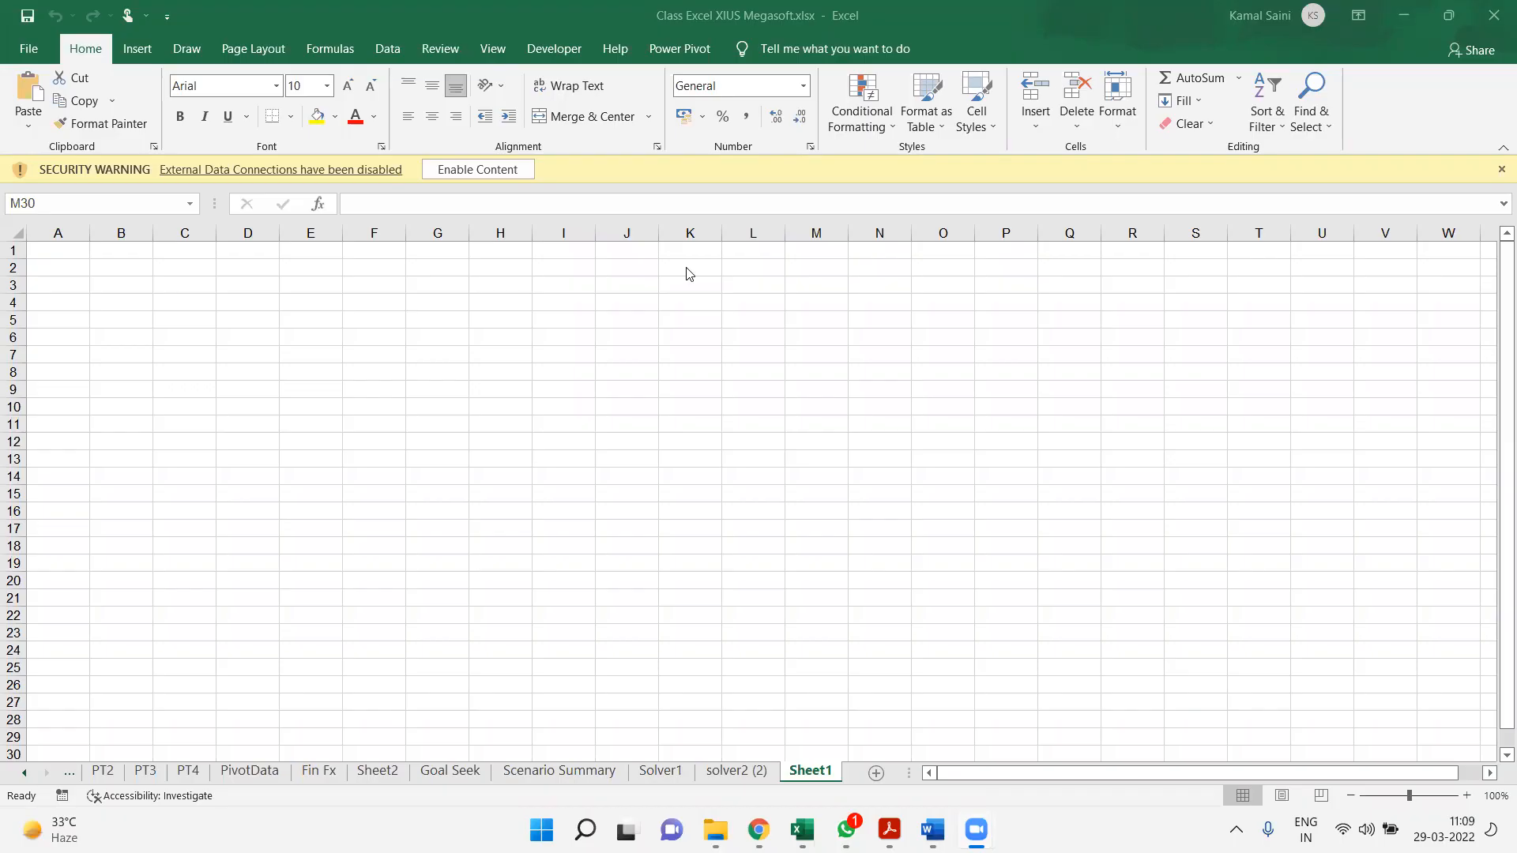
Enter the heading Factors in cell A5 of Sheet1
left_click(210, 317)
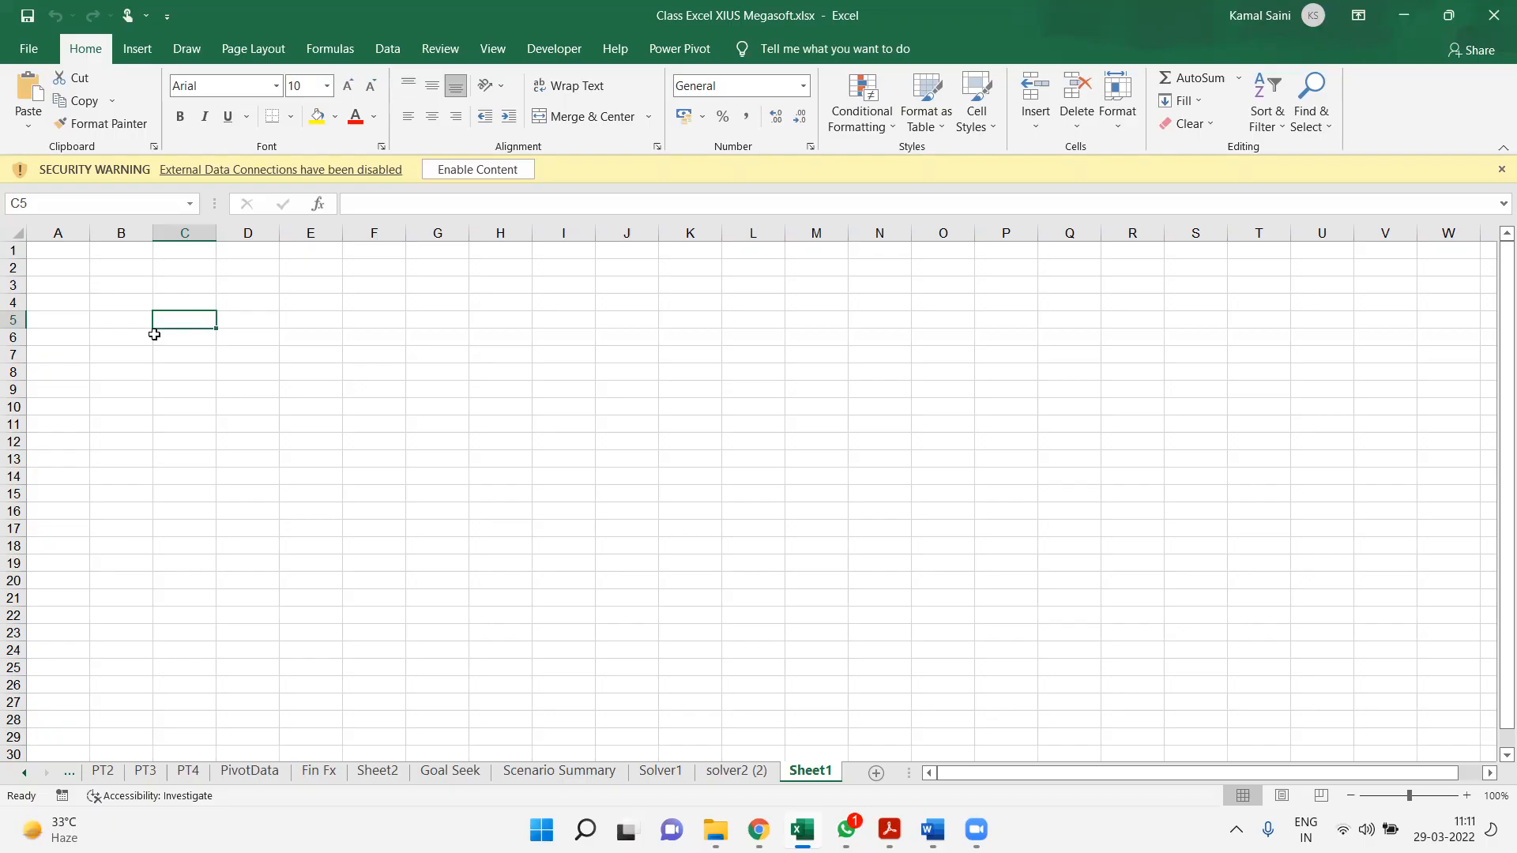
left_click(54, 317)
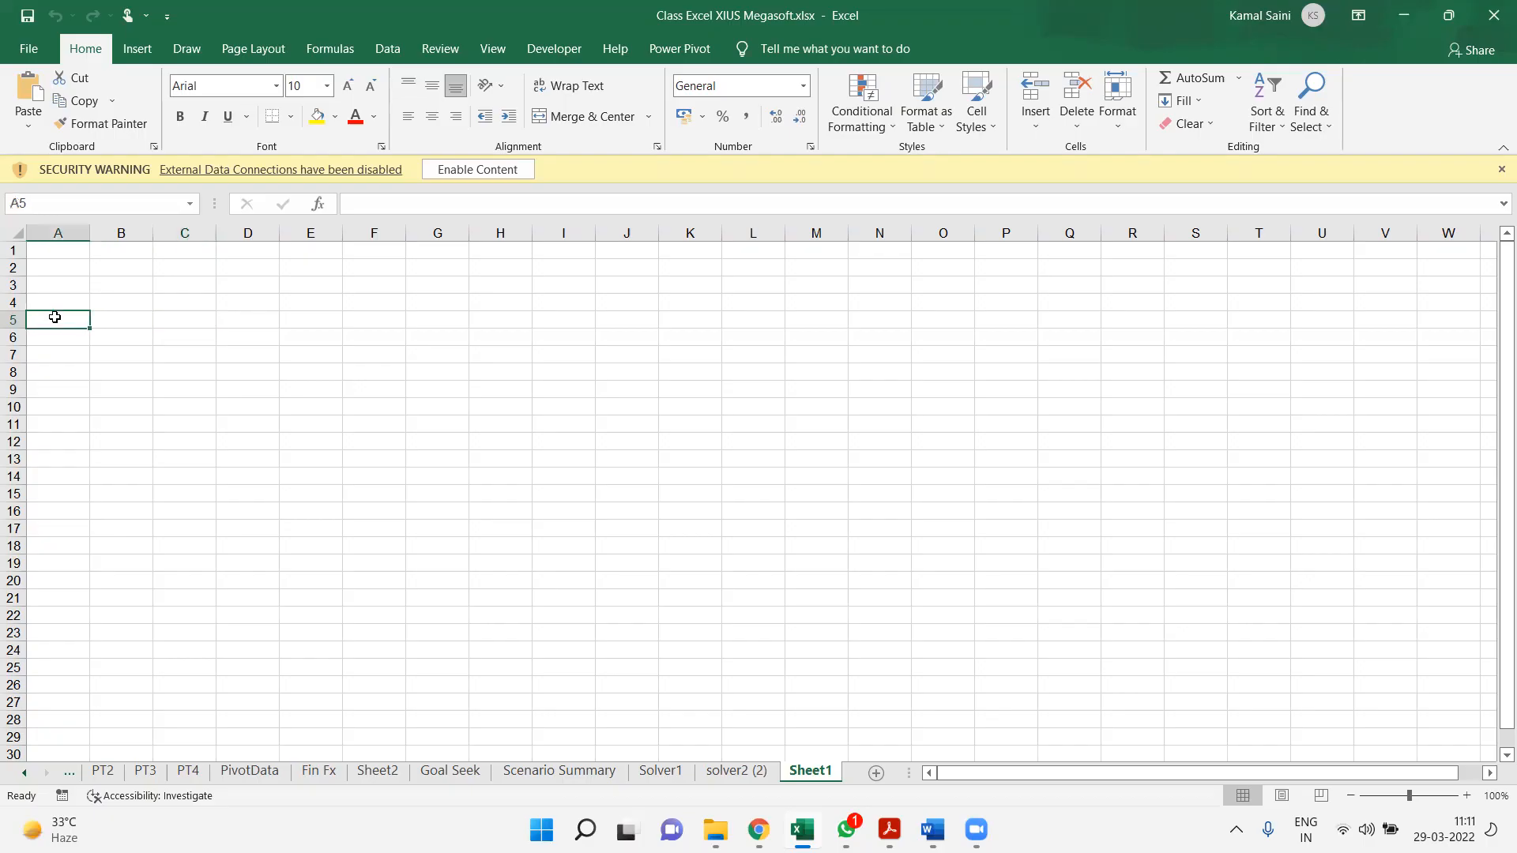
type("Facto")
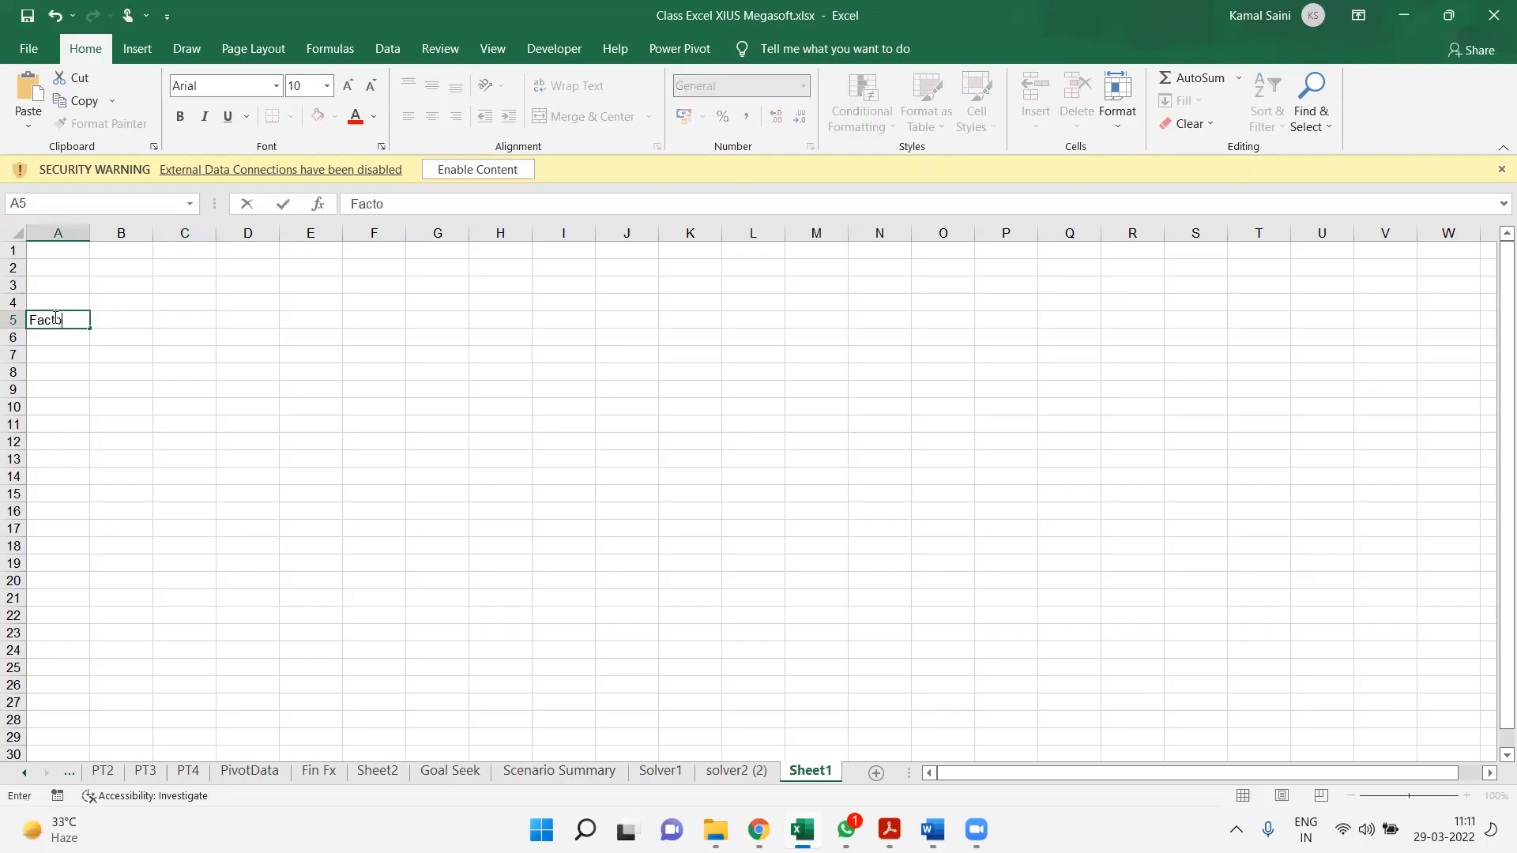
type("ss")
key("Return")
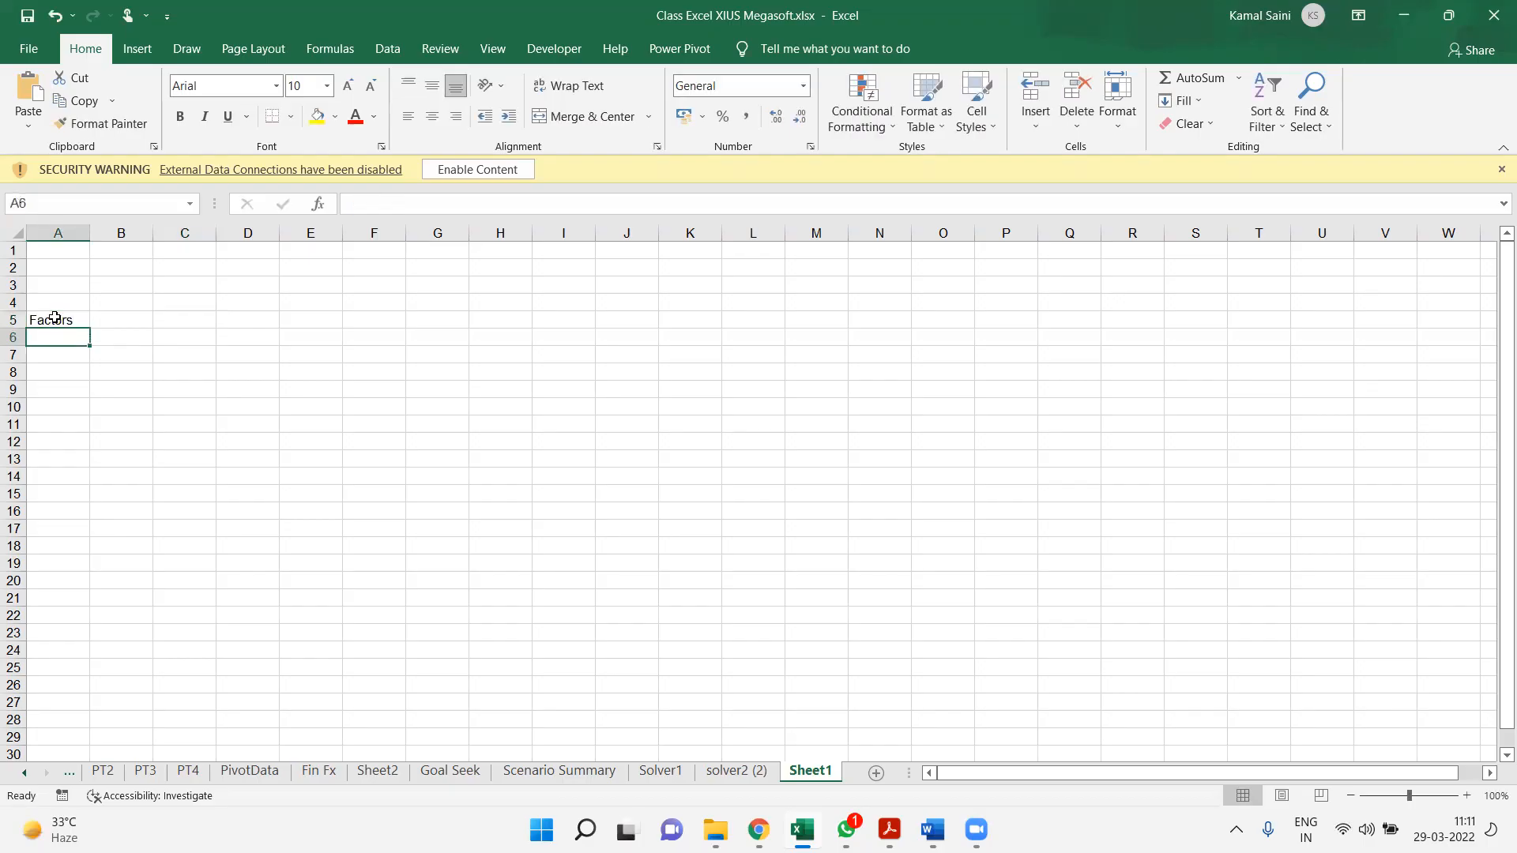
List the factors Comparison, Composition and Relationship in cells A6 to A8
type("Co")
key("BackSpace")
type("ompario")
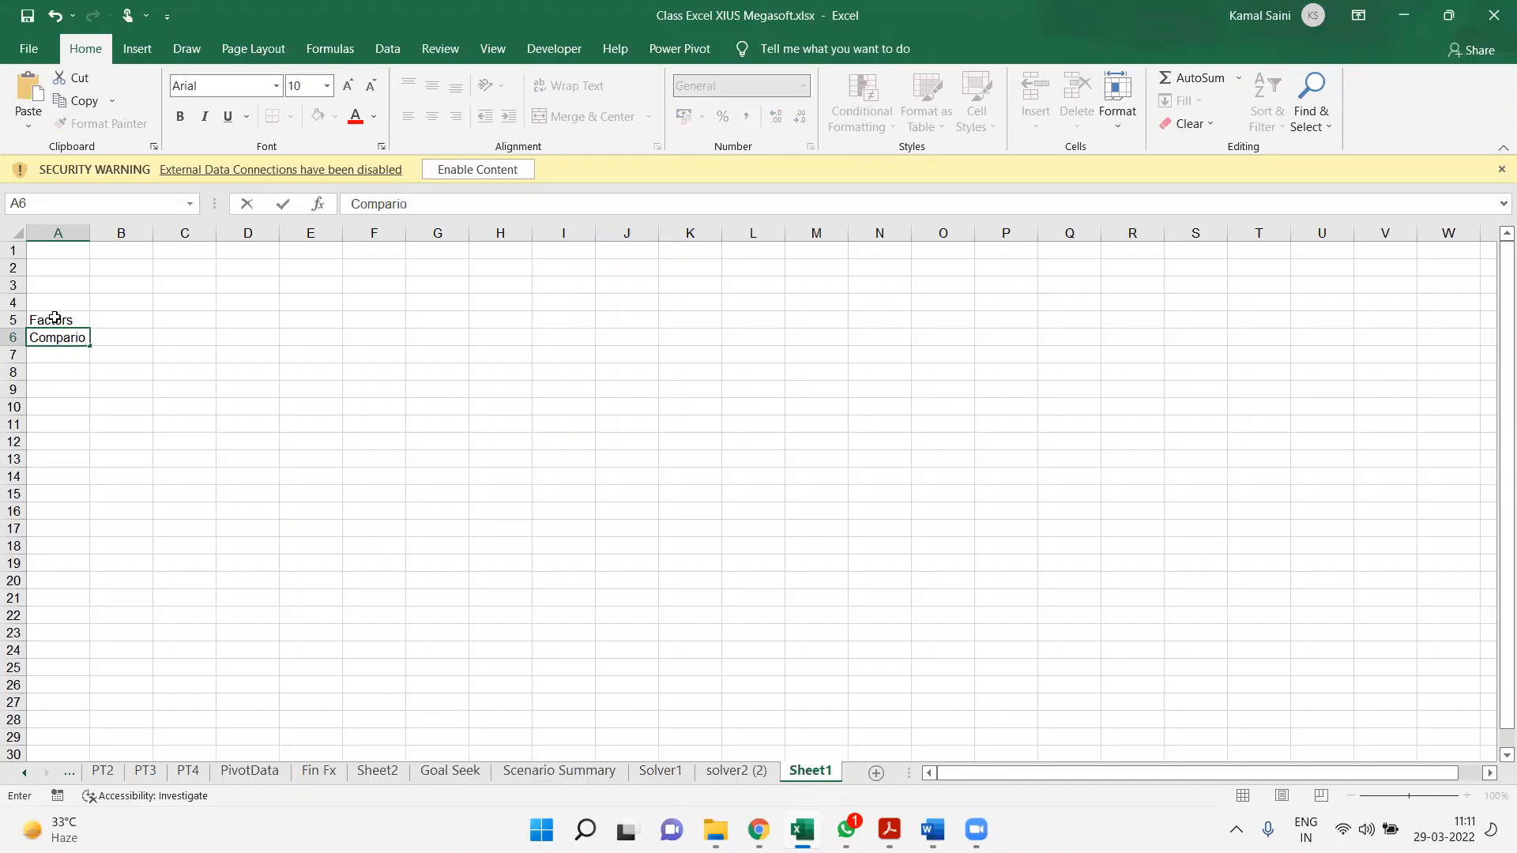
key("BackSpace")
type("sion")
key("Return")
type("Composition")
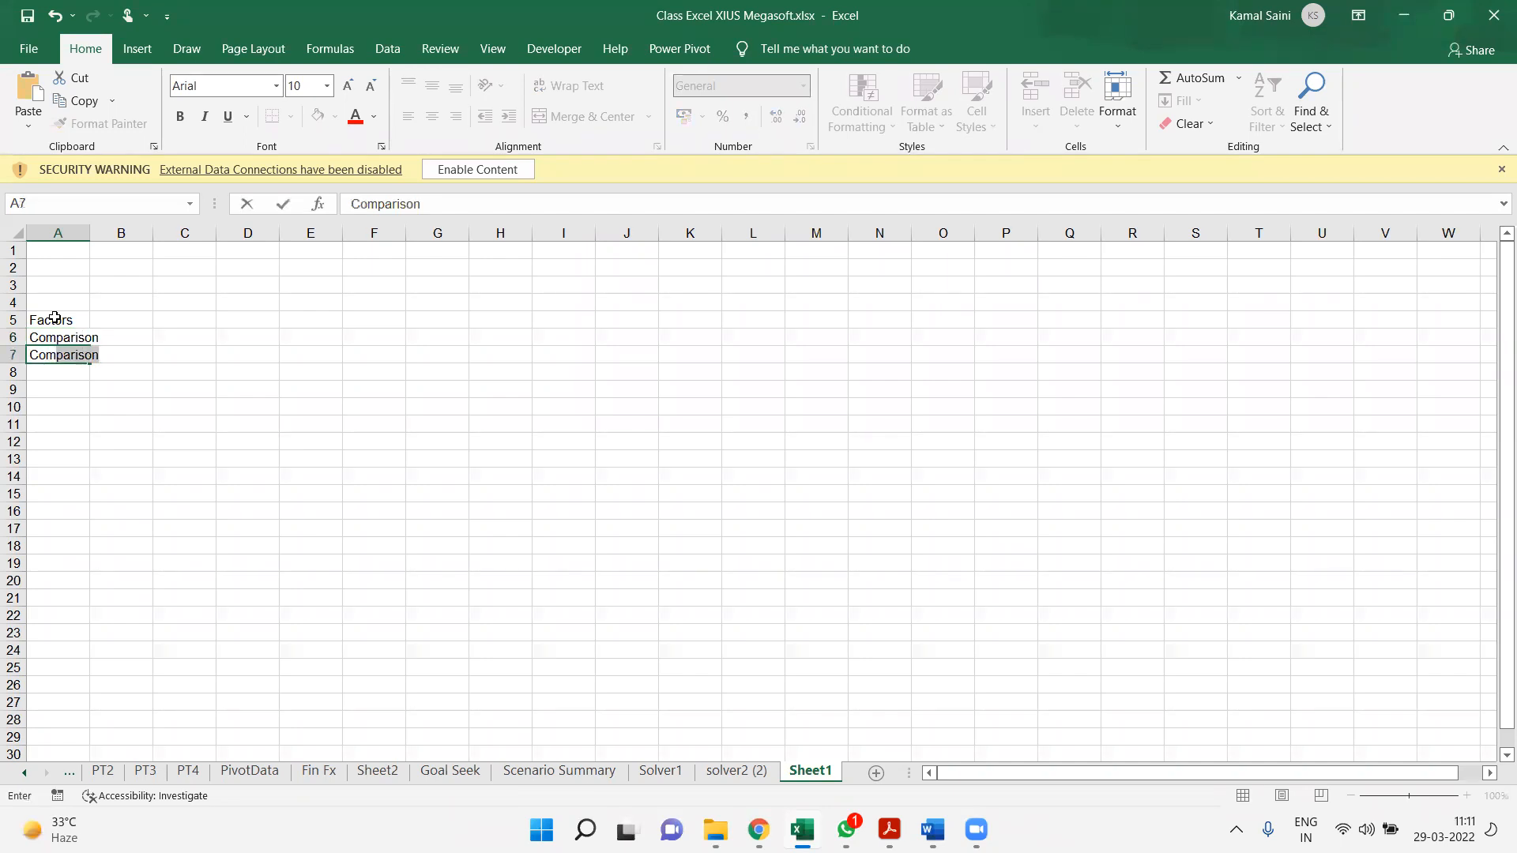
key("Return")
type("Rela")
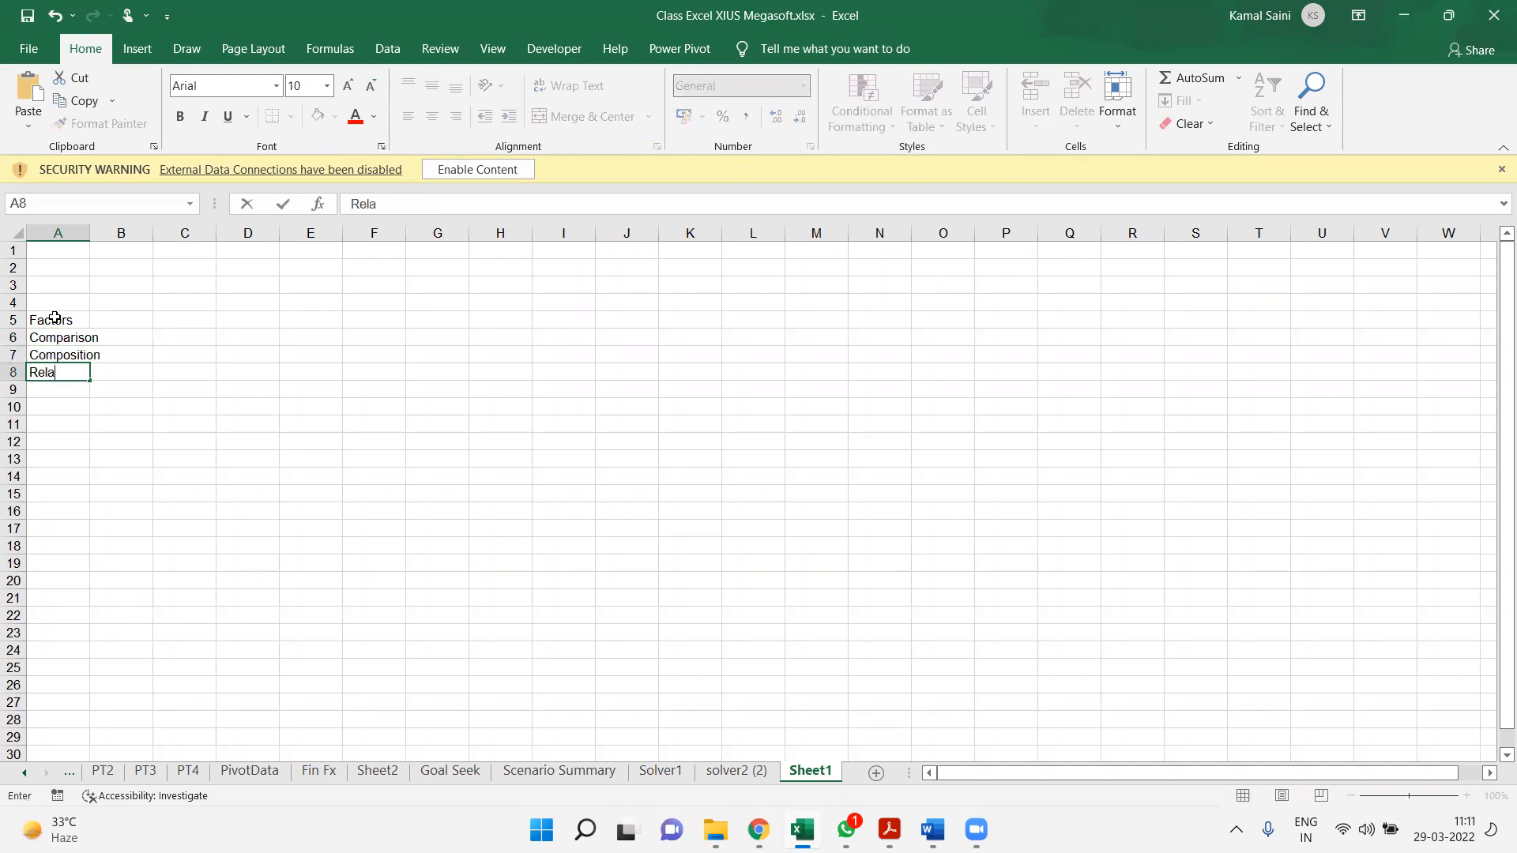
type("tionship")
Autofit column A to the factor names in A6:A8
key("Up")
left_click(54, 318)
key("Down")
key("shift+Down")
key("shift+Down")
key("alt+o")
key("c")
key("a")
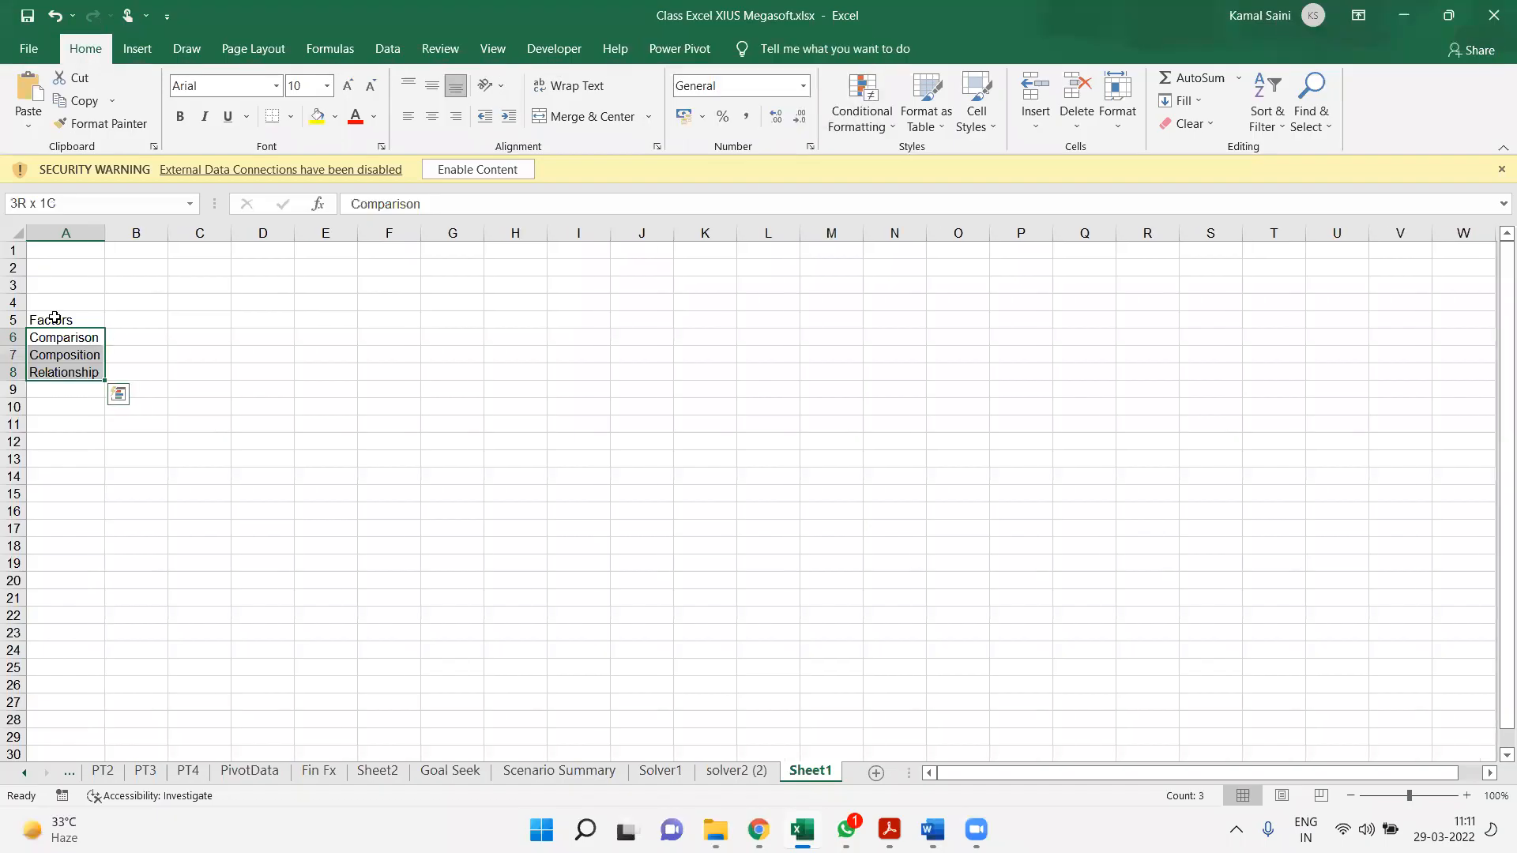
key("Right")
key("Up")
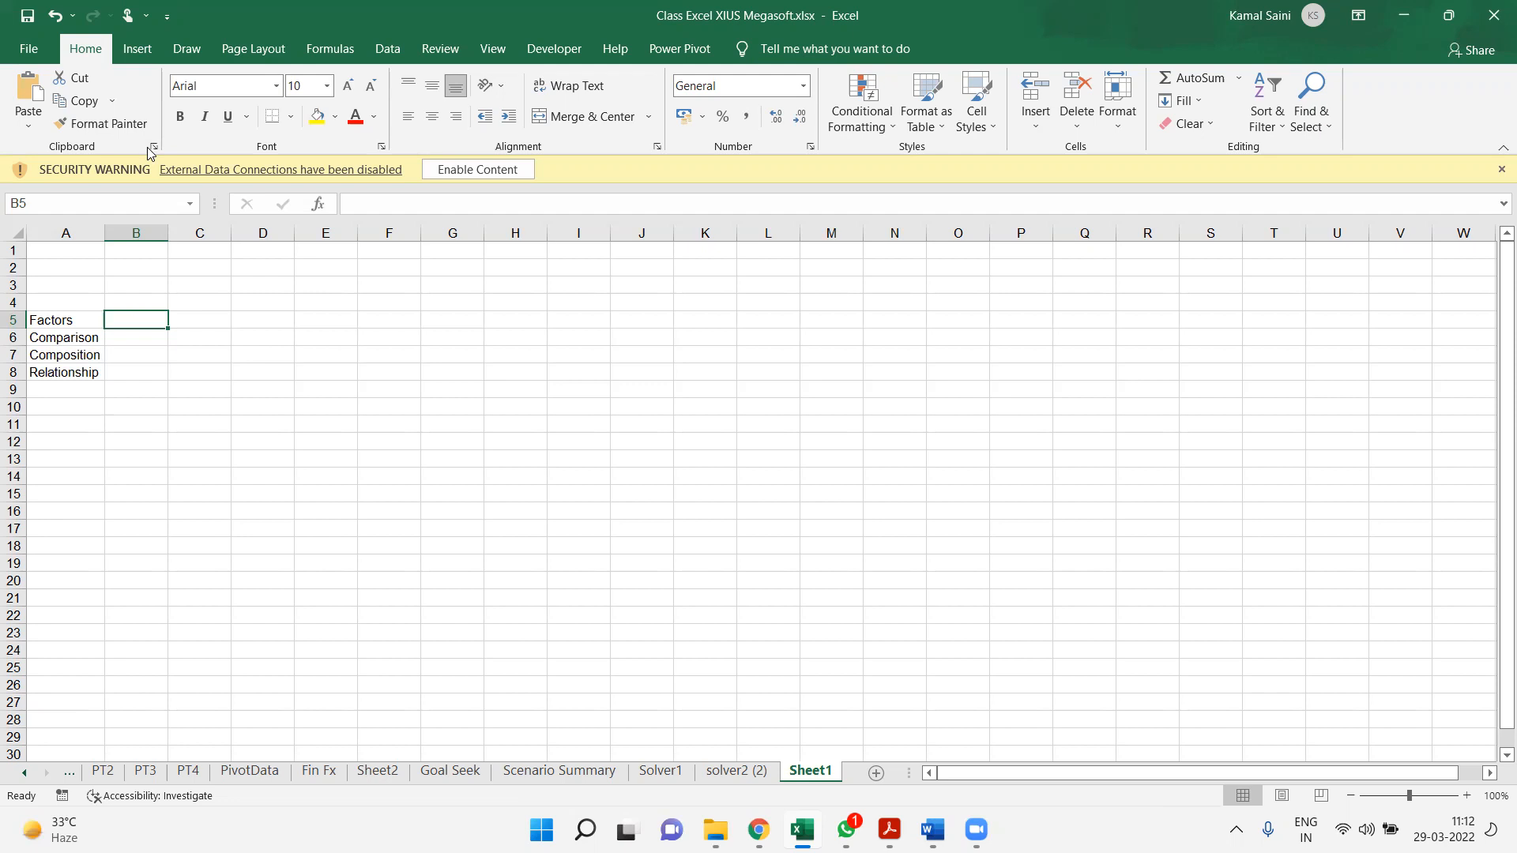
key("ctrl+n")
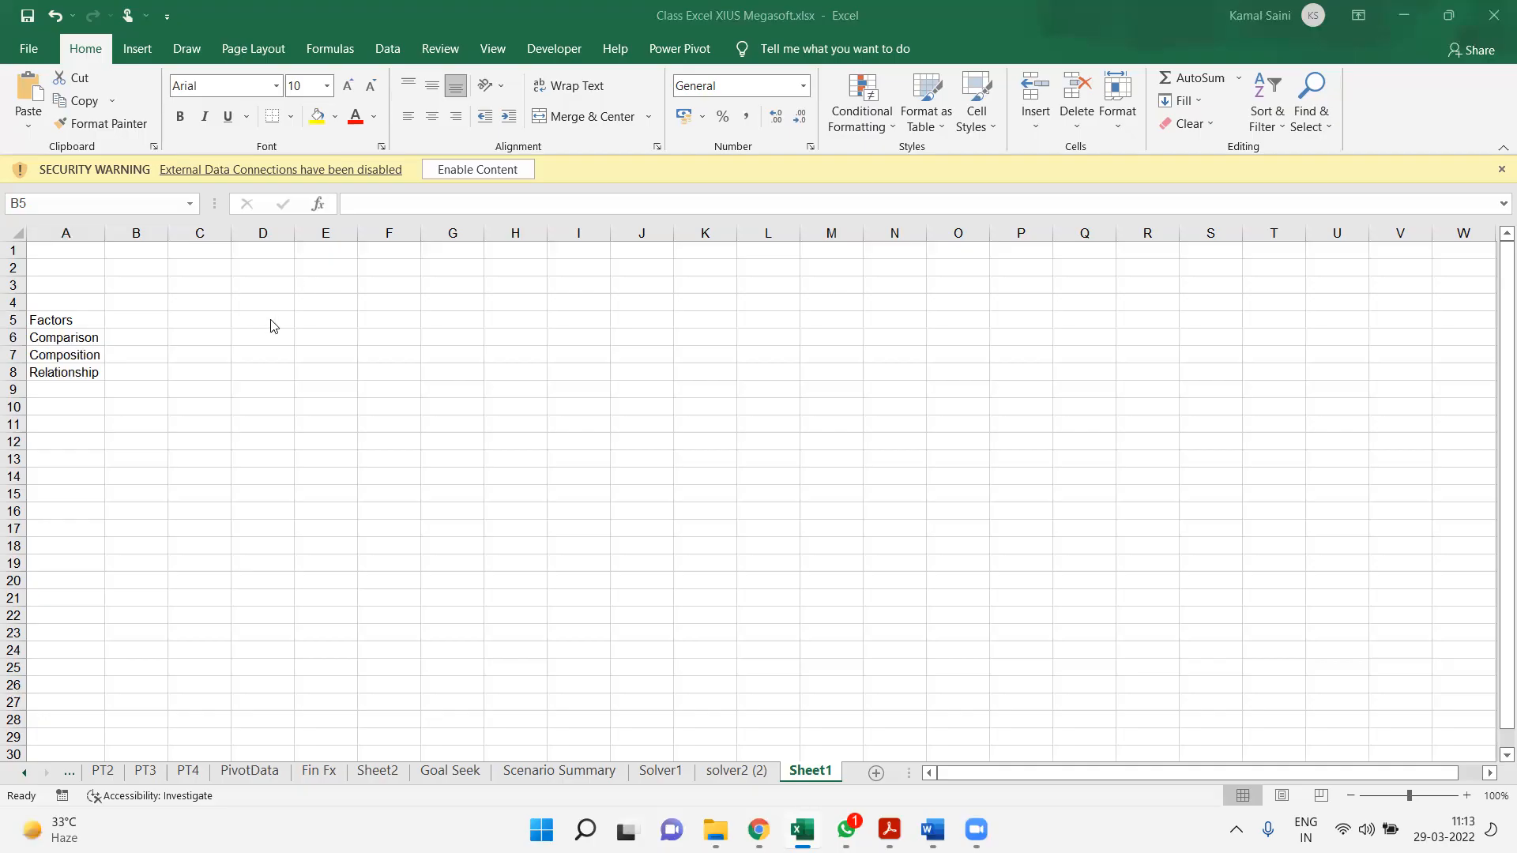
Enter the column headings 1, 2, 3 and 3+ in cells B5 to E5
double_click(145, 314)
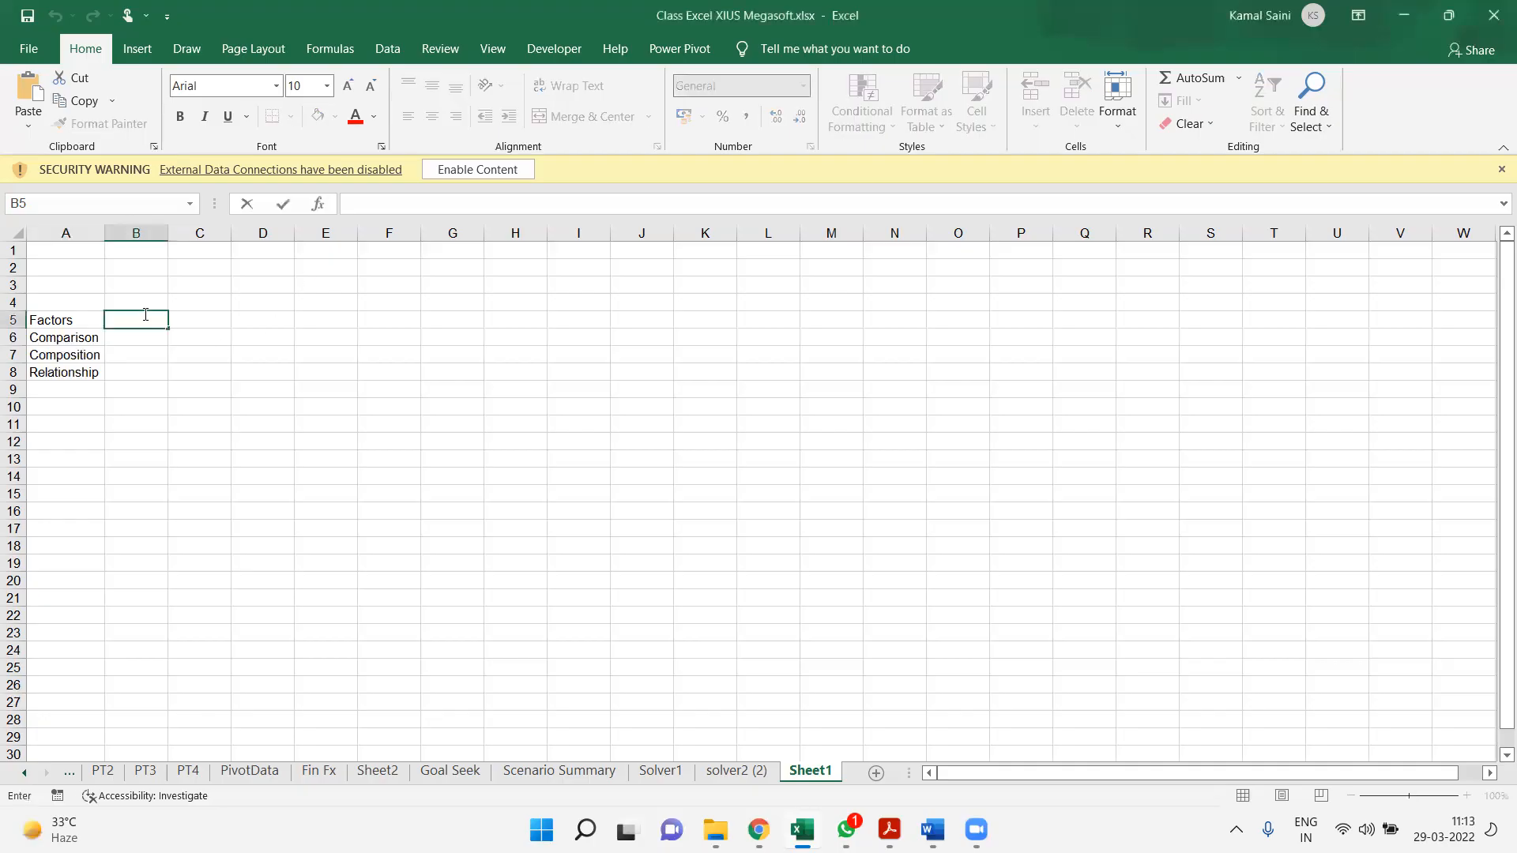
key("Right")
key("Left")
type("1")
key("Right")
type("2")
key("Right")
type("3")
key("Right")
type("3+")
key("Return")
Apply borders to all cells of the factors table A5:E8
key("Up")
key("Left")
key("Left")
key("Left")
key("Left")
key("ctrl+shift+Down")
key("ctrl+shift+Right")
key("alt")
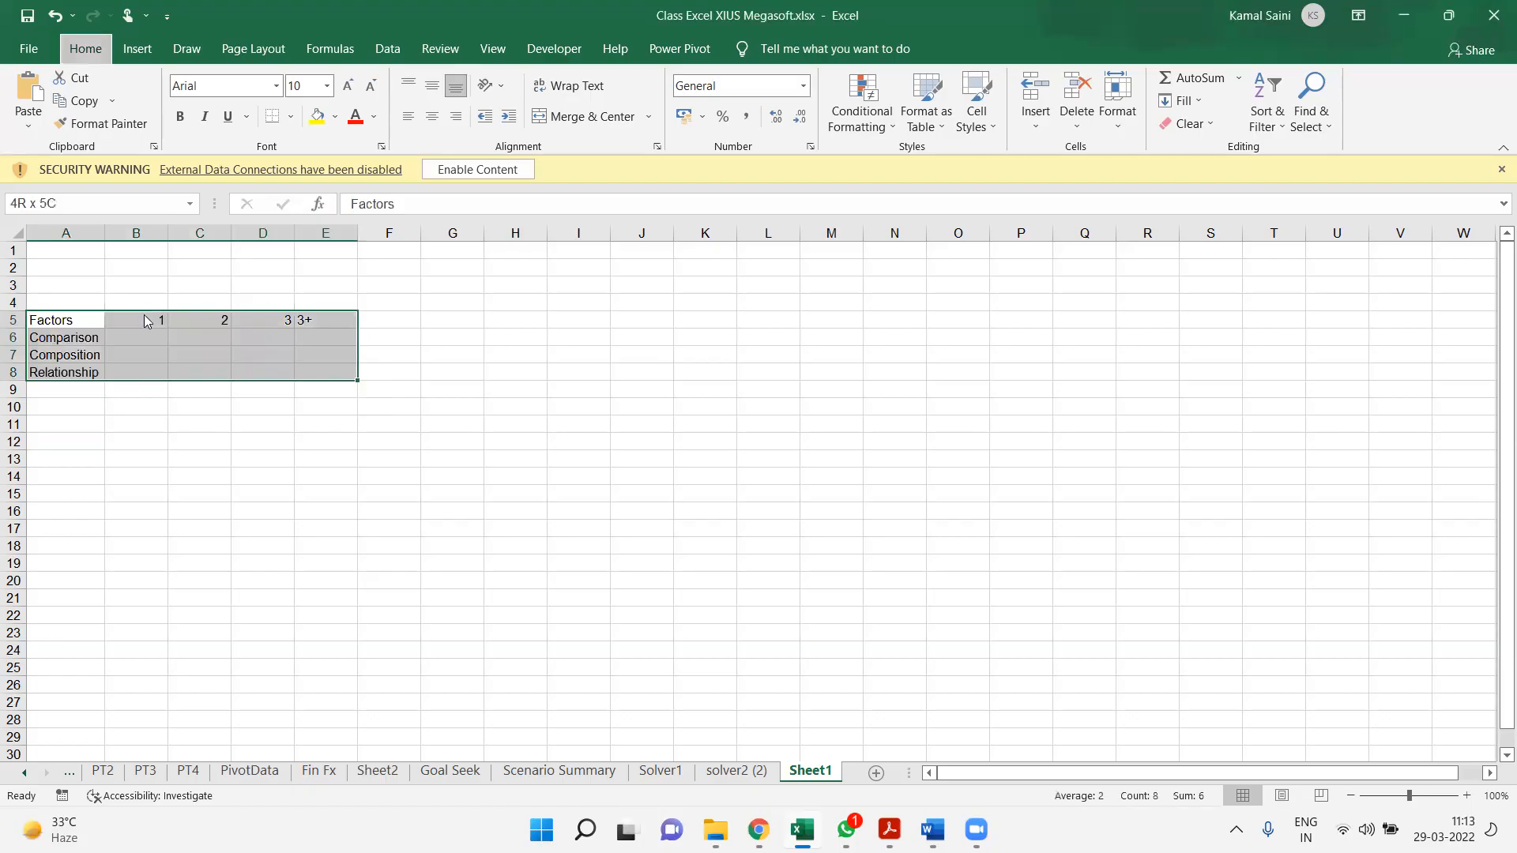
Centre the column headings in B5:E5 and bold the whole header row A5:E5
left_click(144, 320)
key("Left")
key("Right")
key("ctrl+shift+Right")
key("ctrl+shift+Right")
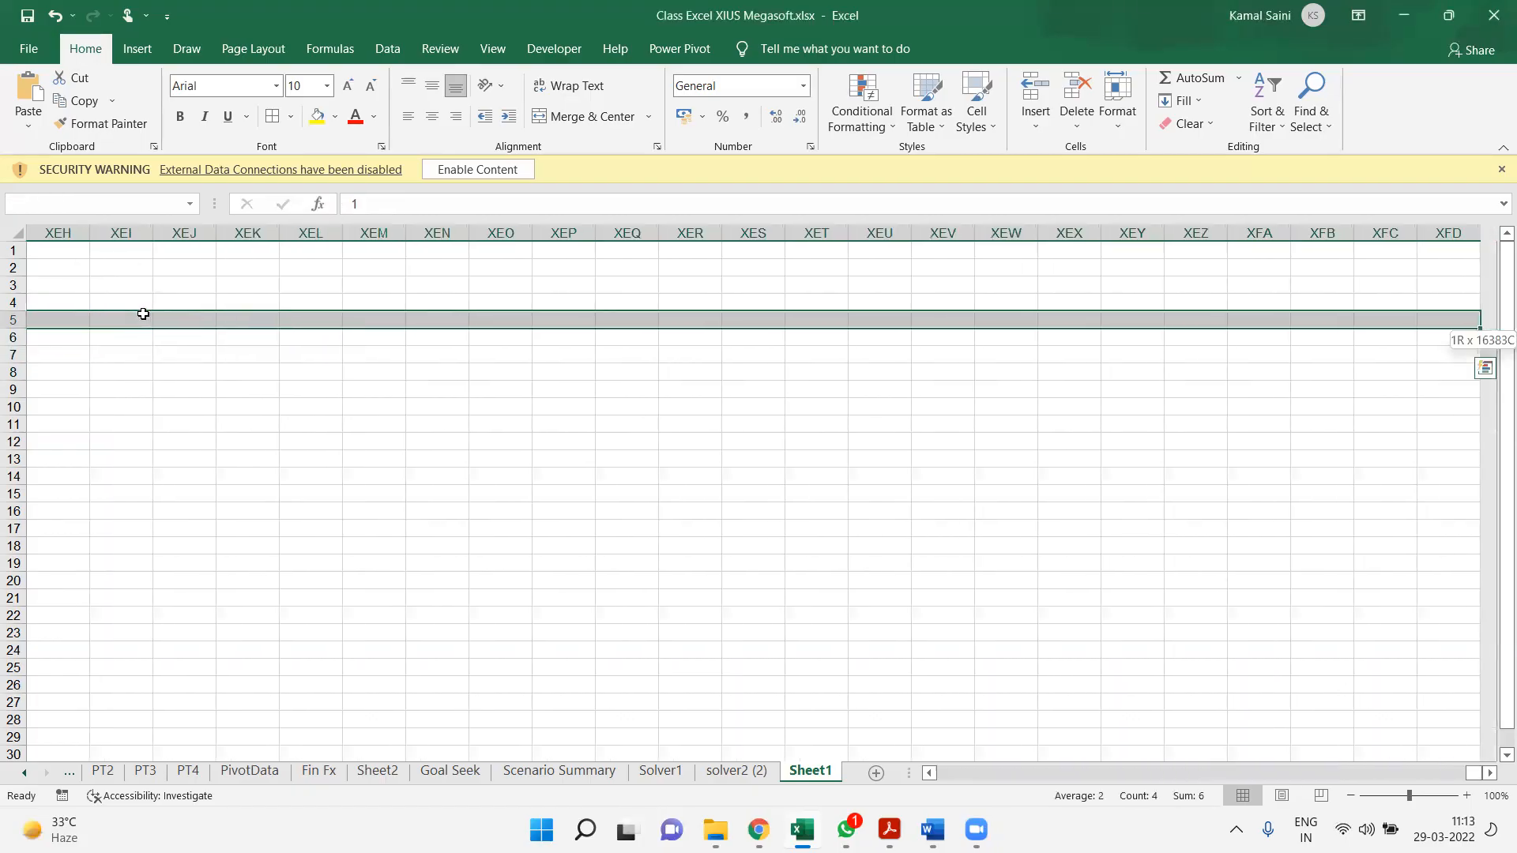
key("ctrl+shift+Left")
key("alt")
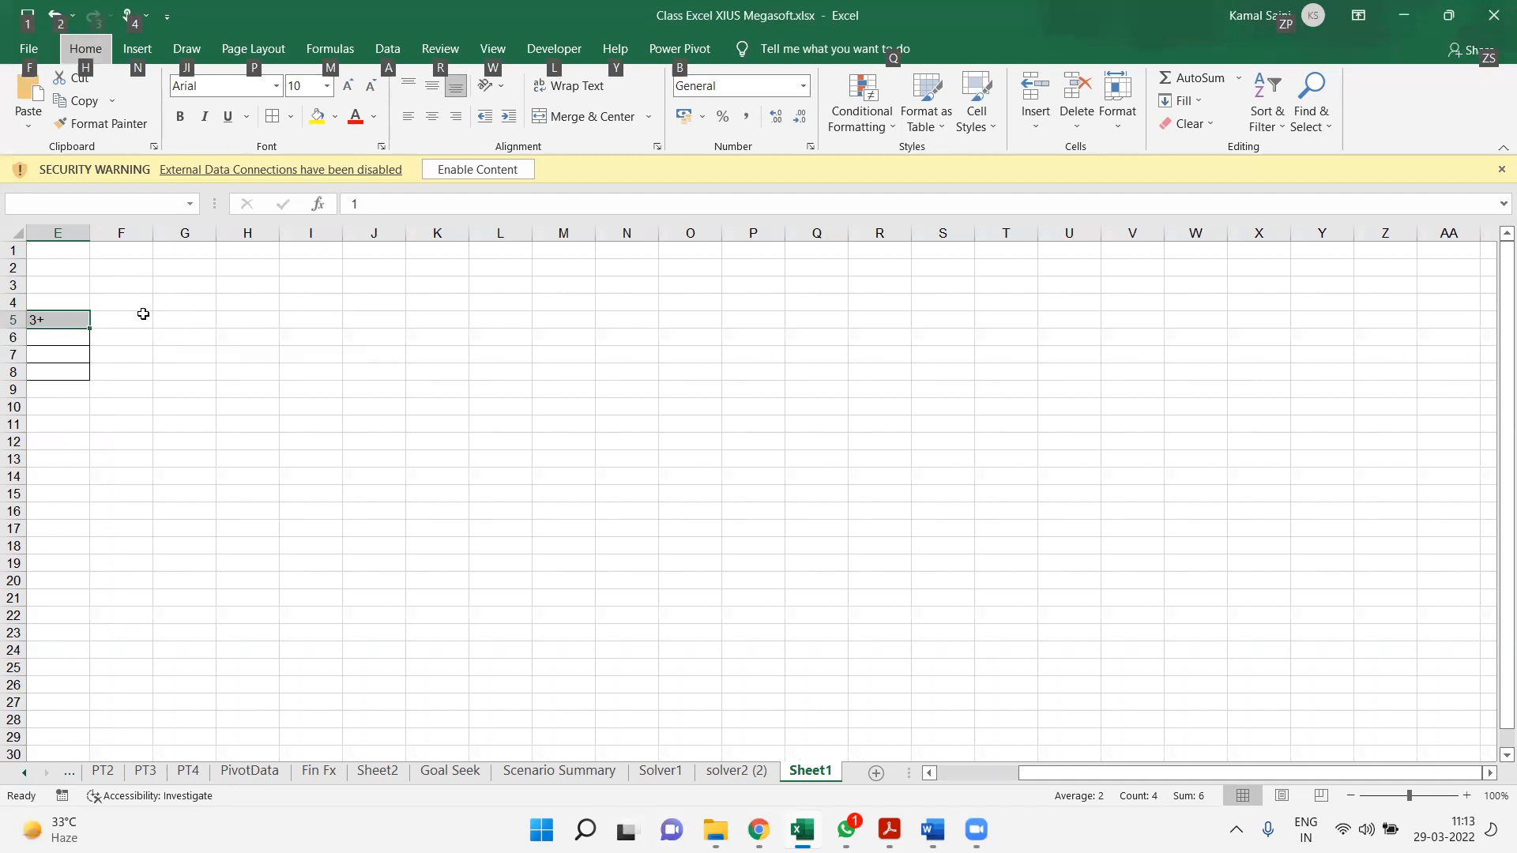
key("Escape")
key("Left")
key("ctrl+shift+Right")
key("ctrl+b")
key("Down")
key("Right")
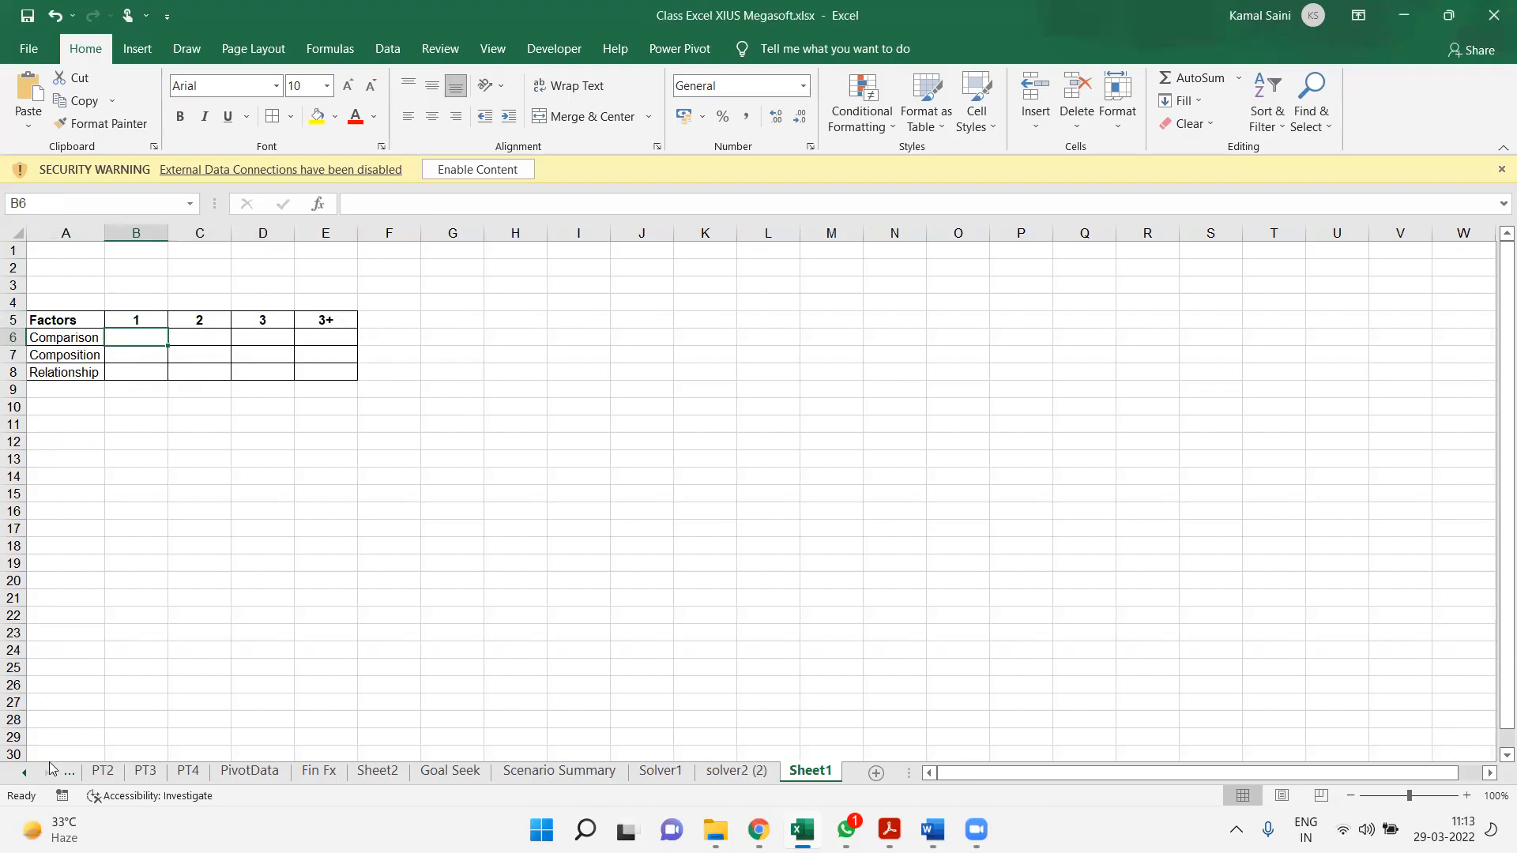
Copy the names and the Yr 2018 to Yr 2021 figures in A48:E55 of the Fin Fx sheet, without the Growth Rate column
left_click(25, 773)
left_click(25, 773)
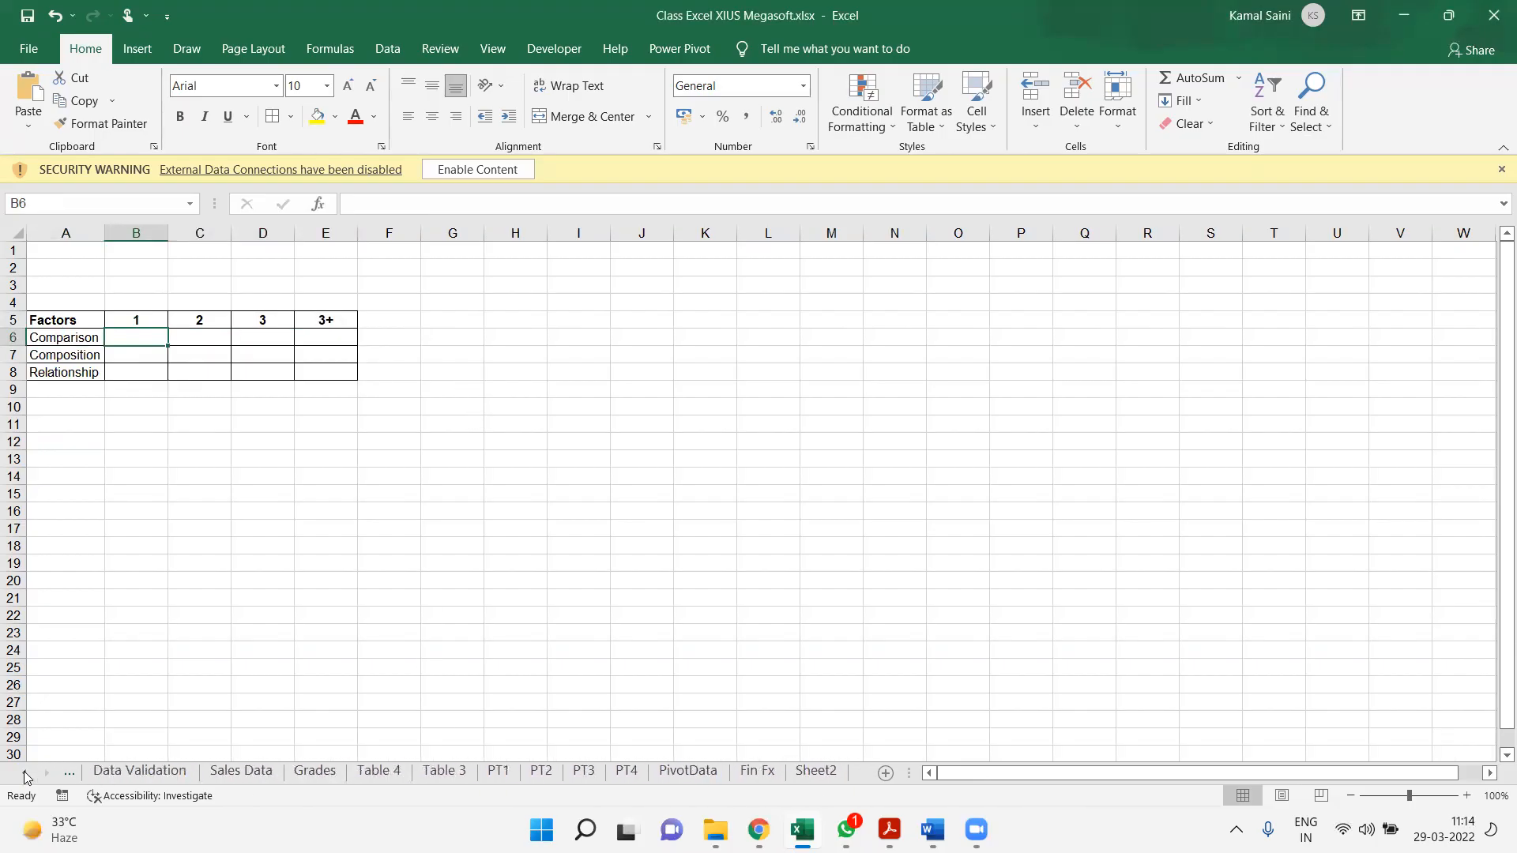
left_click(758, 772)
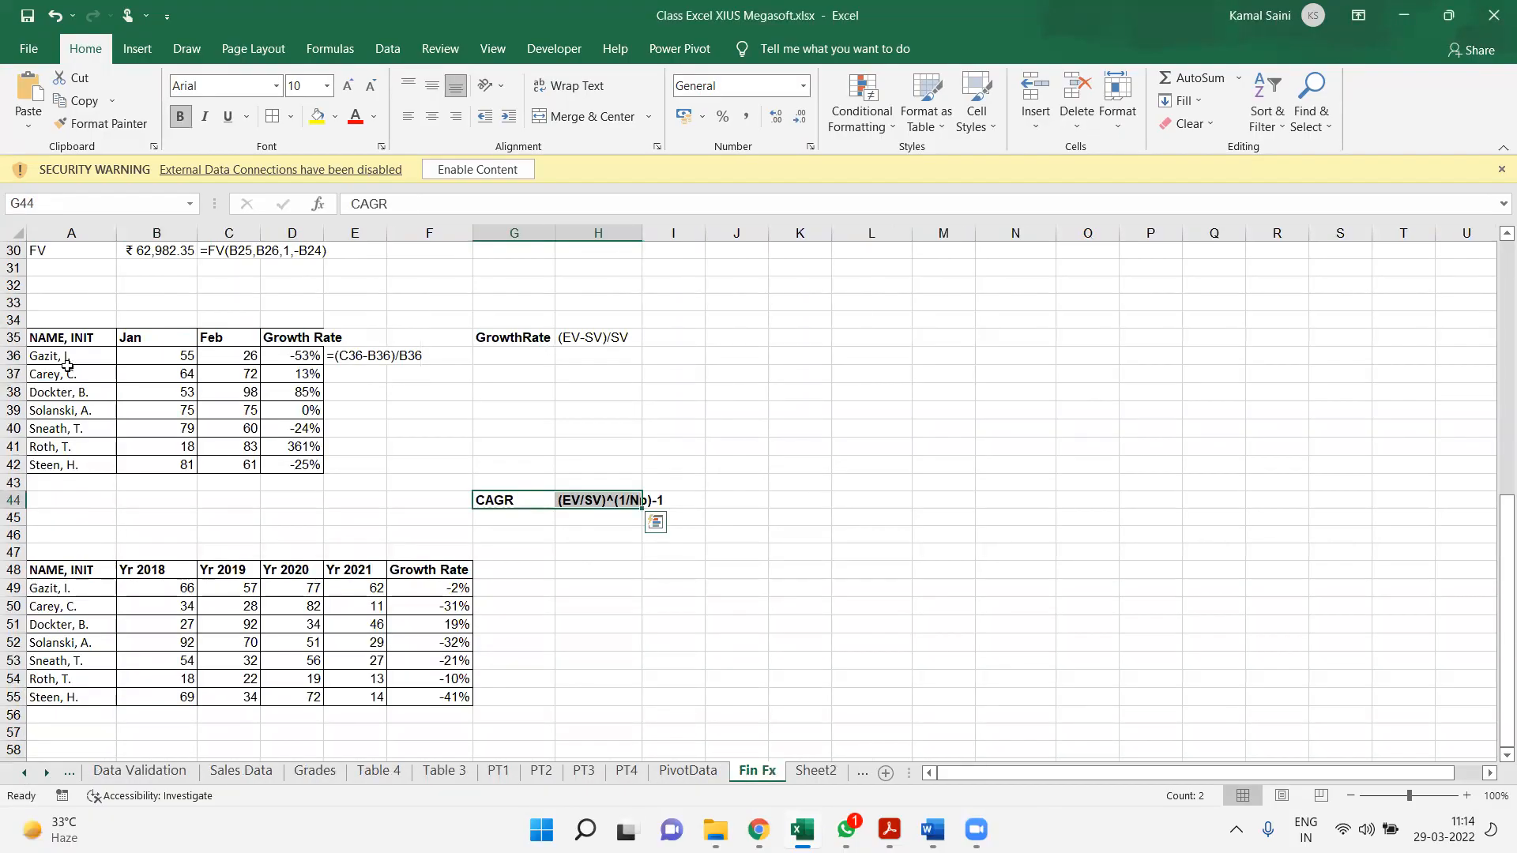
left_click_drag(60, 337, 246, 467)
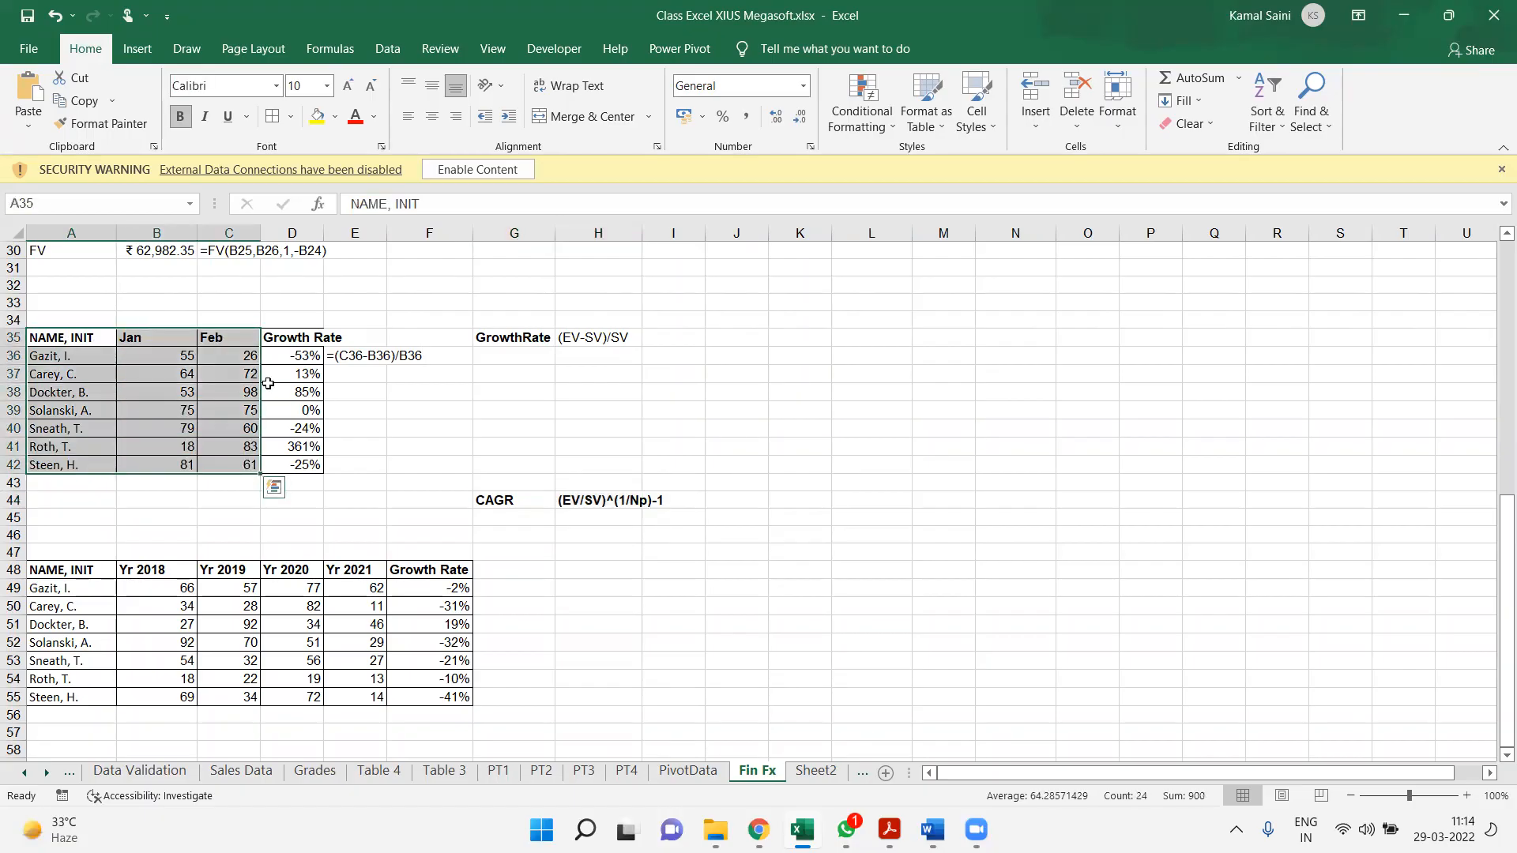
left_click(273, 488)
left_click(44, 535)
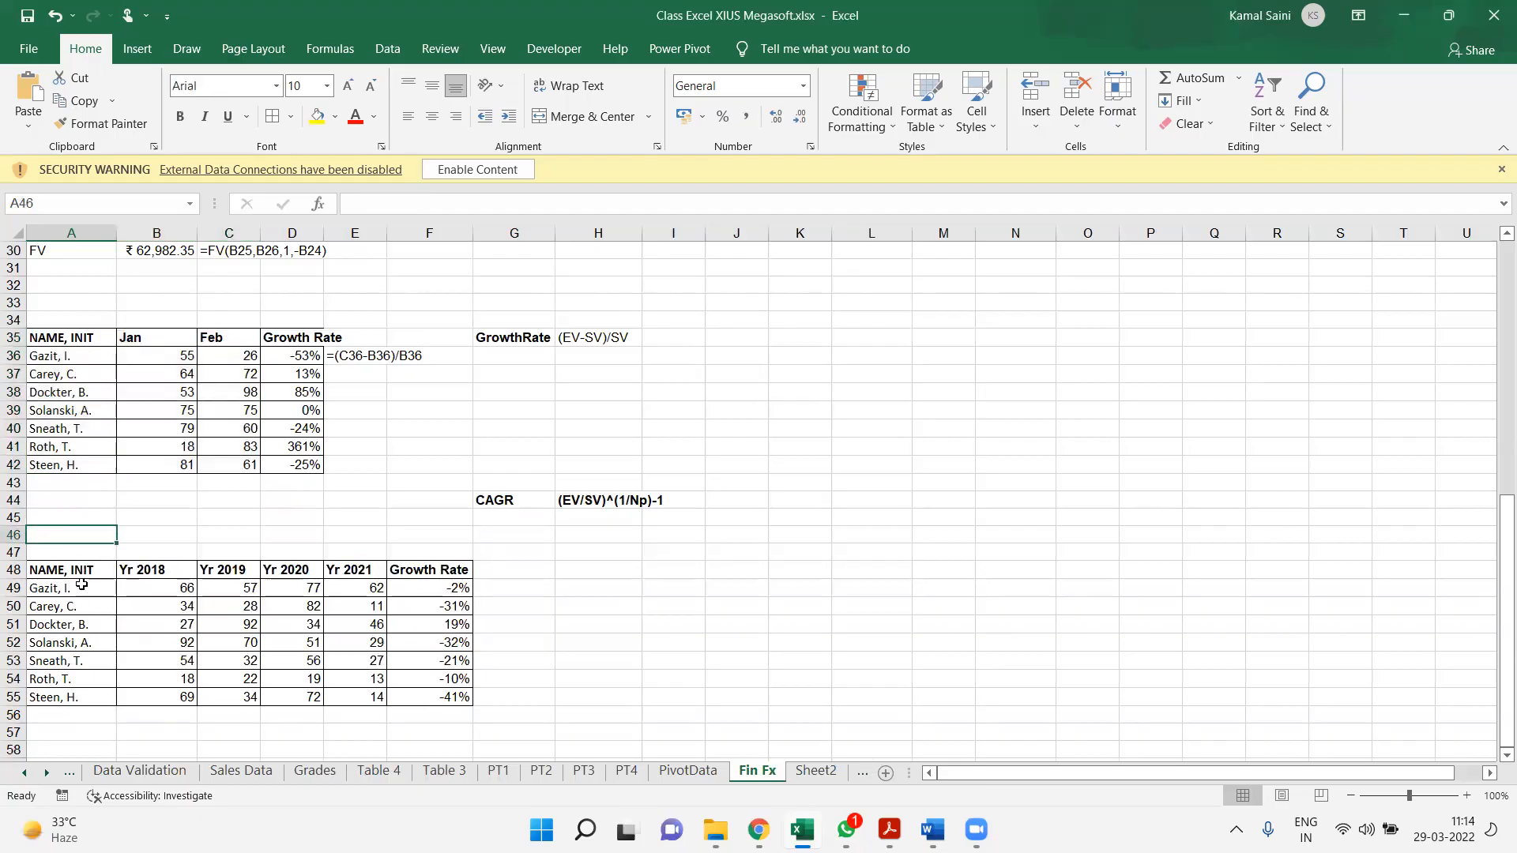
left_click_drag(87, 570, 380, 695)
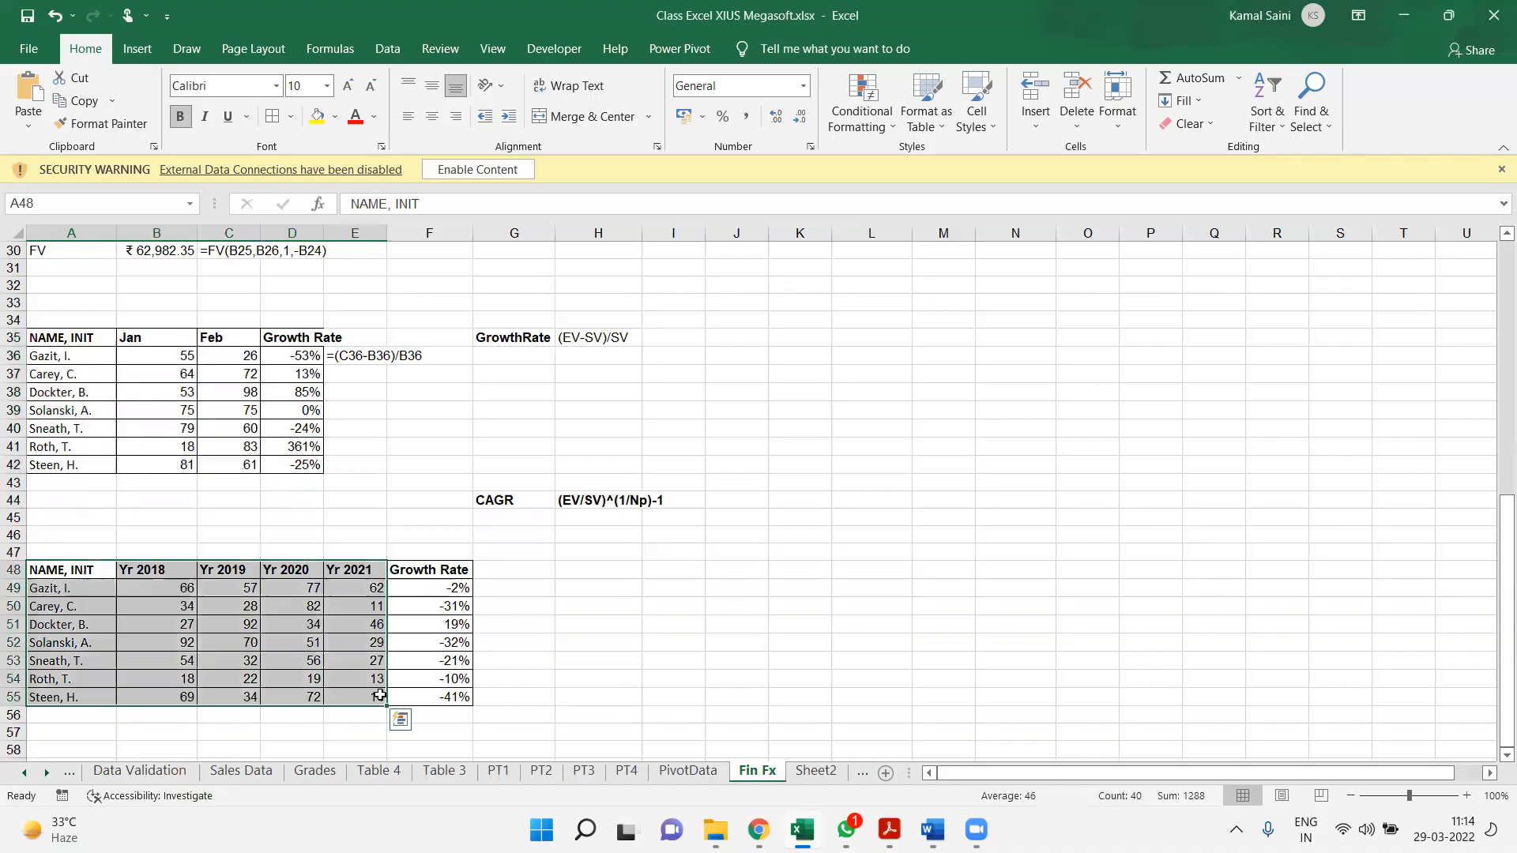
key("ctrl+c")
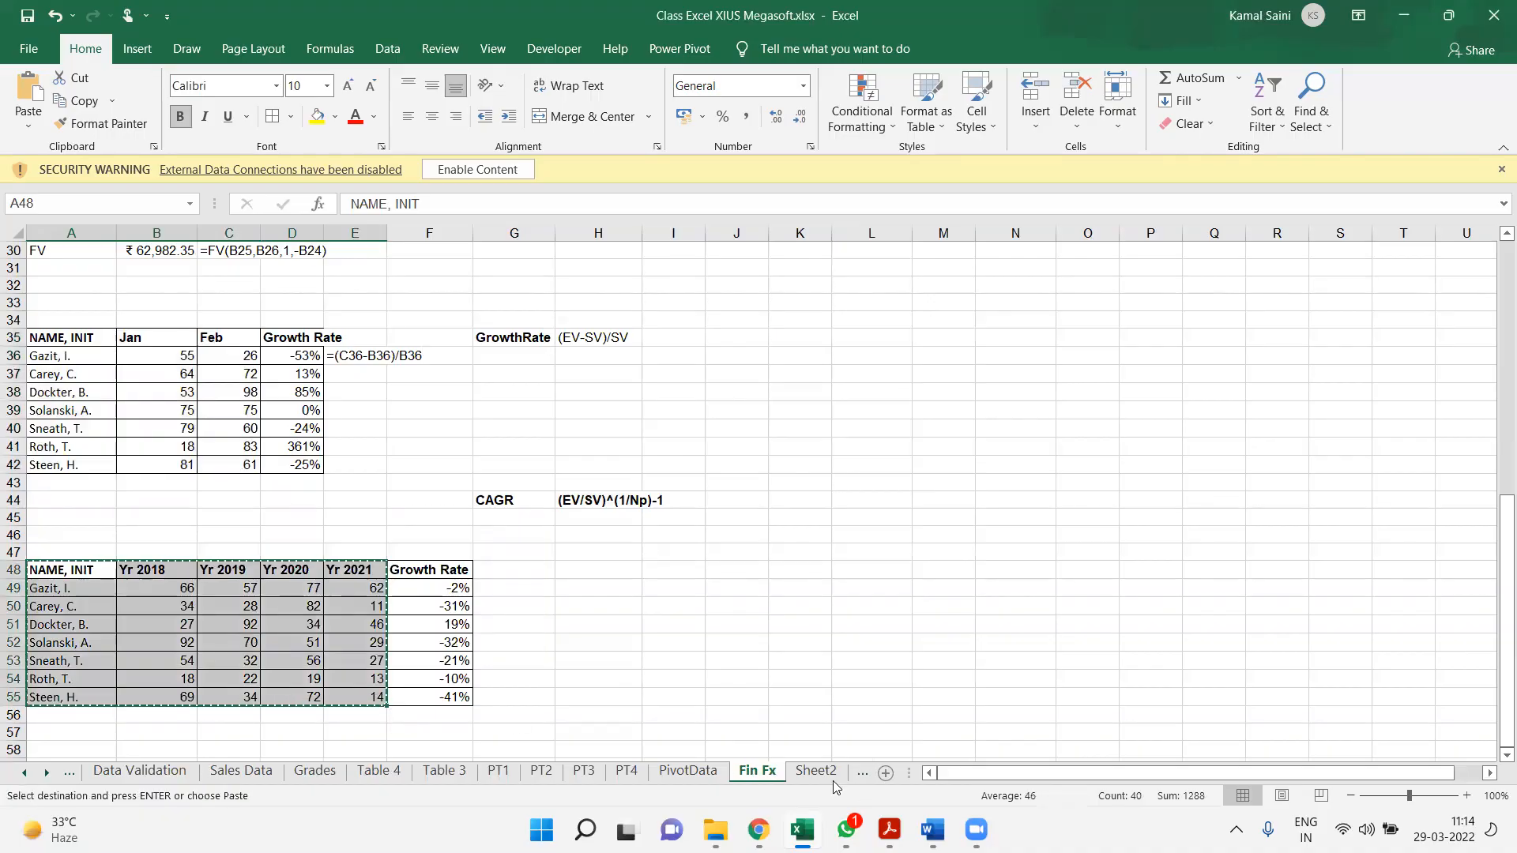
Paste the copied yearly table into Sheet1 starting at cell A16
left_click(830, 781)
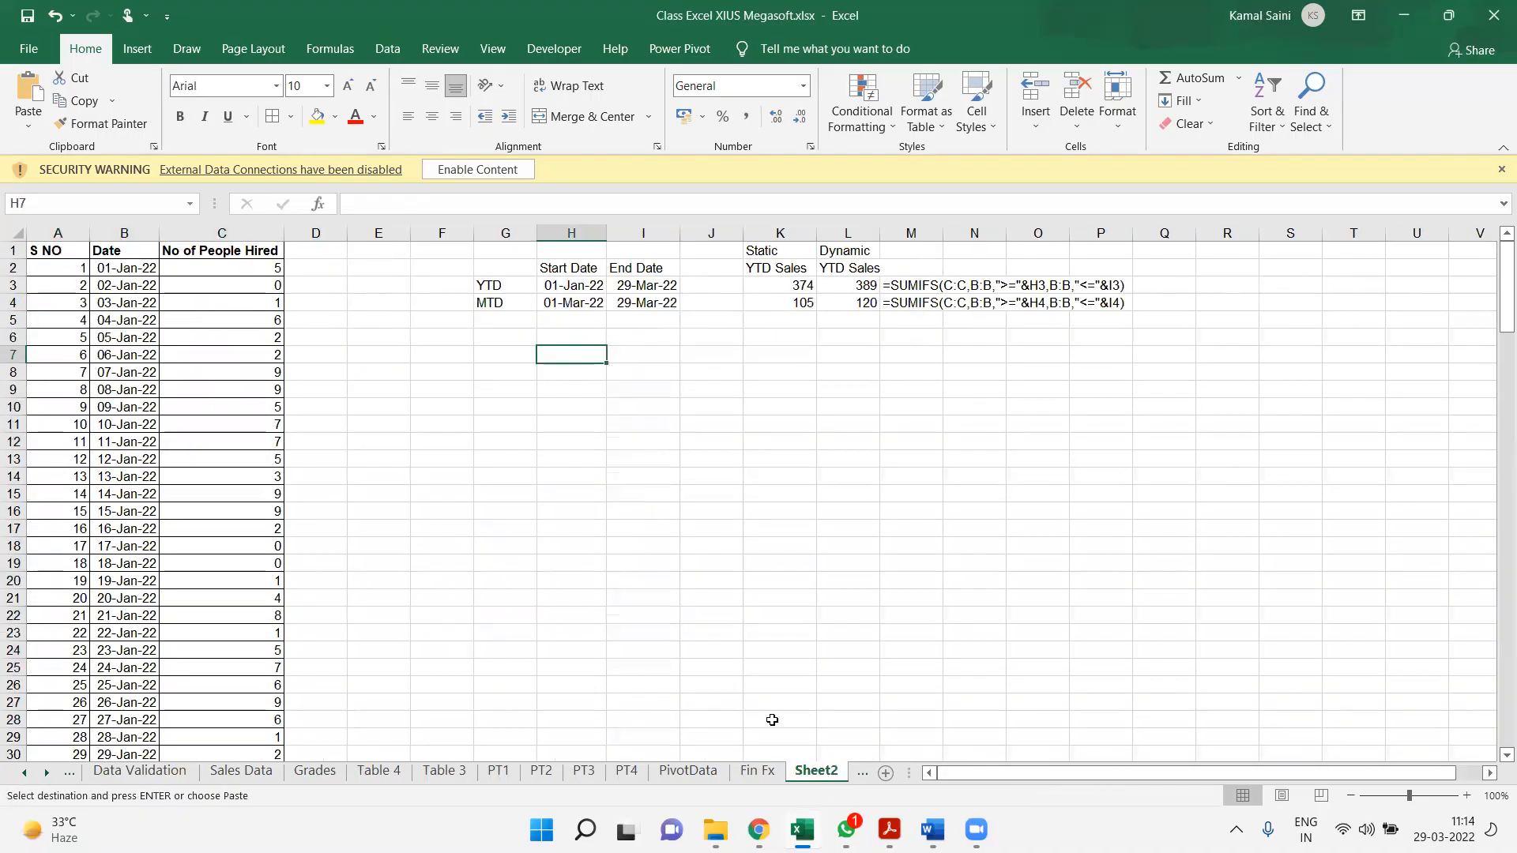
left_click(861, 775)
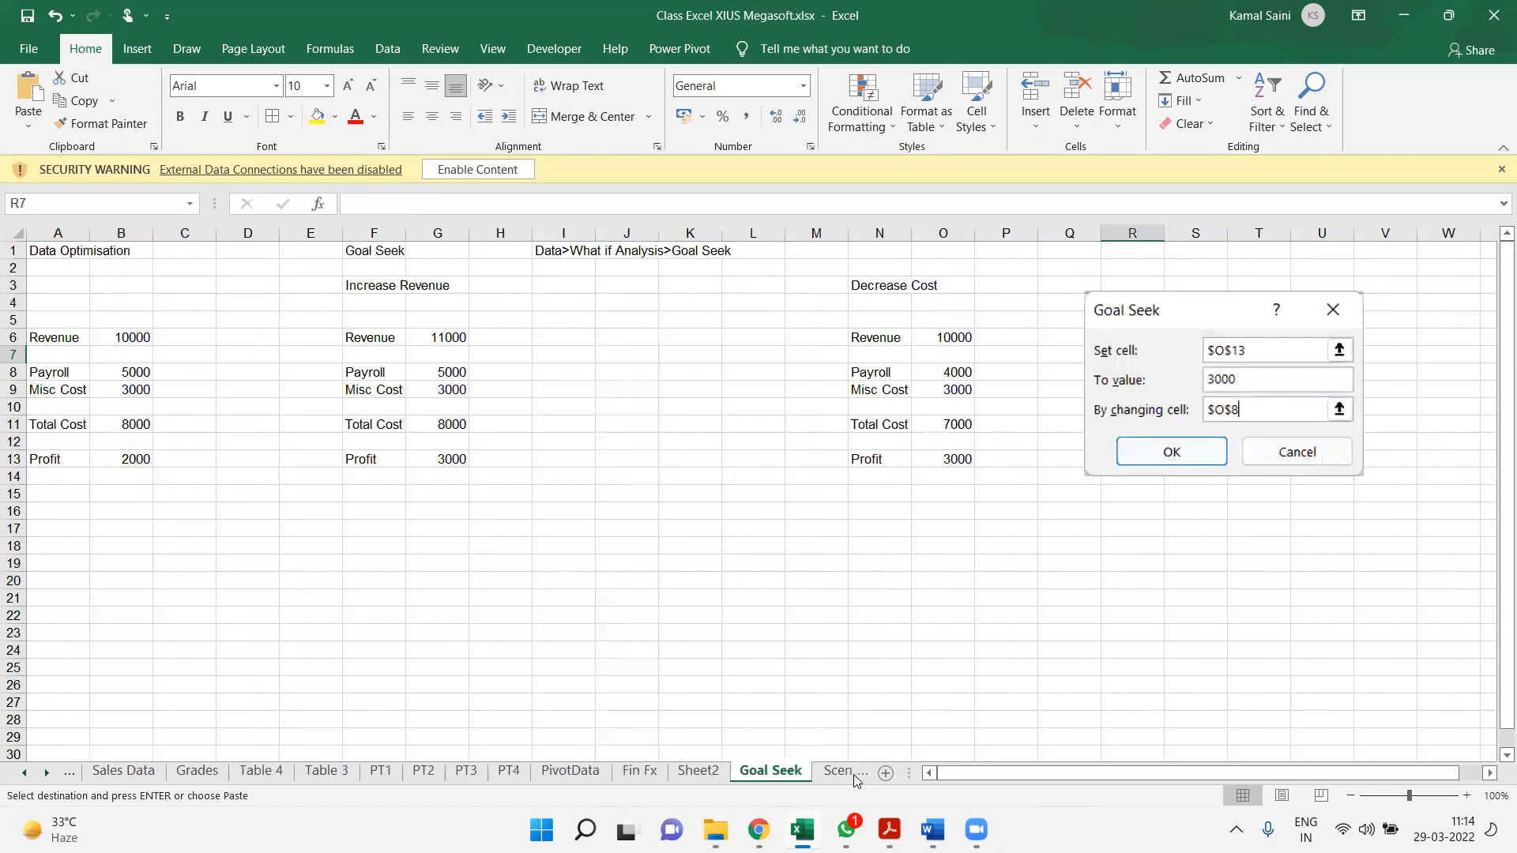
left_click(853, 776)
left_click(849, 776)
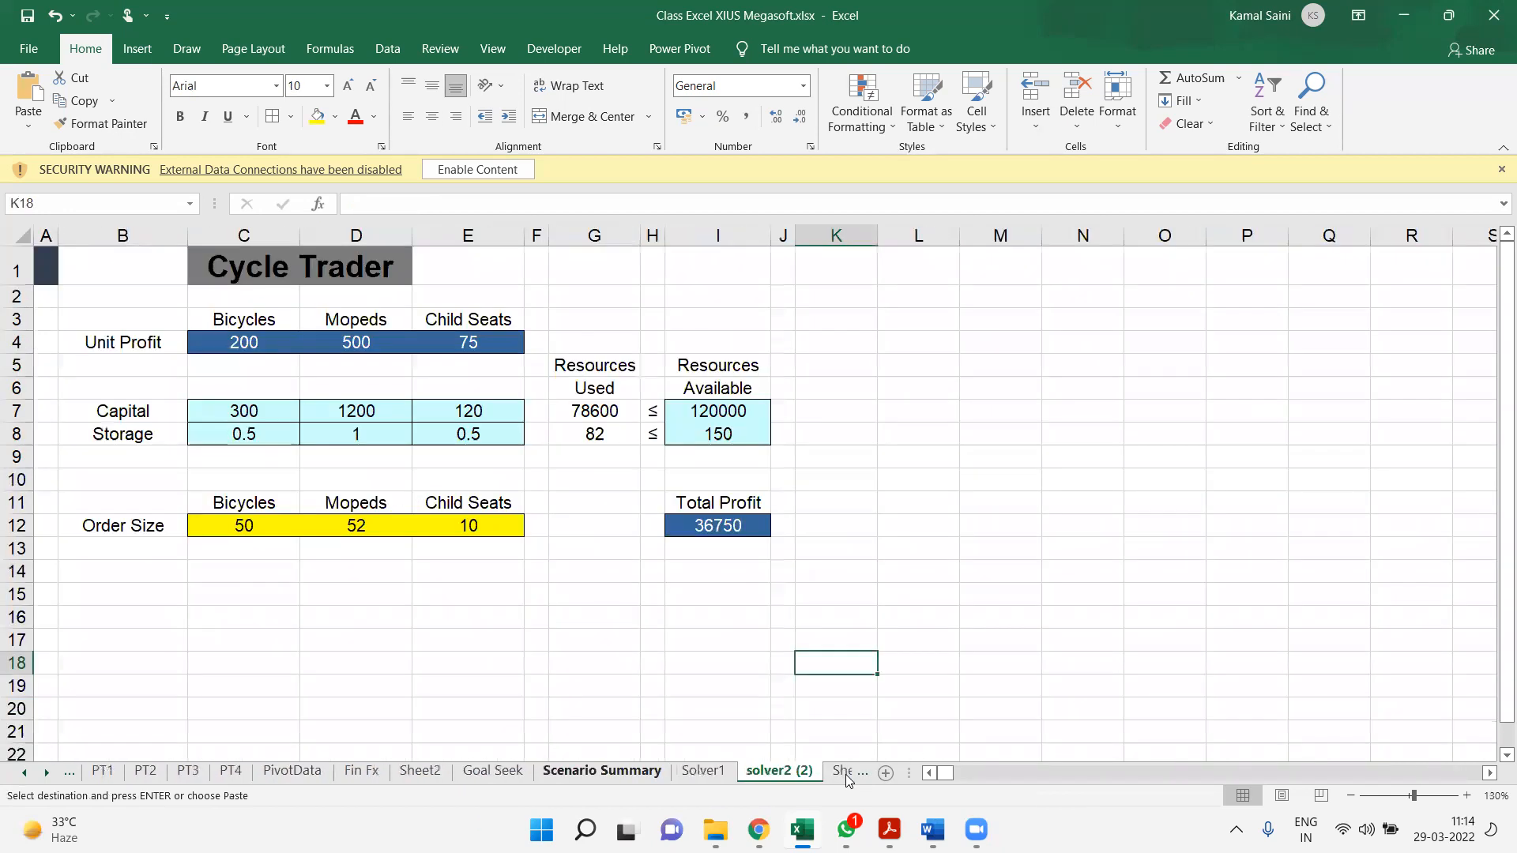
left_click(844, 774)
left_click(57, 512)
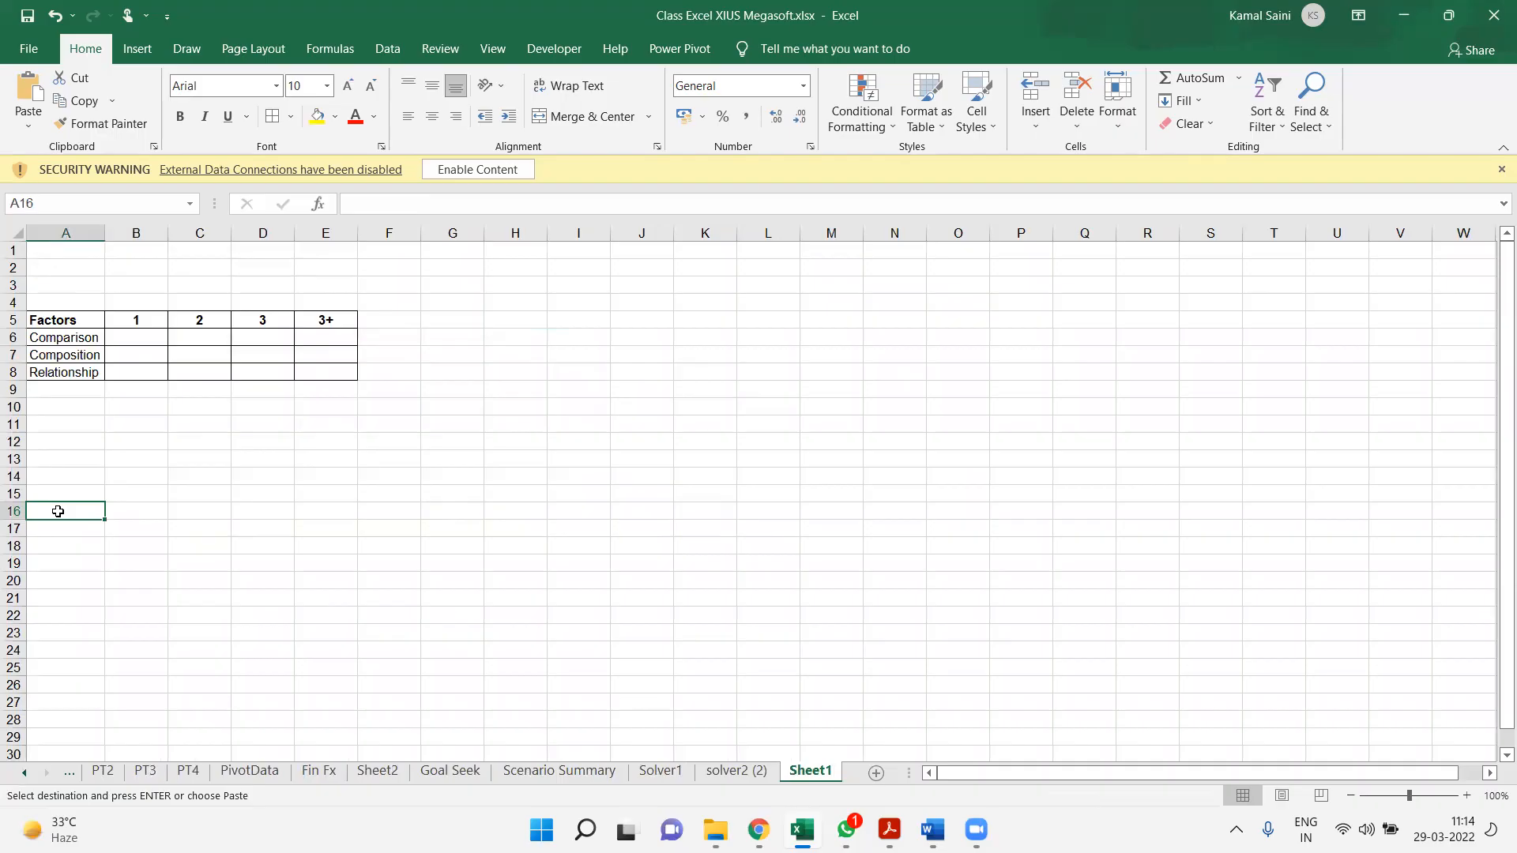
key("ctrl+v")
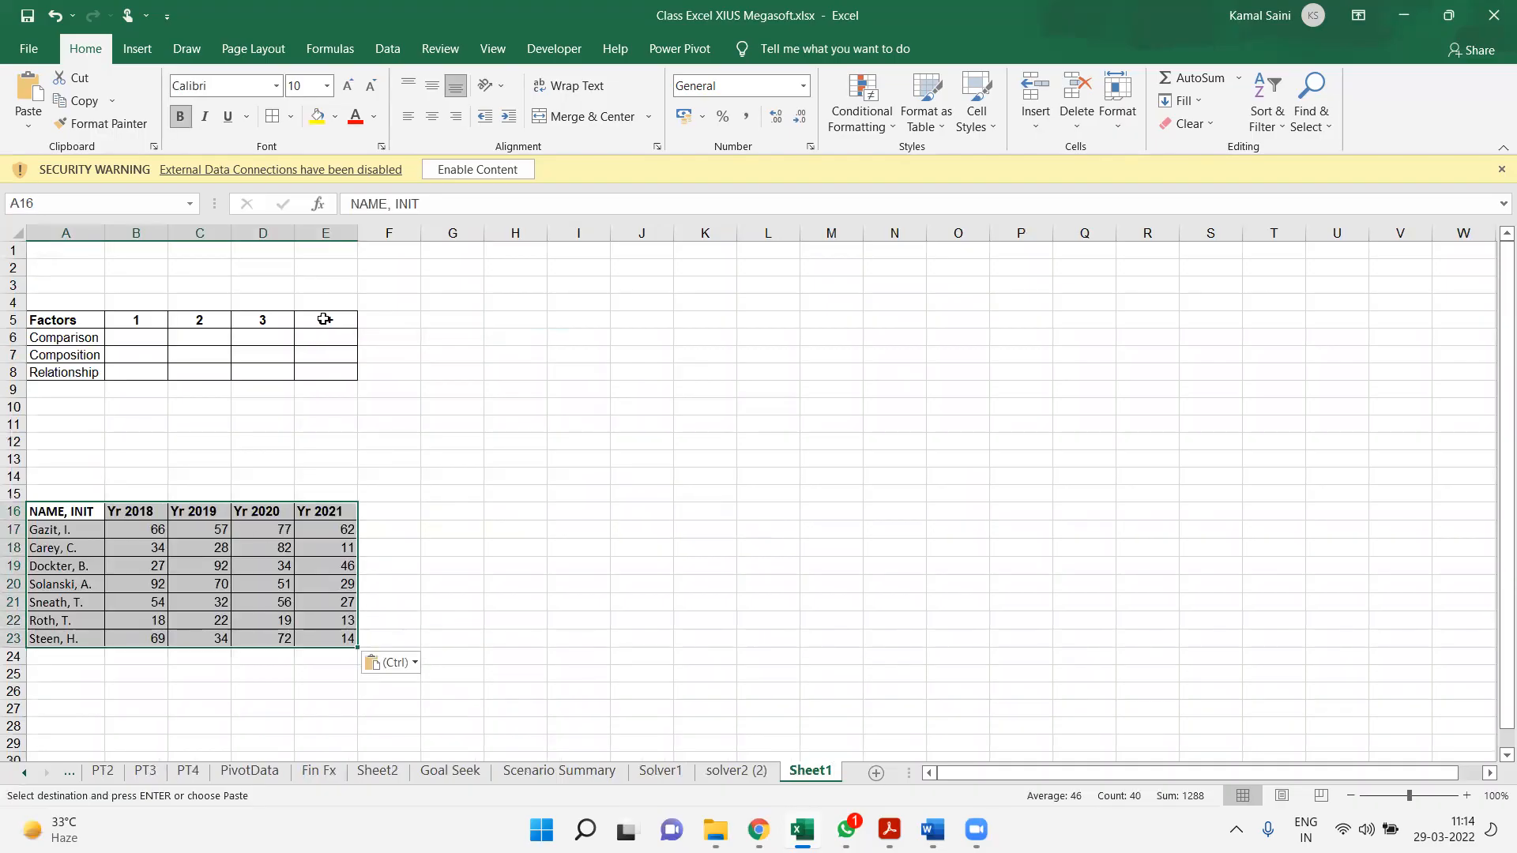
List the chart types Column, Line, Bar and Pie in cells J3 to J6
double_click(631, 283)
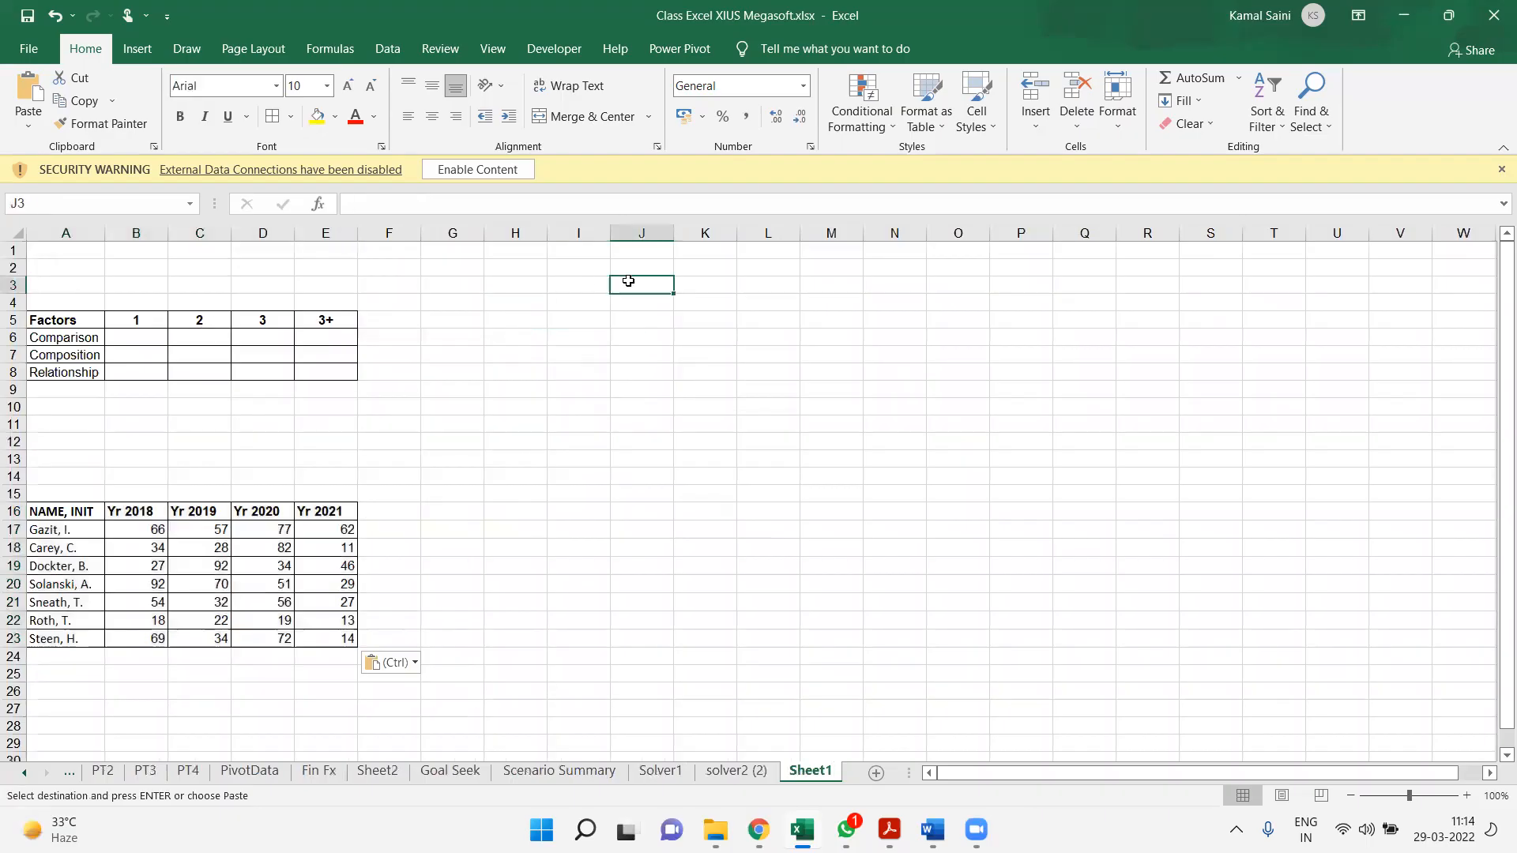
type("Column")
key("Return")
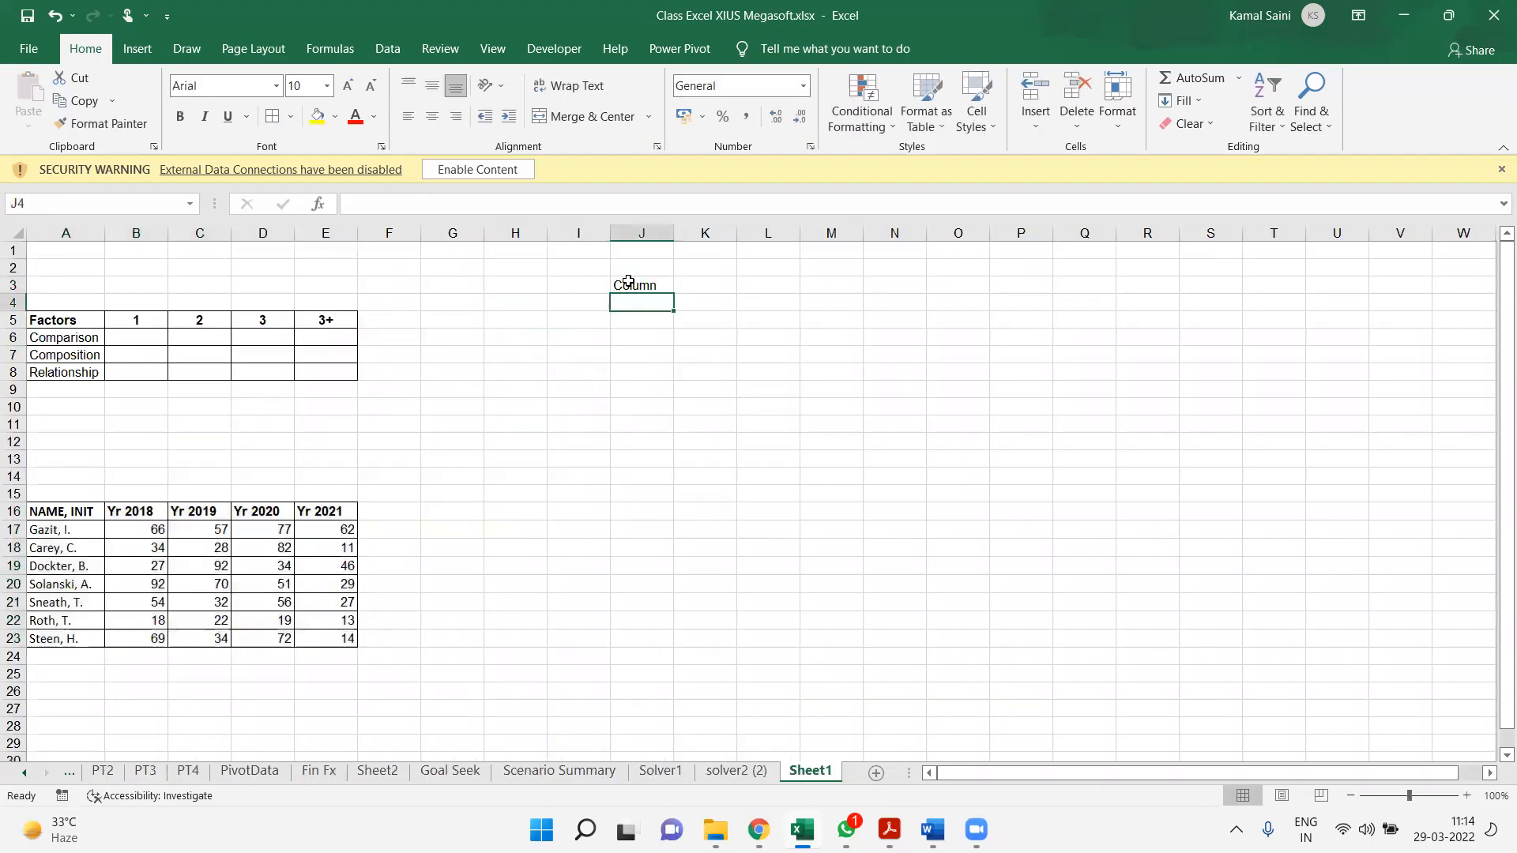
type("Line")
key("Return")
type("Bar")
key("Return")
type("Pie")
key("BackSpace")
key("BackSpace")
type("ie")
key("Return")
Add the chart types Doughnut, Scatter and Bubble in cells J7 to J9
type("Dough")
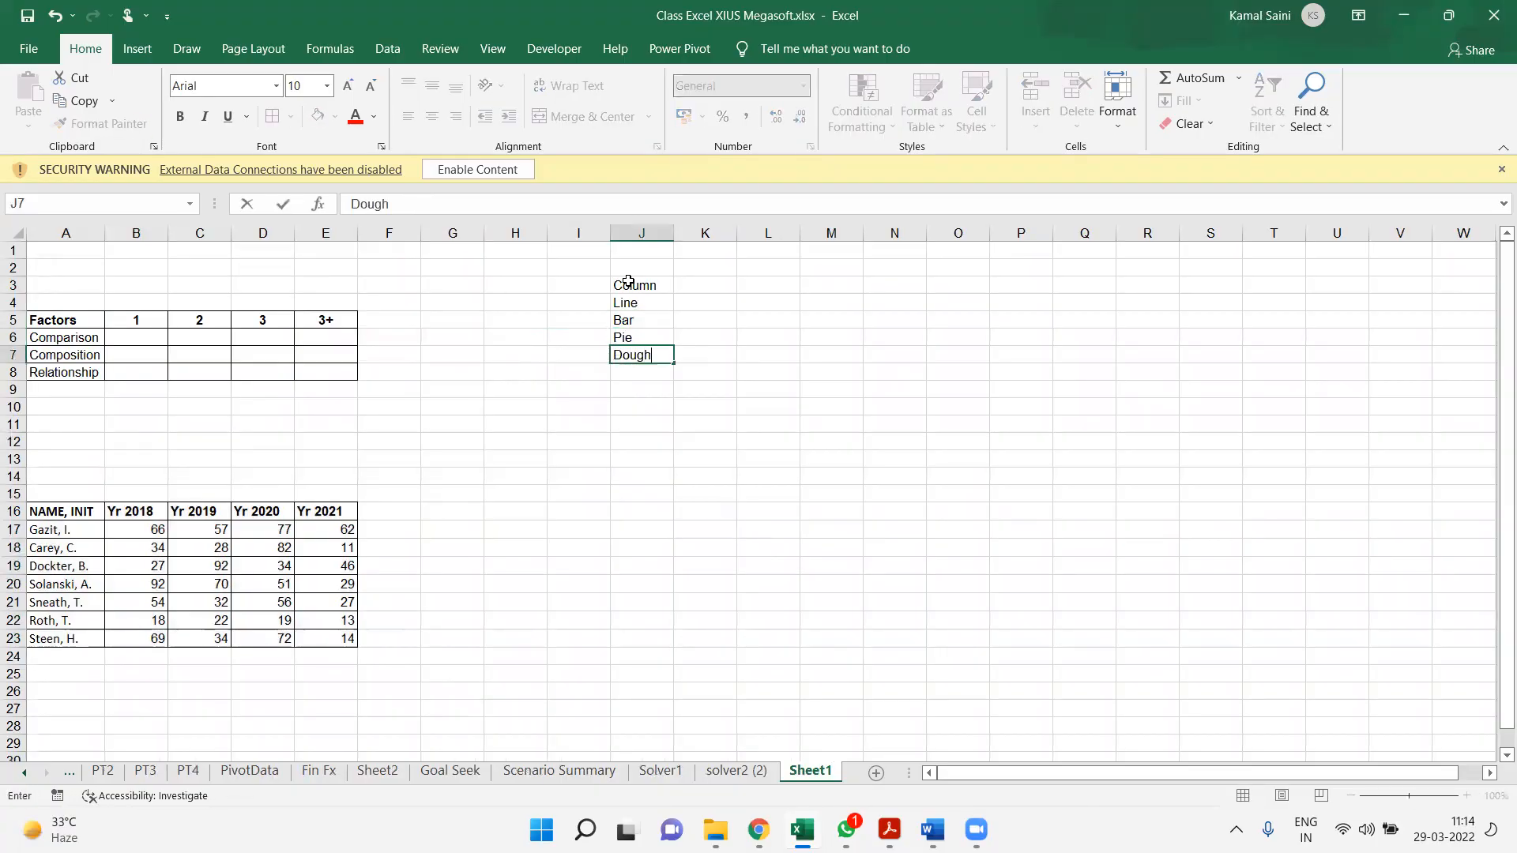
type("nut")
key("Return")
type("Sc")
key("Return")
type("Bu")
key("Tab")
key("Left")
key("Up")
key("F2")
type("atter")
key("Return")
key("F2")
type("ble")
Enter the abbreviations C, L, B and P in K3:K6 beside the first four chart types
key("Tab")
key("Up")
key("Up")
key("Up")
key("Up")
key("Up")
key("Up")
type("C")
key("Return")
type("L")
key("Return")
type("B")
key("Return")
type("P")
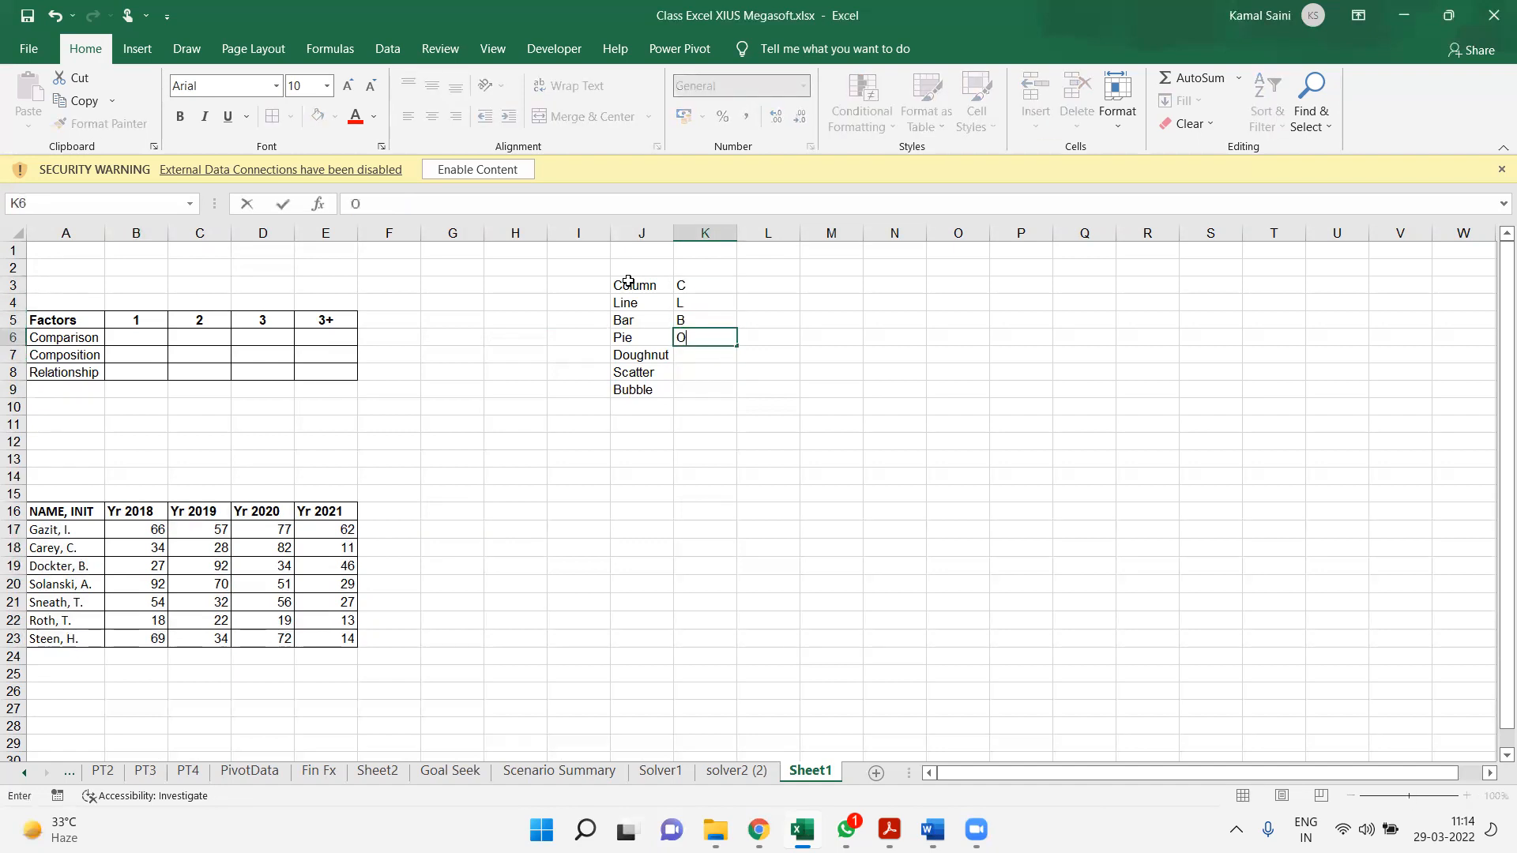
key("Return")
Enter the abbreviations D, Sc and Bu in K7:K9 beside Doughnut, Scatter and Bubble
type("D")
key("Return")
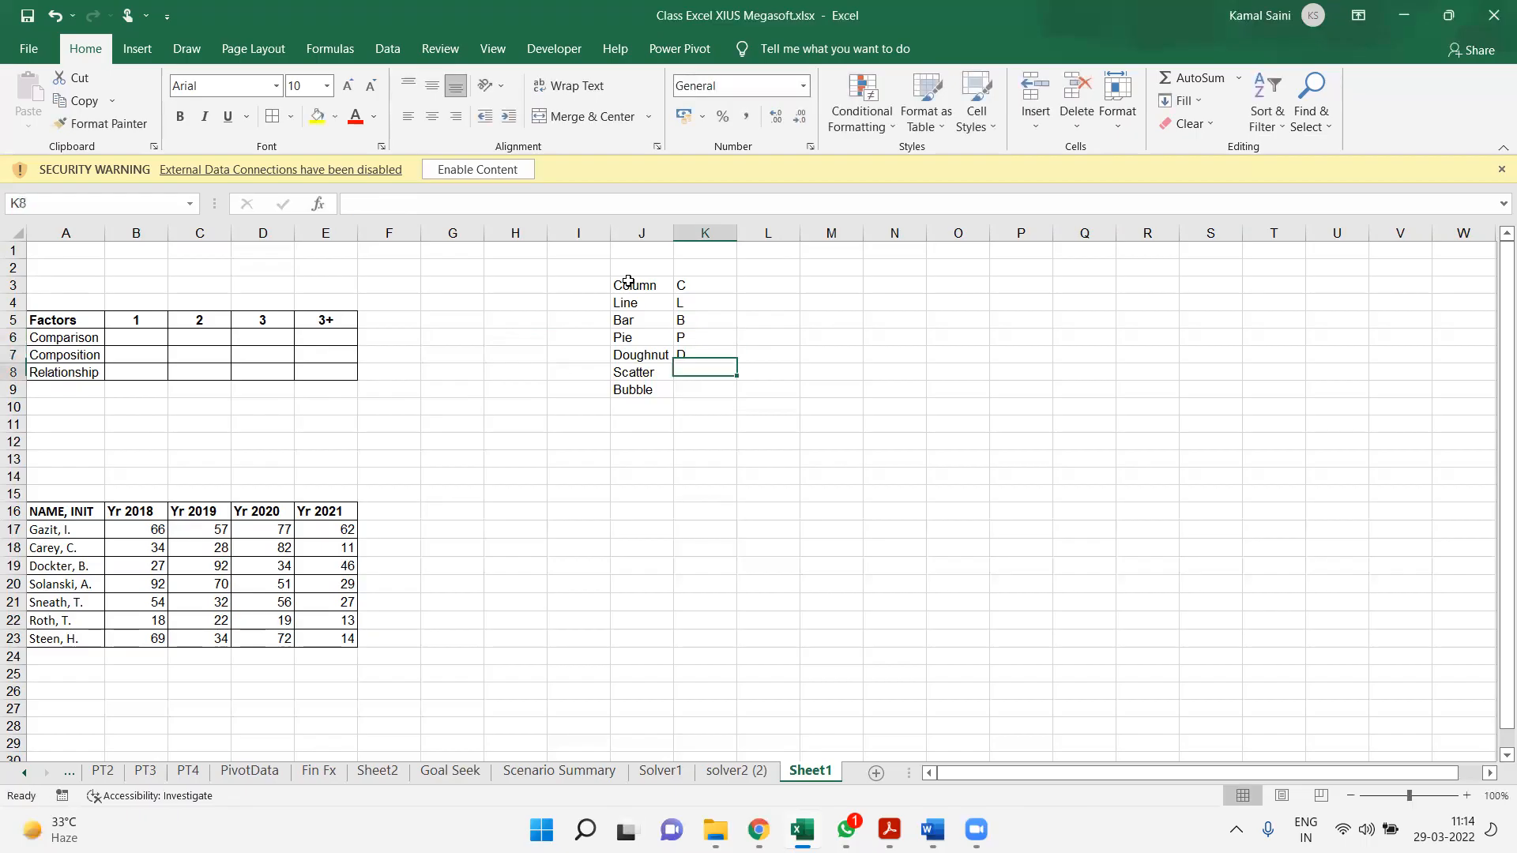
type("Sc")
key("Return")
type("Bu")
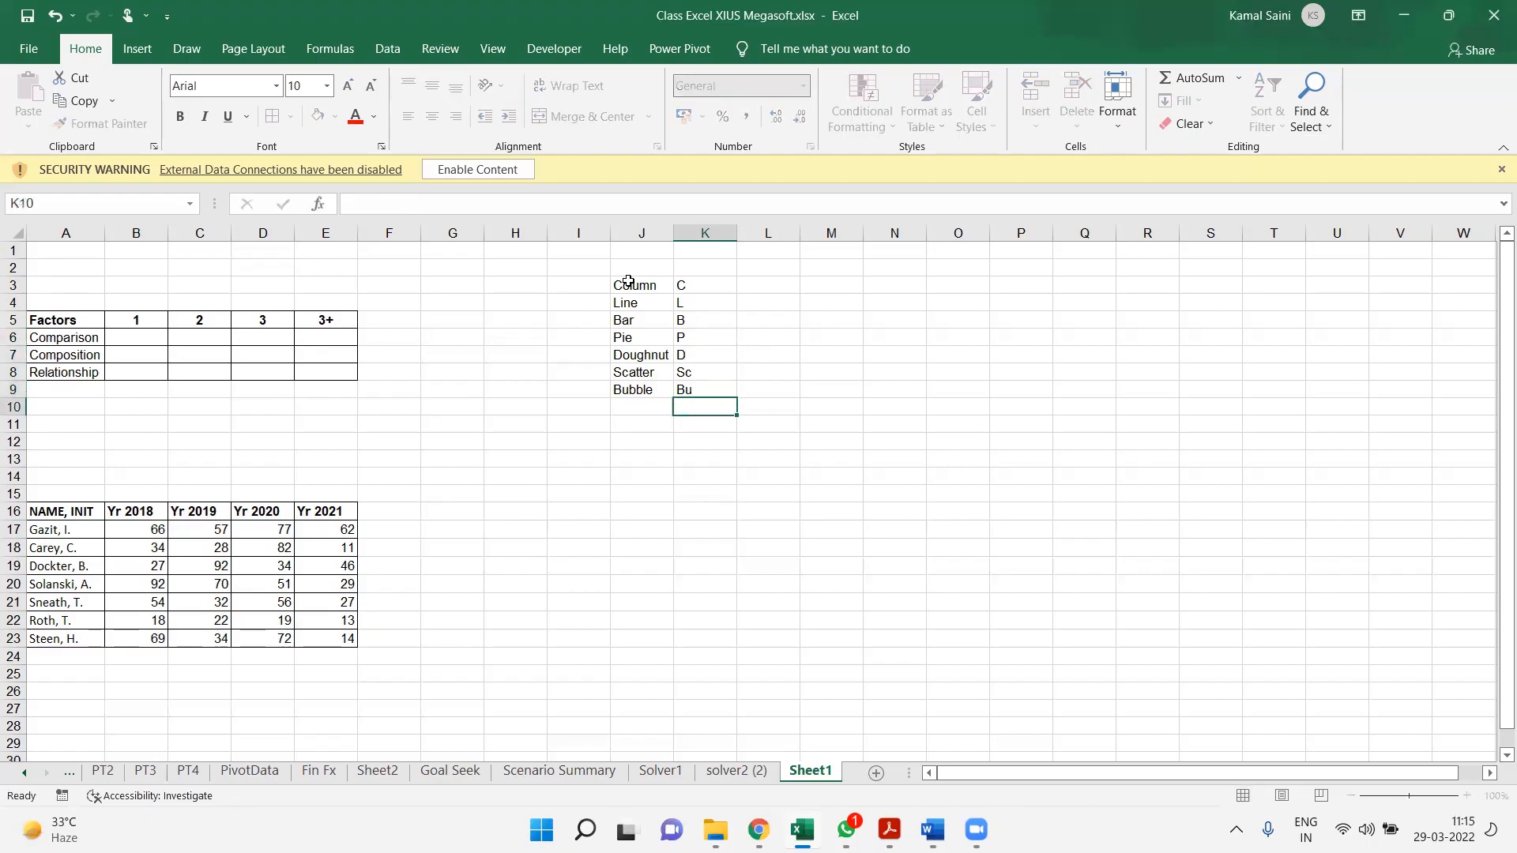
key("ctrl+Return")
key("ctrl+Up")
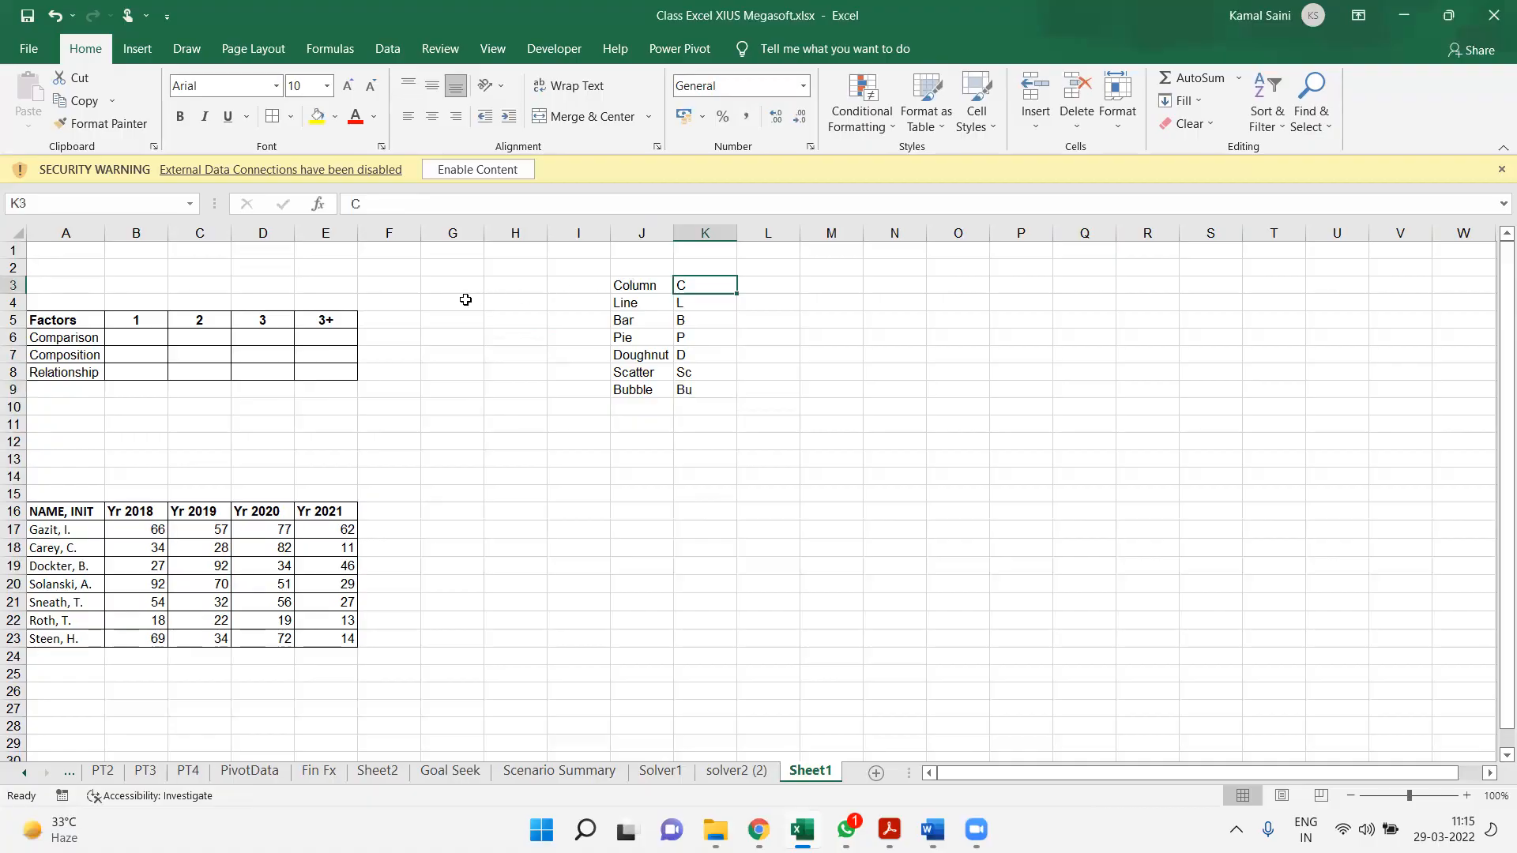
Enter the chart abbreviations C,L,B,P,D in B6 for a one-factor comparison
left_click(116, 337)
type("C")
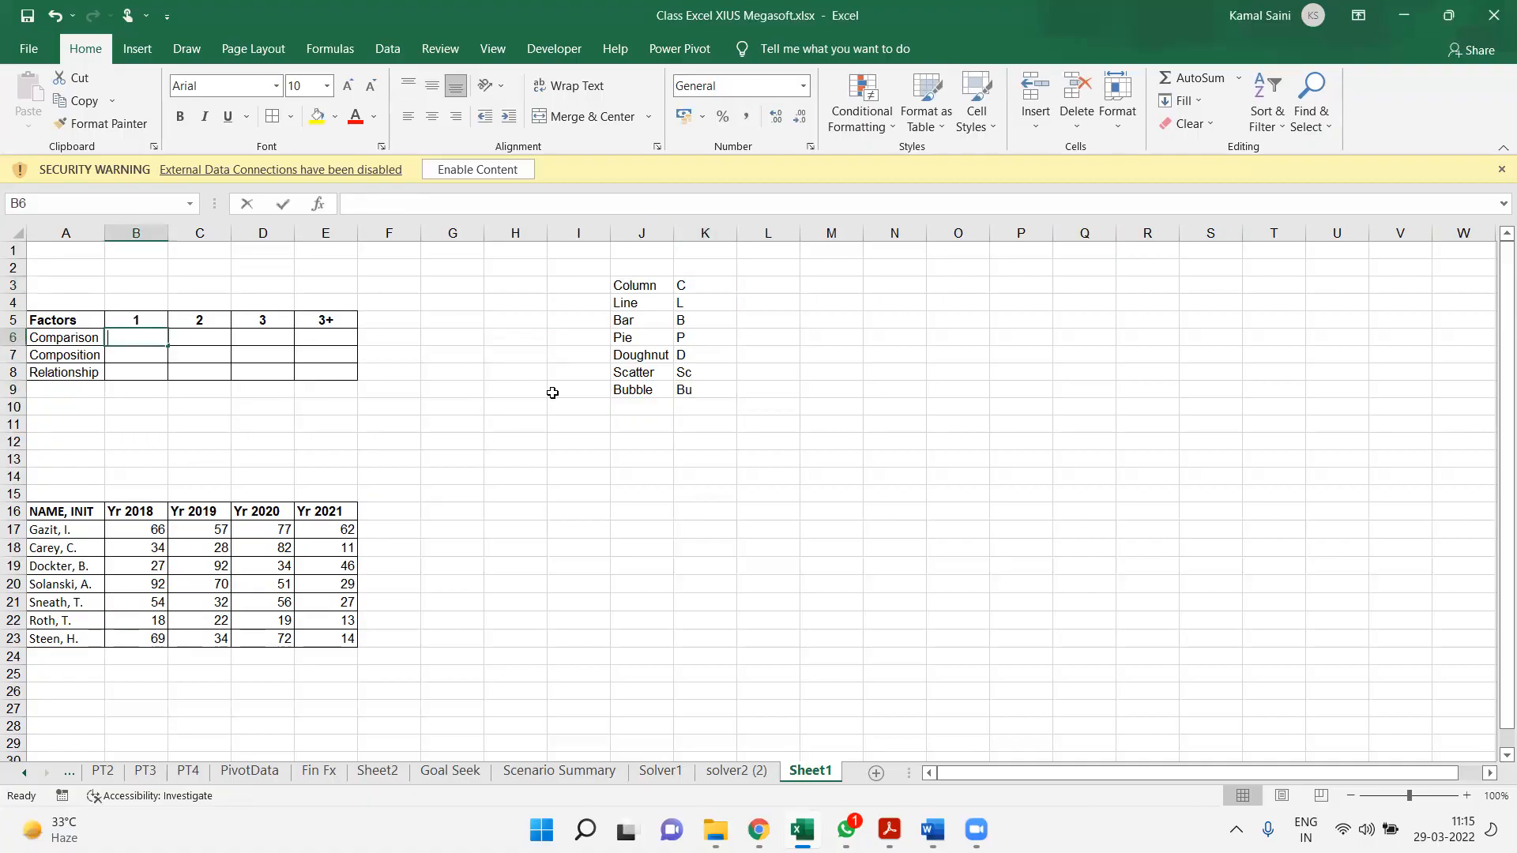
type(",")
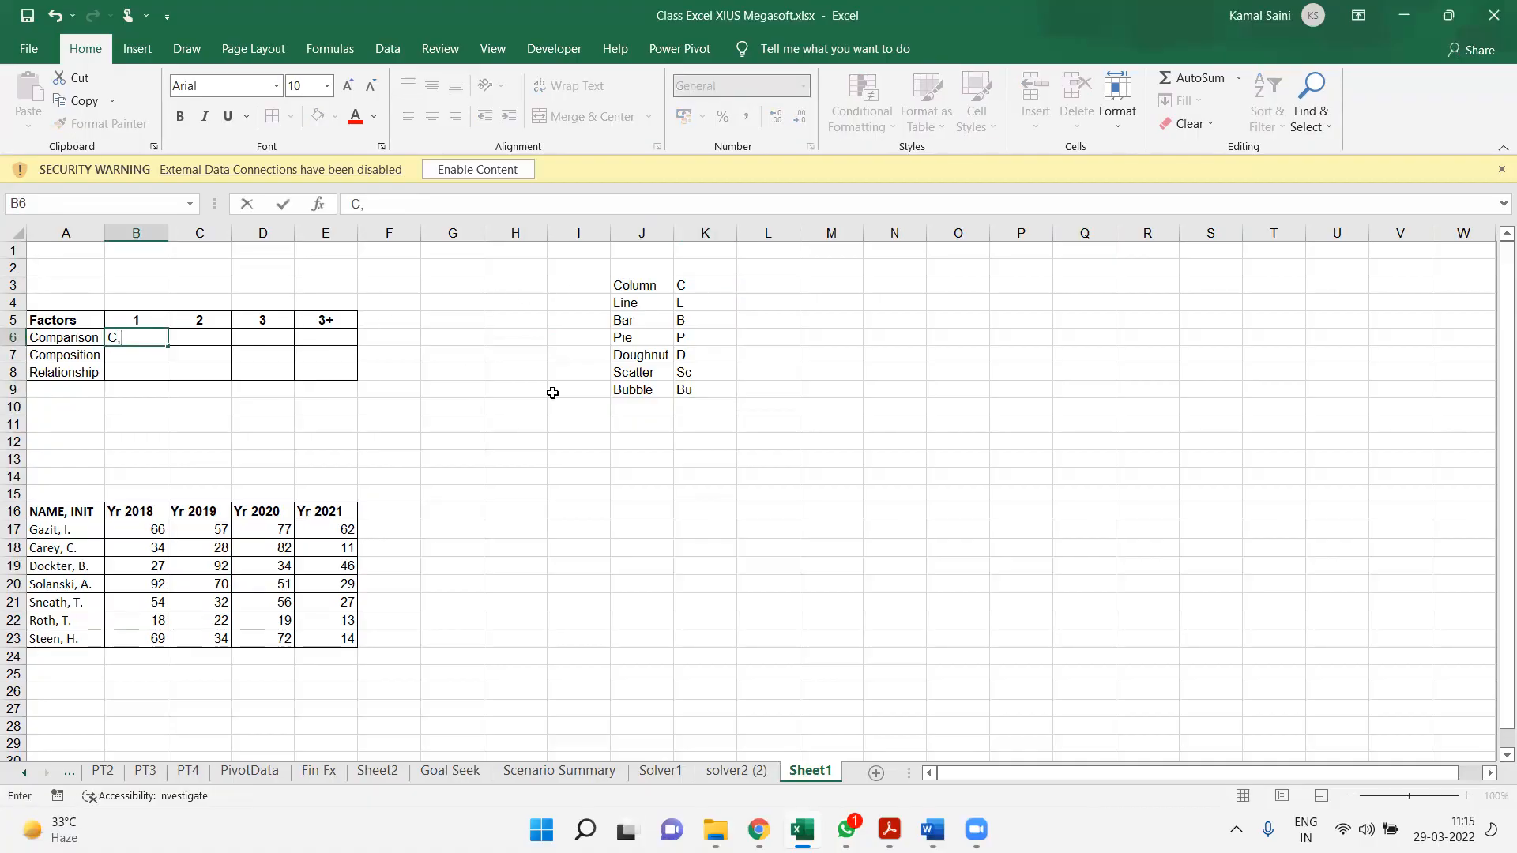
type("L,B,P,D")
key("Tab")
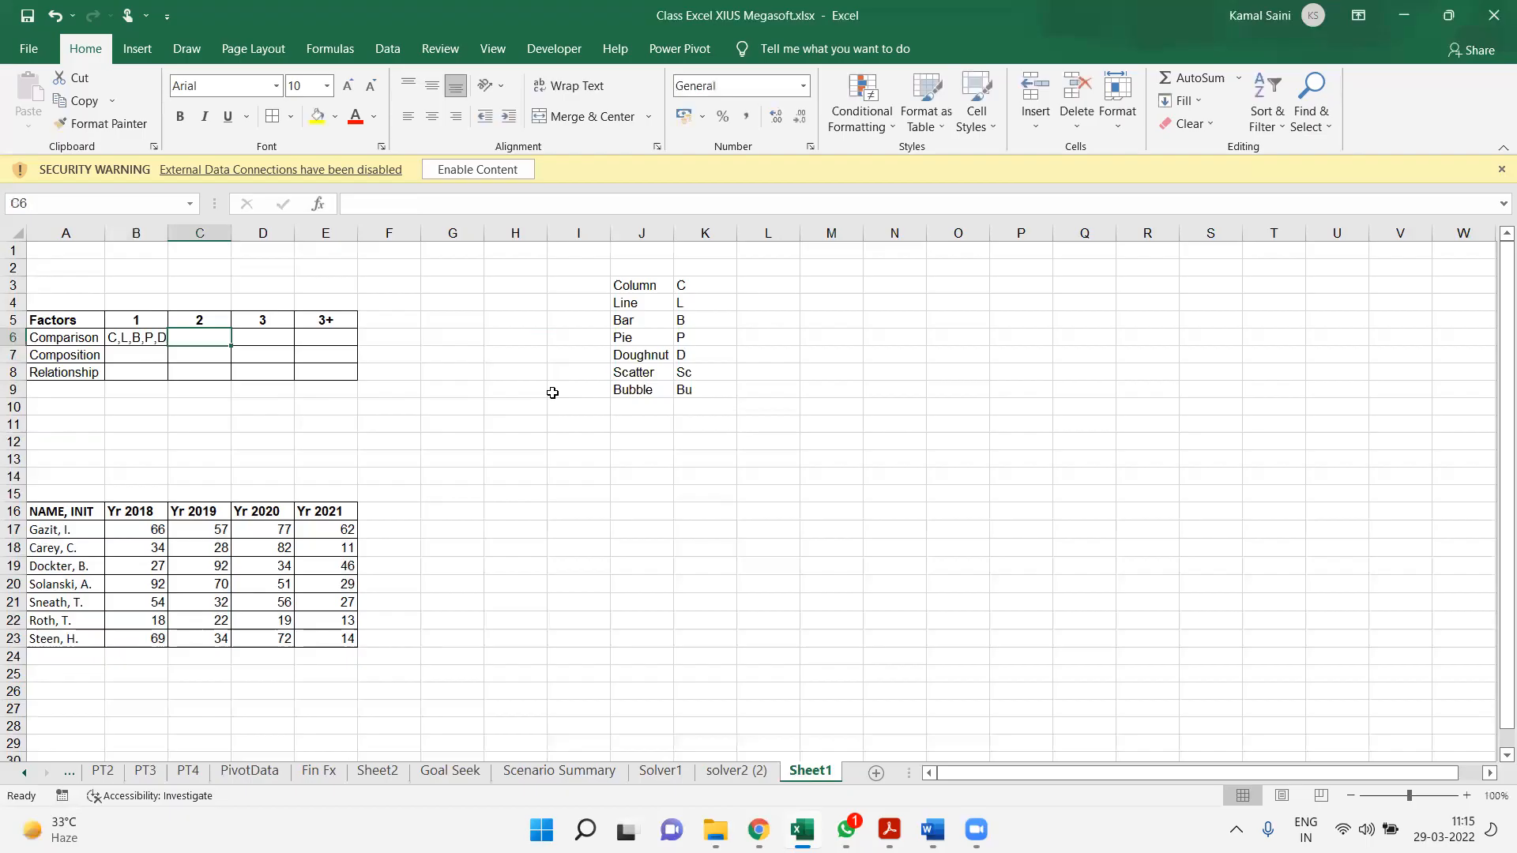
Complete the Comparison row with C,L,B for two factors, C,L,B for three factors and L for more than three
type("C,L,B")
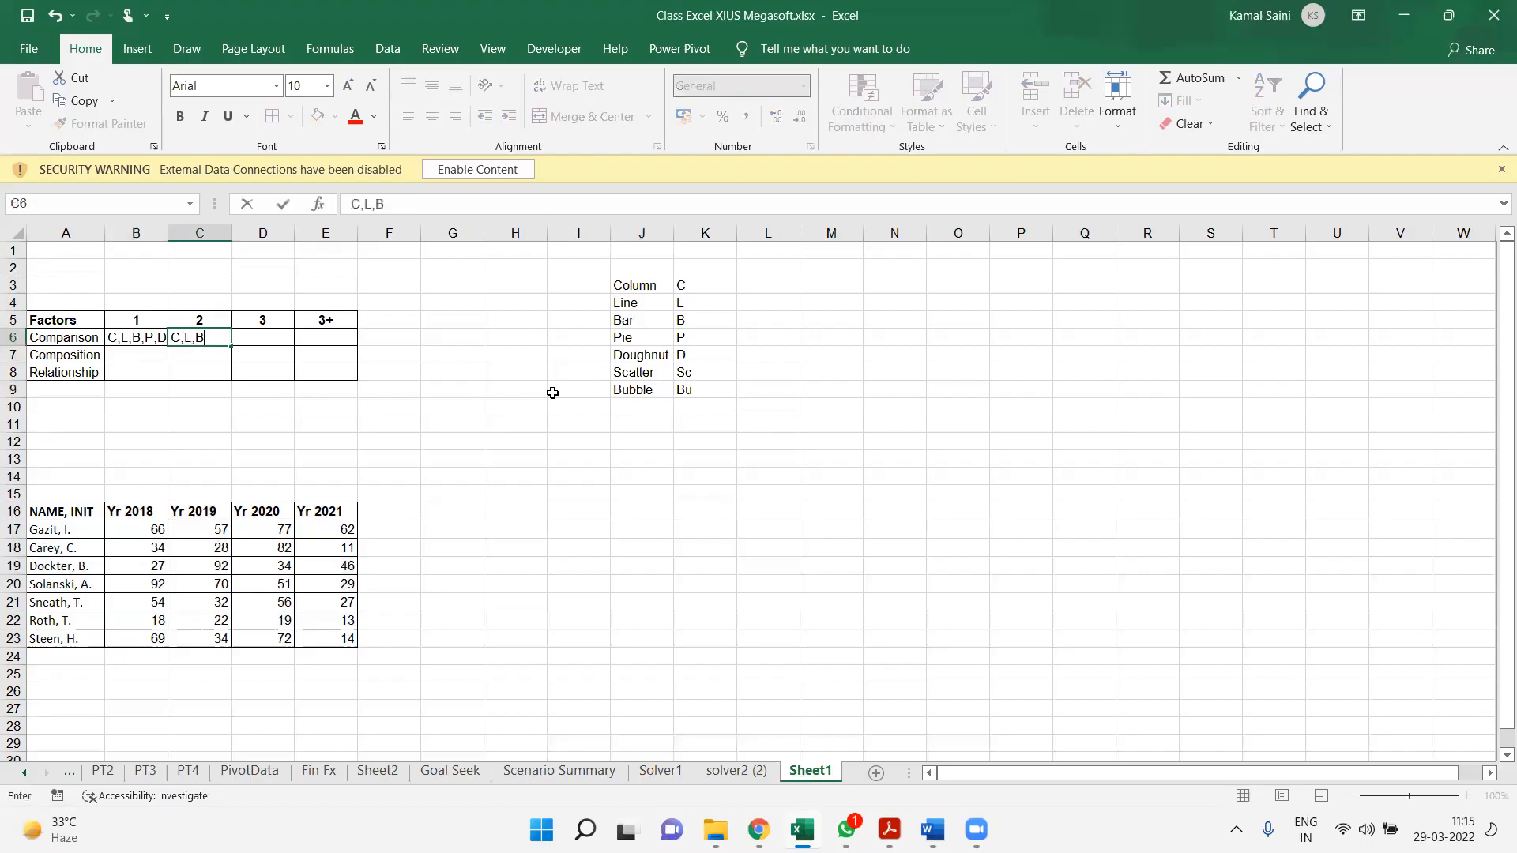
key("Tab")
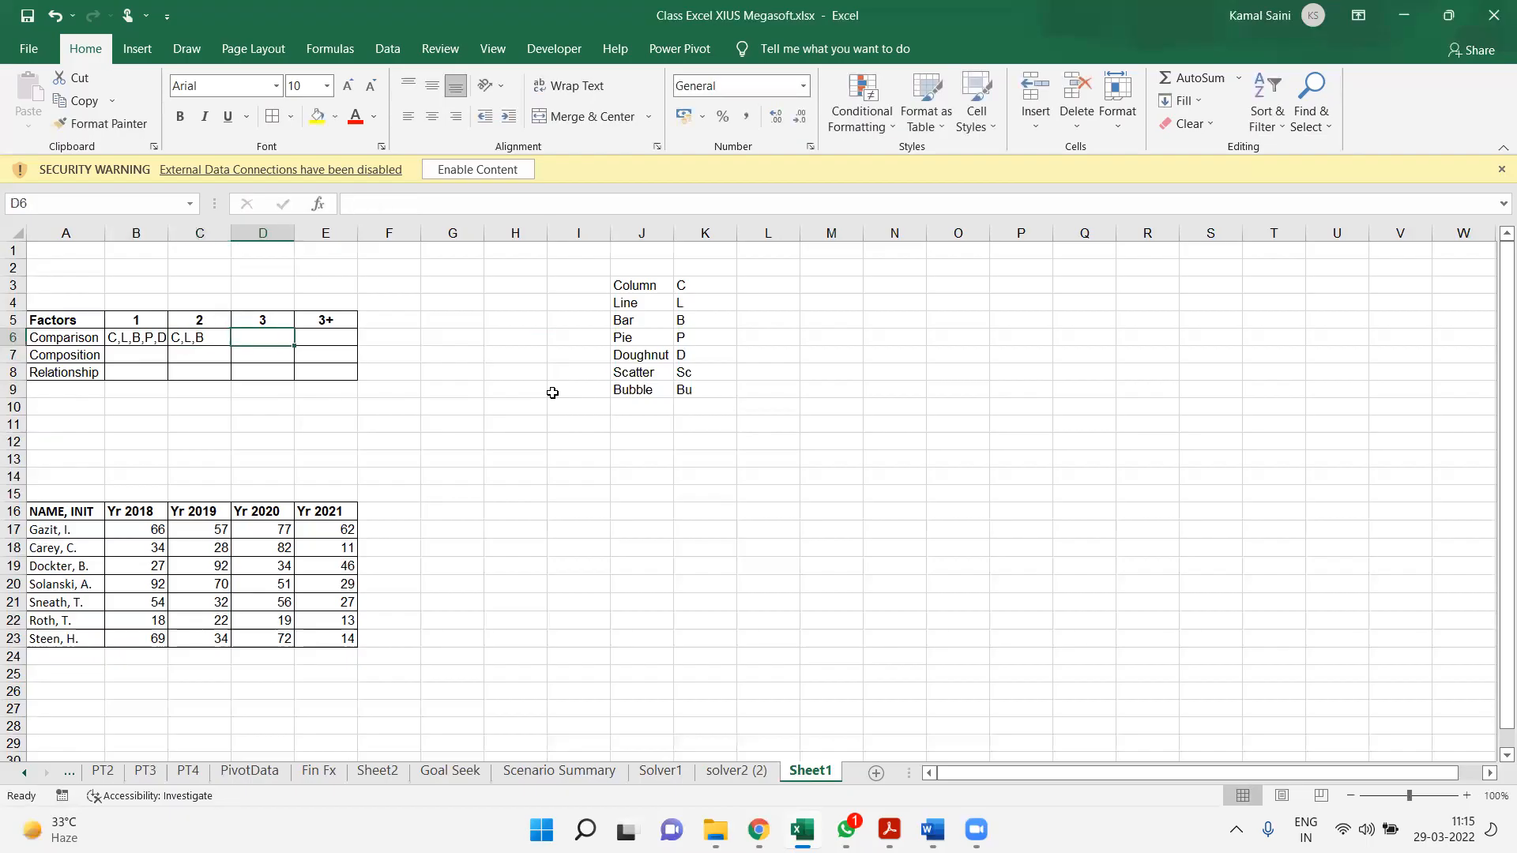
type("C,L,B")
key("Tab")
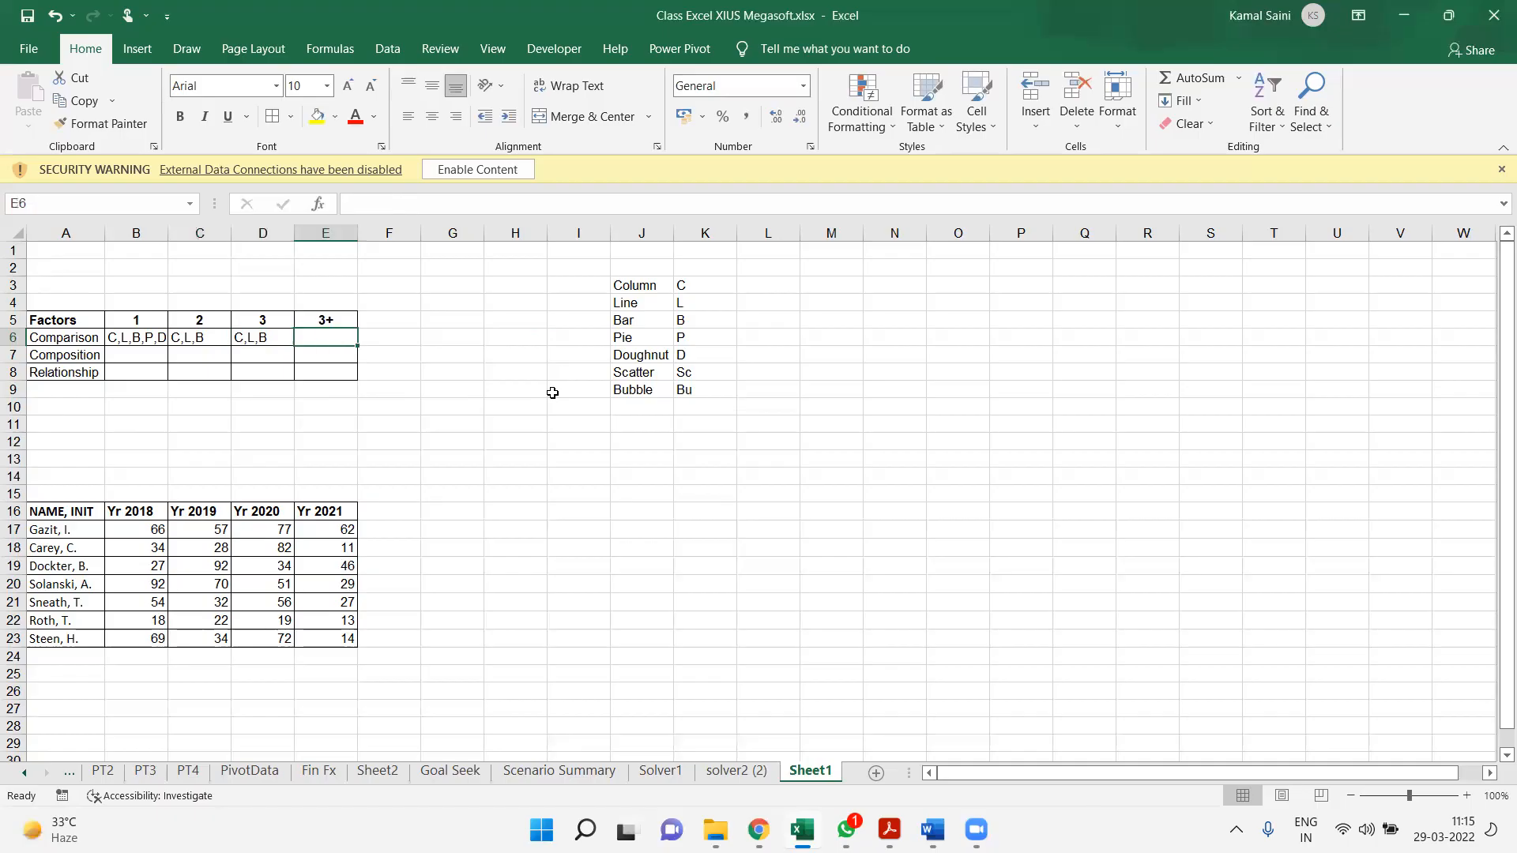
type("L")
key("Return")
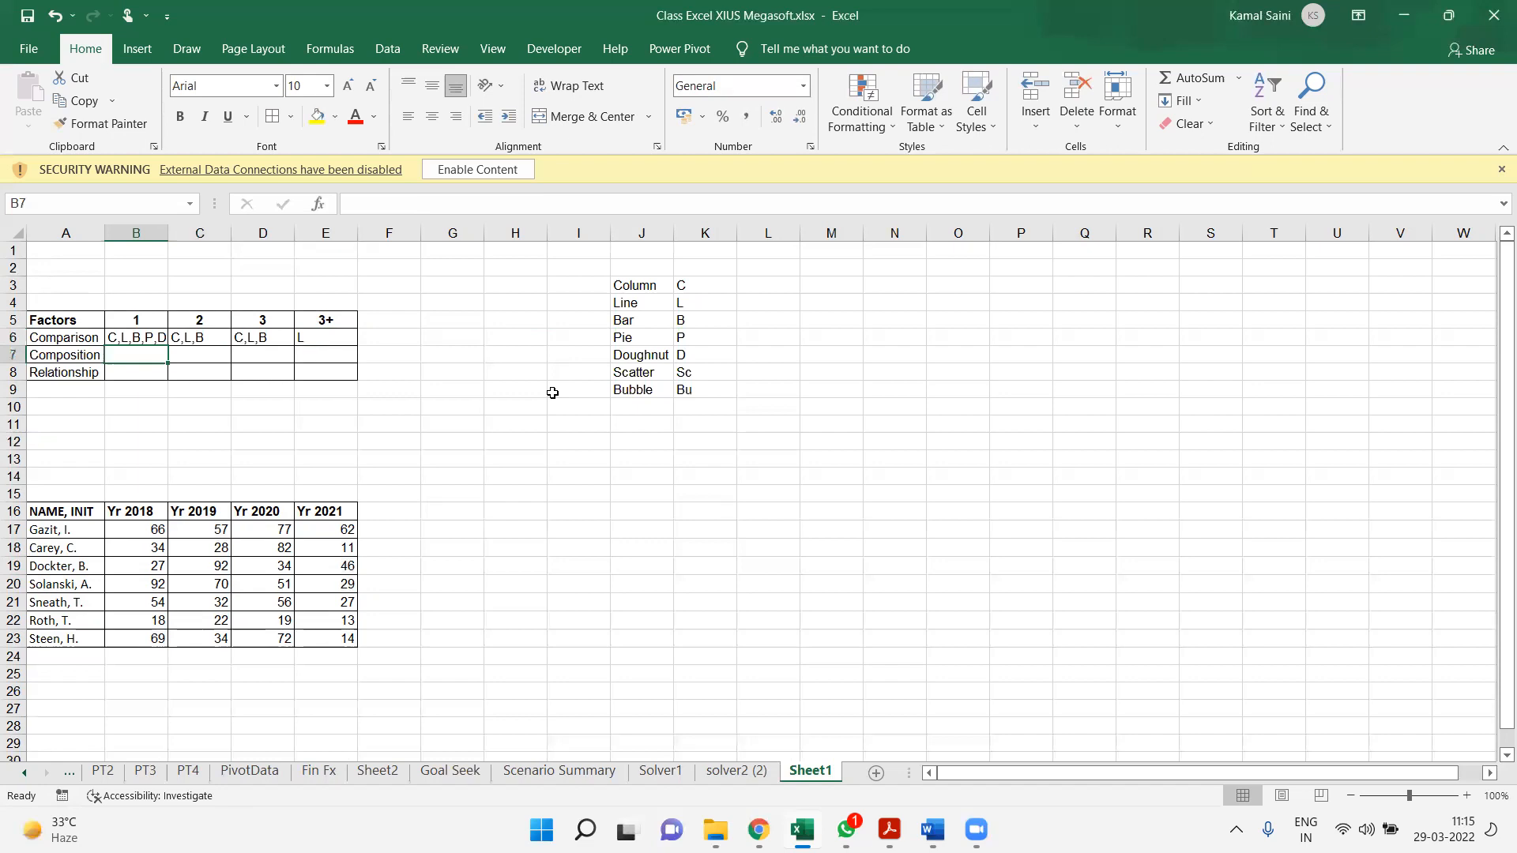
Enter P,D for one-factor composition in B7, and Sc and Bu for two- and three-factor relationships in C8 and D8
type("P,D")
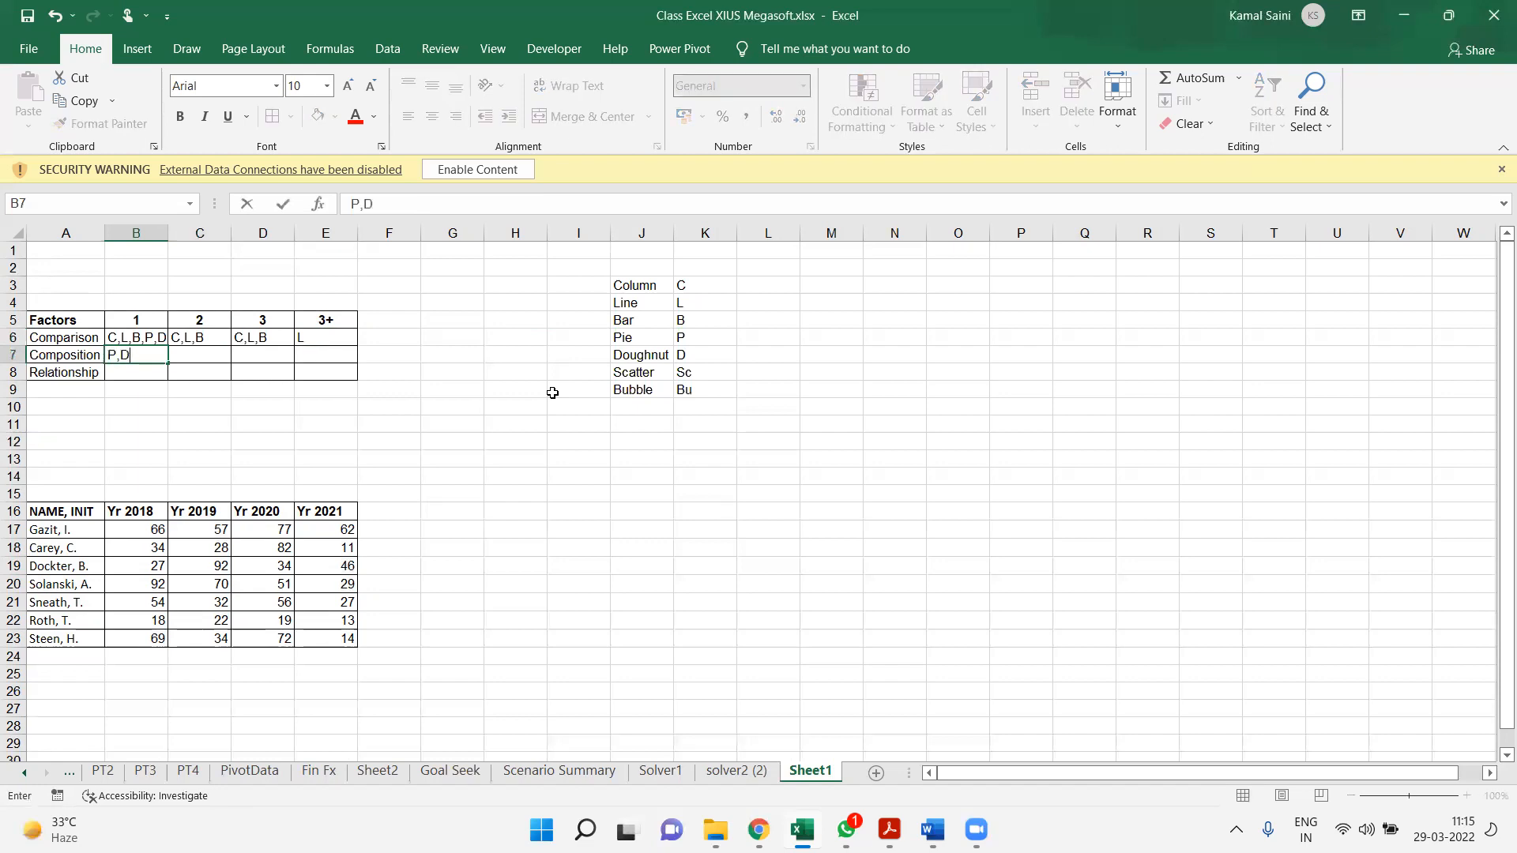
key("Tab")
key("Return")
key("Tab")
type("Sc")
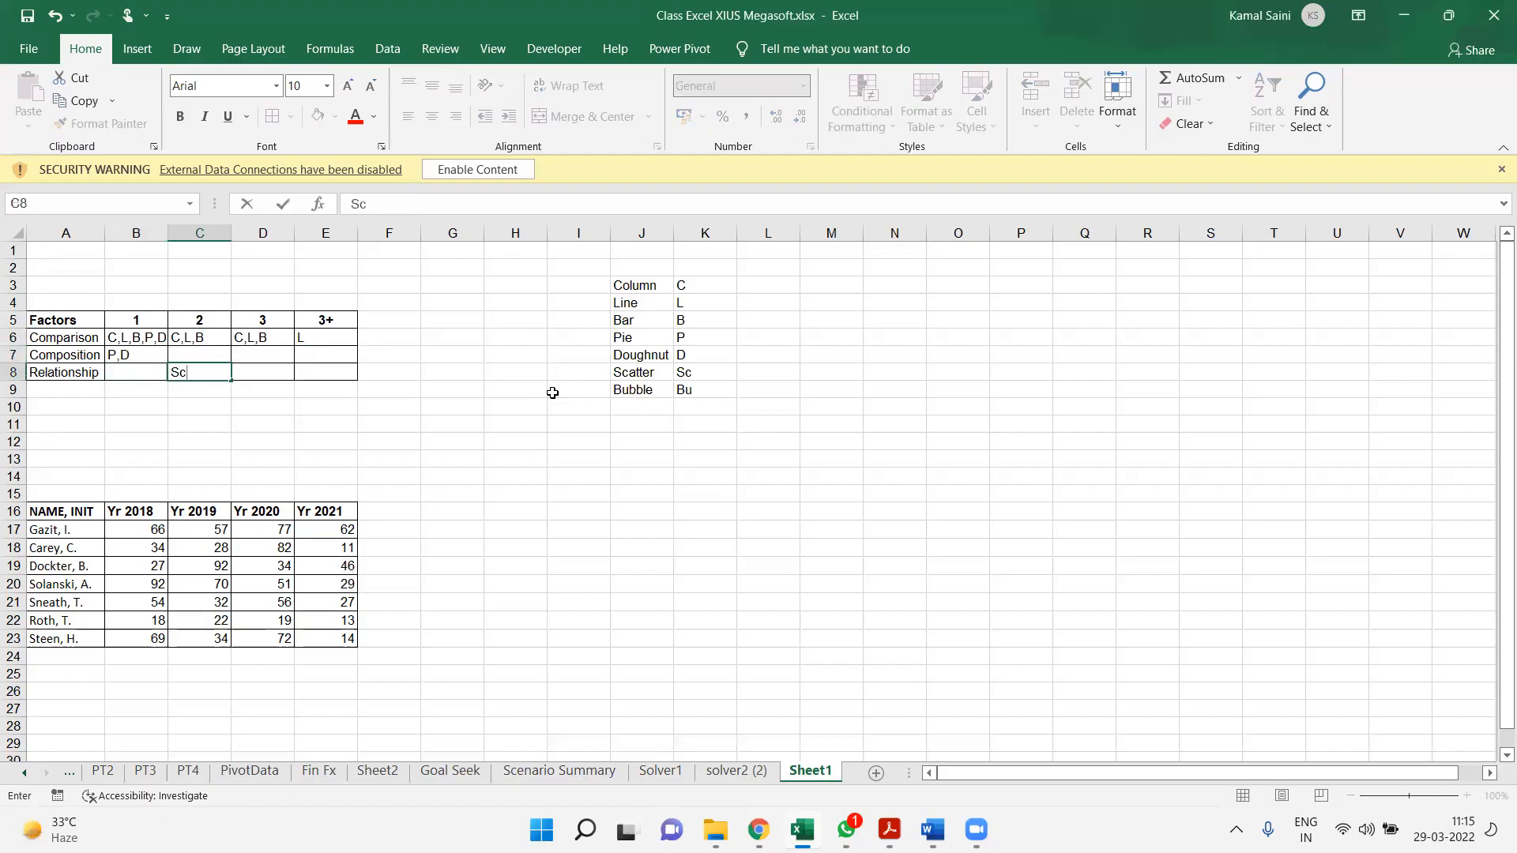
key("Tab")
type("Bu")
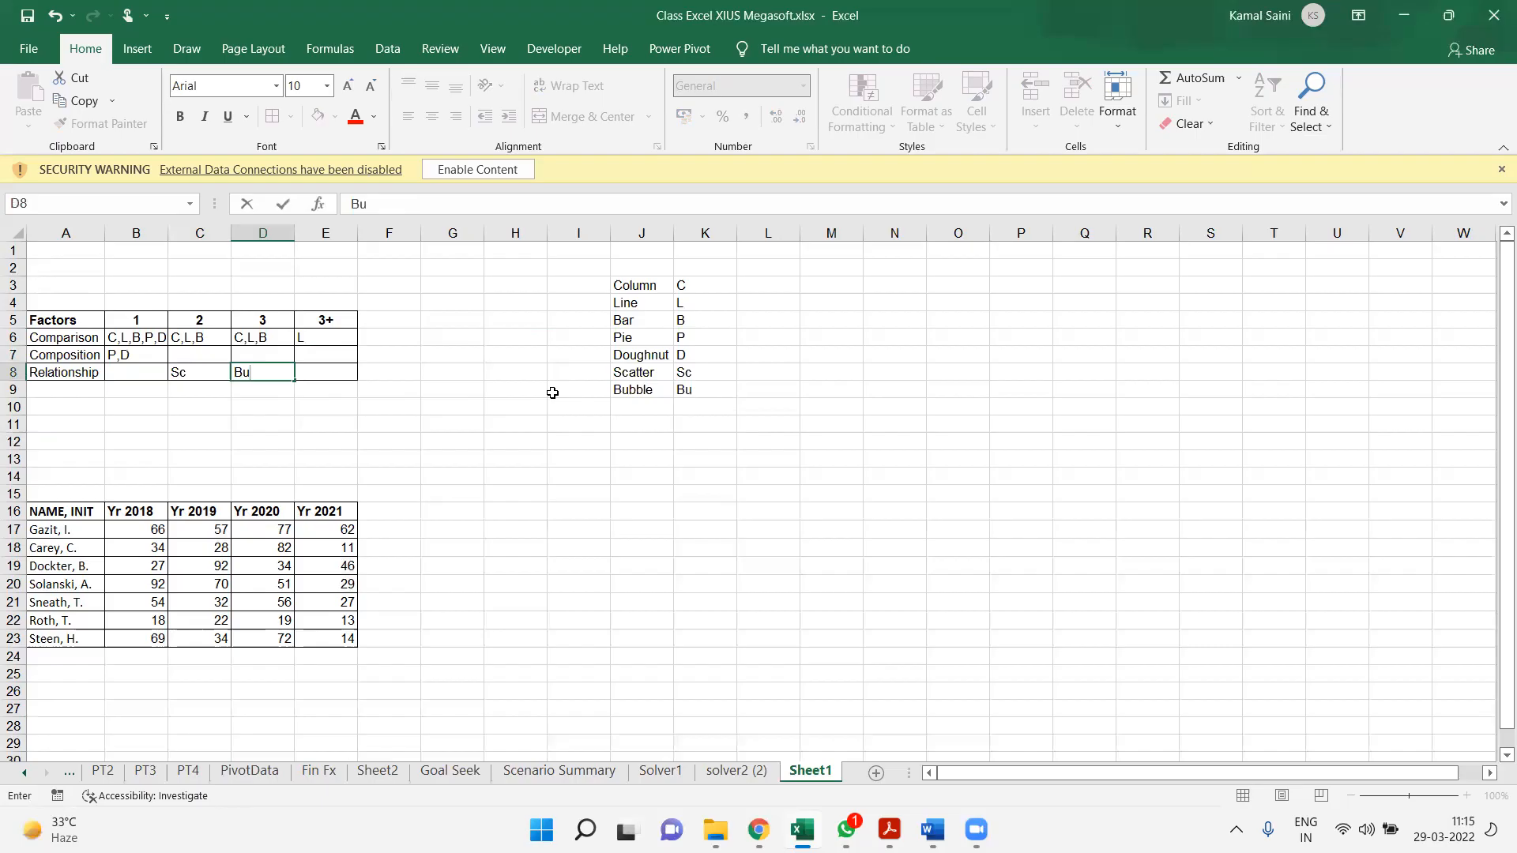
key("Return")
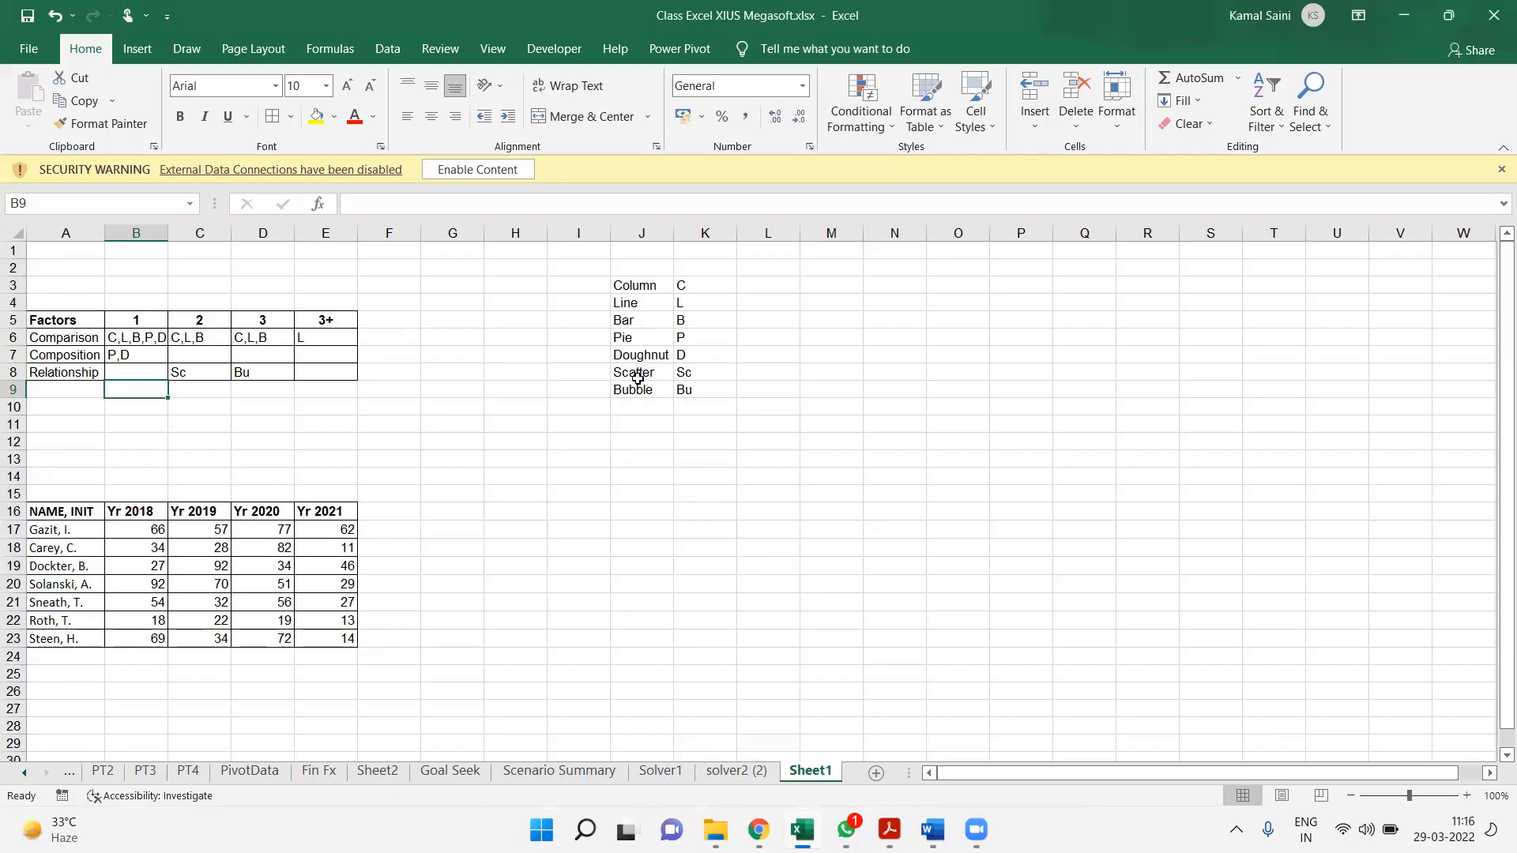
left_click(519, 385)
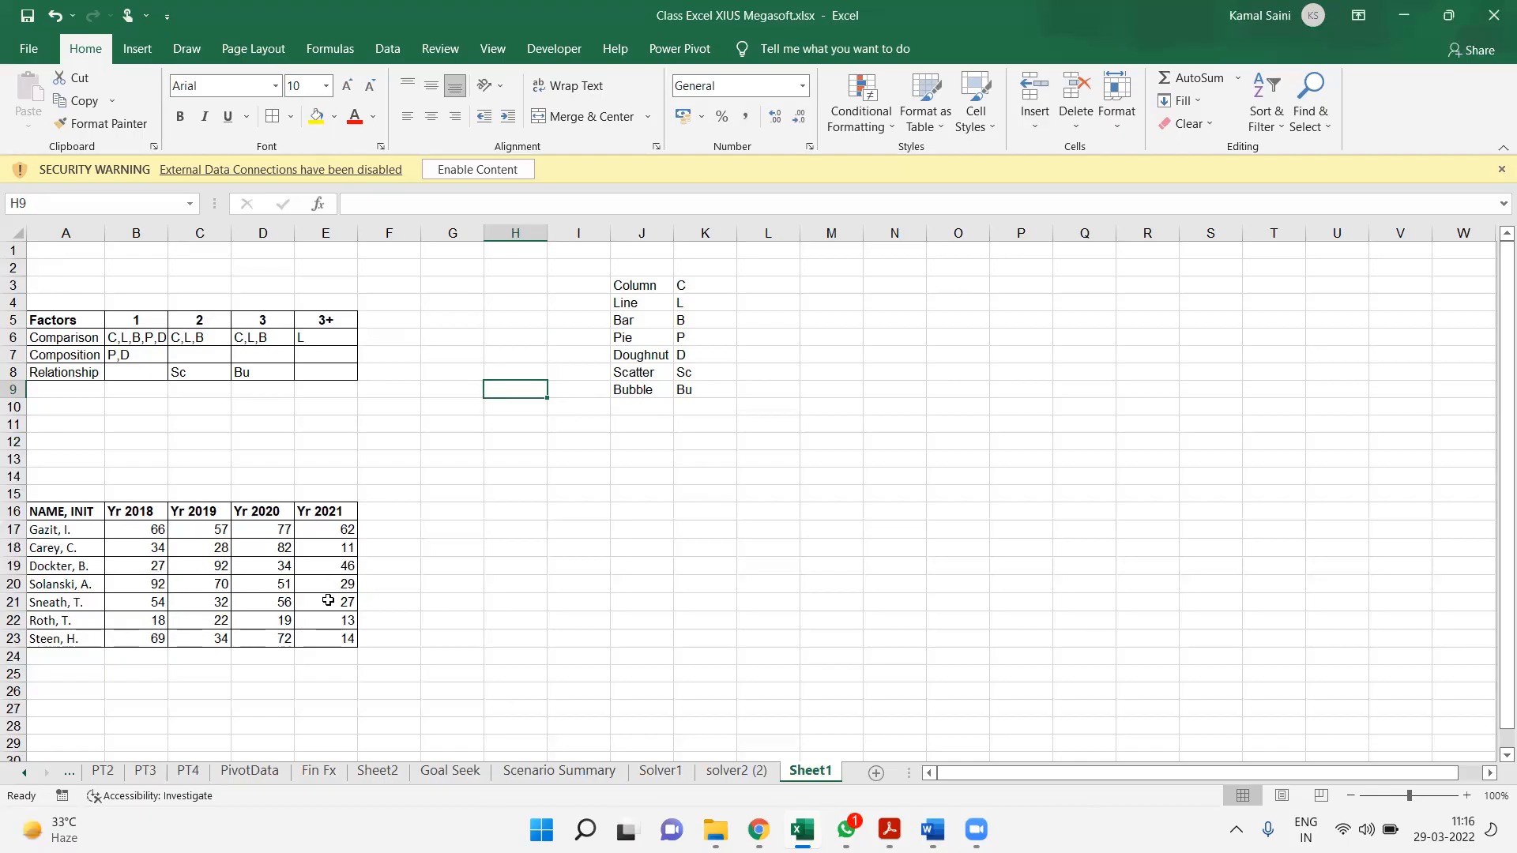
left_click(628, 526)
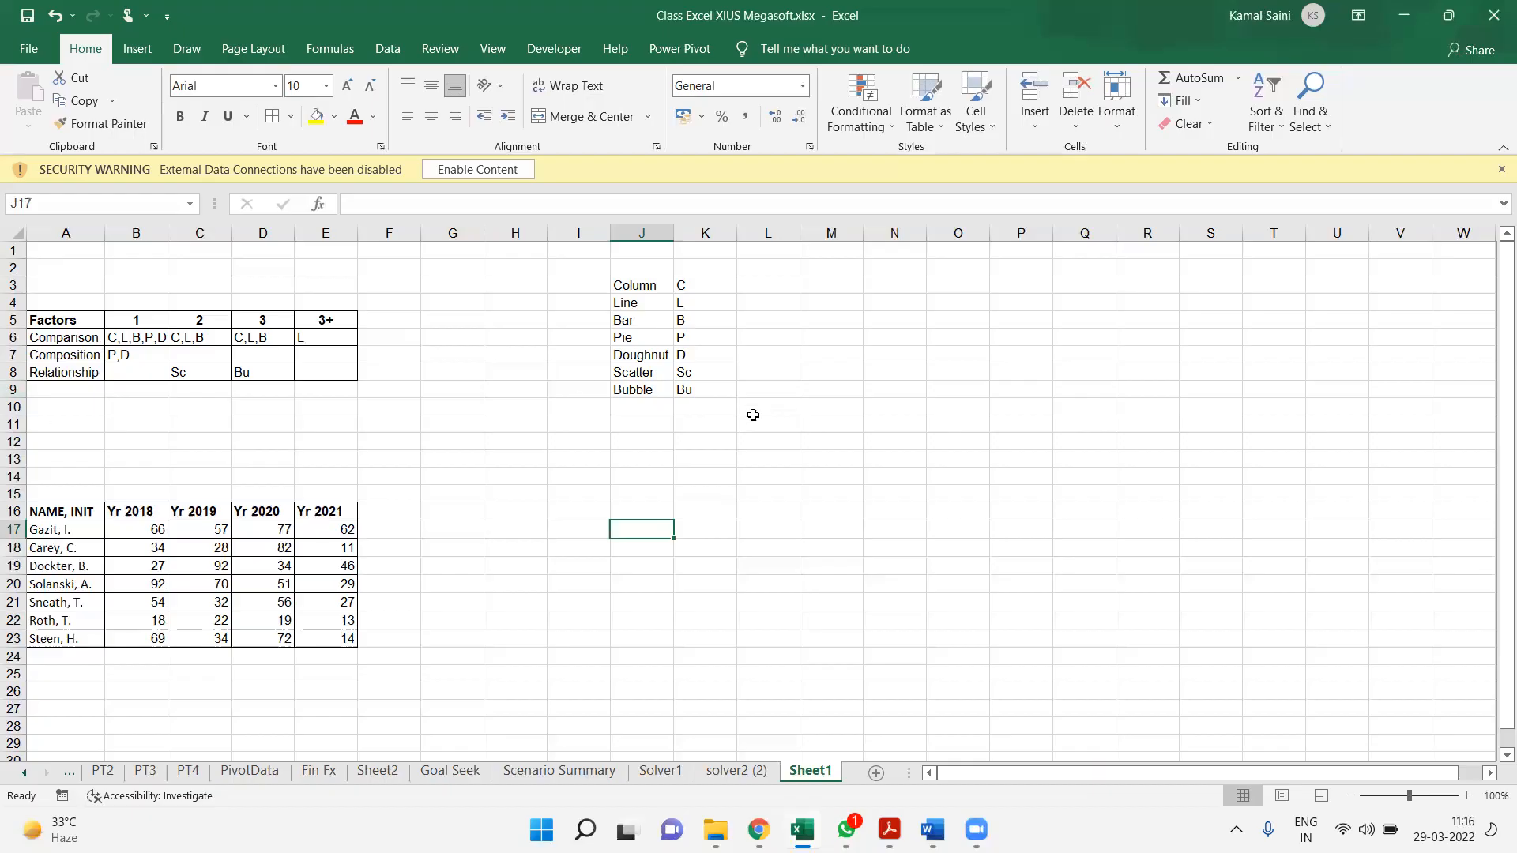
Enter the heading "Tea Ingrediant" in cell O5
left_click(980, 315)
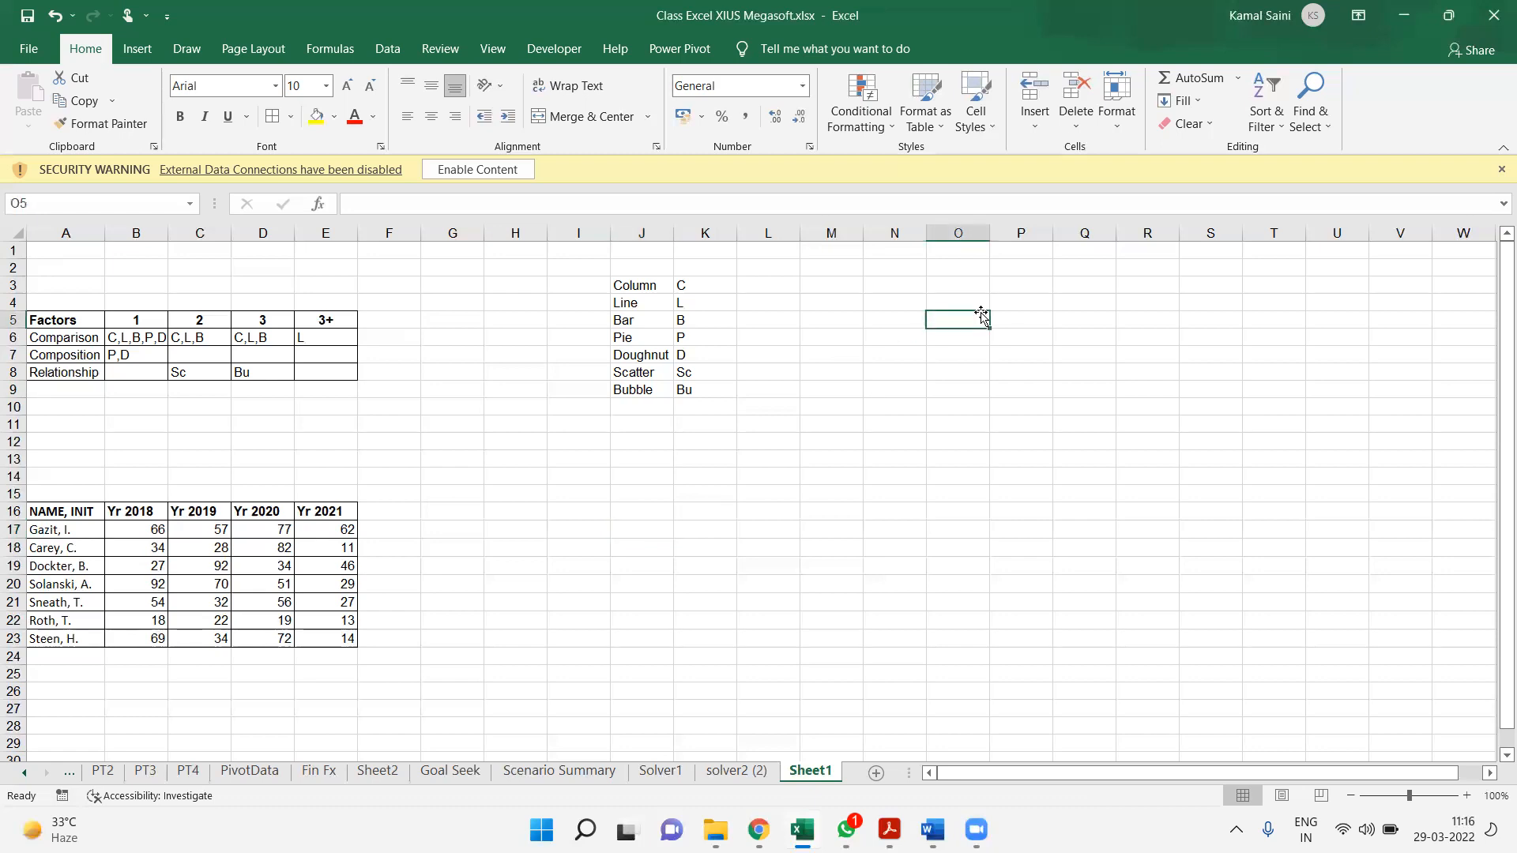
type("Tea")
key("Return")
double_click(980, 313)
type("Int")
key("BackSpace")
type("grediant")
key("Return")
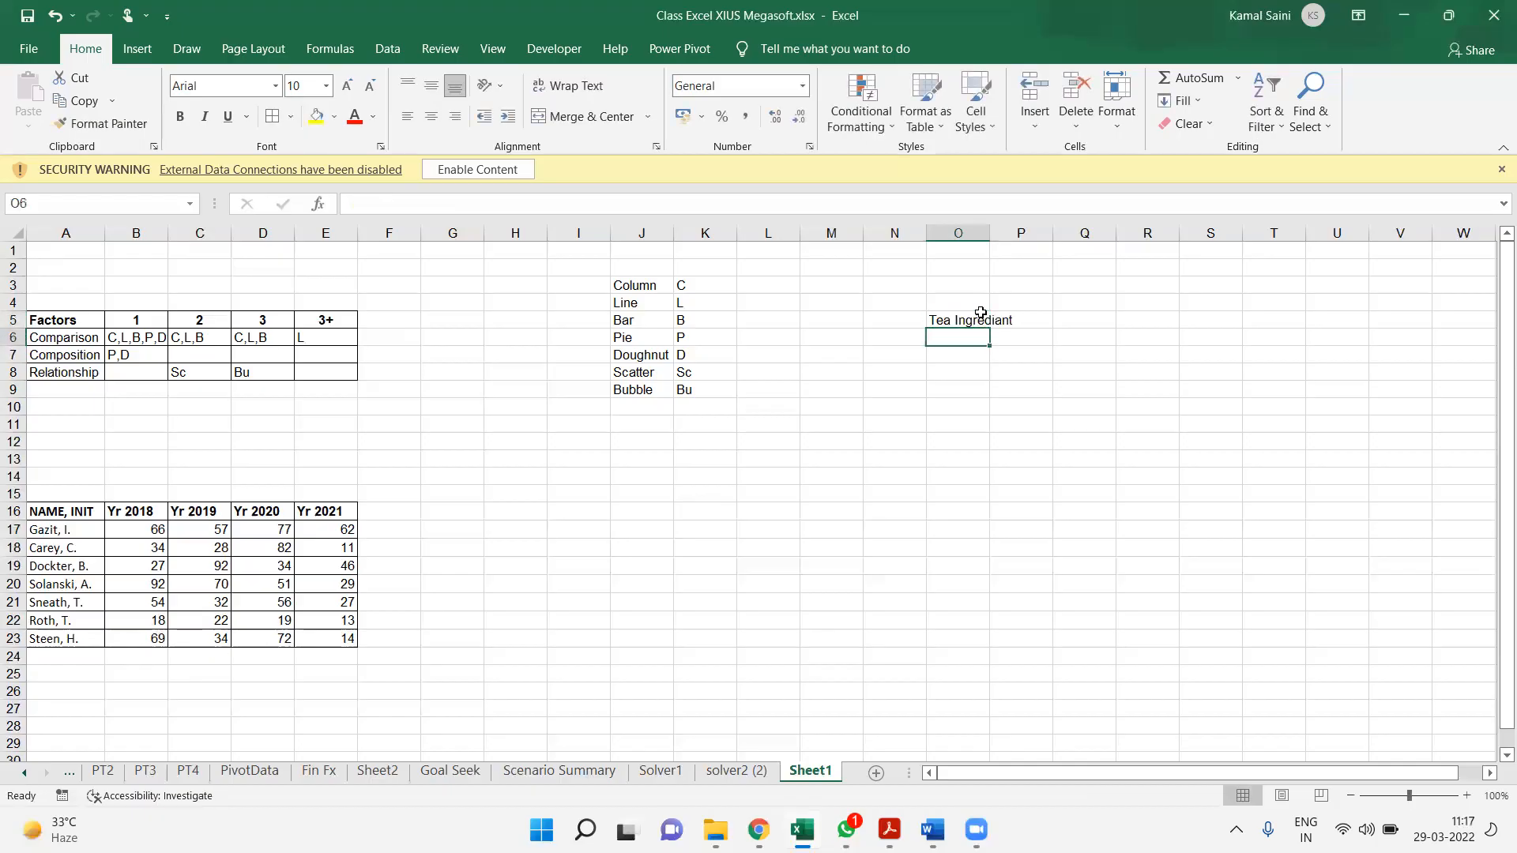
List the ingredients Water, Milk, Sugar and Tea Powder in cells O6 to O9
type("Water")
key("Return")
type("Milk")
key("Return")
type("Sugar")
key("Return")
type("Tea Power")
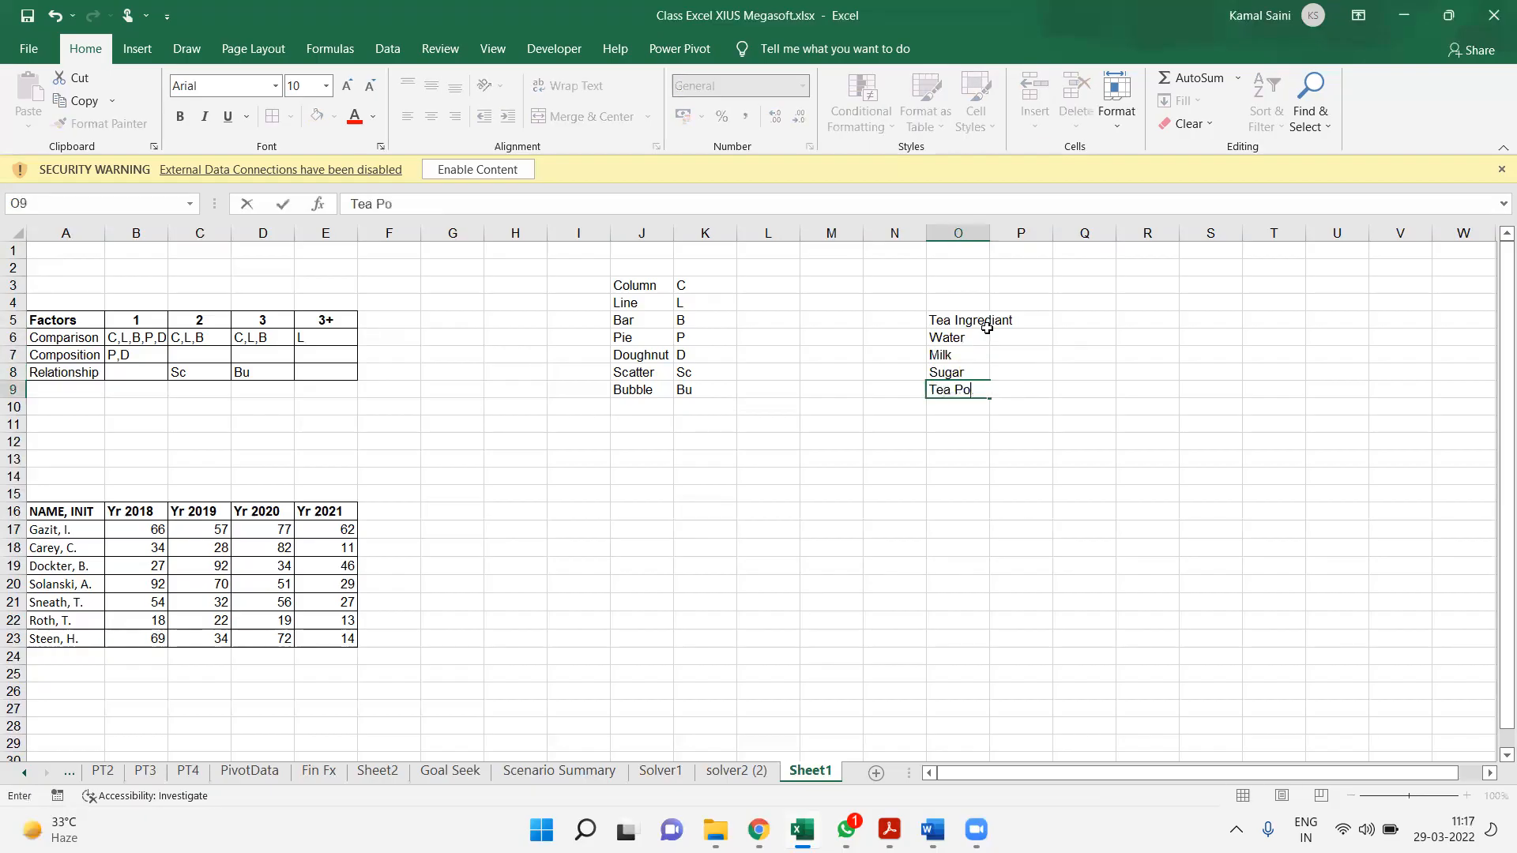
key("BackSpace")
key("BackSpace")
type("der")
key("Return")
Autofit the width of column O to the ingredient names in O6:O9
key("Up")
key("Up")
key("Up")
key("Up")
key("ctrl+shift+Down")
key("alt+o")
key("c")
key("a")
Enter the ingredient shares 50%, 30%, 10% and 10% in P6:P9 and add their sum in P10
key("Right")
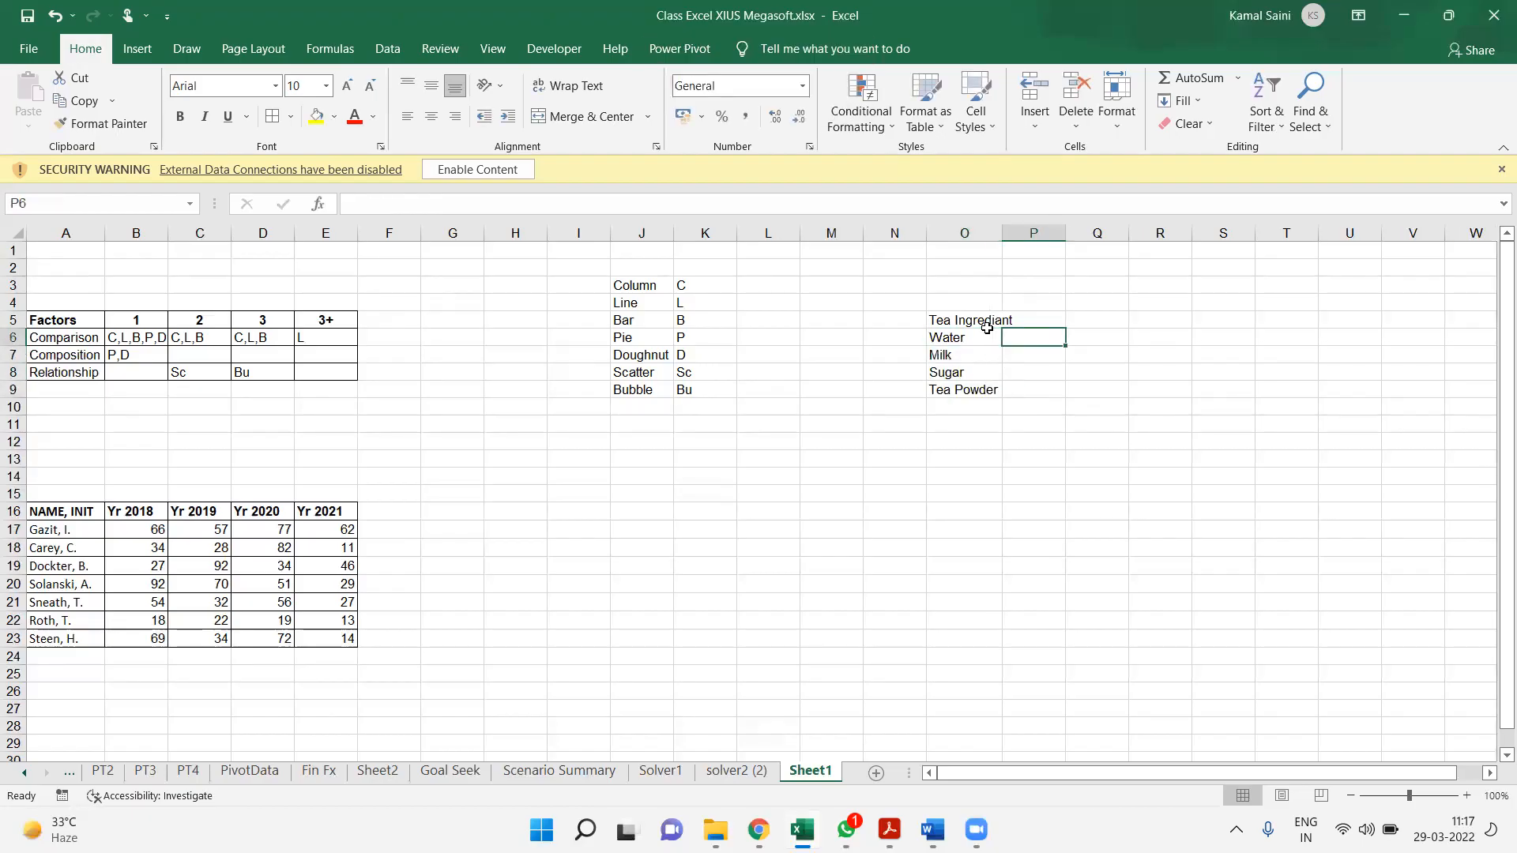
type("50%")
key("Return")
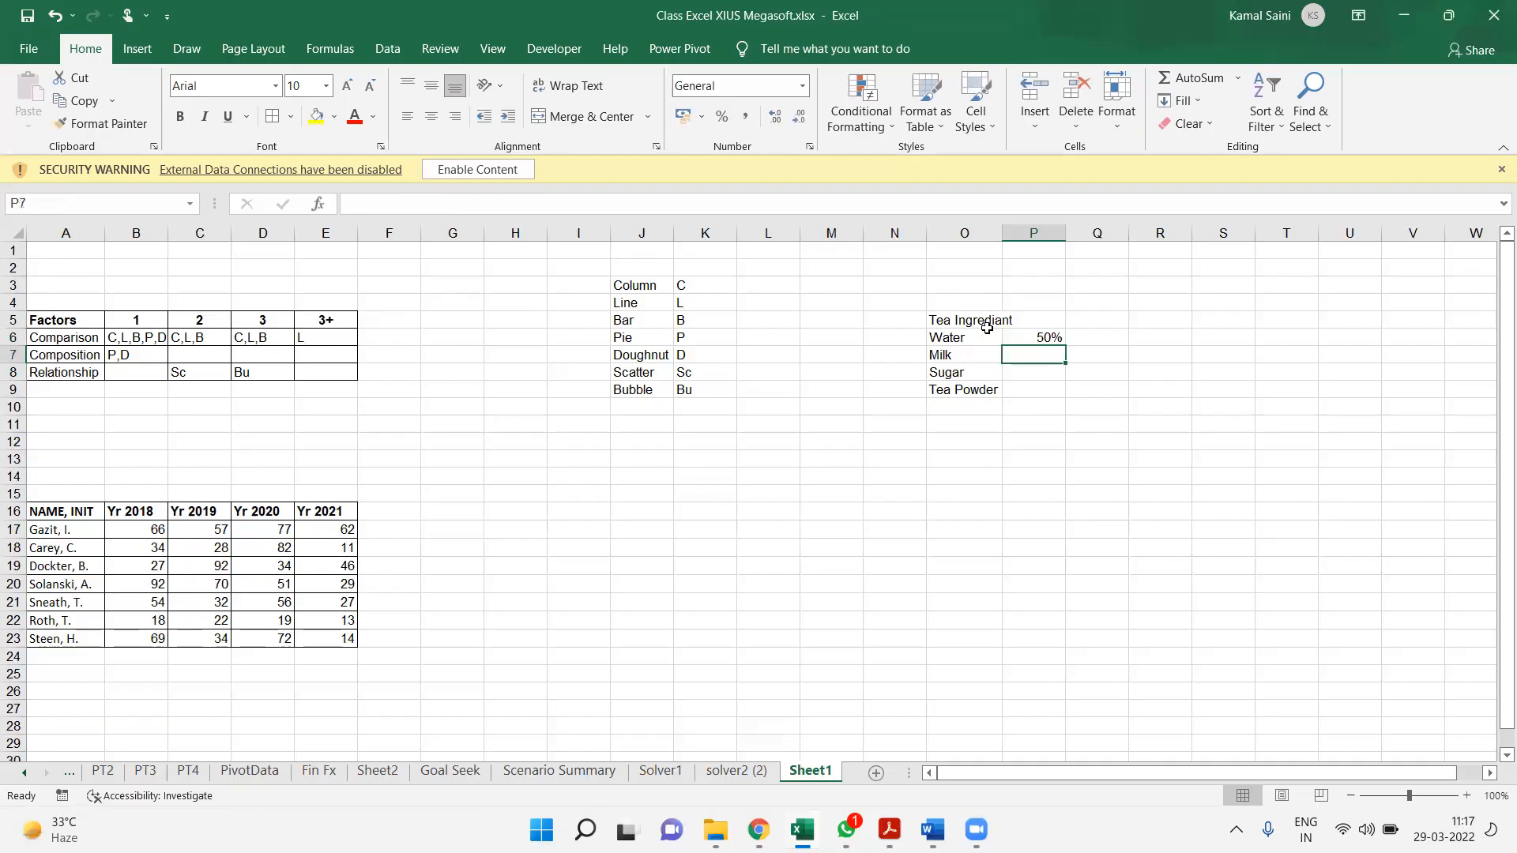
type("30%")
key("Return")
type("10%")
key("Return")
type("10%")
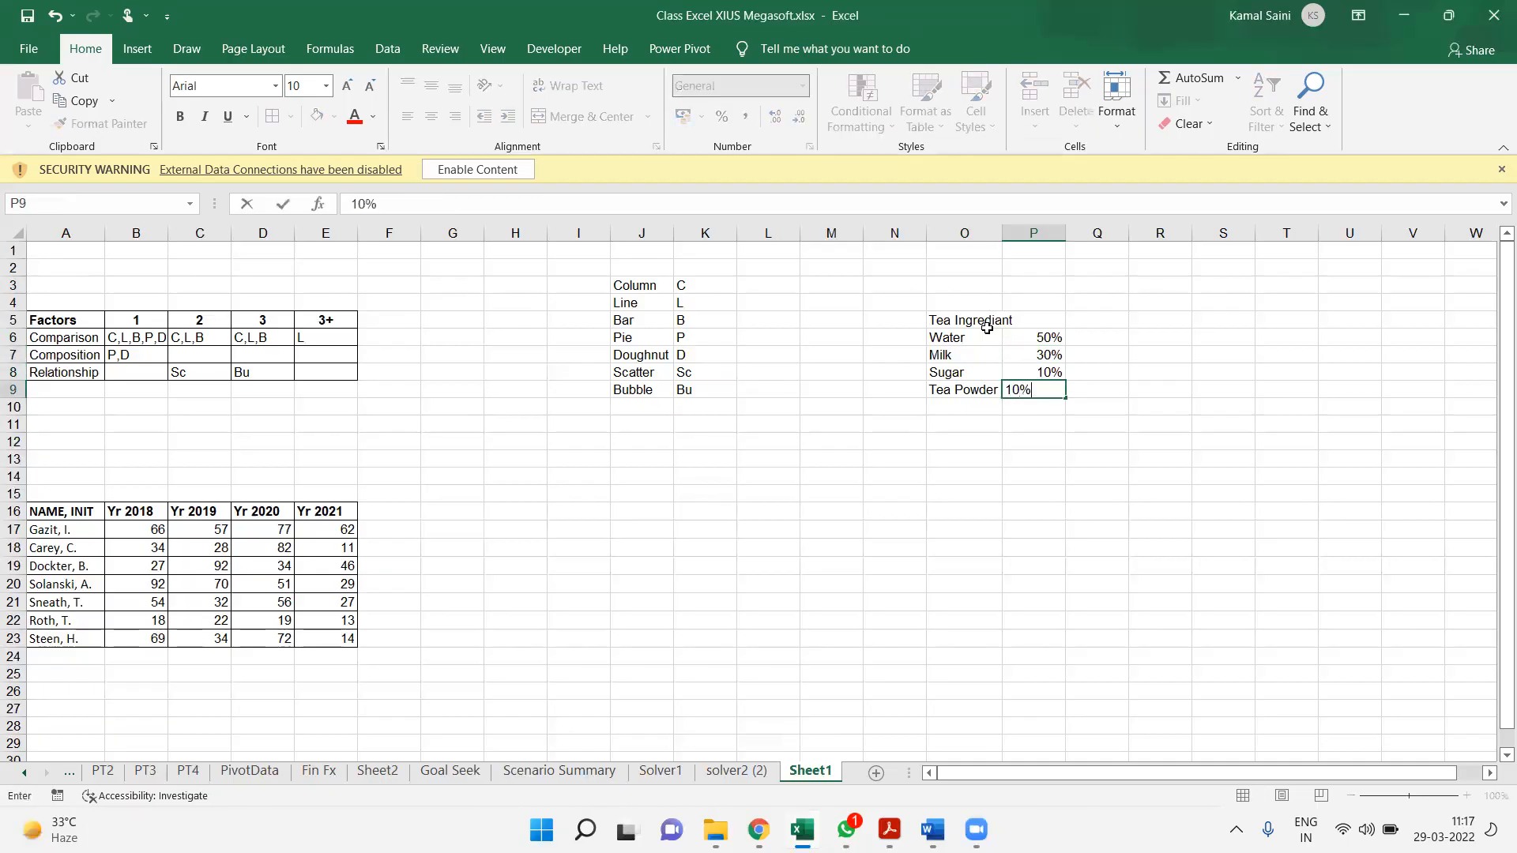
key("Return")
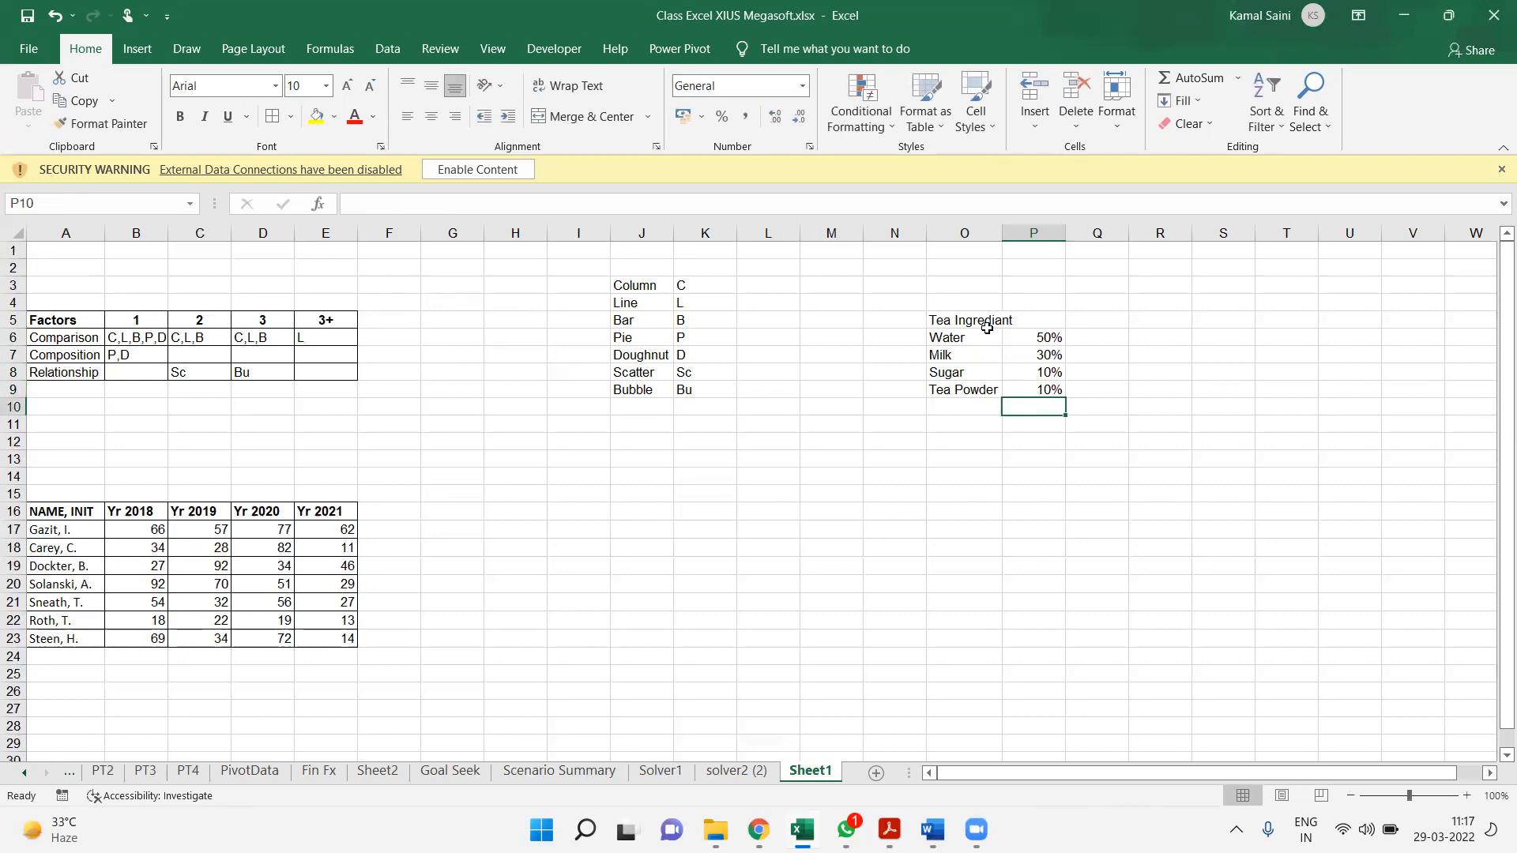
key("alt+equal")
key("Return")
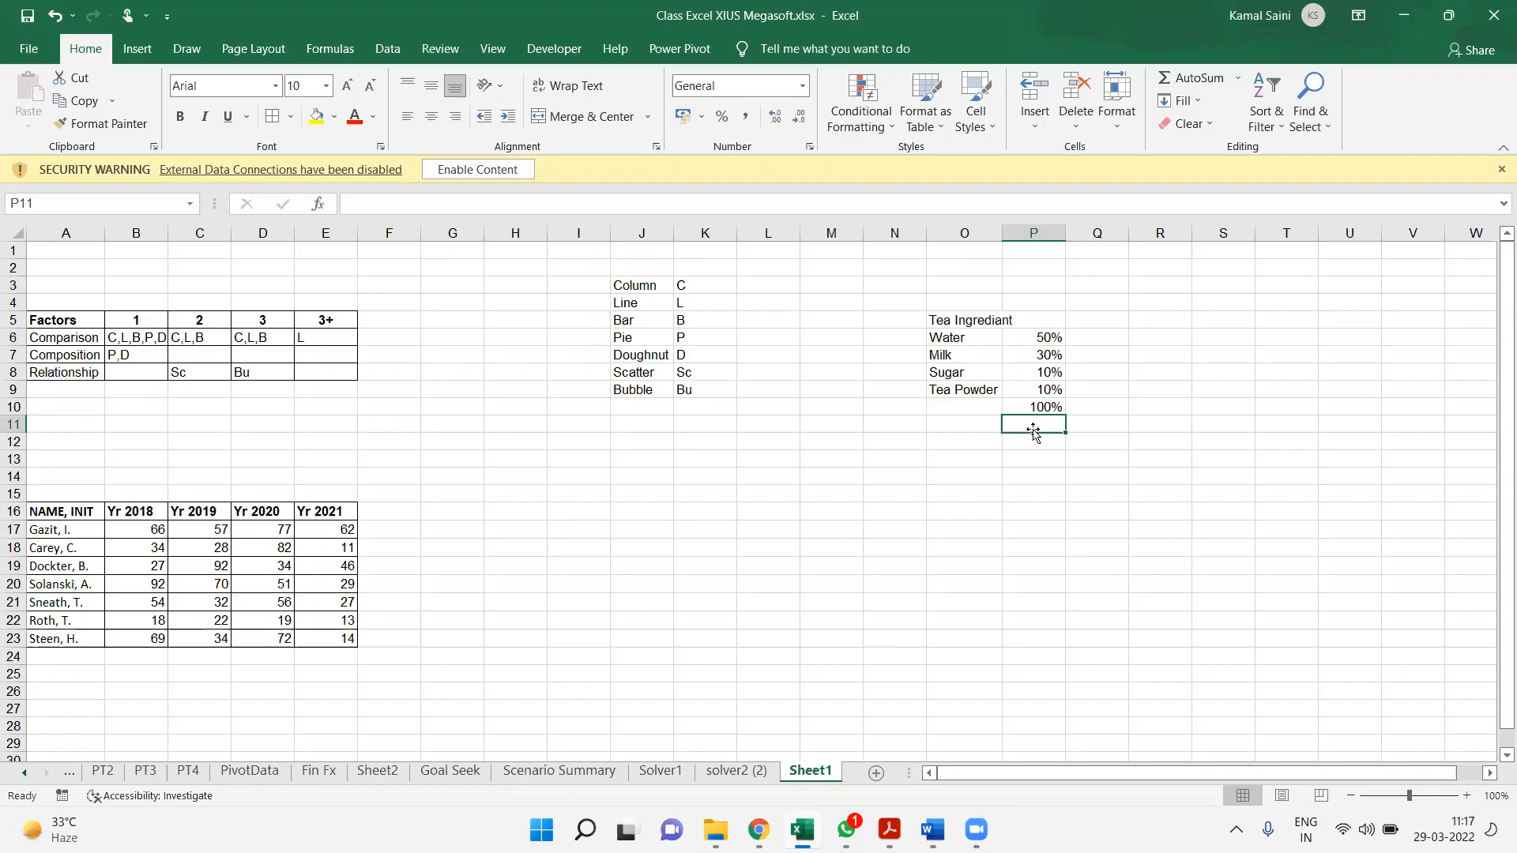
Copy the whole yearly data table in A16:E23 and paste it at A58
left_click_drag(76, 518, 324, 636)
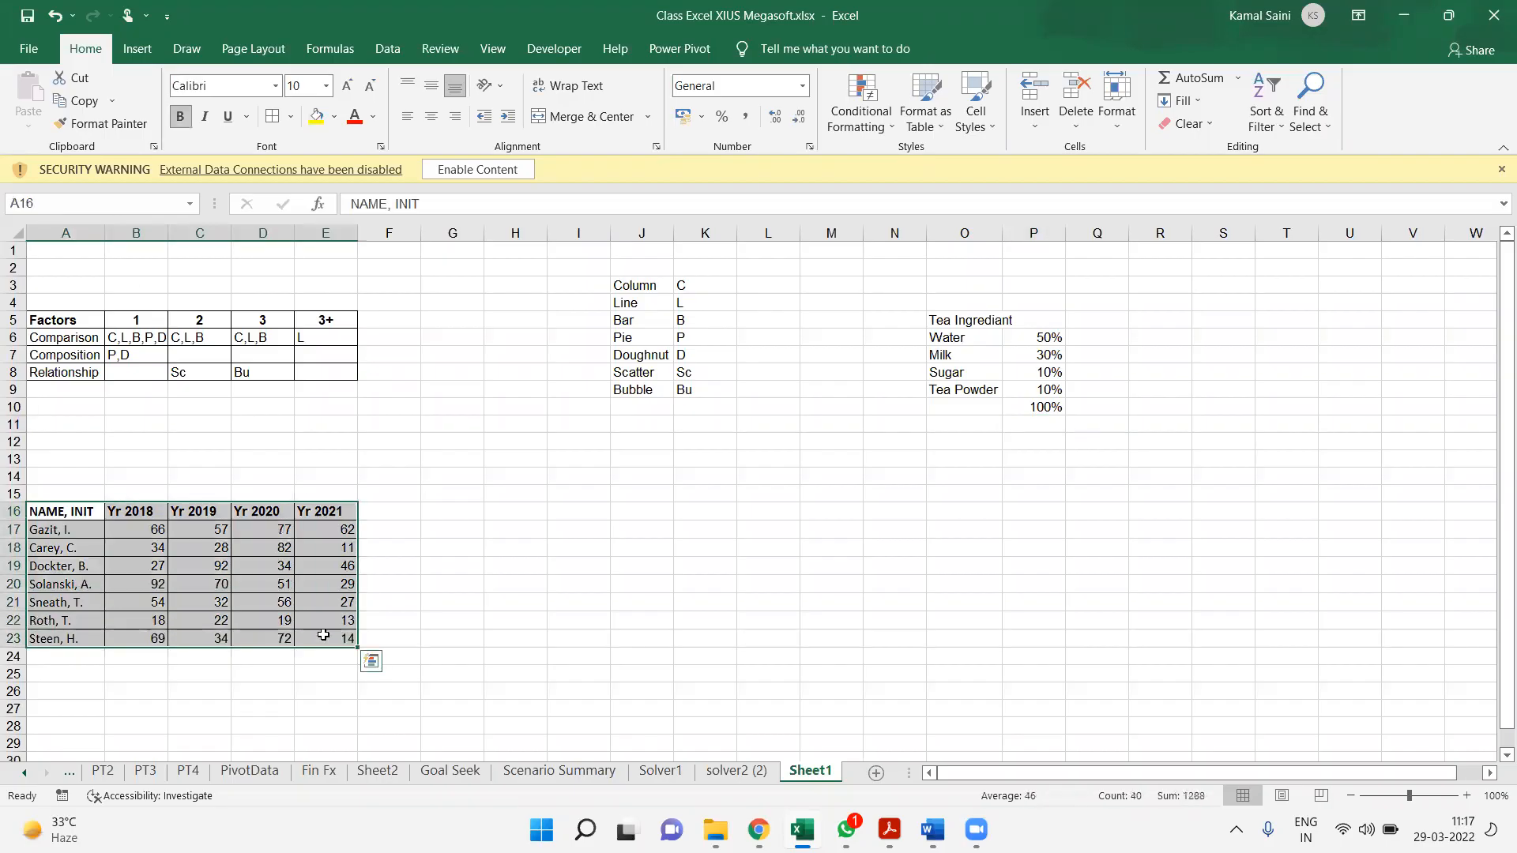
key("ctrl+c")
key("Down")
key("Down")
key("Down")
key("Down")
key("Down")
key("Down")
key("Down")
key("Down")
key("Down")
key("Down")
key("Down")
key("Down")
key("Down")
key("Down")
key("Down")
key("Down")
key("Down")
key("Down")
key("Down")
key("Down")
key("Down")
key("Down")
key("Down")
key("Down")
key("Down")
key("Down")
key("Down")
key("Down")
key("Down")
key("Down")
key("Down")
key("Down")
key("Down")
key("Down")
key("Down")
key("Down")
key("Down")
key("Down")
key("ctrl+v")
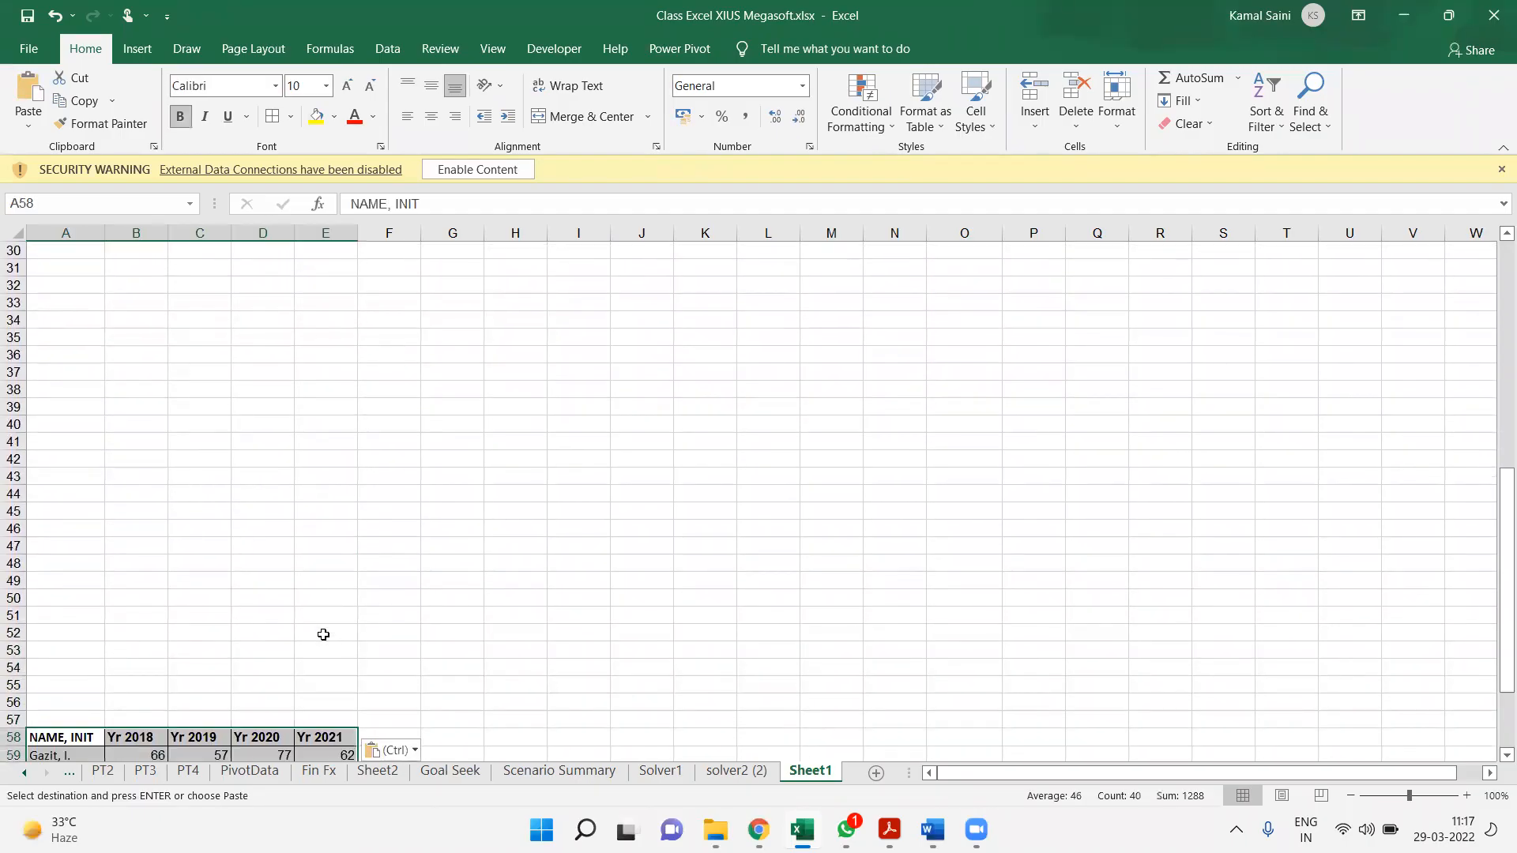
Move the original yearly data table from A16:E23 down to A48
key("ctrl+Up")
key("ctrl+Up")
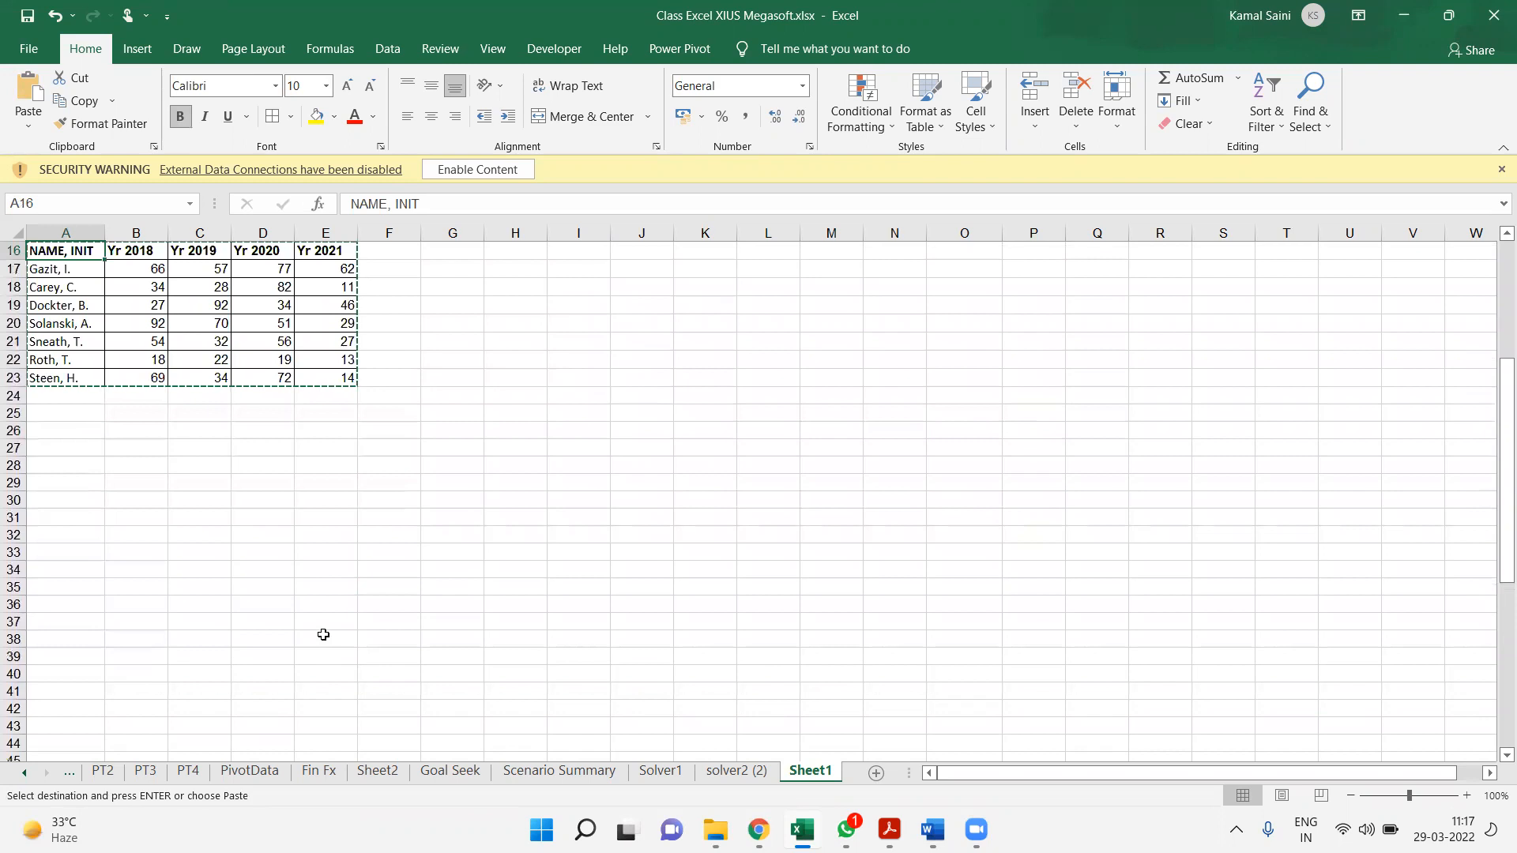
key("ctrl+shift+Right")
key("ctrl+shift+Down")
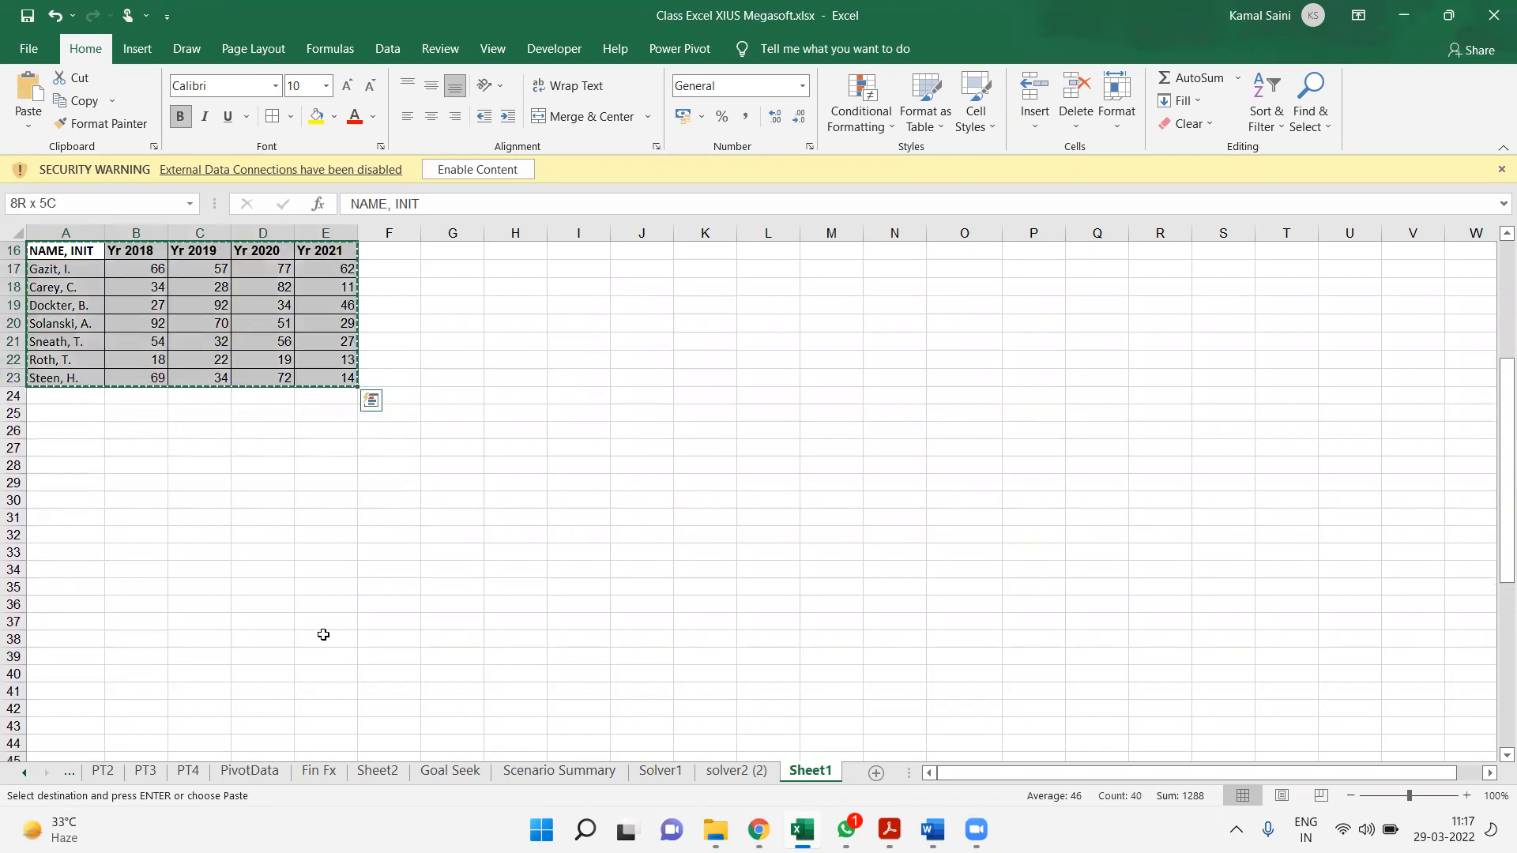
key("Down")
key("Down")
key("Down")
key("Down")
key("Down")
key("Down")
key("Down")
key("Down")
key("Down")
key("Down")
key("Down")
key("Down")
key("Down")
key("Down")
key("Down")
key("Down")
key("Down")
key("Down")
key("Down")
key("Down")
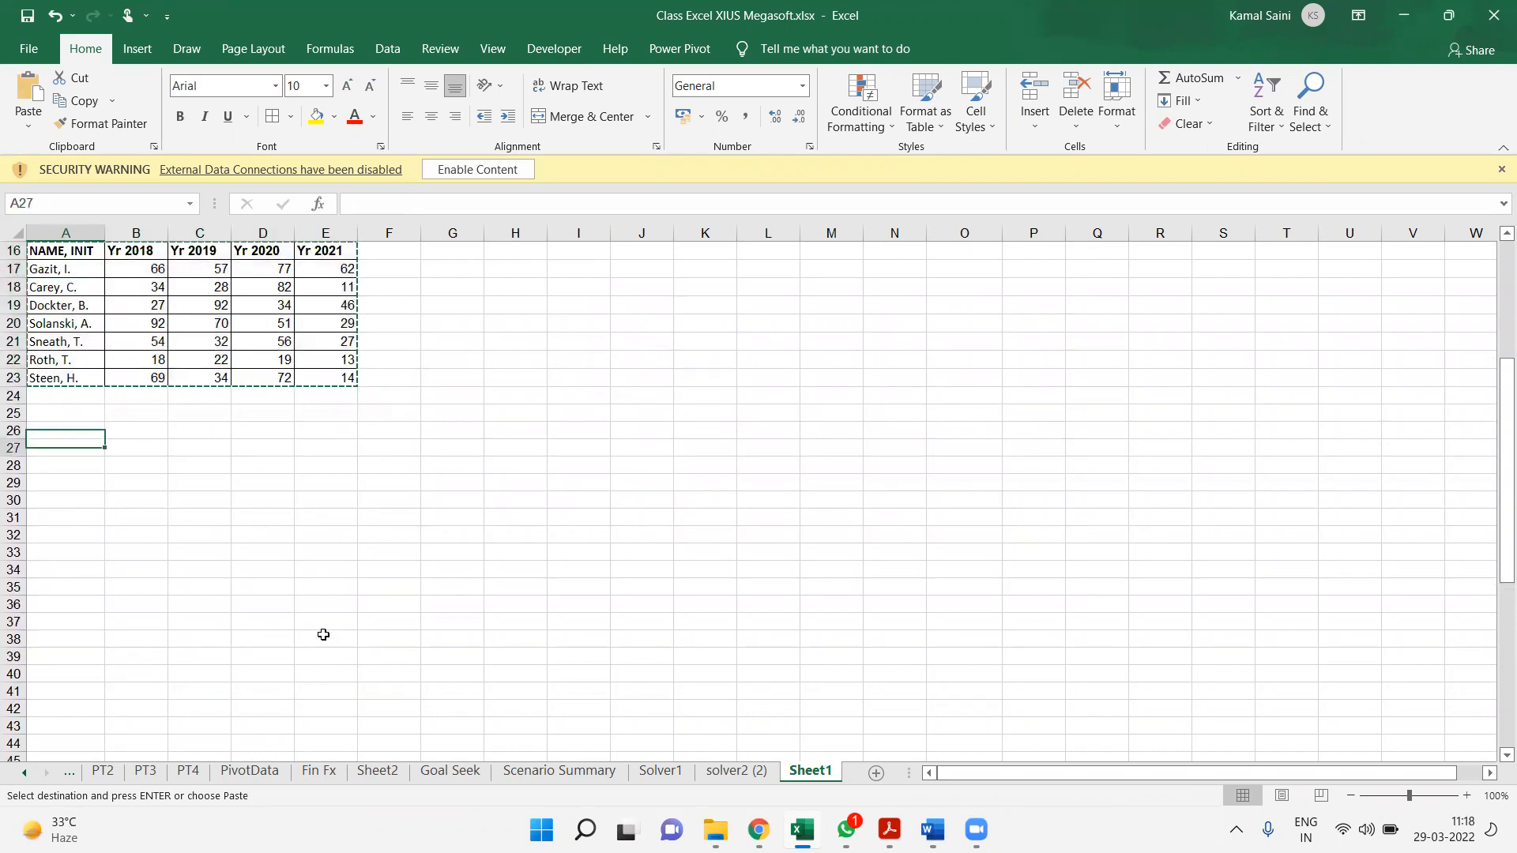
key("Down")
key("Down")
key("Down")
key("Down")
key("Down")
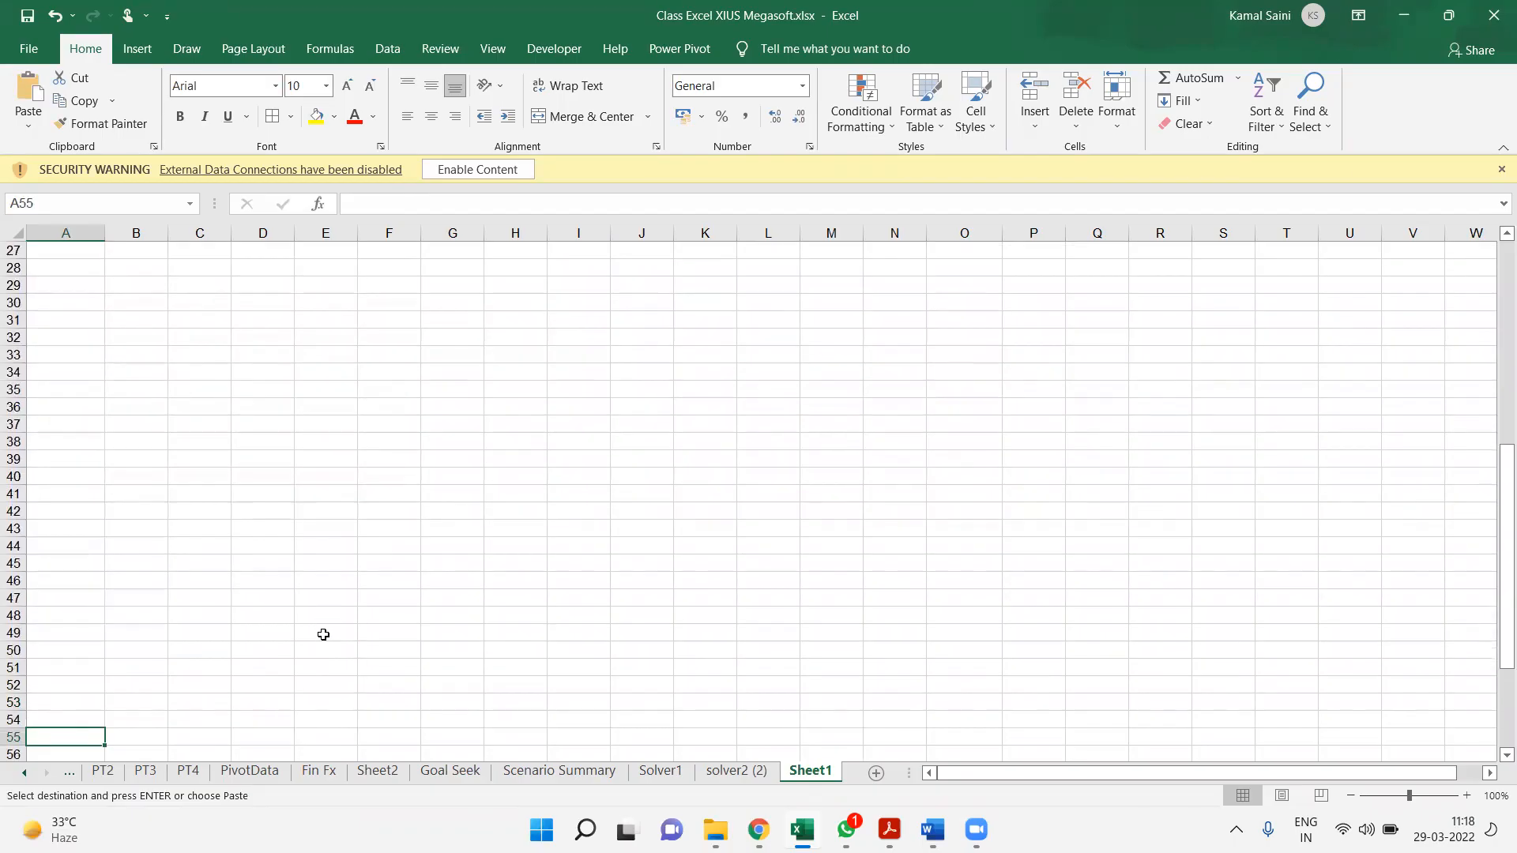
key("ctrl+v")
key("Down")
key("Up")
key("Up")
key("Up")
key("Up")
key("Up")
key("Up")
key("Up")
key("Up")
key("Up")
key("Up")
key("Up")
key("Up")
key("Up")
key("Down")
key("Down")
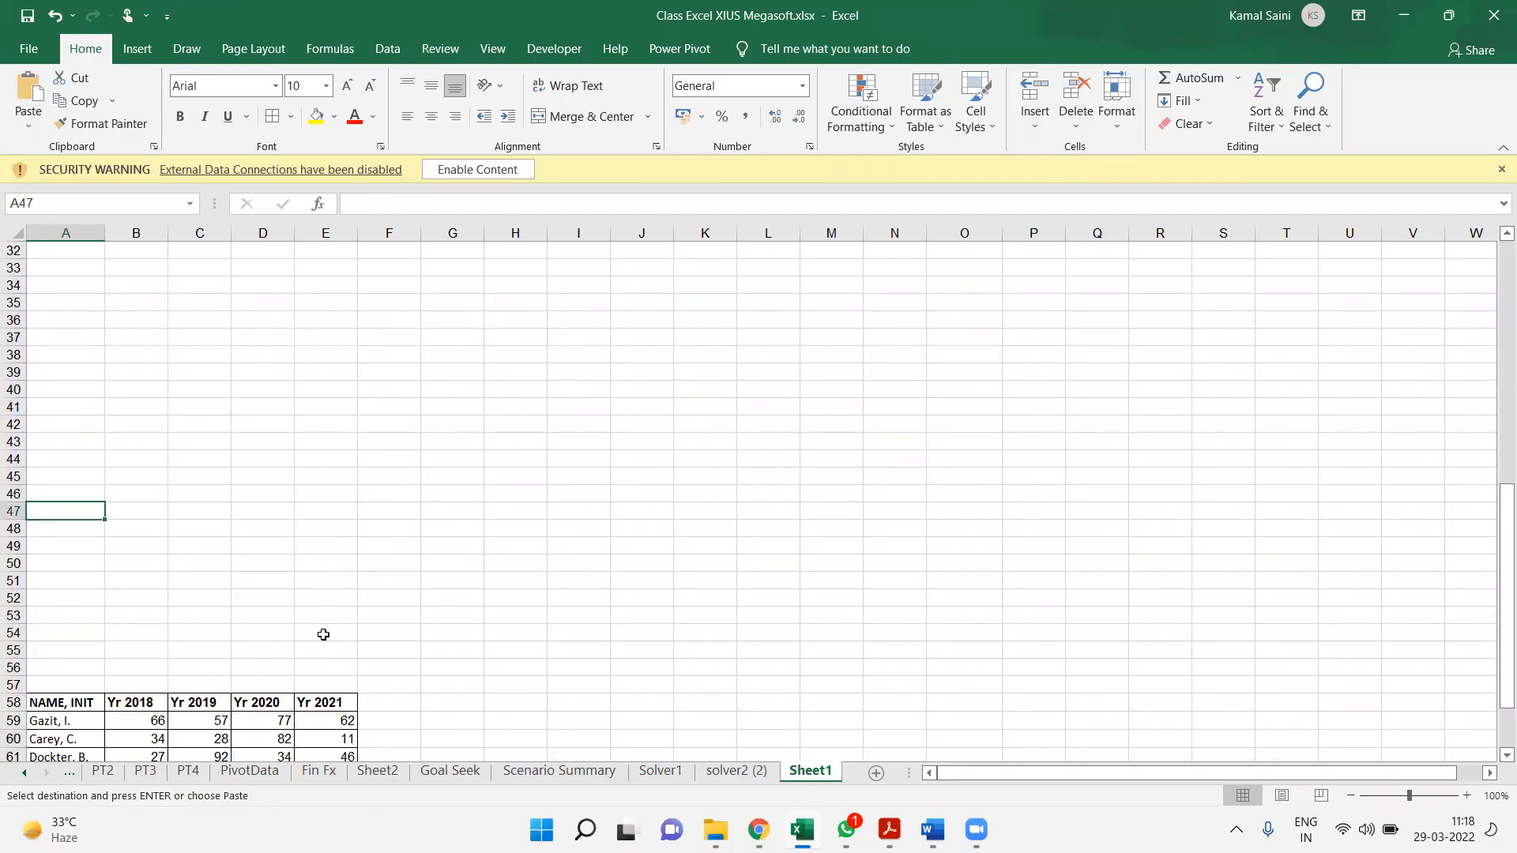
key("Return")
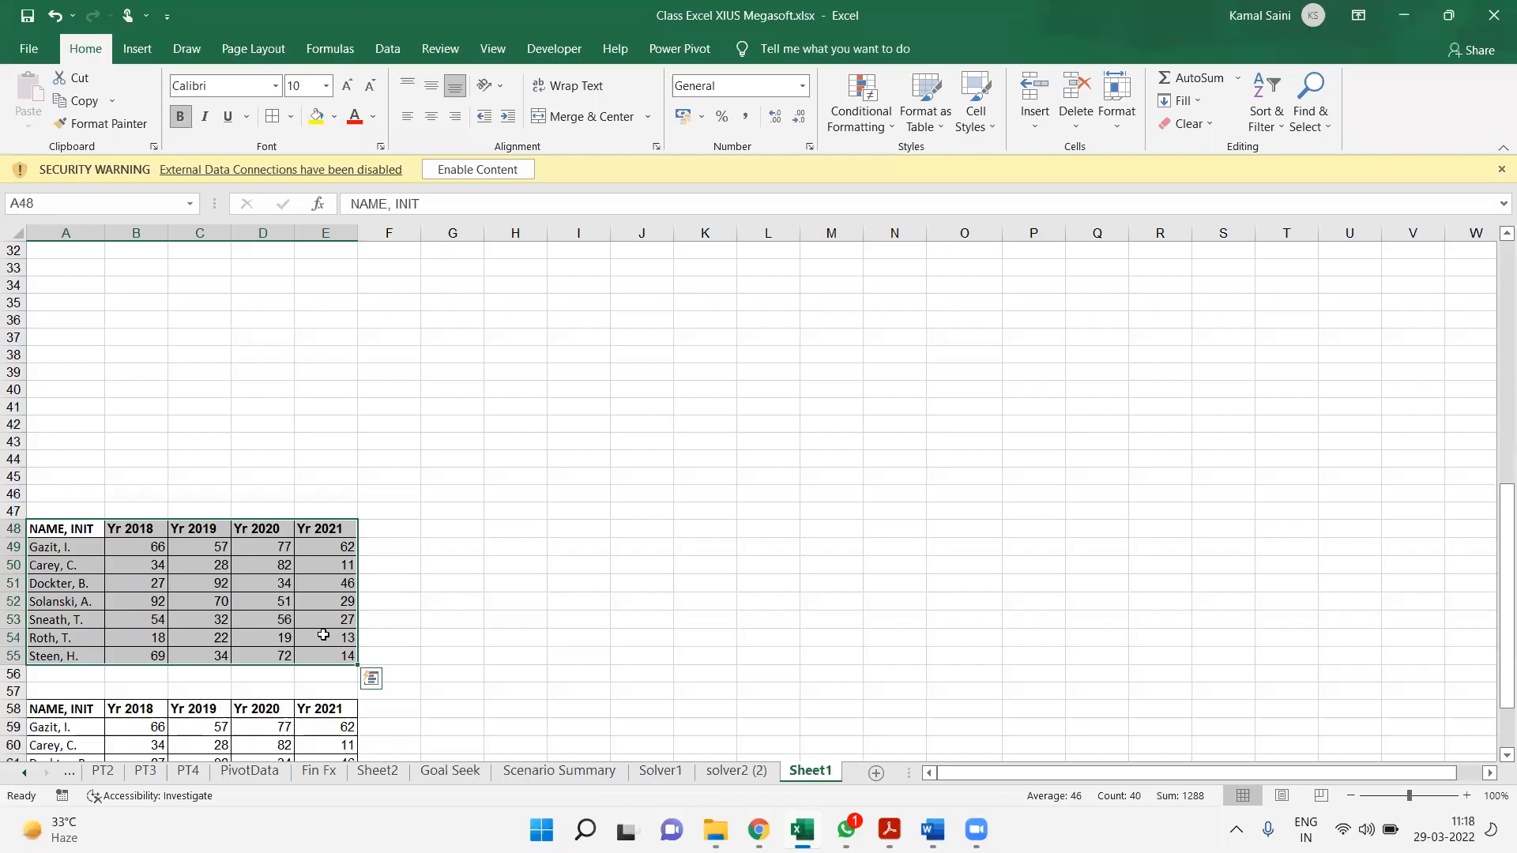
Copy the name, Yr 2018 and Yr 2019 columns of the table at A48 and paste them at A38
key("shift+Left")
key("shift+Left")
key("shift+Left")
key("shift+Left")
key("shift+Right")
key("shift+Right")
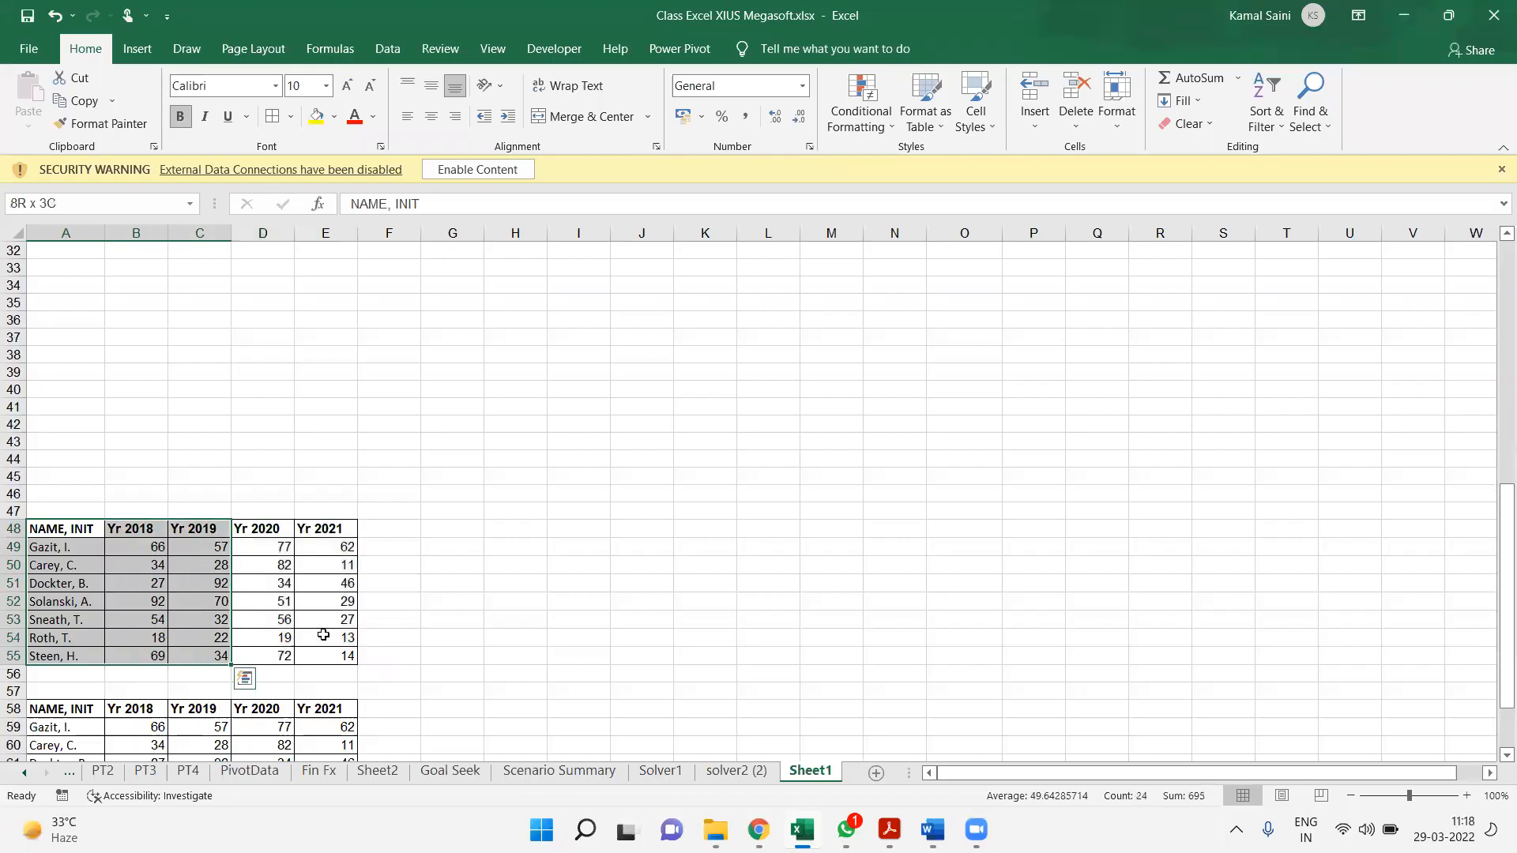
key("ctrl+c")
key("Up")
key("Up")
key("Up")
key("Up")
key("Up")
key("Up")
key("Up")
key("Up")
key("Up")
key("Up")
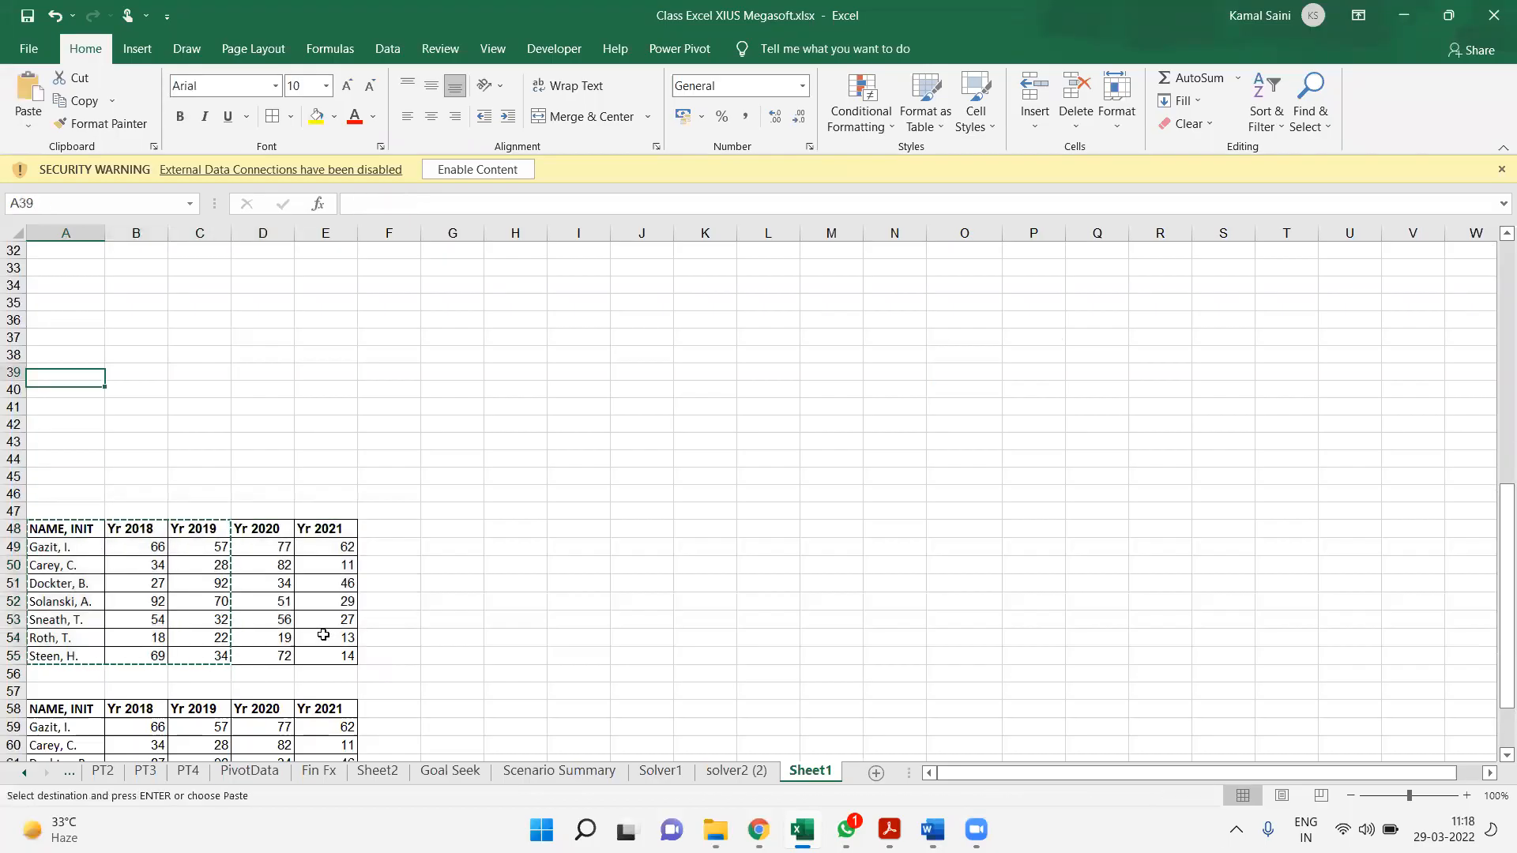
key("ctrl+v")
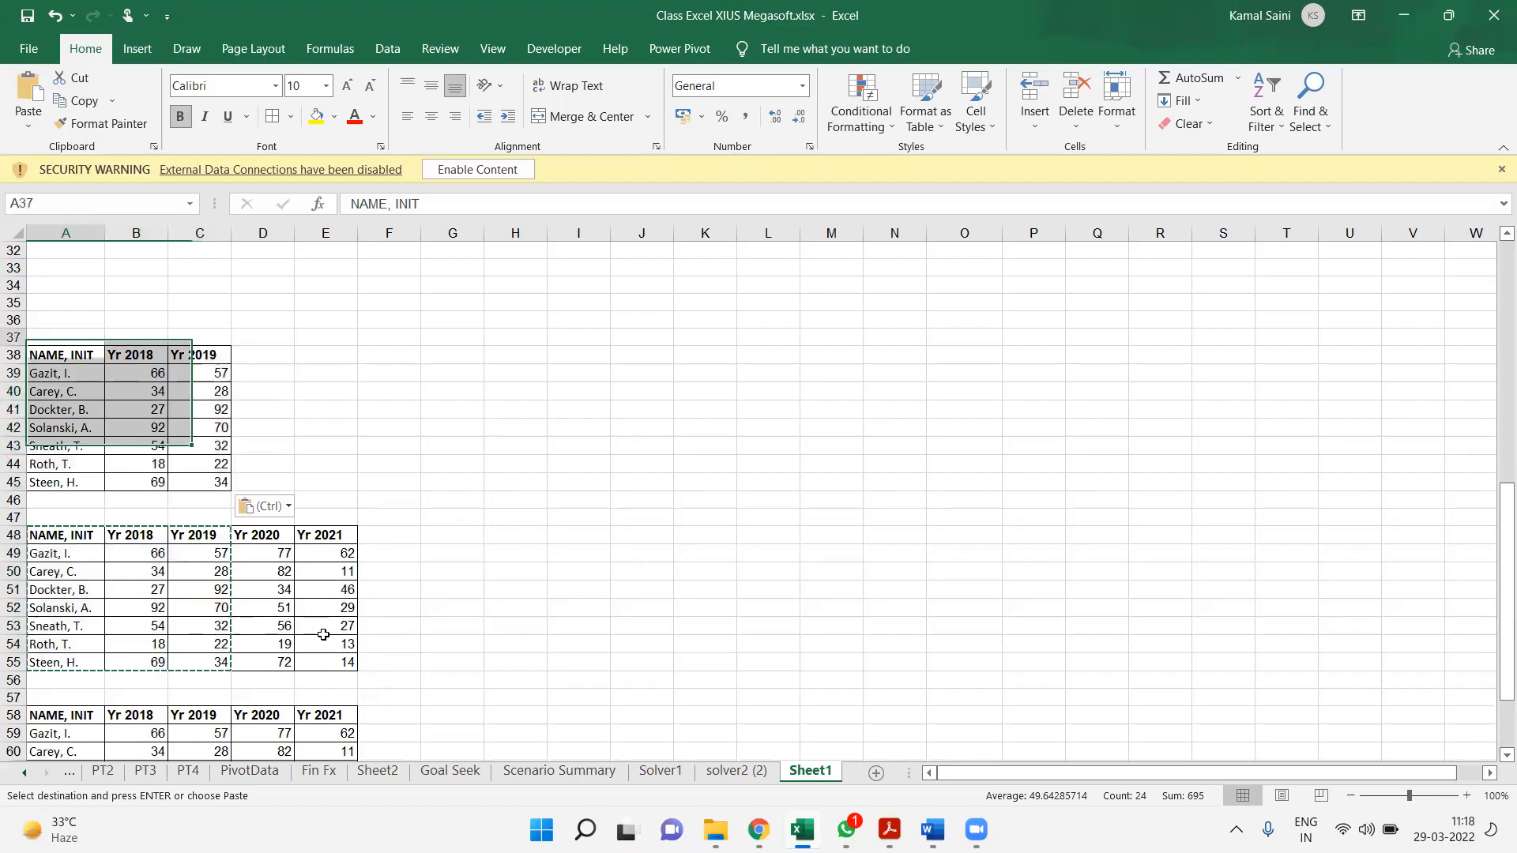
Copy the name and Yr 2018 columns of the table at A38 and paste them at A14
key("ctrl+shift+Down")
key("shift+Right")
key("ctrl+c")
key("Up")
key("Up")
key("Up")
key("Up")
key("Up")
key("Up")
key("Up")
key("Up")
key("Up")
key("Up")
key("Up")
key("Up")
key("Up")
key("Up")
key("Up")
key("Up")
key("Up")
key("Up")
key("Up")
key("Up")
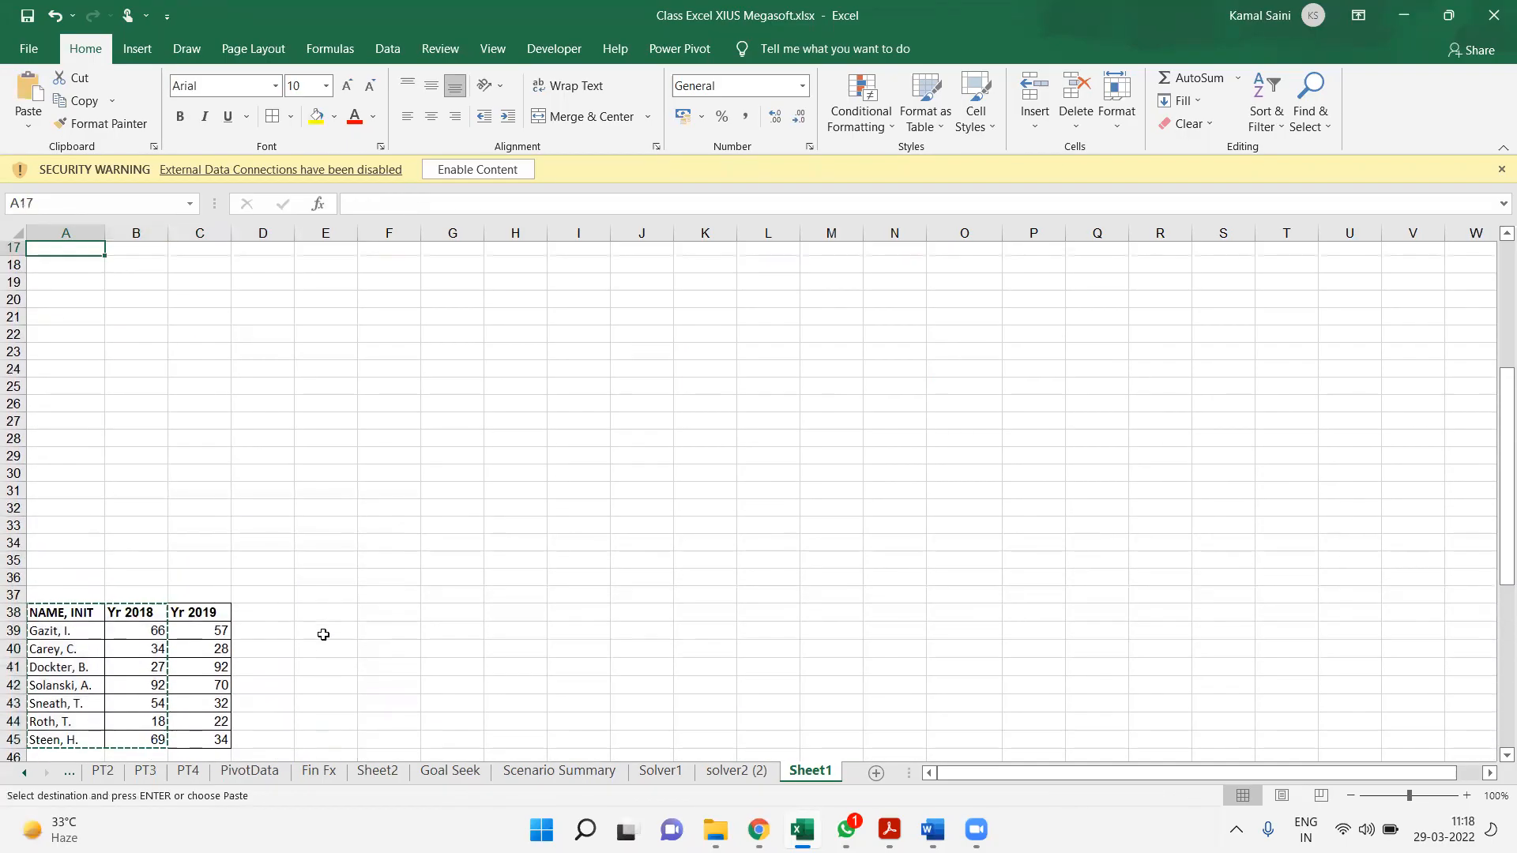
key("Up")
key("Up")
key("Up")
key("Up")
key("Up")
key("Up")
key("Up")
key("Up")
key("Down")
key("Down")
key("Down")
key("Down")
key("Down")
key("Down")
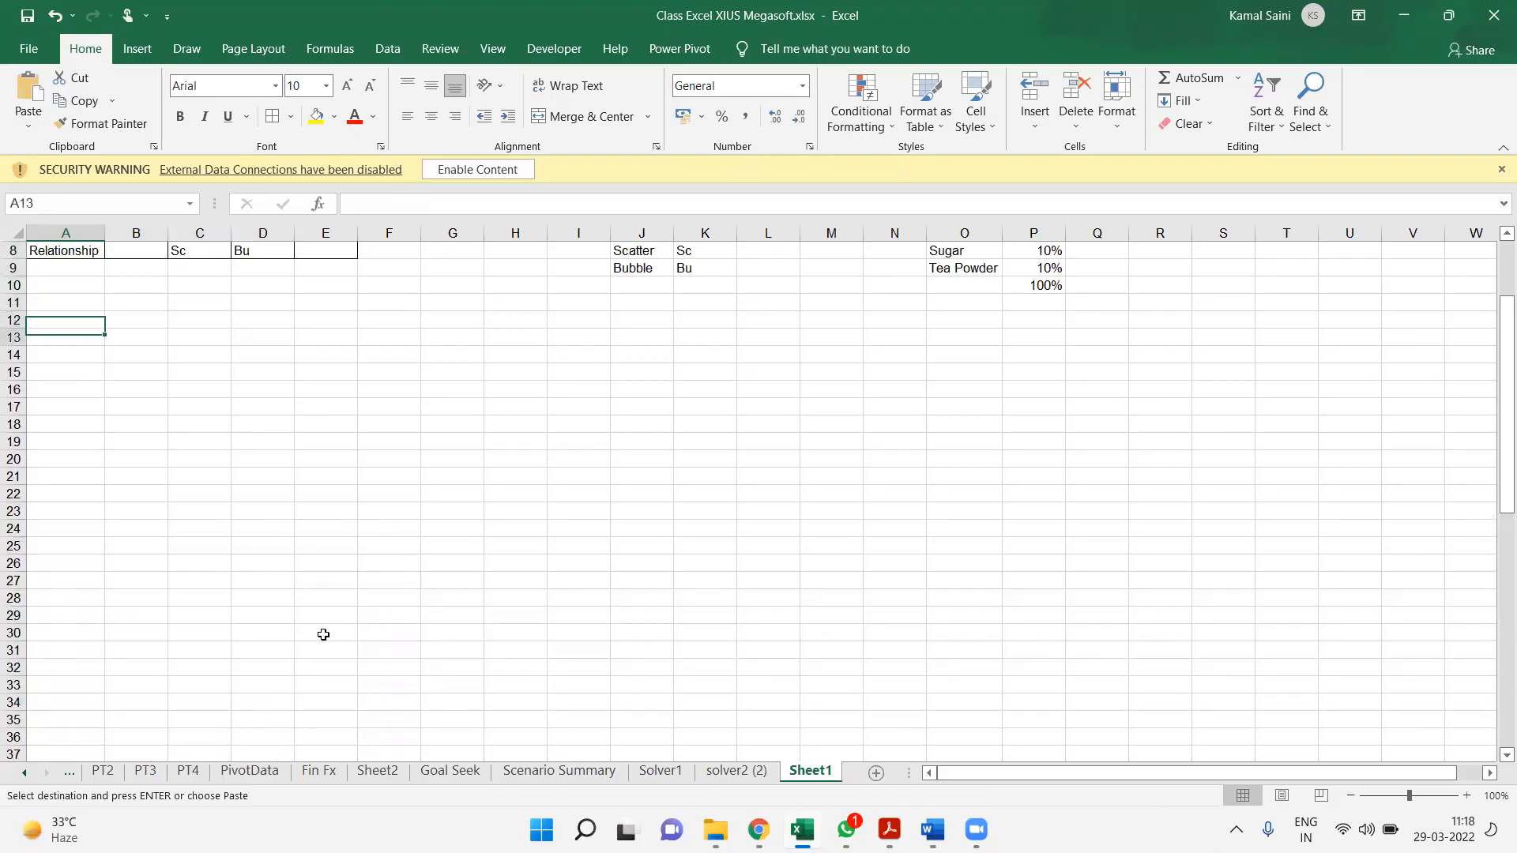
key("ctrl+v")
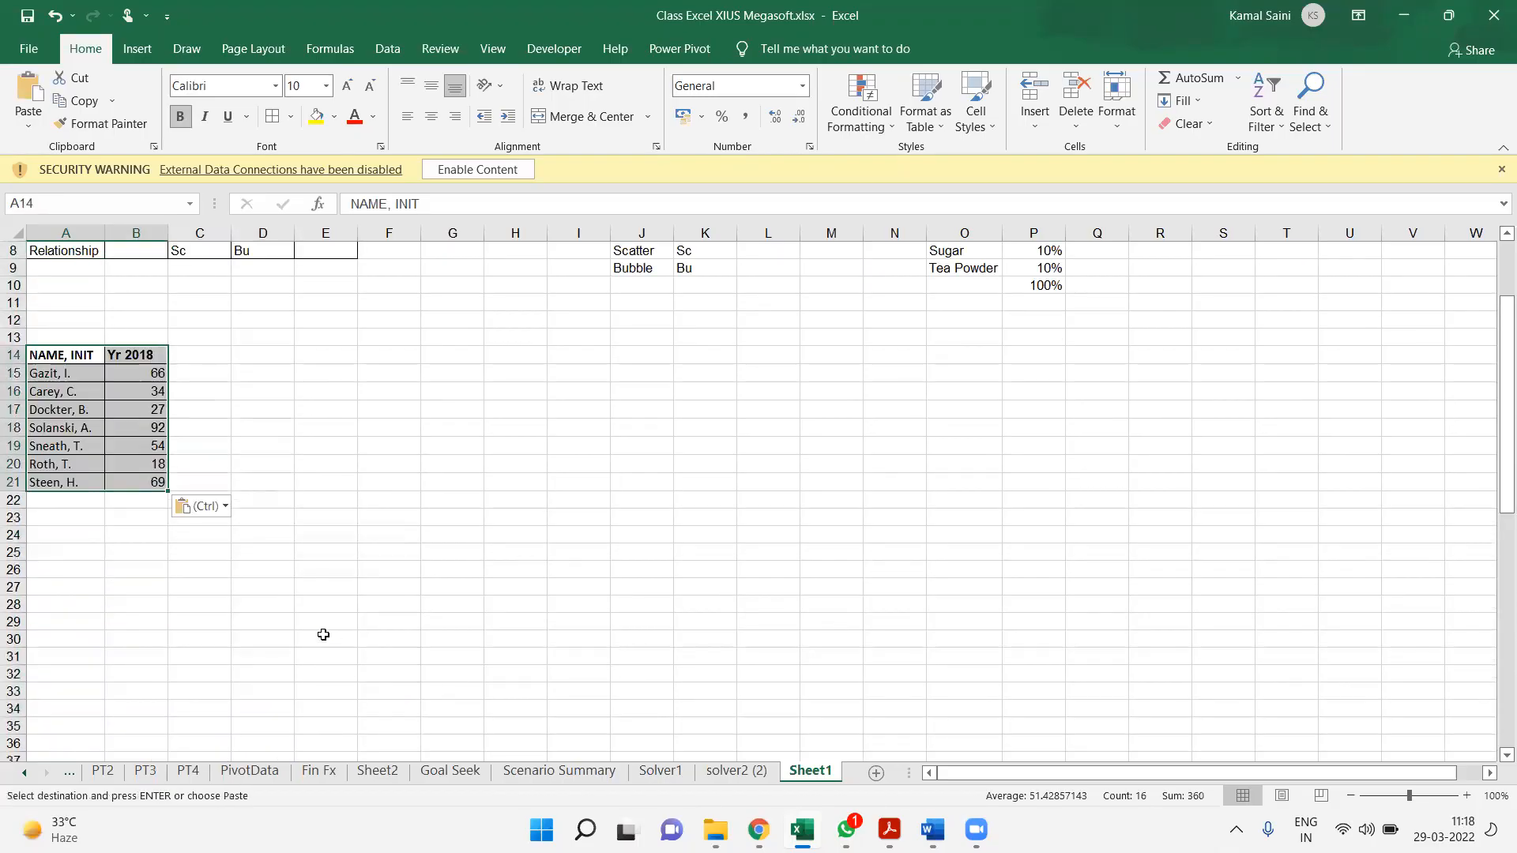
key("Right")
key("Left")
key("ctrl")
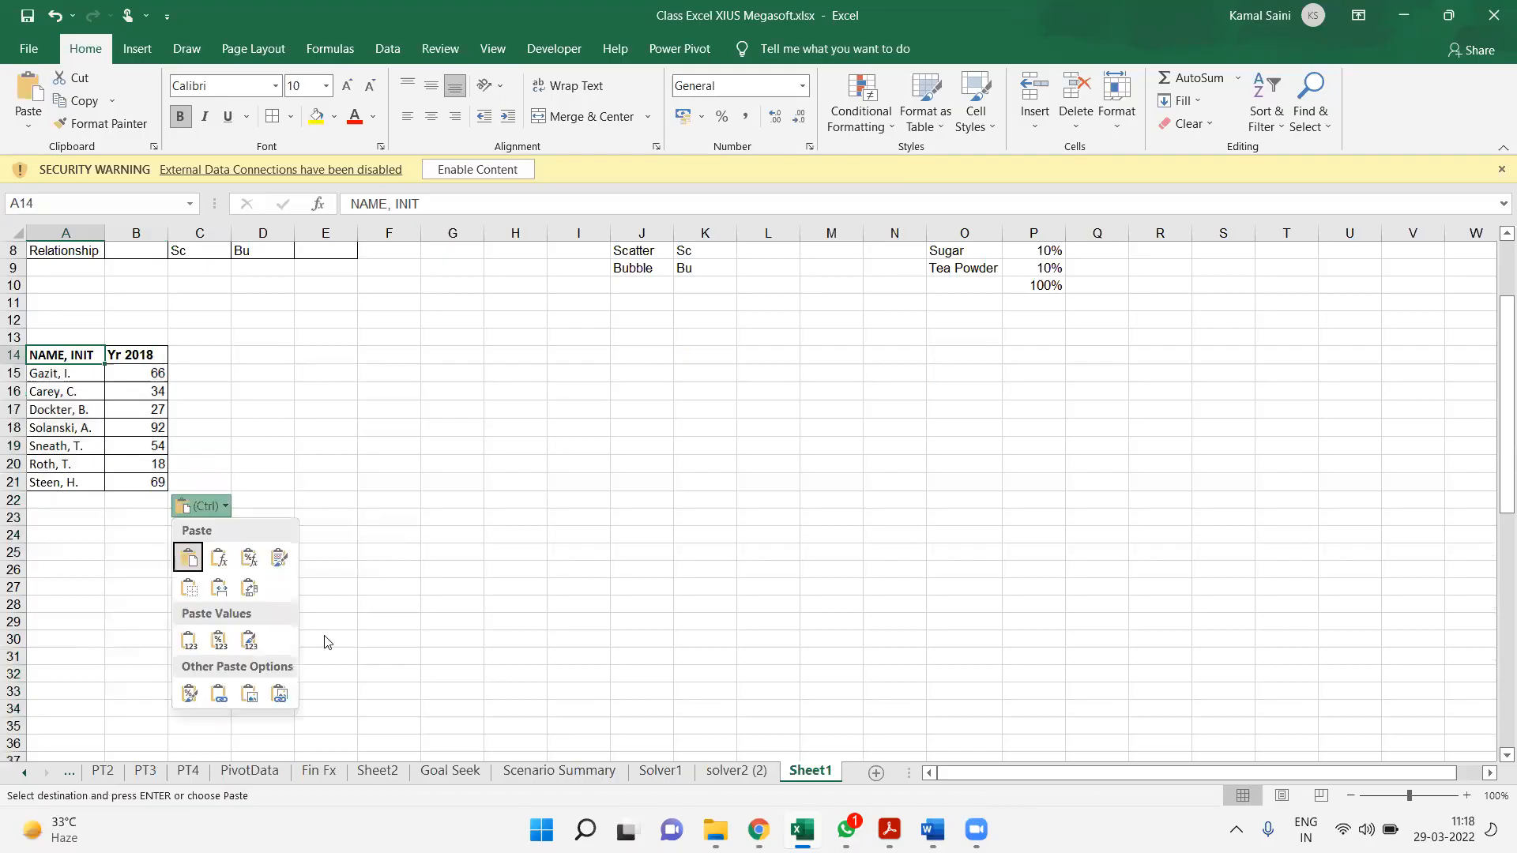
key("Escape")
key("Right")
key("Right")
key("Right")
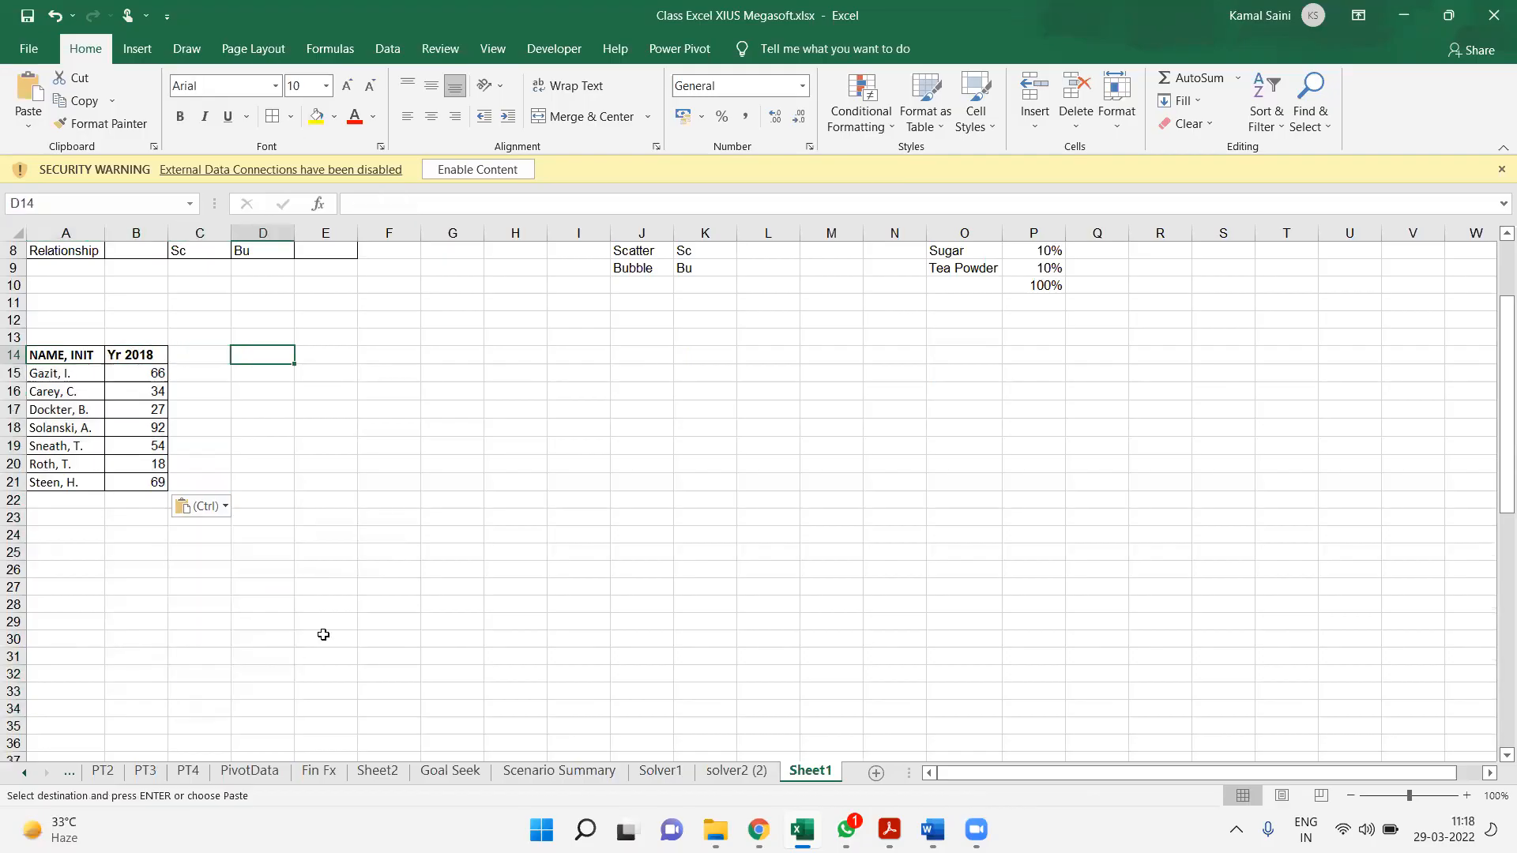
Replace the Yr 2018 header in B14 with Target
key("Left")
key("Left")
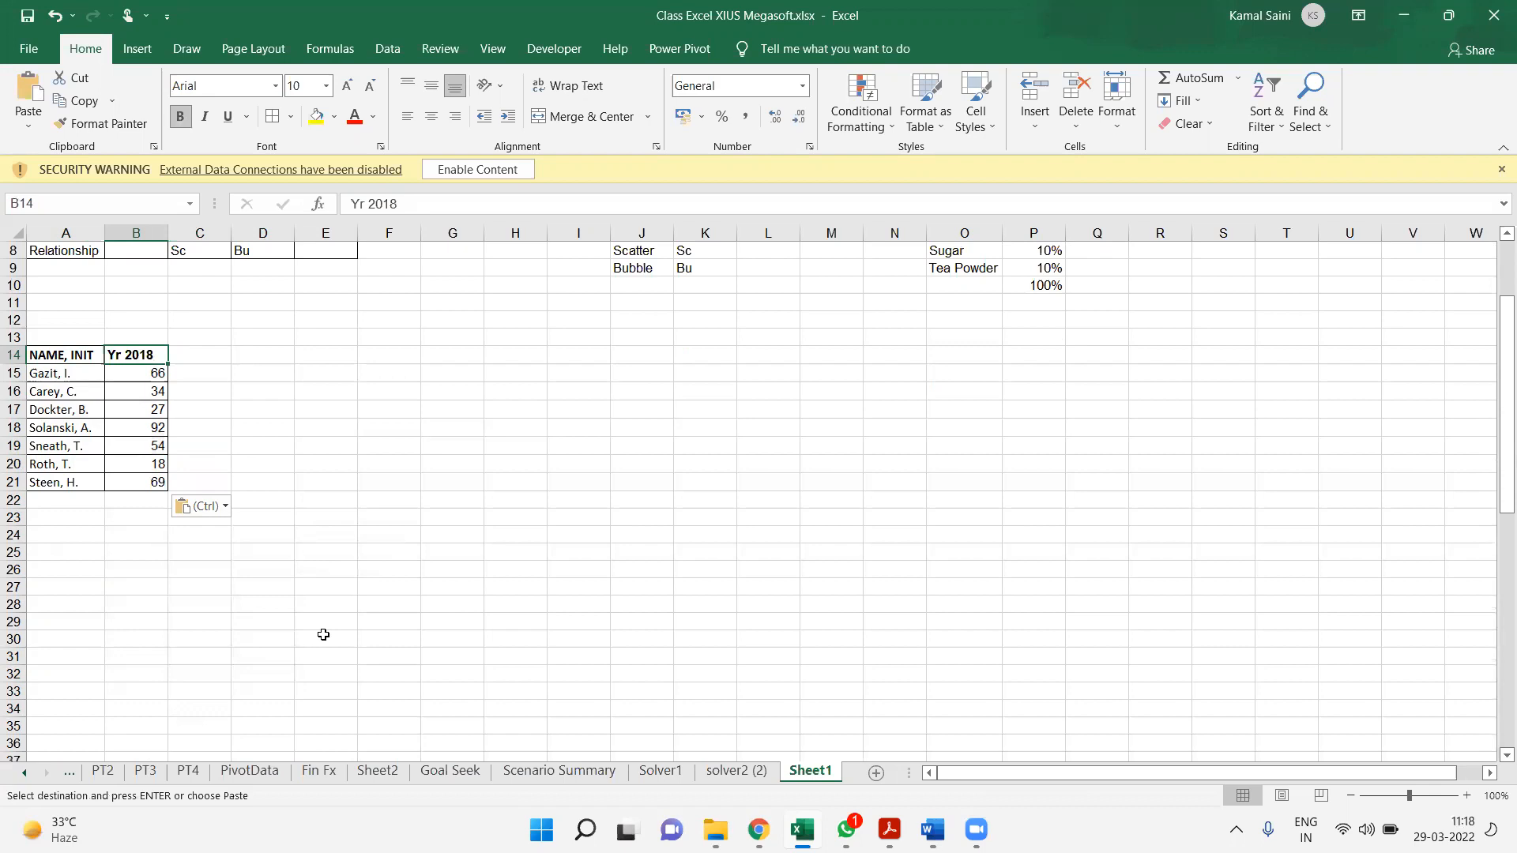
type("Targer")
key("Return")
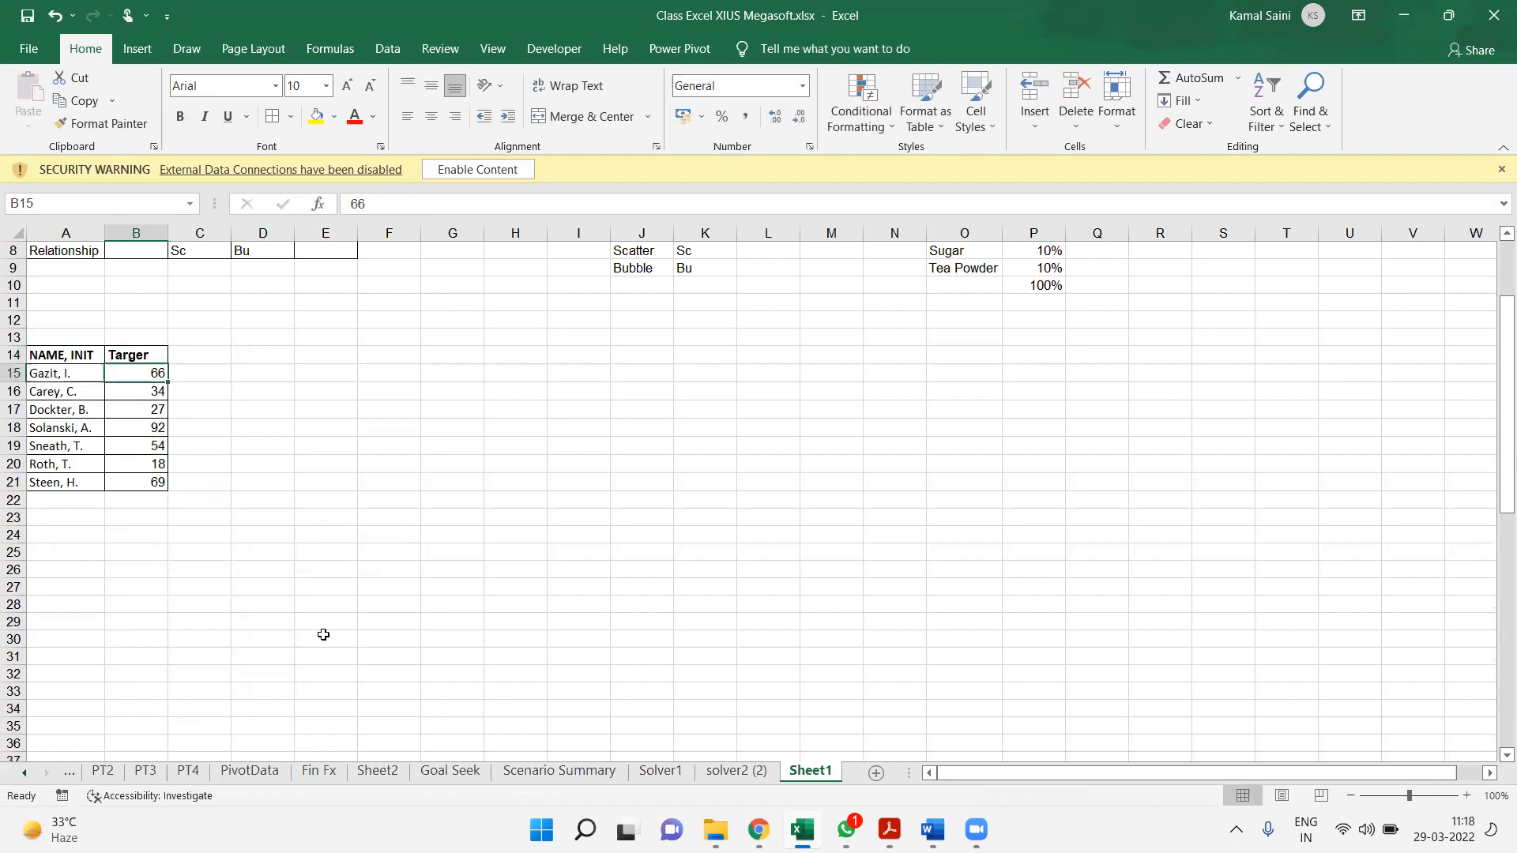
key("Up")
key("F2")
key("BackSpace")
type("t")
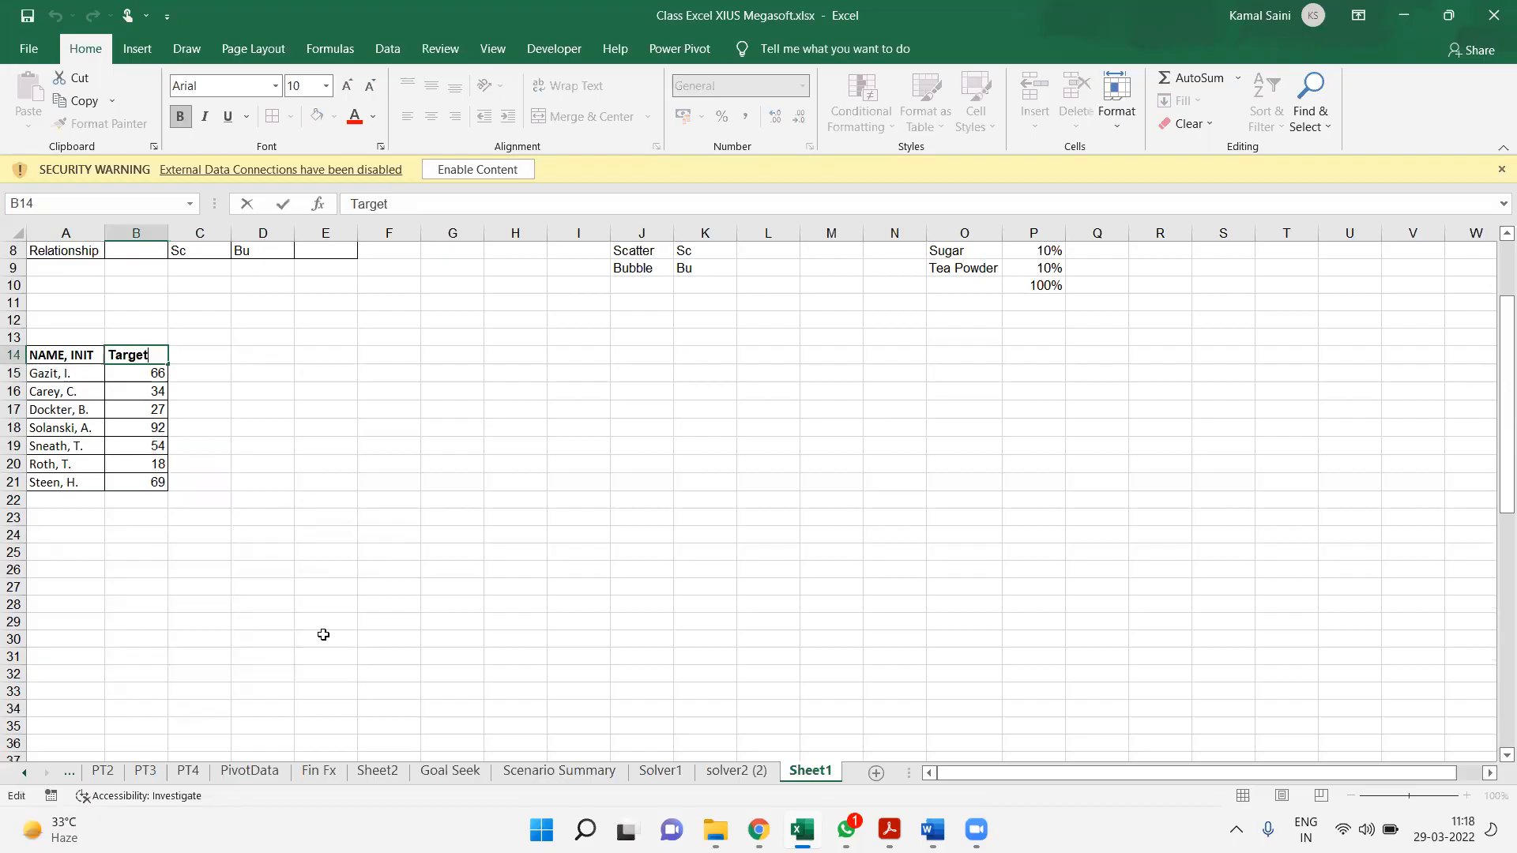
key("Tab")
Insert a 2-D clustered column chart from the names and Target values in A14:B21, and place it at reduced height beside that table
key("Up")
key("Up")
key("Up")
key("Up")
key("Up")
key("Up")
key("Up")
key("Up")
key("Up")
key("Up")
key("Up")
key("Up")
key("Up")
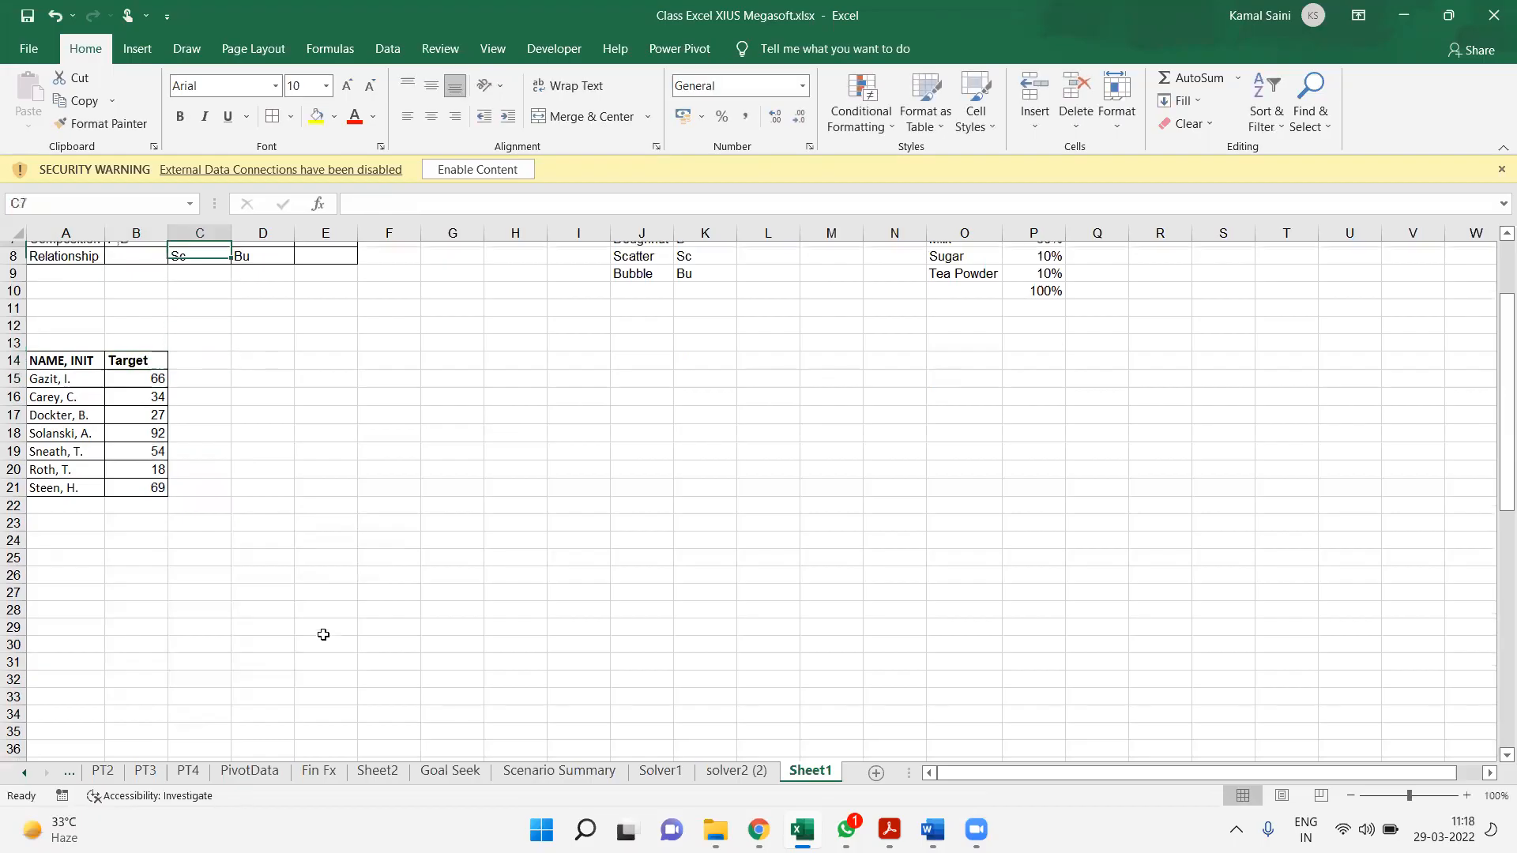
left_click_drag(152, 337, 339, 340)
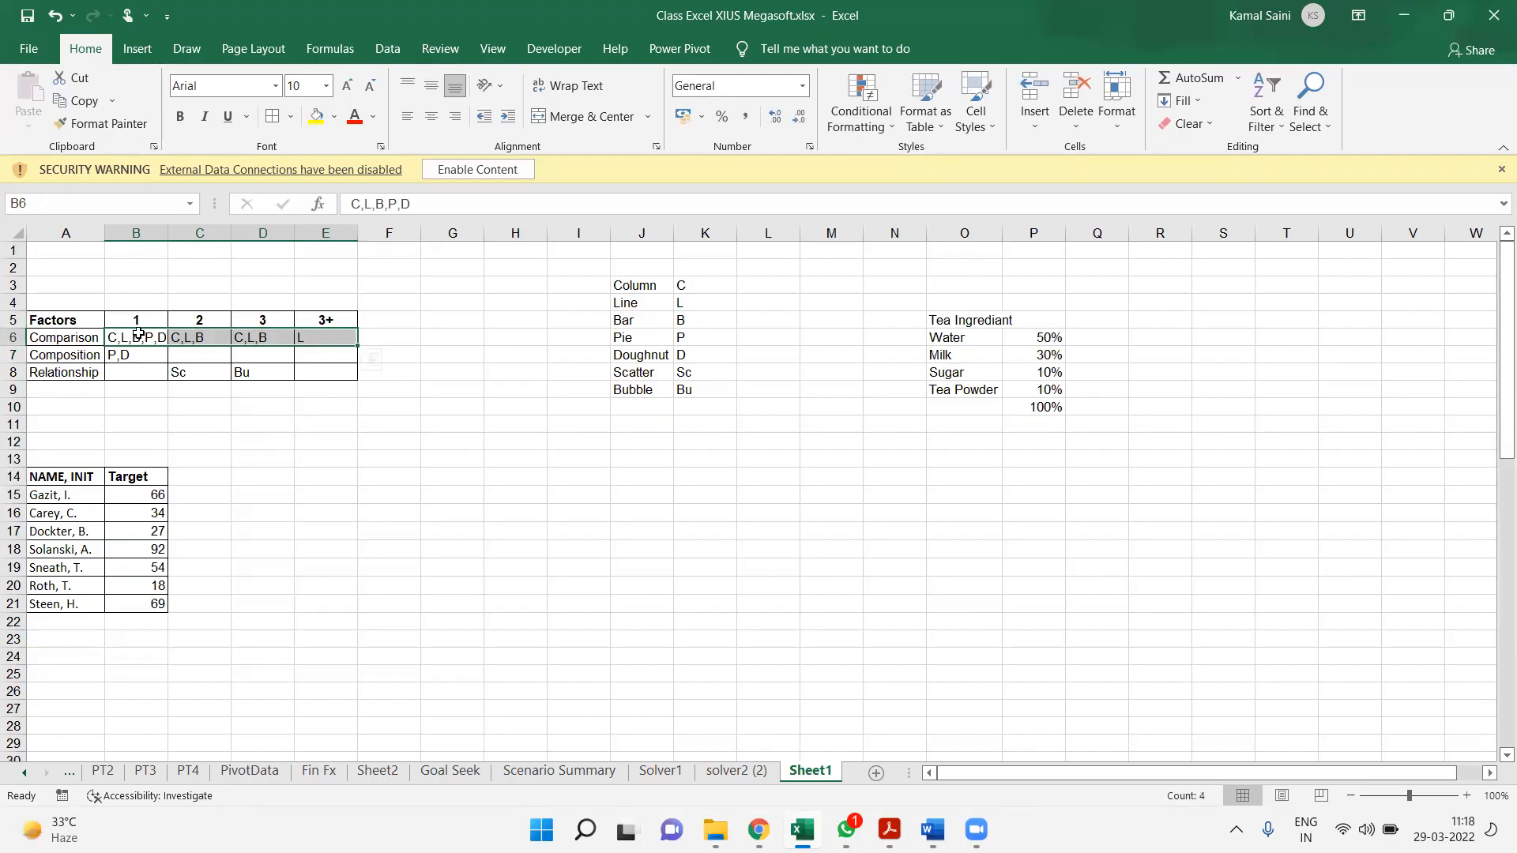
left_click_drag(141, 337, 141, 373)
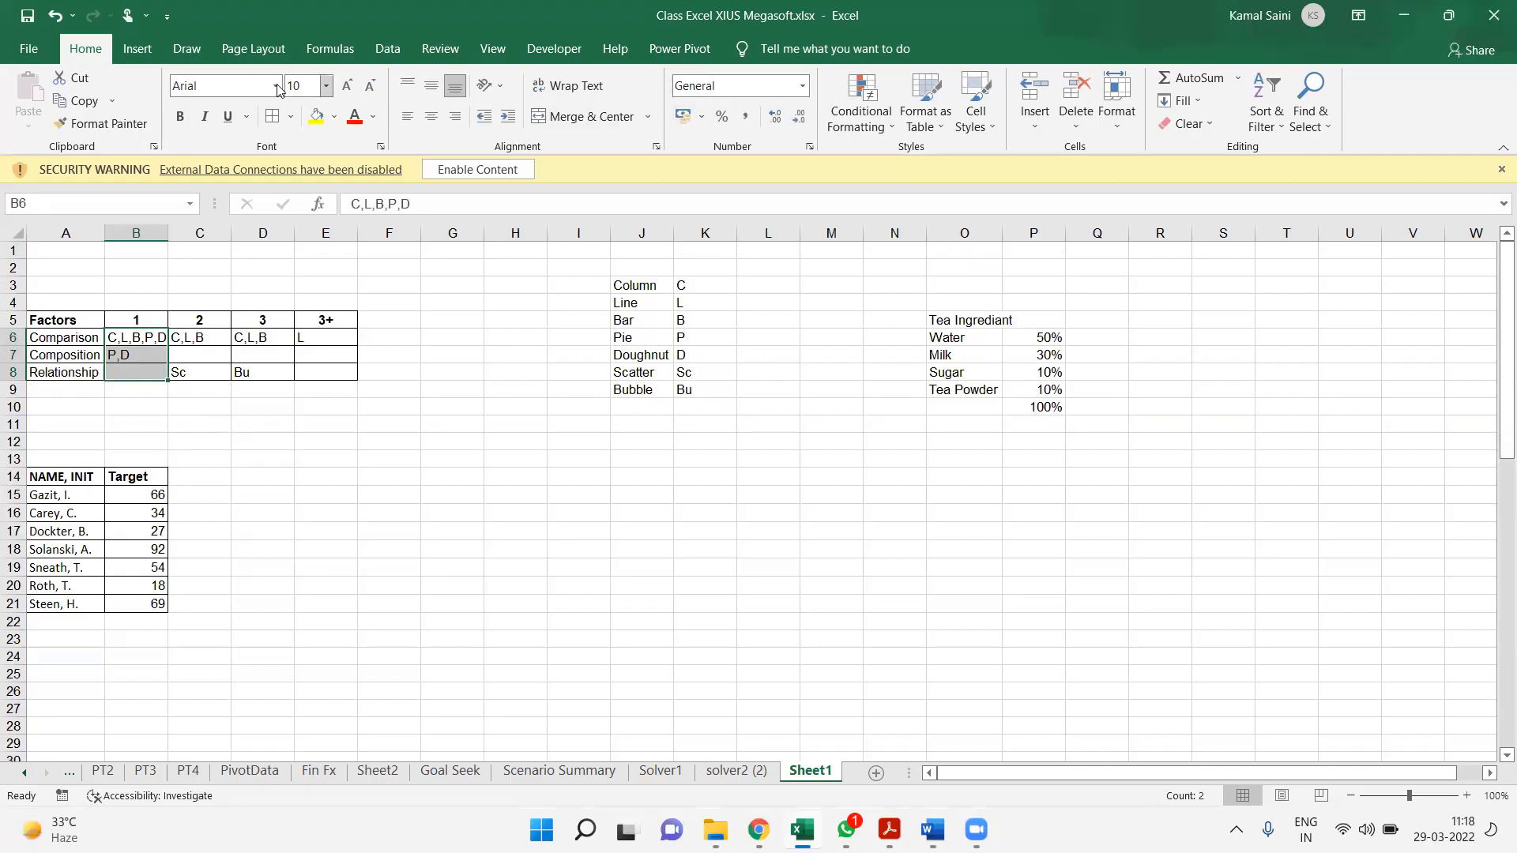
left_click(88, 501)
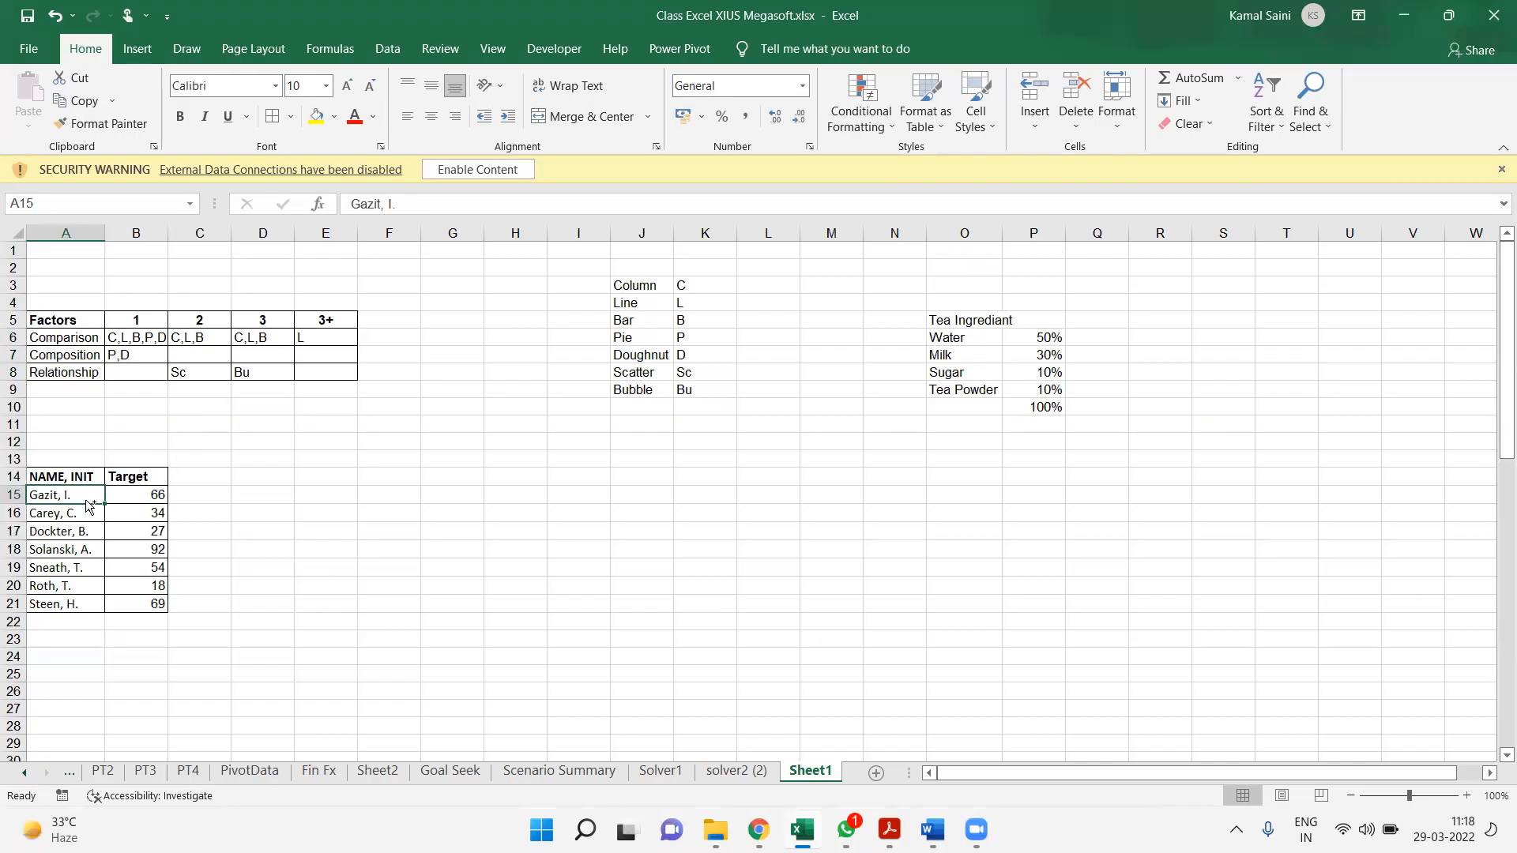
key("ctrl+a")
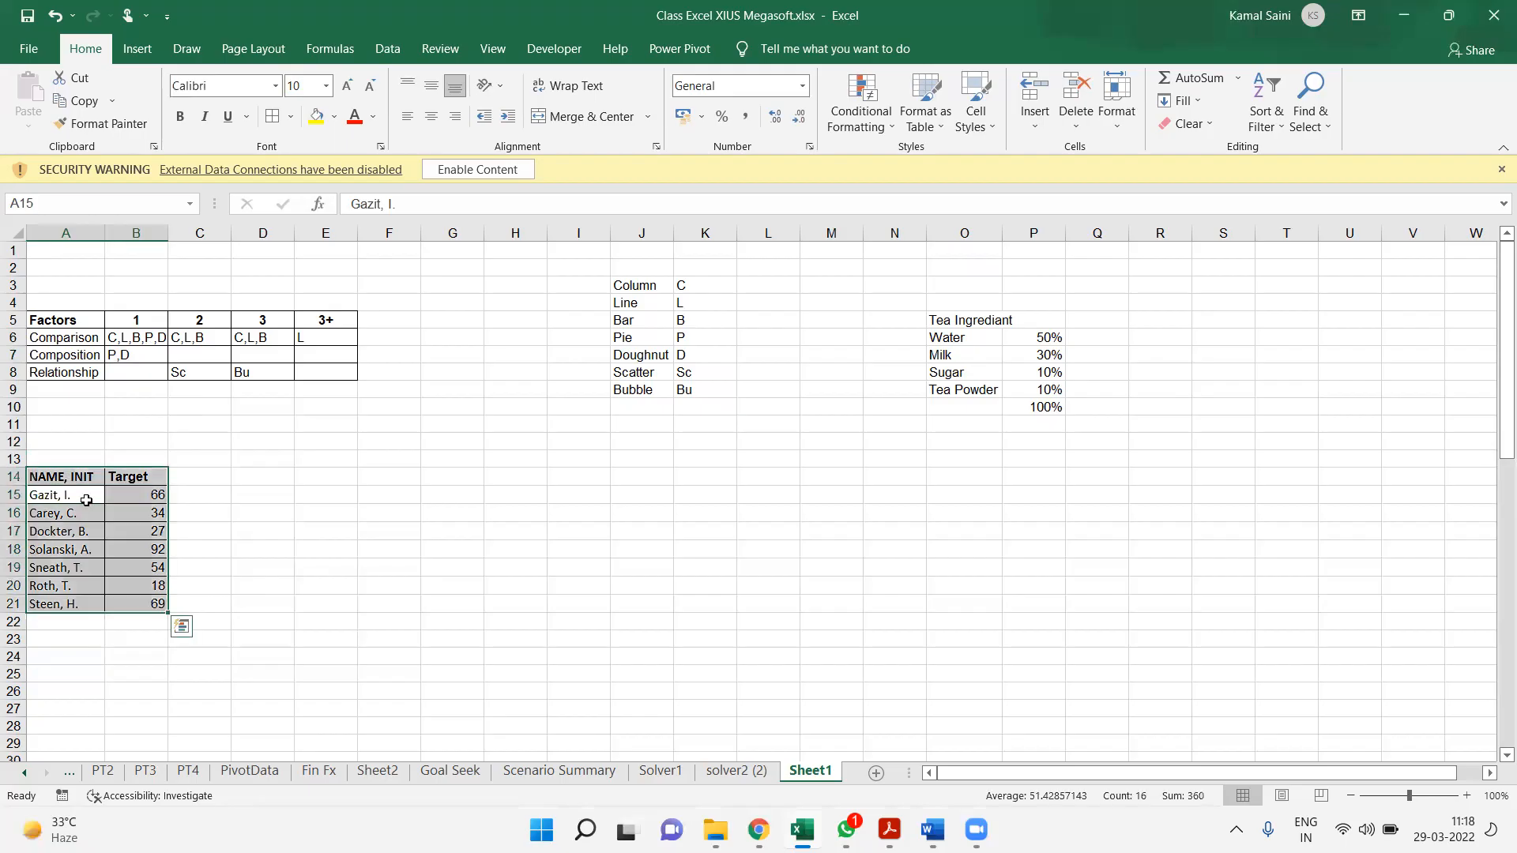
left_click(137, 49)
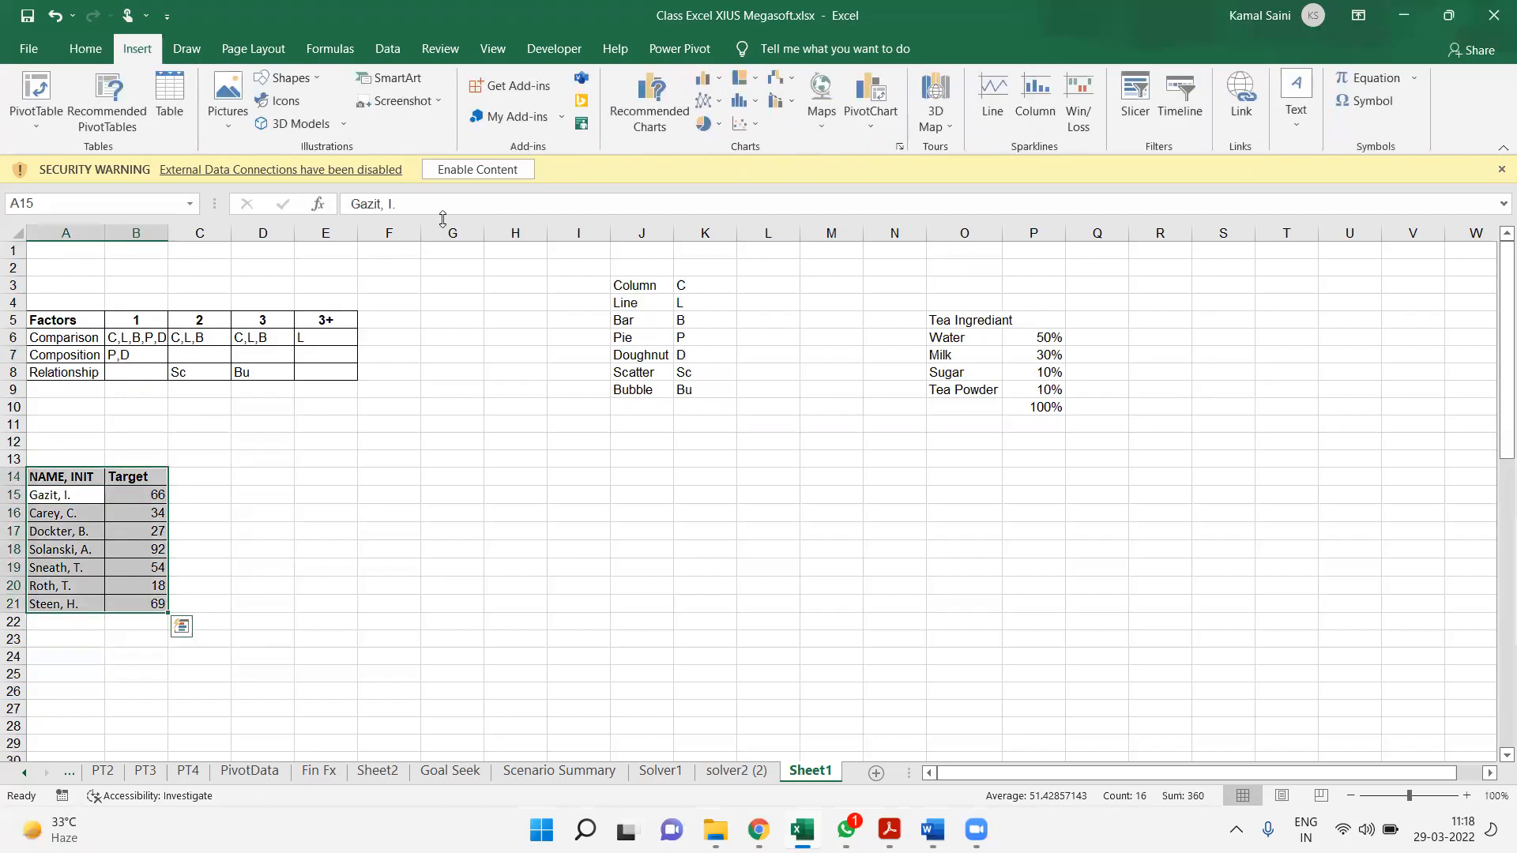
left_click(706, 86)
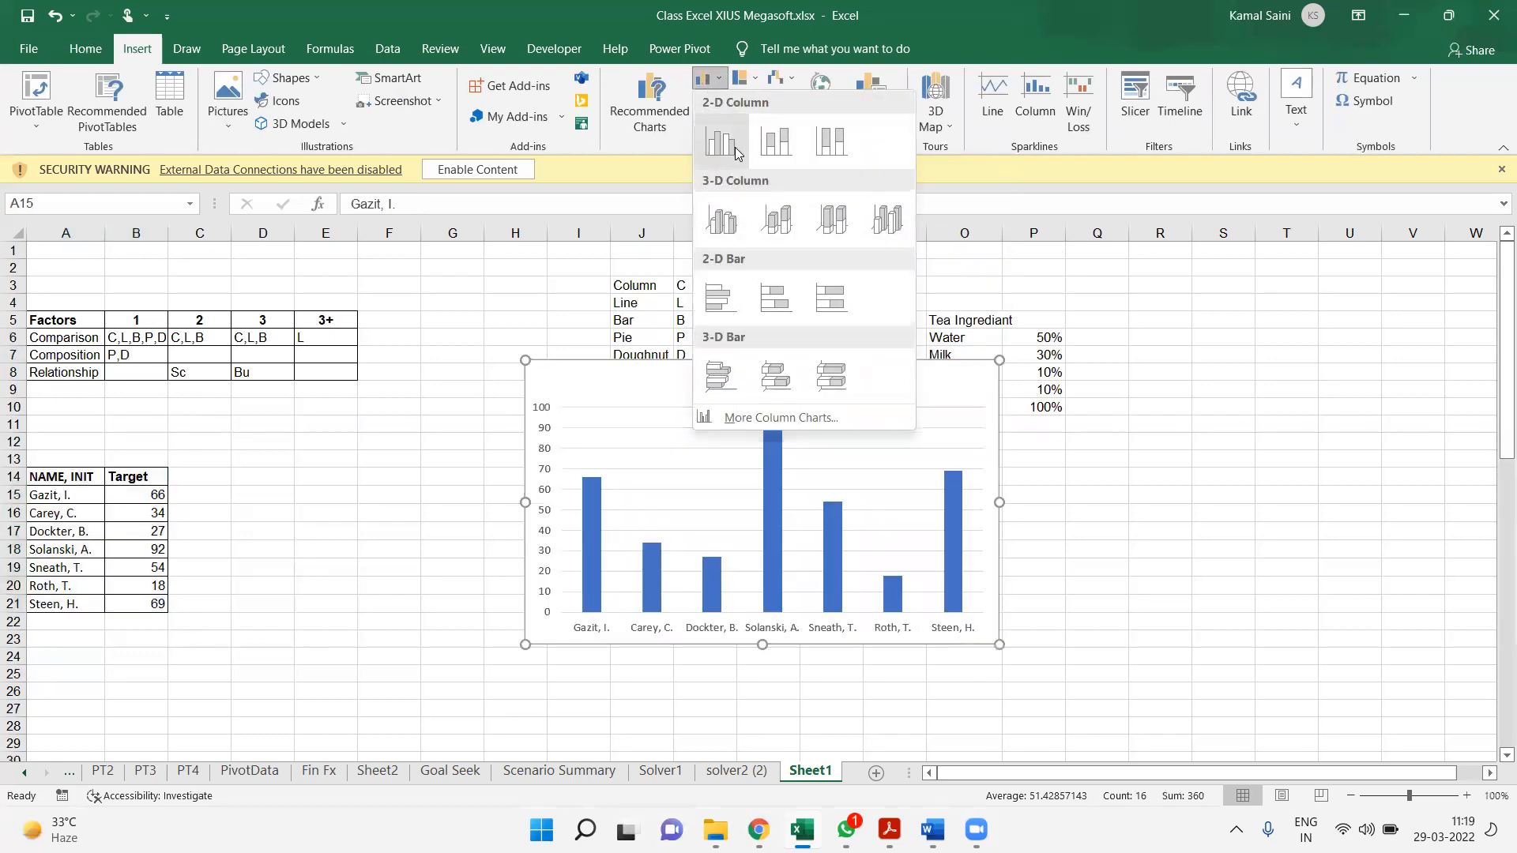
left_click(720, 142)
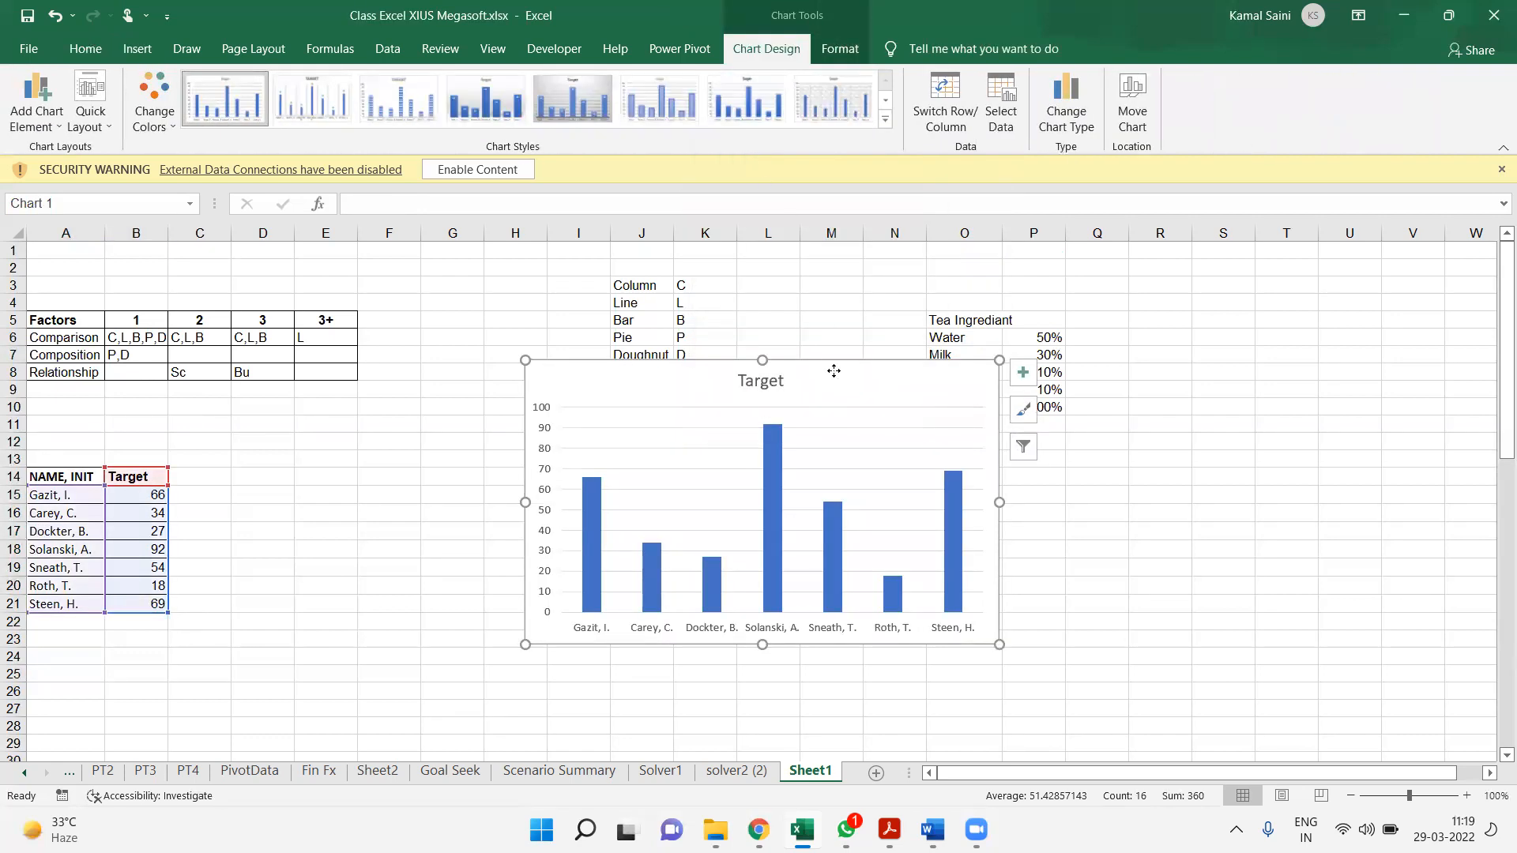
left_click_drag(833, 371, 545, 400)
left_click_drag(475, 436, 510, 426)
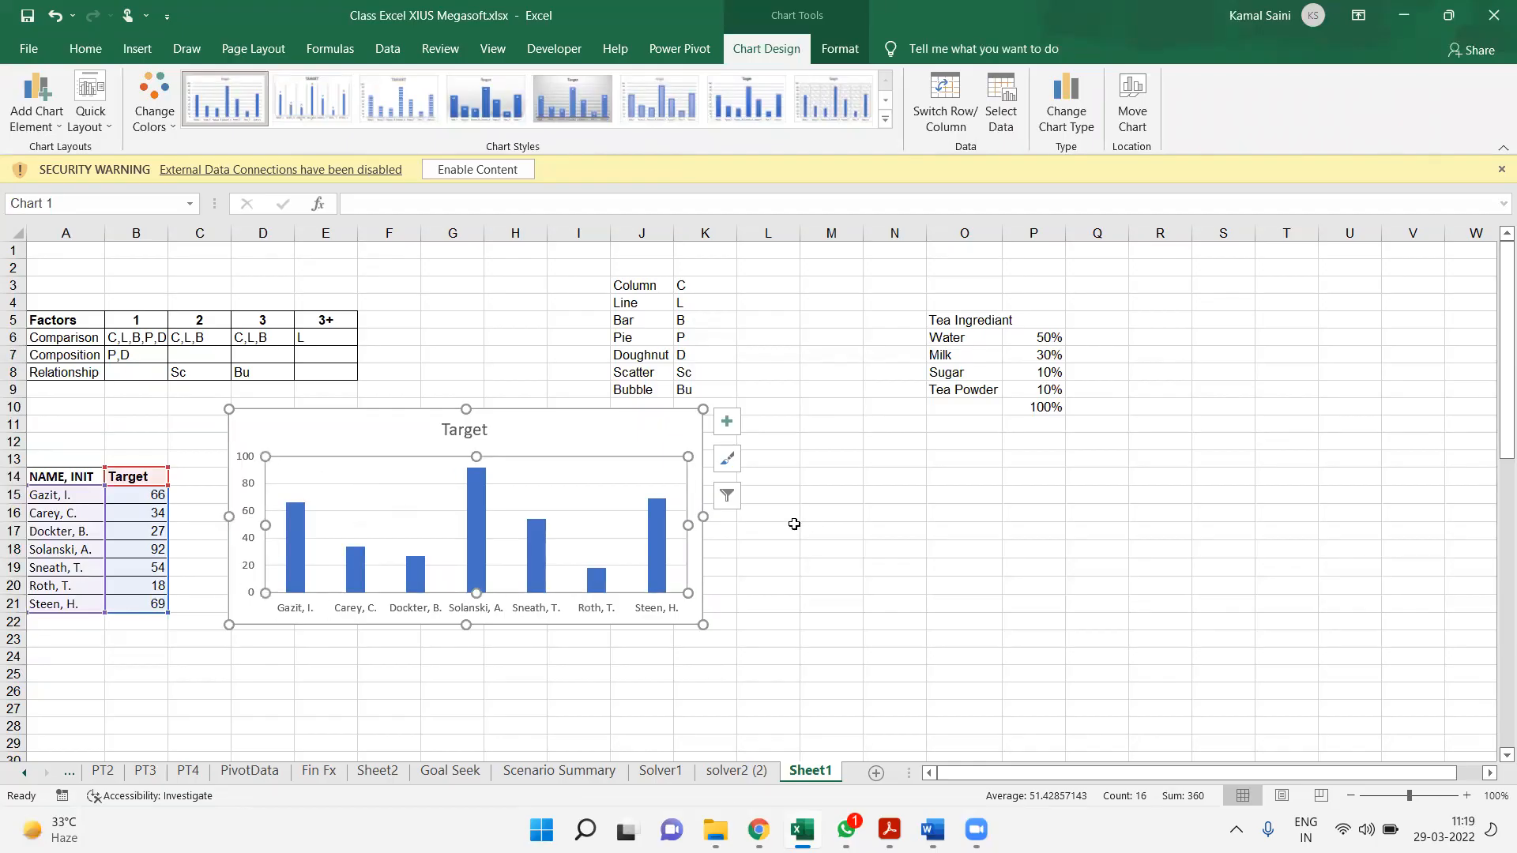
Examine the column chart's parts: vertical axis, horizontal axis, gridlines, title and data series
left_click(254, 496)
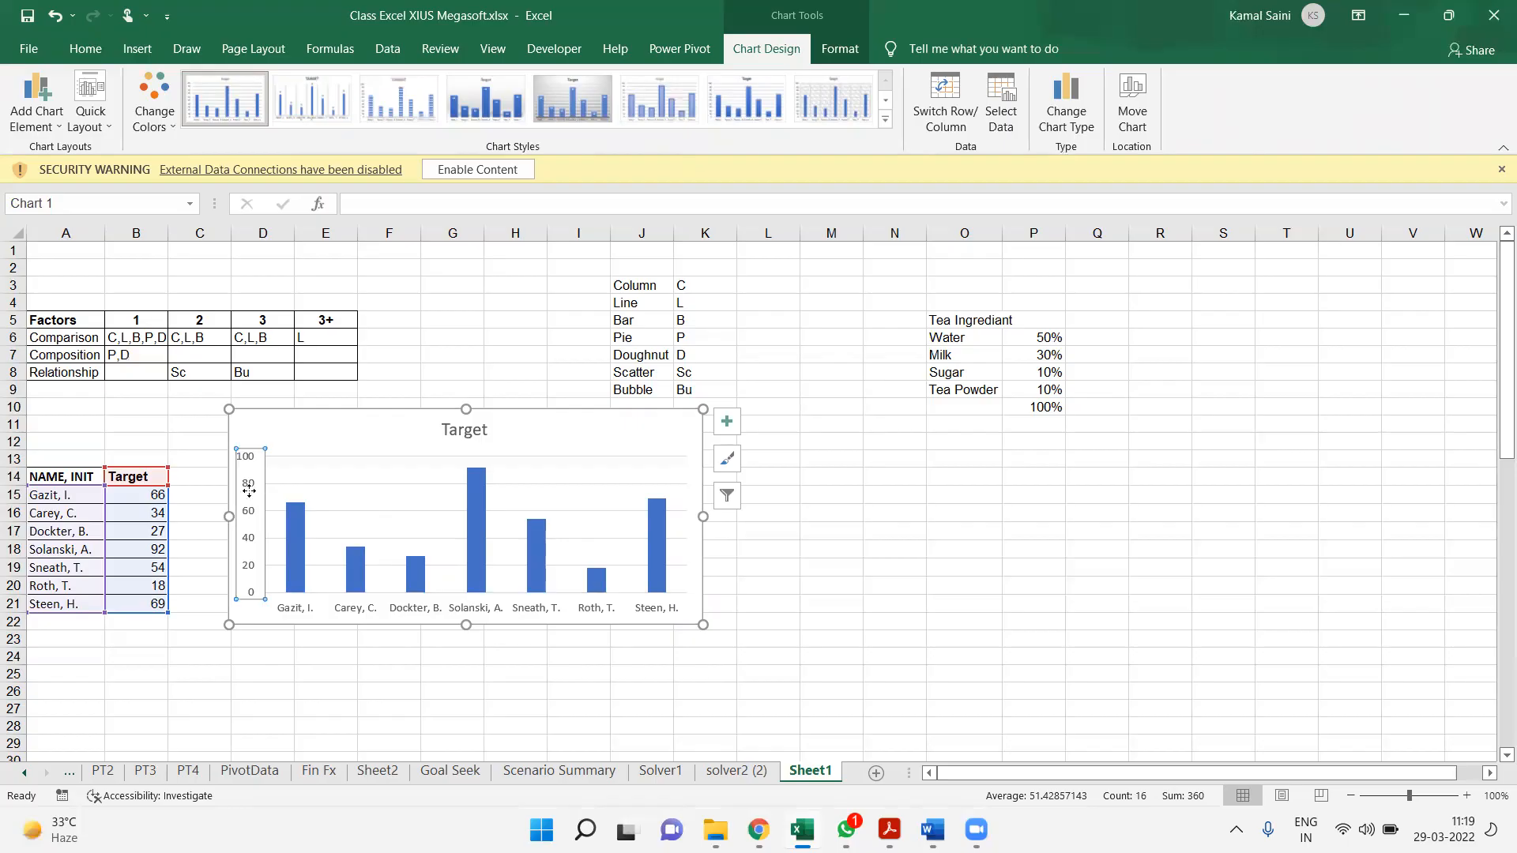
left_click(399, 610)
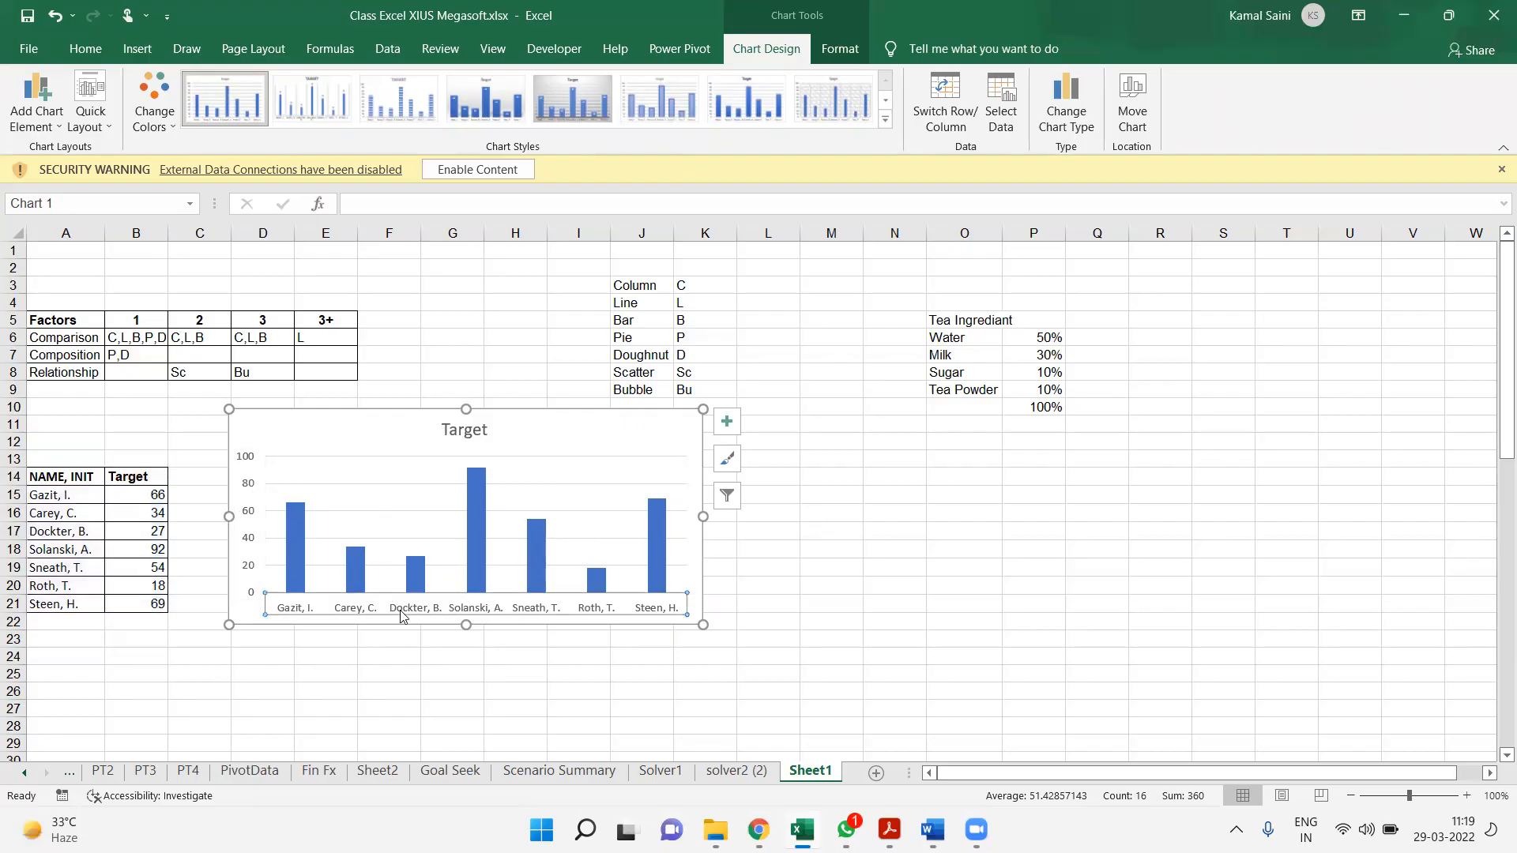
left_click(386, 511)
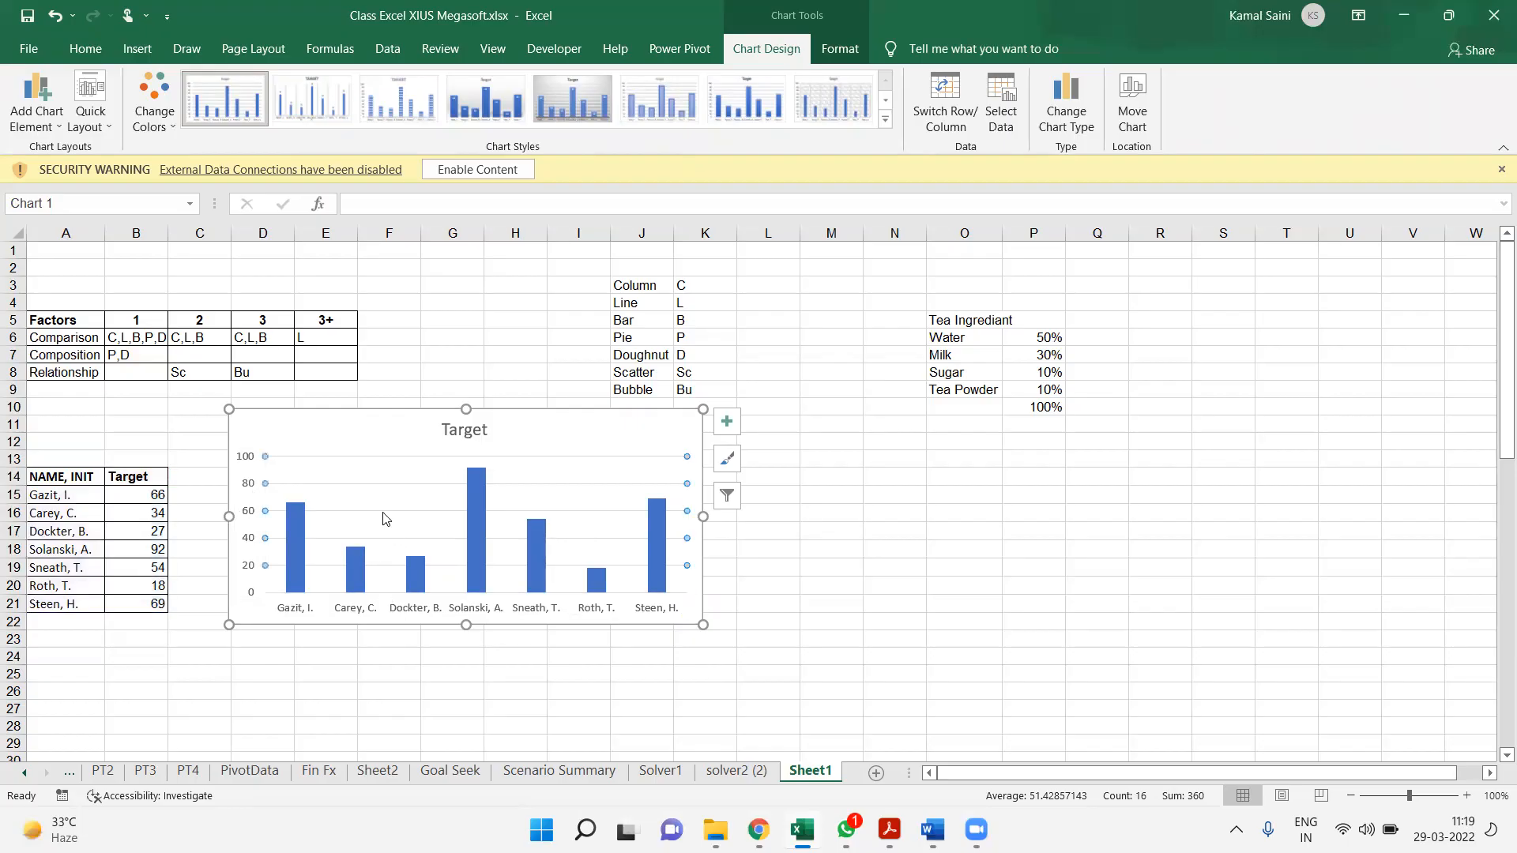
left_click(469, 434)
left_click(469, 521)
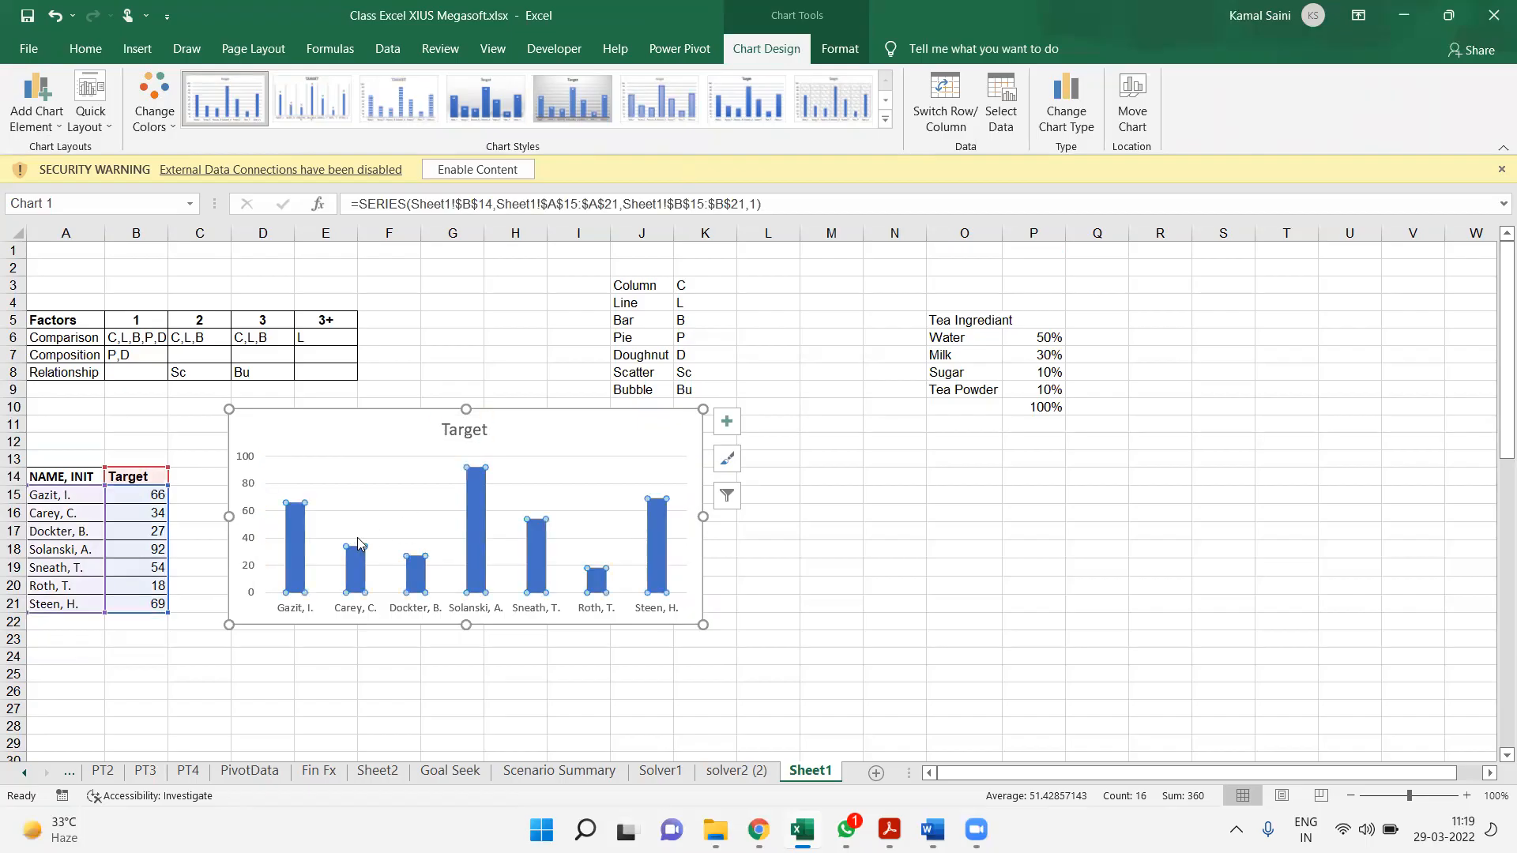
left_click(376, 614)
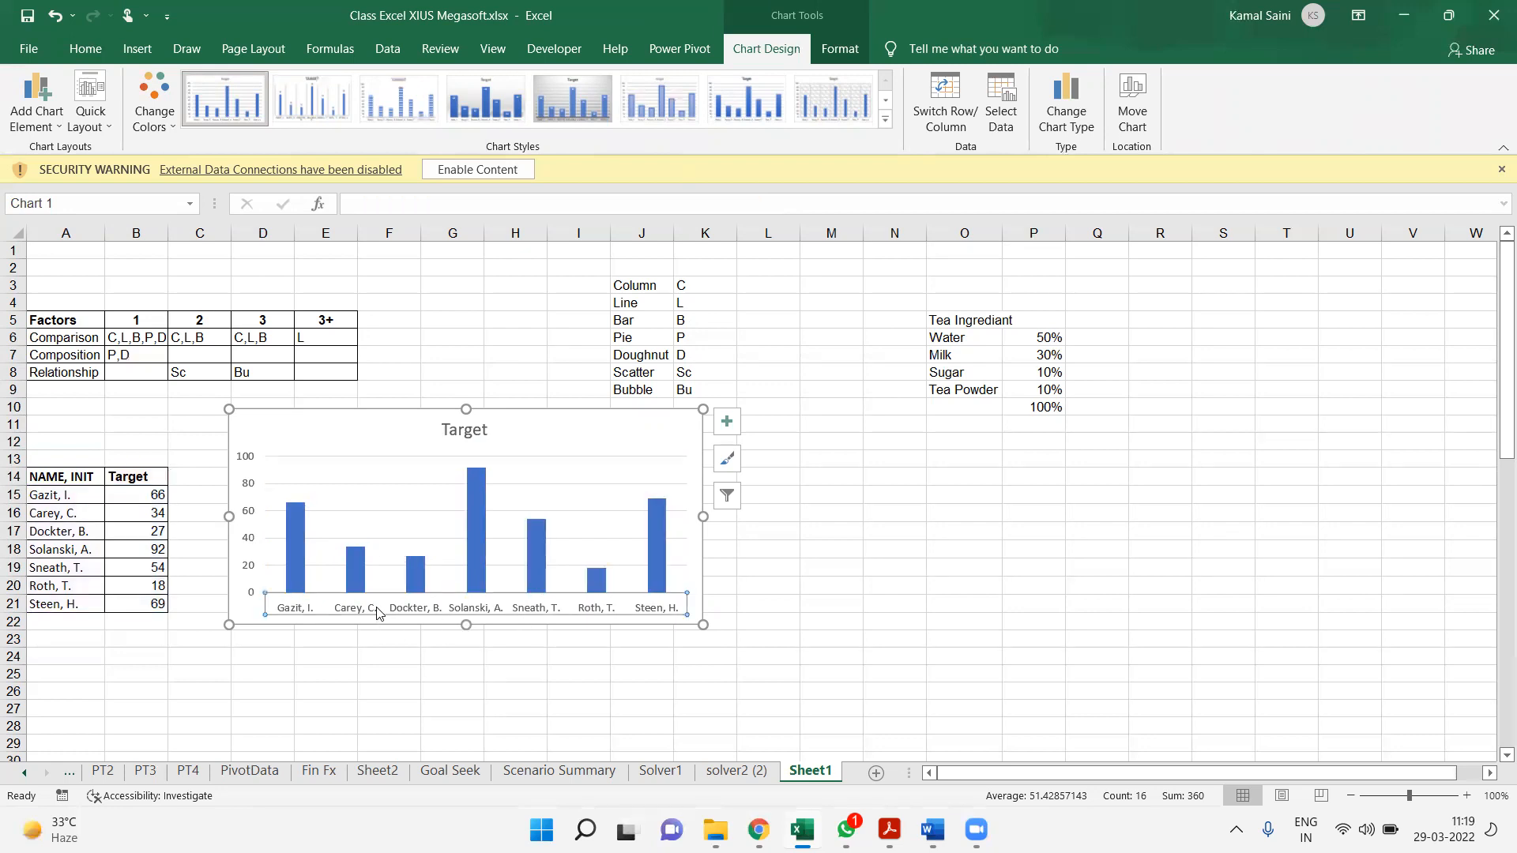
left_click(253, 524)
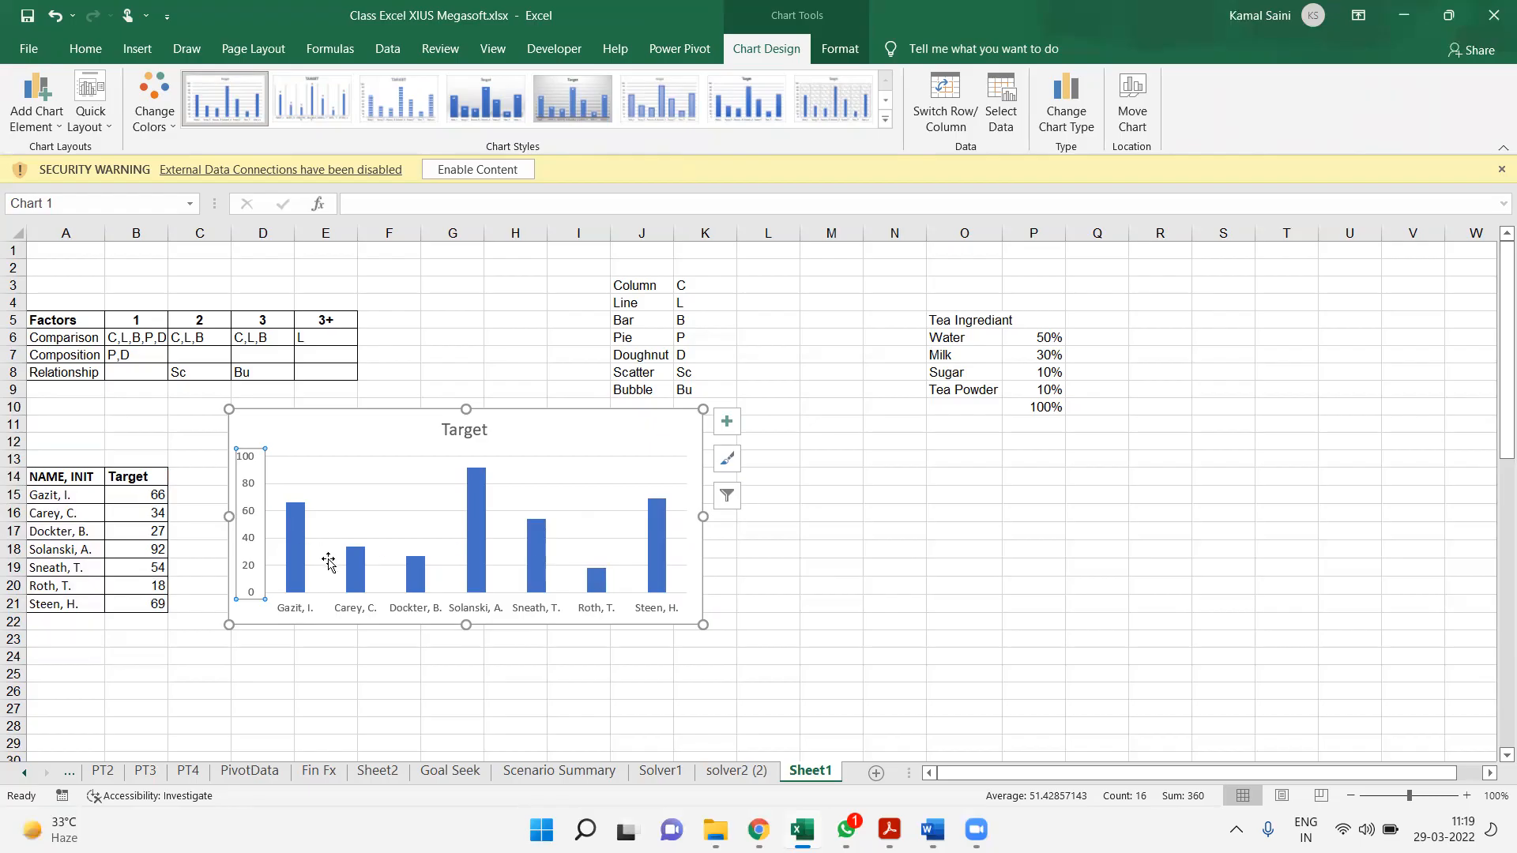
Add data labels to the Target column chart
left_click_drag(726, 436, 668, 453)
left_click(668, 451)
left_click(726, 424)
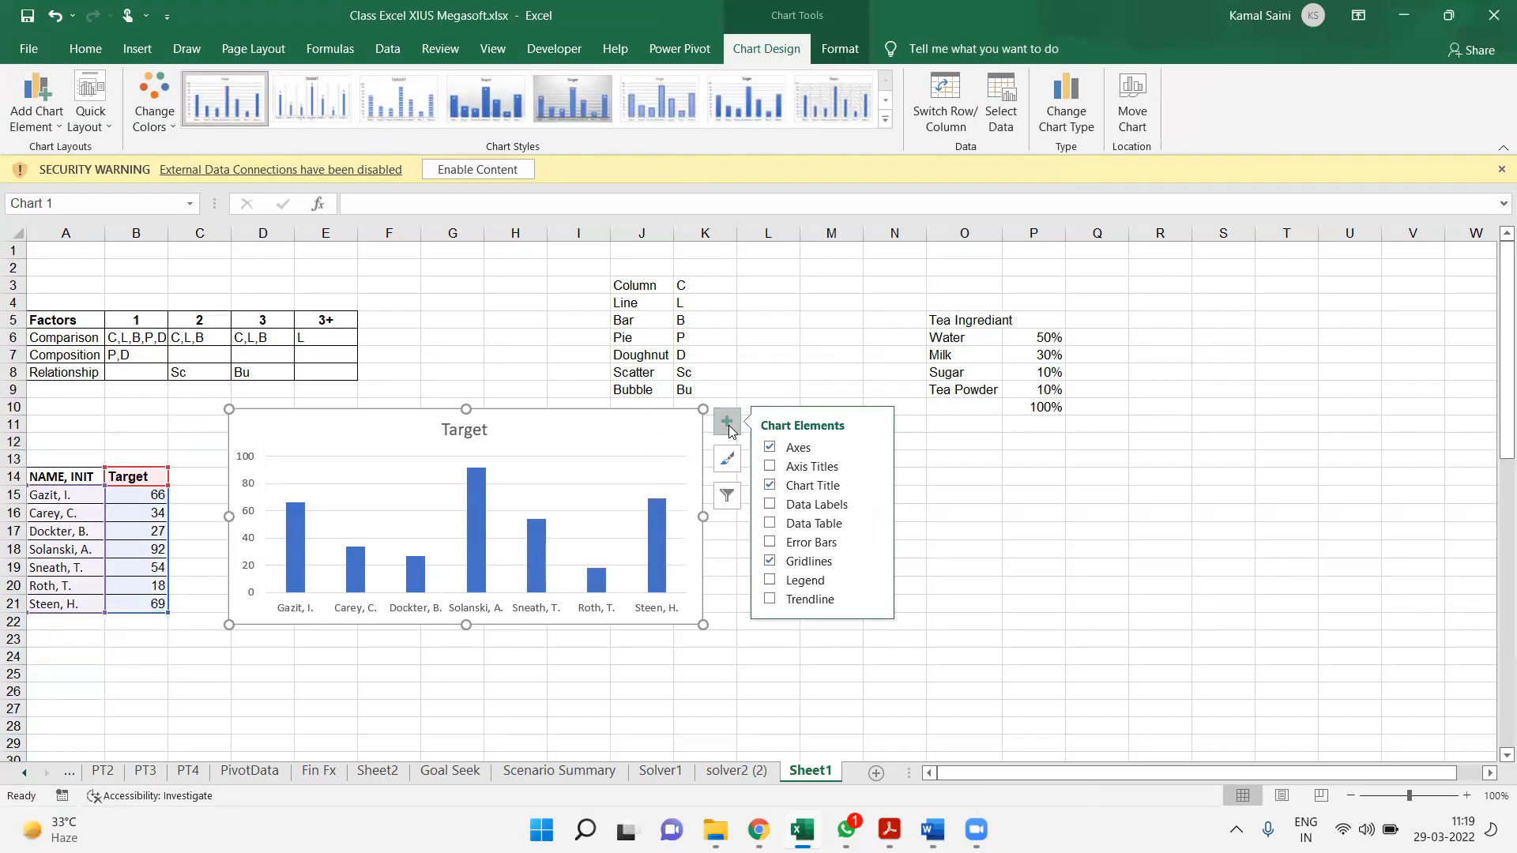
left_click(772, 505)
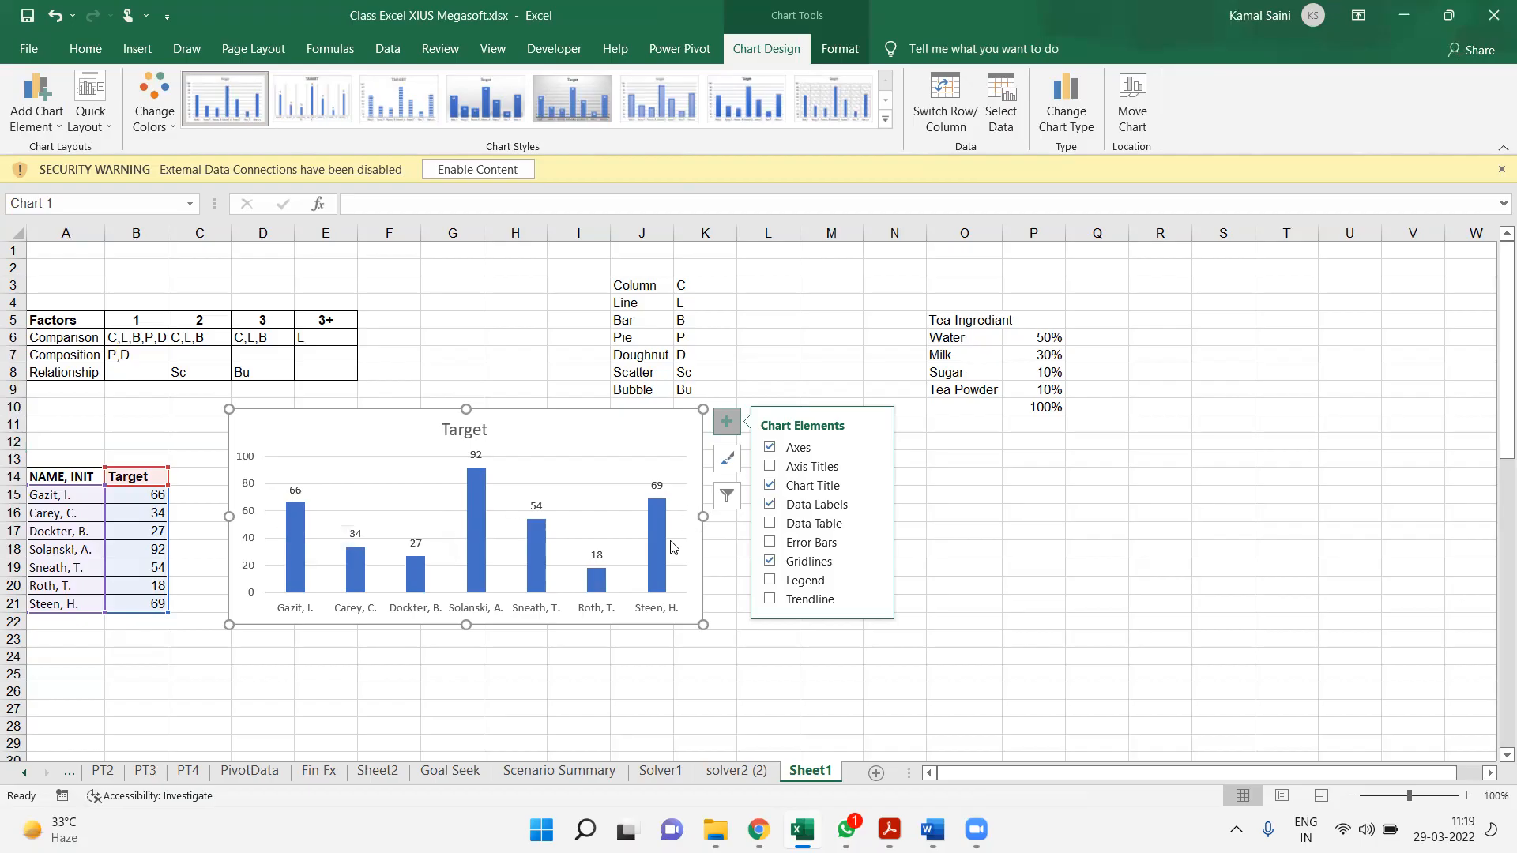
Duplicate the Target column chart and place the copy to the right of the original
mouse_move(657, 550)
key("ctrl+d")
left_click_drag(640, 447, 1122, 450)
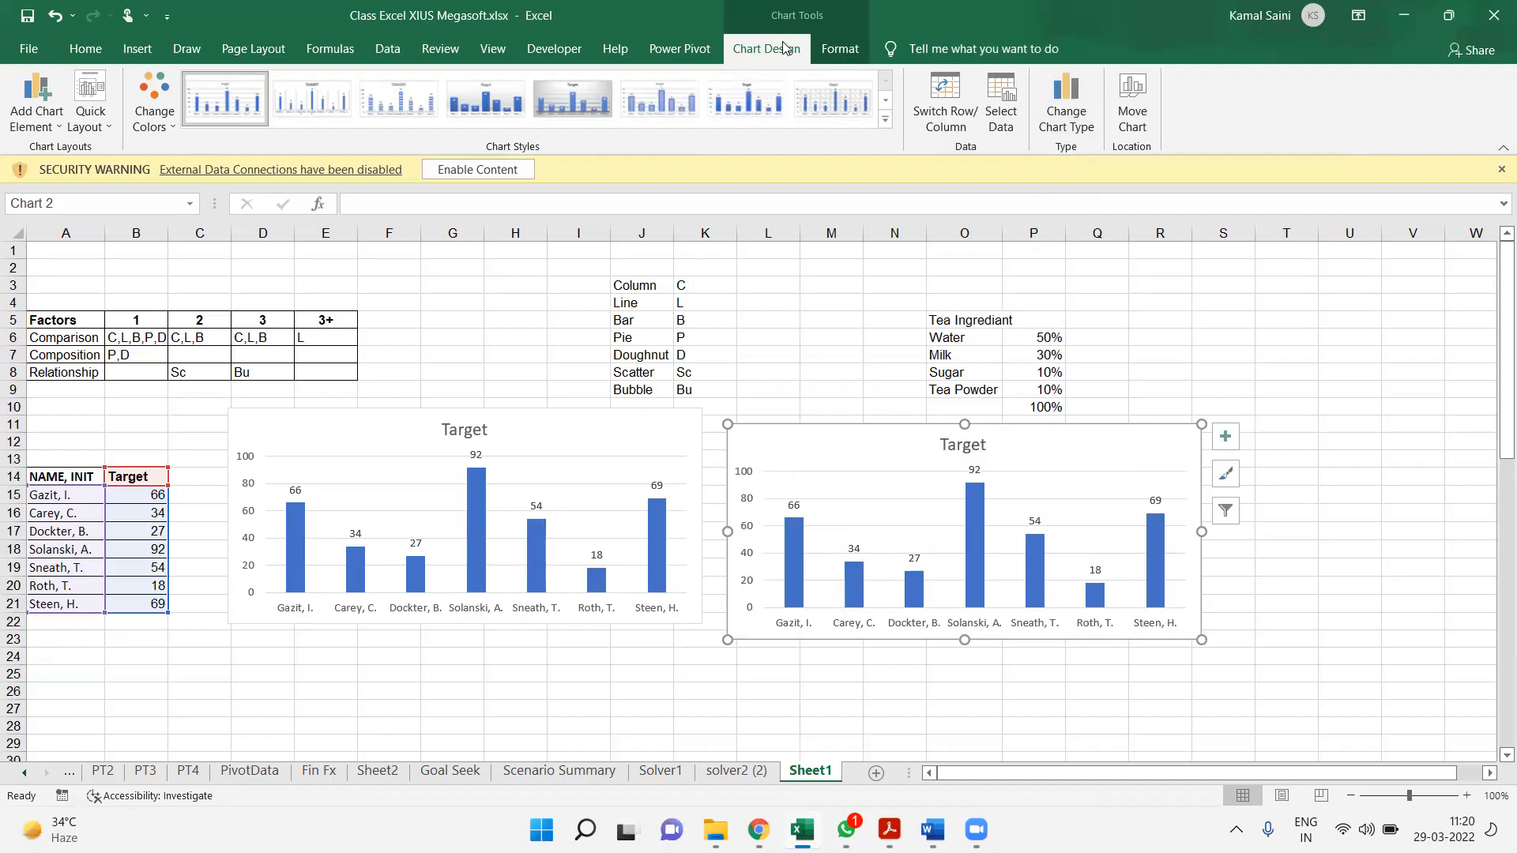
Change the duplicated chart's type to Doughnut
left_click(1062, 93)
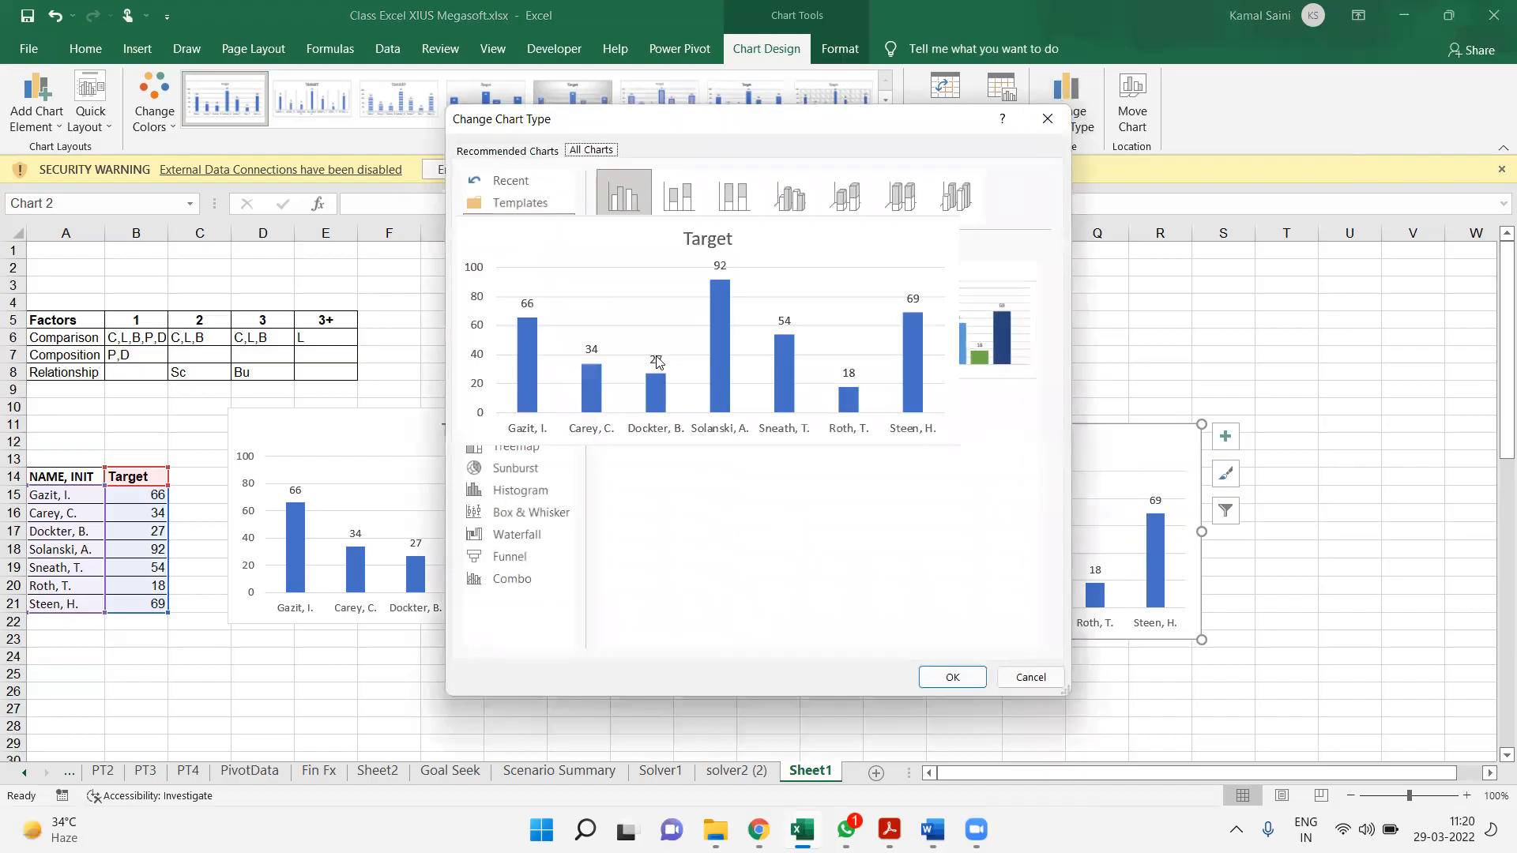
left_click(482, 269)
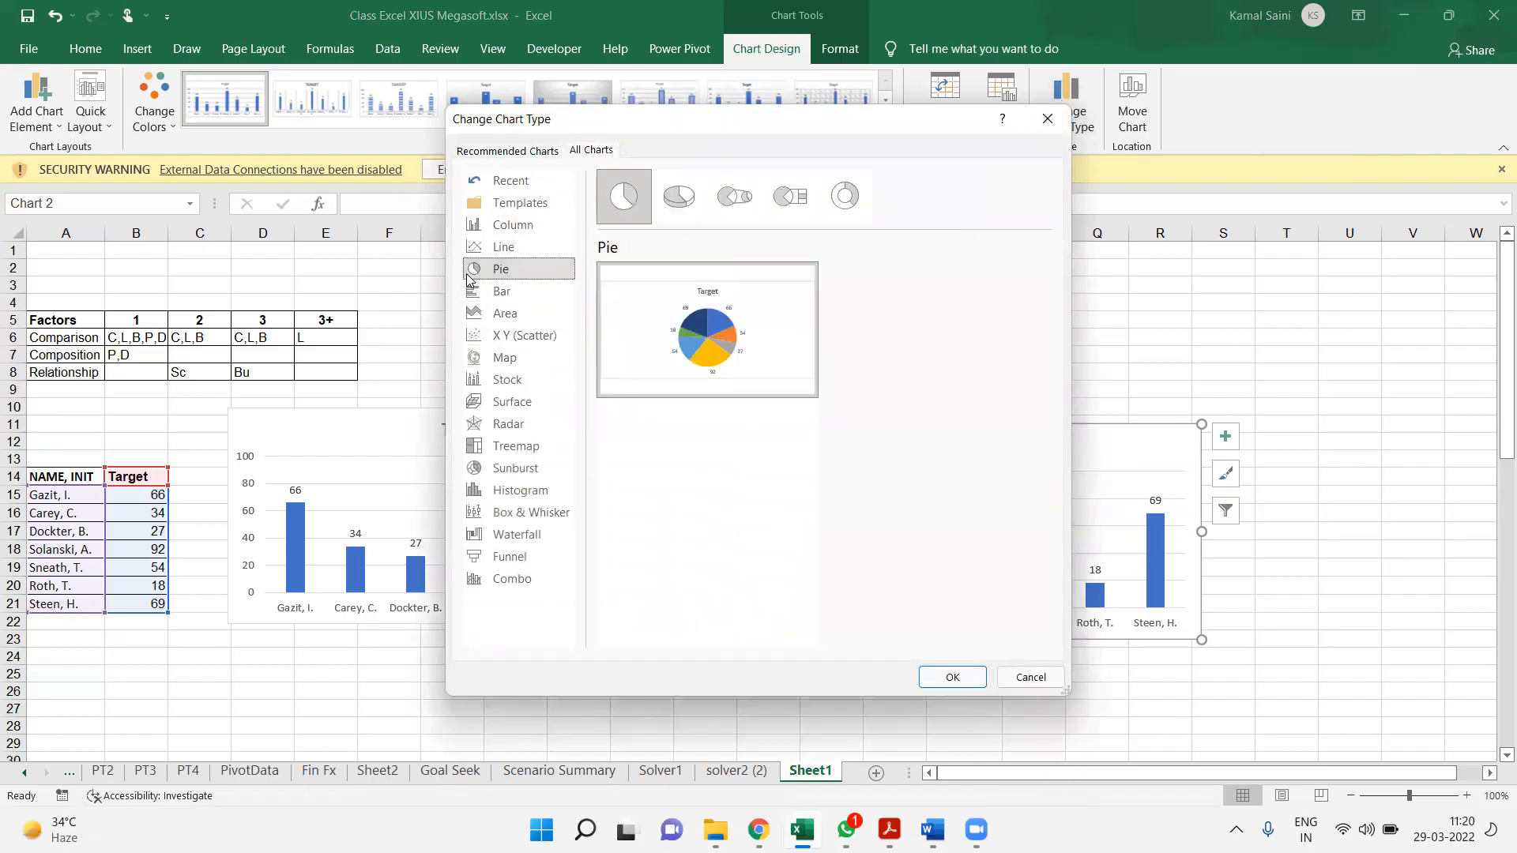
left_click(858, 203)
left_click(940, 670)
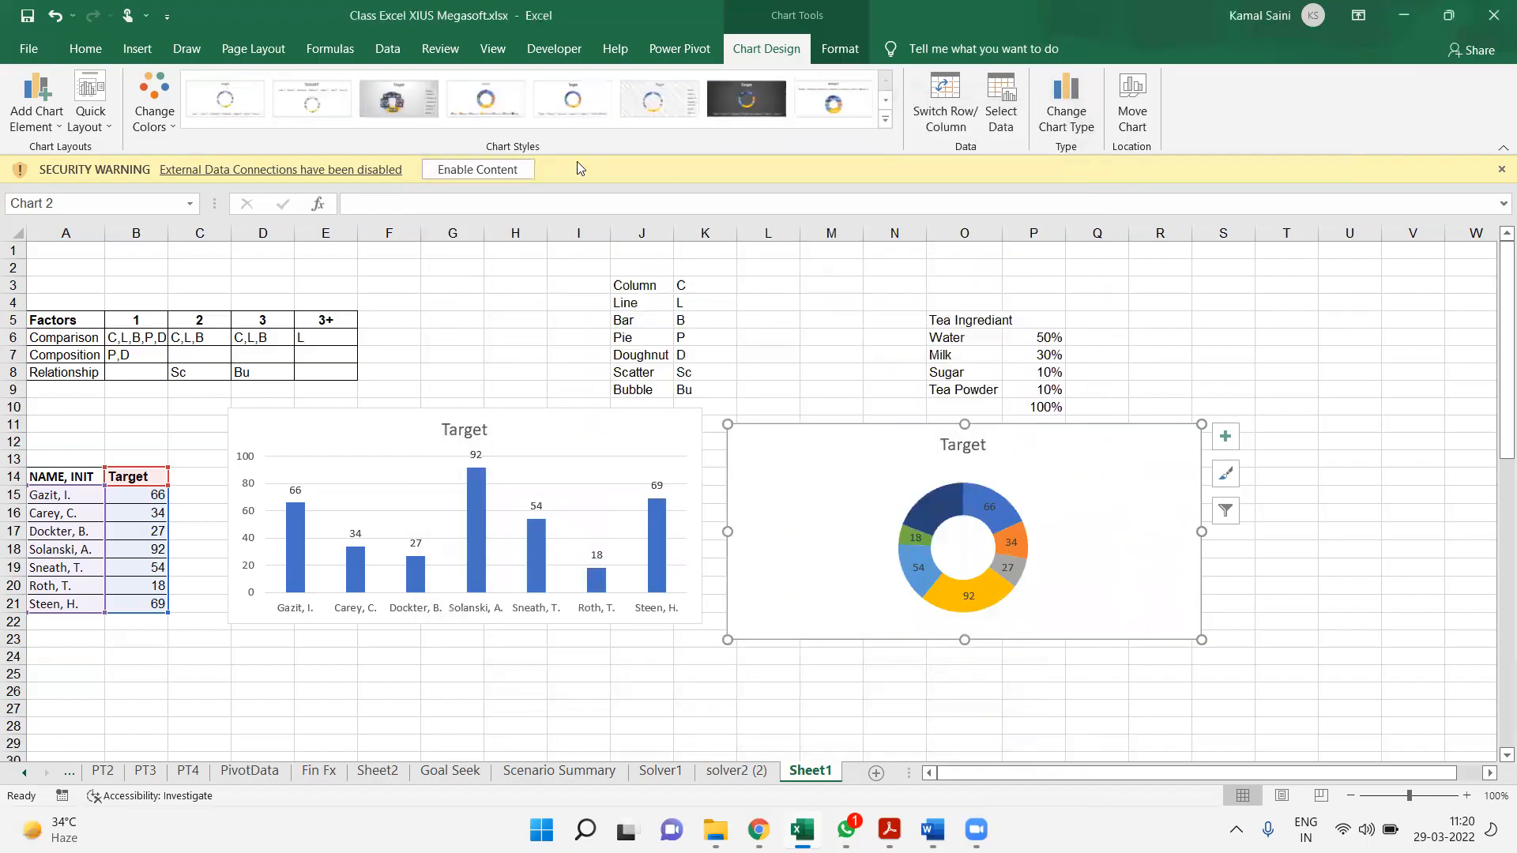
Apply the third Colorful palette to the doughnut chart and delete its title
left_click(174, 117)
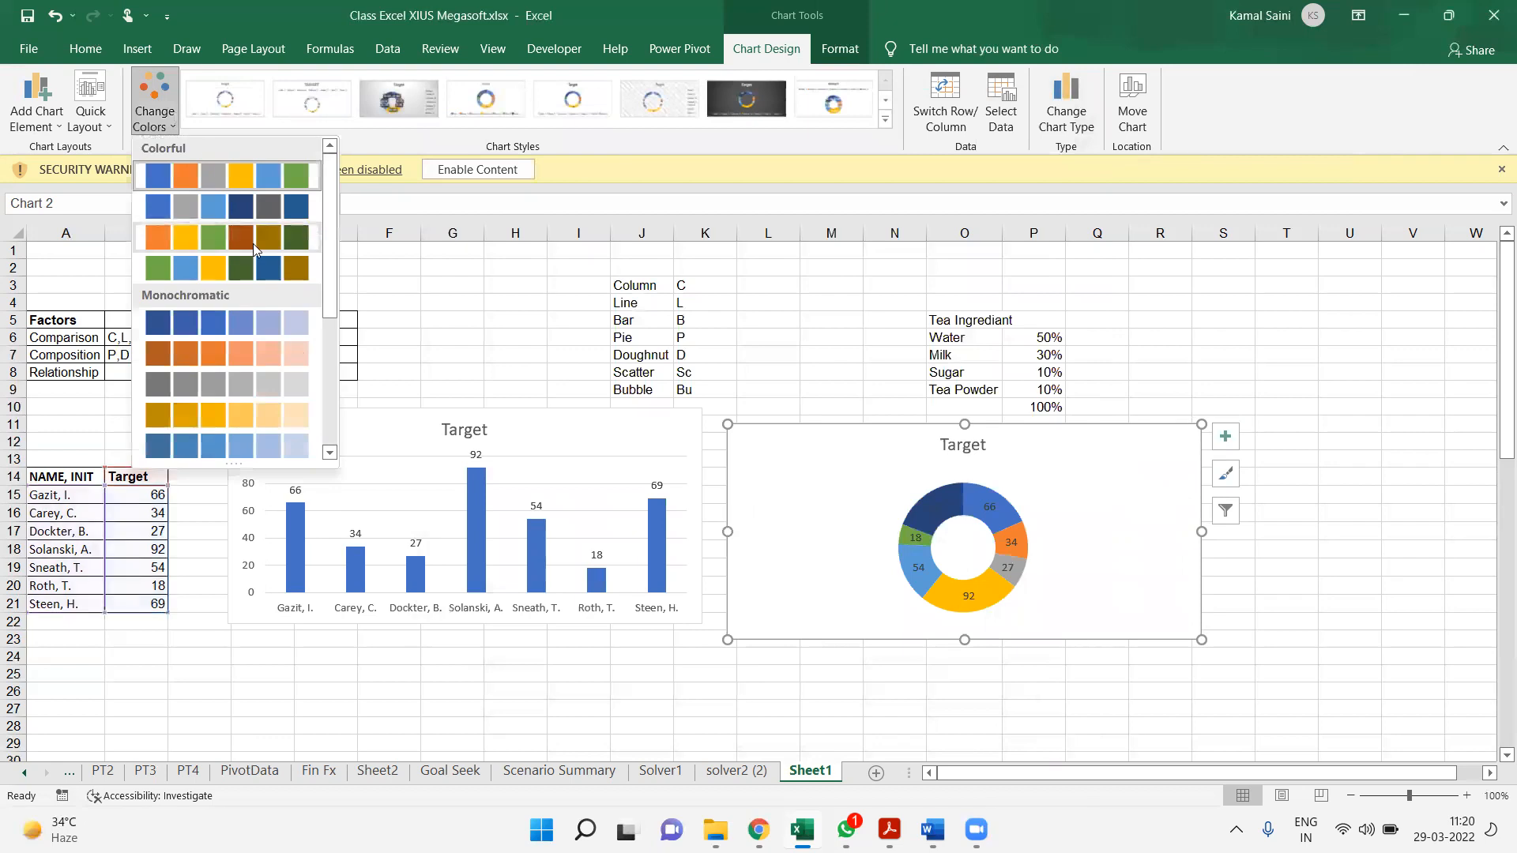
left_click(254, 249)
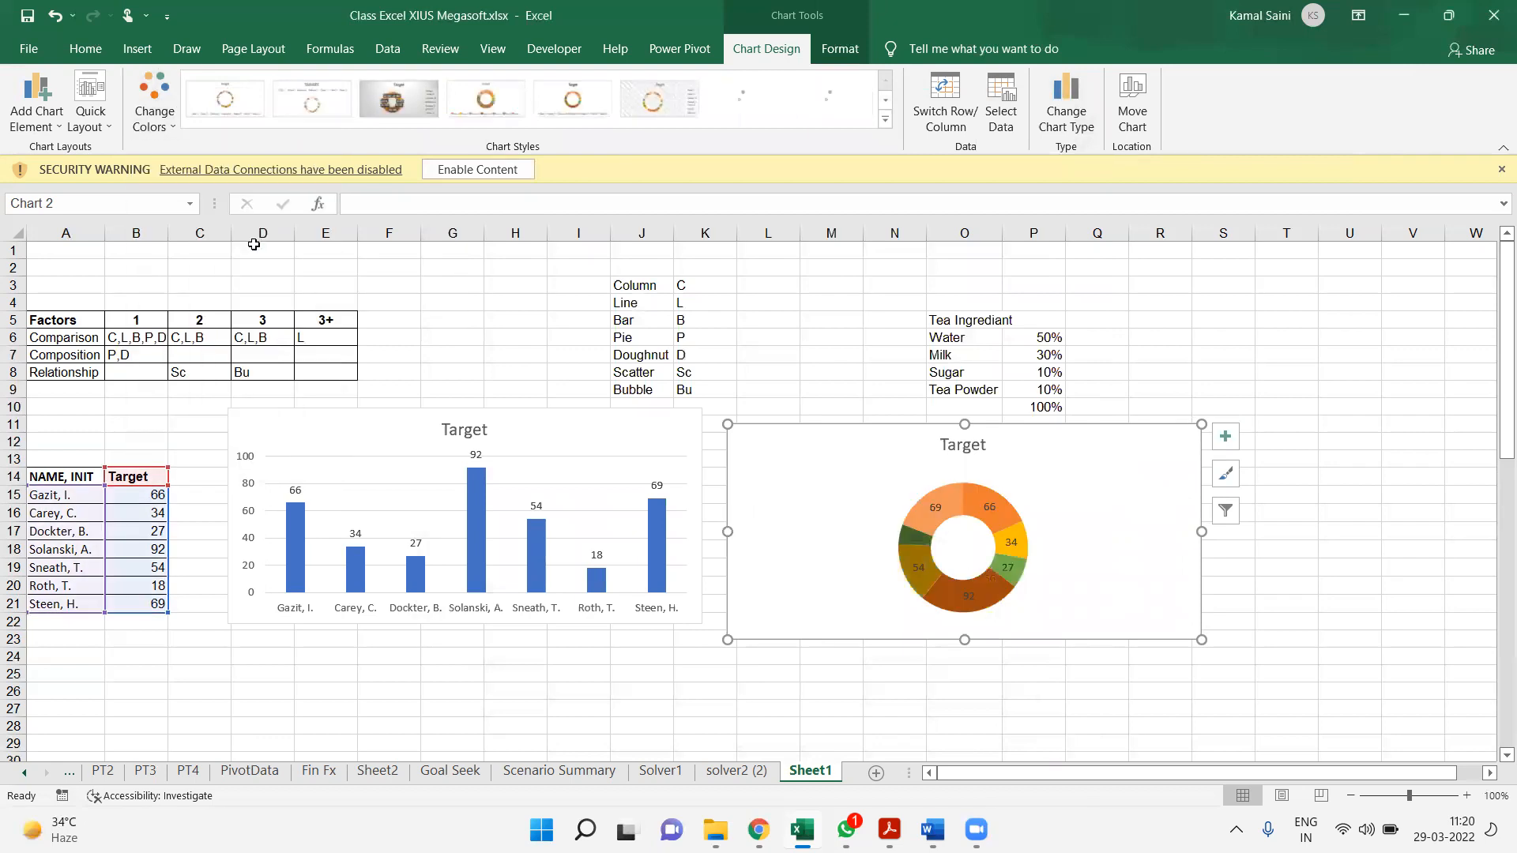
left_click(964, 451)
key("Delete")
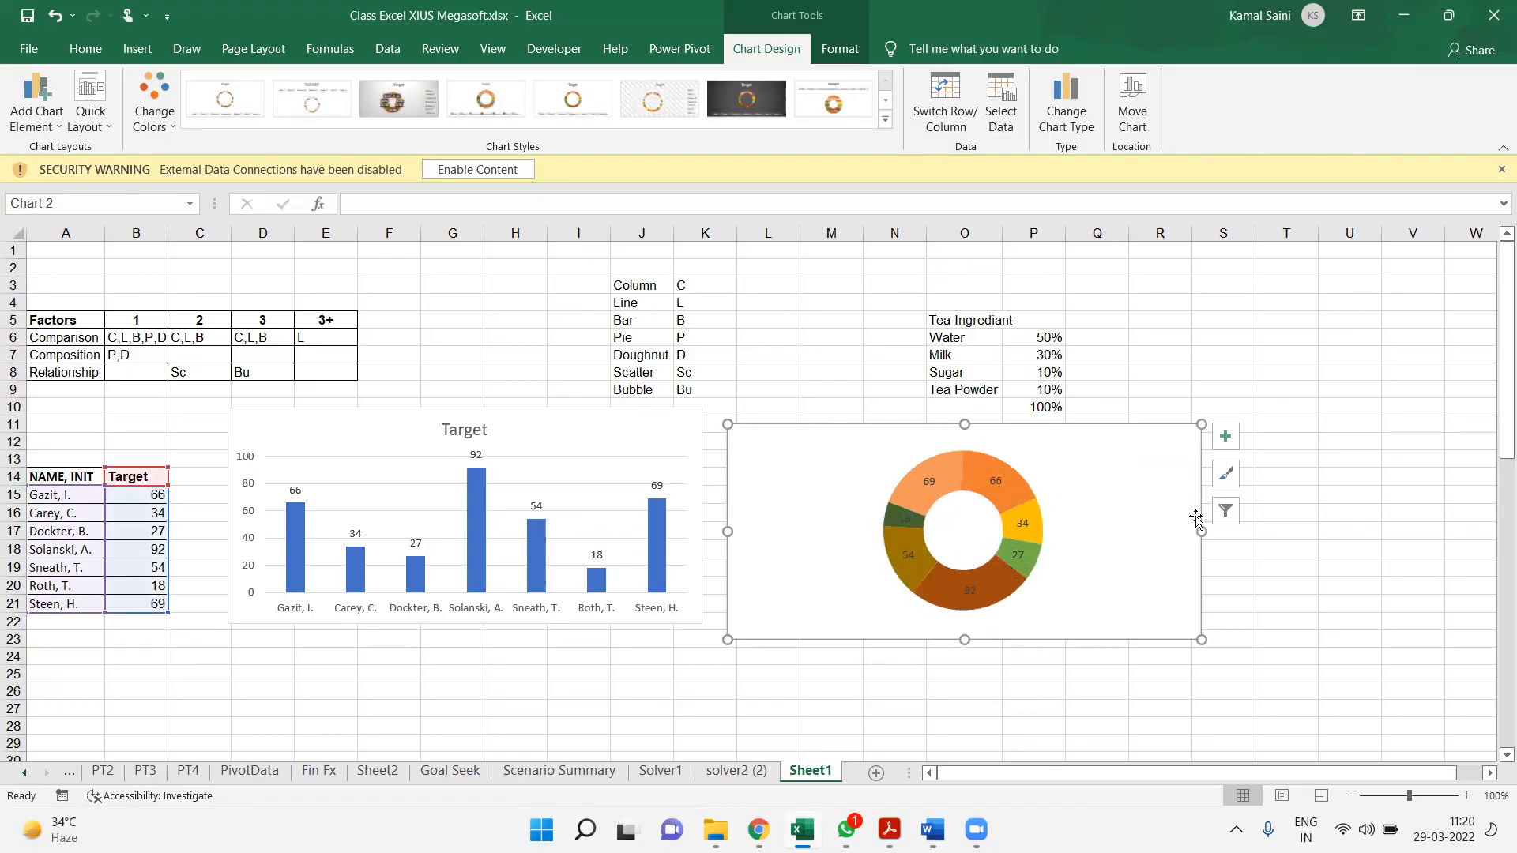
Reposition the doughnut chart beside the column chart and make it narrower
left_click_drag(1198, 527, 1222, 546)
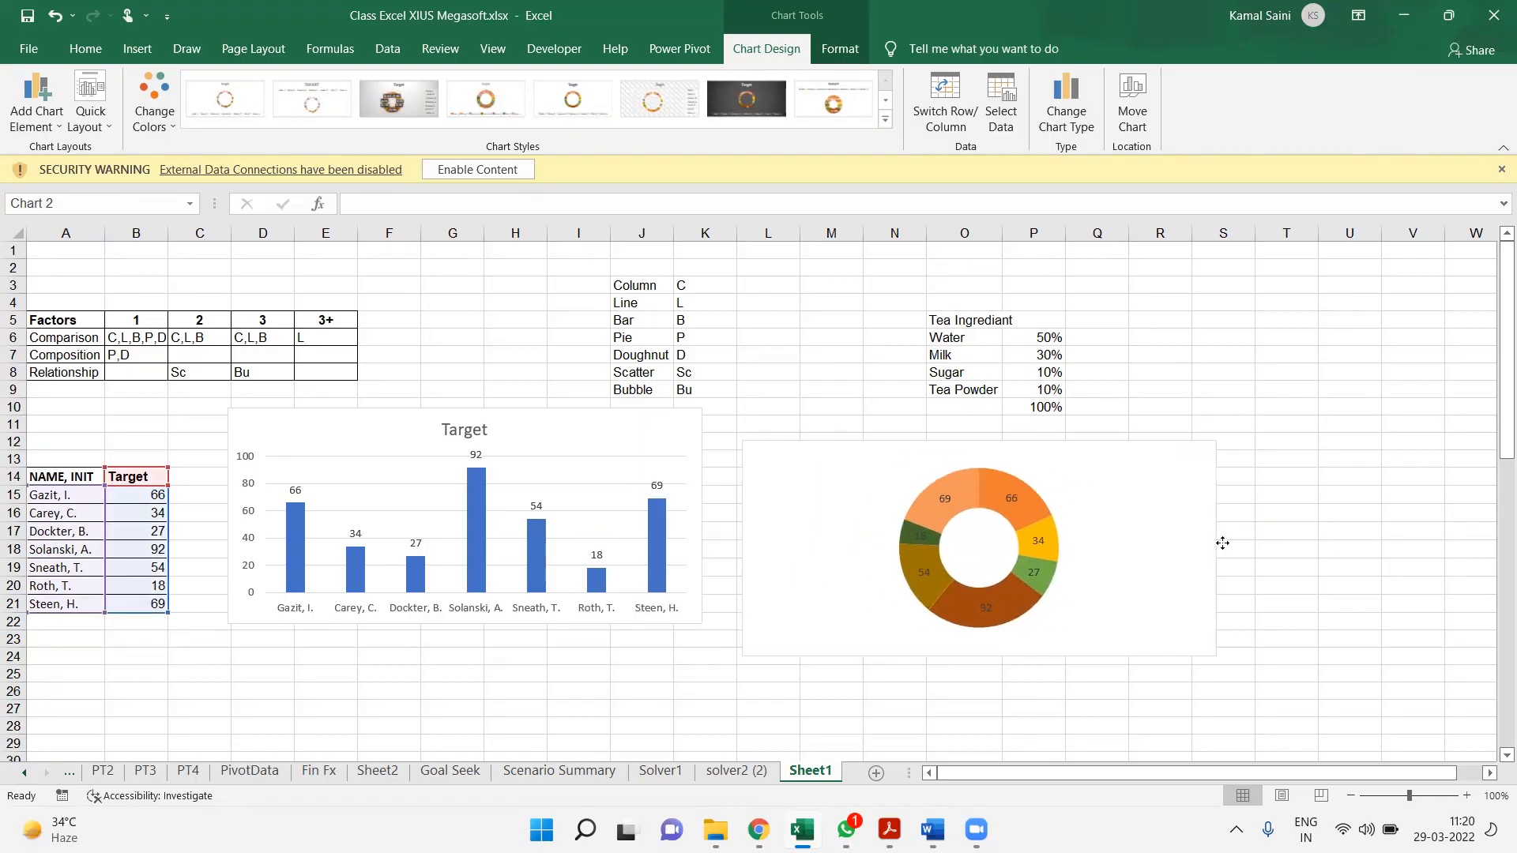
left_click_drag(1226, 658, 1035, 583)
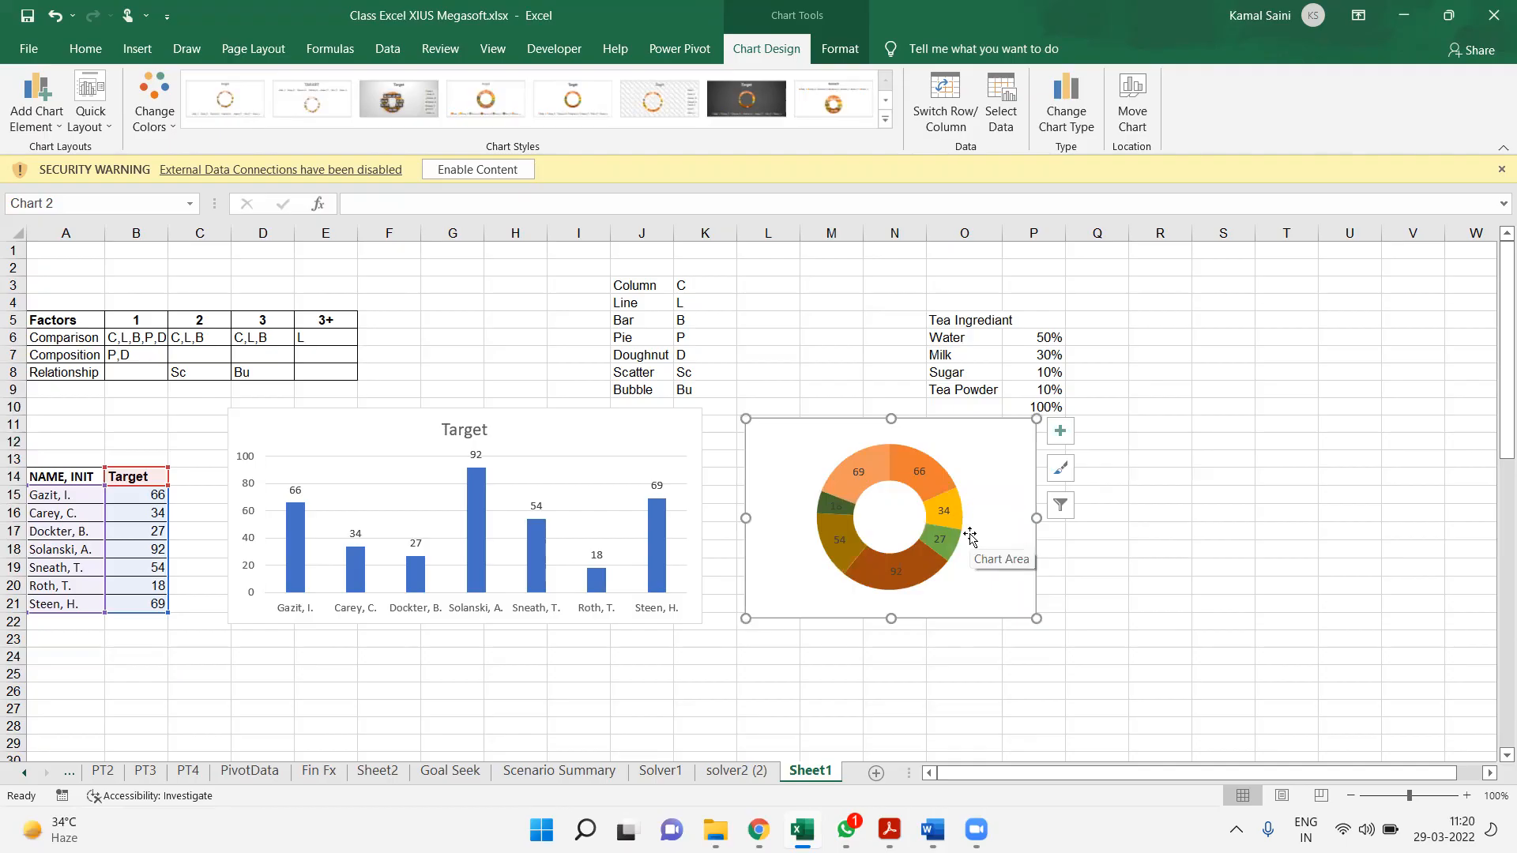
Try showing a legend on the doughnut chart, and remove it again
left_click(1061, 429)
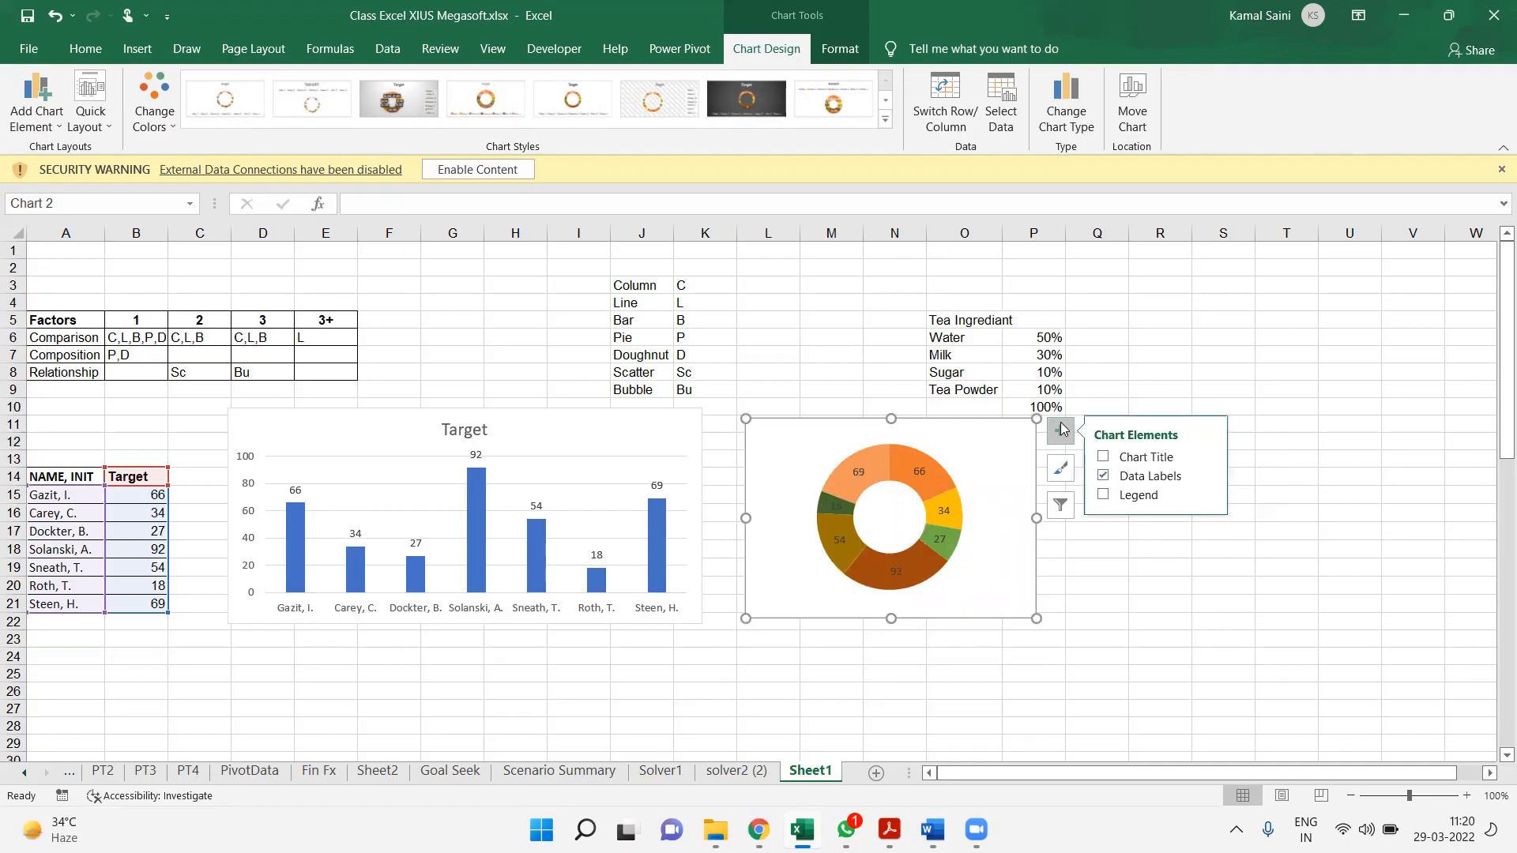
left_click(1104, 496)
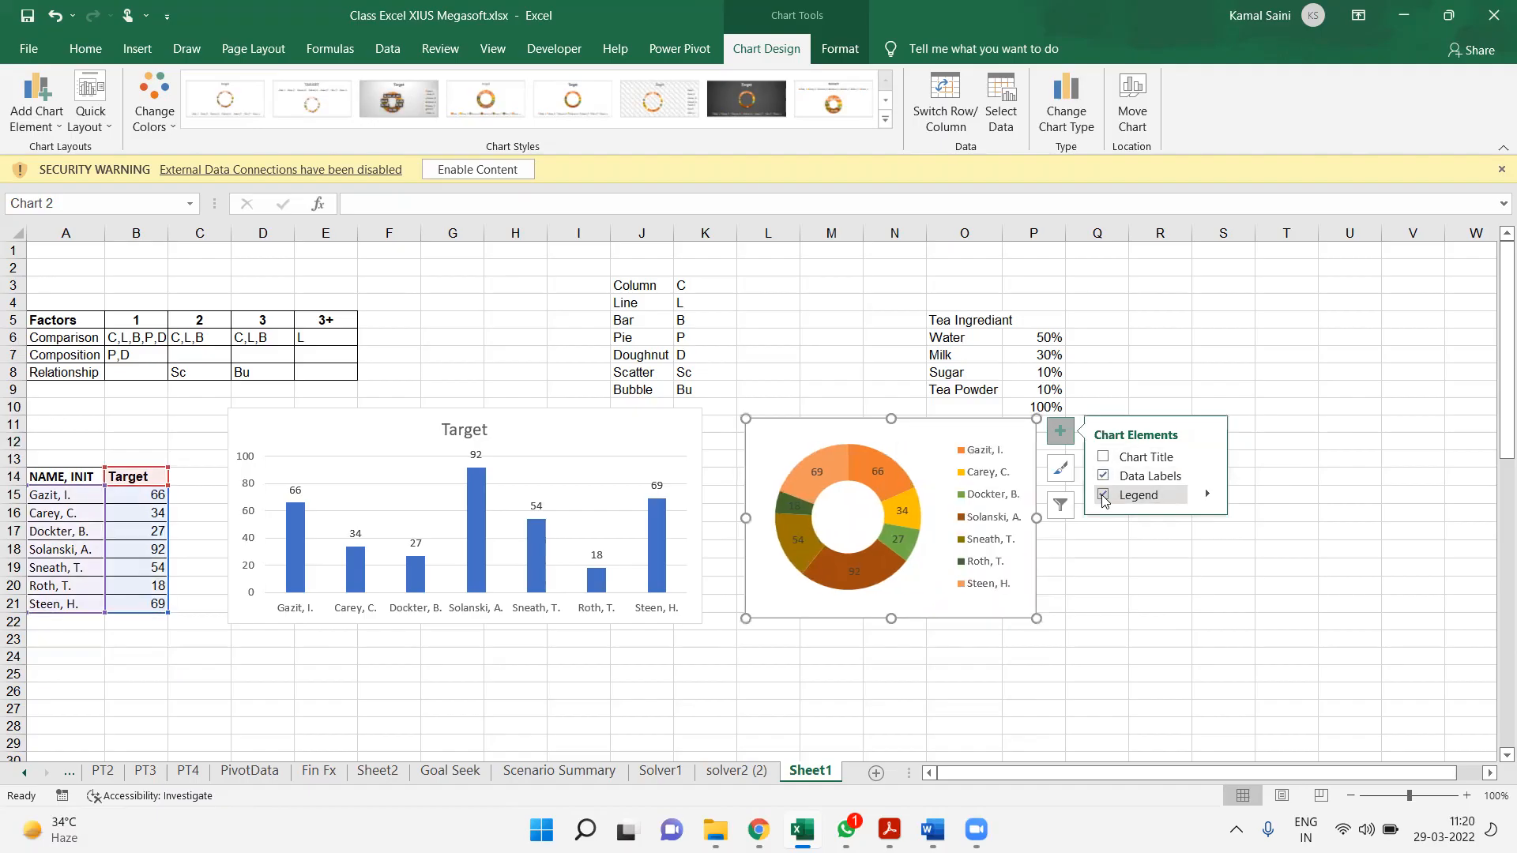
left_click(1104, 496)
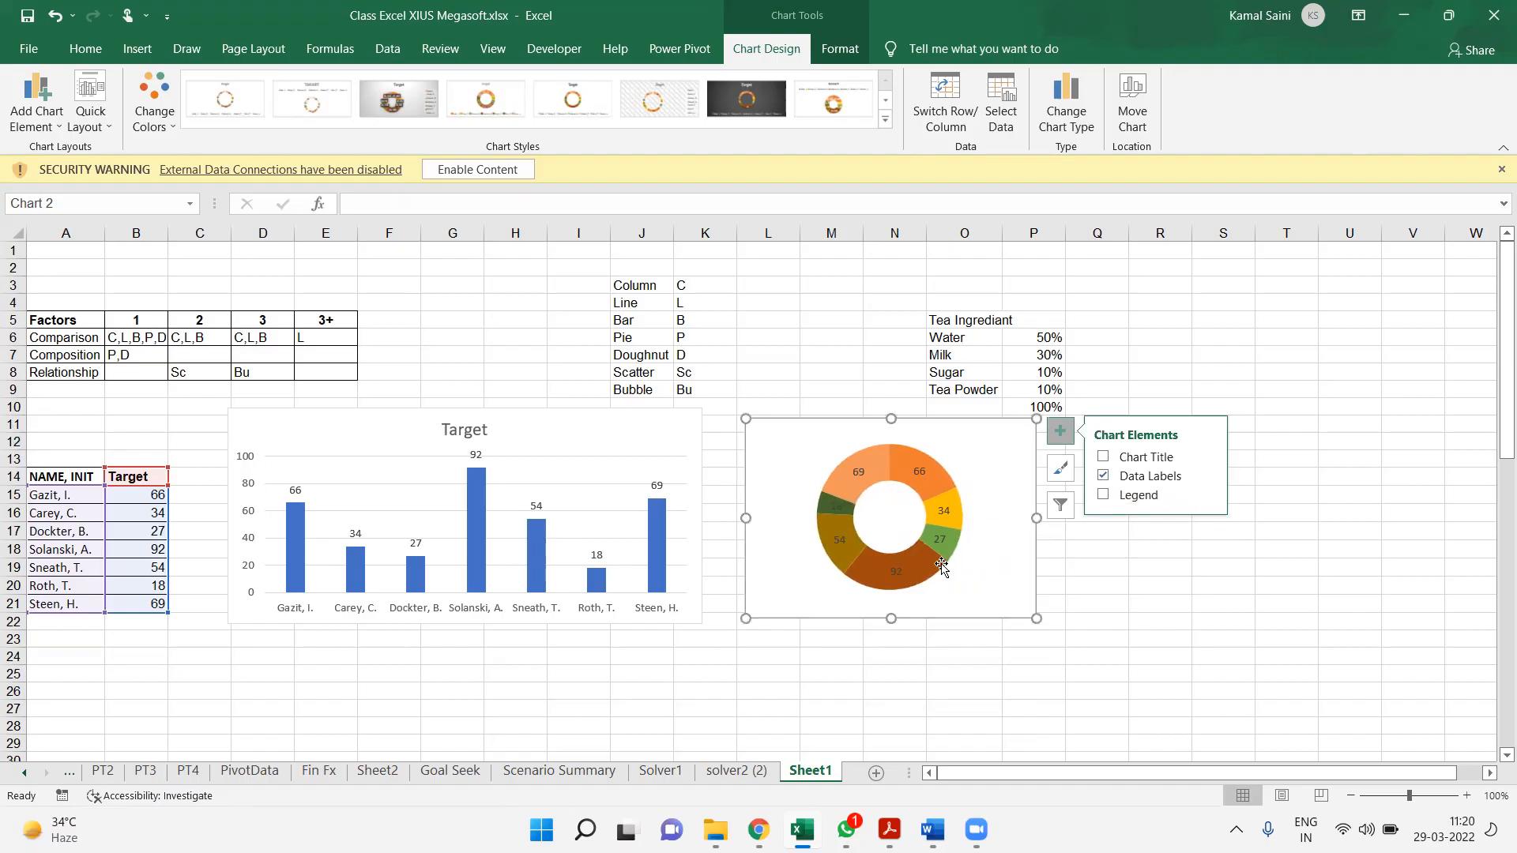
Enlarge the doughnut chart in both width and height
left_click_drag(1035, 618, 1079, 685)
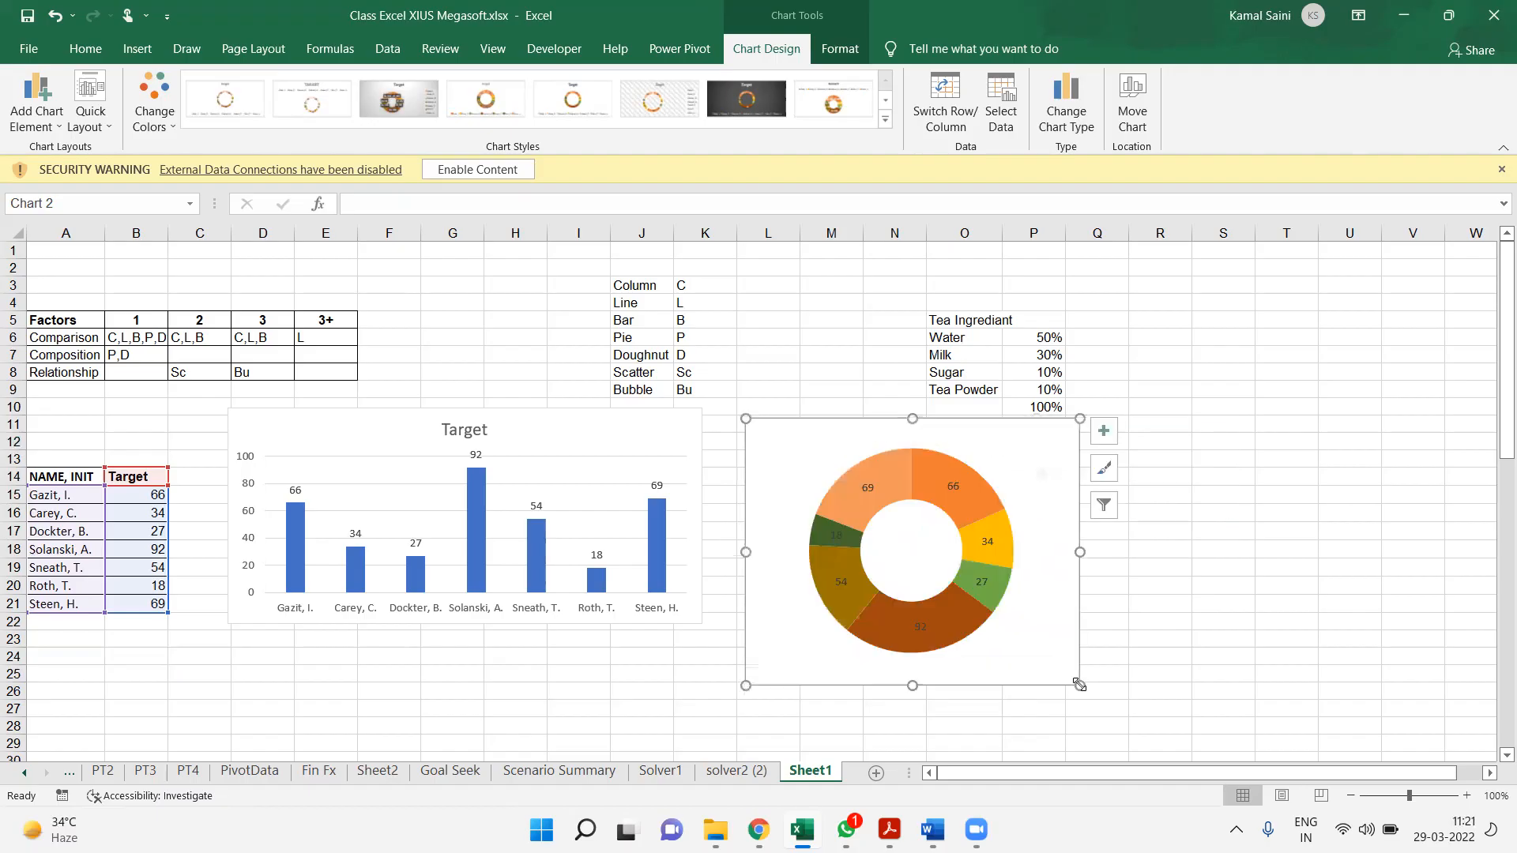
Add category names to the doughnut chart's data labels
left_click(962, 489)
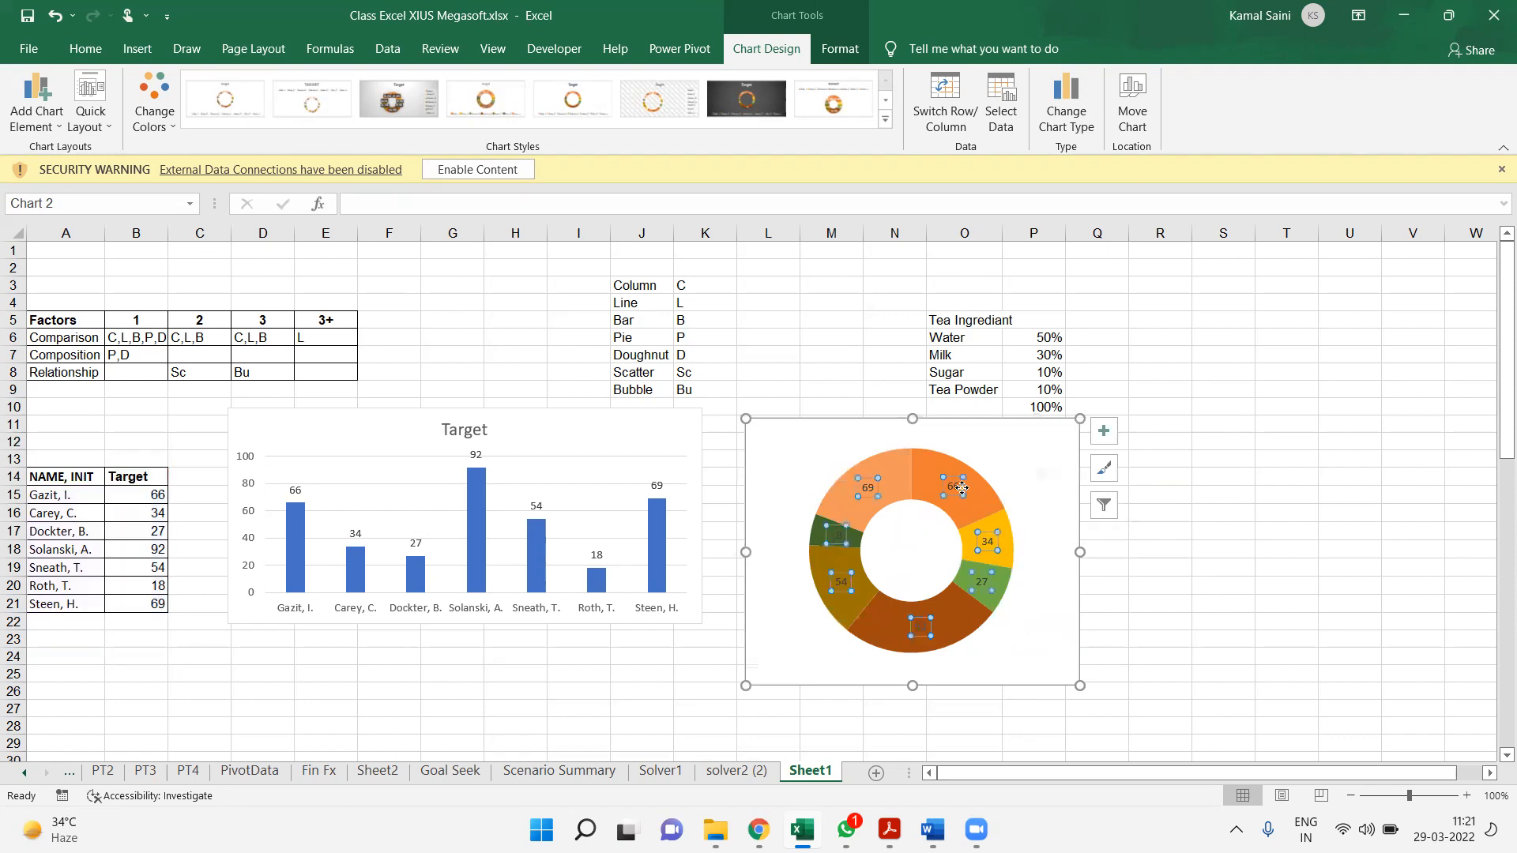
right_click(961, 489)
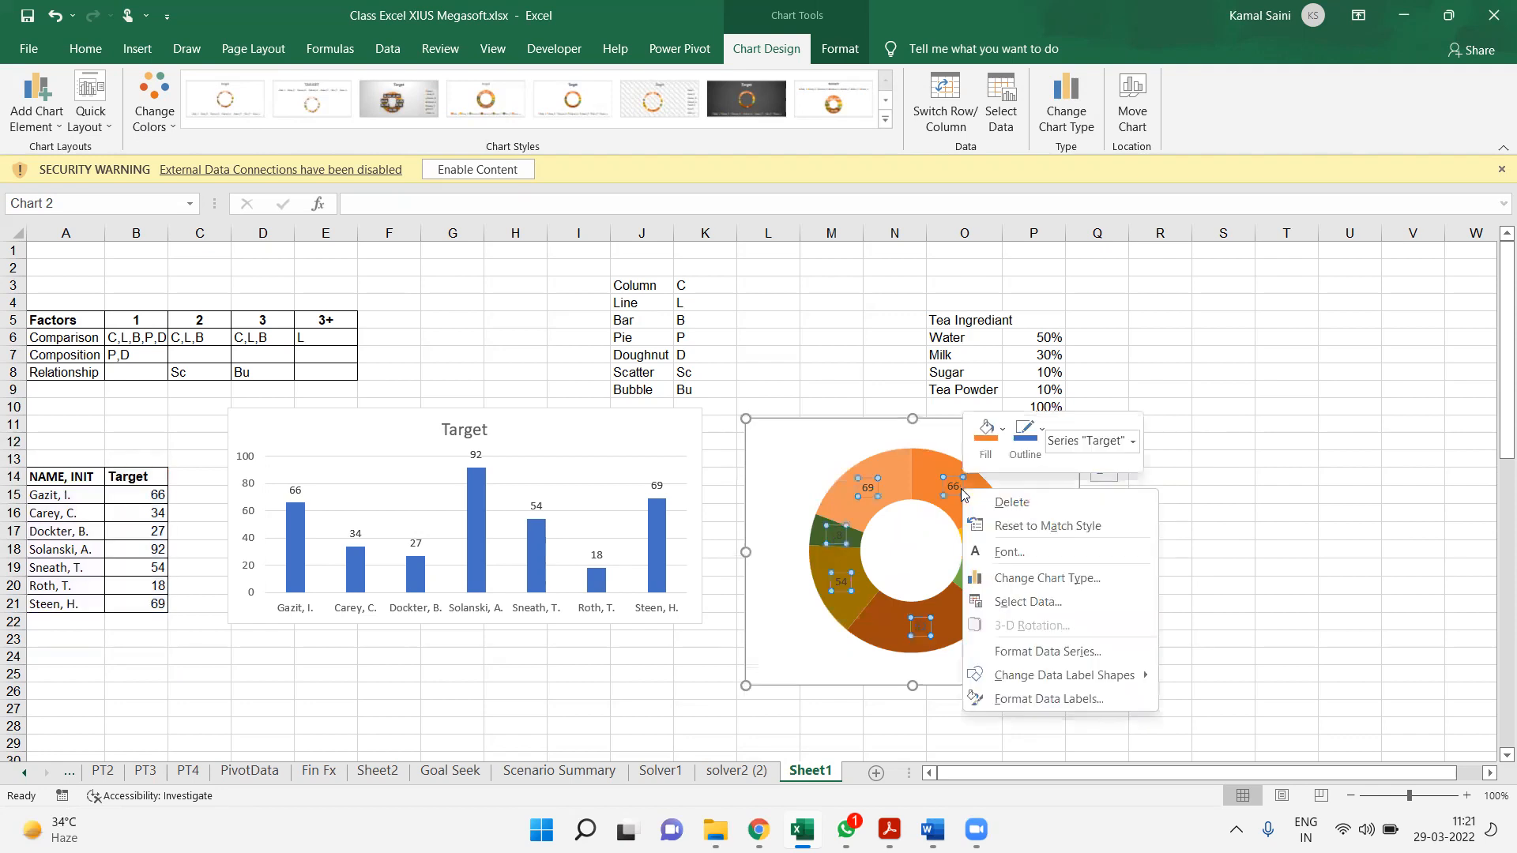
left_click(1050, 699)
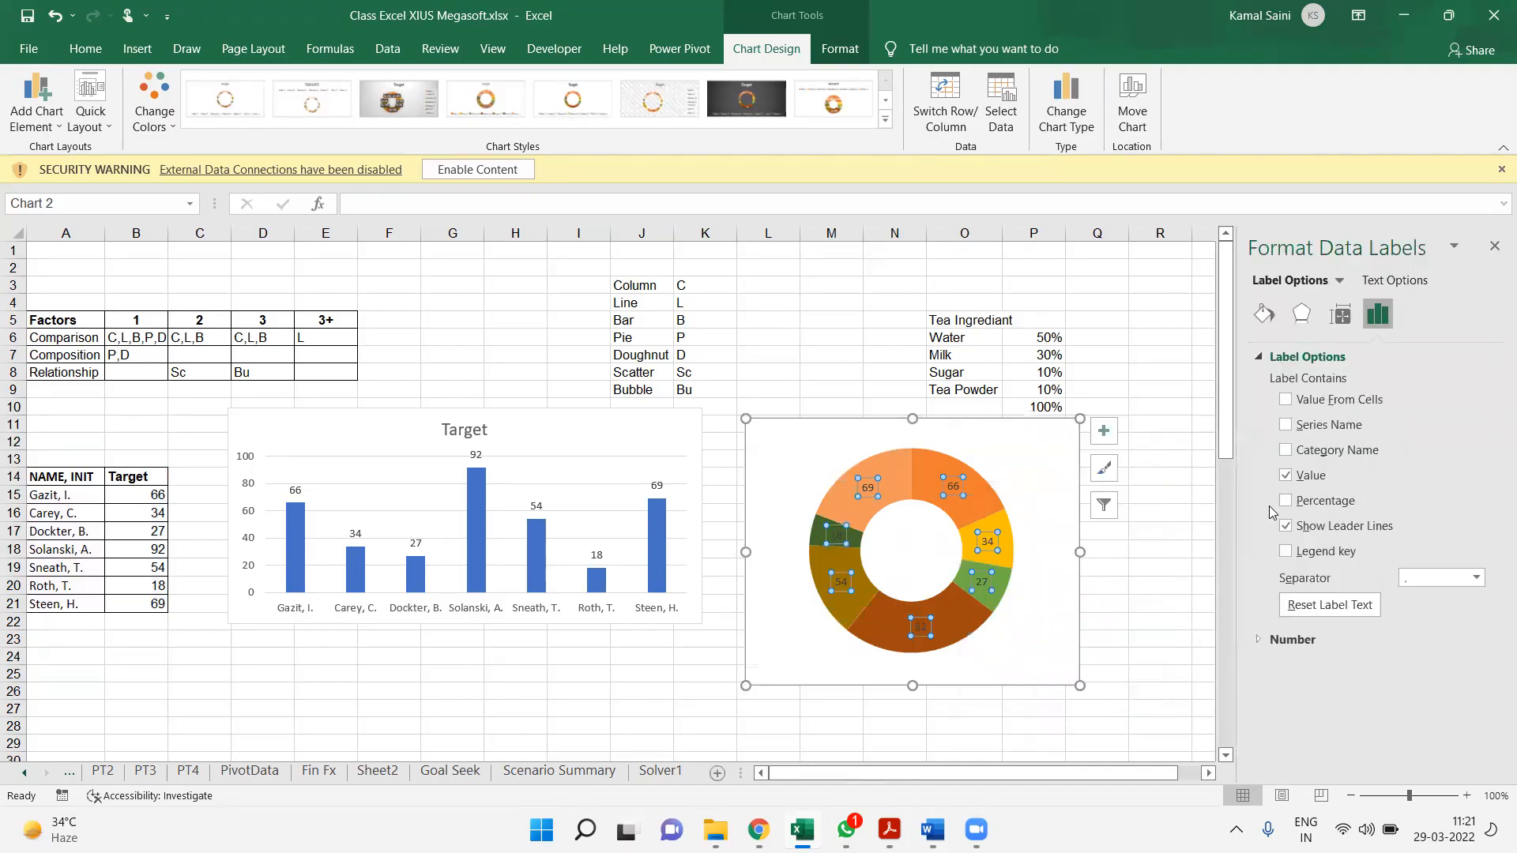
left_click(1286, 450)
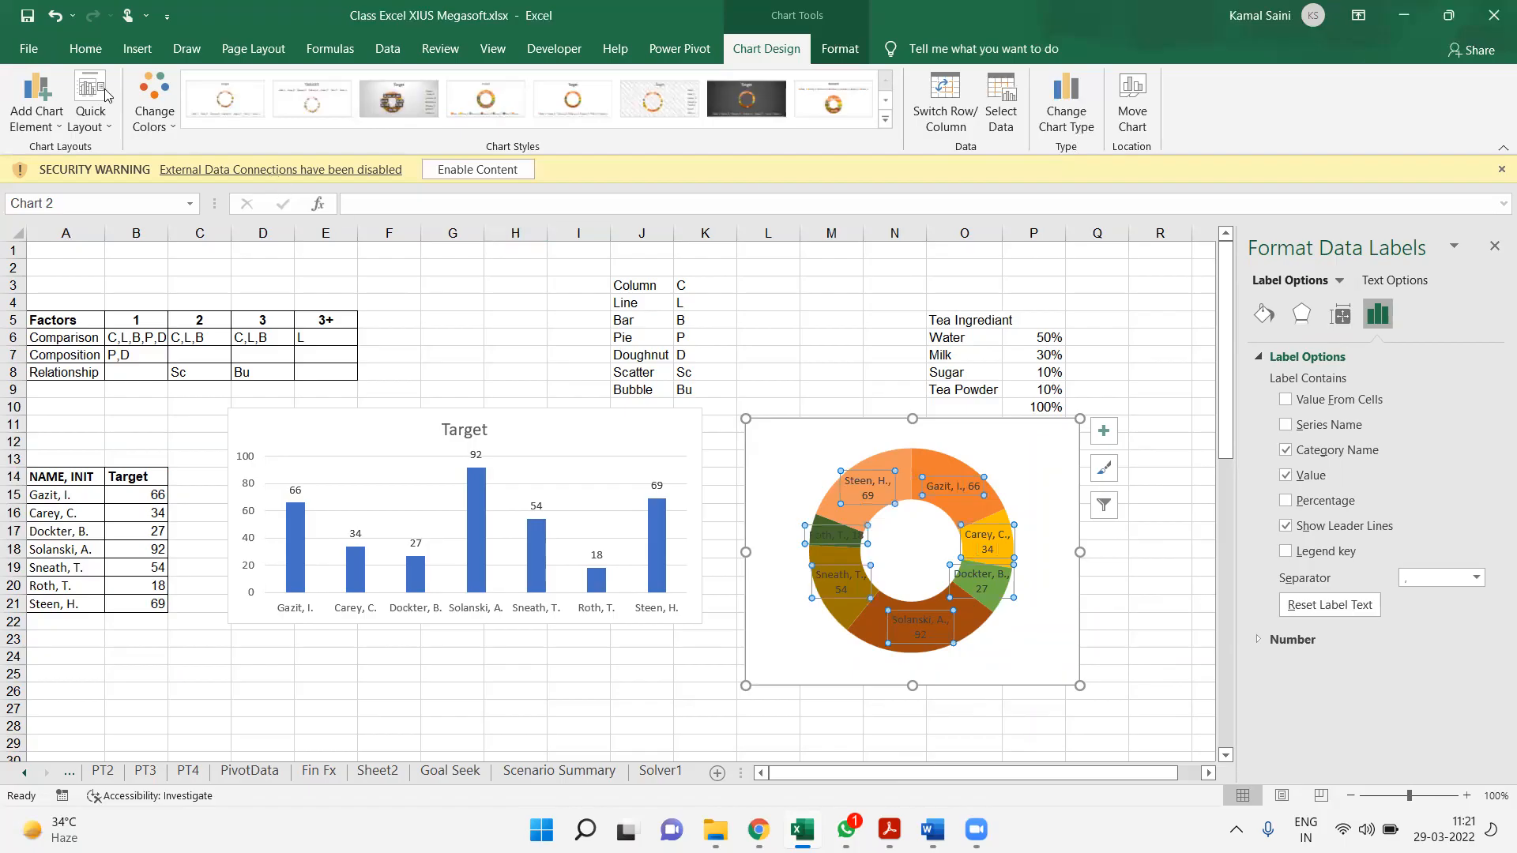
Change the doughnut chart's data label text to white
left_click(97, 45)
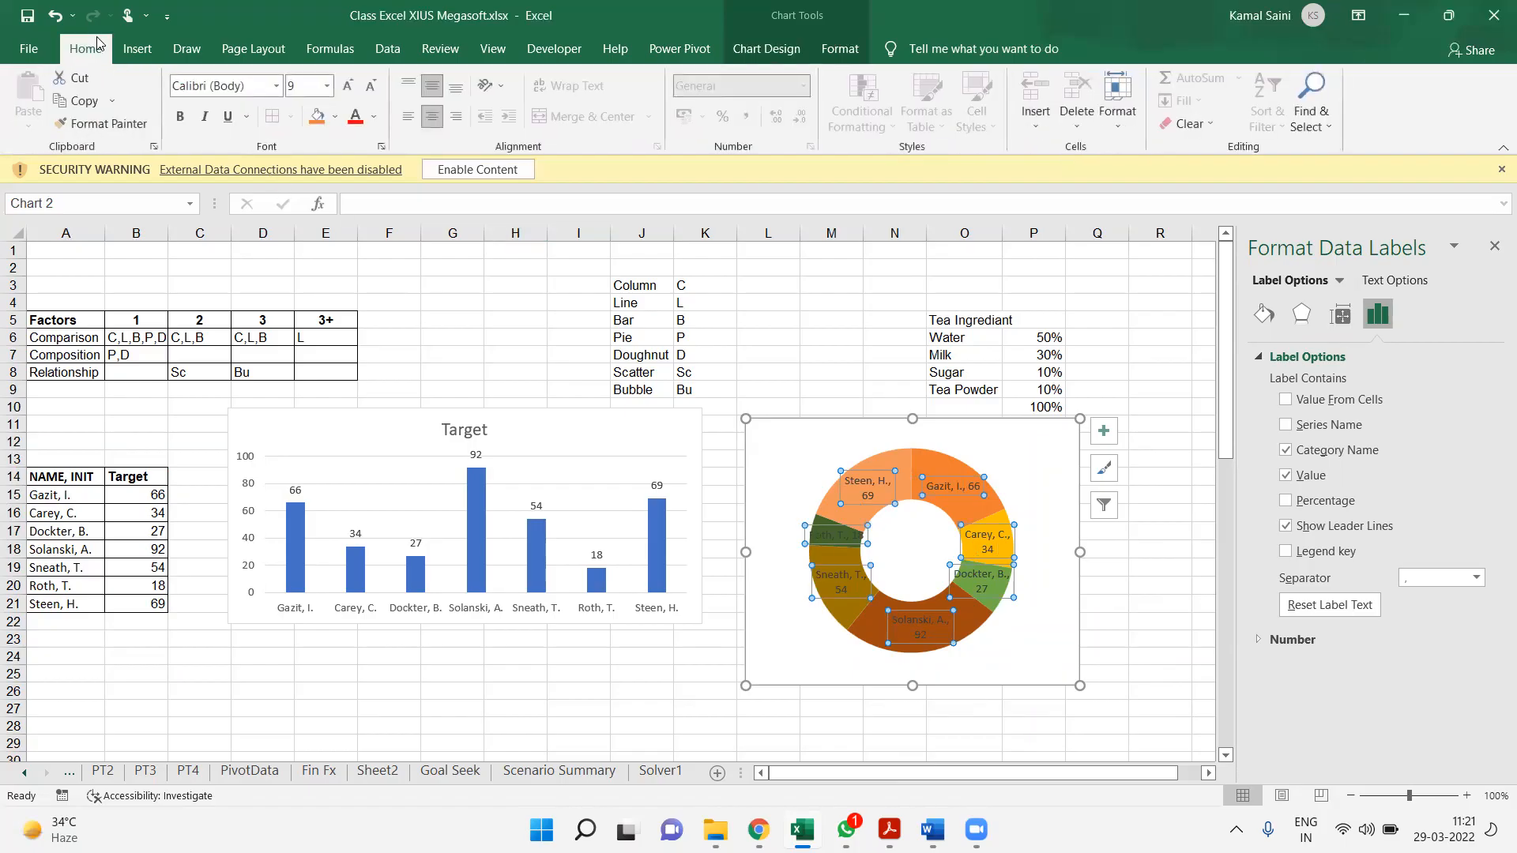
left_click(374, 117)
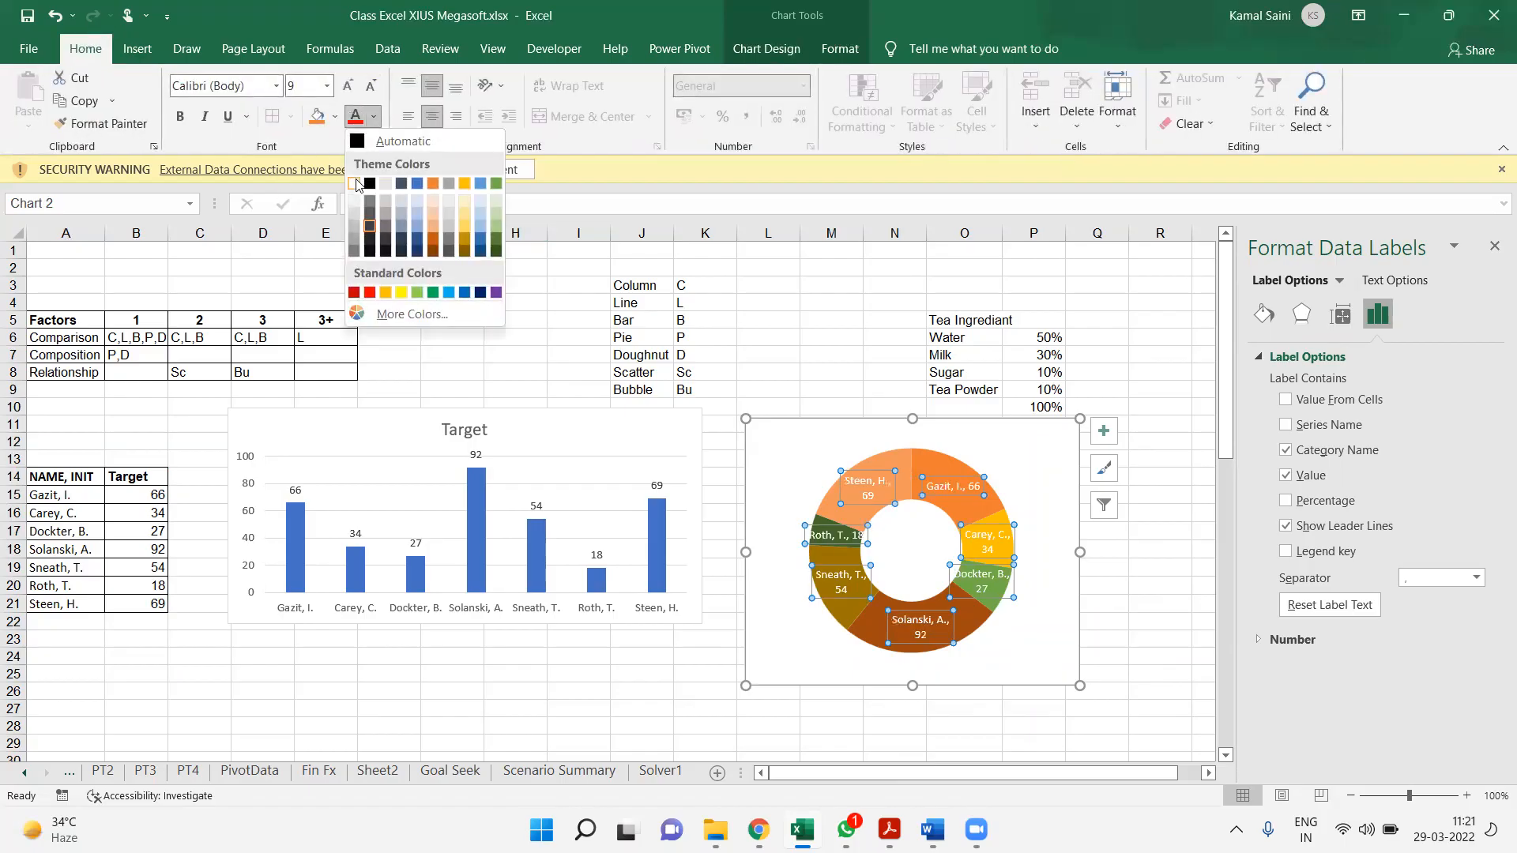
left_click(355, 184)
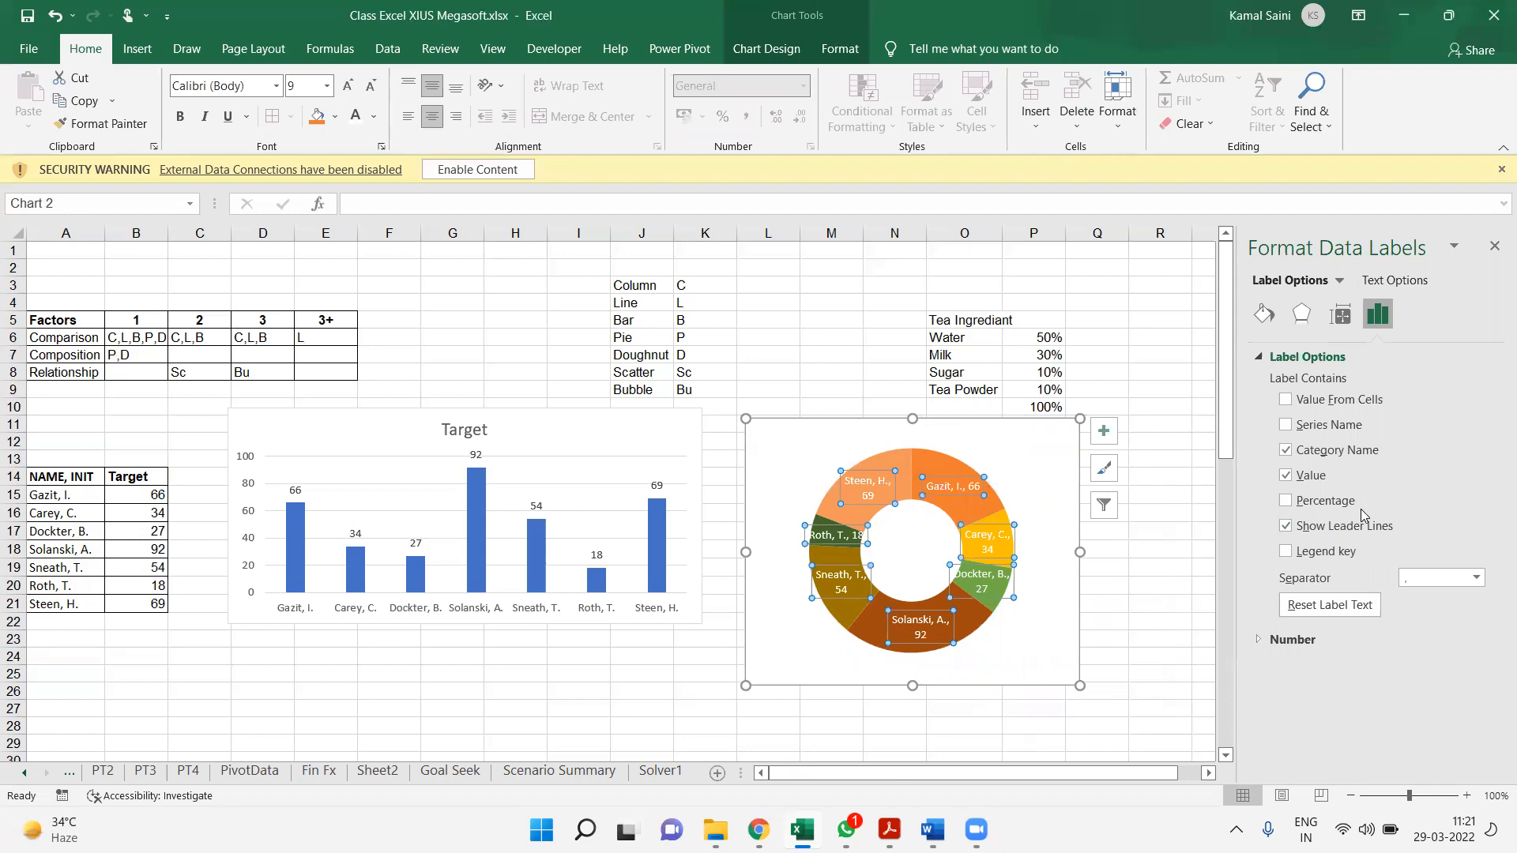
Show percentages instead of values in the doughnut labels, and shift the chart slightly up towards the column chart
left_click(1286, 500)
left_click(1297, 480)
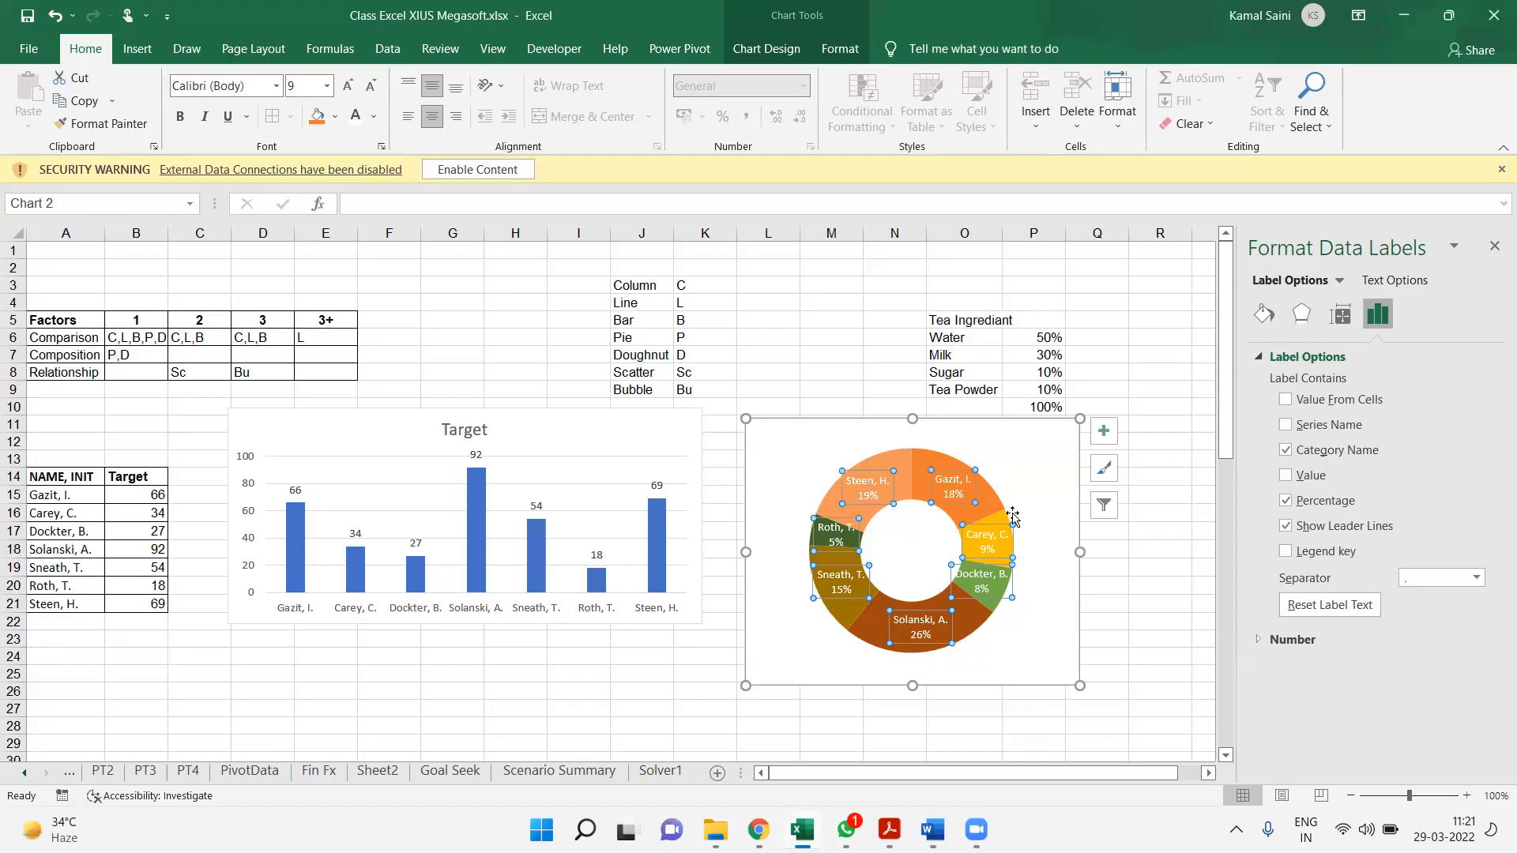
left_click(1022, 475)
mouse_move(1048, 449)
left_mouse_down()
mouse_move(1026, 410)
mouse_move(1029, 430)
left_mouse_up()
left_click(1151, 508)
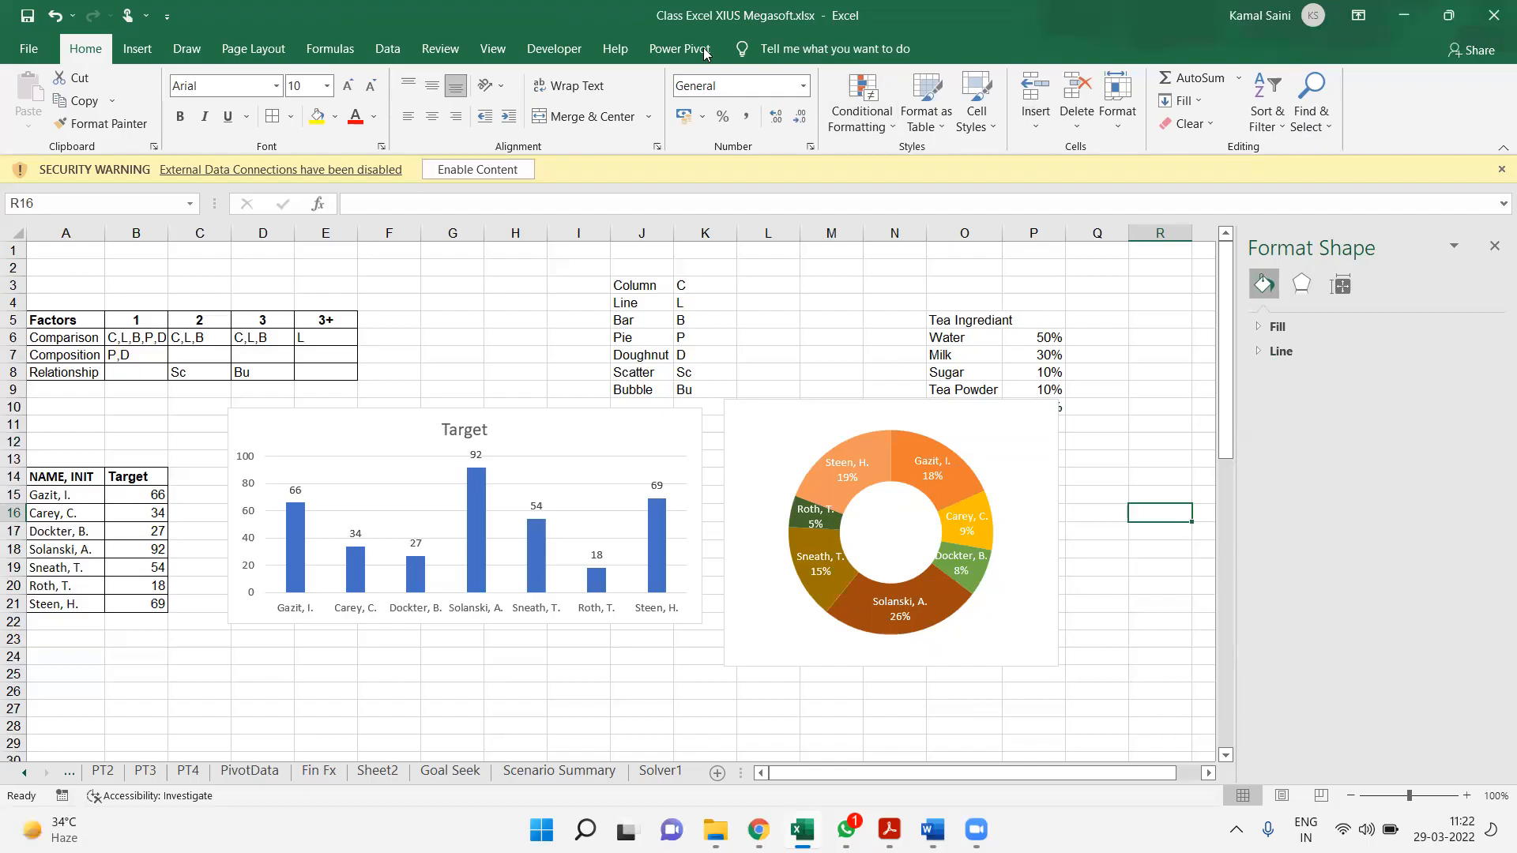
left_click_drag(48, 478, 124, 604)
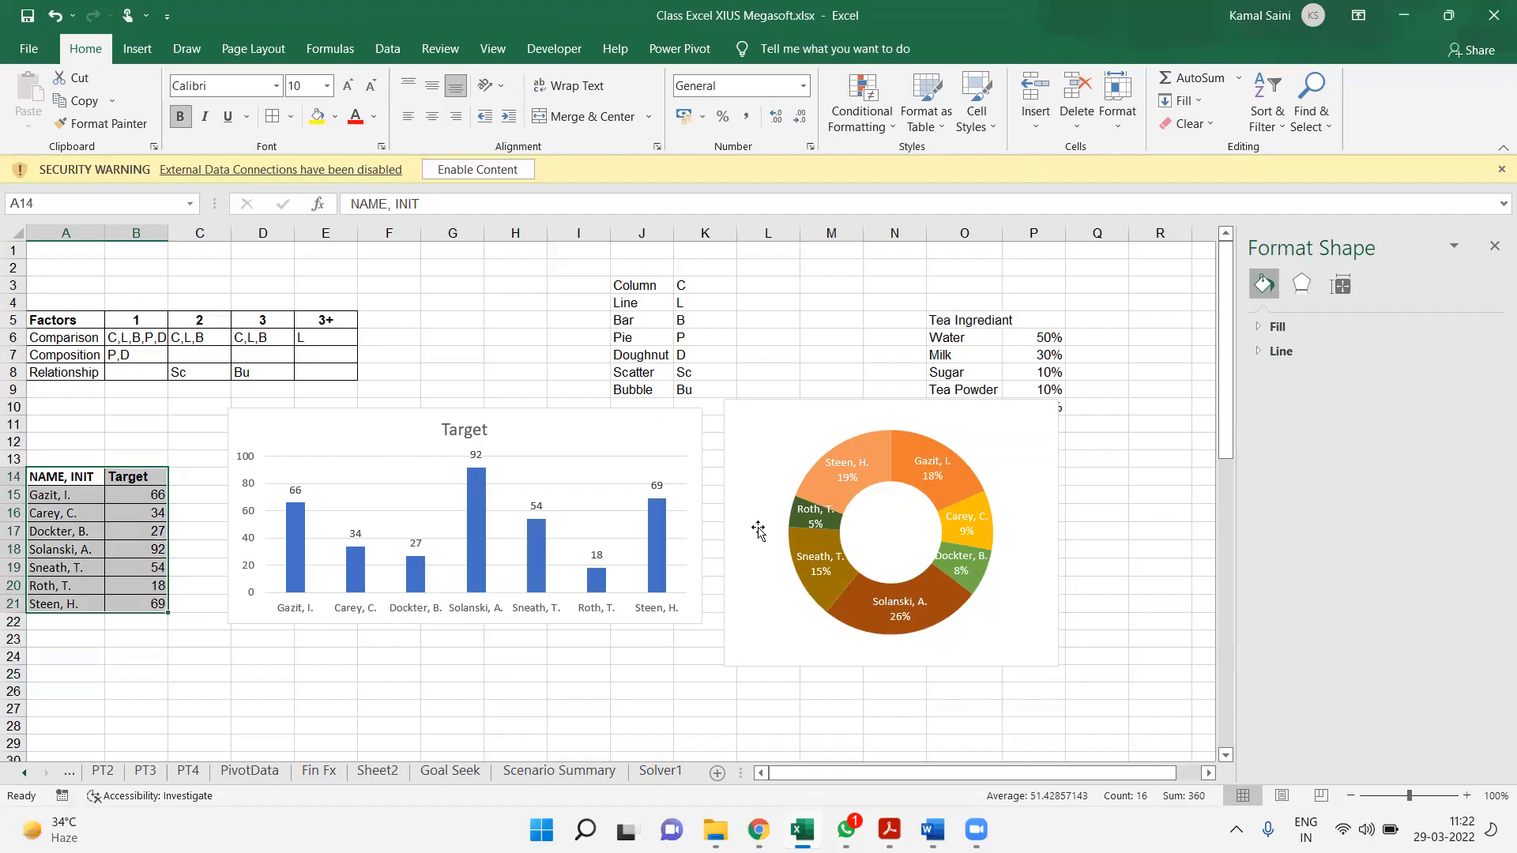
left_click(678, 444)
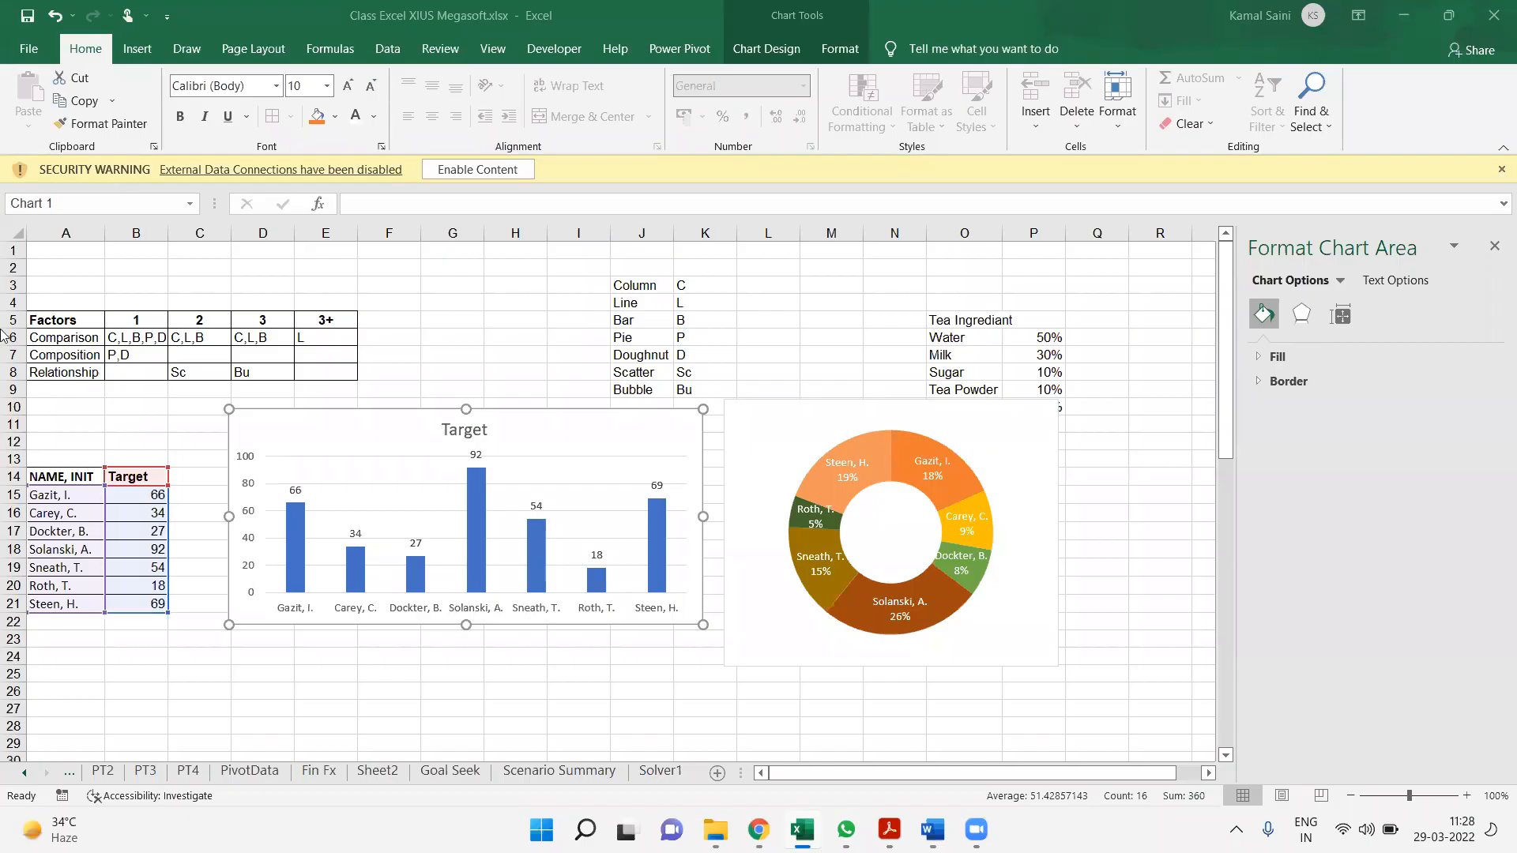
left_click(176, 497)
left_click(92, 481)
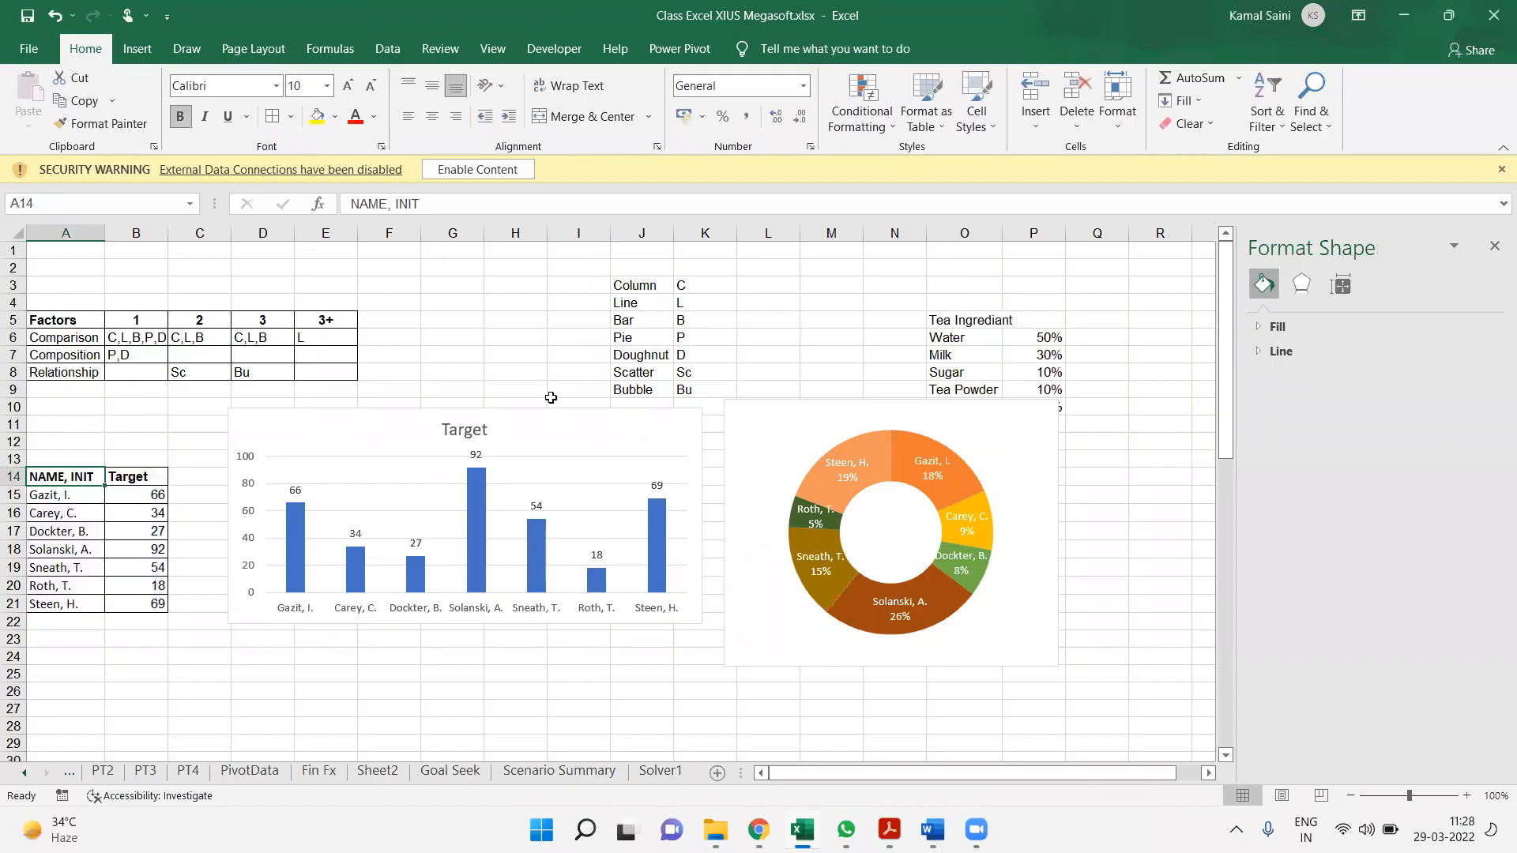
left_click(1033, 460)
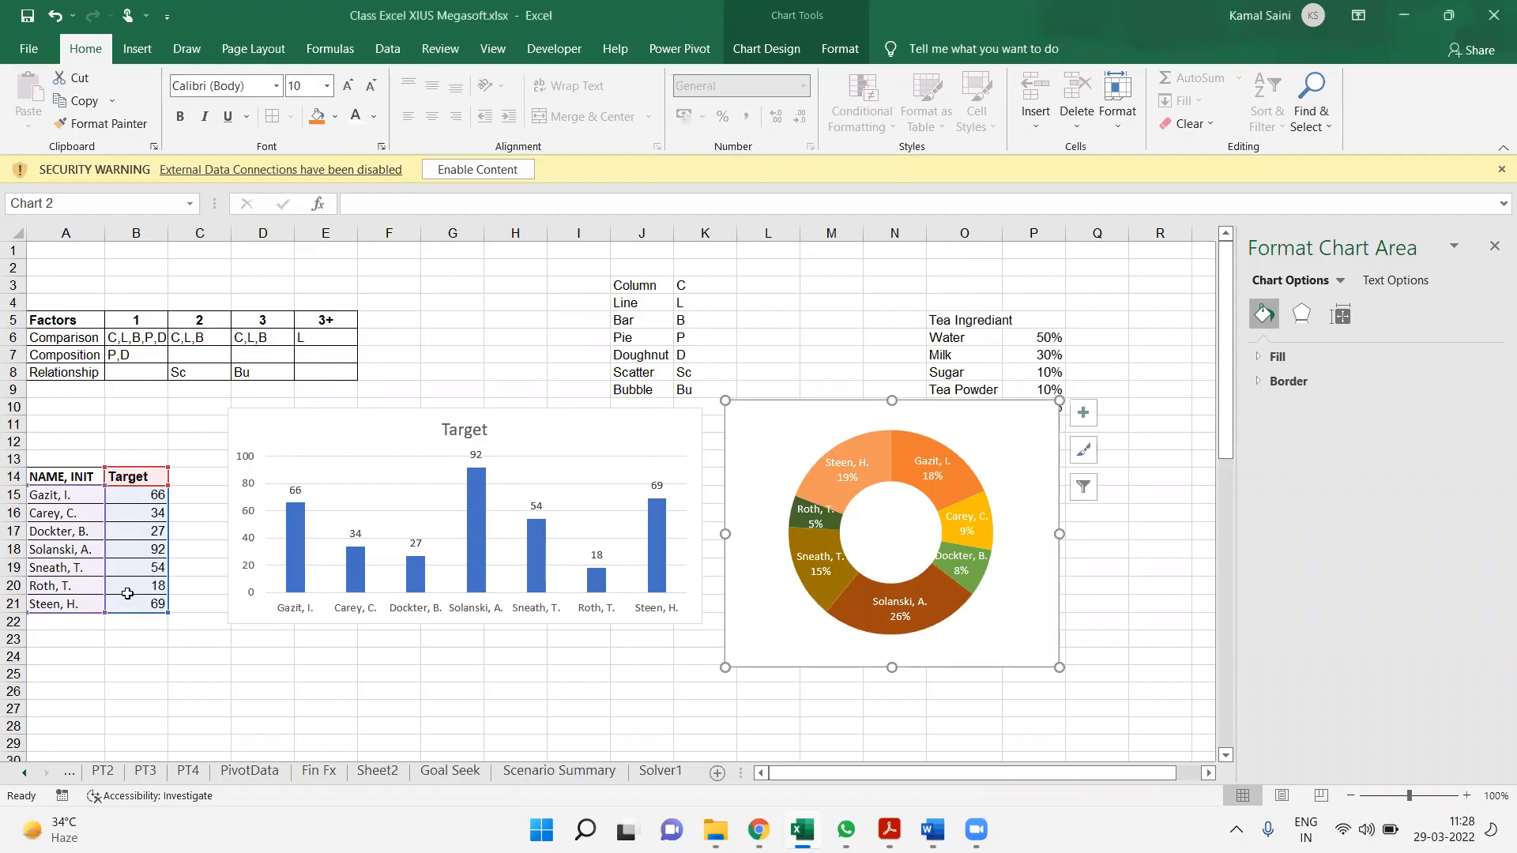
left_click(70, 587)
Move the table with Yr 2018 and Yr 2019 columns from A38:C45 up to A26
left_click_drag(63, 477, 143, 607)
key("ctrl+Down")
key("ctrl+Down")
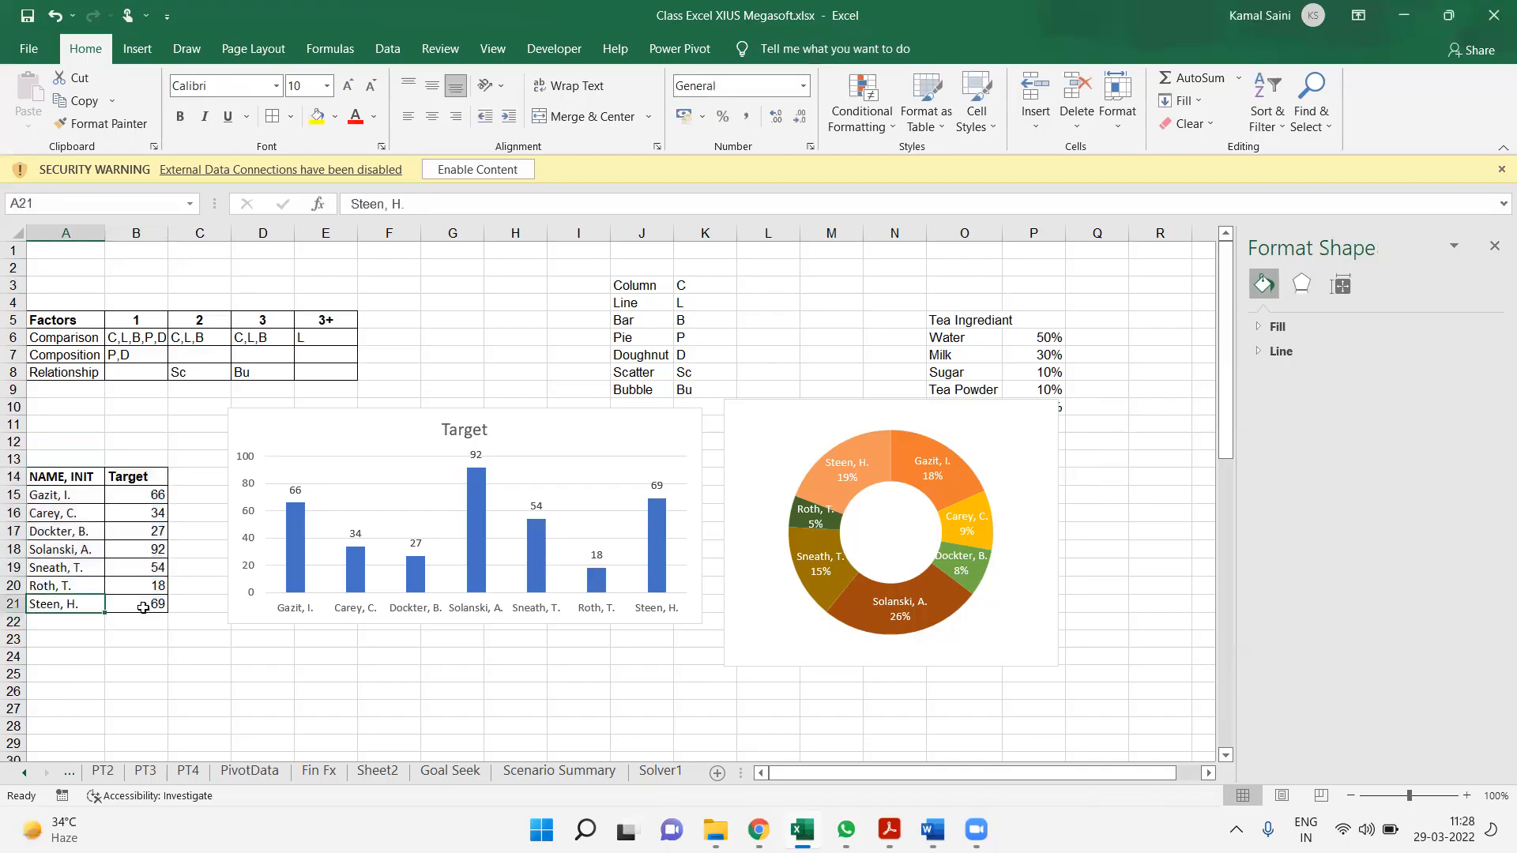
key("ctrl+shift+Down")
key("ctrl+shift+Right")
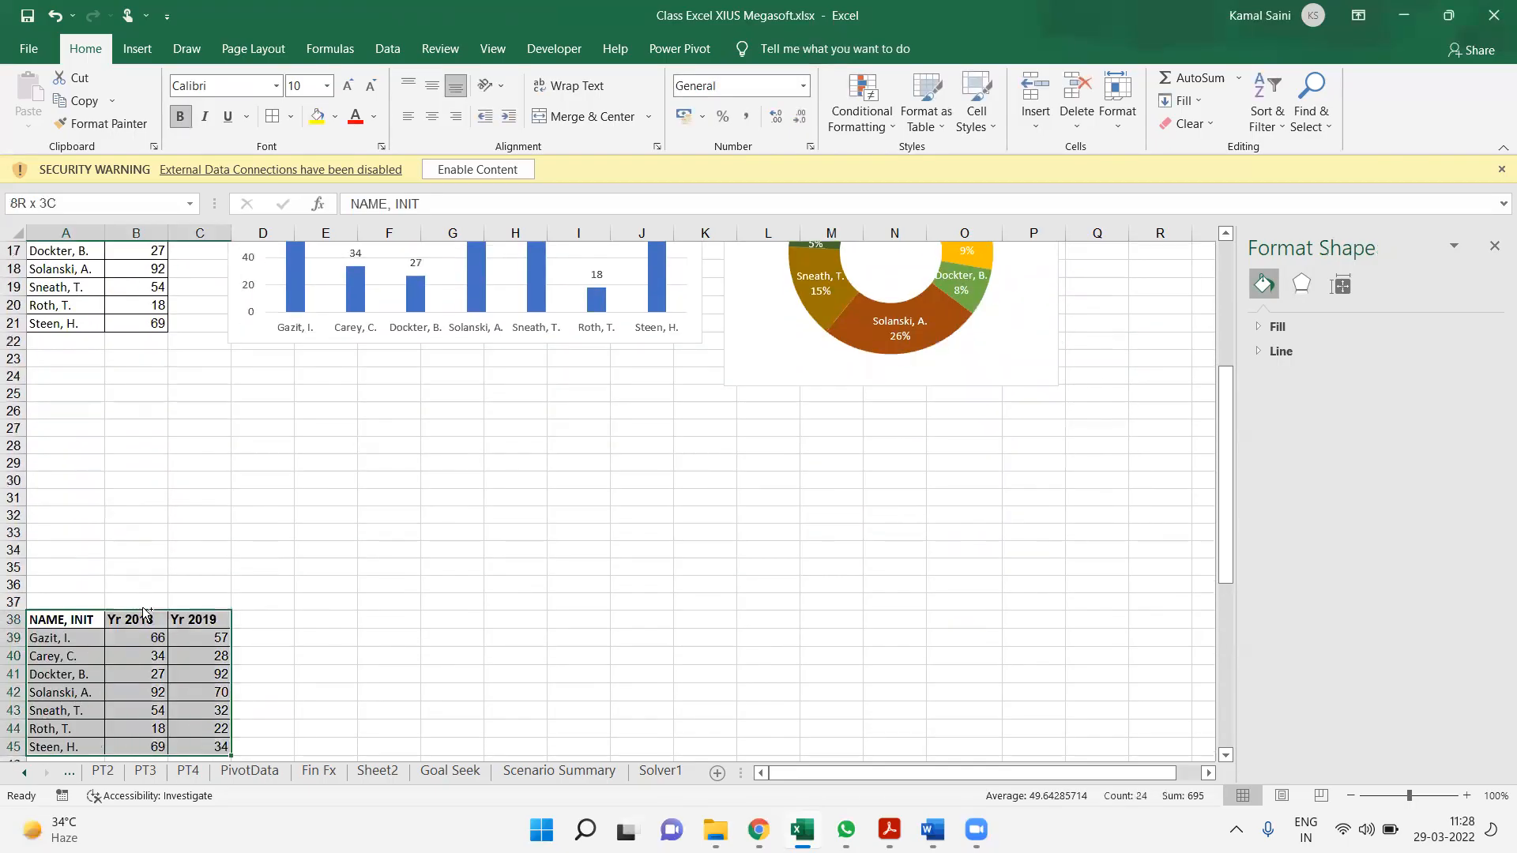
key("ctrl+c")
key("Up")
key("Up")
key("Up")
key("Up")
key("Up")
key("Up")
key("Up")
key("Up")
key("Up")
key("Up")
key("Up")
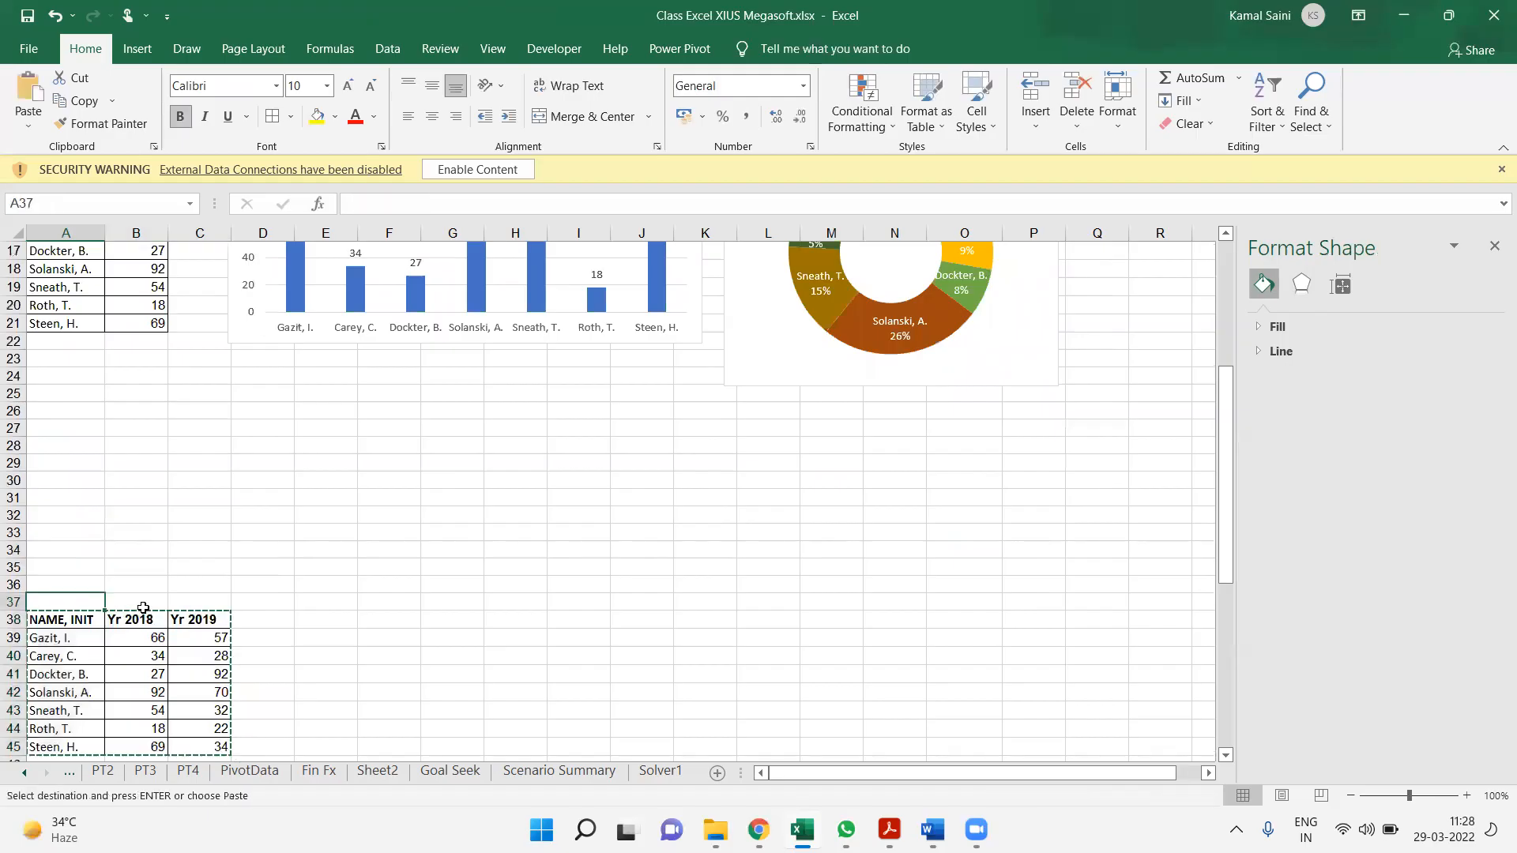
key("Up")
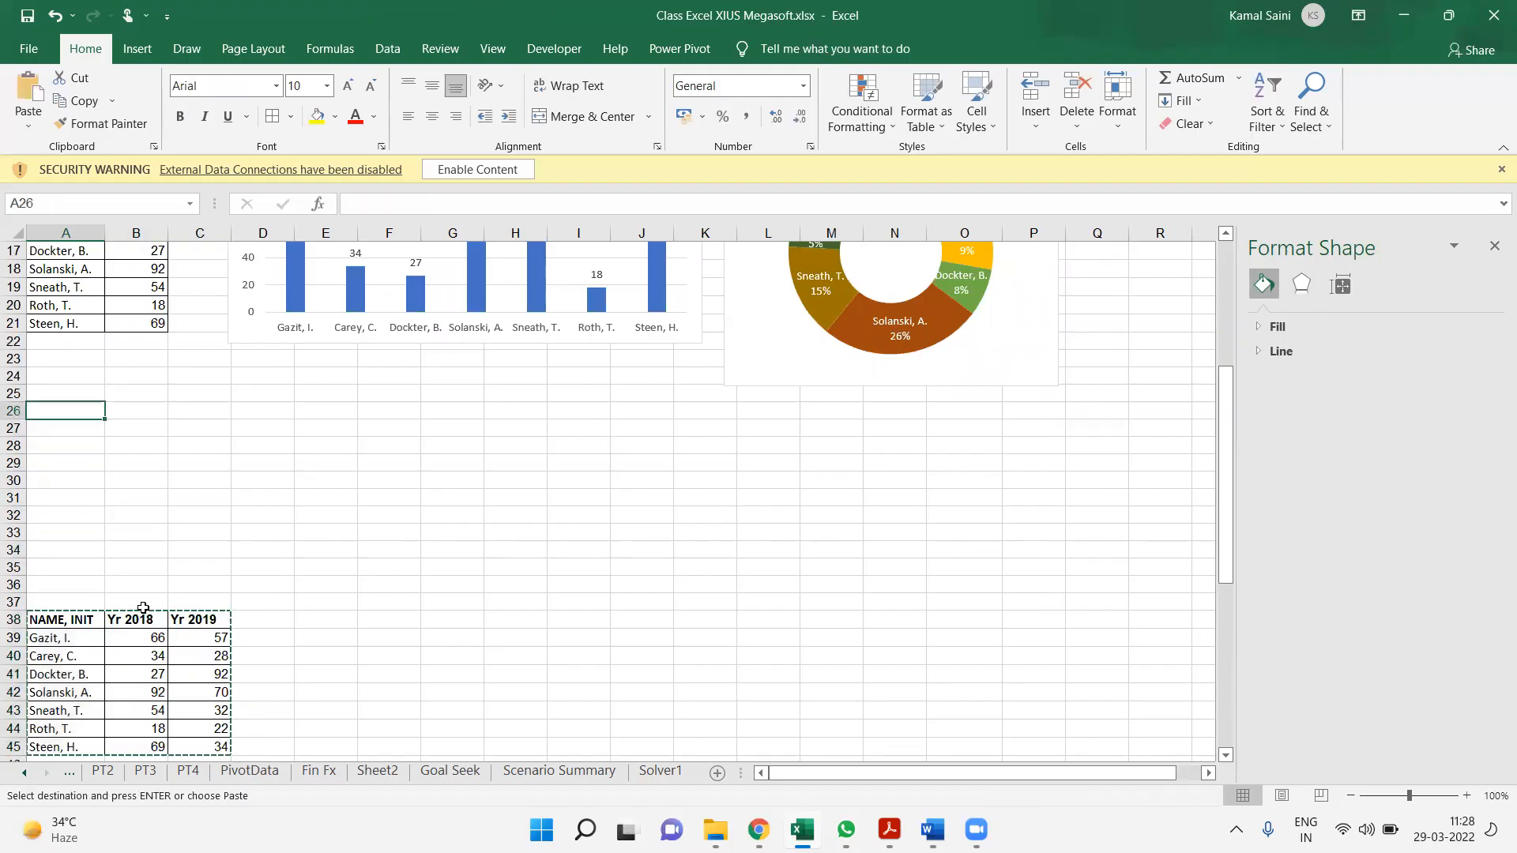
key("ctrl+v")
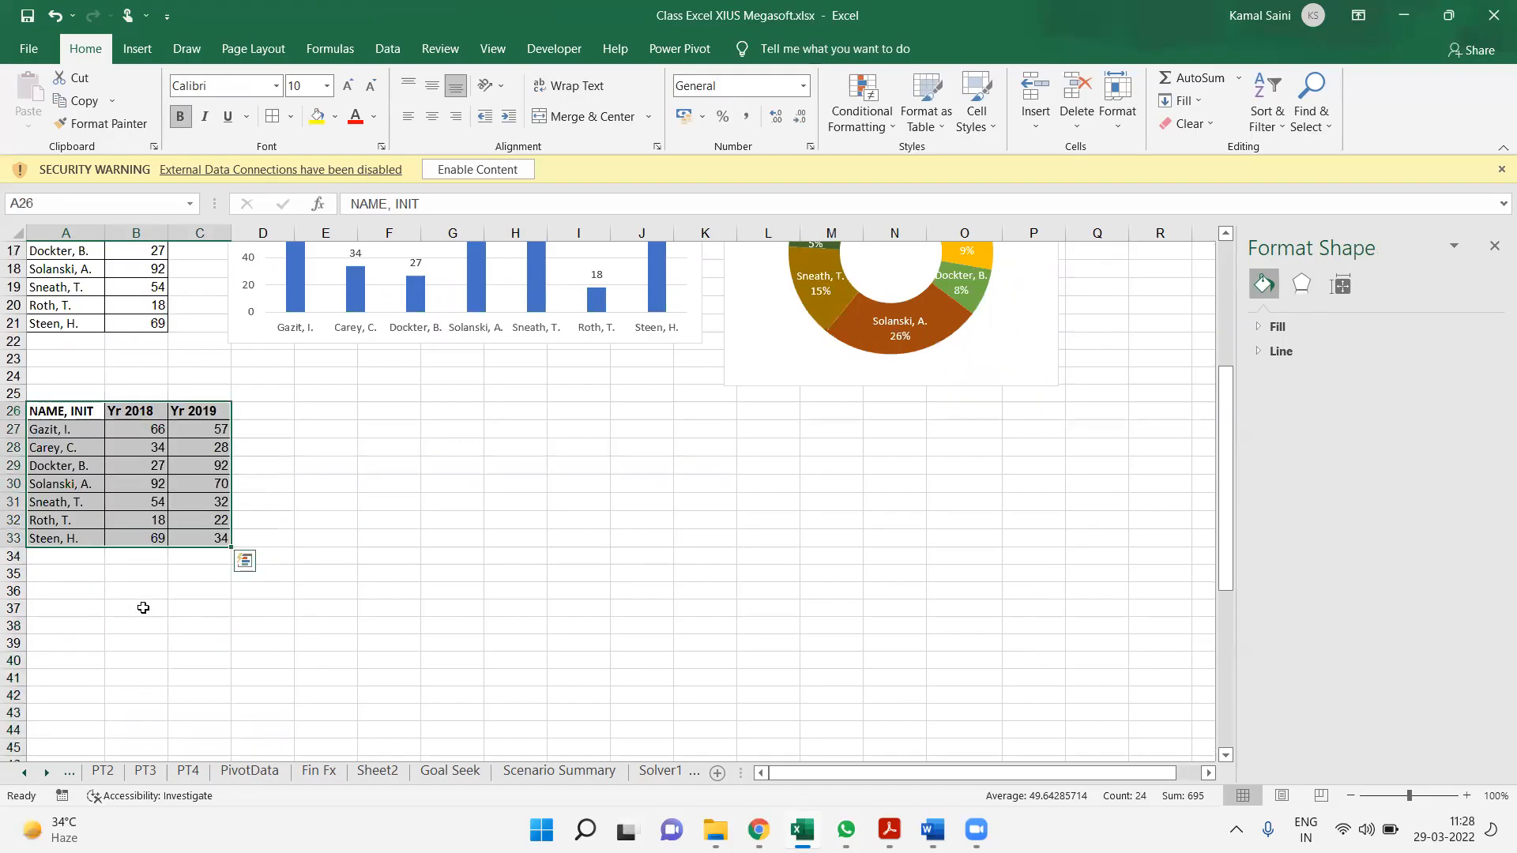
Insert a 2-D clustered column chart from the Yr 2018 and Yr 2019 table in A26:C33
left_click(301, 484)
left_click(171, 463)
key("ctrl+a")
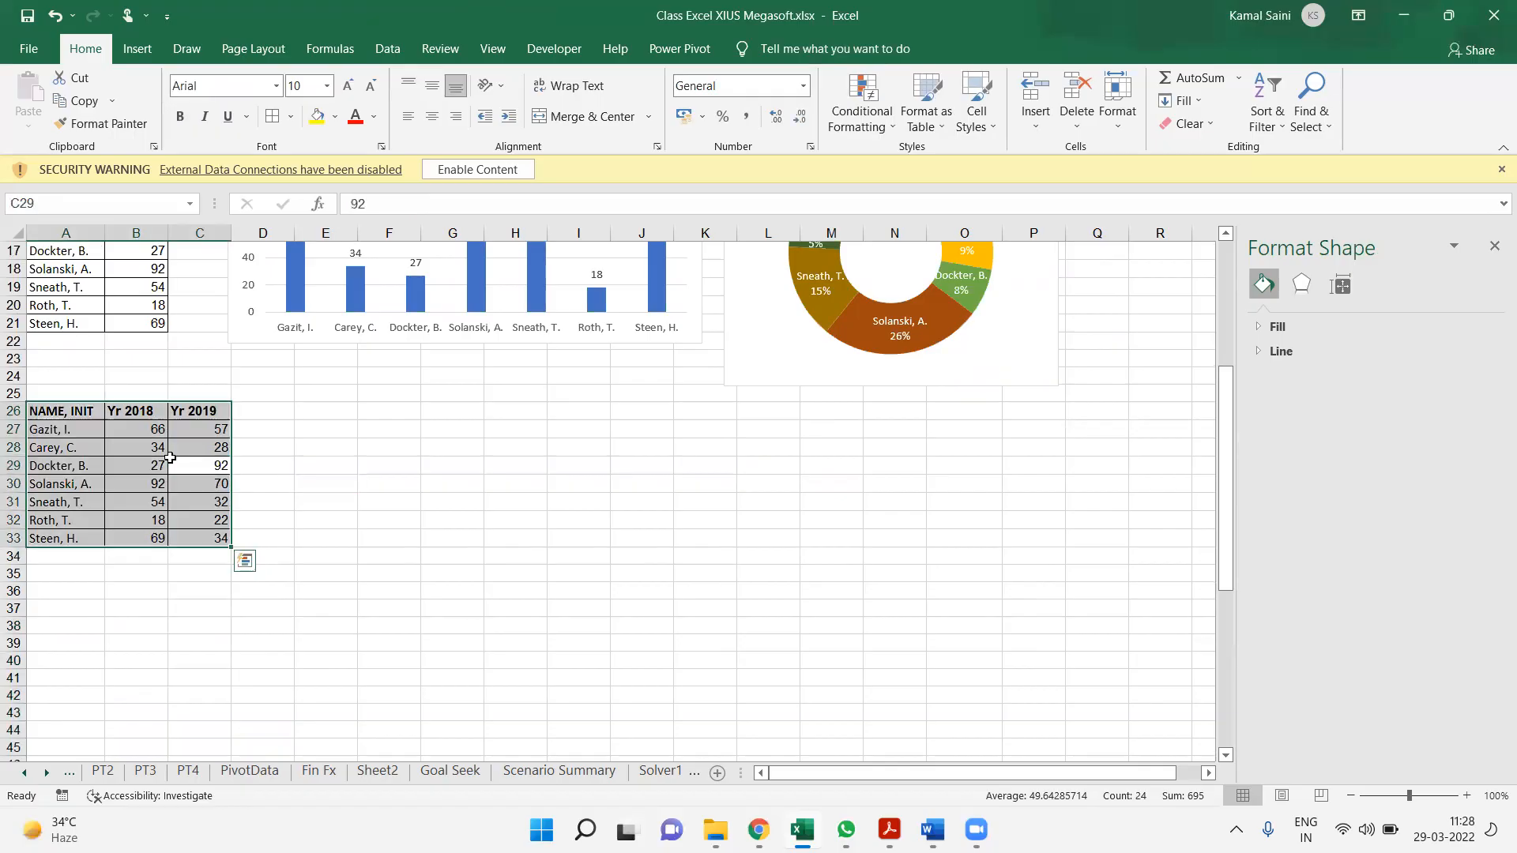
left_click(140, 49)
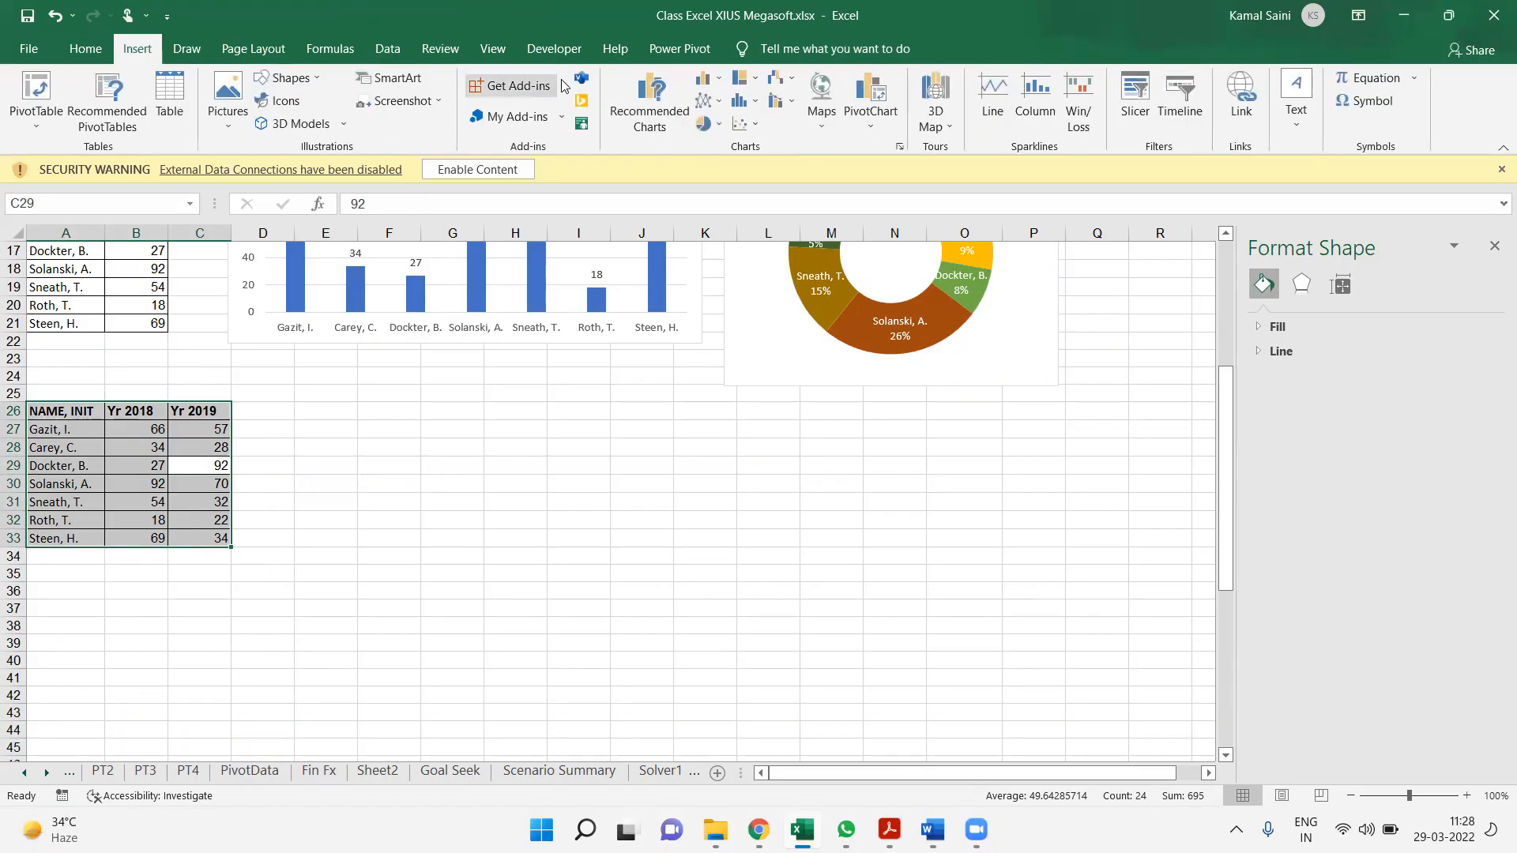
left_click(718, 82)
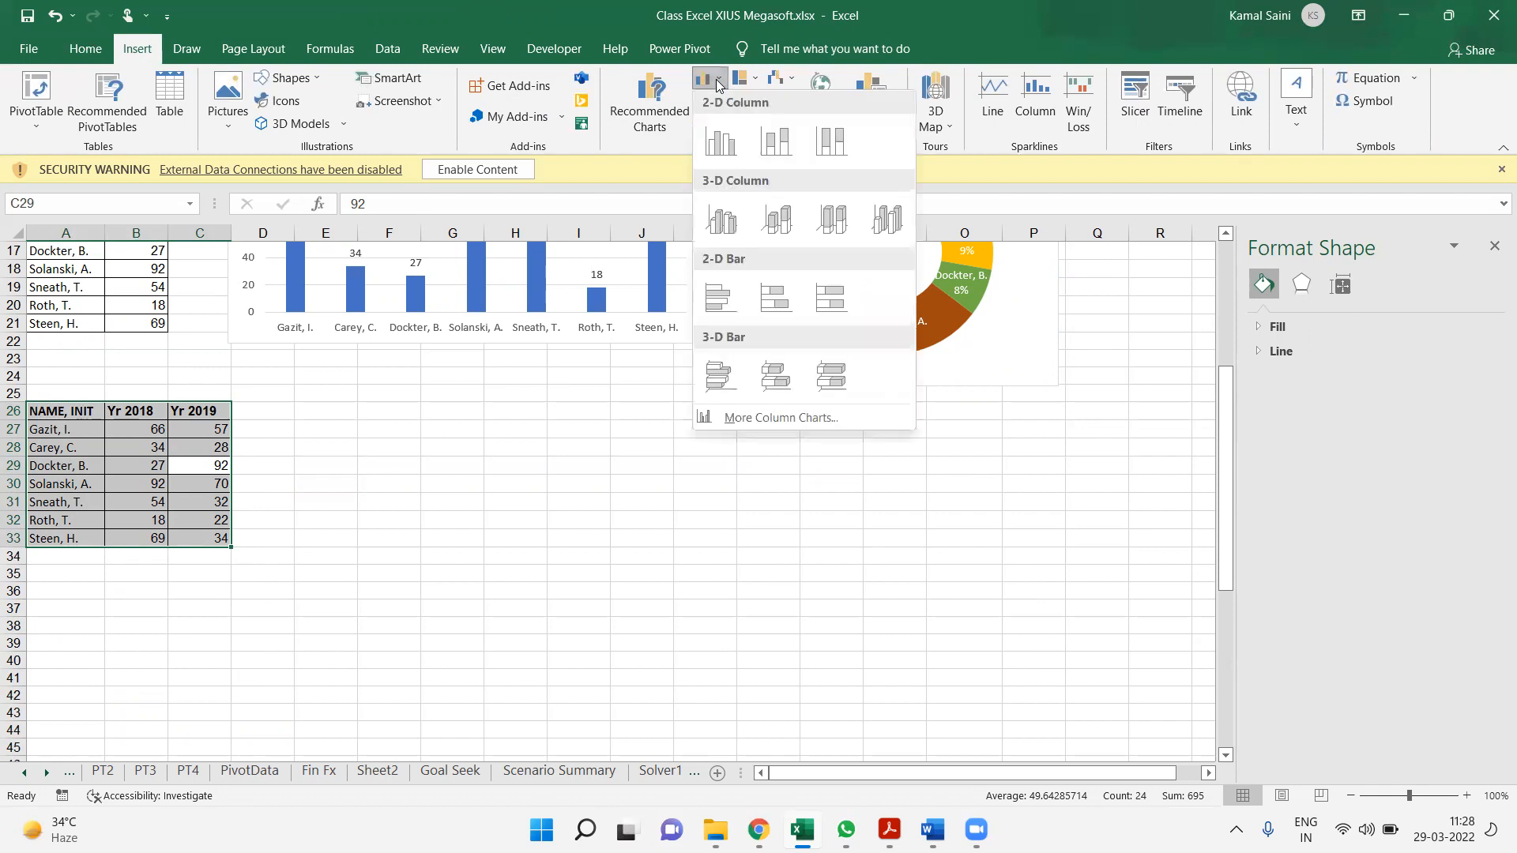
left_click(734, 143)
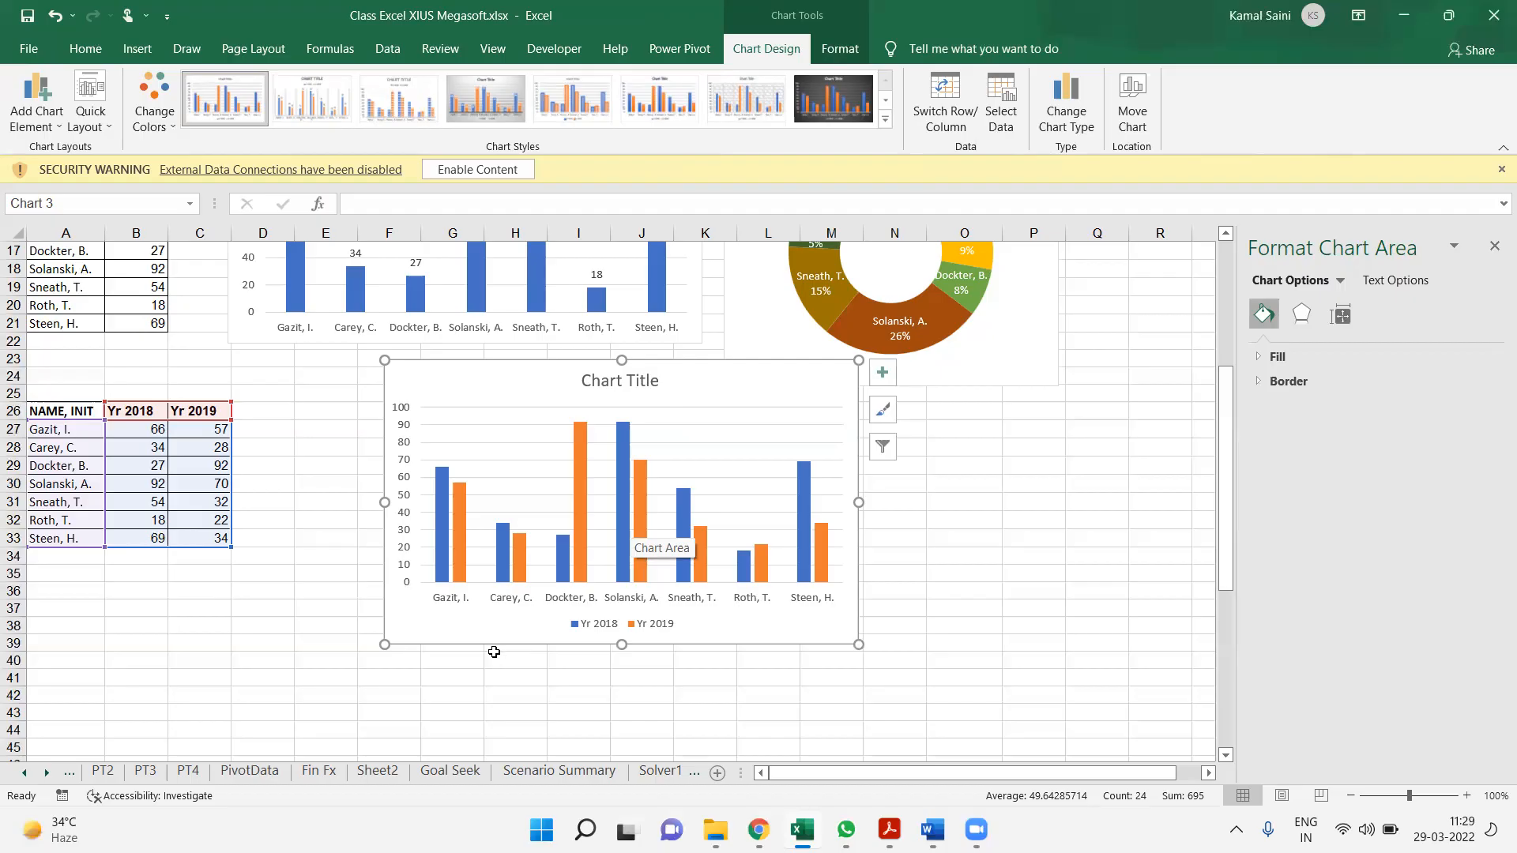
Preview the two-year column chart as a line chart without applying it, and reduce the chart's height
left_click(1058, 119)
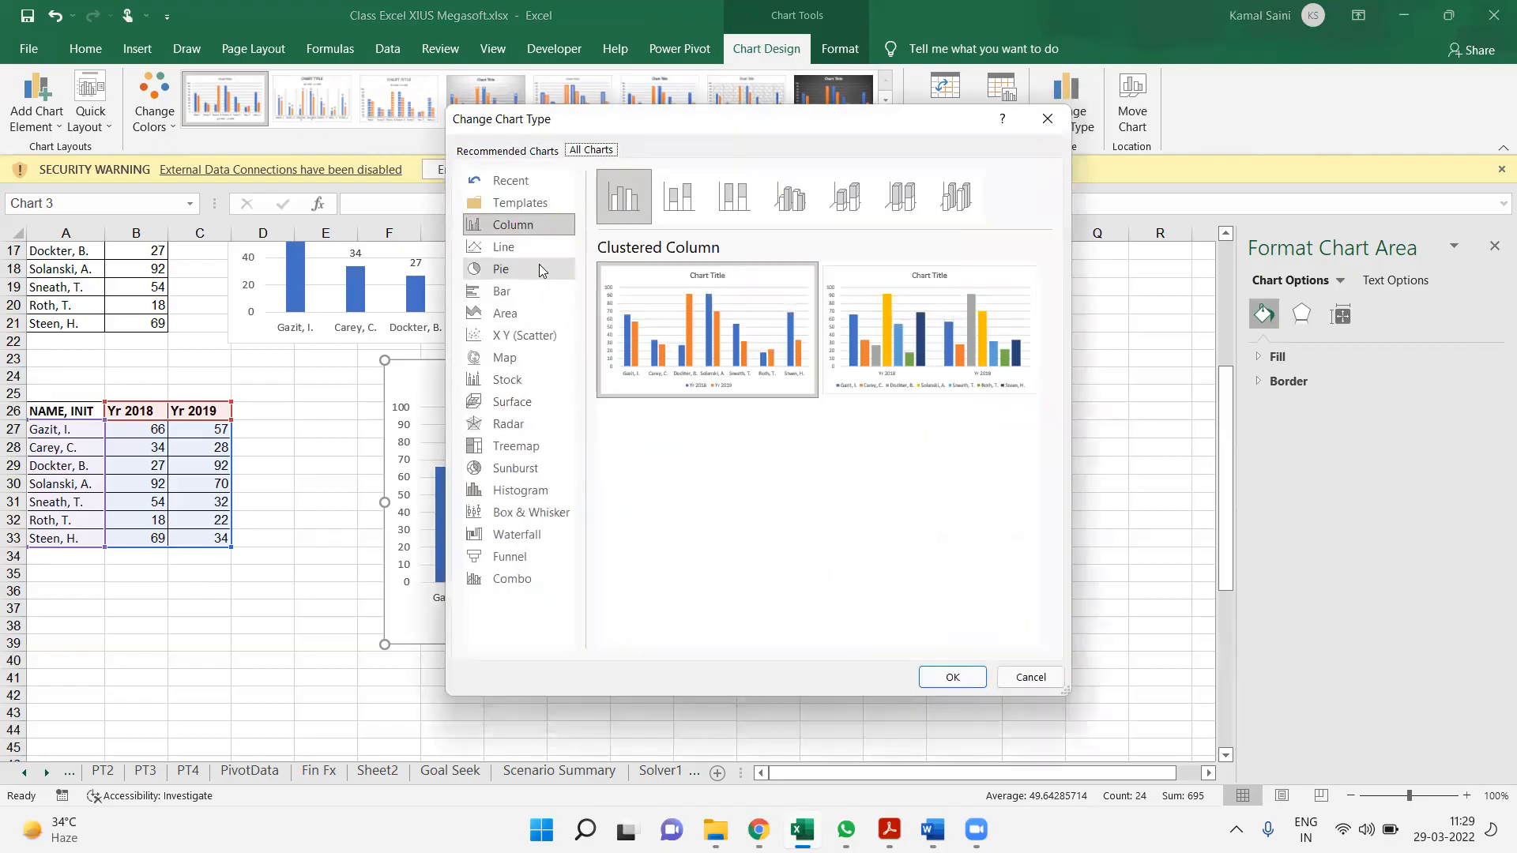
left_click(563, 247)
mouse_move(703, 343)
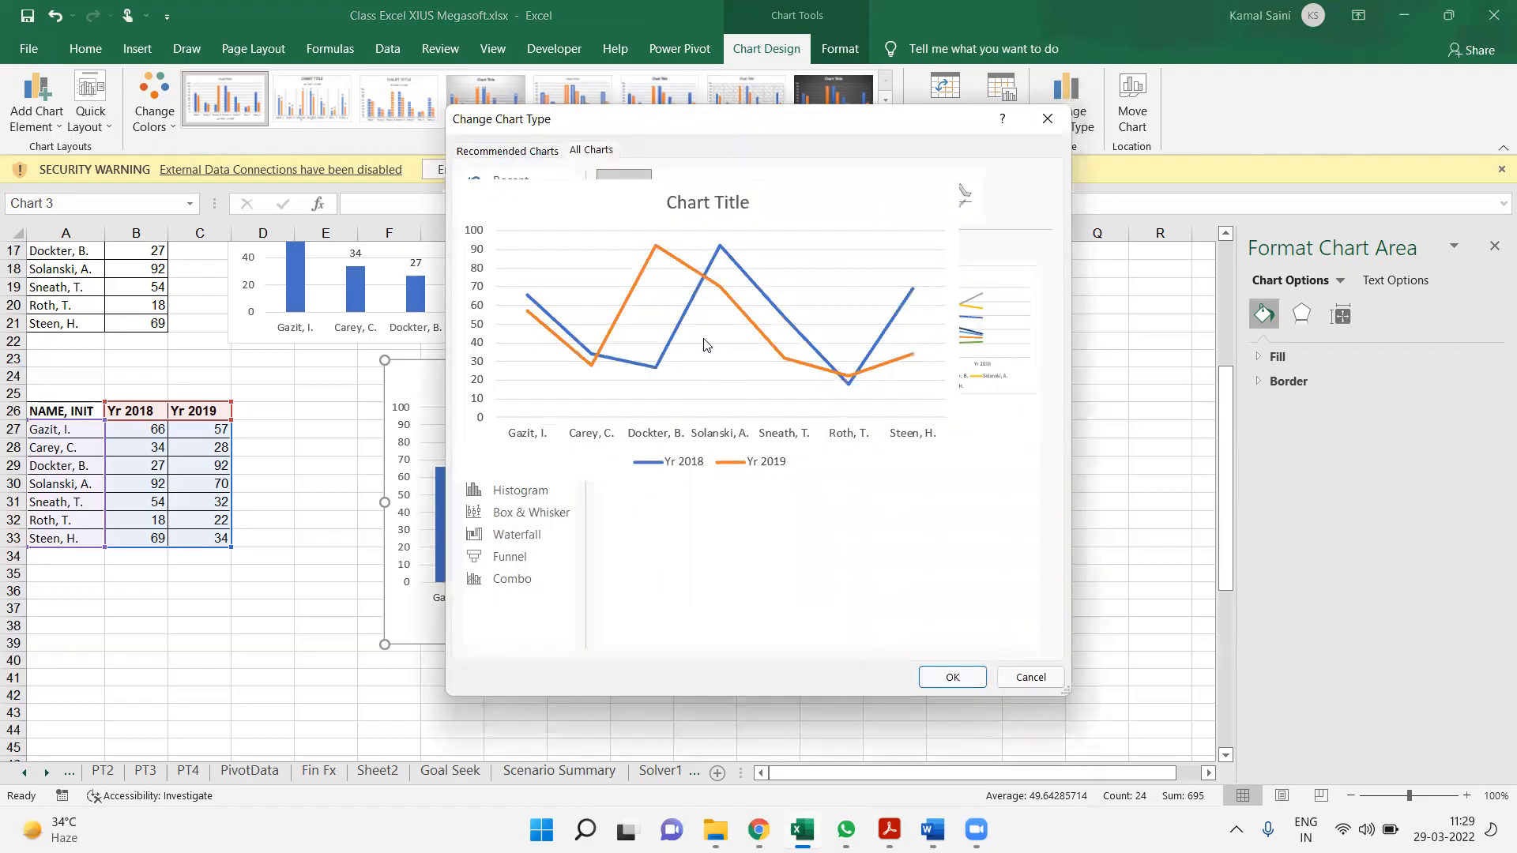
left_click(1024, 677)
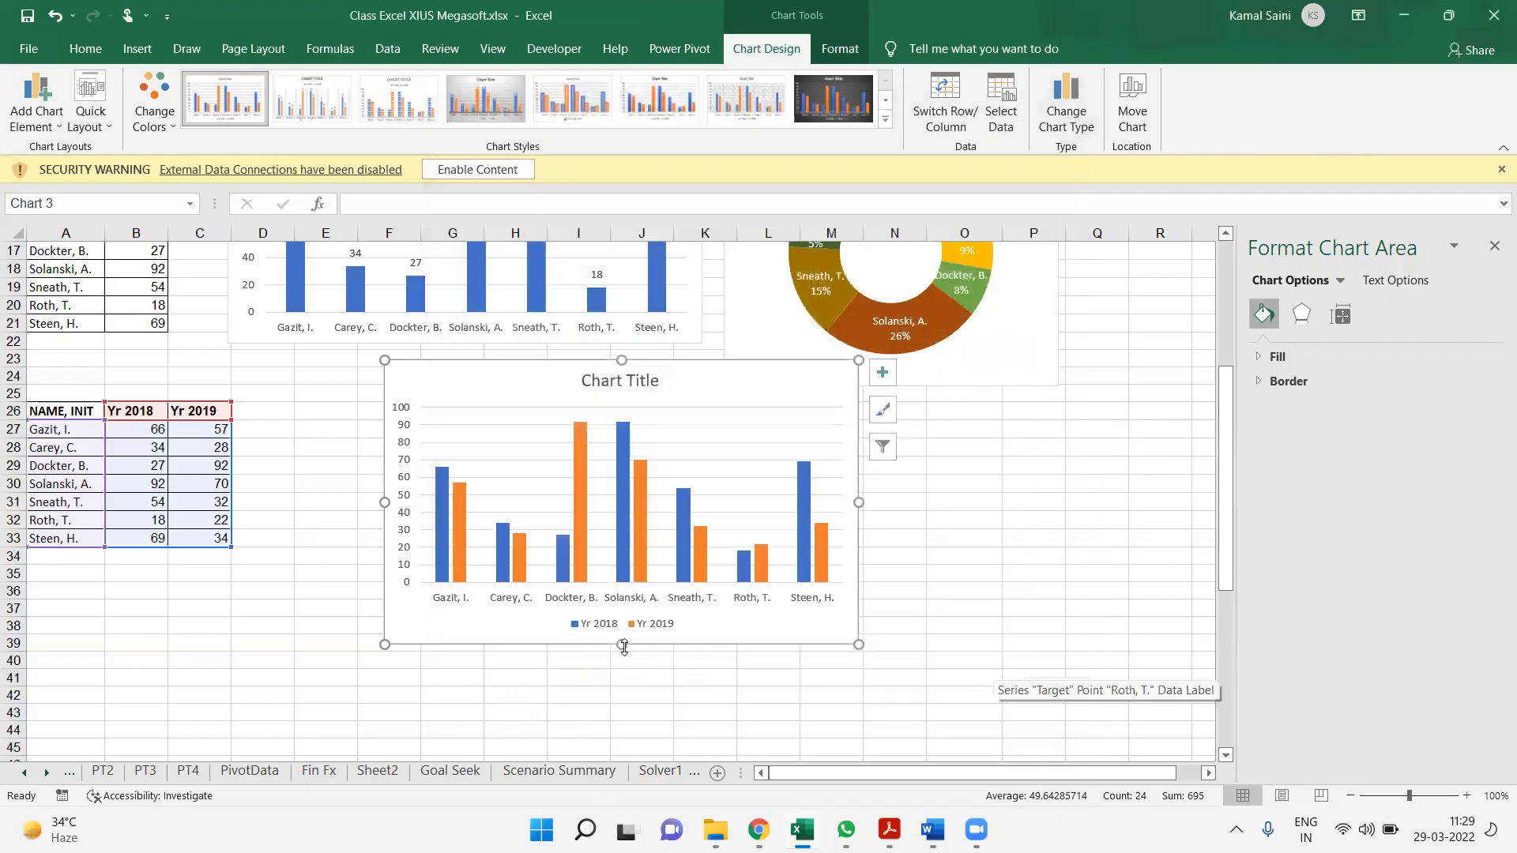
left_click_drag(624, 646, 624, 569)
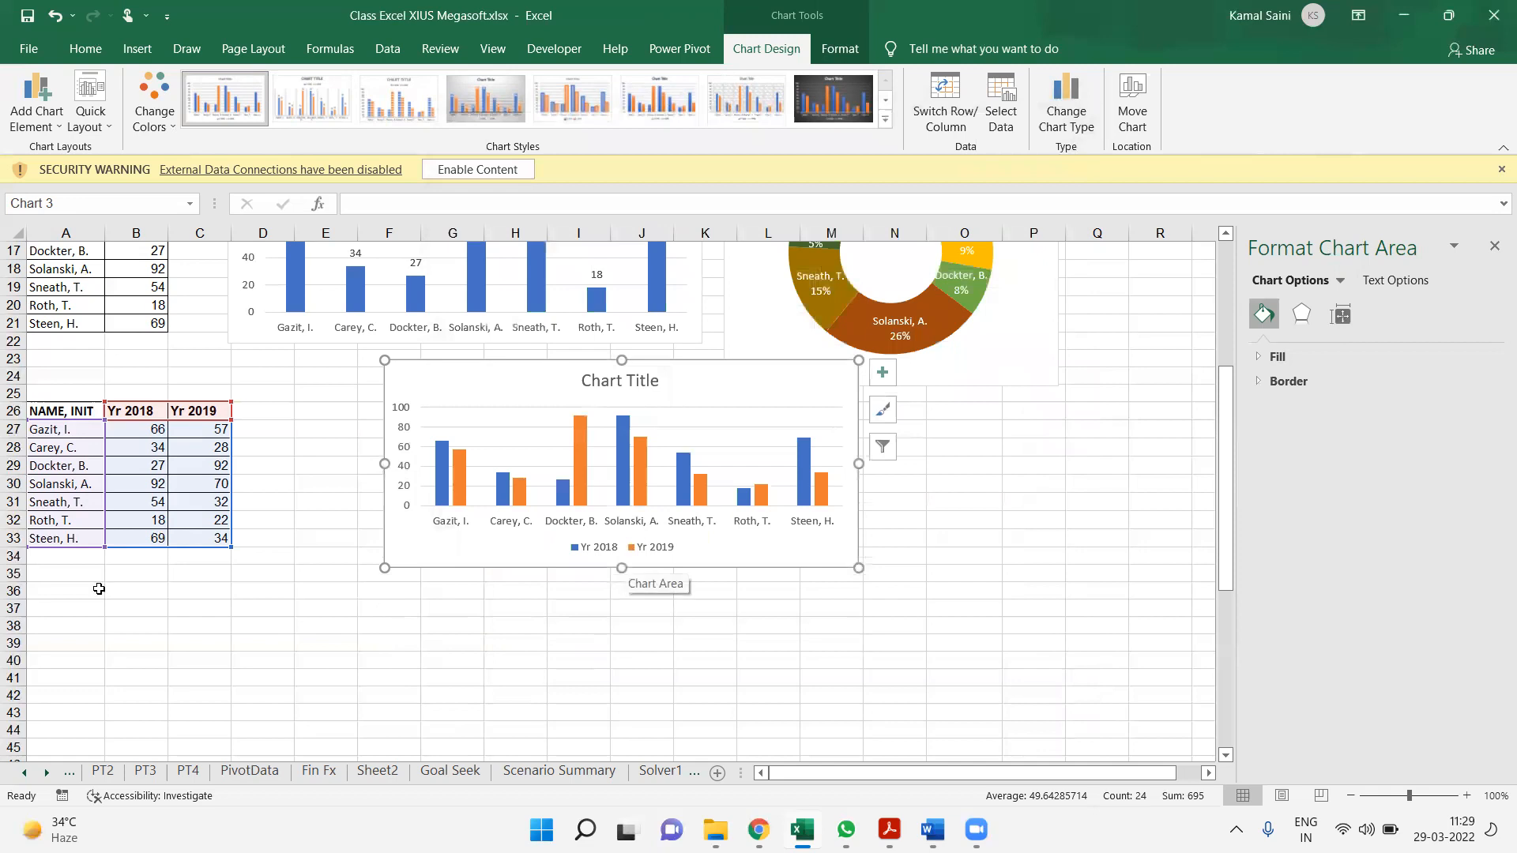
Copy the name, Yr 2018 and Yr 2019 columns of the four-year table (A48:C55) to A38
left_click(156, 613)
key("Left")
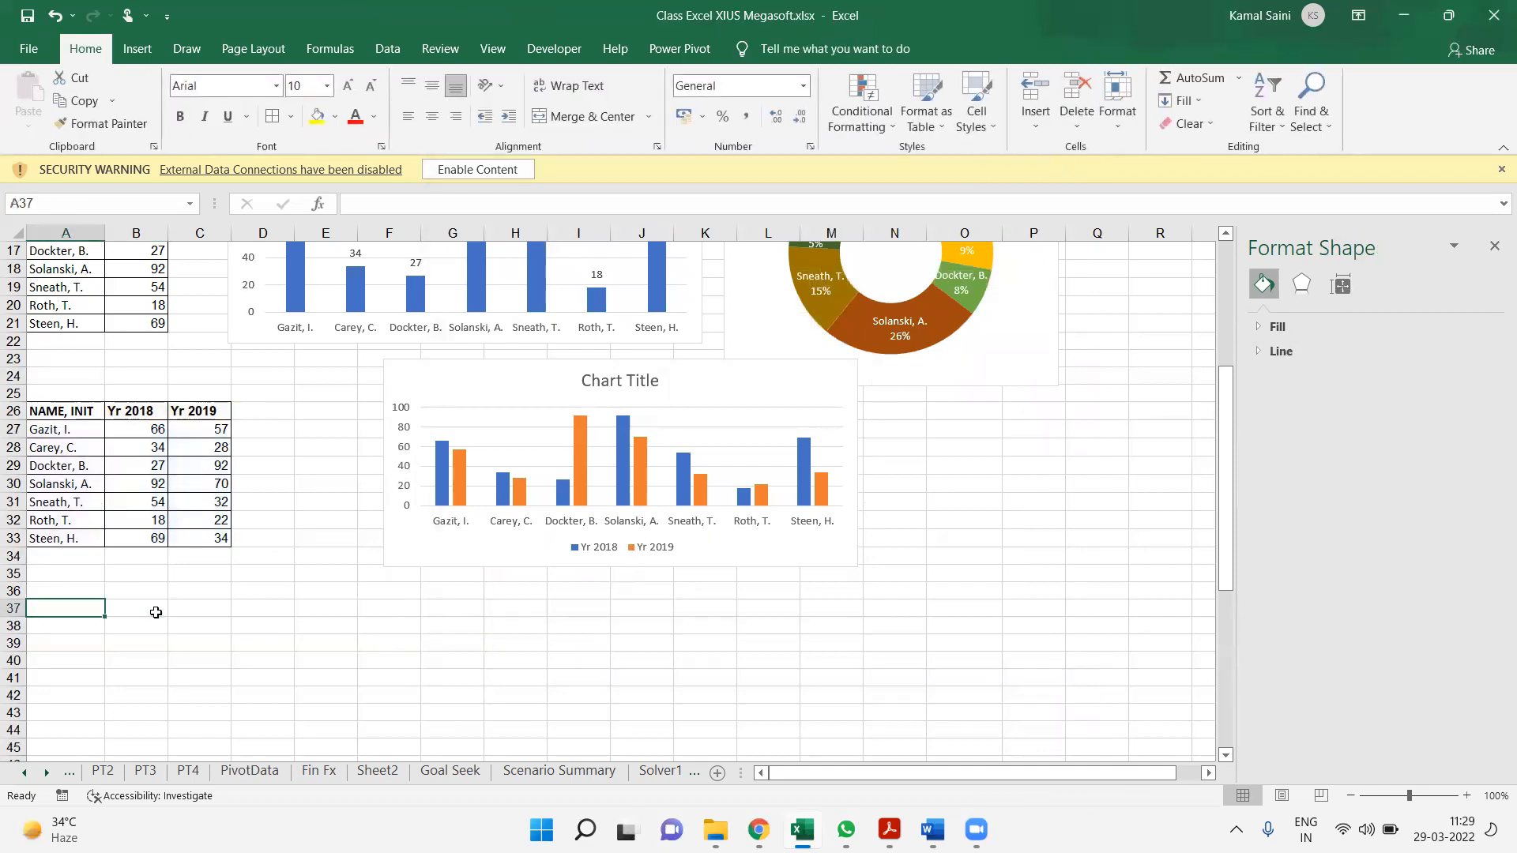
key("ctrl+Down")
key("ctrl+shift+Down")
key("shift+Right")
key("shift+Right")
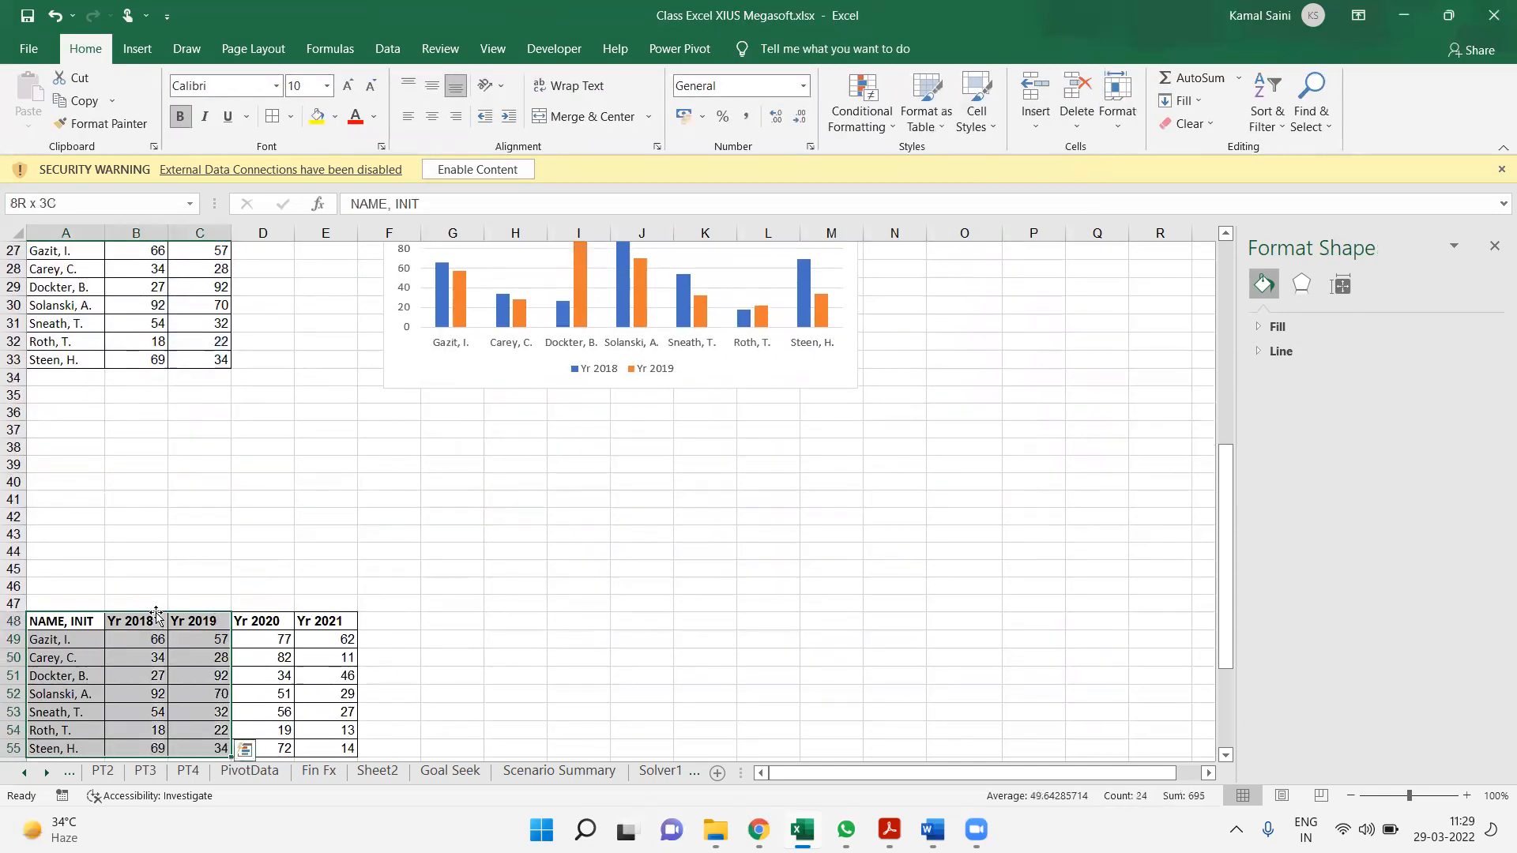
key("ctrl+c")
key("Escape")
key("ctrl+c")
key("Up")
key("Up")
key("Up")
key("Up")
key("Up")
key("Up")
key("Up")
key("Up")
key("Up")
key("Up")
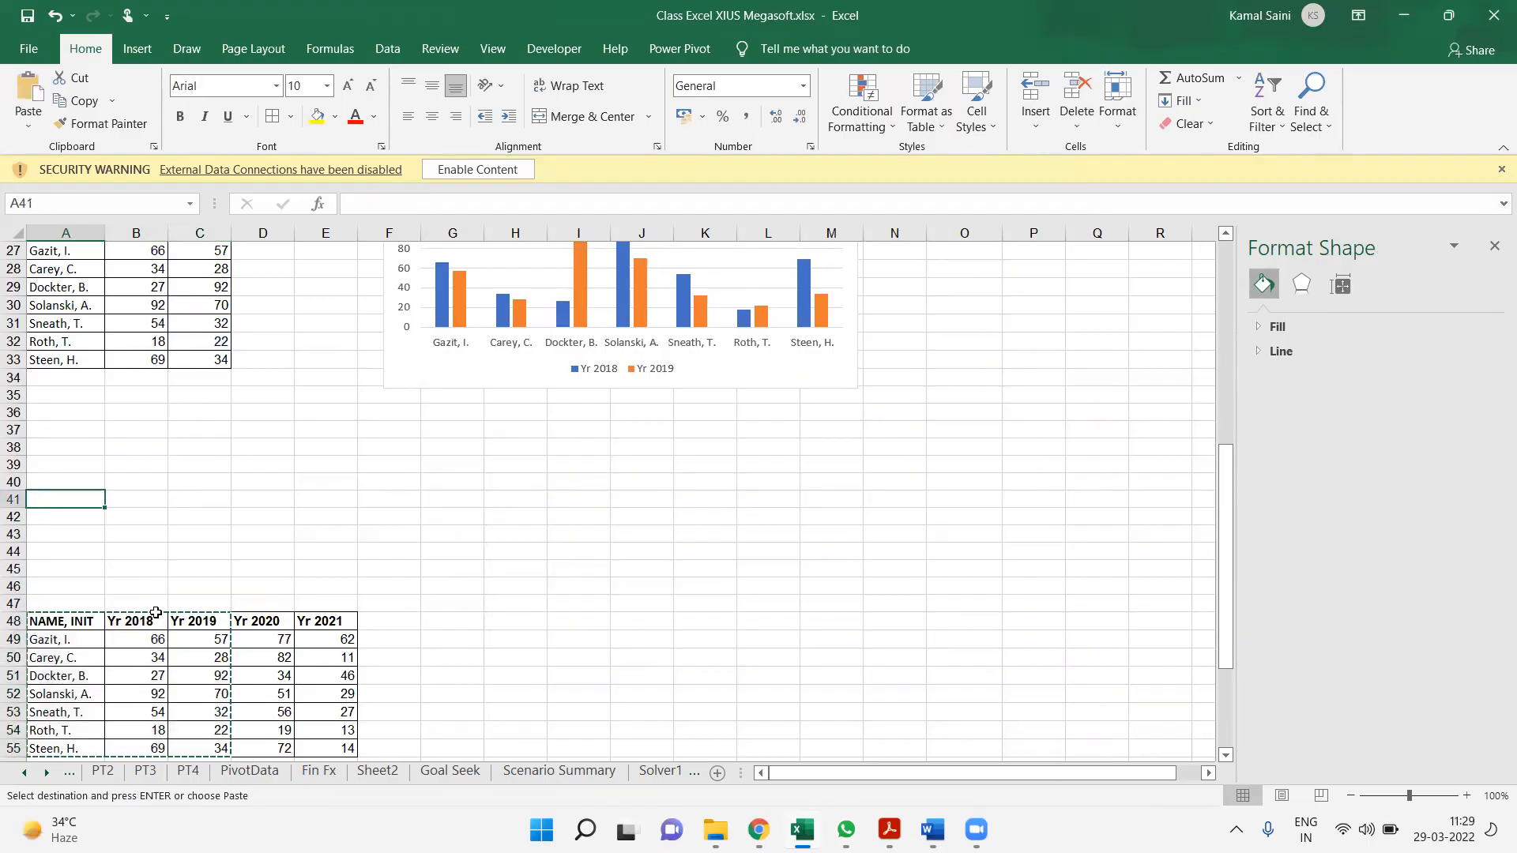
key("ctrl+v")
Change the Yr 2019 header in C38 of the copied table to Value
key("Right")
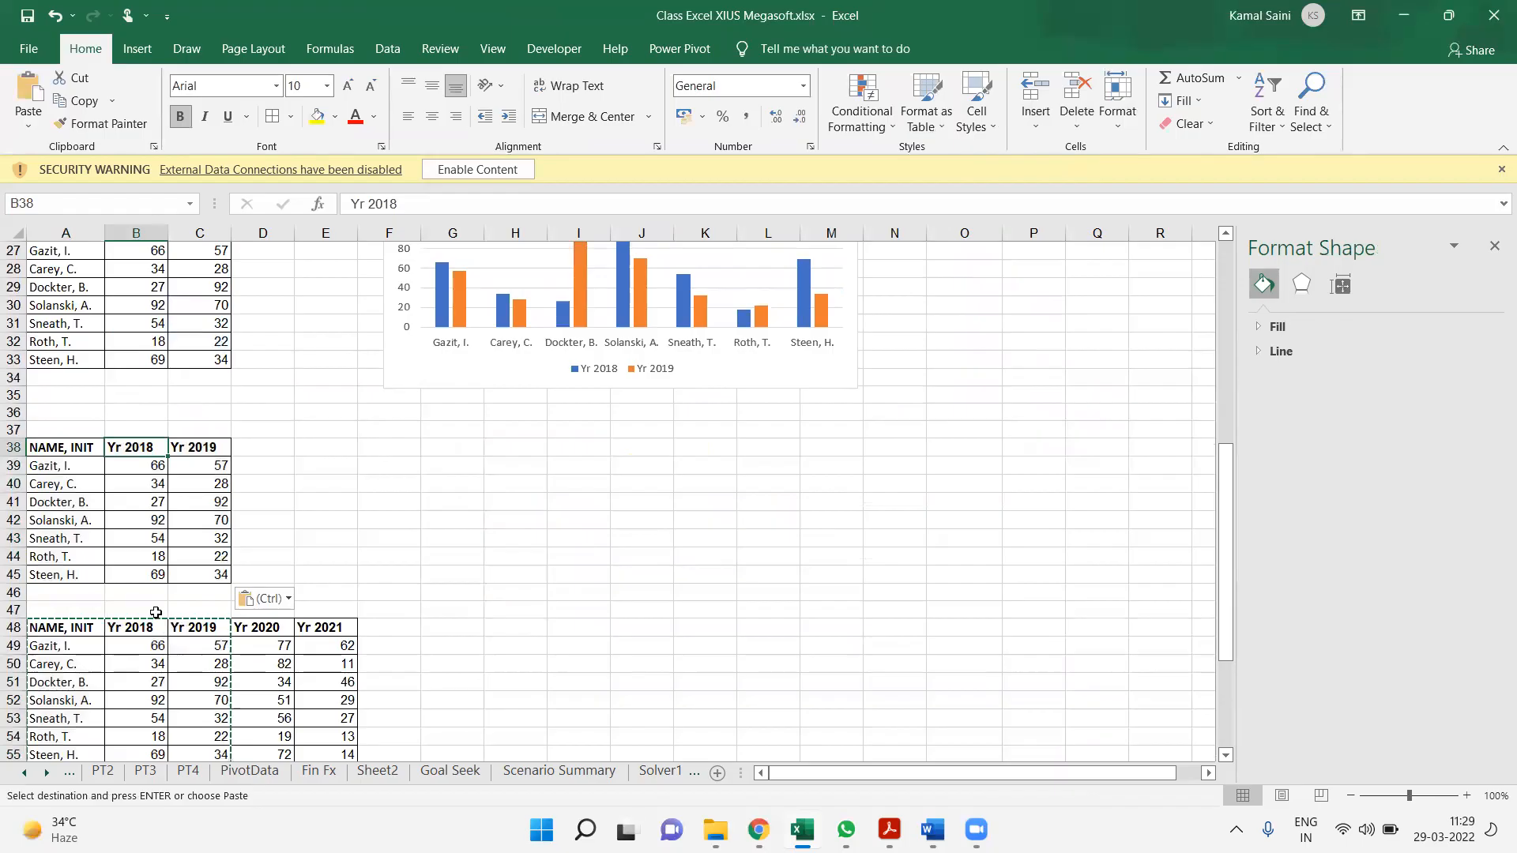
key("Up")
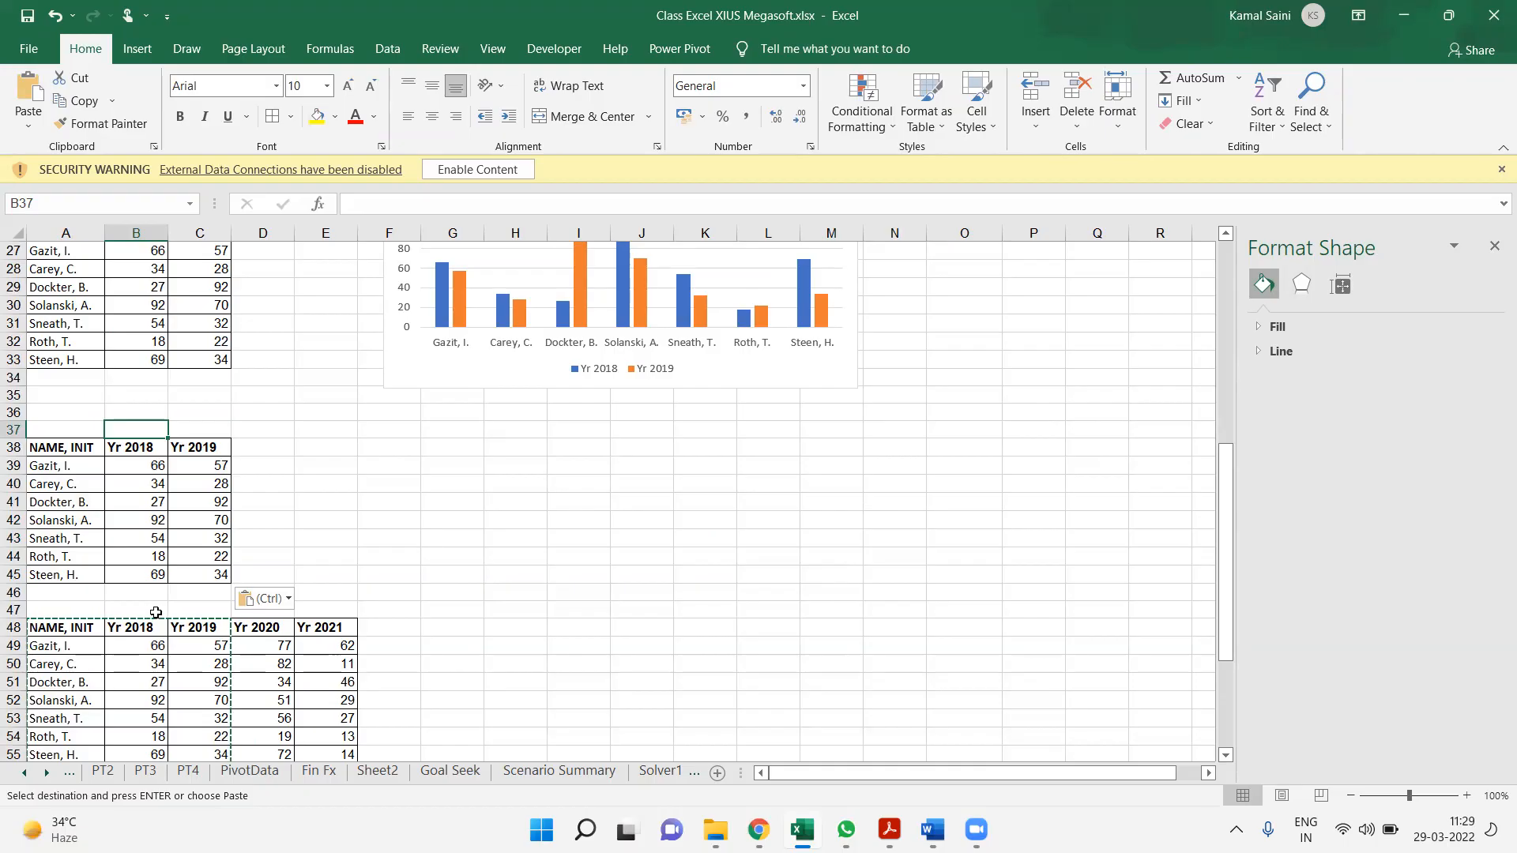
key("Down")
key("Down")
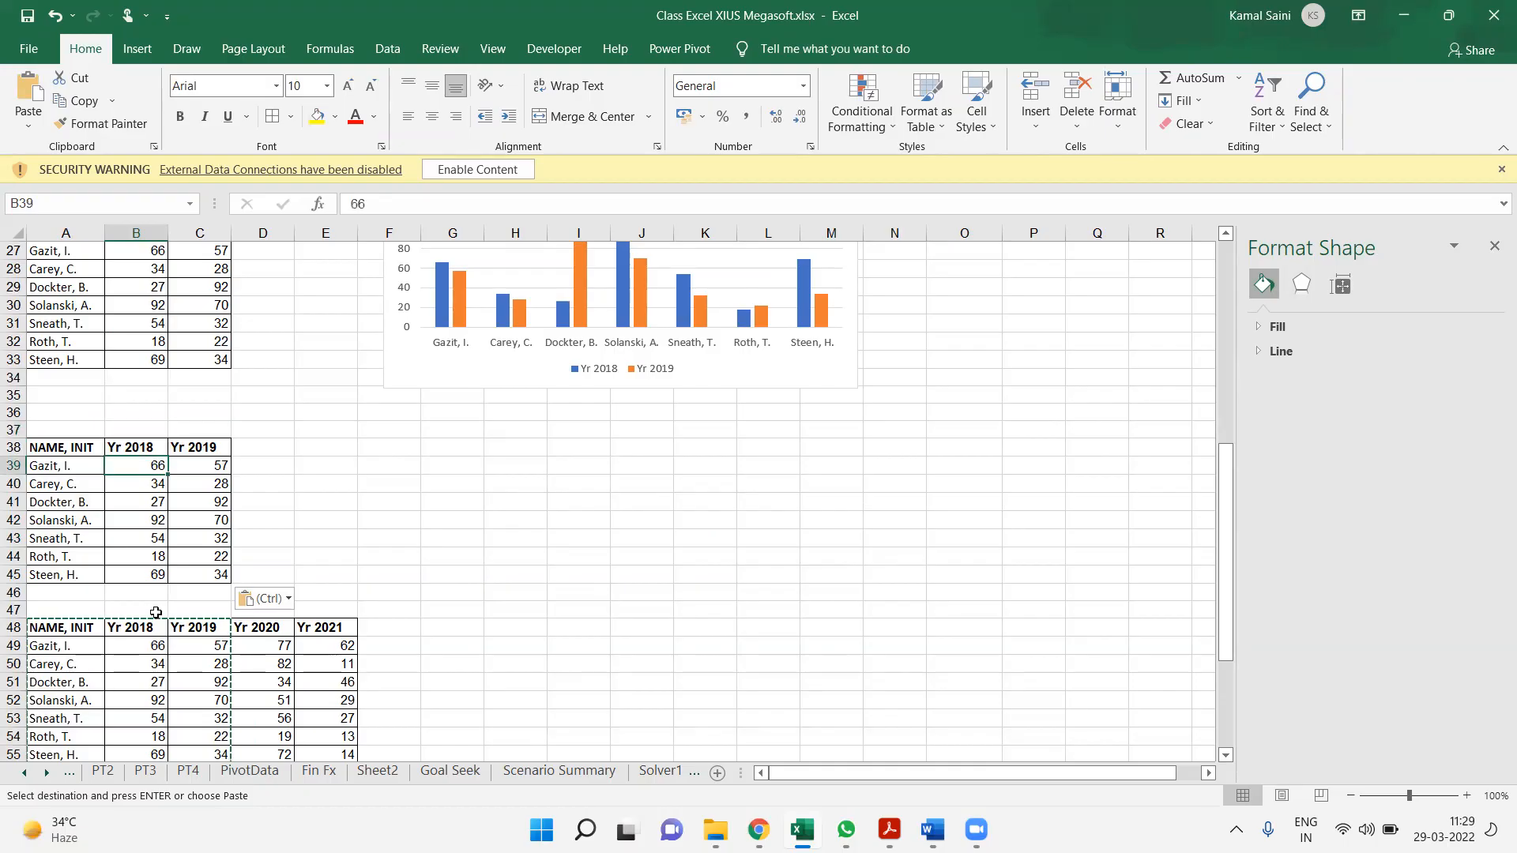
key("Right")
key("Up")
key("Up")
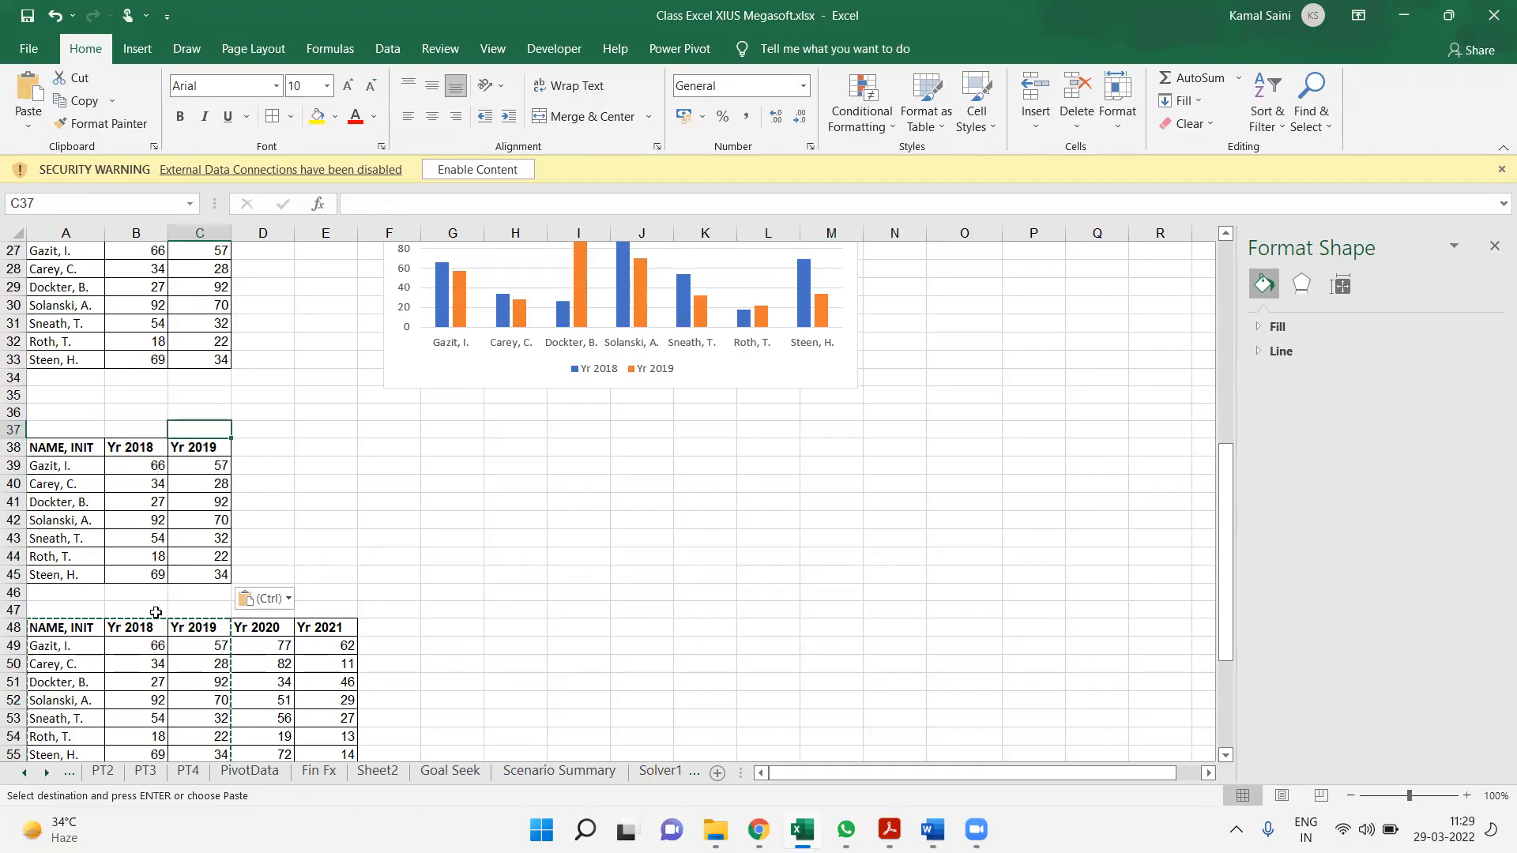
type("Va")
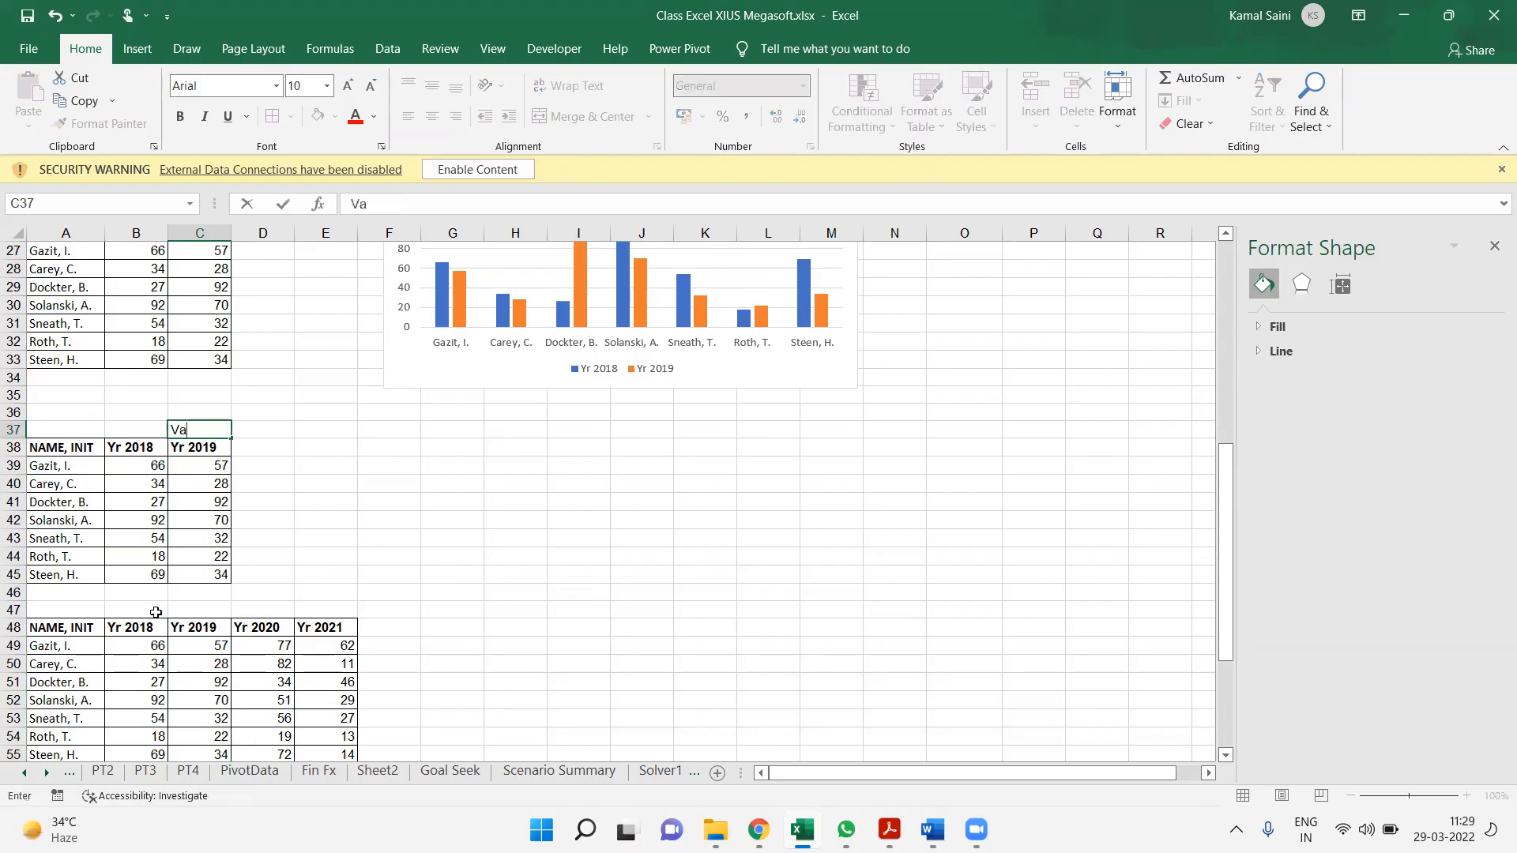
key("Escape")
key("Down")
type("Value")
key("Return")
Fill C39:C45 of the Value column with the formula =RANDBETWEEN(10,99)*7000
key("ctrl+shift+Down")
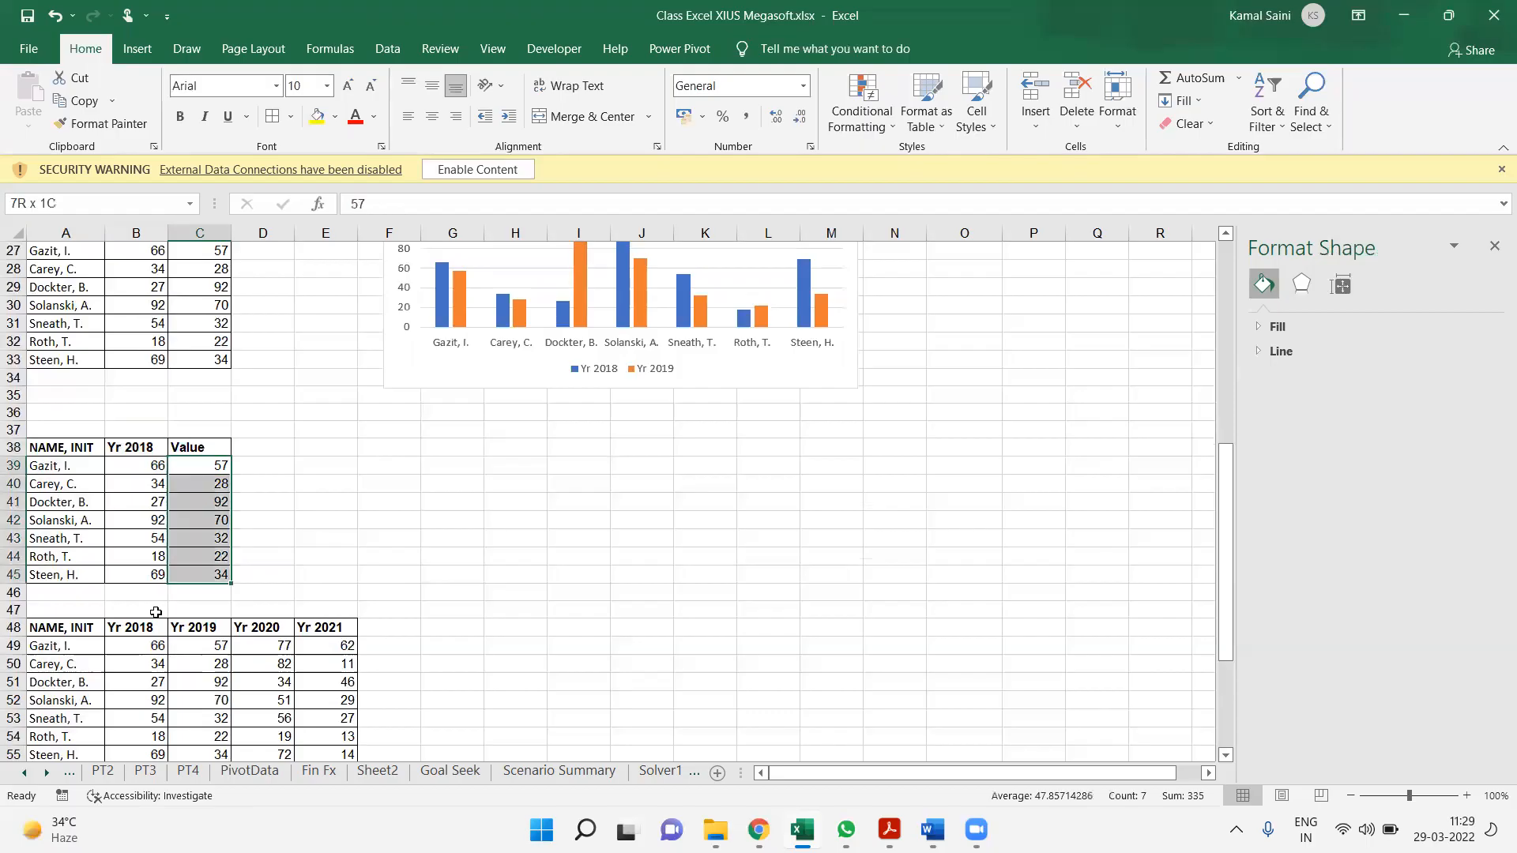
type("=rand")
key("Down")
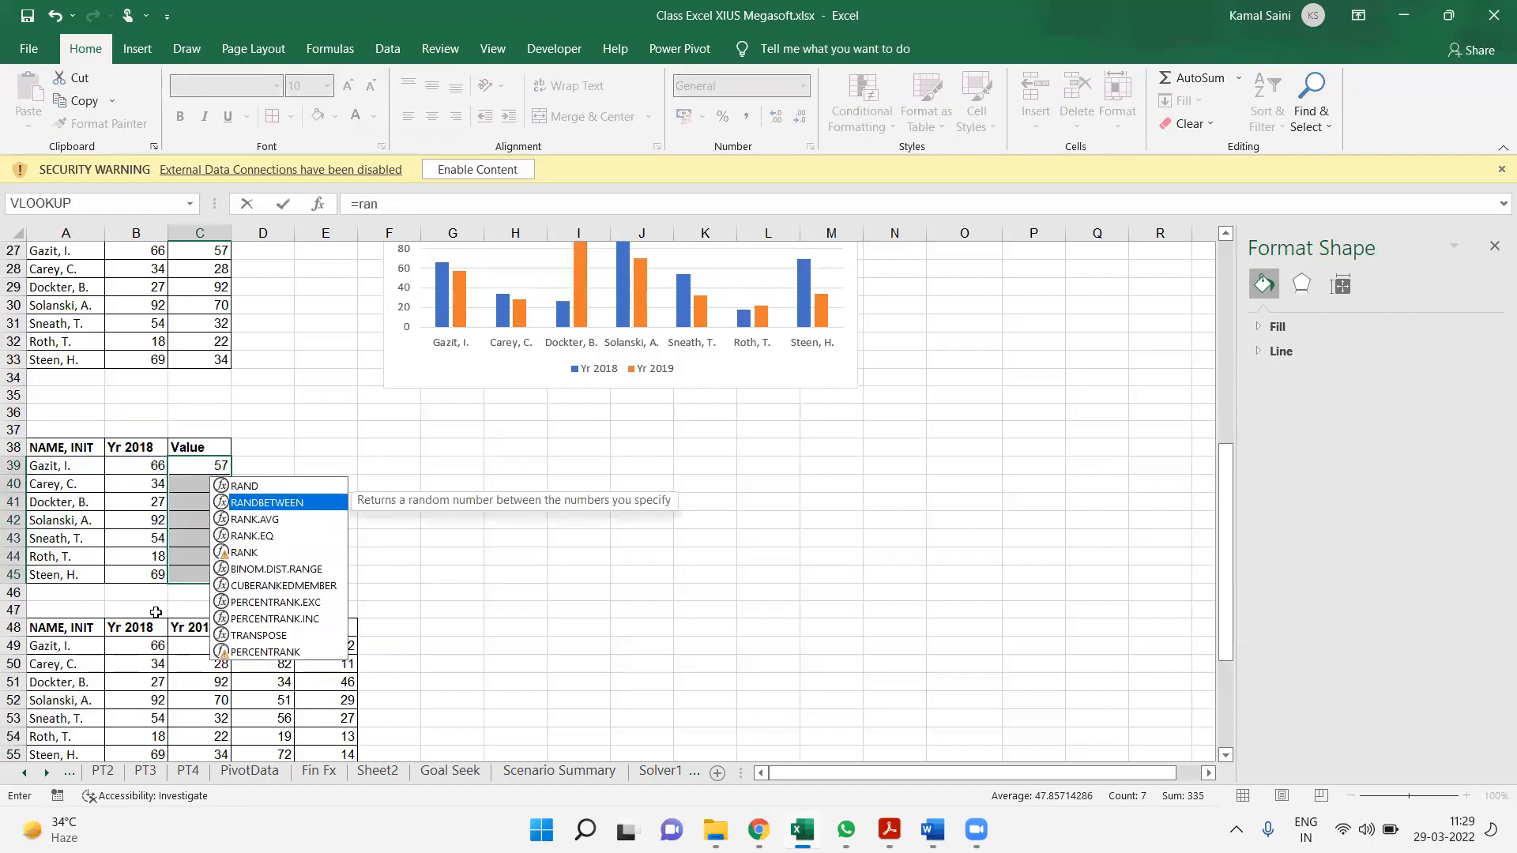
key("Tab")
type("10,")
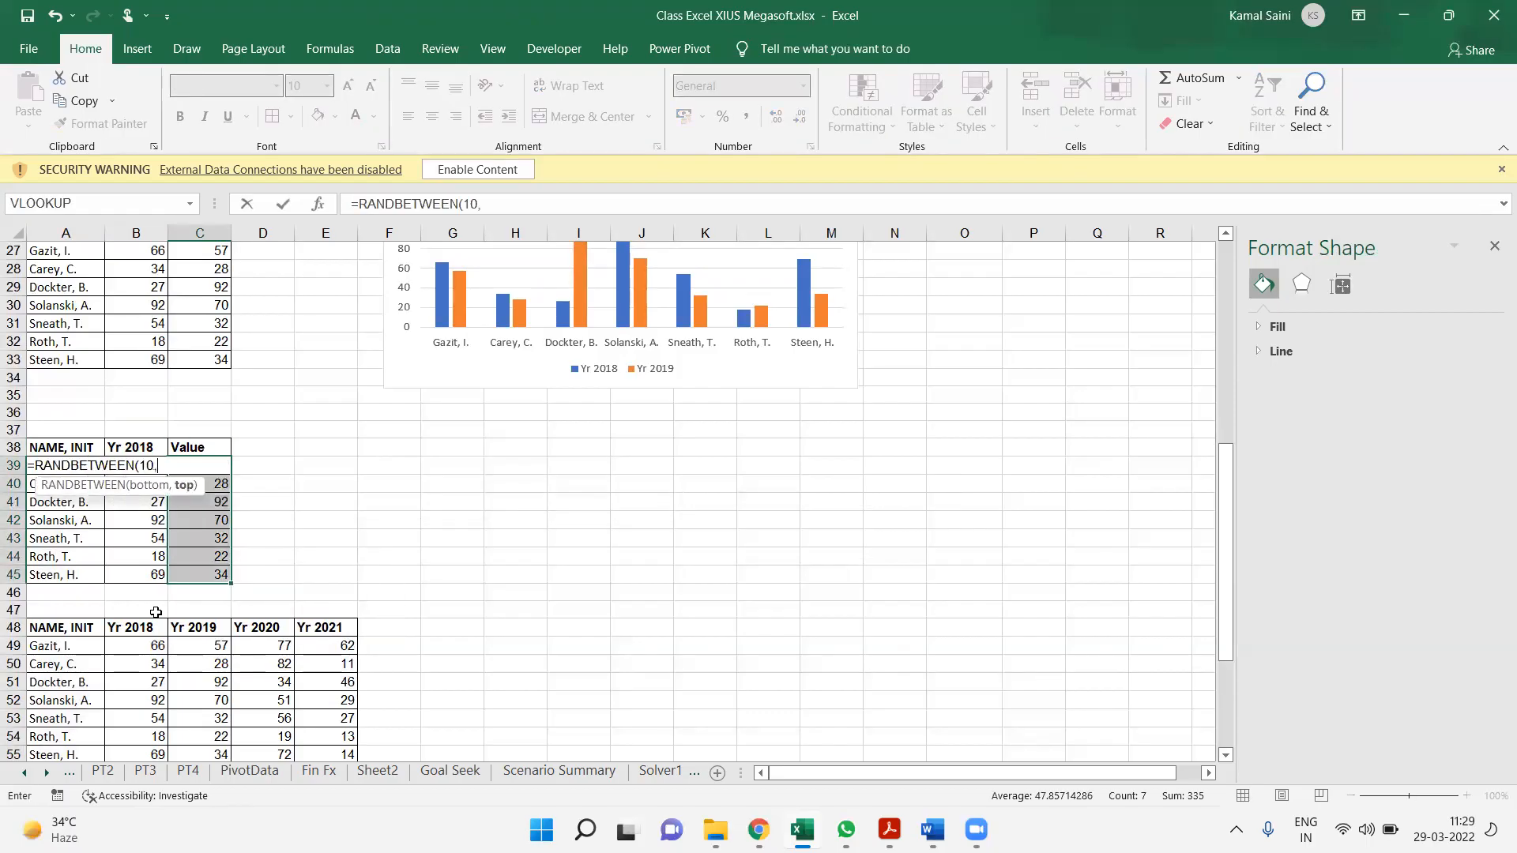
type("99)*7000")
key("ctrl+Return")
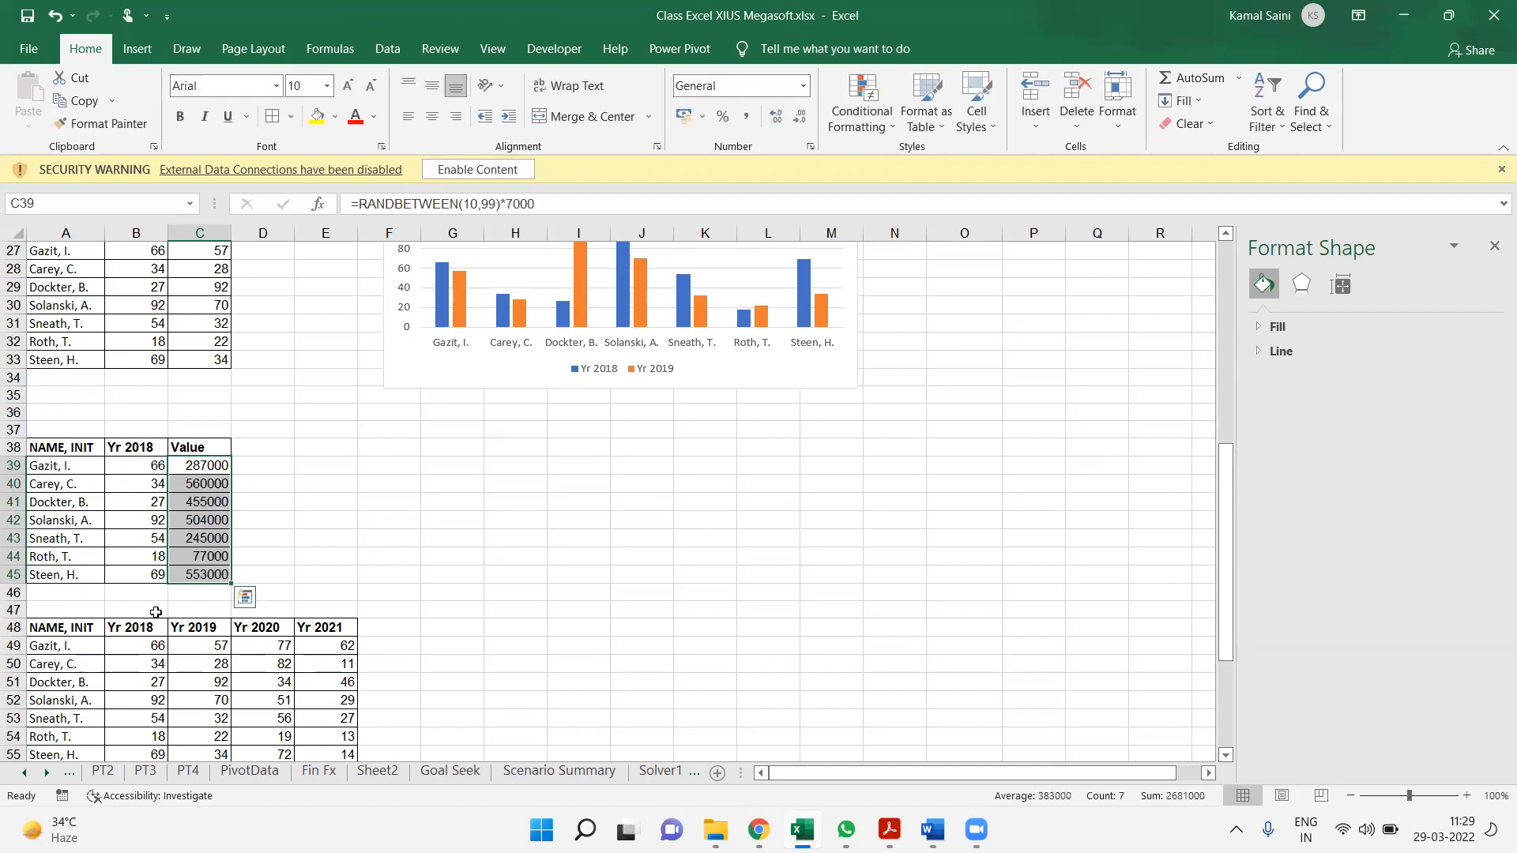
Recalculate the sheet several times to generate new random amounts in the Value column
key("F9")
key("F9")
key("ctrl+q")
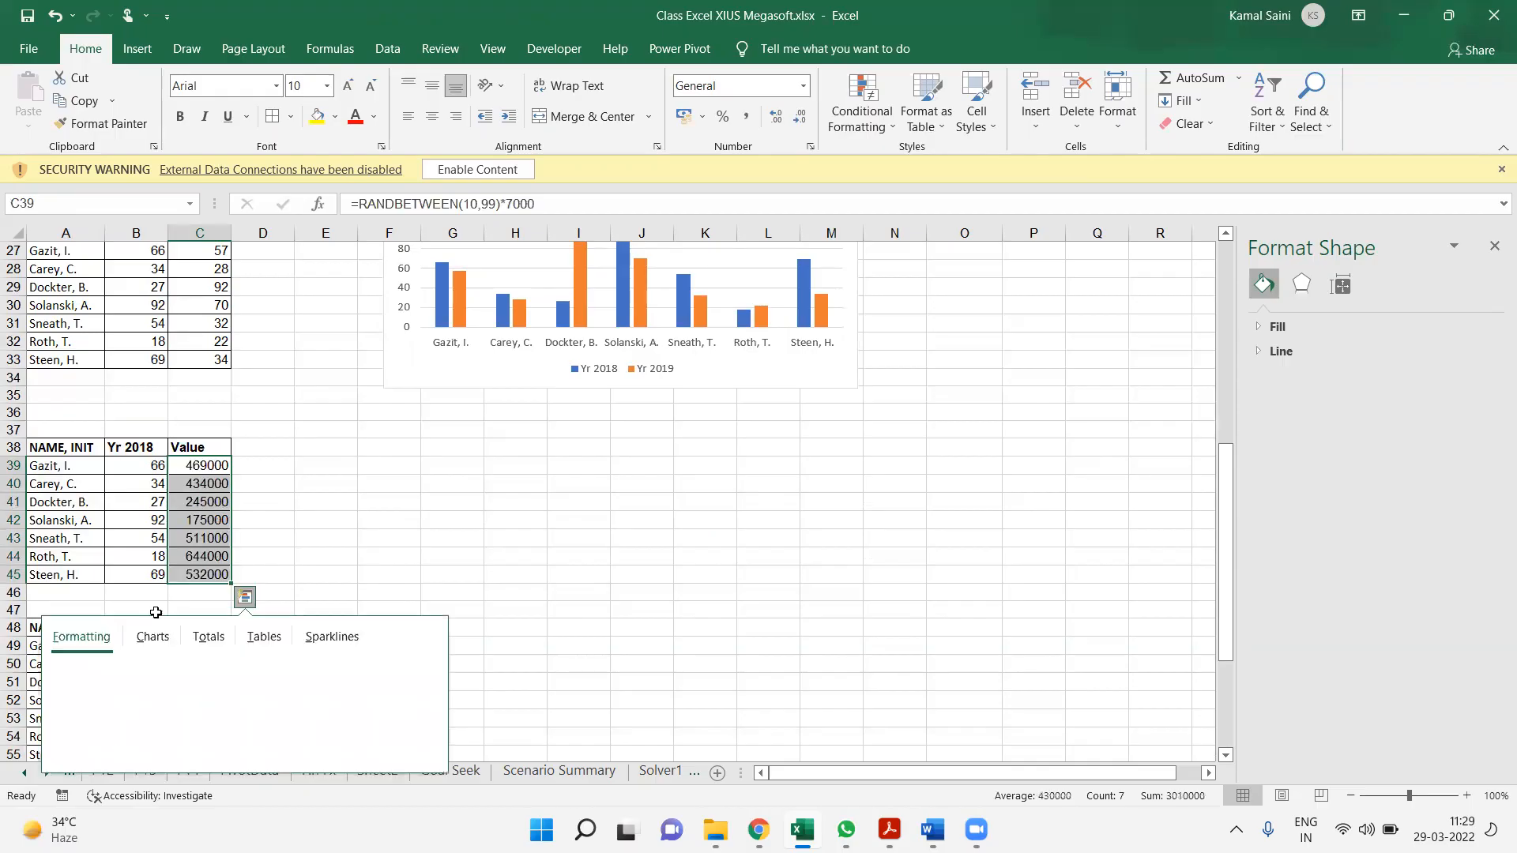
key("Escape")
key("F9")
key("F9")
key("F9")
key("F9")
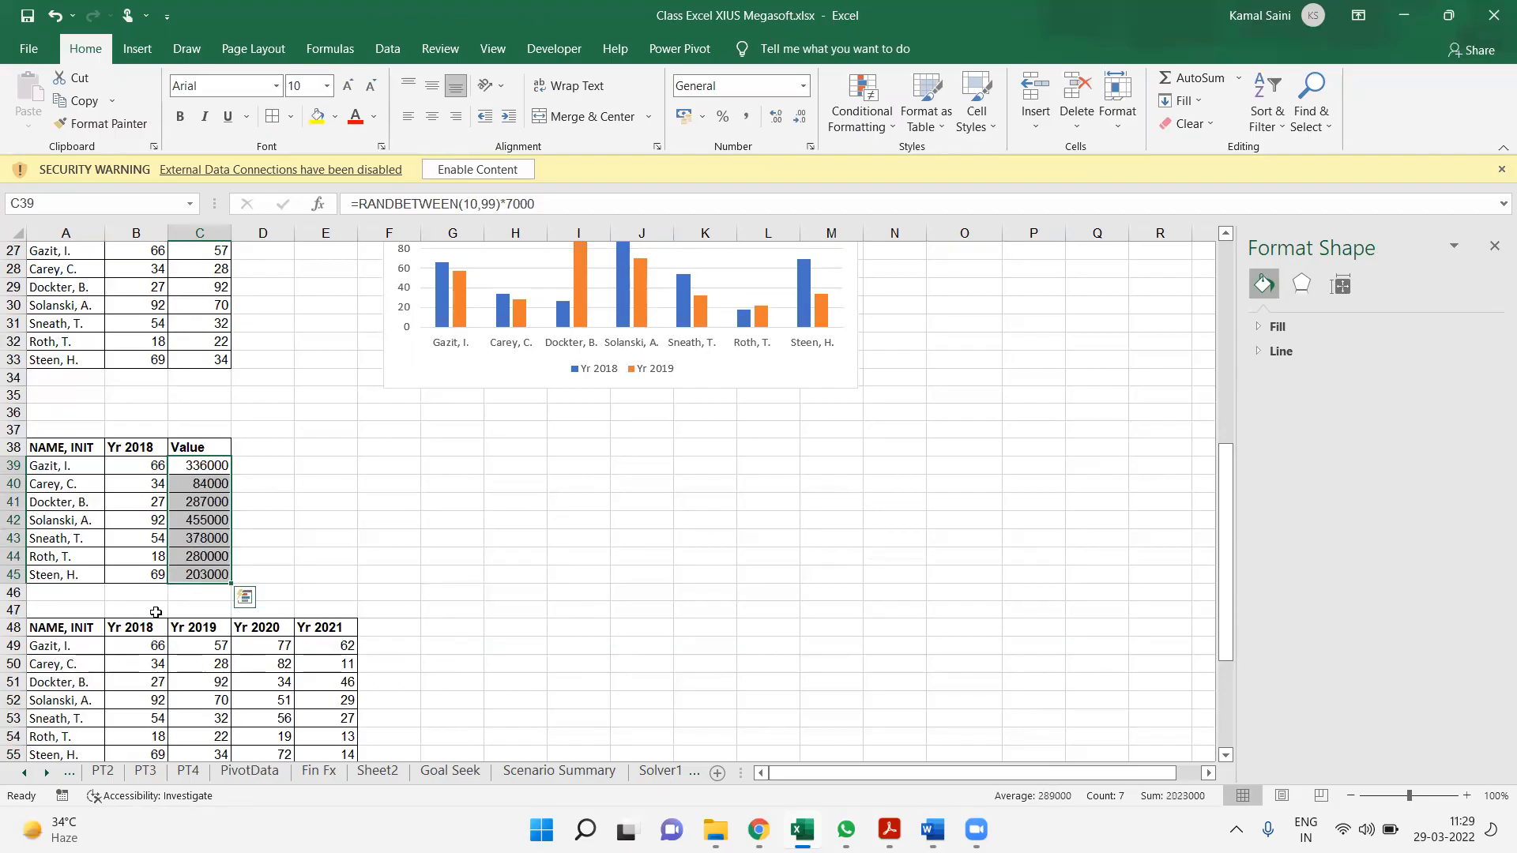
Replace the random formulas in C39:C45 with their static values using Paste Special Values
key("ctrl+c")
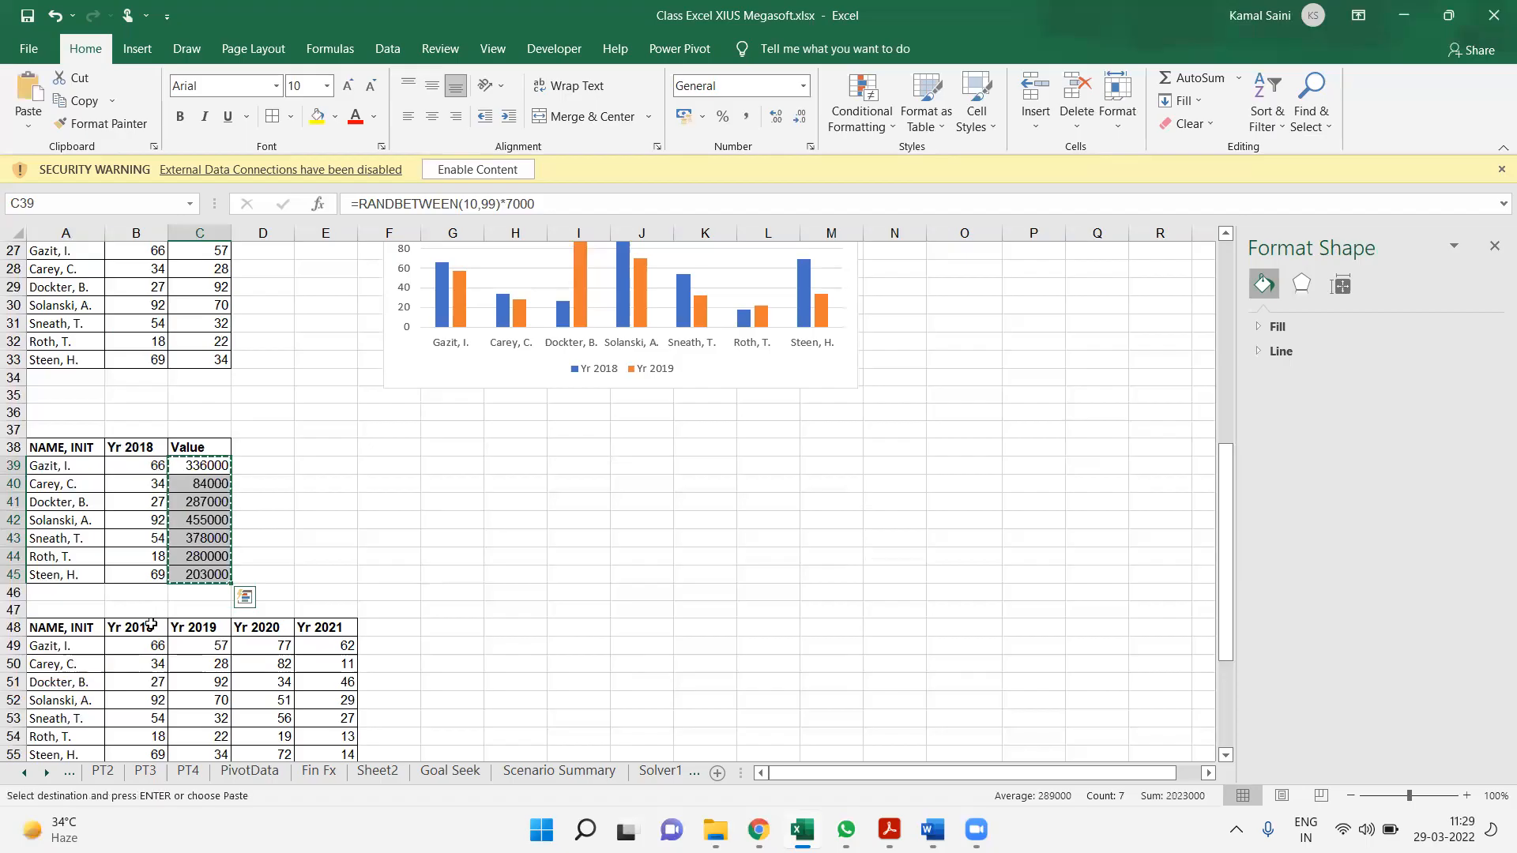
key("ctrl+alt+v")
key("Down")
key("Down")
key("Return")
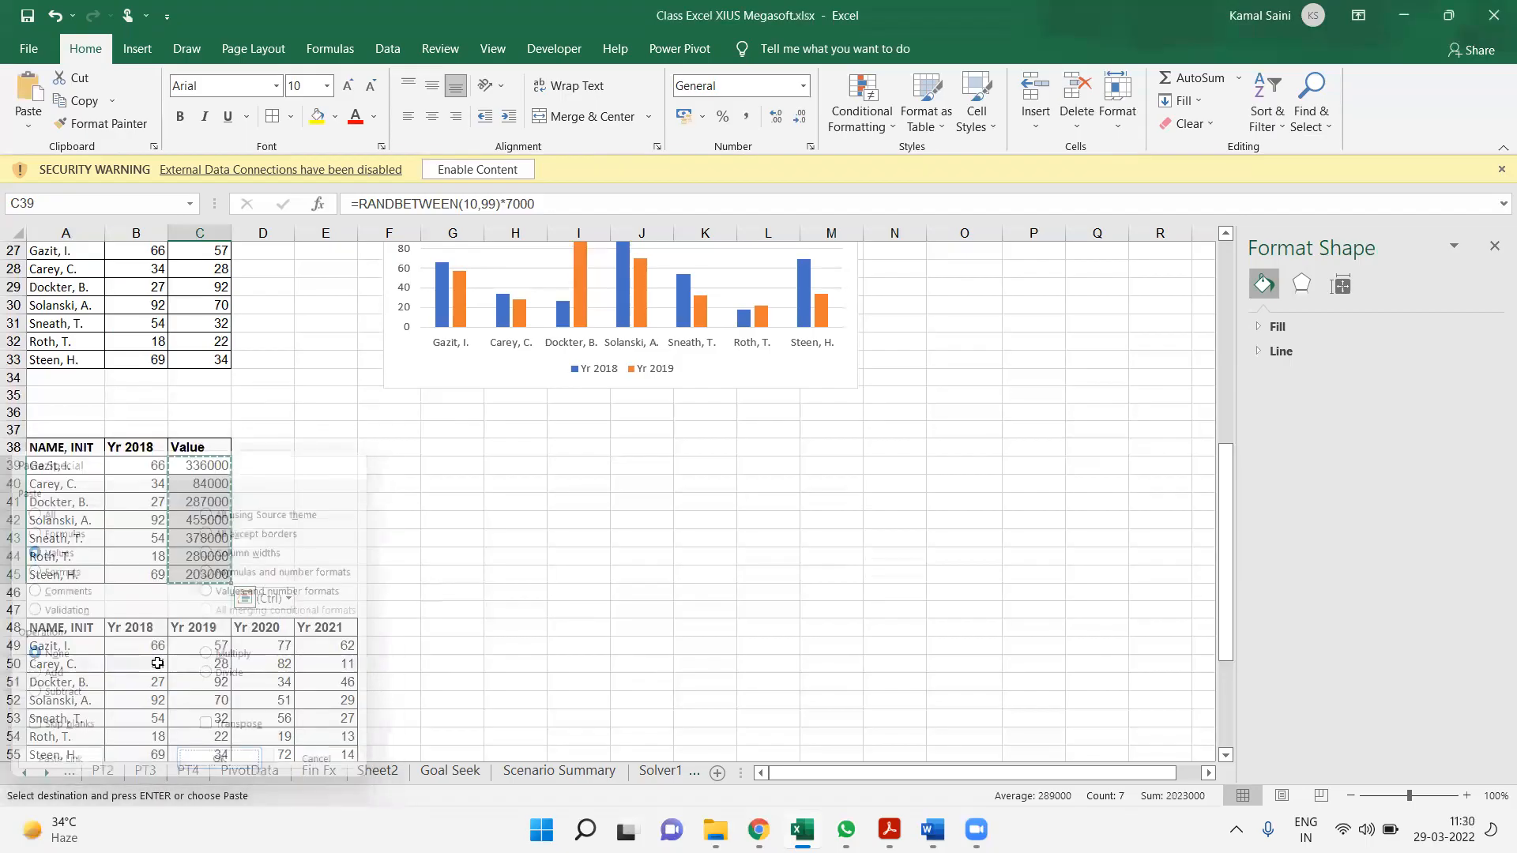
left_click(352, 506)
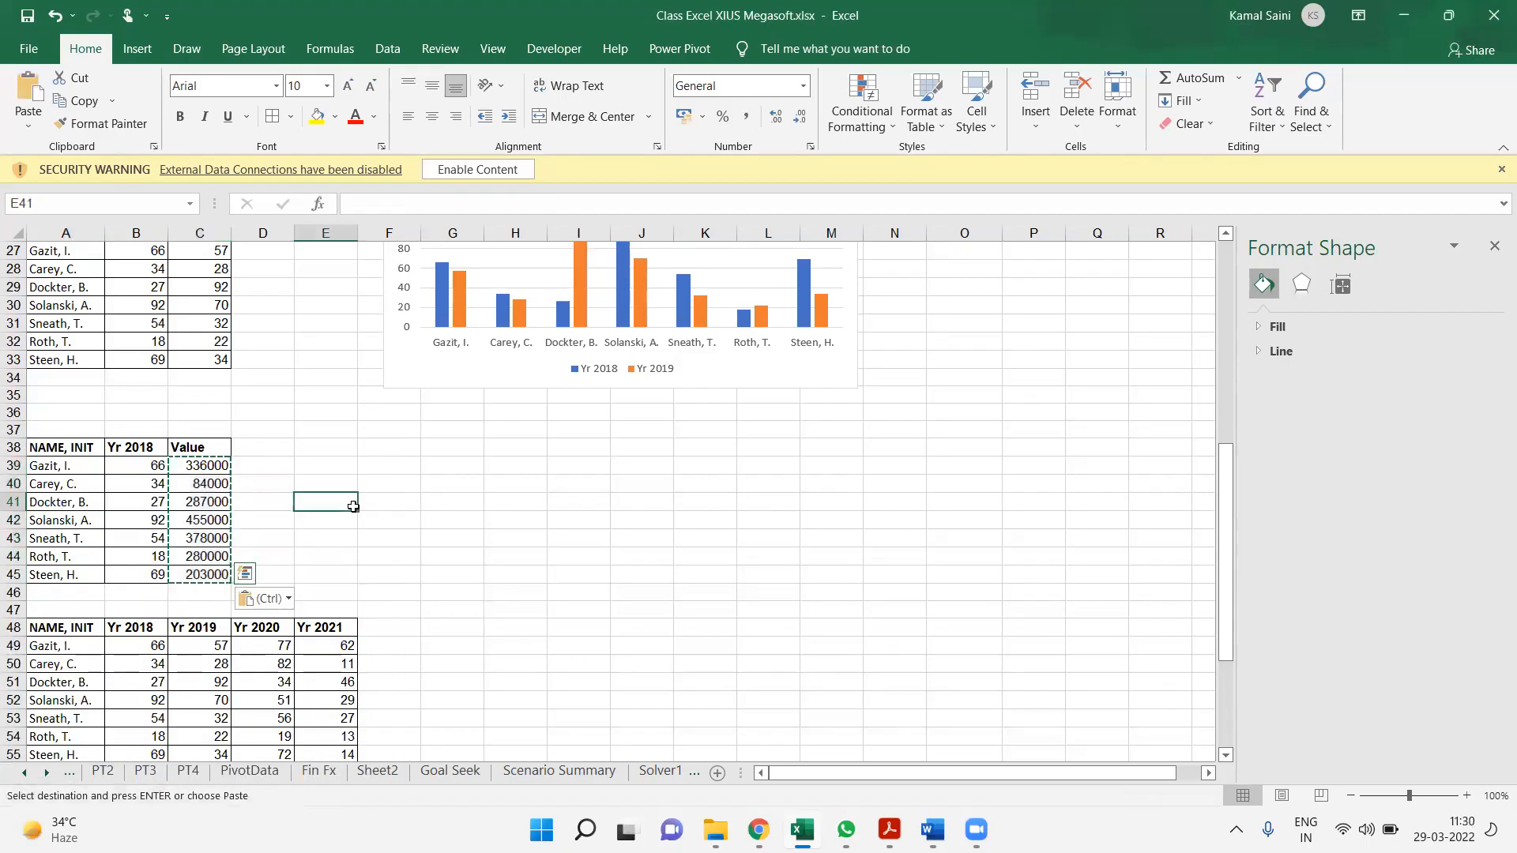
left_click_drag(67, 449, 198, 586)
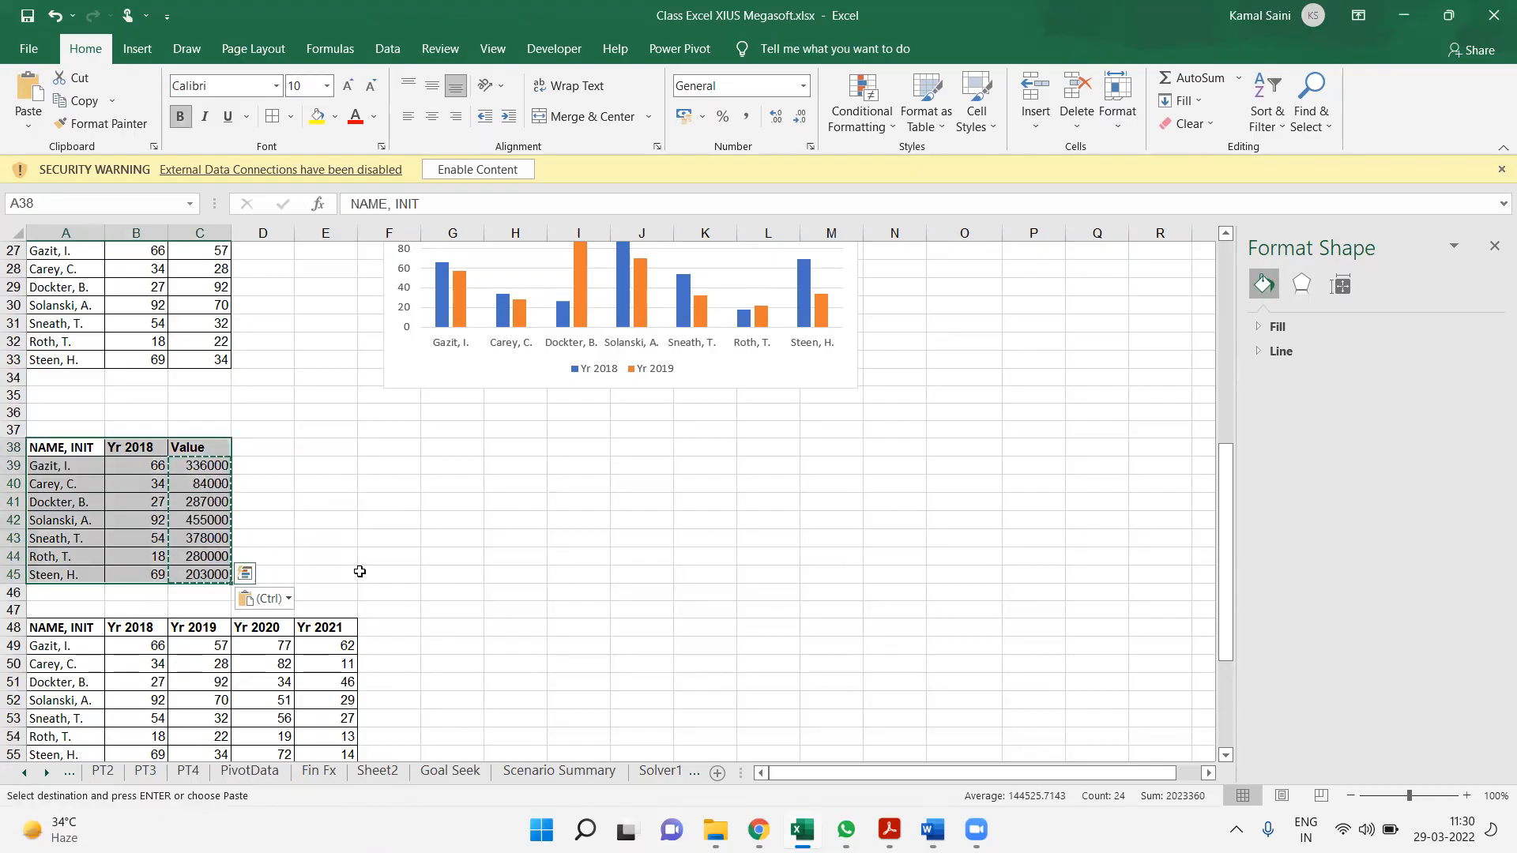
key("Escape")
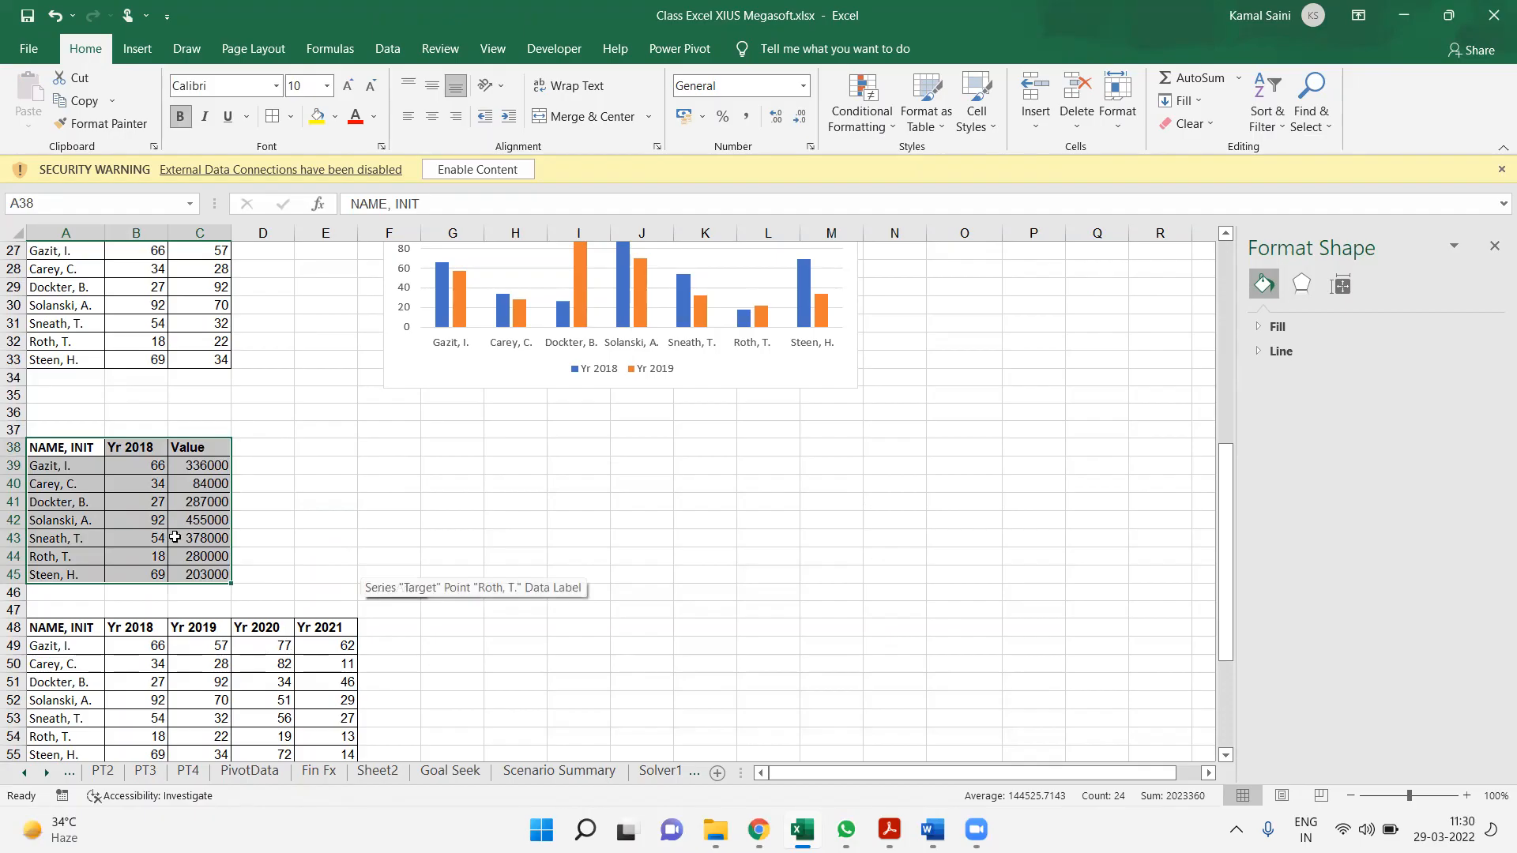
Change the Yr 2018 header in B38 to Target
left_click(137, 447)
type("Target")
key("Return")
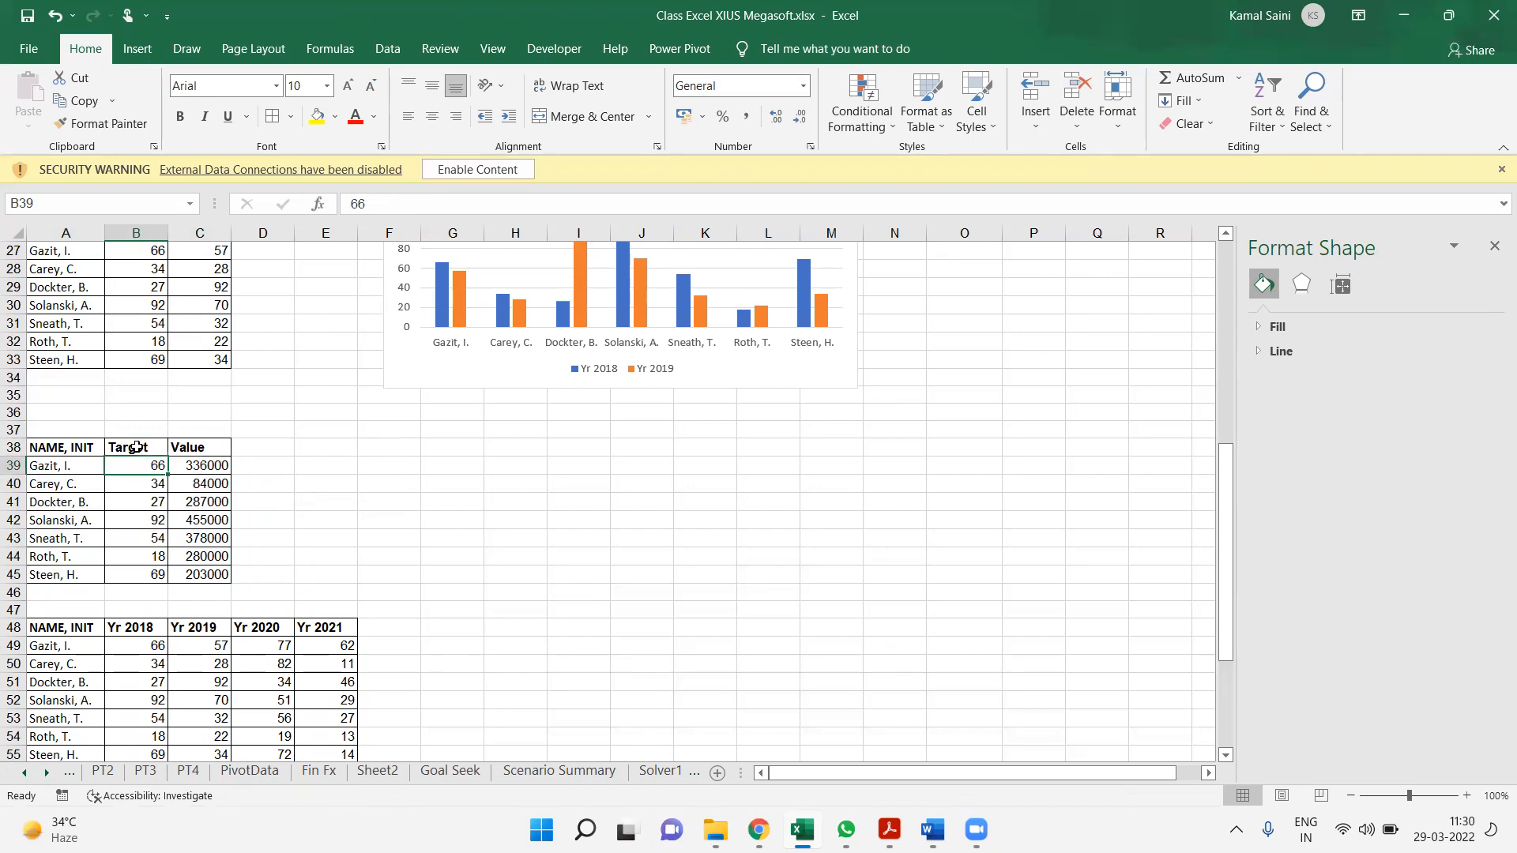
Insert a clustered column chart from A38:C45, reduce its height and place it just below the two-year chart
left_click(221, 471)
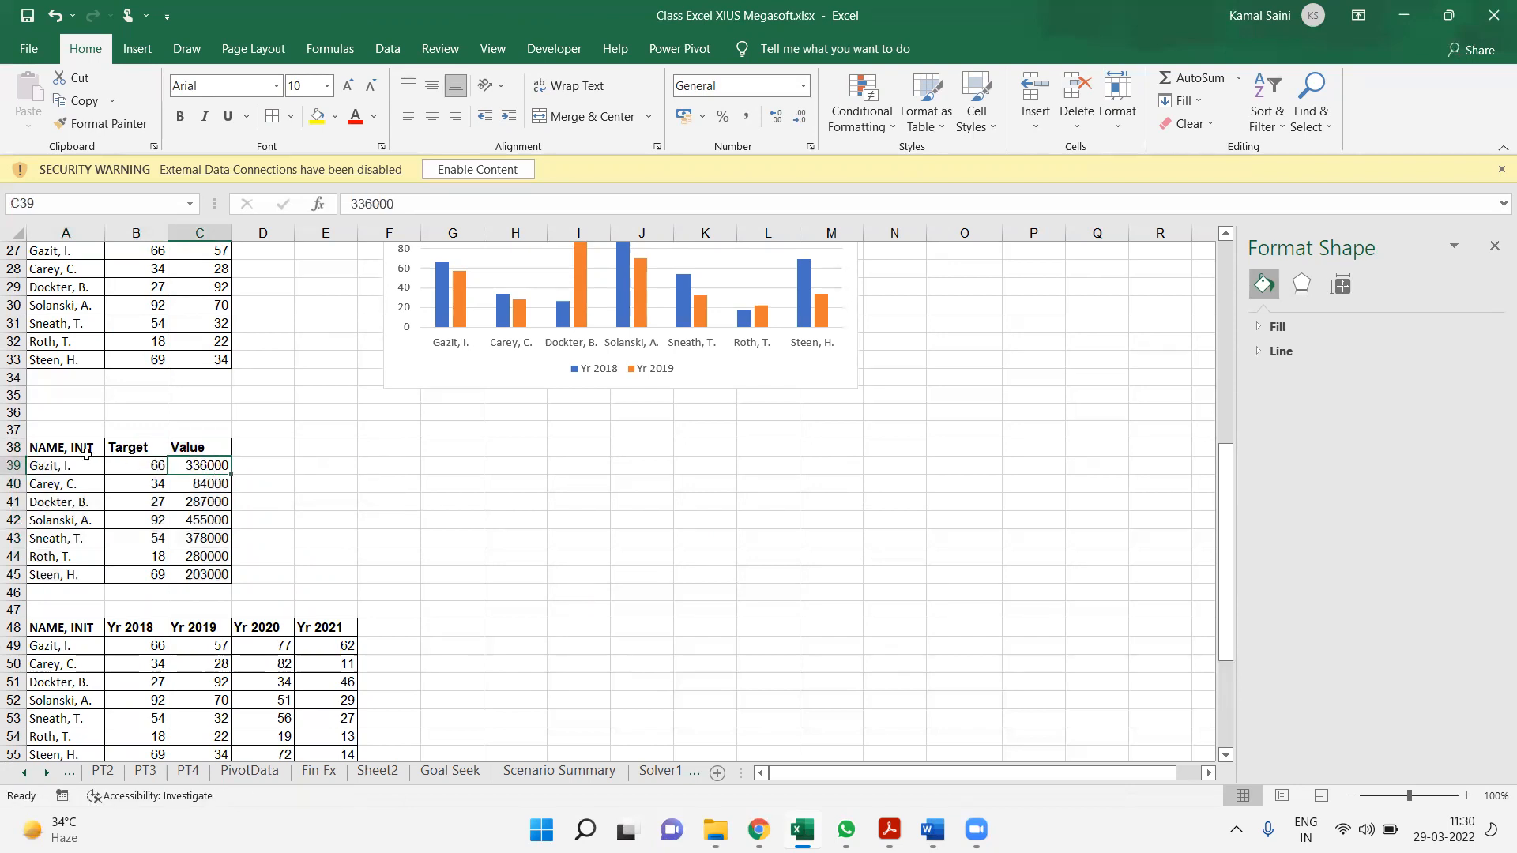
left_click_drag(59, 448, 210, 585)
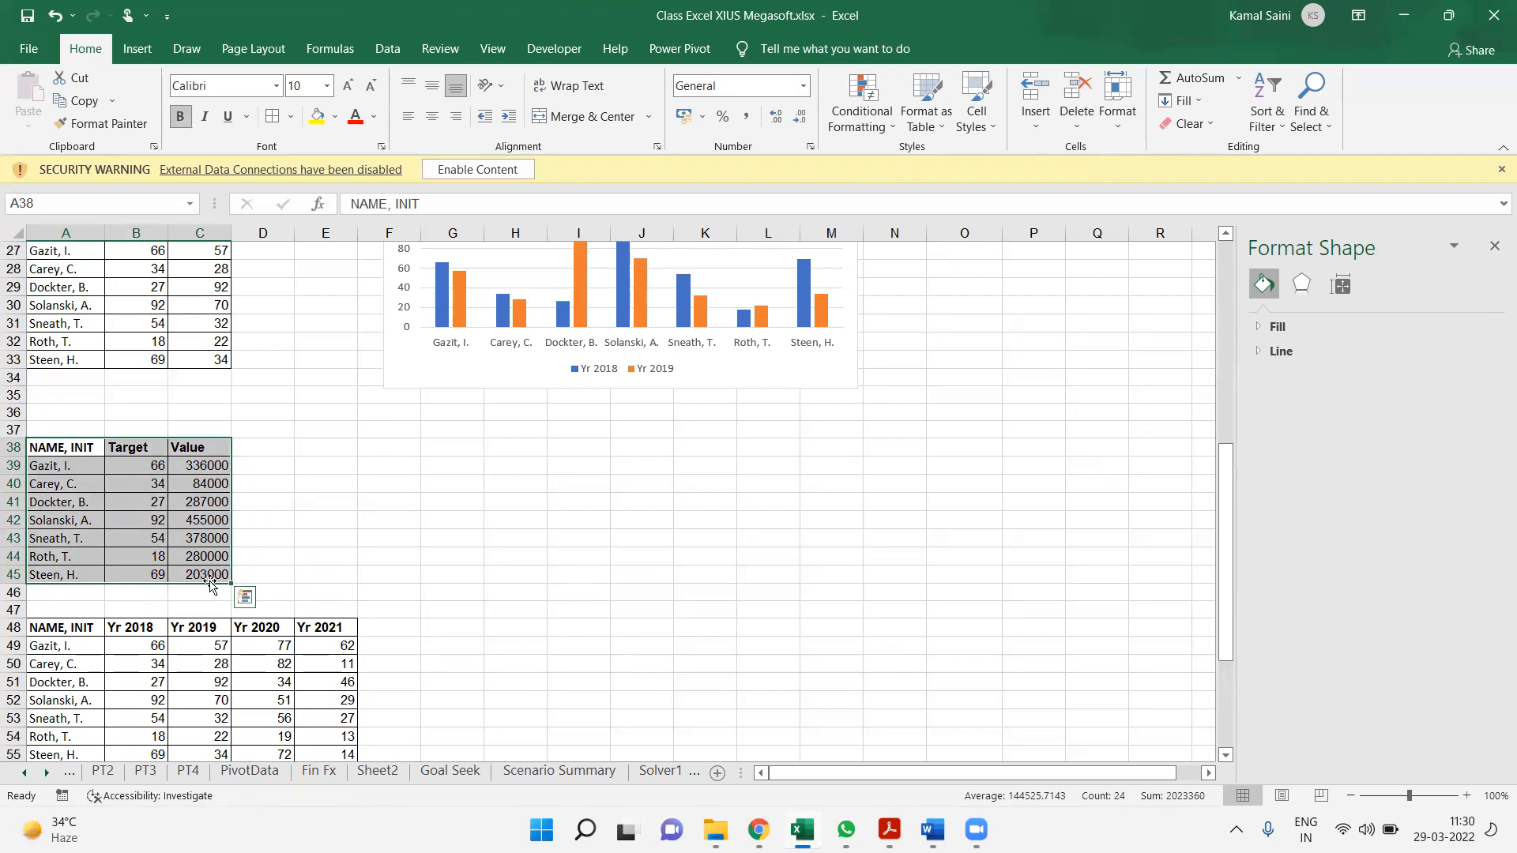
key("alt+F1")
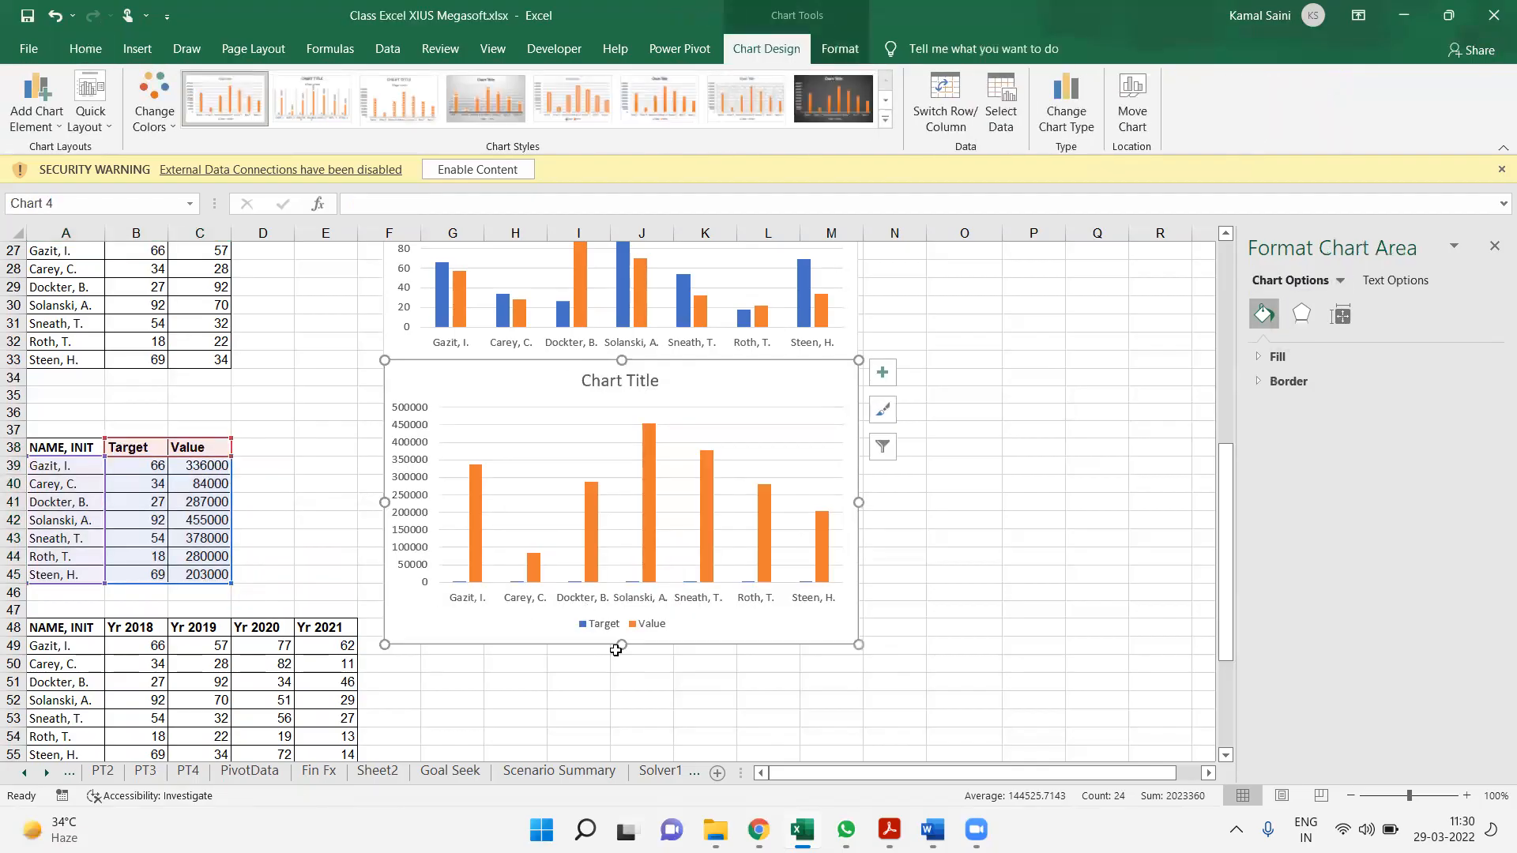
left_click_drag(622, 646, 622, 592)
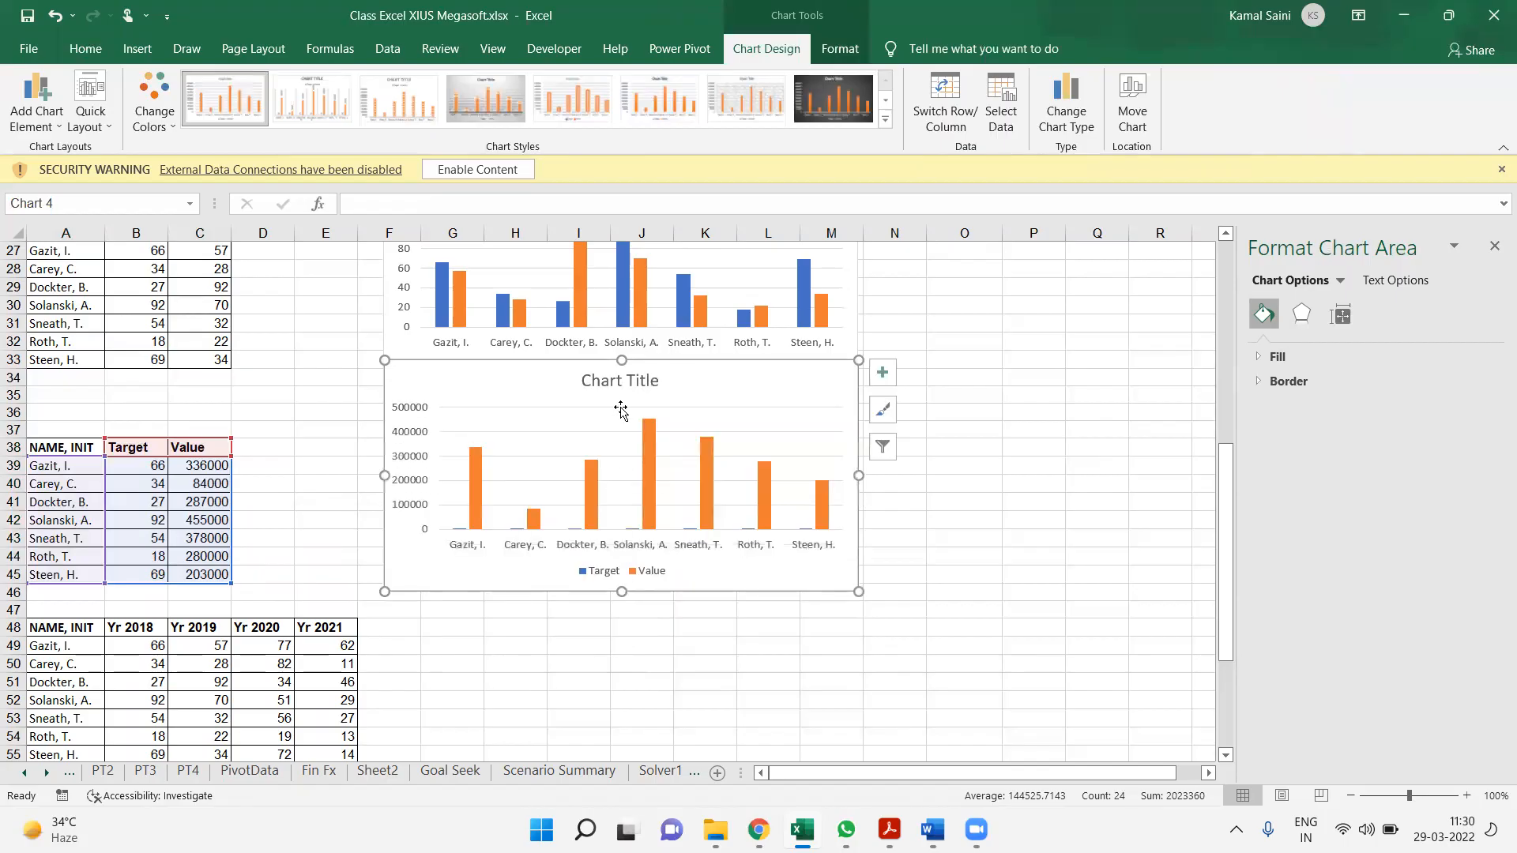
left_click_drag(701, 372, 699, 392)
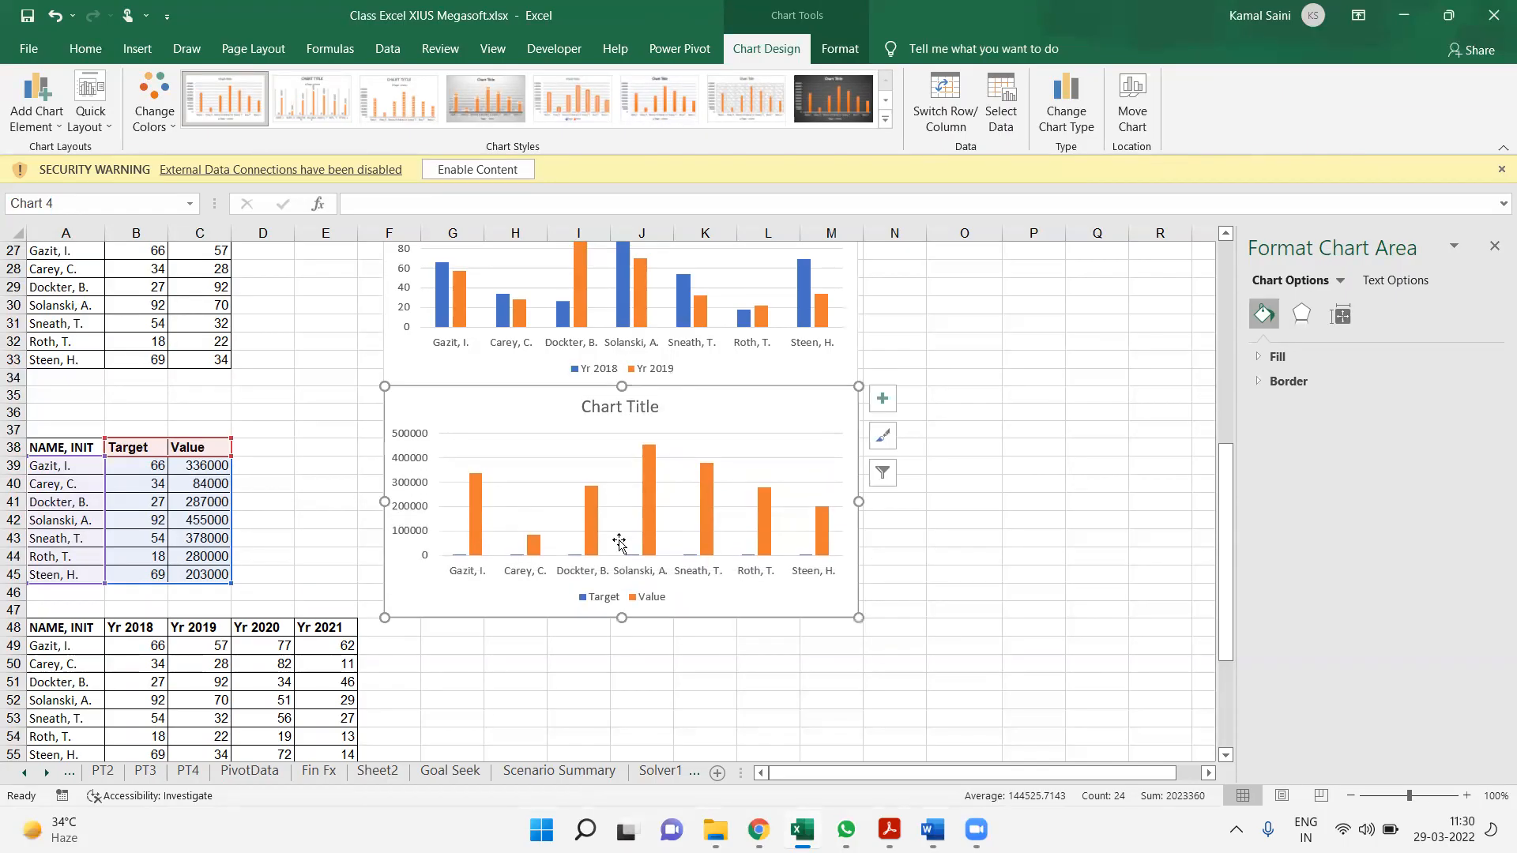
left_click(595, 605)
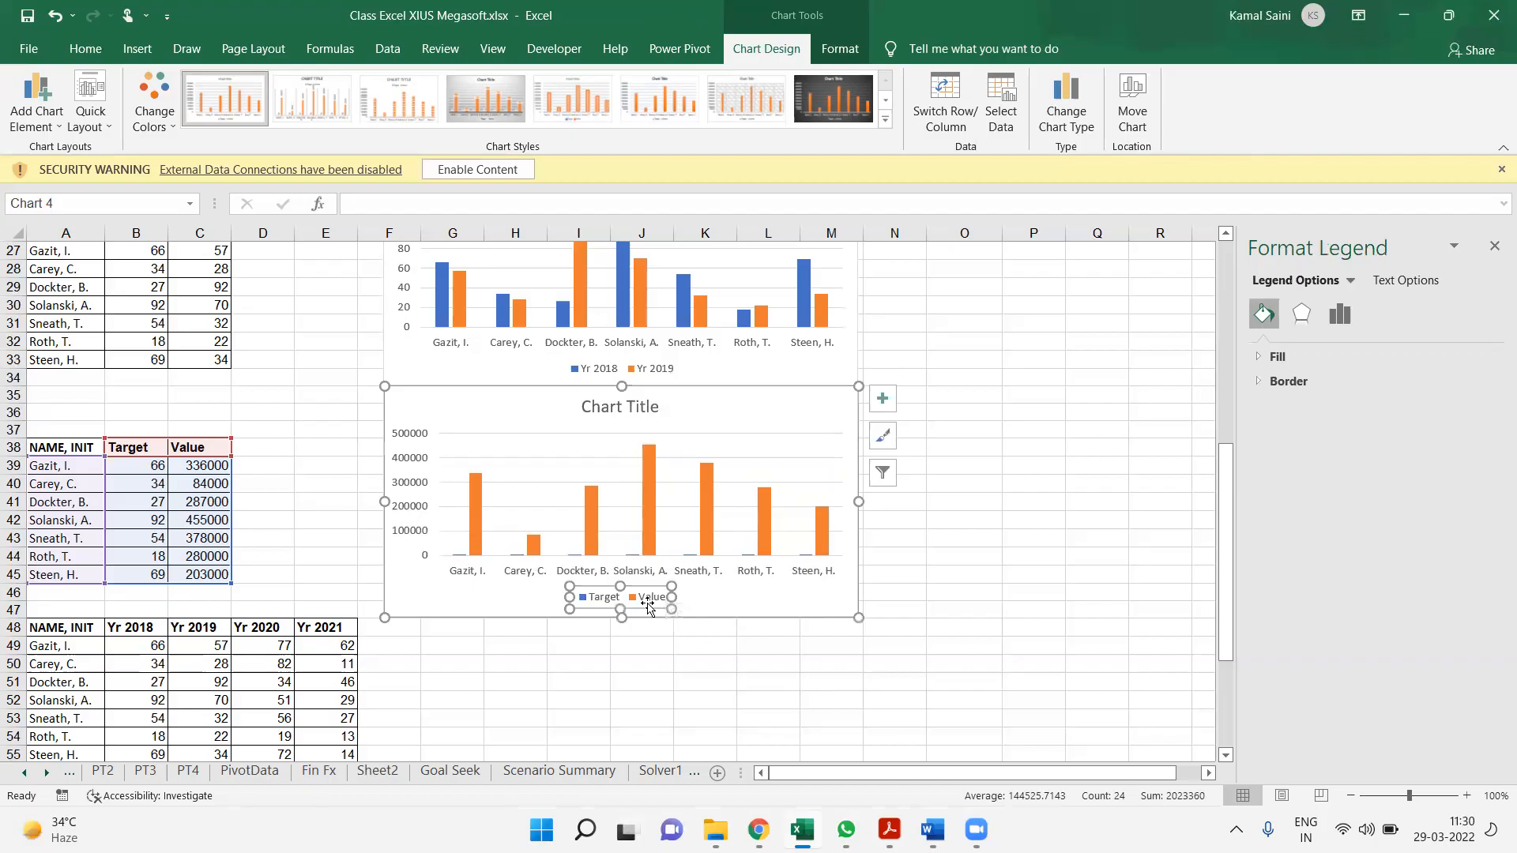
left_click(585, 529)
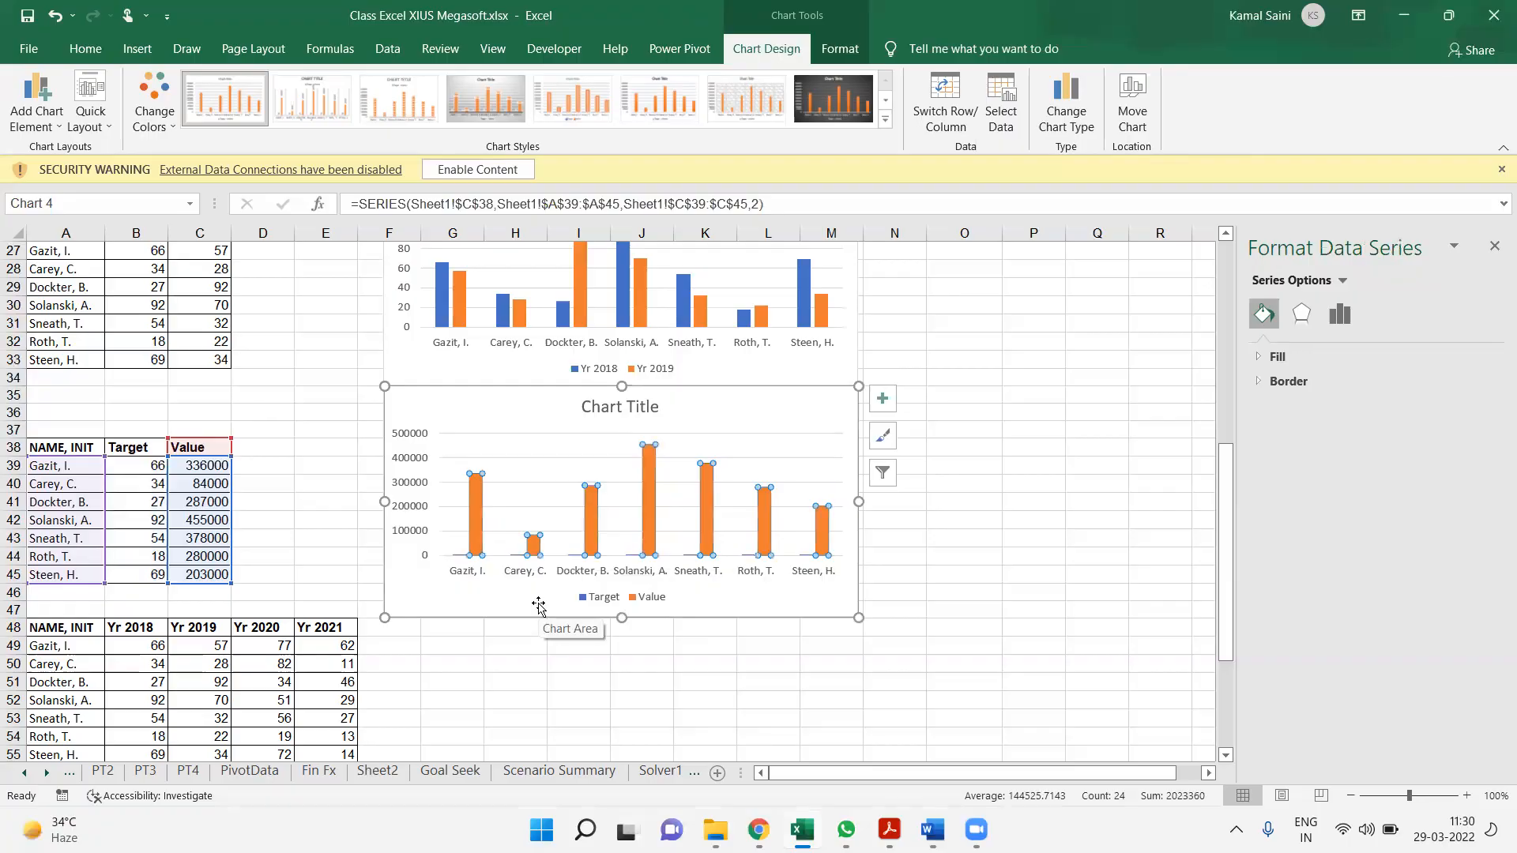
Label the column units above the headers, with Units in B37 and Rs in C37
left_click_drag(145, 467, 144, 576)
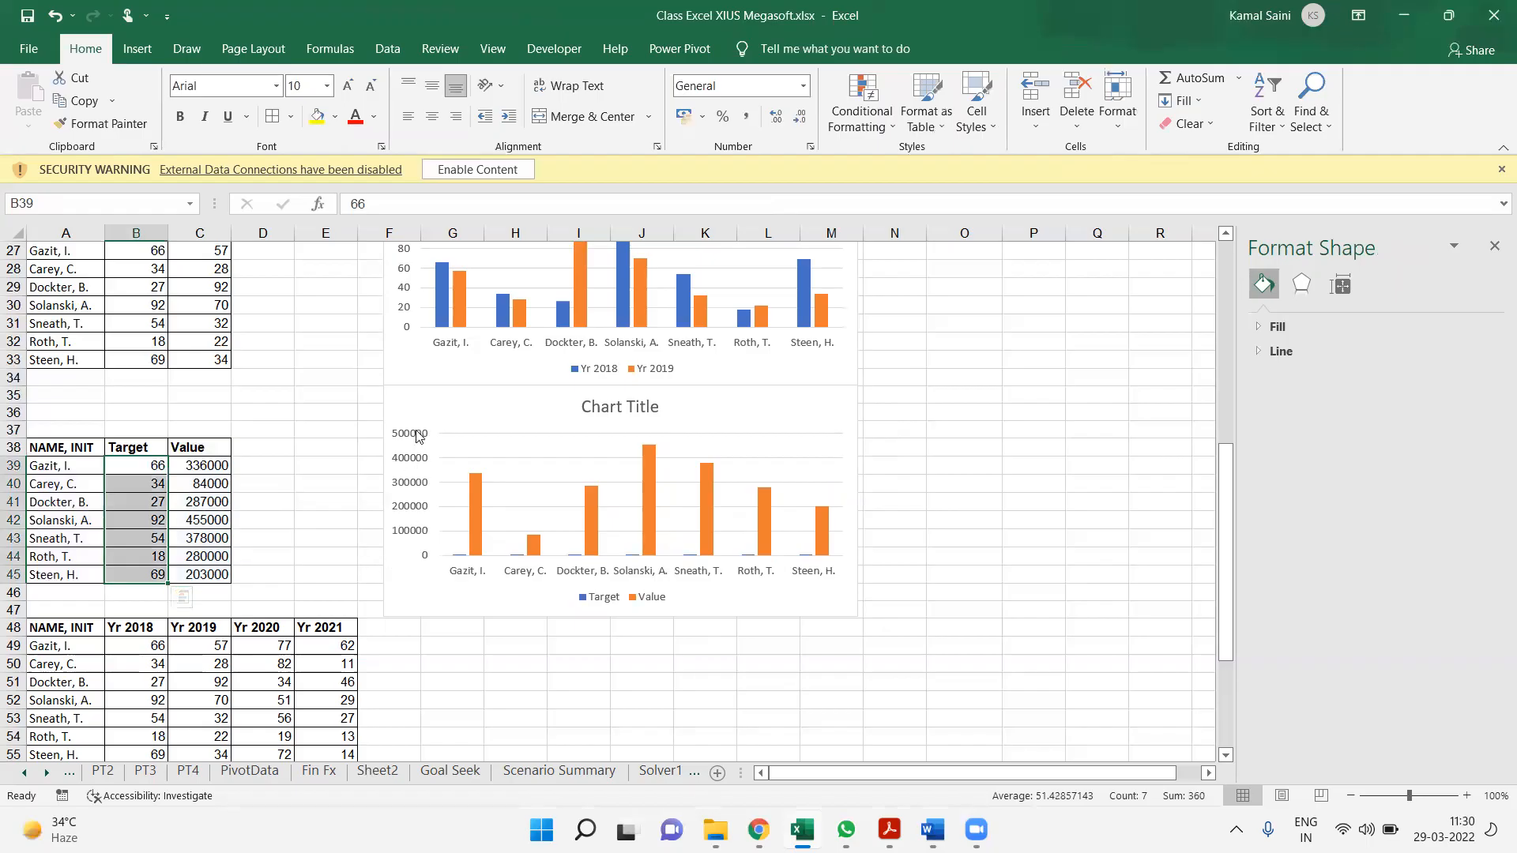
left_click(146, 427)
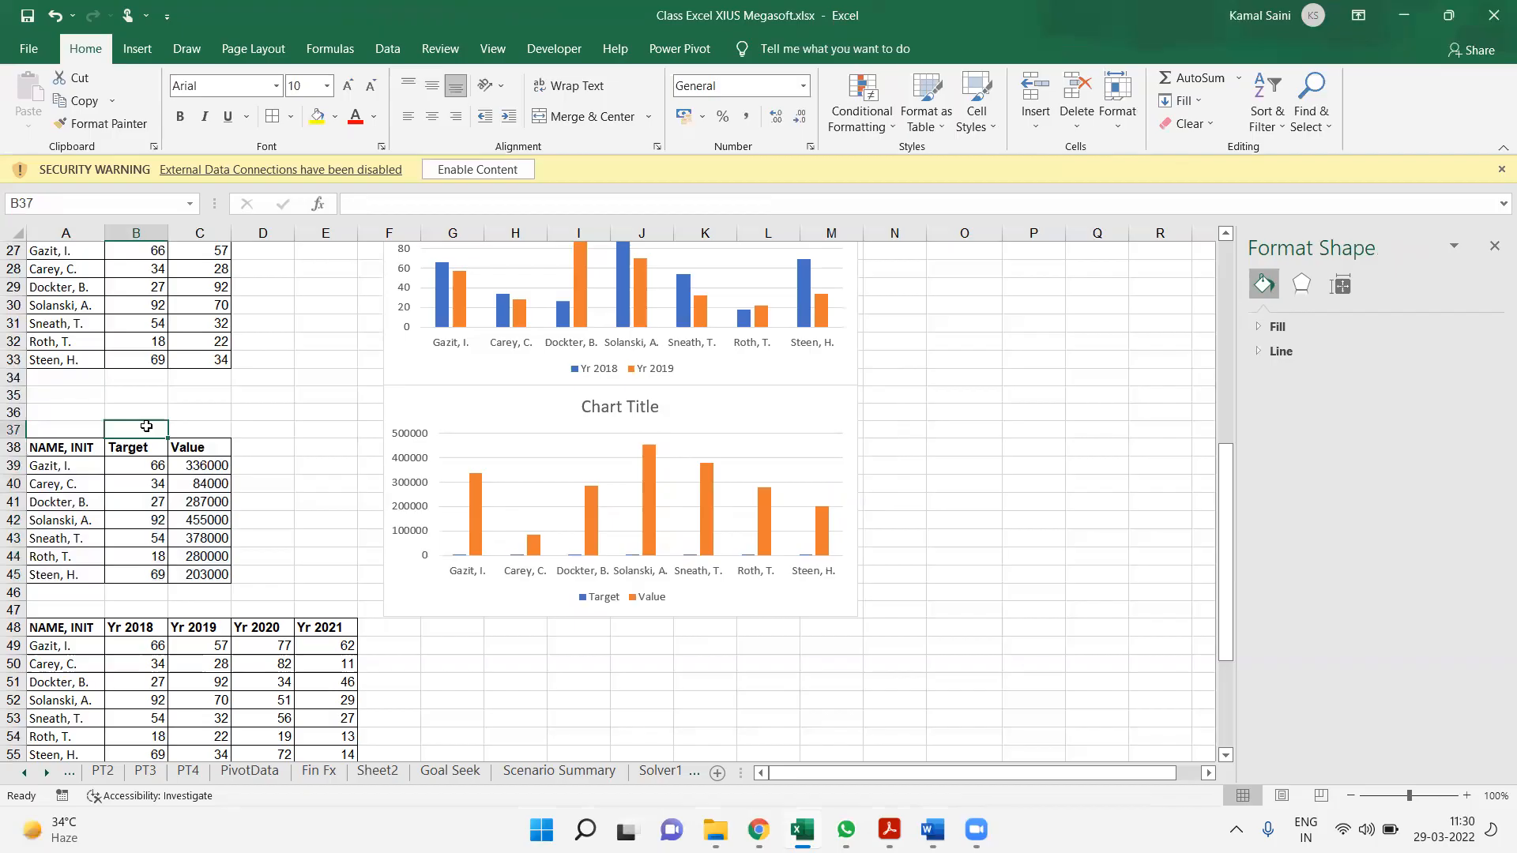
type("Unit")
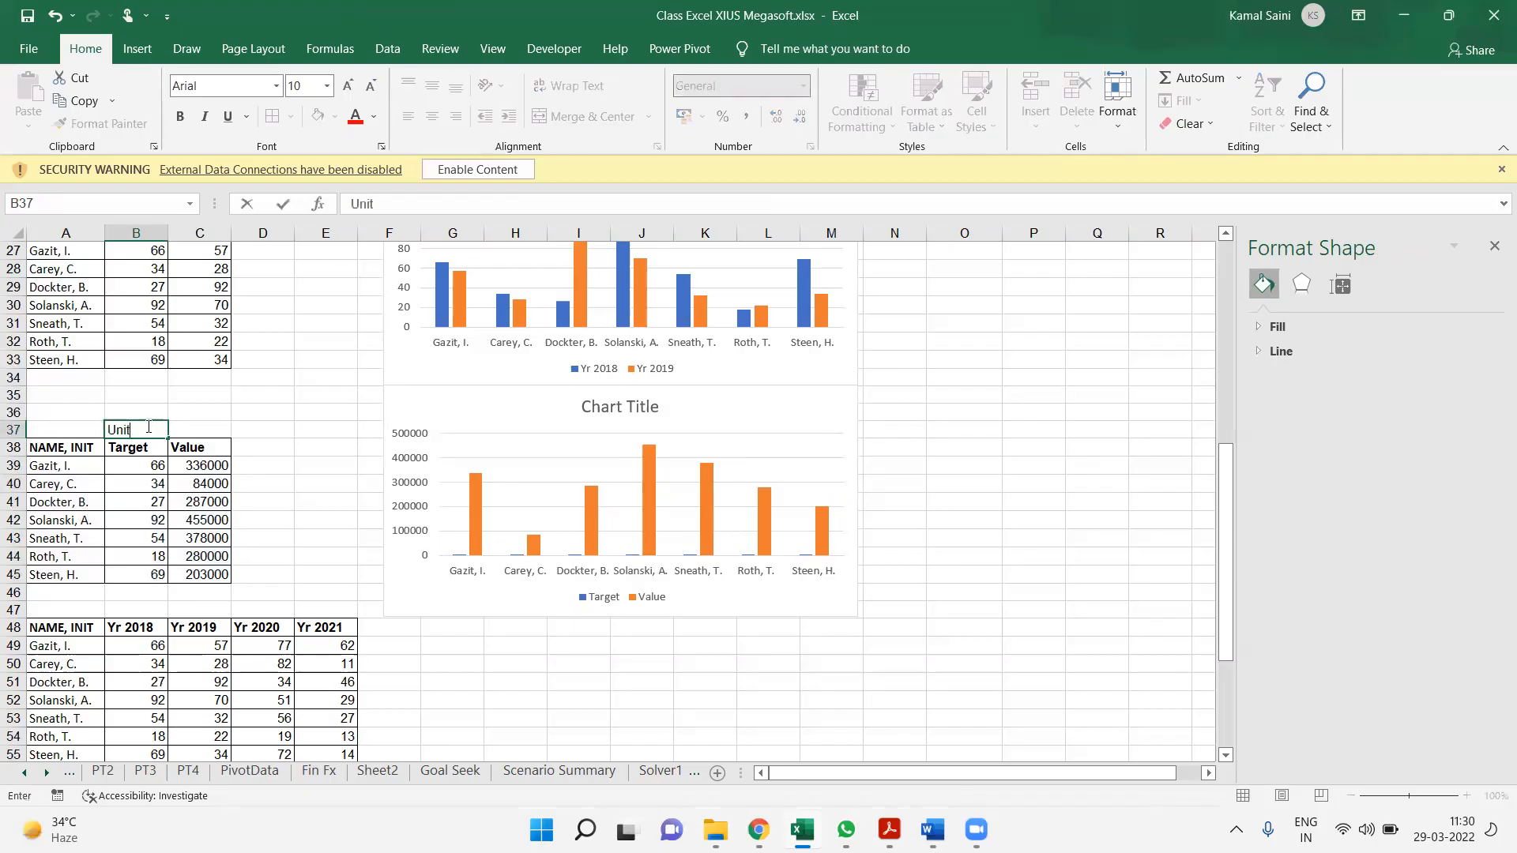
type("s")
key("Tab")
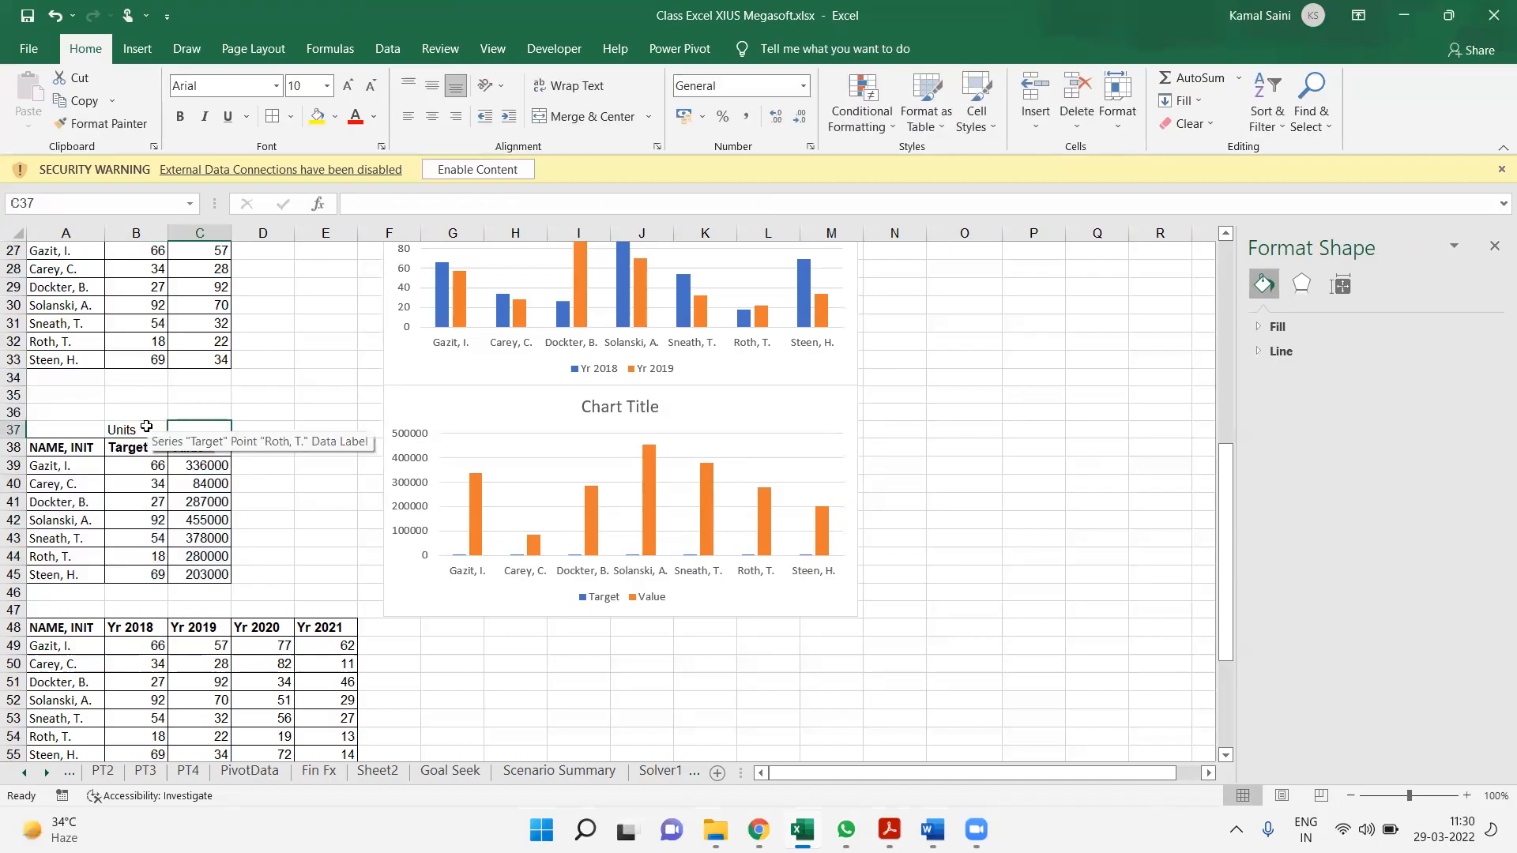
type("Rs")
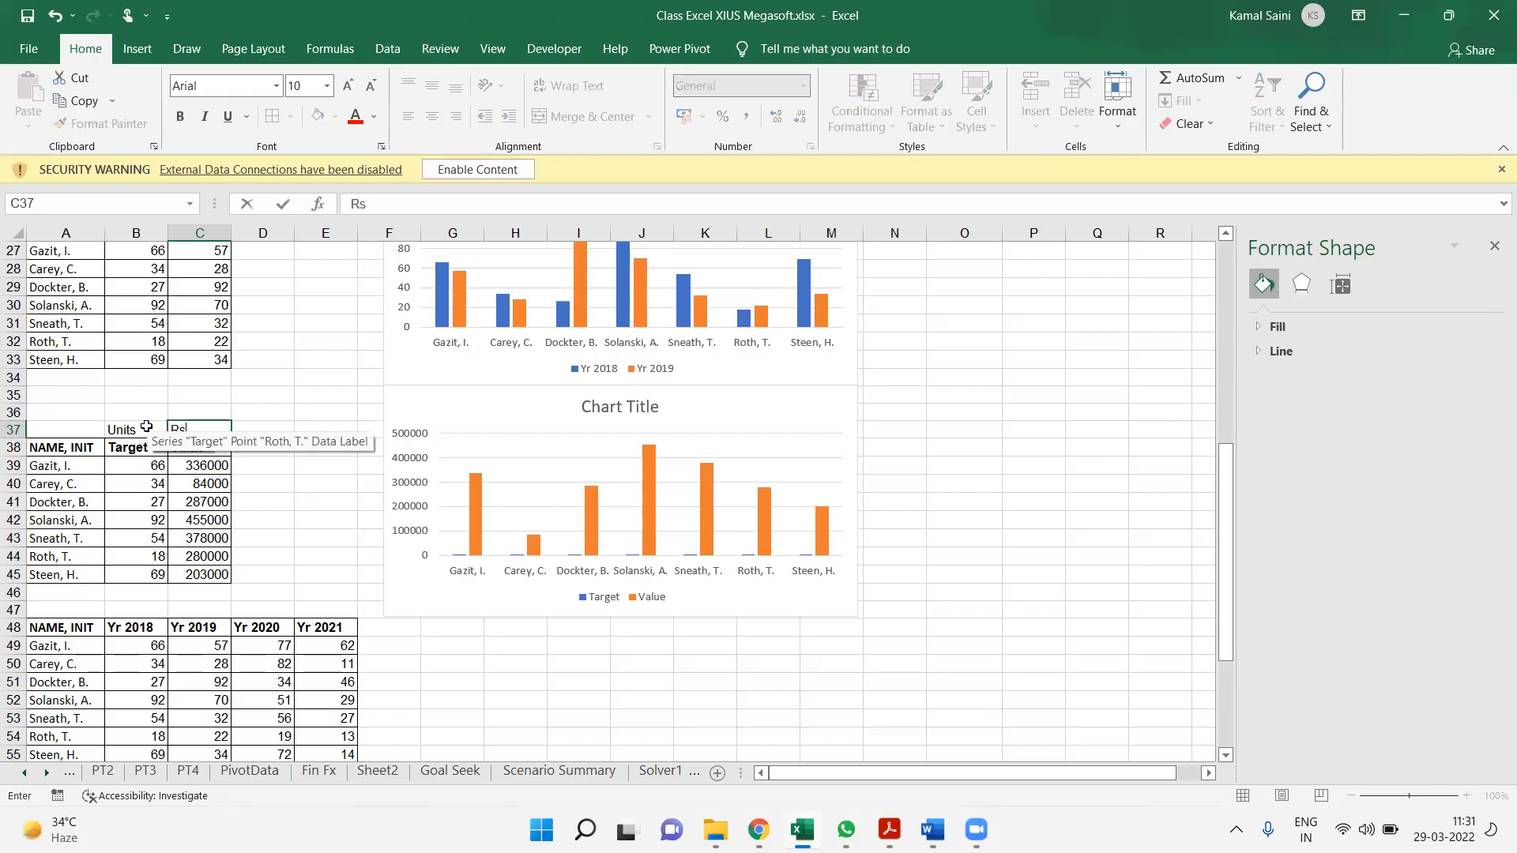
key("Return")
left_click(129, 419)
left_click_drag(128, 424, 218, 426)
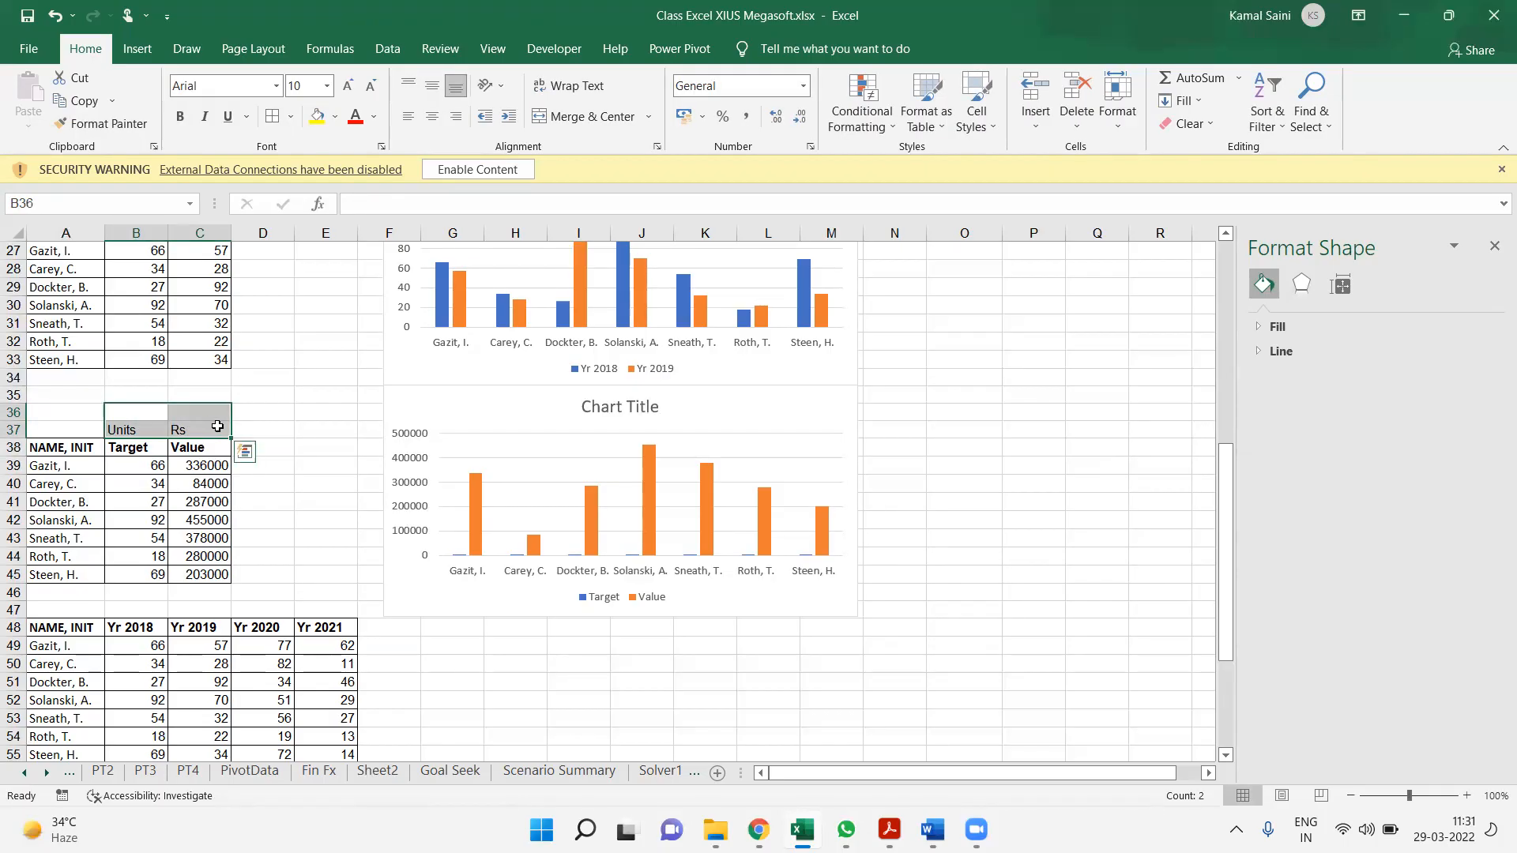
Insert a blank row at row 47, then shorten the Target and Value chart and shift it slightly down
left_click(13, 609)
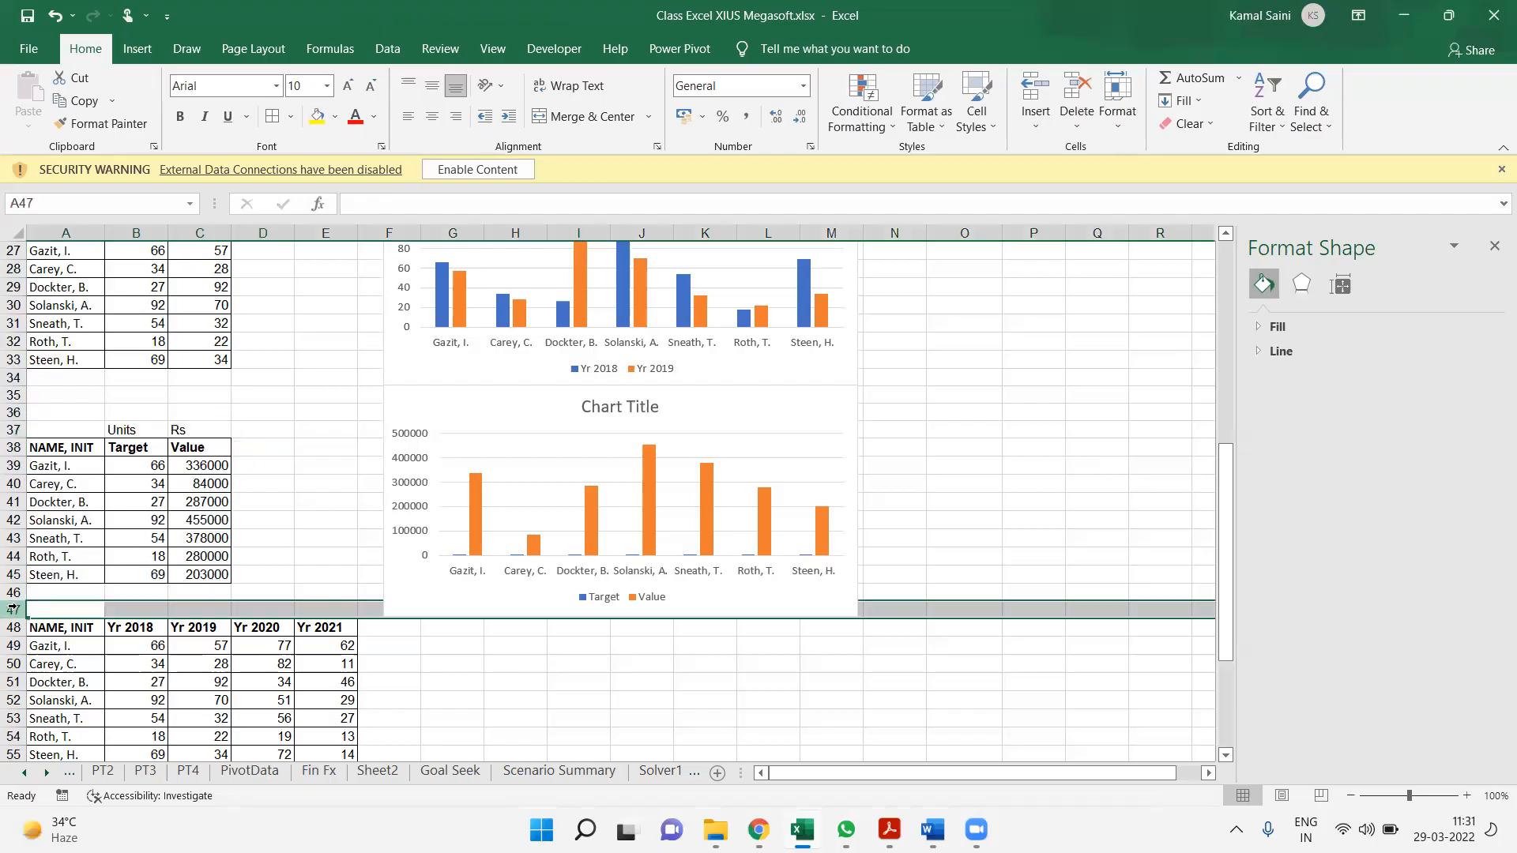
key("ctrl+shift+plus")
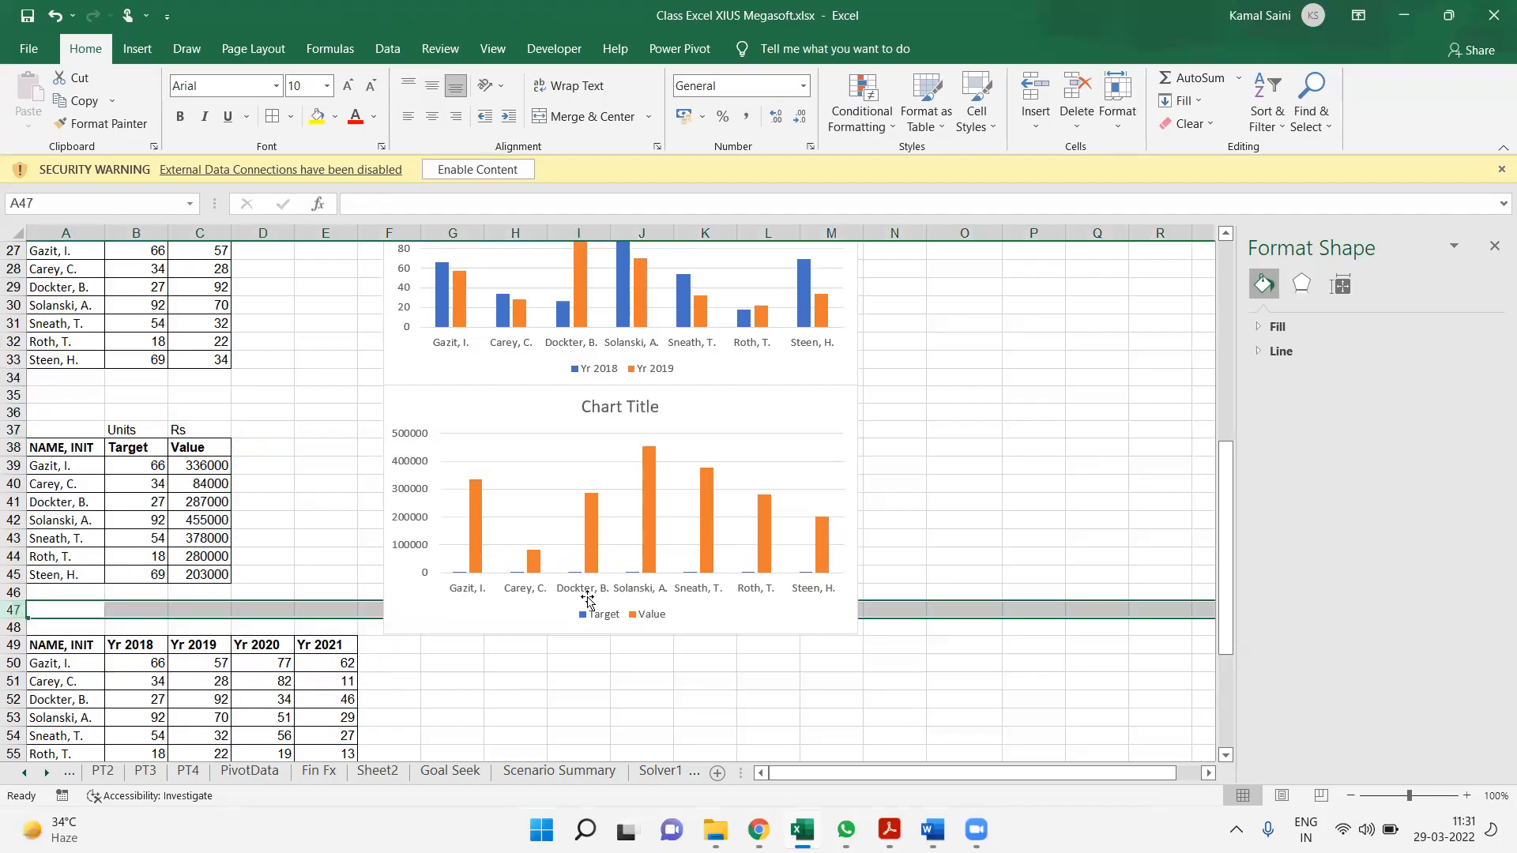
left_click(638, 637)
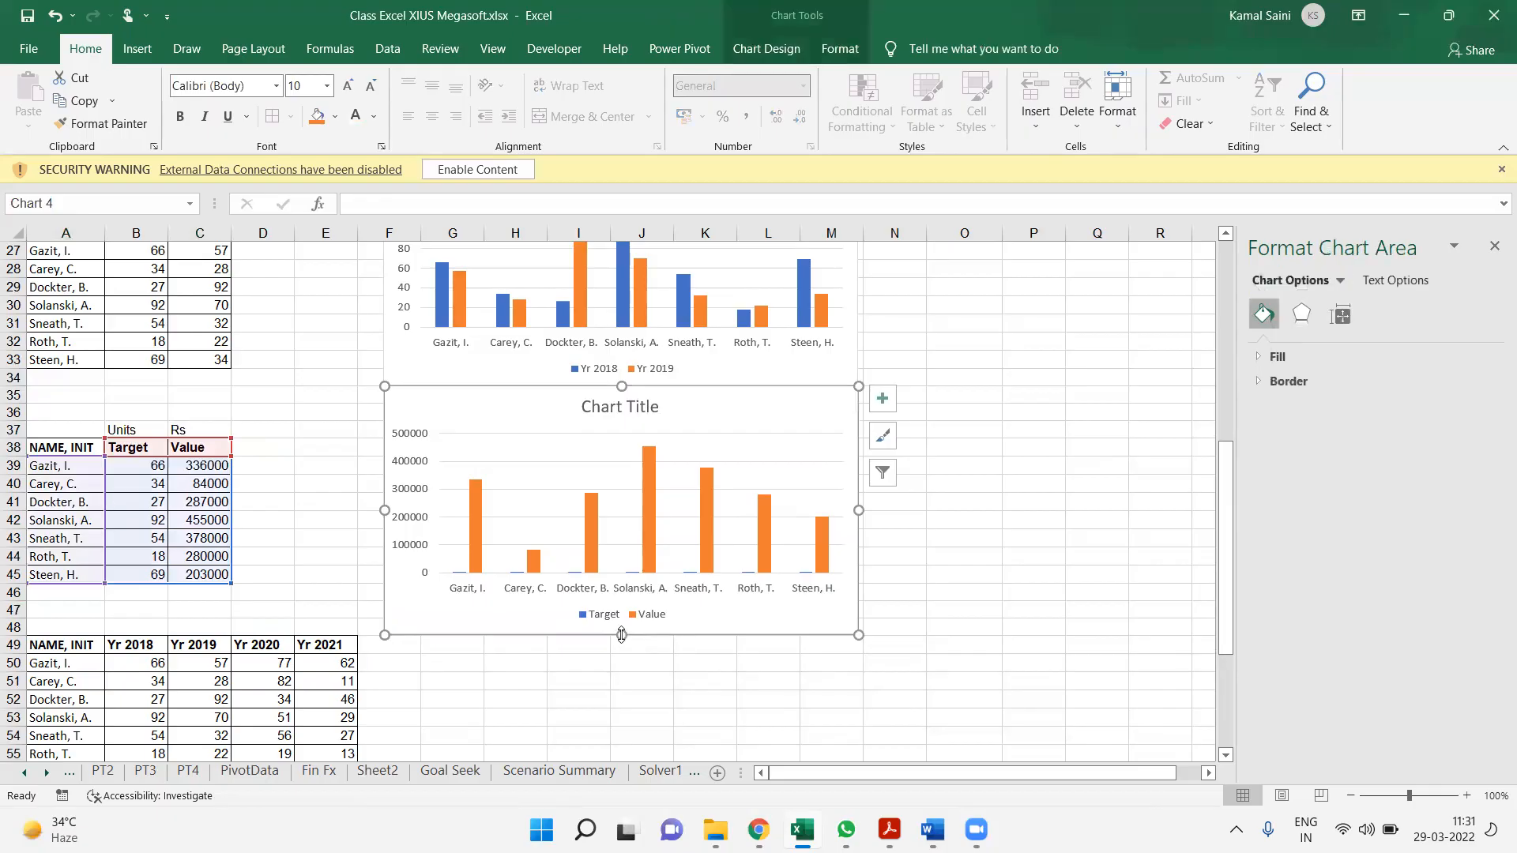
left_click_drag(619, 634, 620, 611)
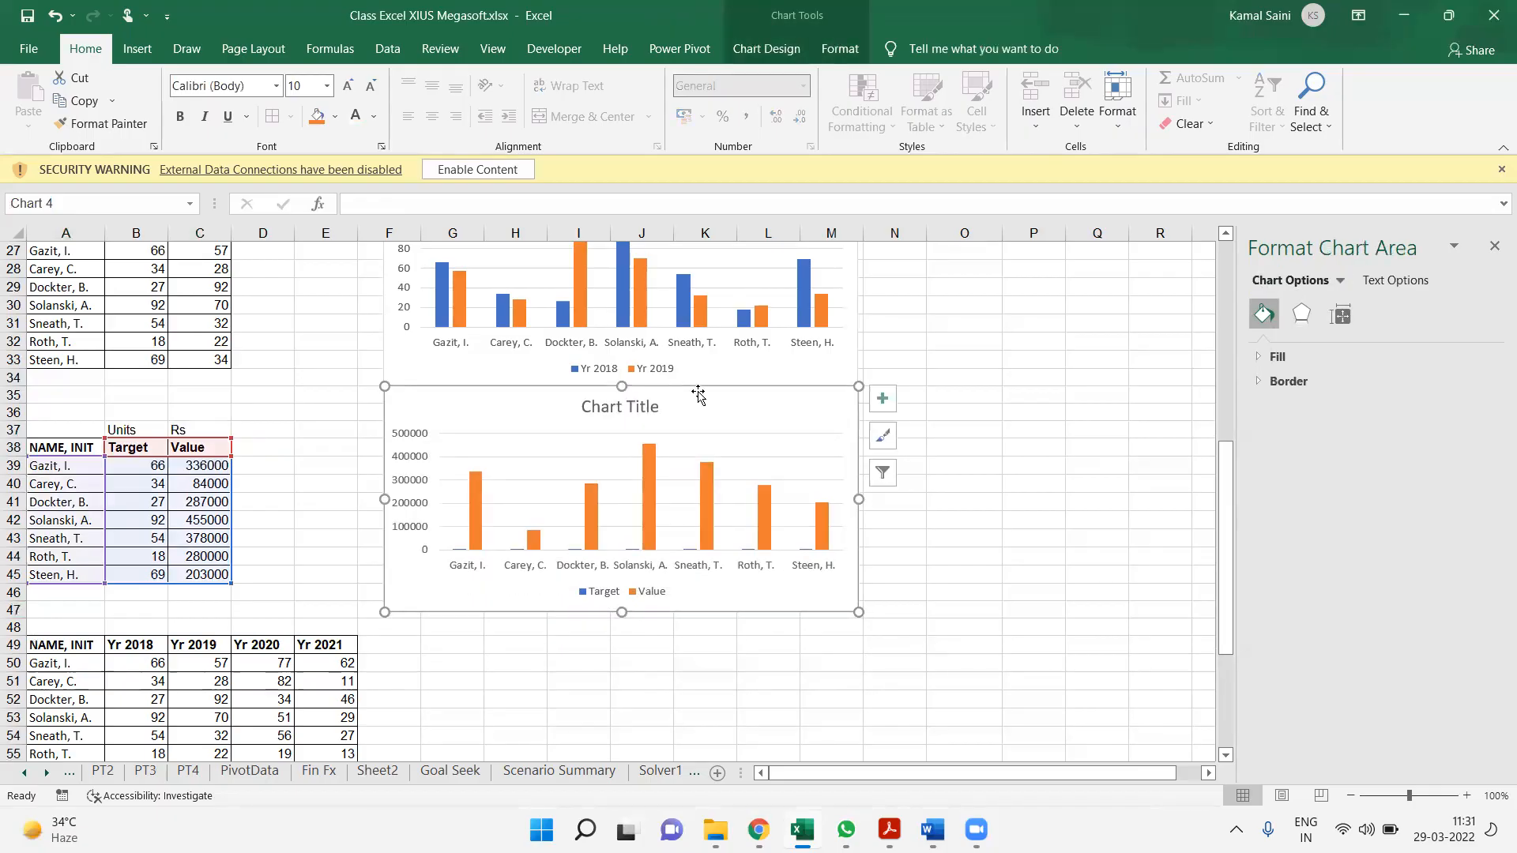
left_click_drag(701, 392, 699, 399)
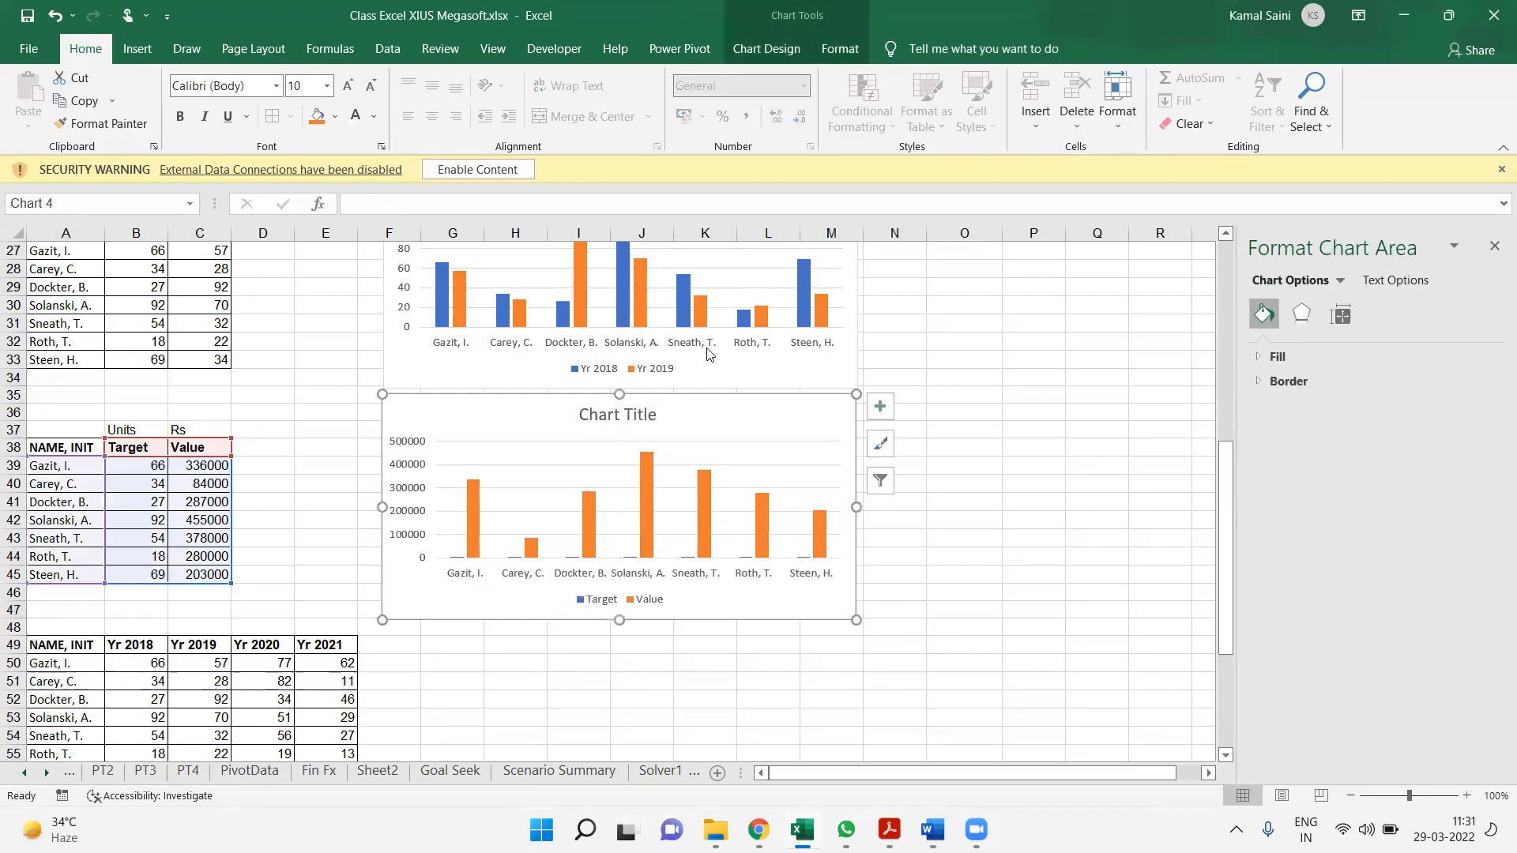
Change the Target and Value chart to a combo, with Target as clustered column and Value as a line on the secondary axis
left_click(837, 292)
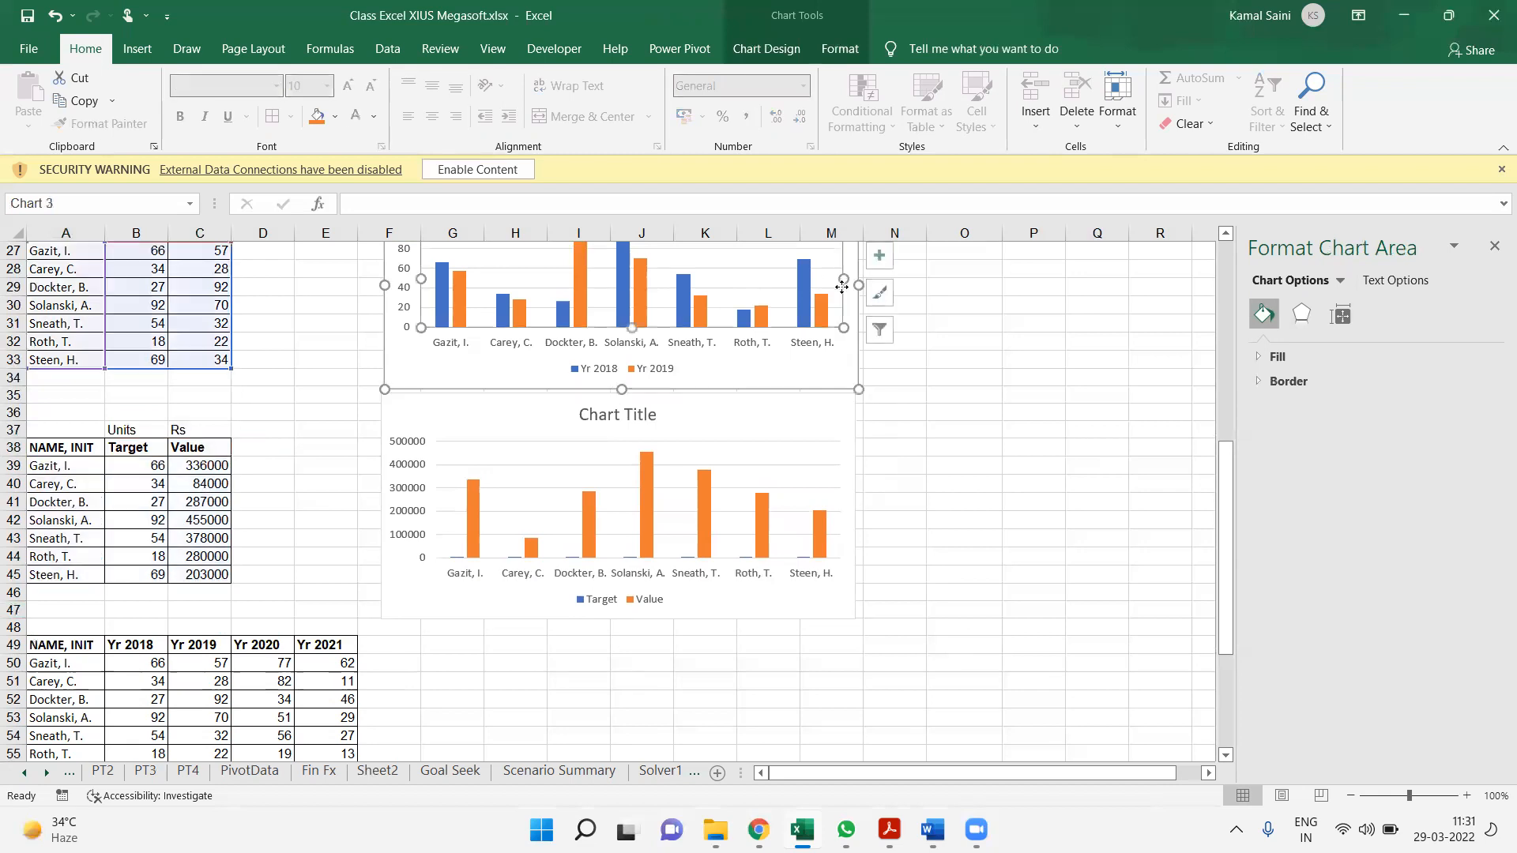
left_click(756, 429)
left_click(759, 403)
left_click(766, 48)
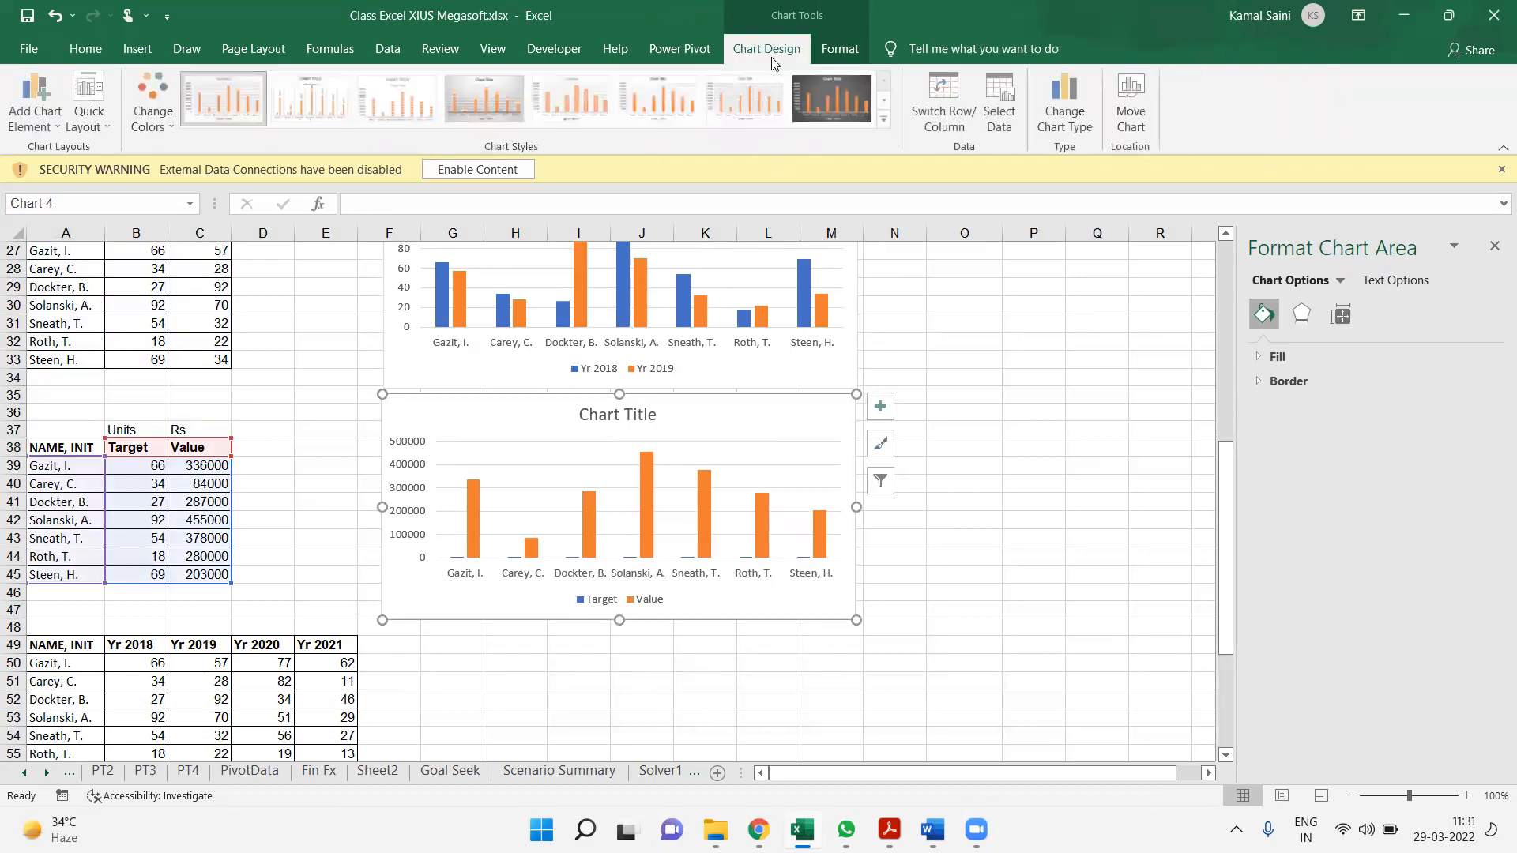
left_click(1066, 103)
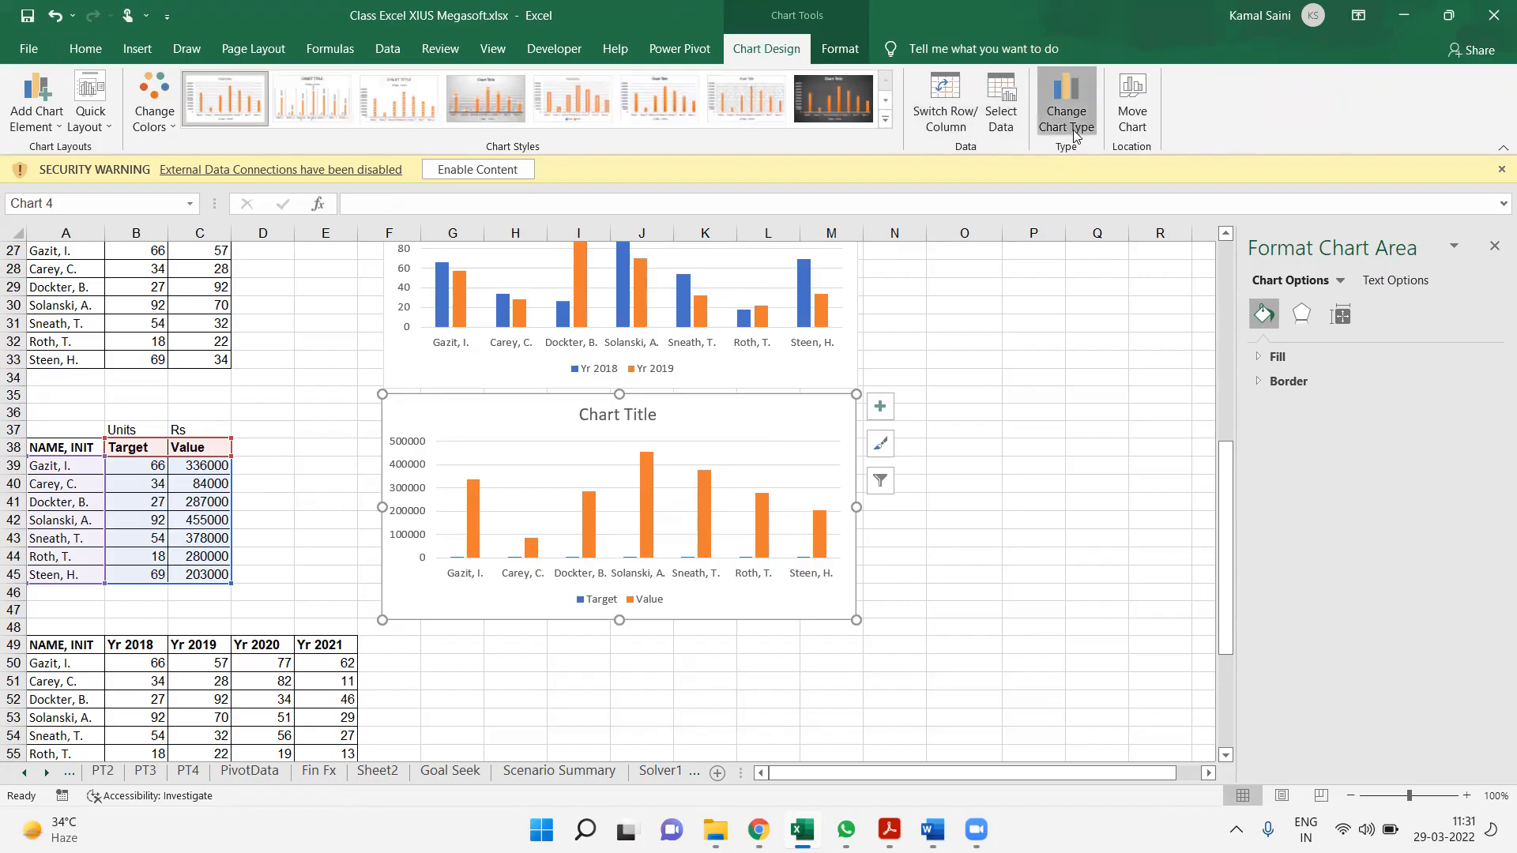
left_click(528, 580)
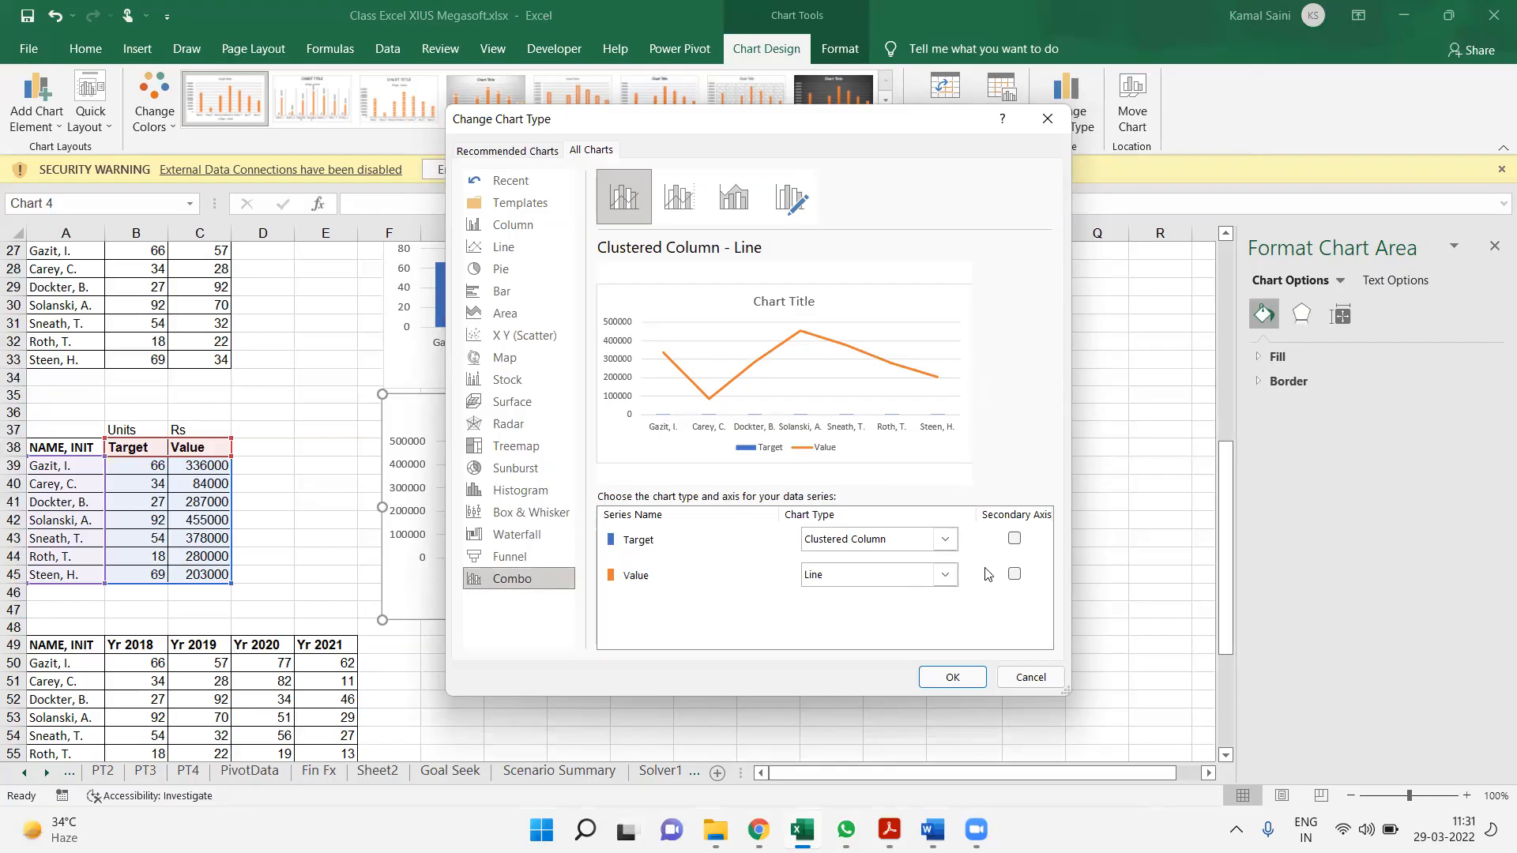
left_click(1015, 575)
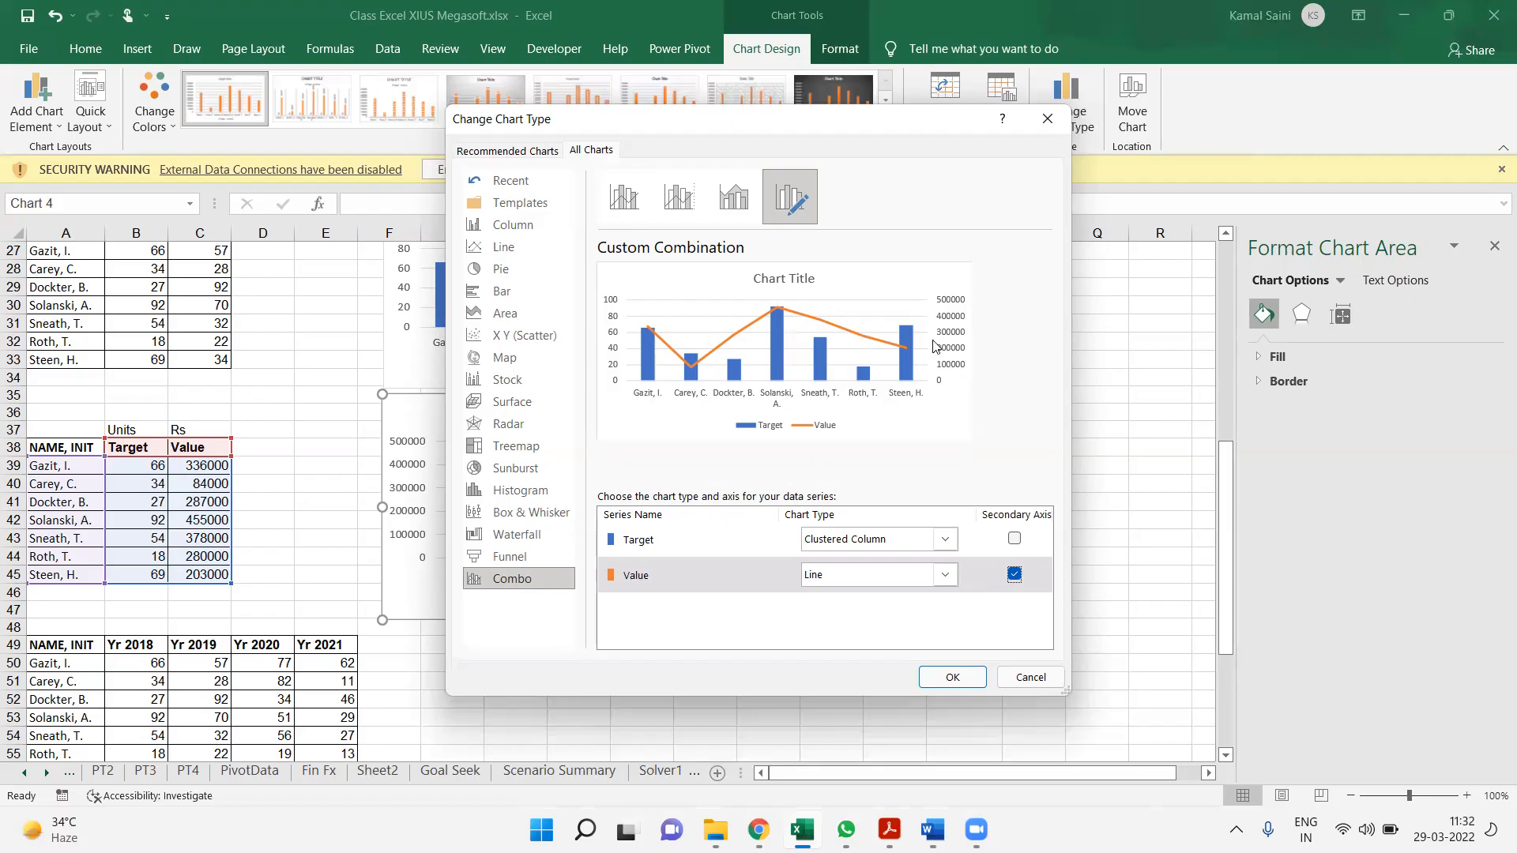
left_click(950, 678)
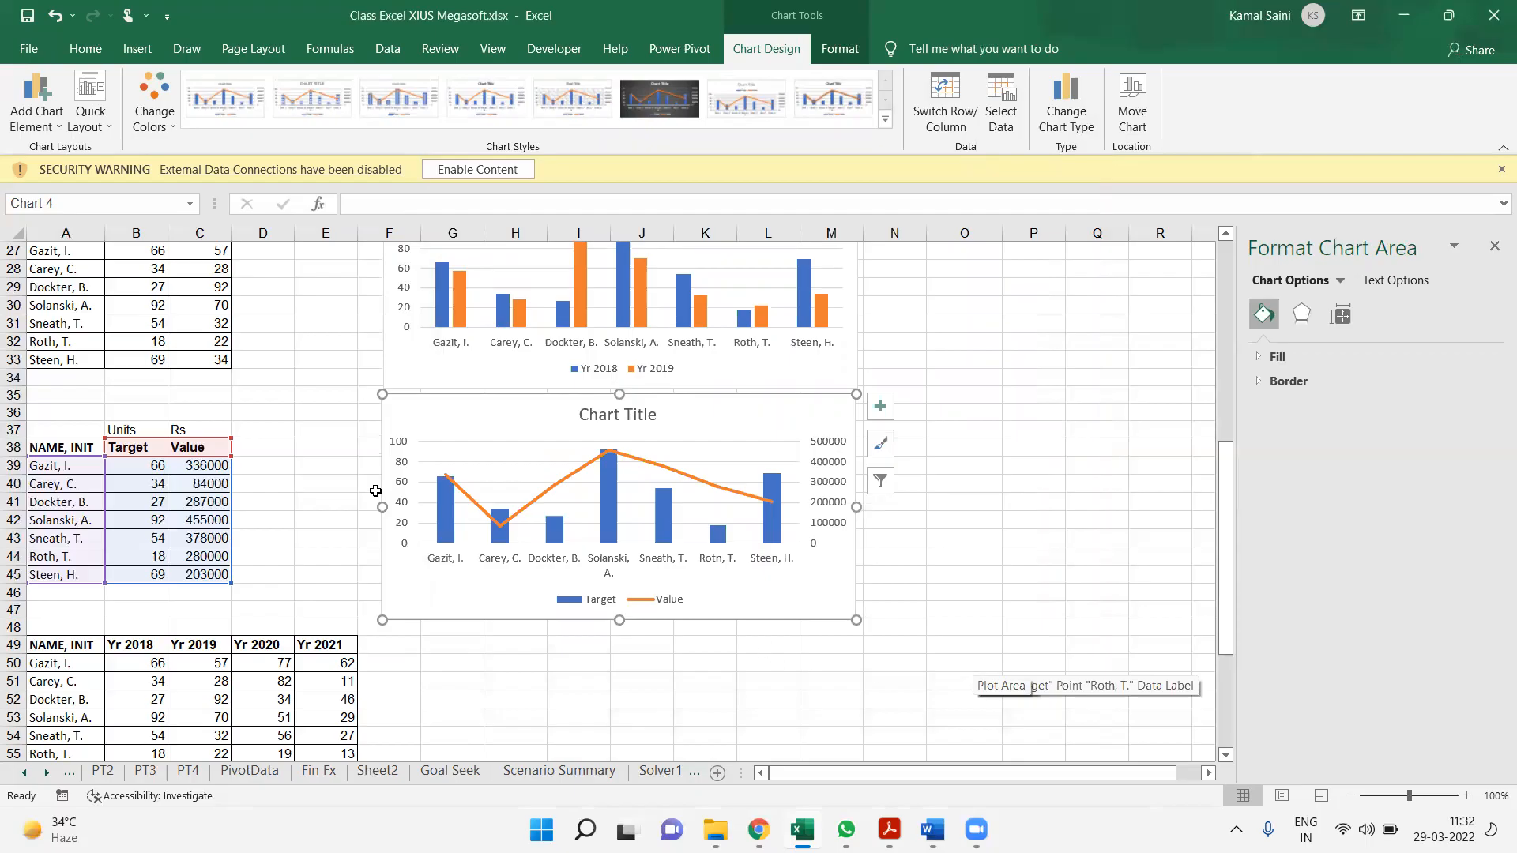
Label the Target and Value table as Combo in cell A36
left_click(90, 415)
type("Combo")
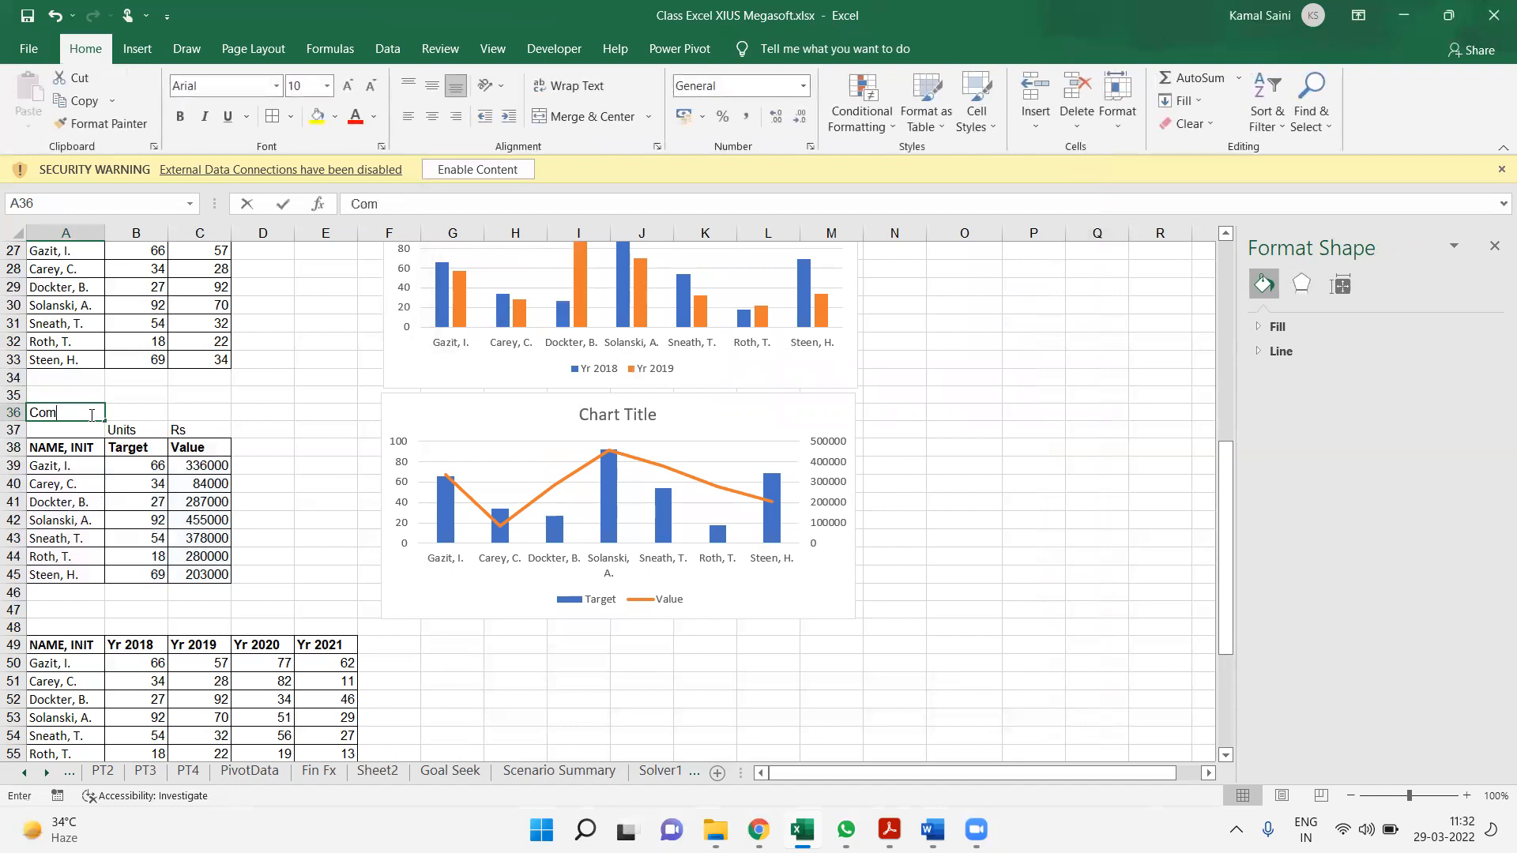
key("Return")
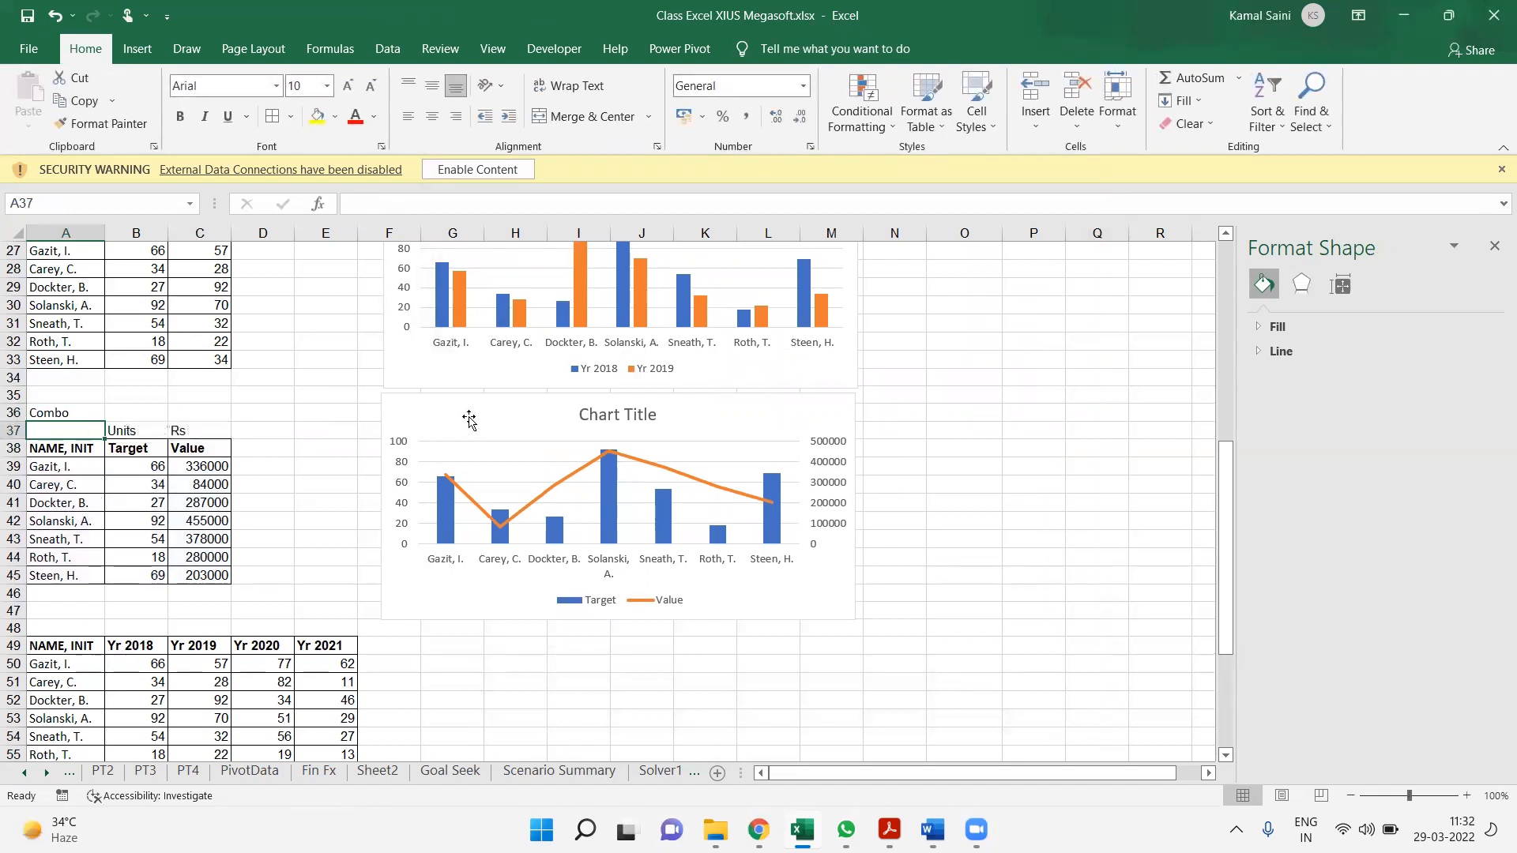
Review the chart type and secondary axis settings of the Target and Value combo chart
left_click(473, 422)
left_click(760, 49)
left_click(1065, 102)
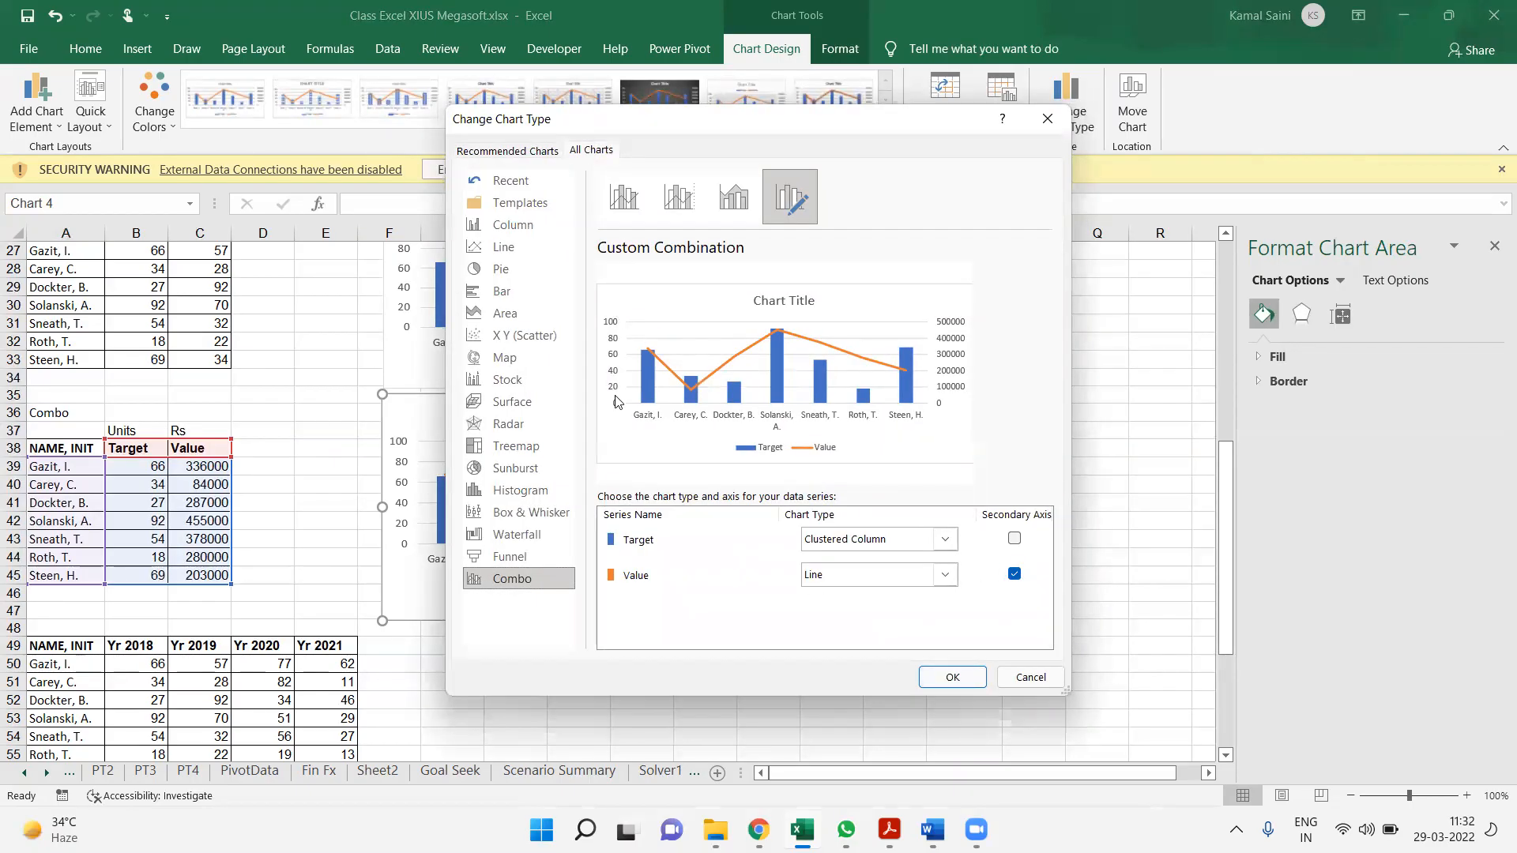
left_click(952, 677)
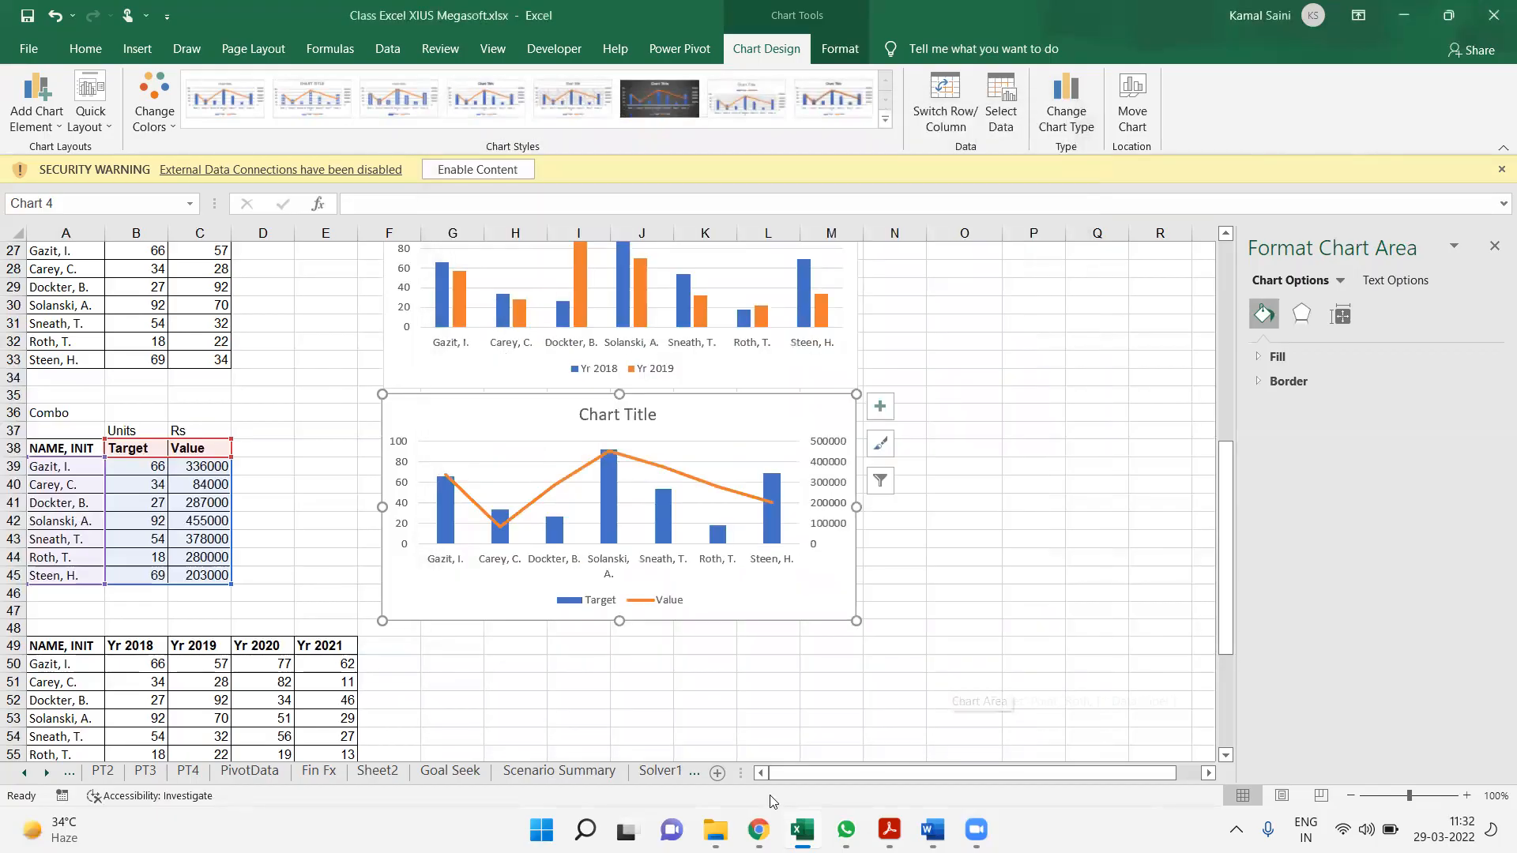
Copy the four-year table A49:E56 and paste the duplicate below it, starting at A59
left_click(703, 736)
left_click_drag(60, 647, 341, 730)
key("ctrl+c")
key("Down")
key("Down")
key("Down")
key("Return")
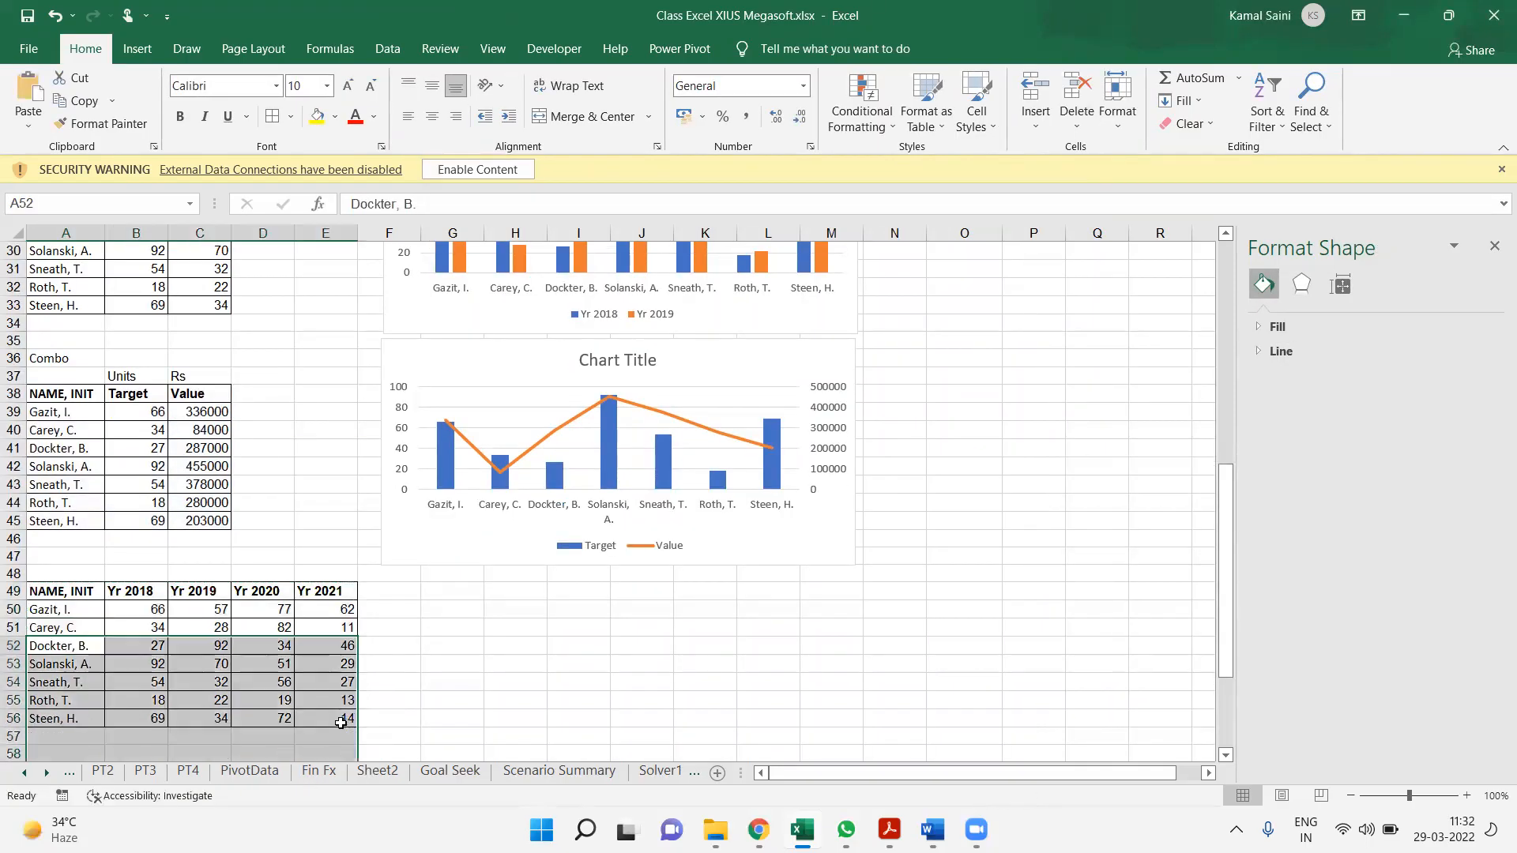
Try to move the original four-year table down so that it starts at A52
key("Down")
key("Down")
key("Down")
key("Down")
key("Down")
key("Down")
key("Down")
key("Down")
key("Down")
key("Down")
key("Down")
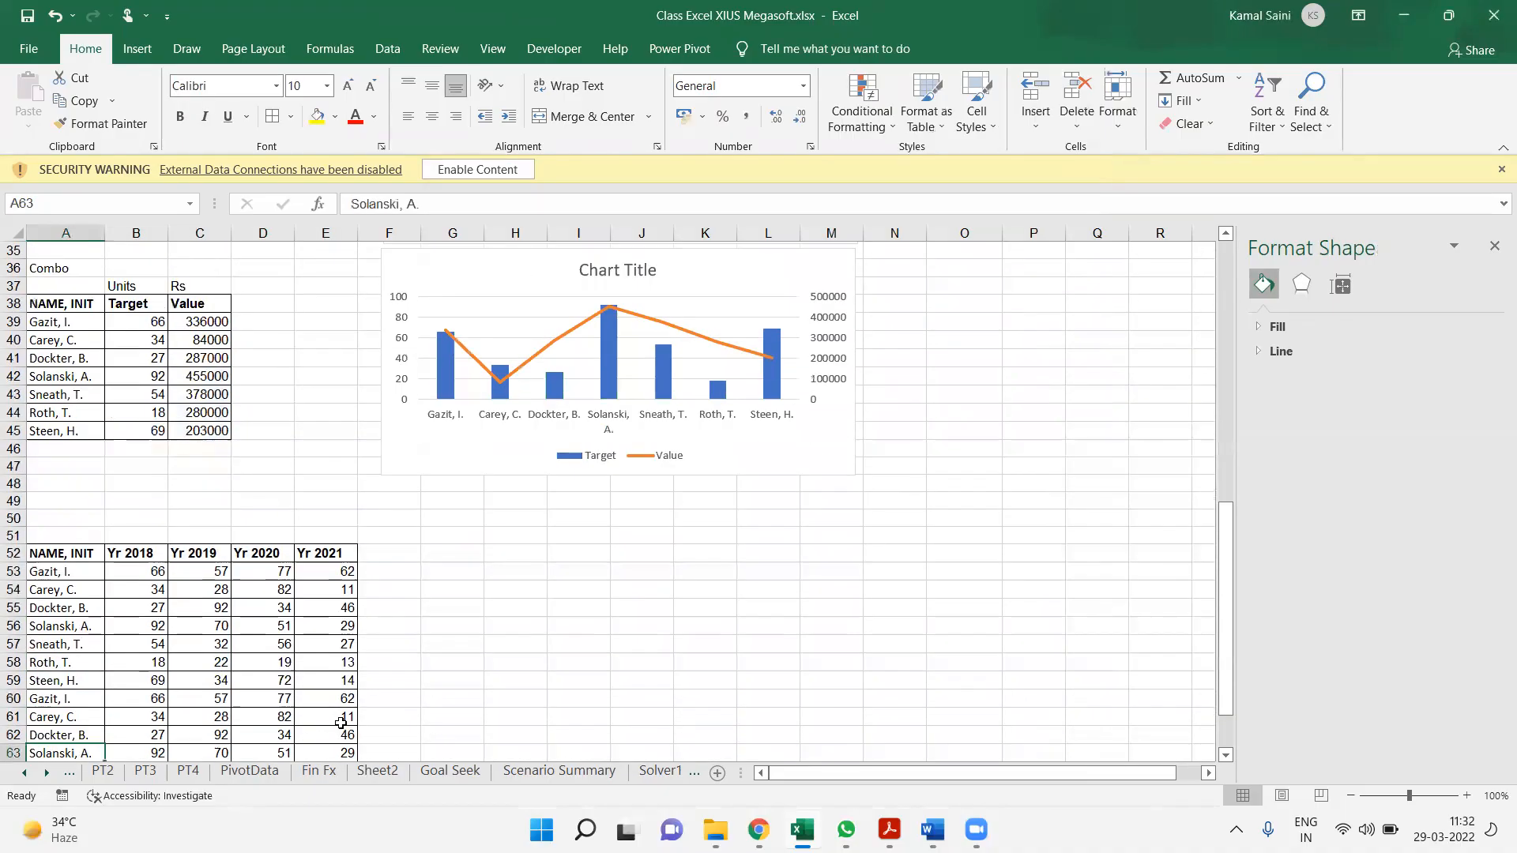
key("ctrl+z")
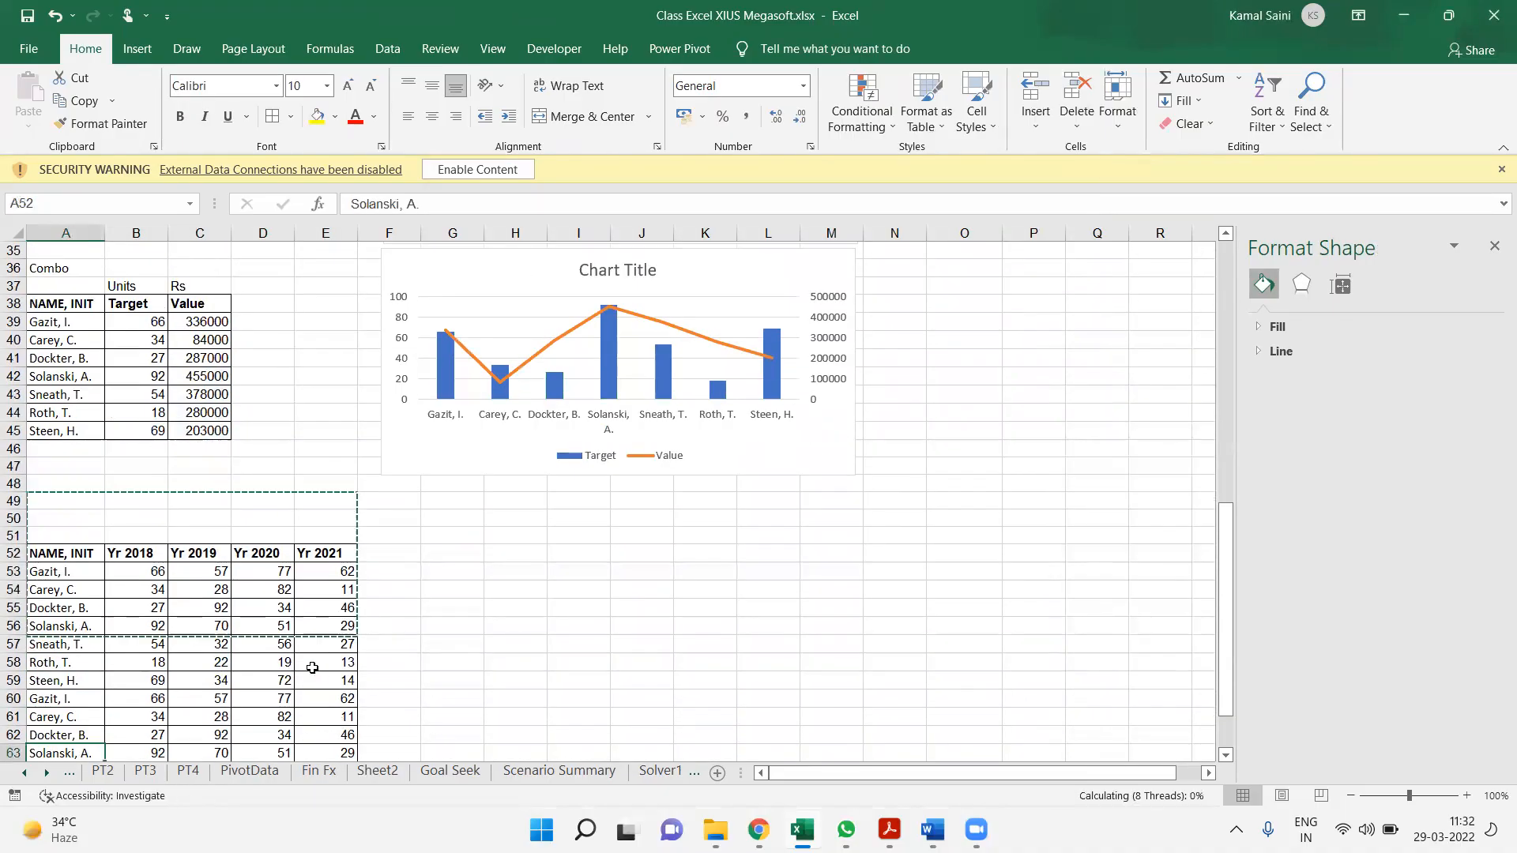
left_click(312, 668)
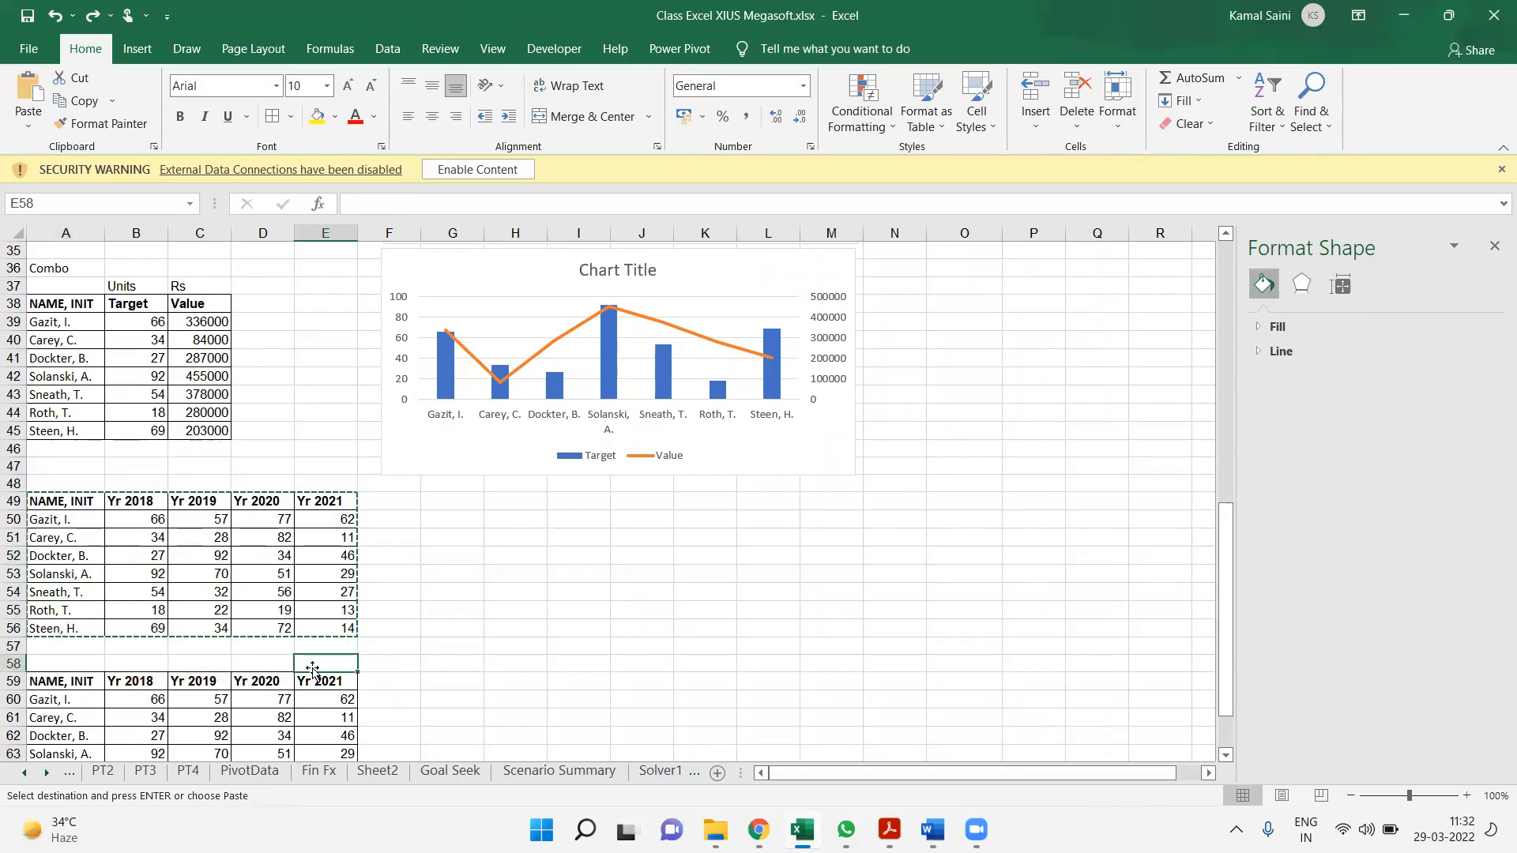
Move the duplicate table A59:E66 down so that it starts at A65
left_click_drag(59, 681, 346, 722)
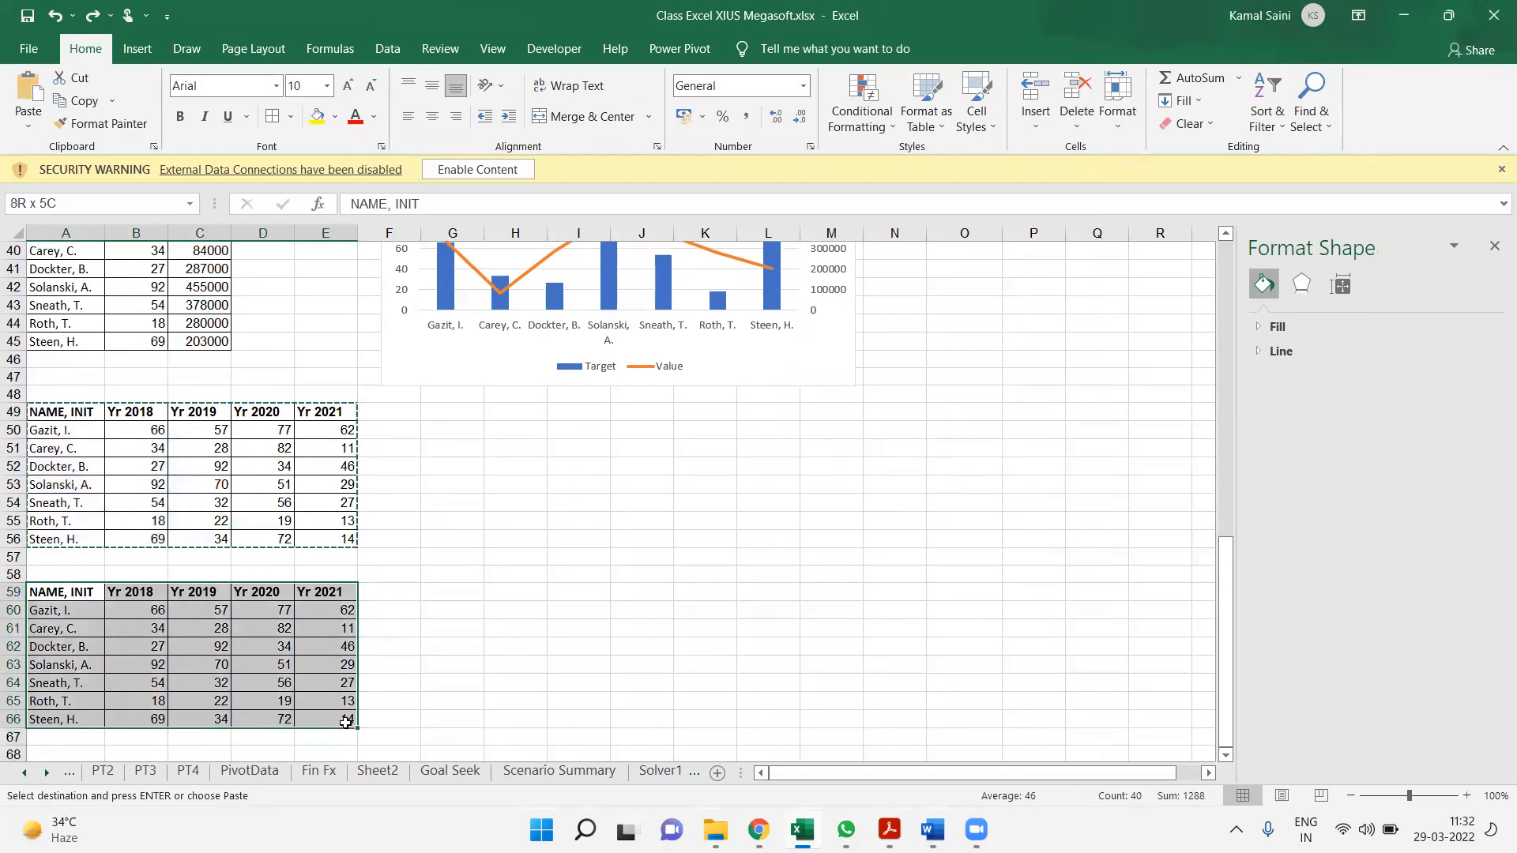
key("ctrl+v")
key("ctrl+c")
key("Down")
key("Down")
key("Down")
key("Down")
key("Down")
key("Down")
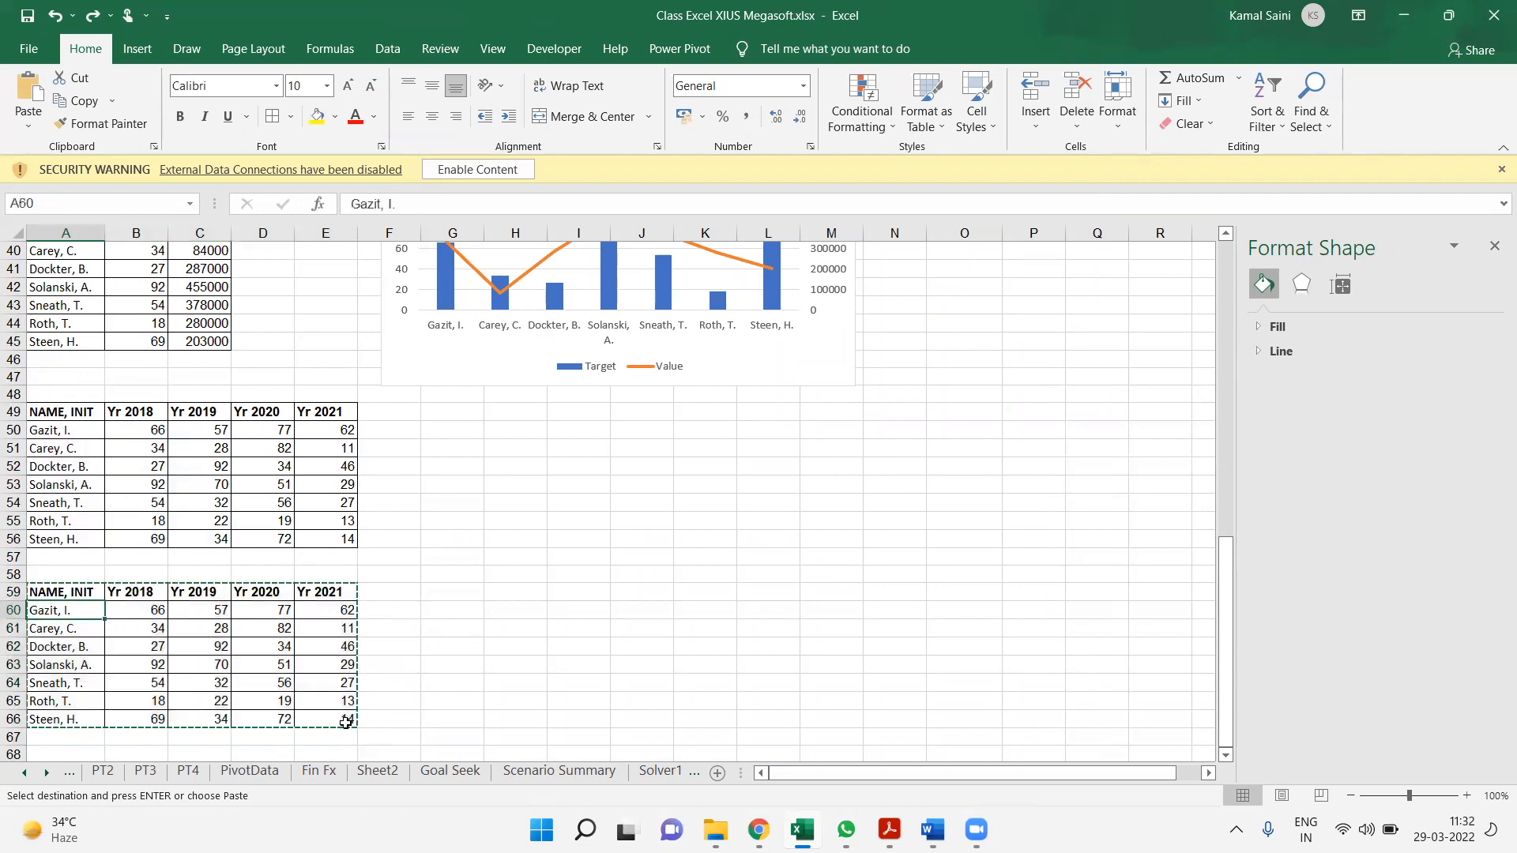
key("Return")
Move the original four-year table A49:E56 down three rows to start at A52
left_click_drag(55, 411, 348, 540)
key("ctrl+x")
key("Down")
key("Down")
key("Down")
key("Return")
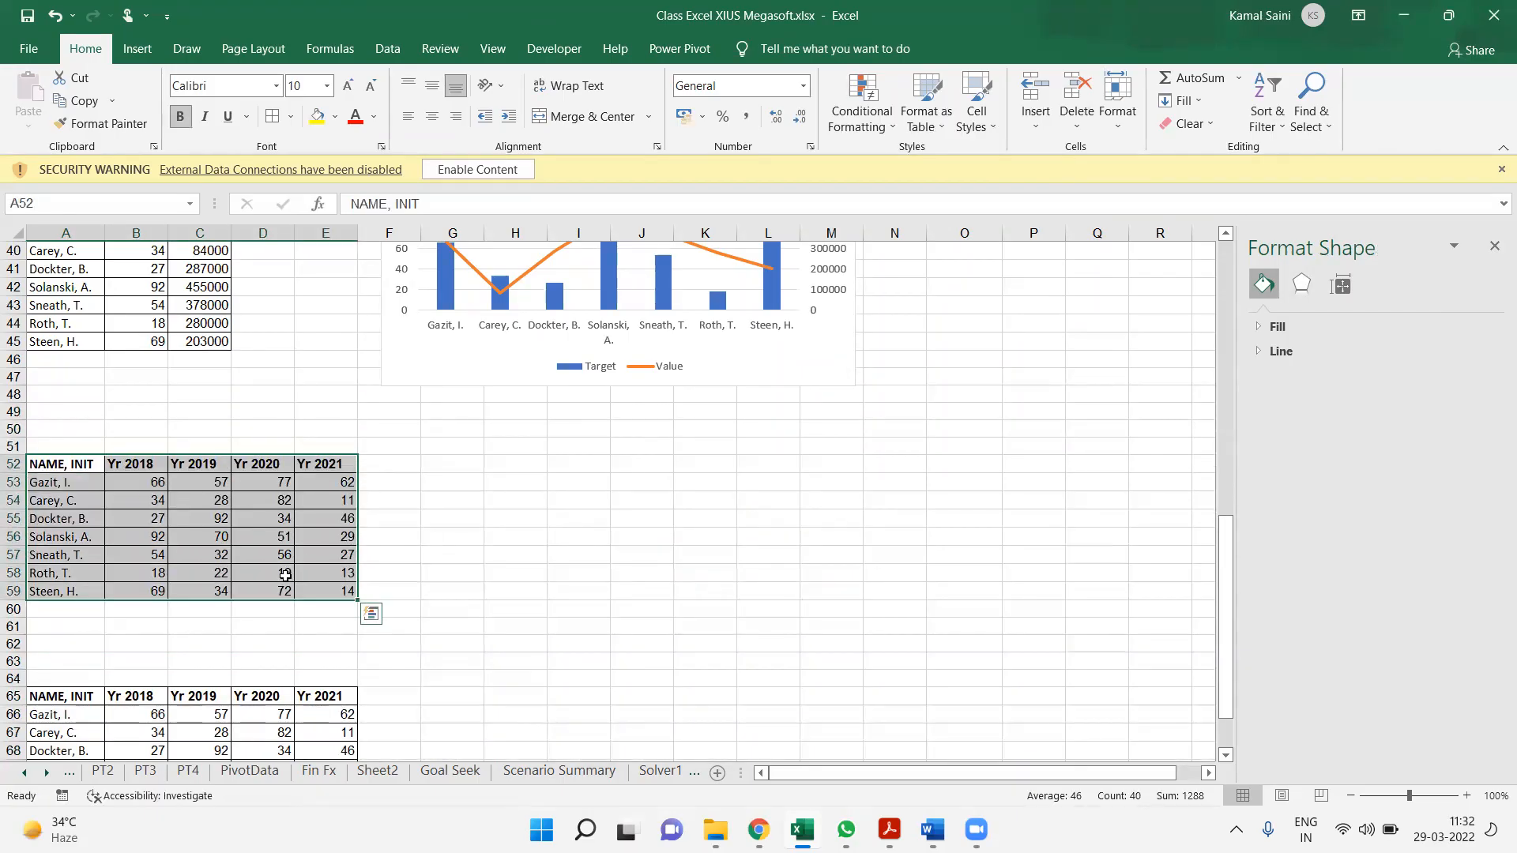
Replace the year headers in B52:E52 with Q1, Q2, Q3 and Q4
left_click(159, 470)
type("Qt")
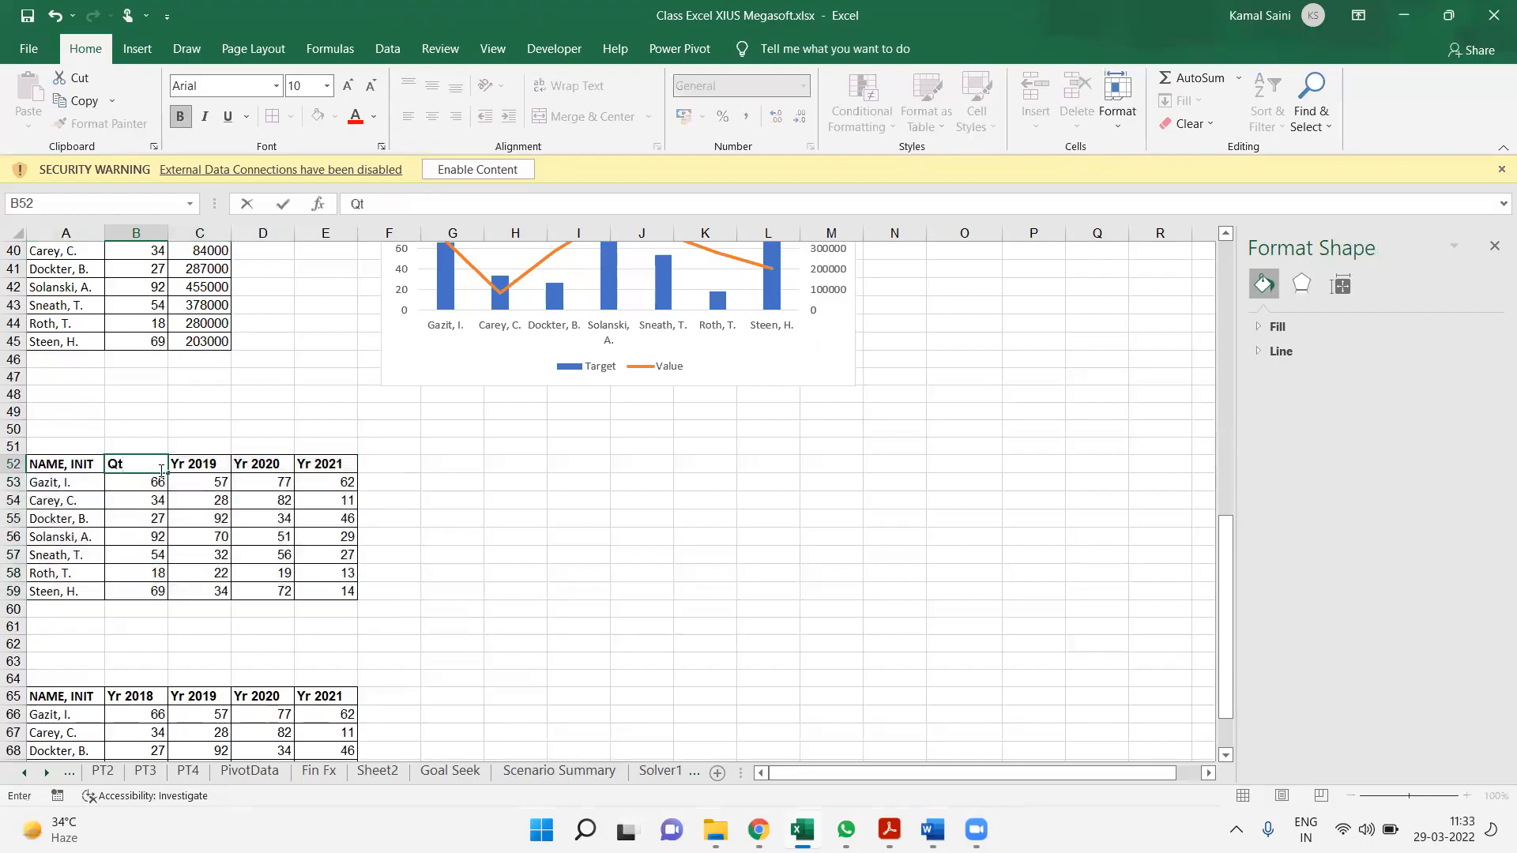
key("Tab")
type("Qt")
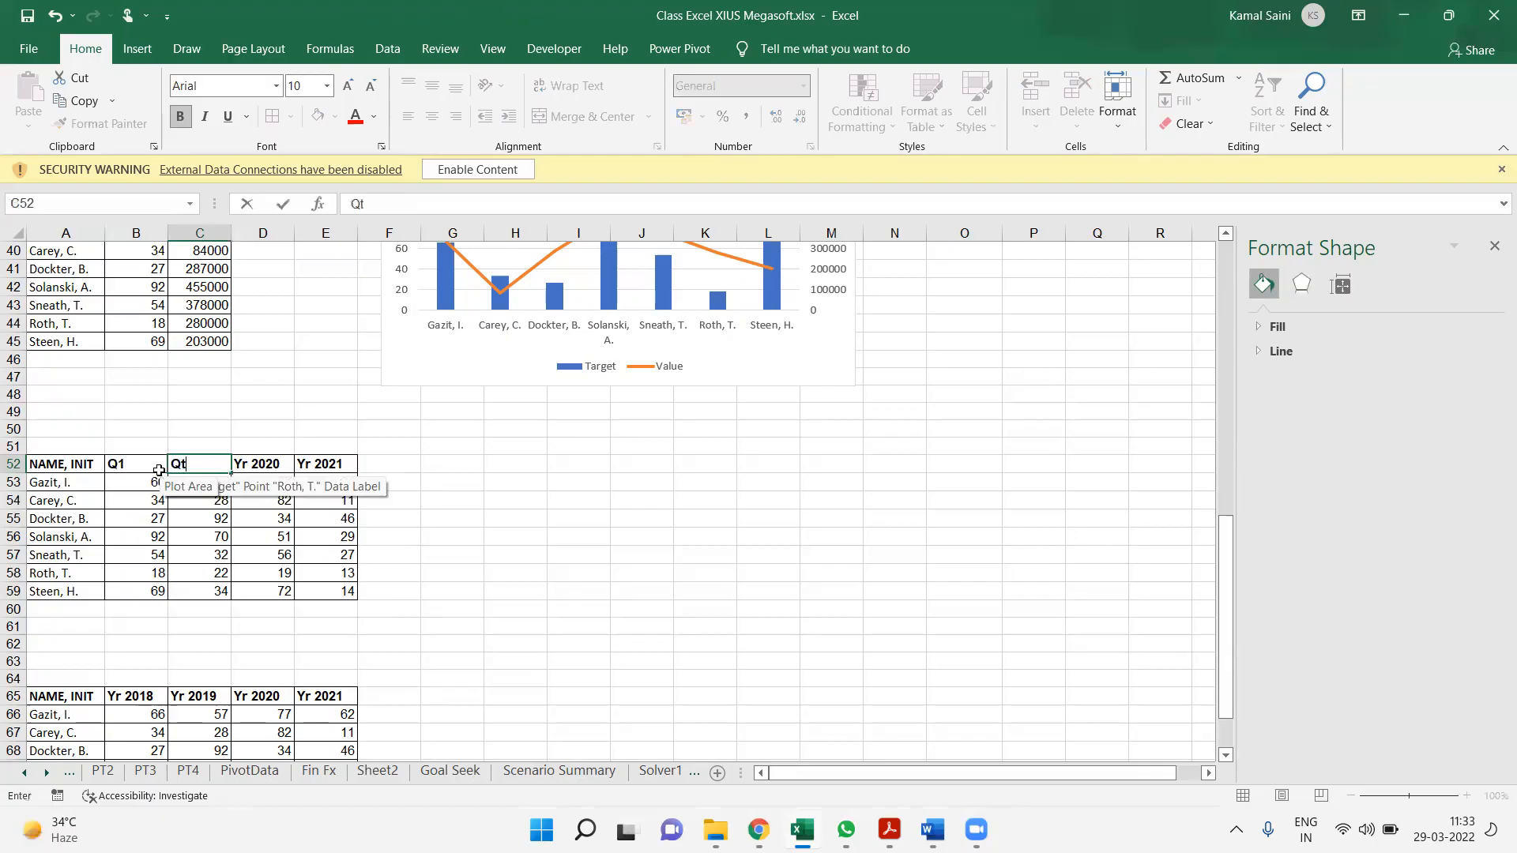
key("Tab")
type("Q3")
key("Tab")
type("Q4")
key("Up")
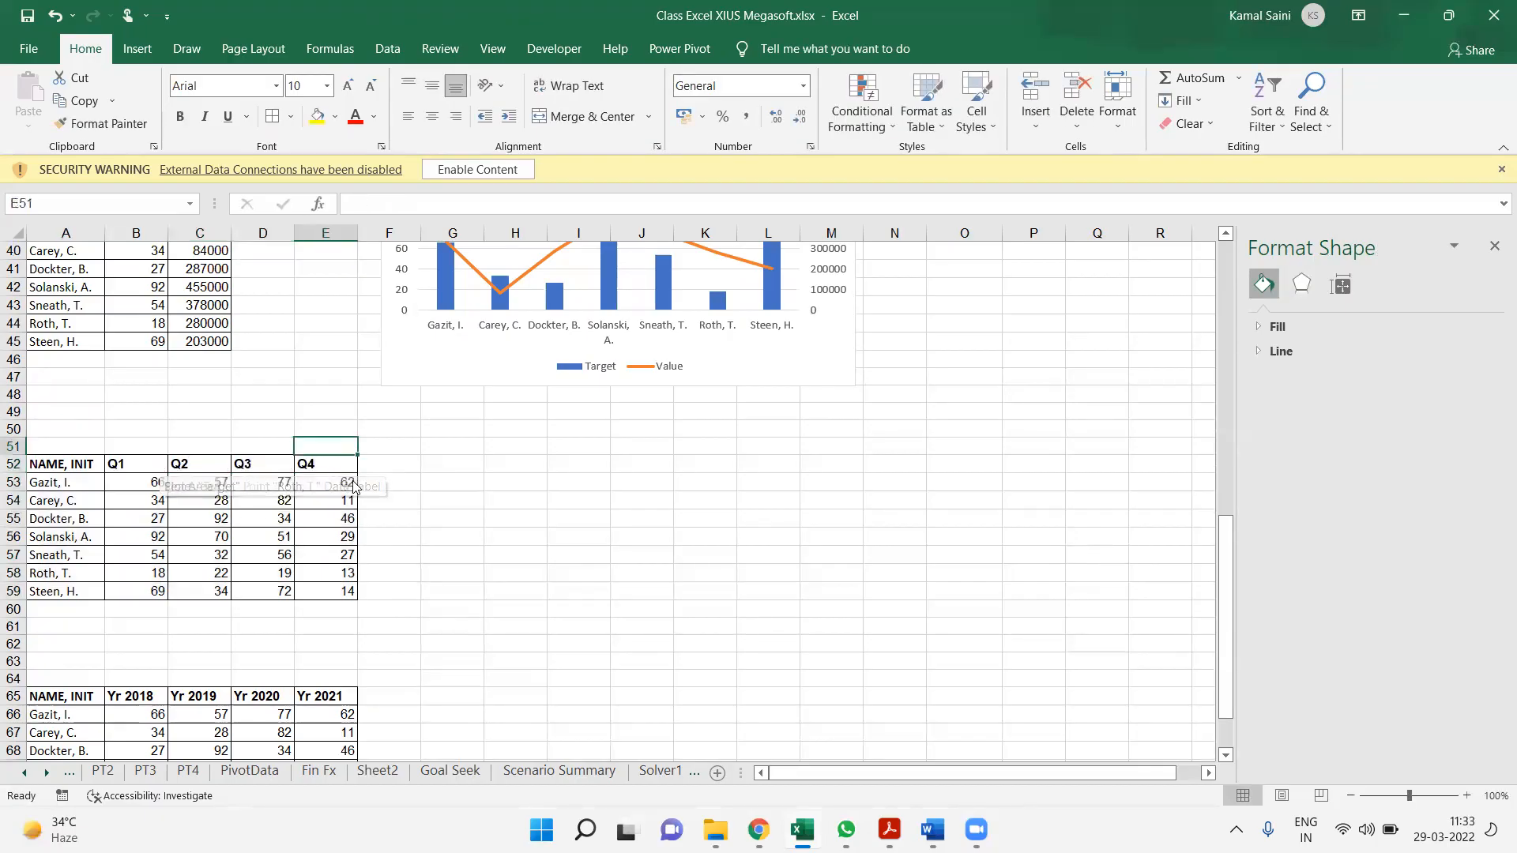
Add a Total column at F52 that sums the four quarters for every name in F53:F59
left_click(405, 462)
type("Total")
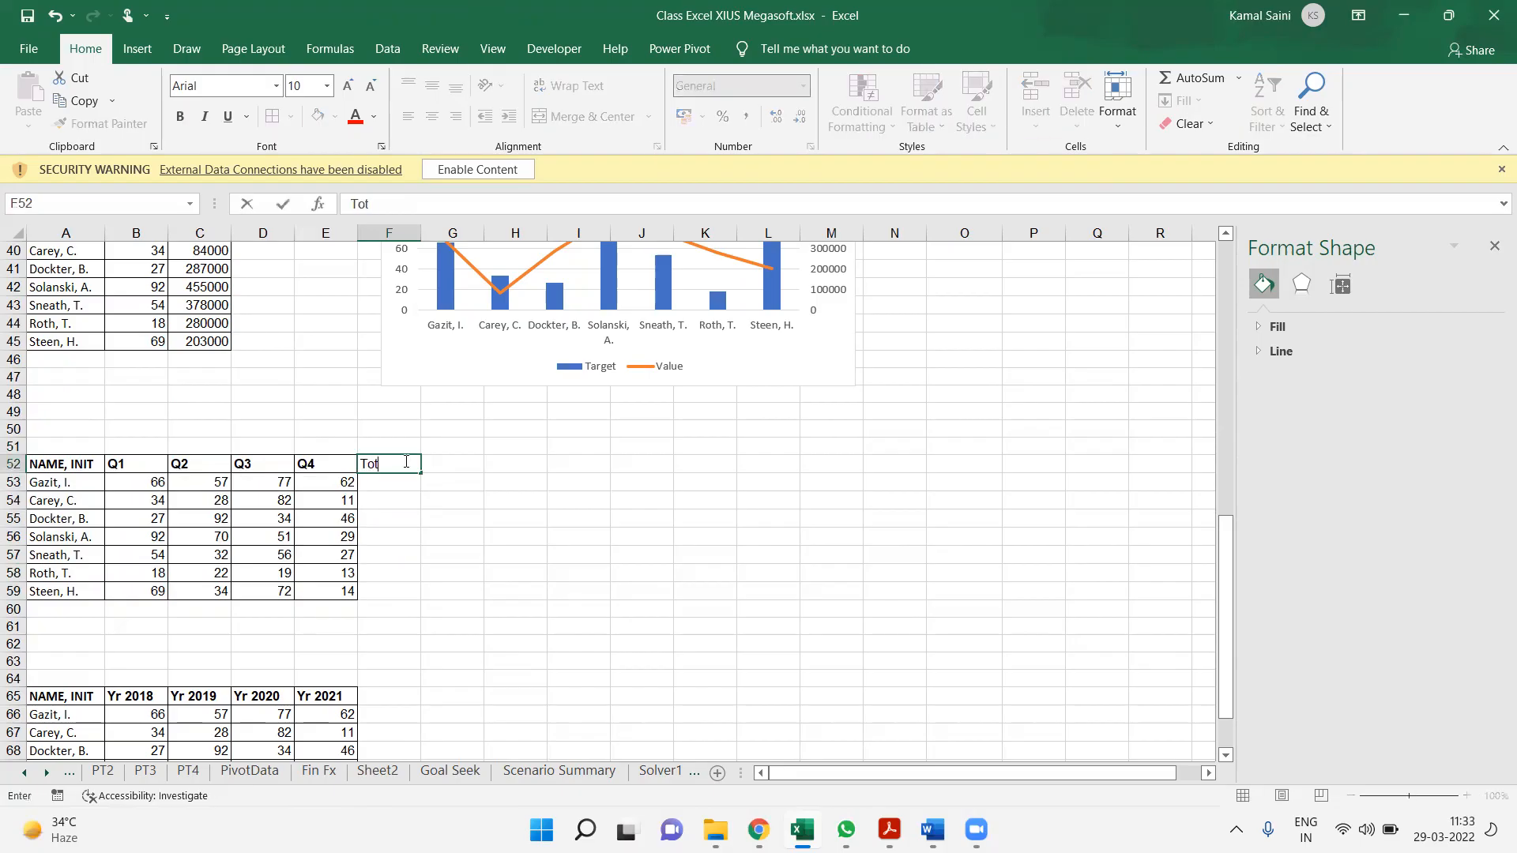
key("Return")
key("alt+equal")
key("ctrl+Return")
key("shift+Down")
key("shift+Down")
key("shift+Down")
key("shift+Down")
key("shift+Down")
key("shift+Down")
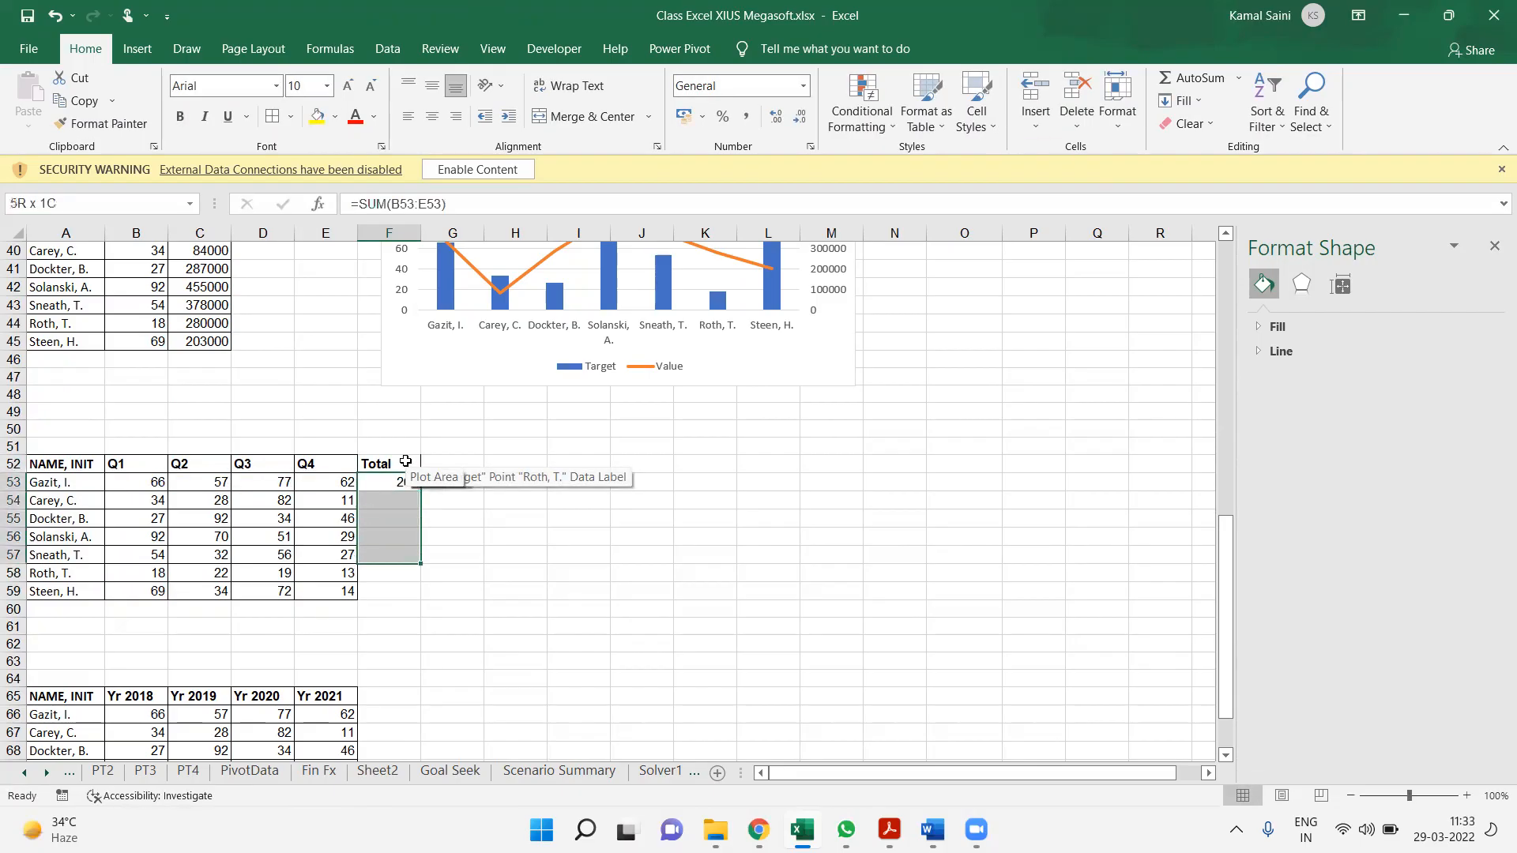
key("ctrl+d")
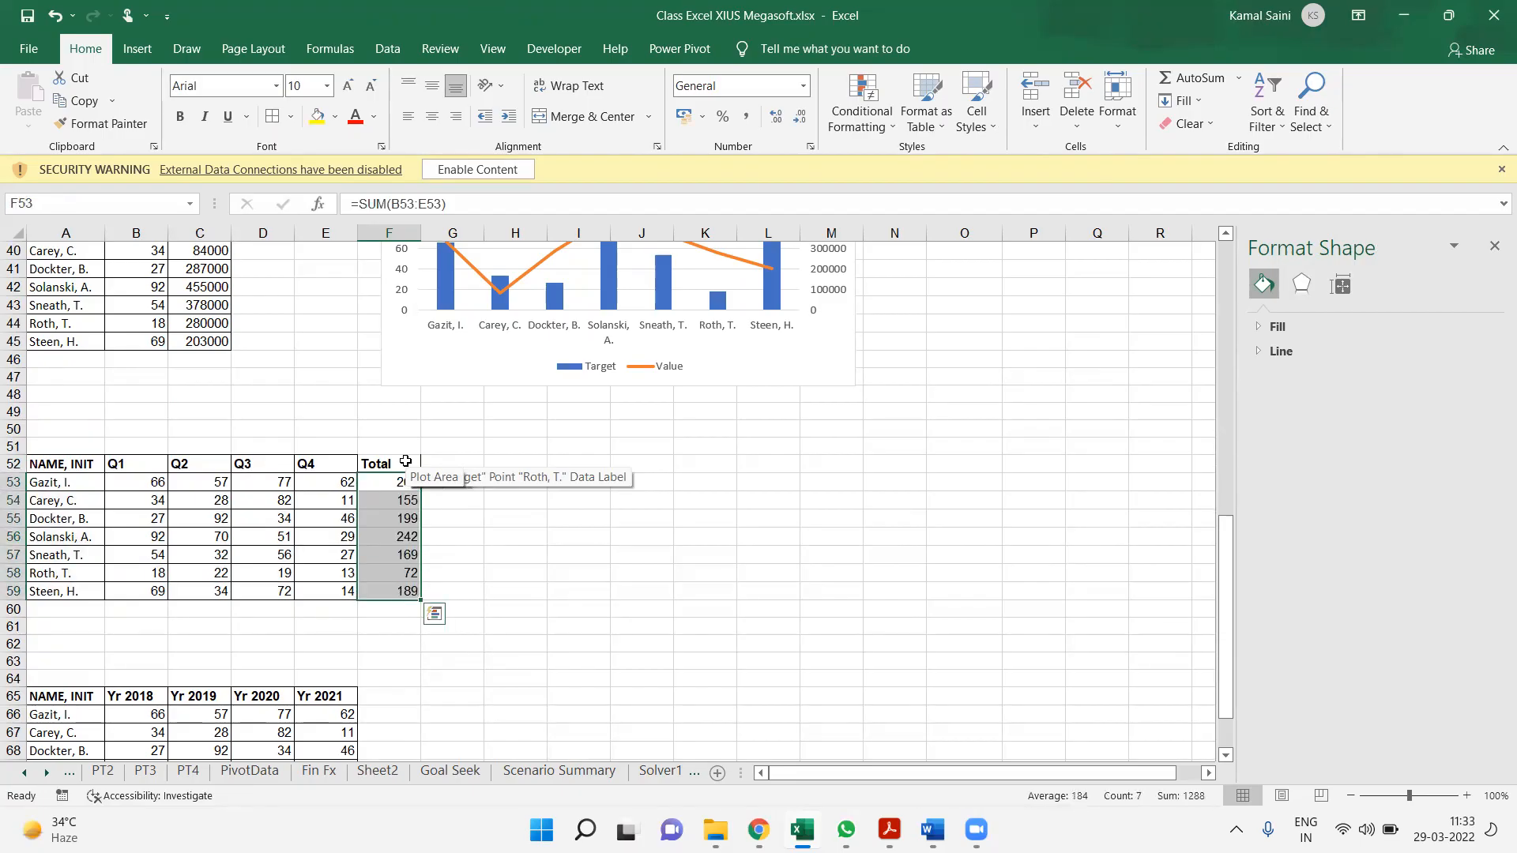
Undo the Total column, including its header and sum formulas
key("ctrl+z")
key("ctrl+z")
key("ctrl+z")
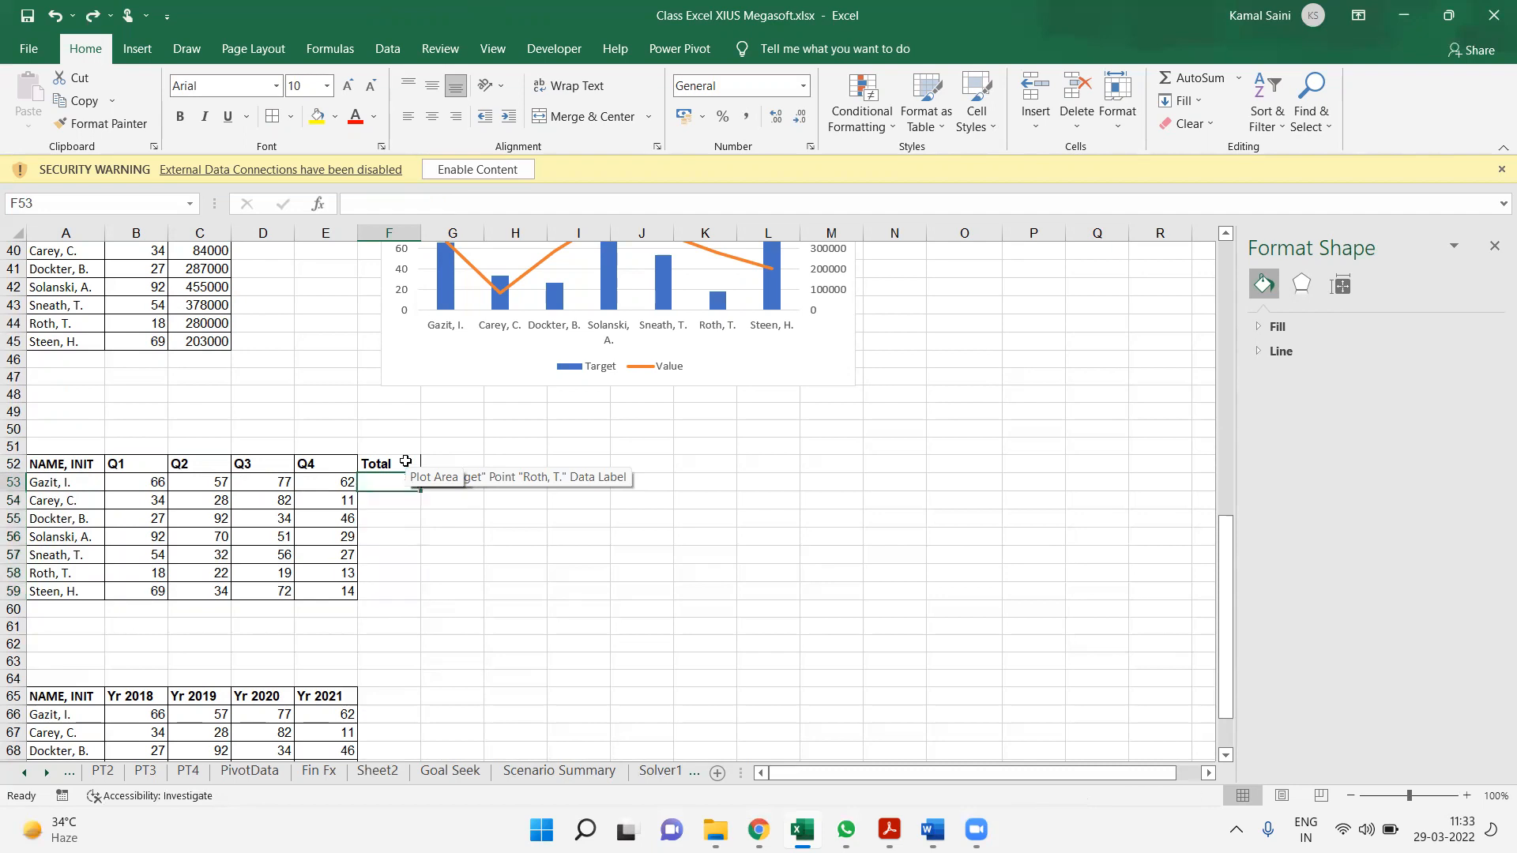
left_click(502, 582)
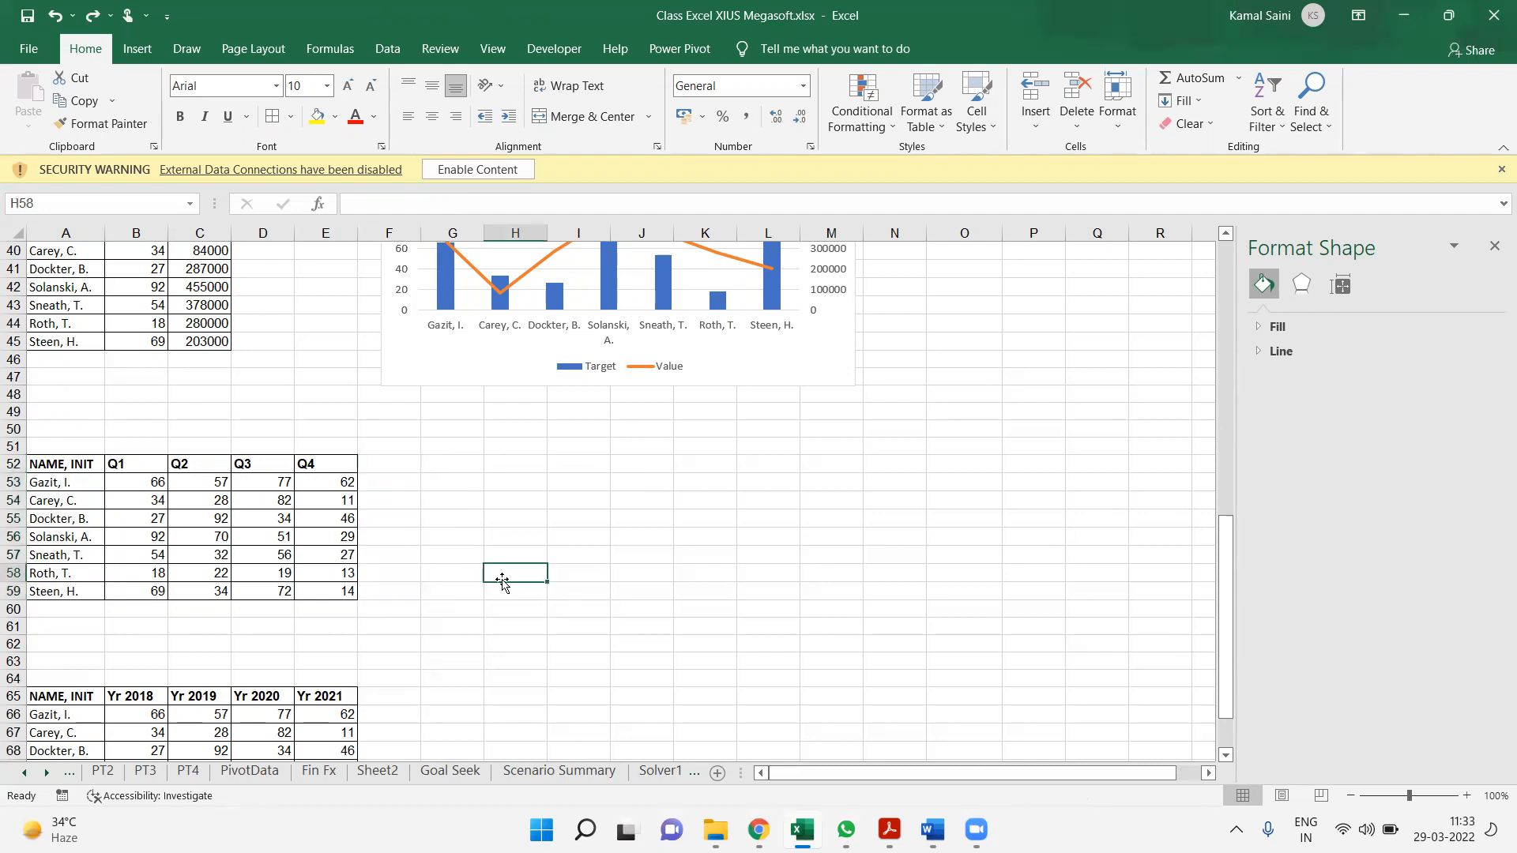
Insert a 2-D line chart from the quarterly table A52:E59 and place it just below the combo chart
left_click(98, 469)
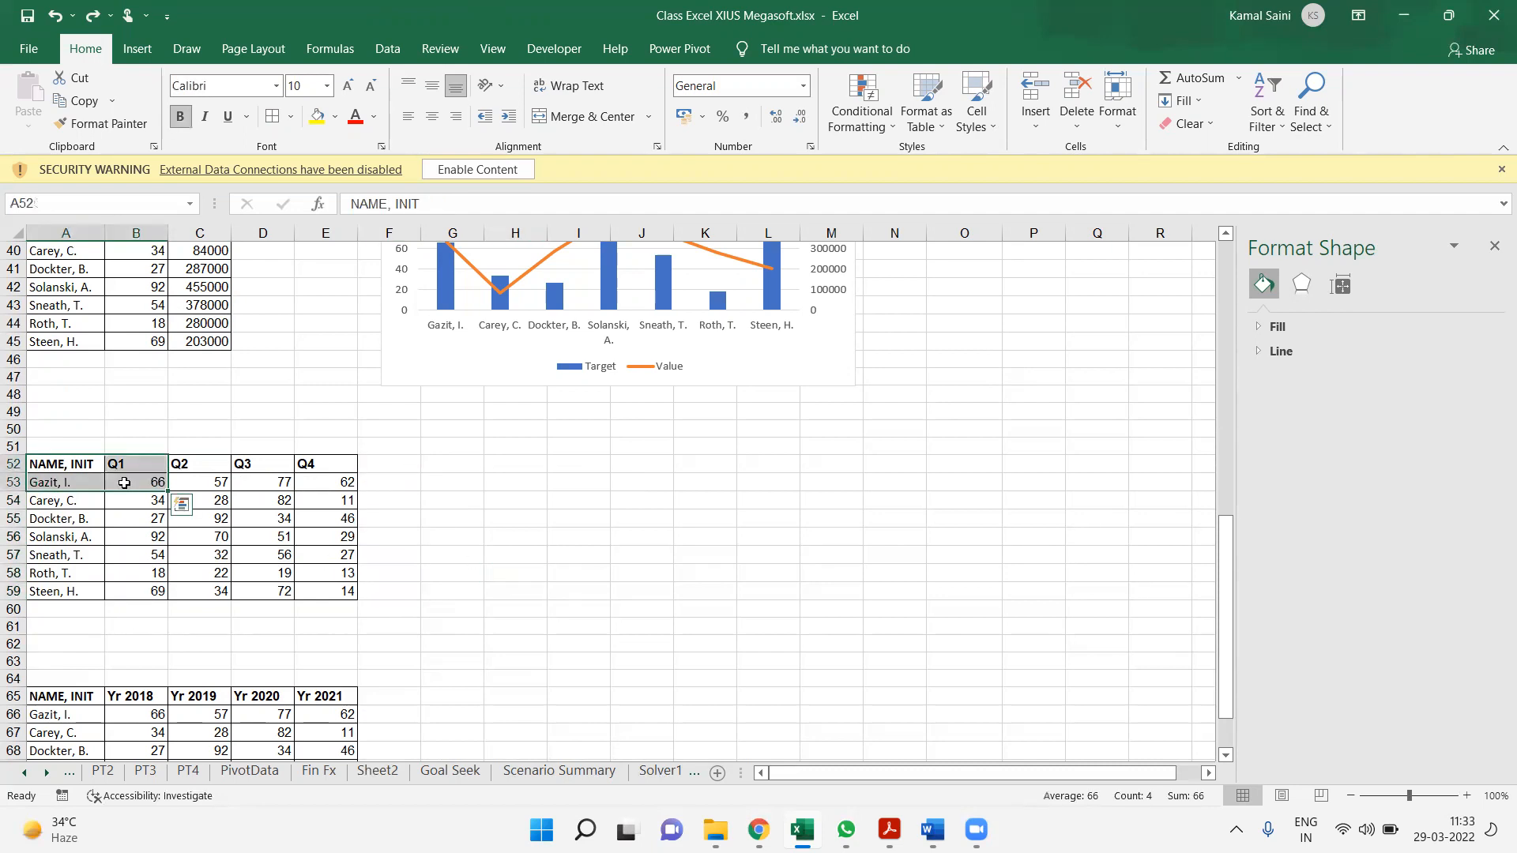
key("ctrl+q")
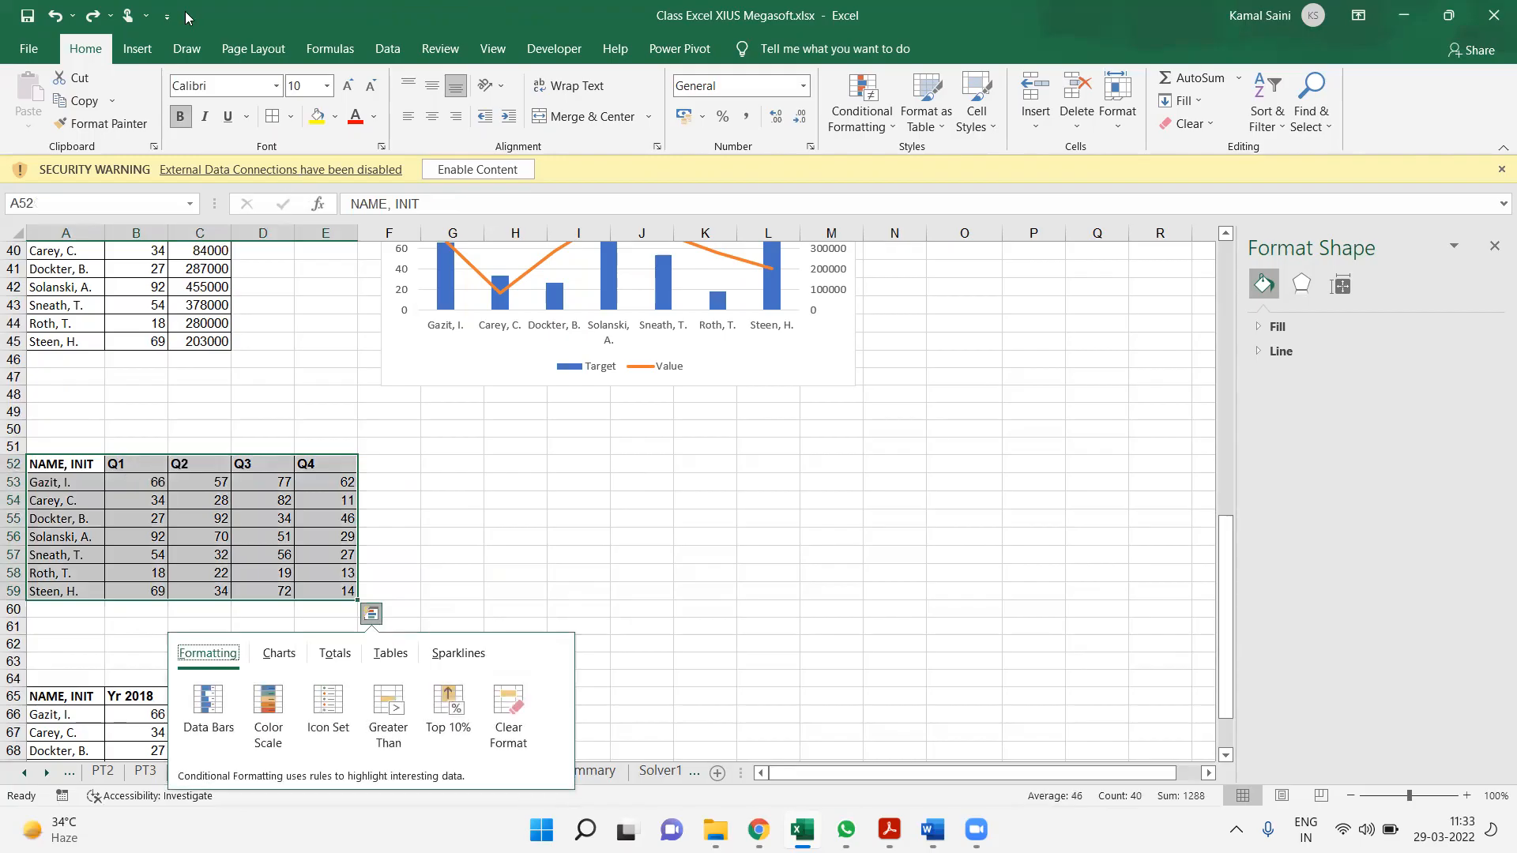
left_click(135, 51)
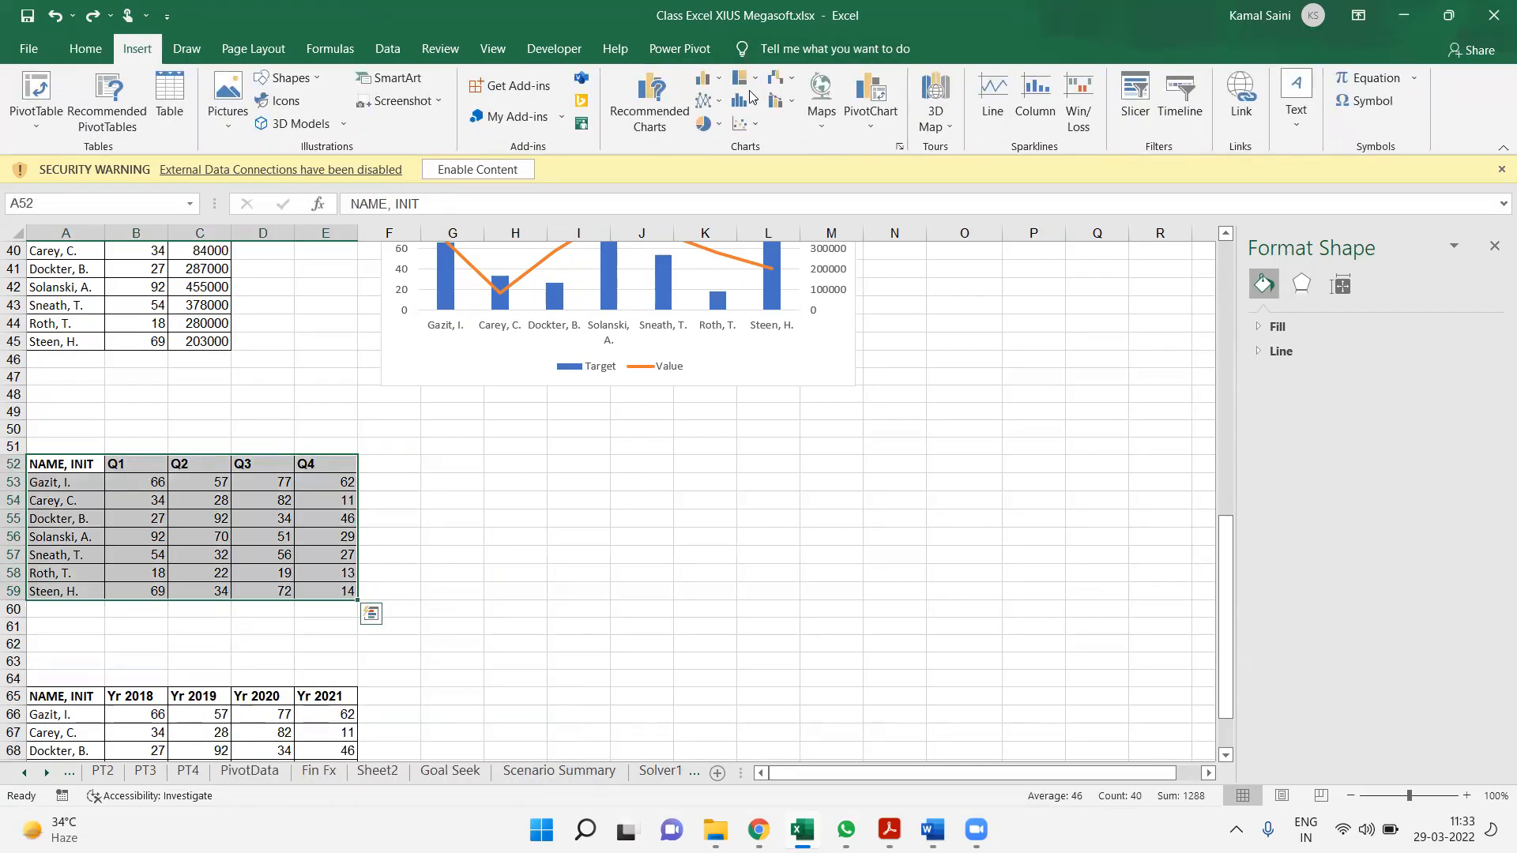
left_click(702, 81)
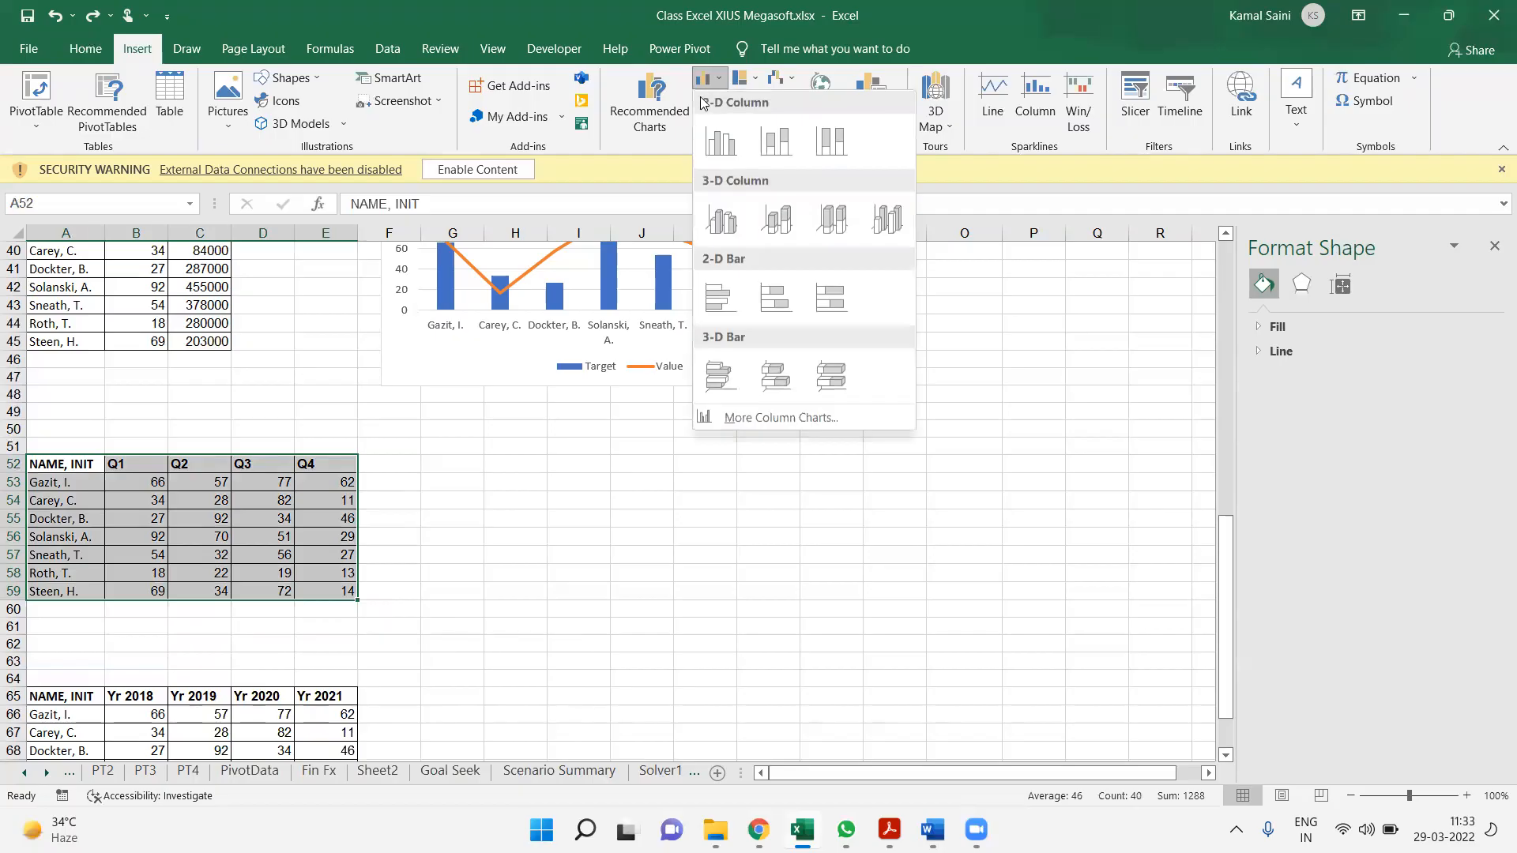
left_click(689, 100)
left_click(703, 105)
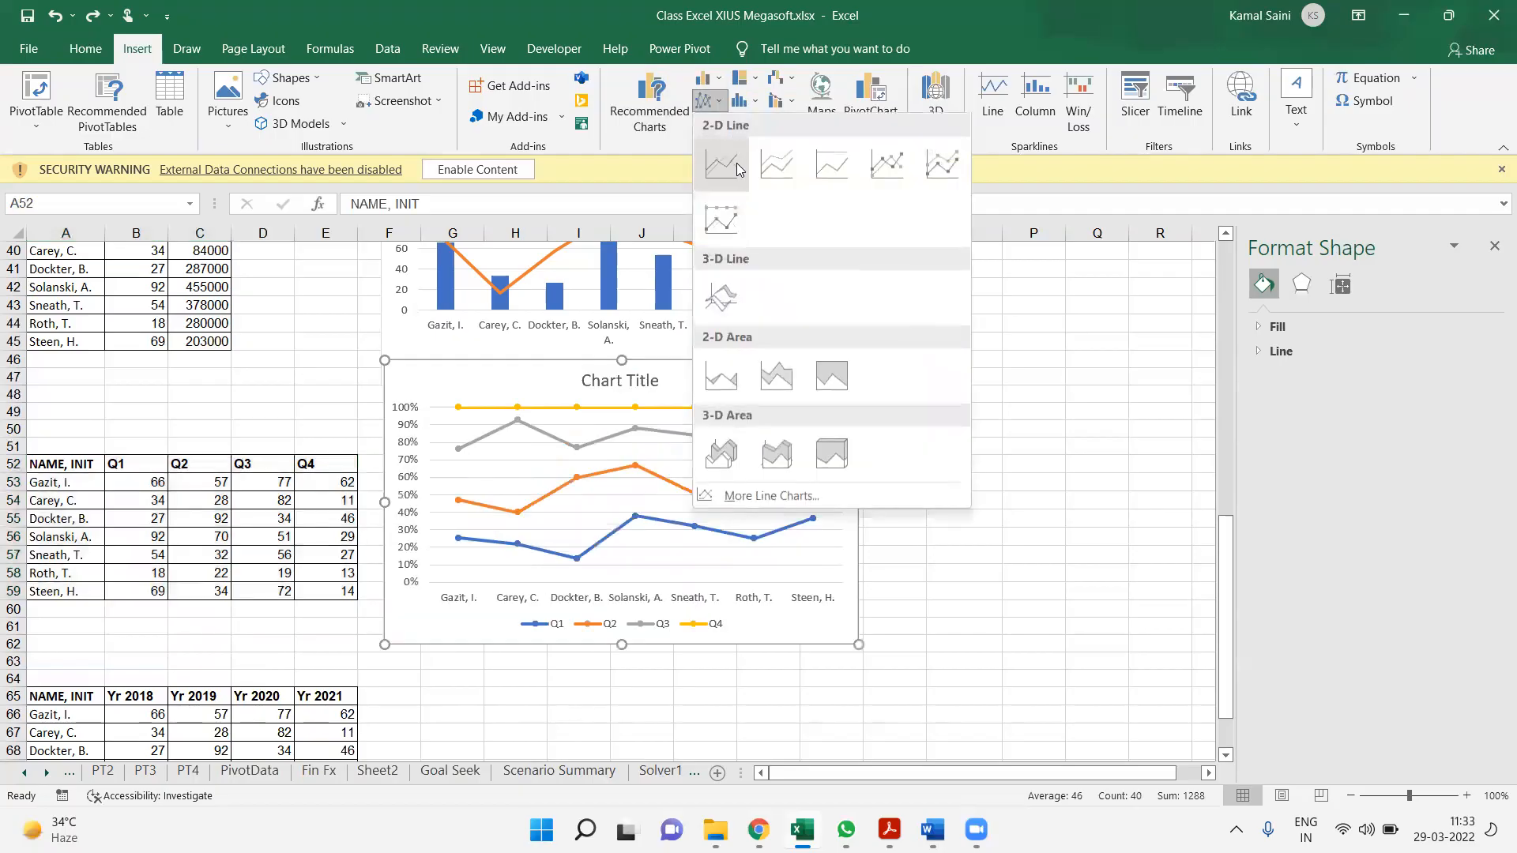
left_click(734, 160)
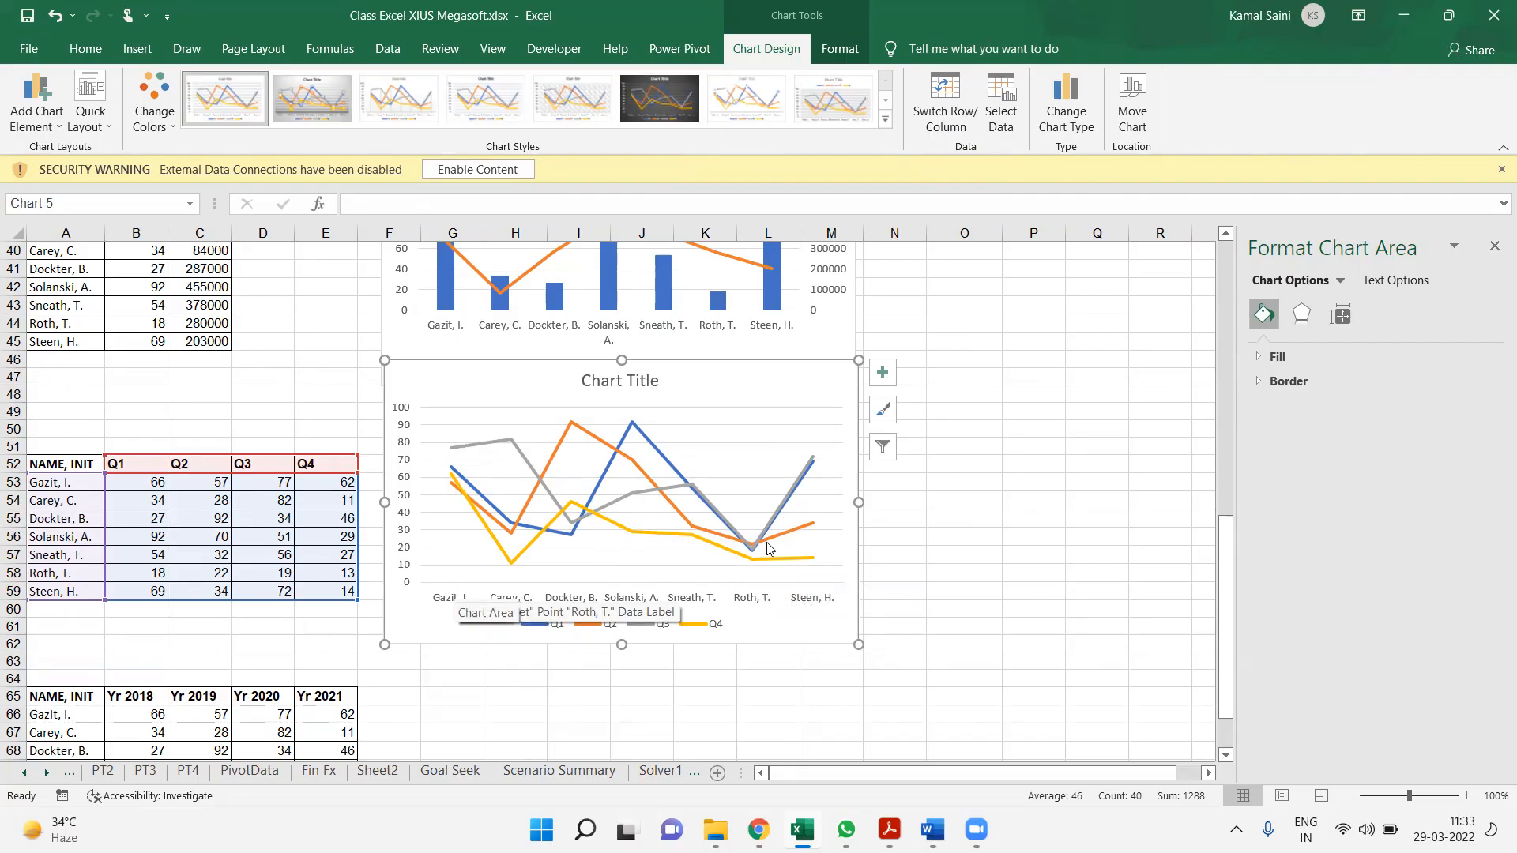
mouse_move(815, 464)
left_click_drag(804, 366, 796, 410)
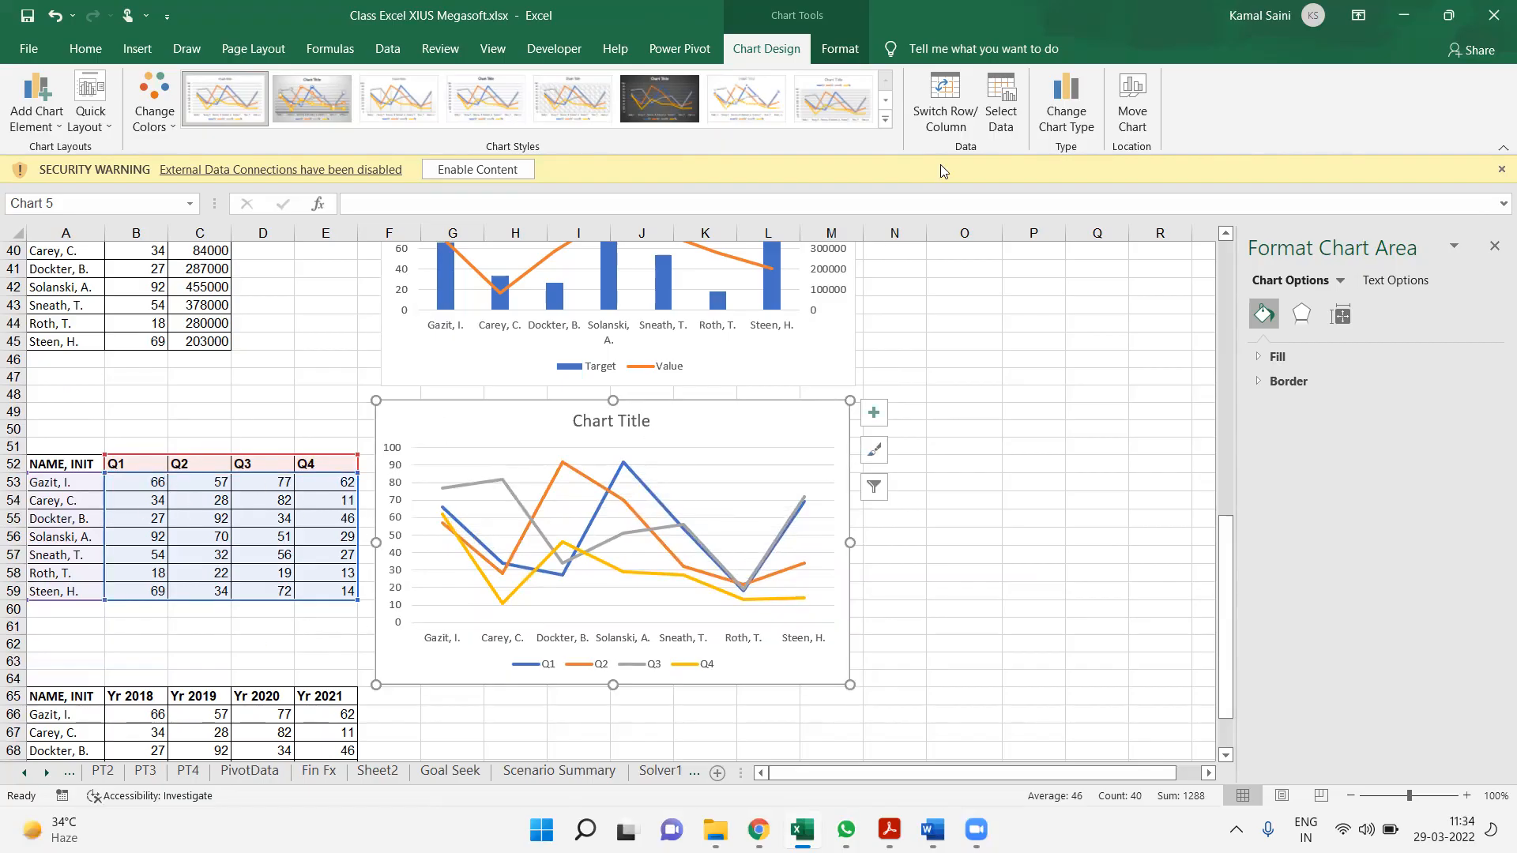
Change the quarterly line chart's type to Stacked Column, keeping the names on the category axis
left_click(1066, 95)
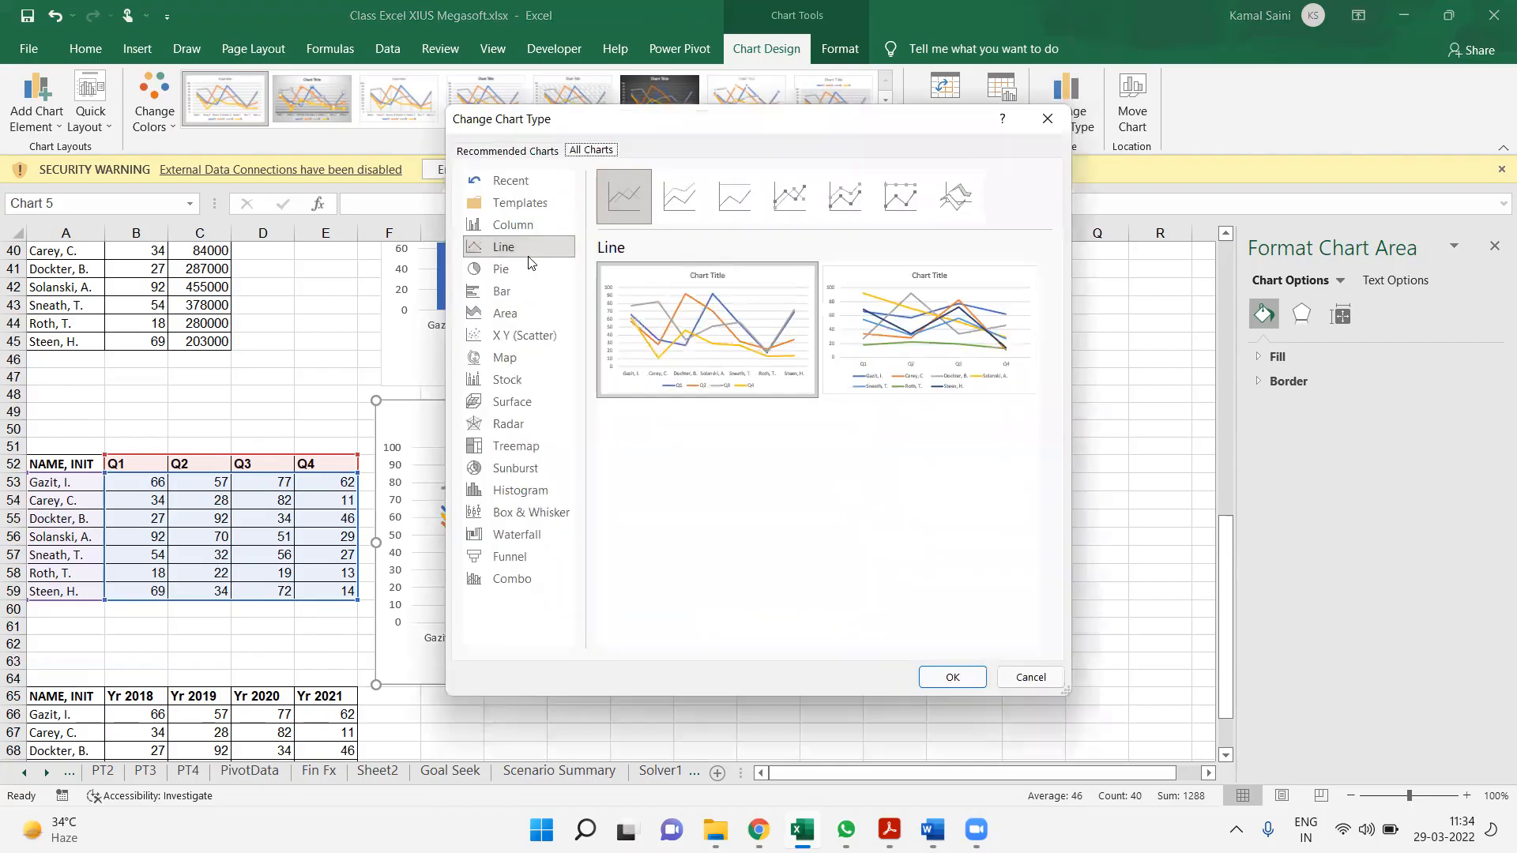
left_click(504, 225)
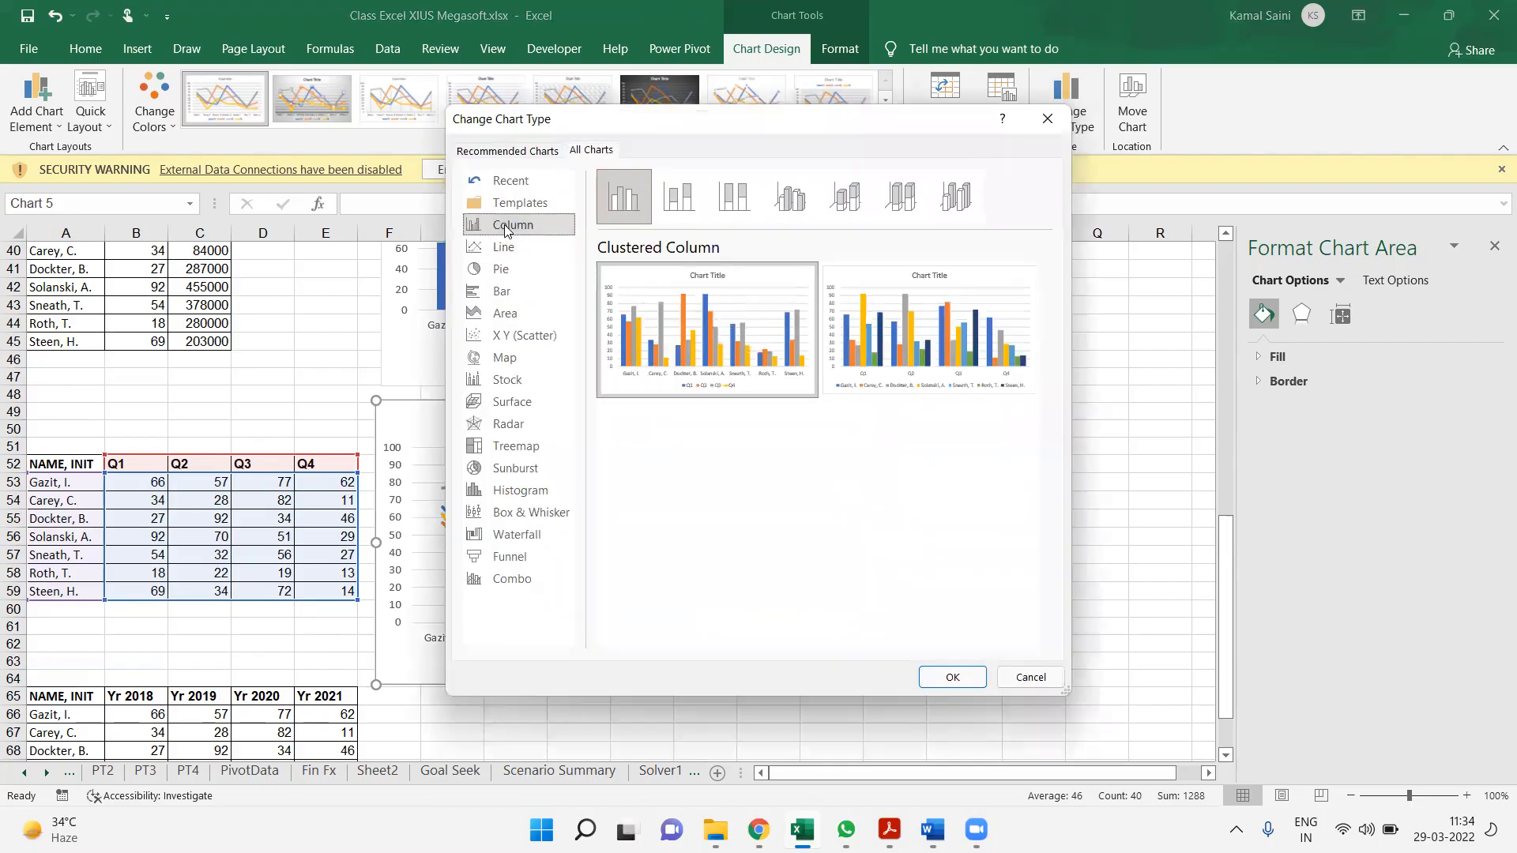
left_click(684, 209)
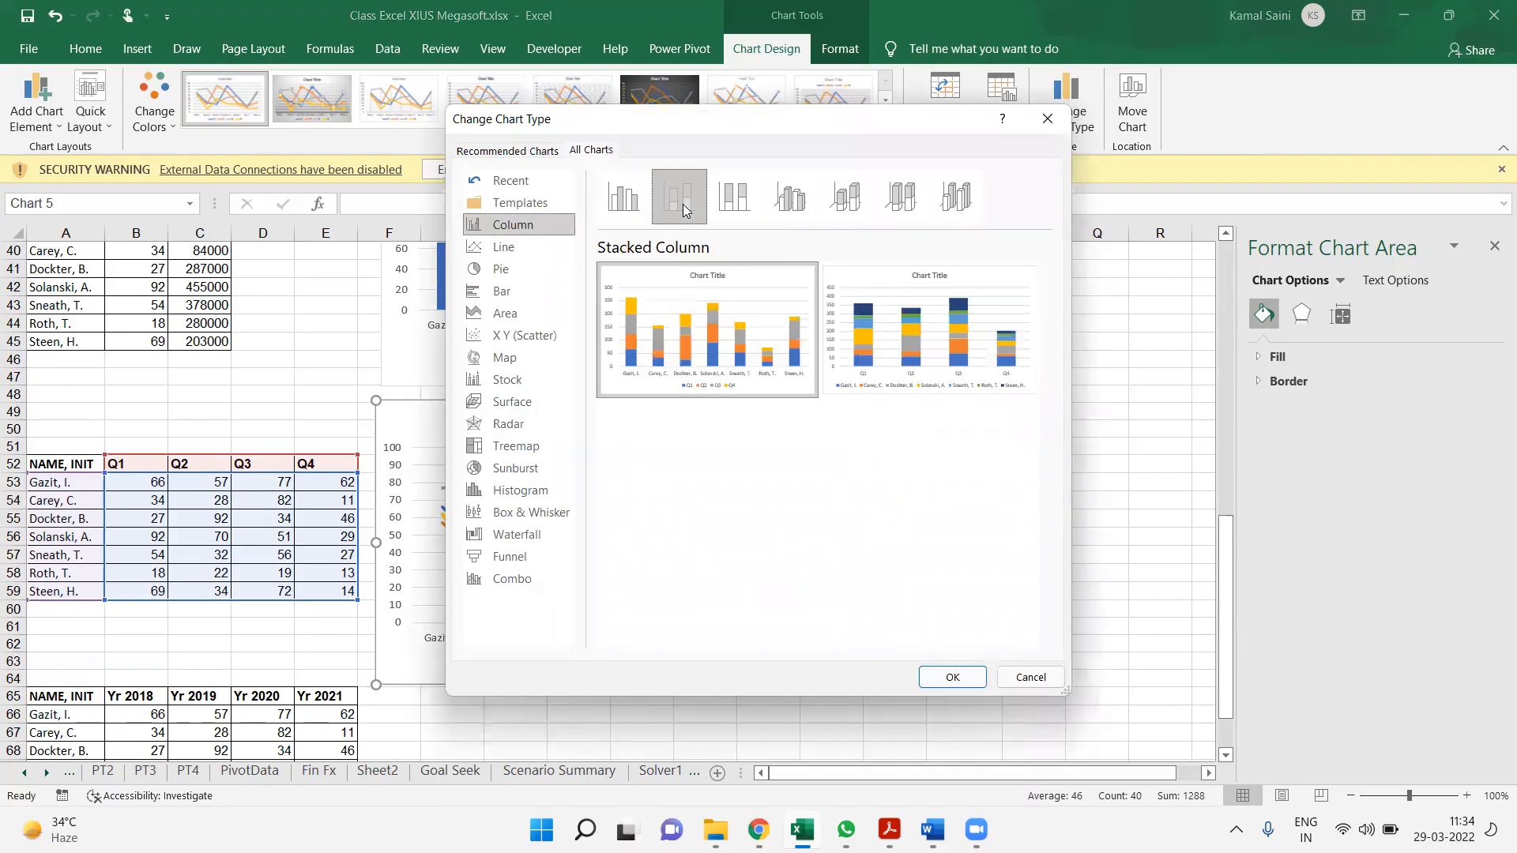
left_click(954, 678)
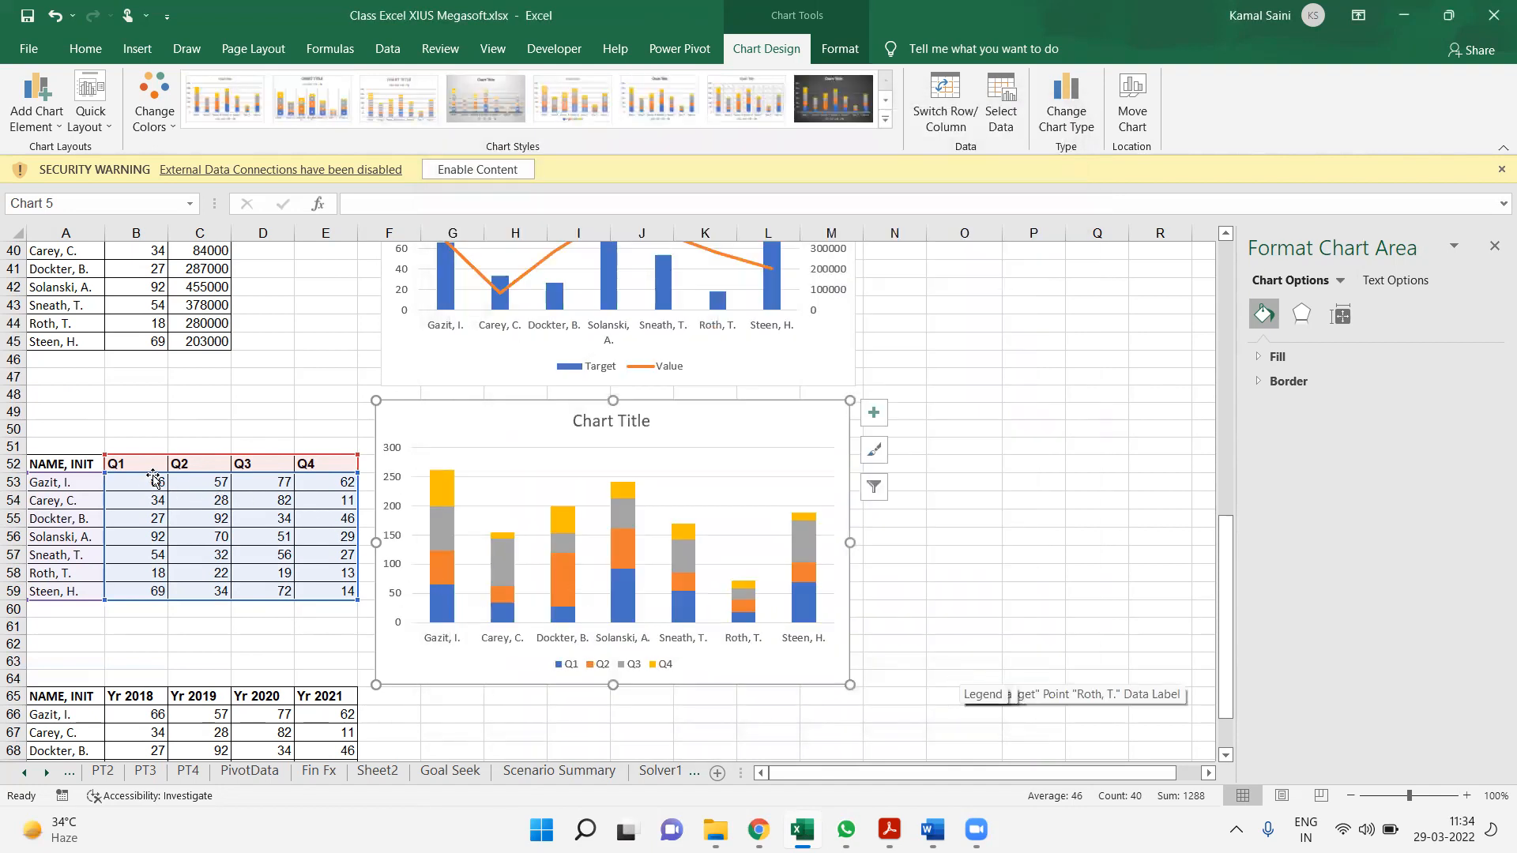
Examine how the Q1 to Q4 values stack up into the column segments of the first two names
left_click_drag(154, 478, 351, 489)
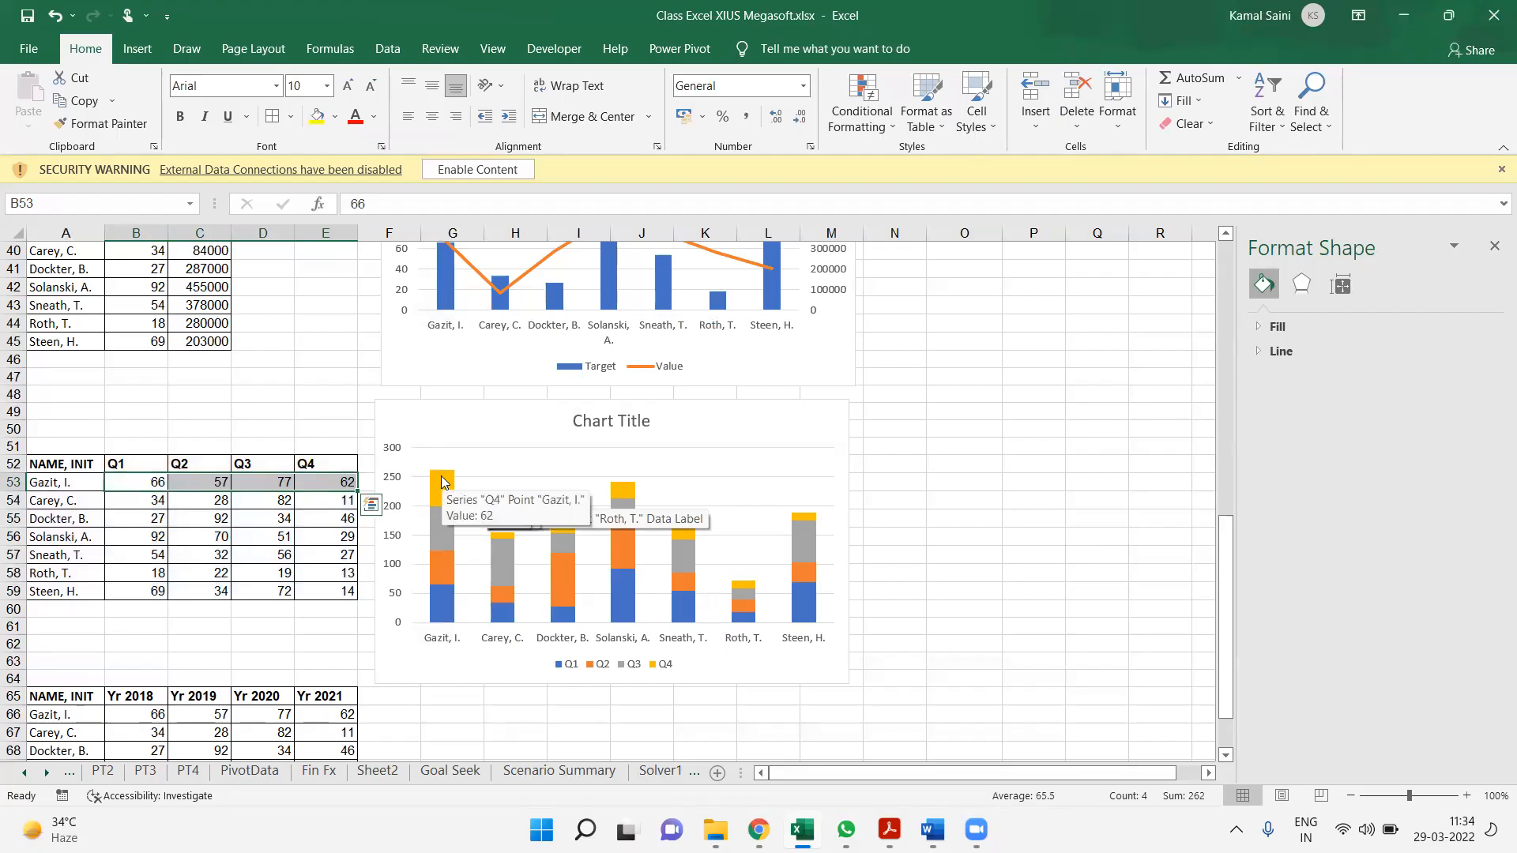
left_click(442, 607)
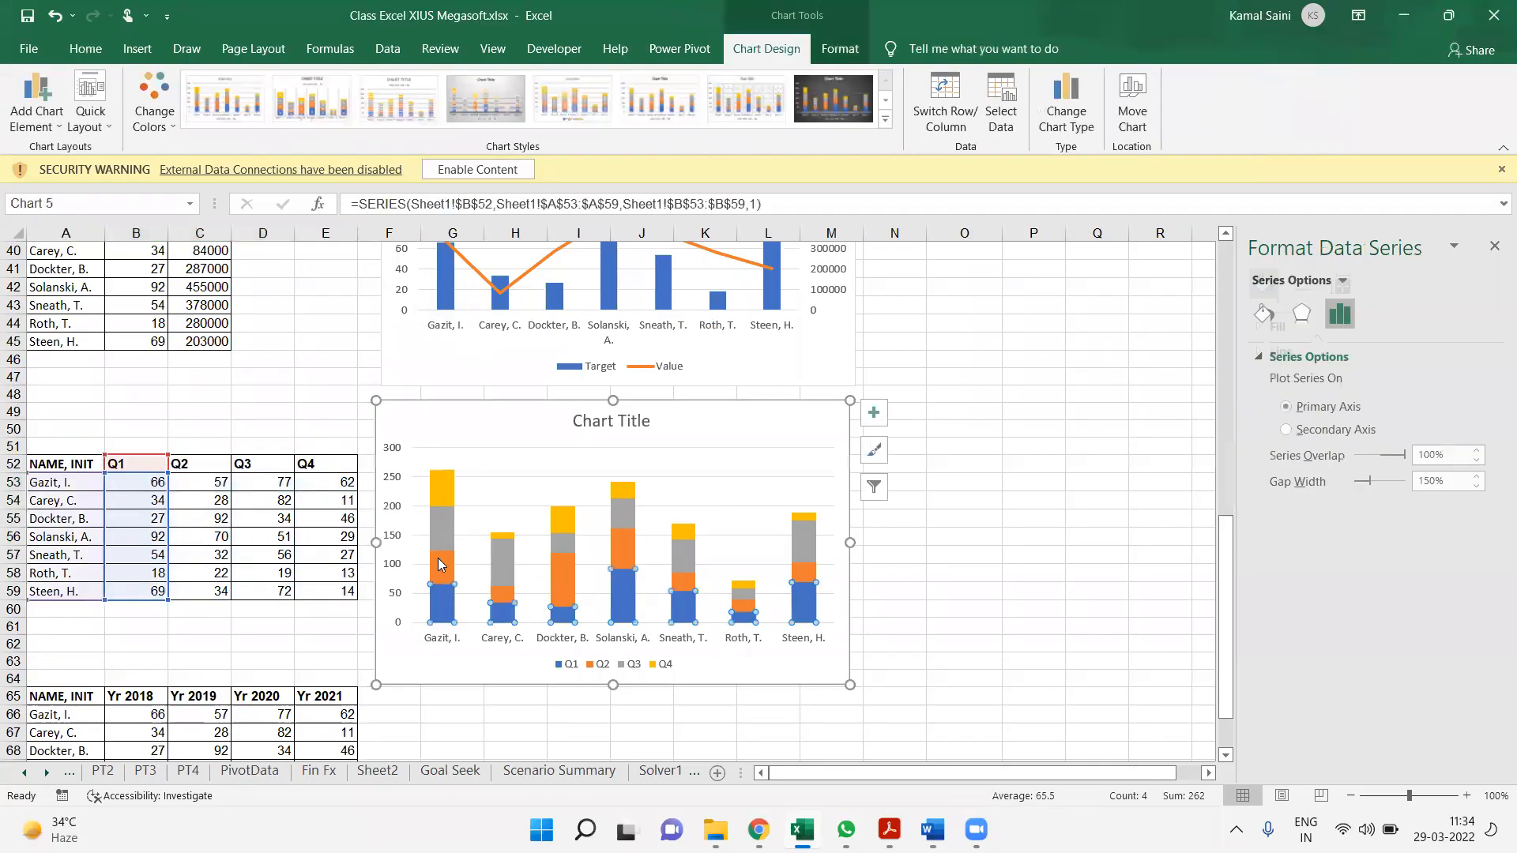
left_click(441, 566)
left_click(440, 526)
left_click(439, 495)
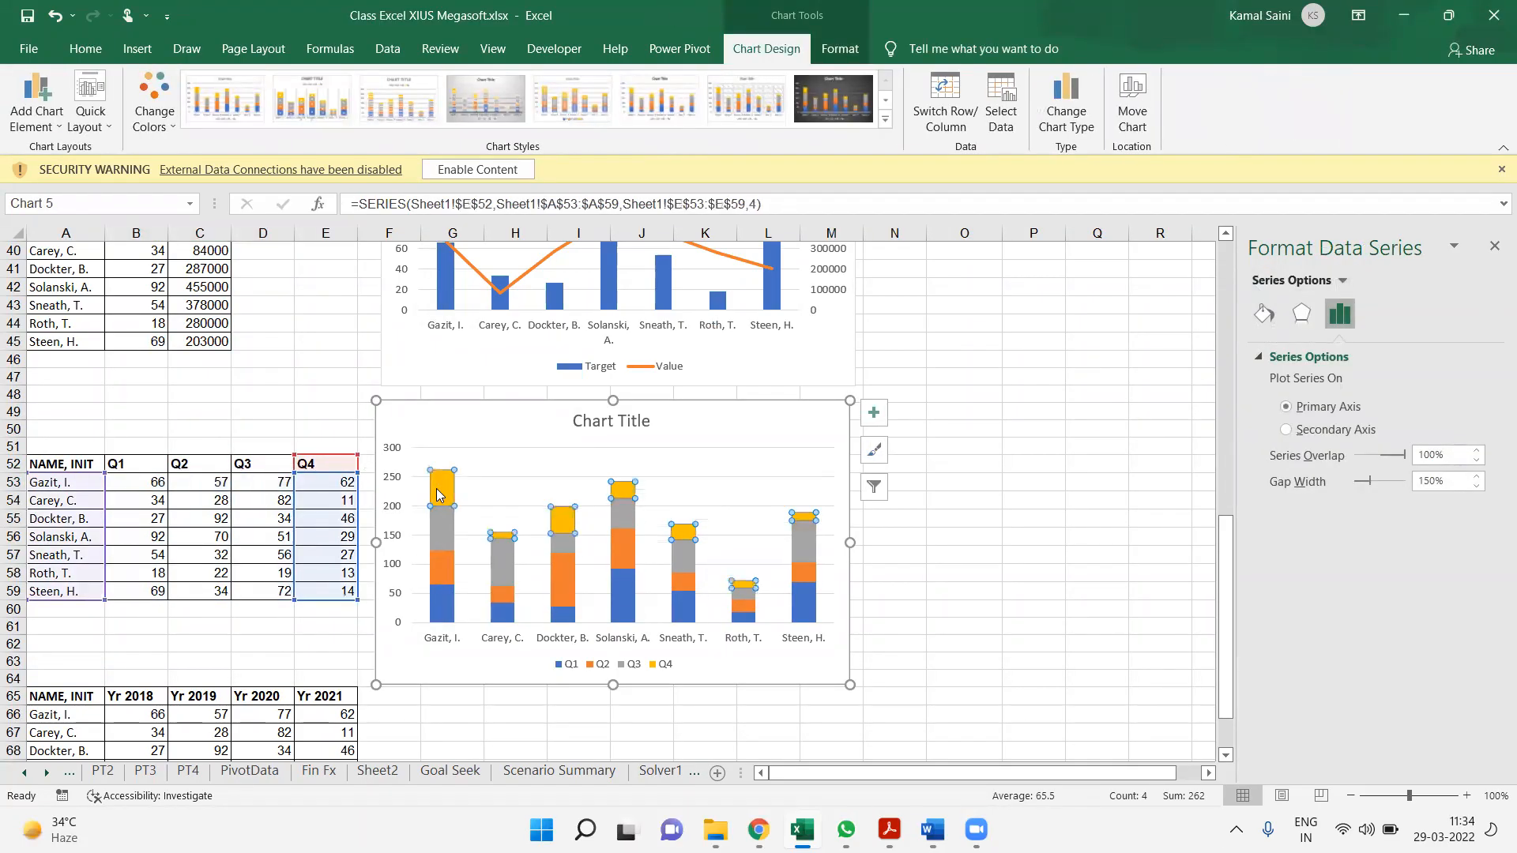
left_click(499, 617)
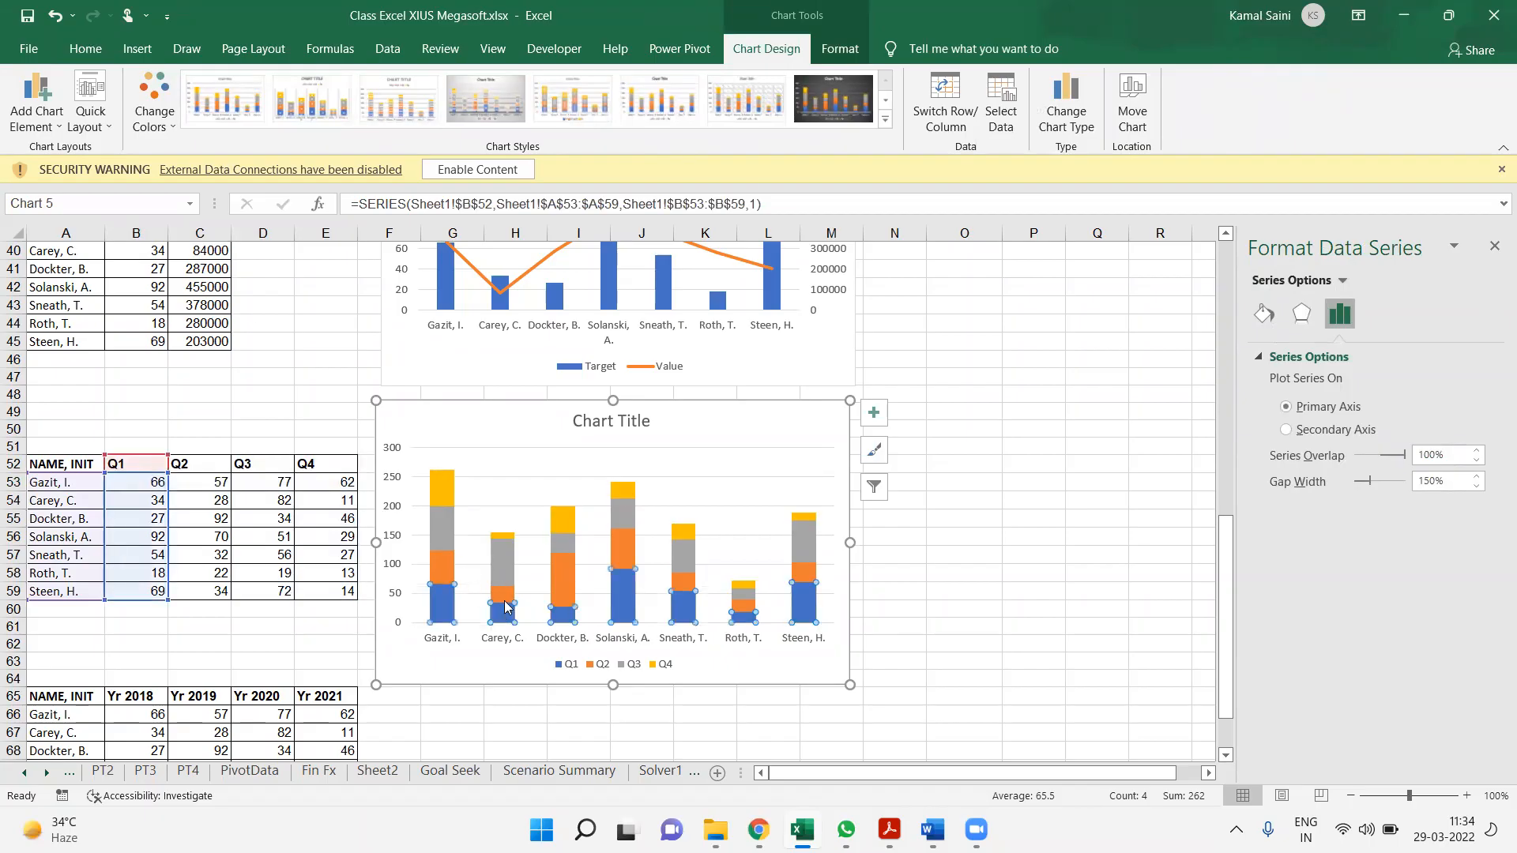
left_click(506, 597)
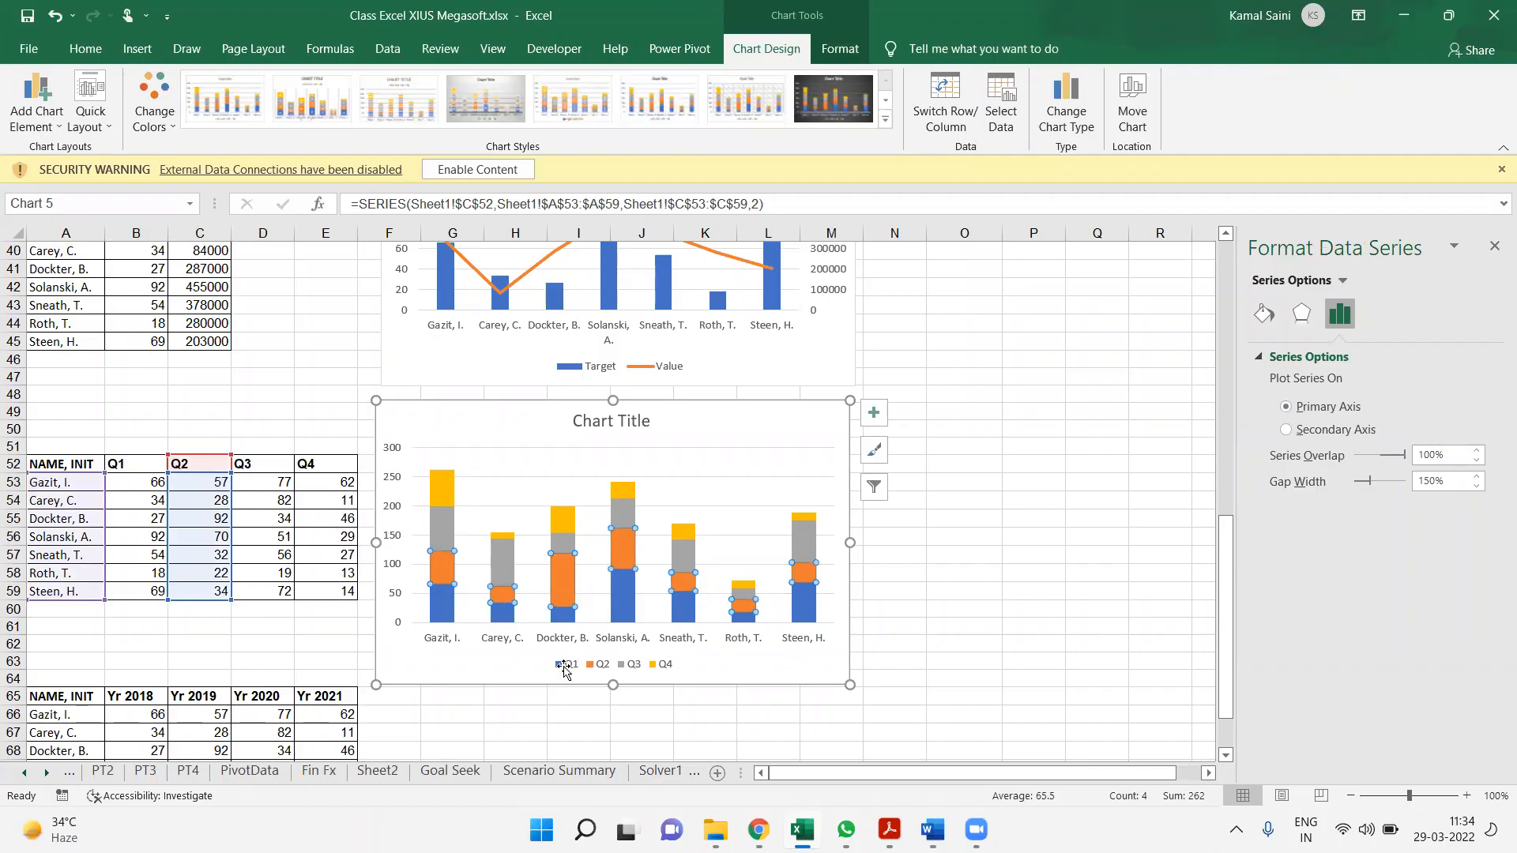
Move the stacked column chart slightly to the right, away from the quarterly table, and inspect its quarter series
left_click(720, 663)
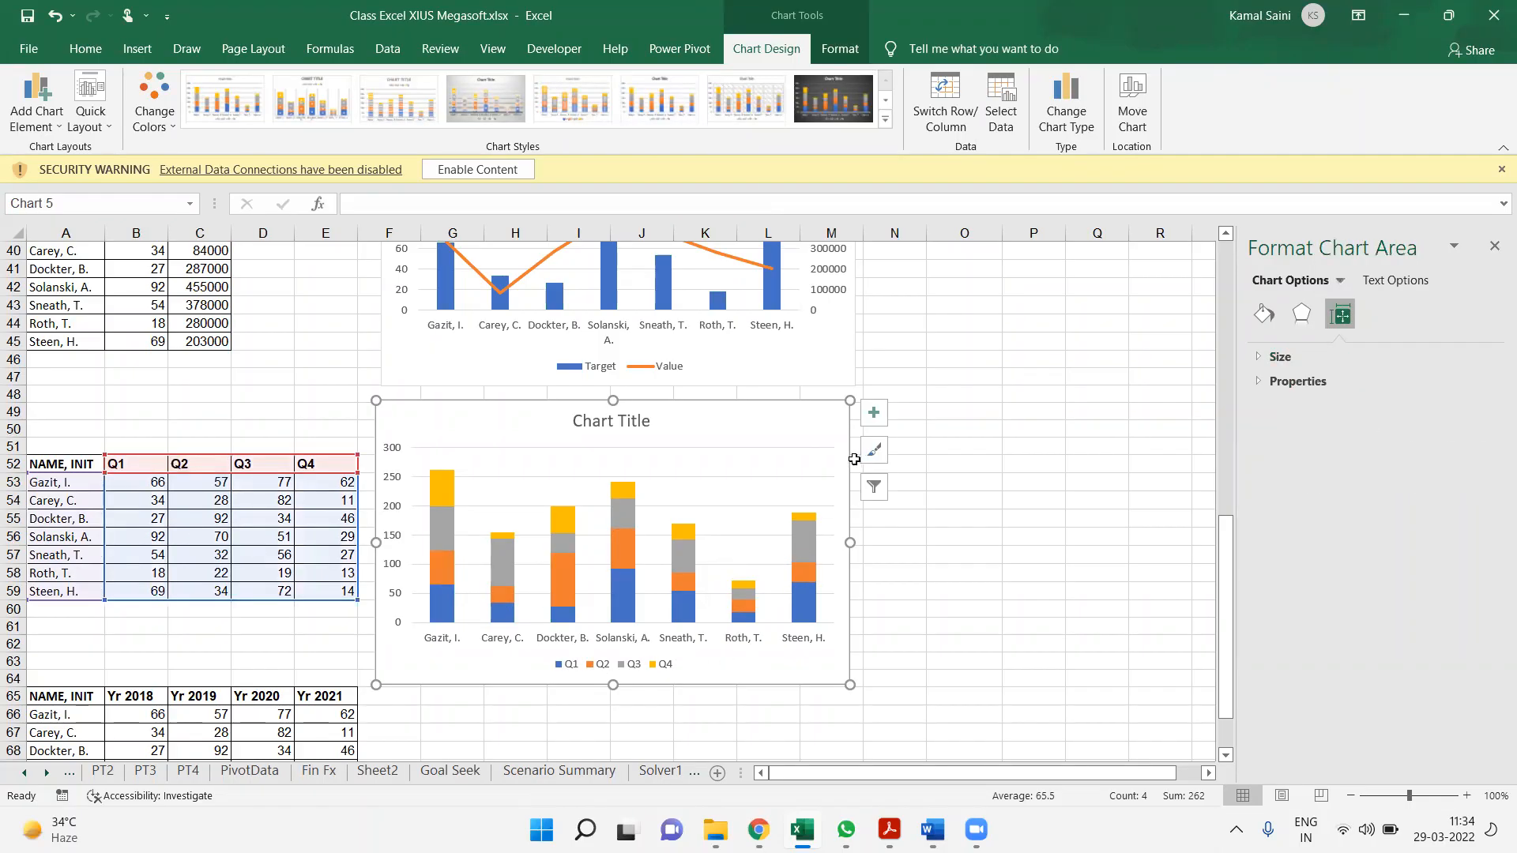
left_click_drag(808, 398, 866, 401)
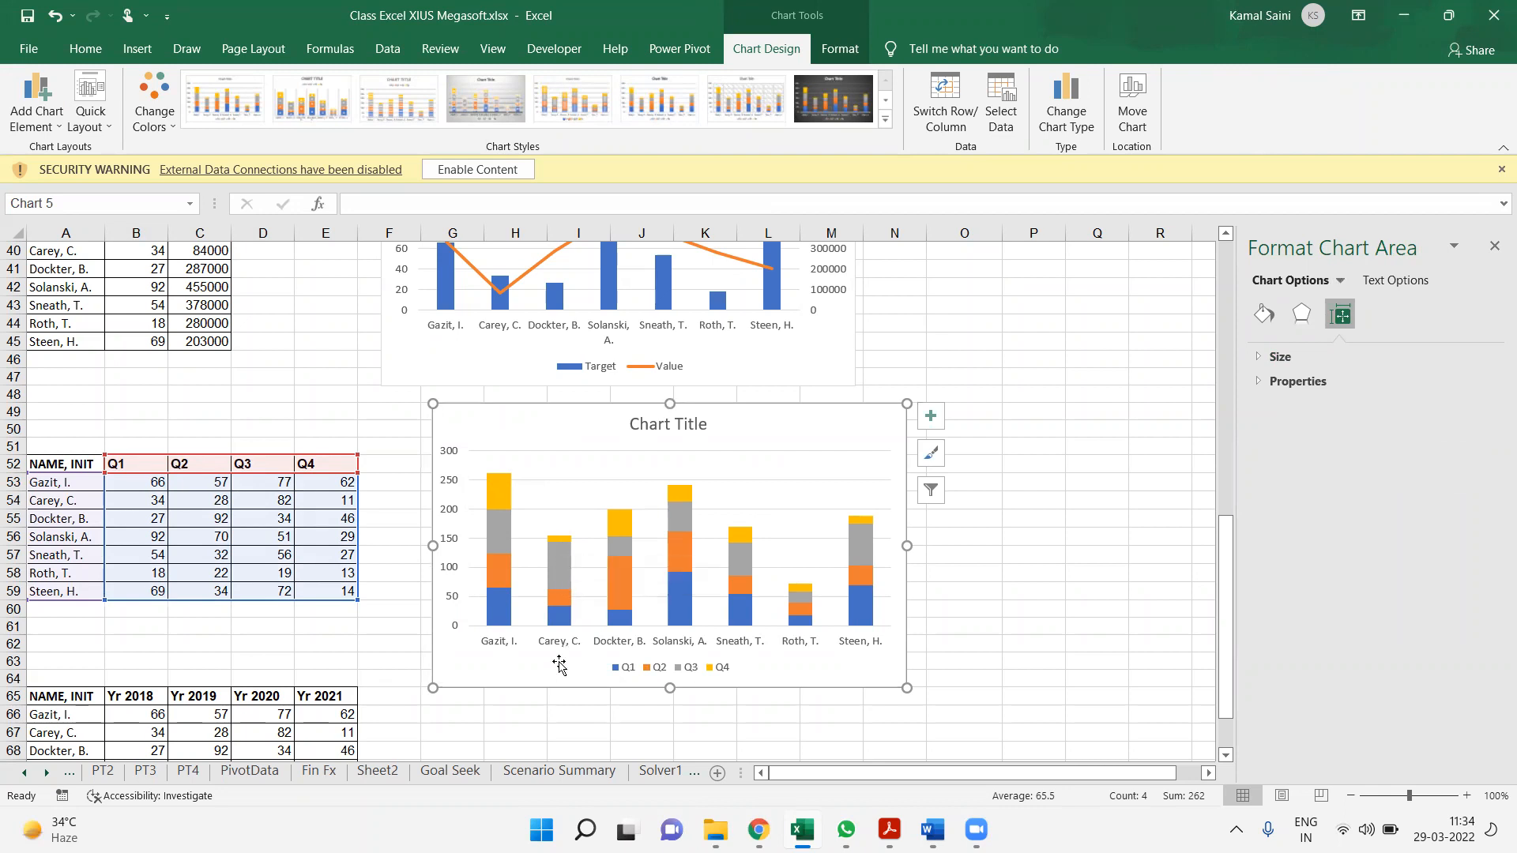
left_click(609, 587)
left_click(859, 540)
left_click(866, 619)
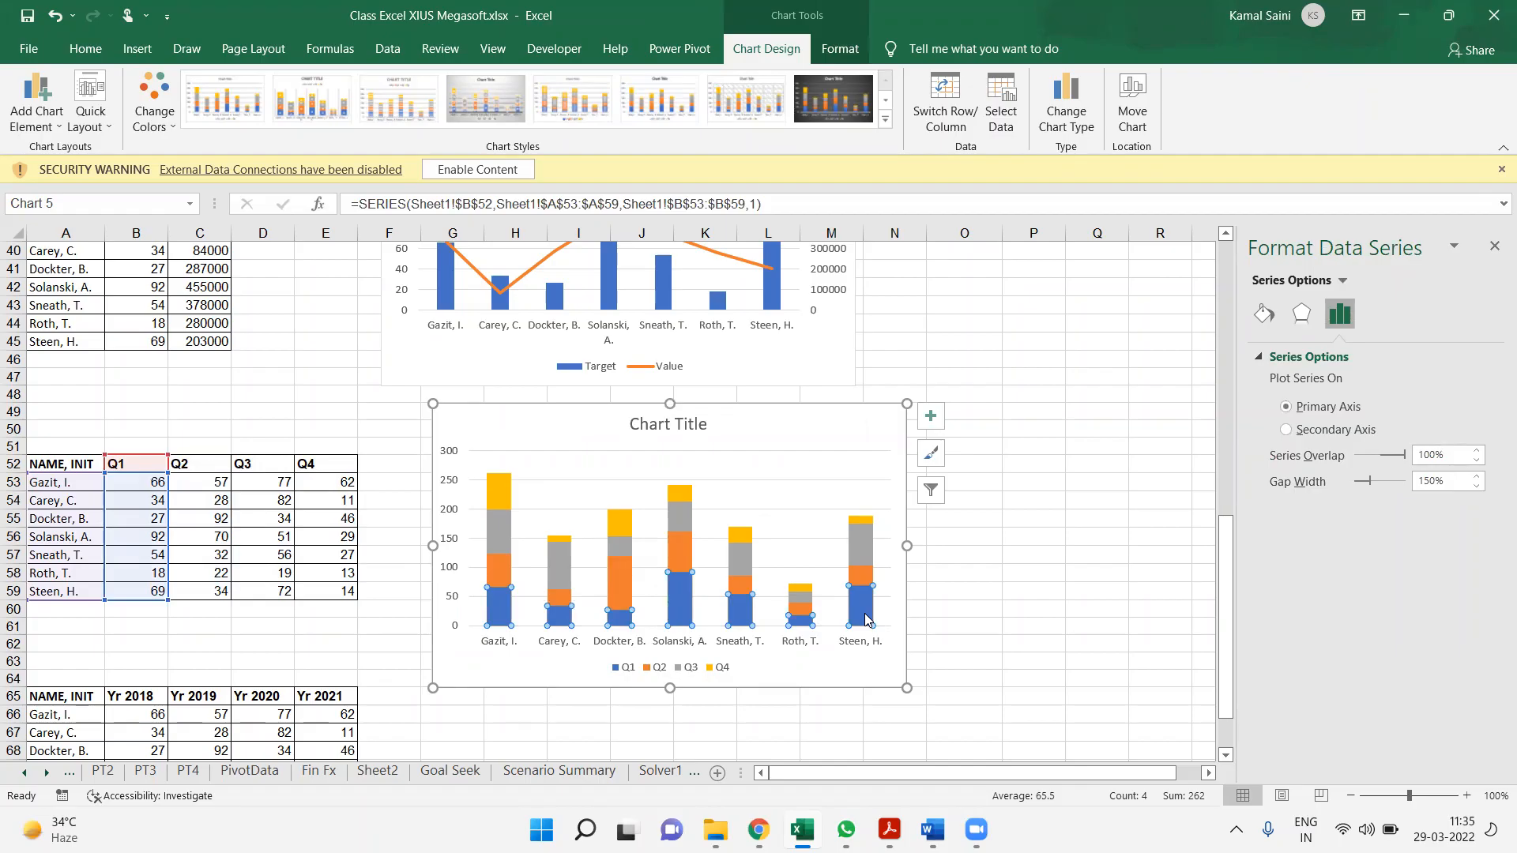
left_click(855, 456)
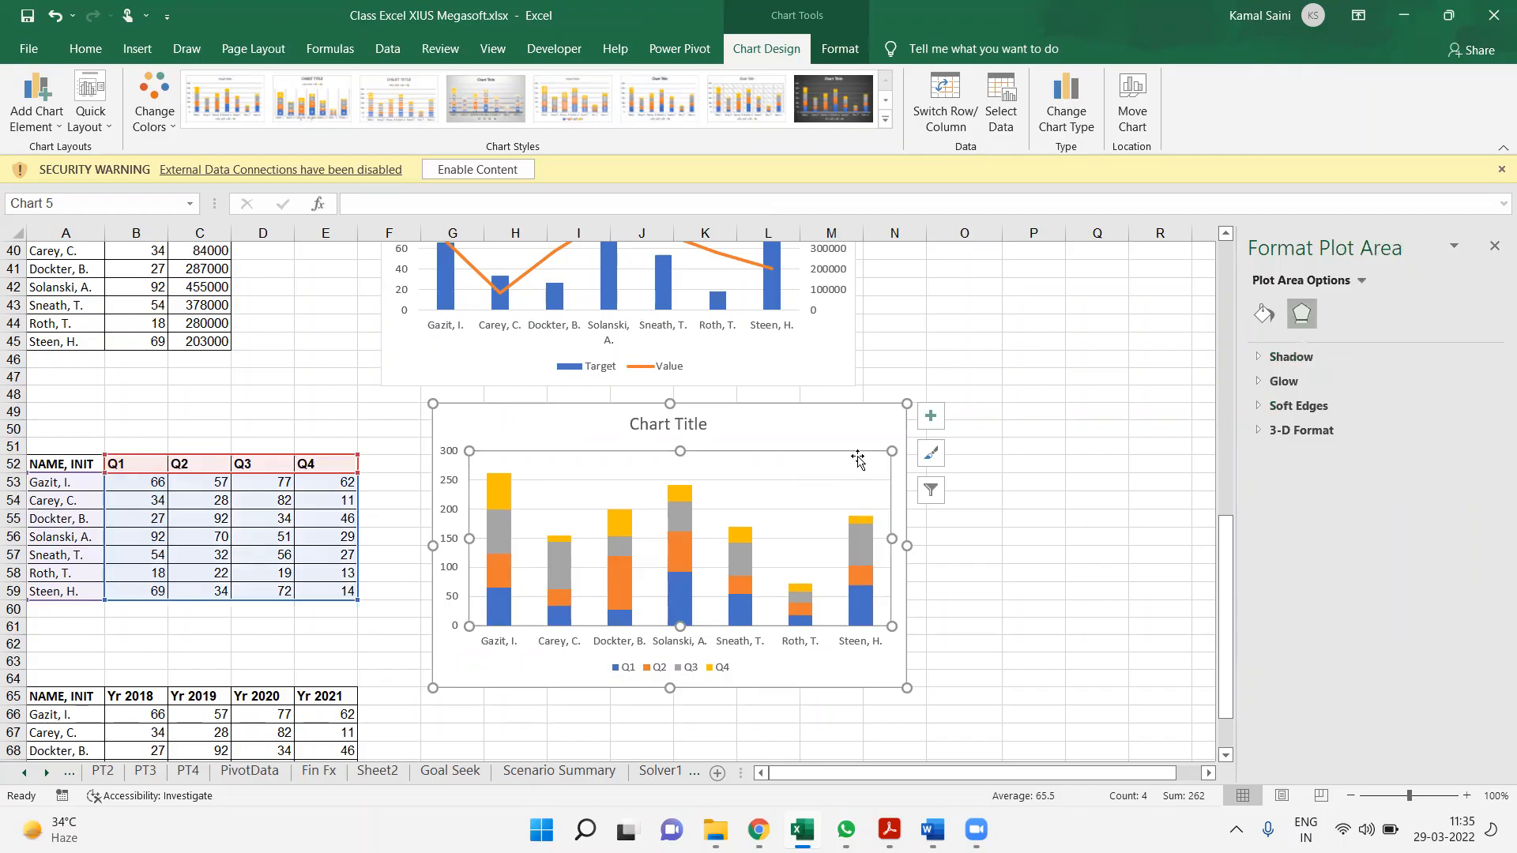
Compare the Target and Value table behind the combo chart with the quarterly table A52:E59
left_click(933, 327)
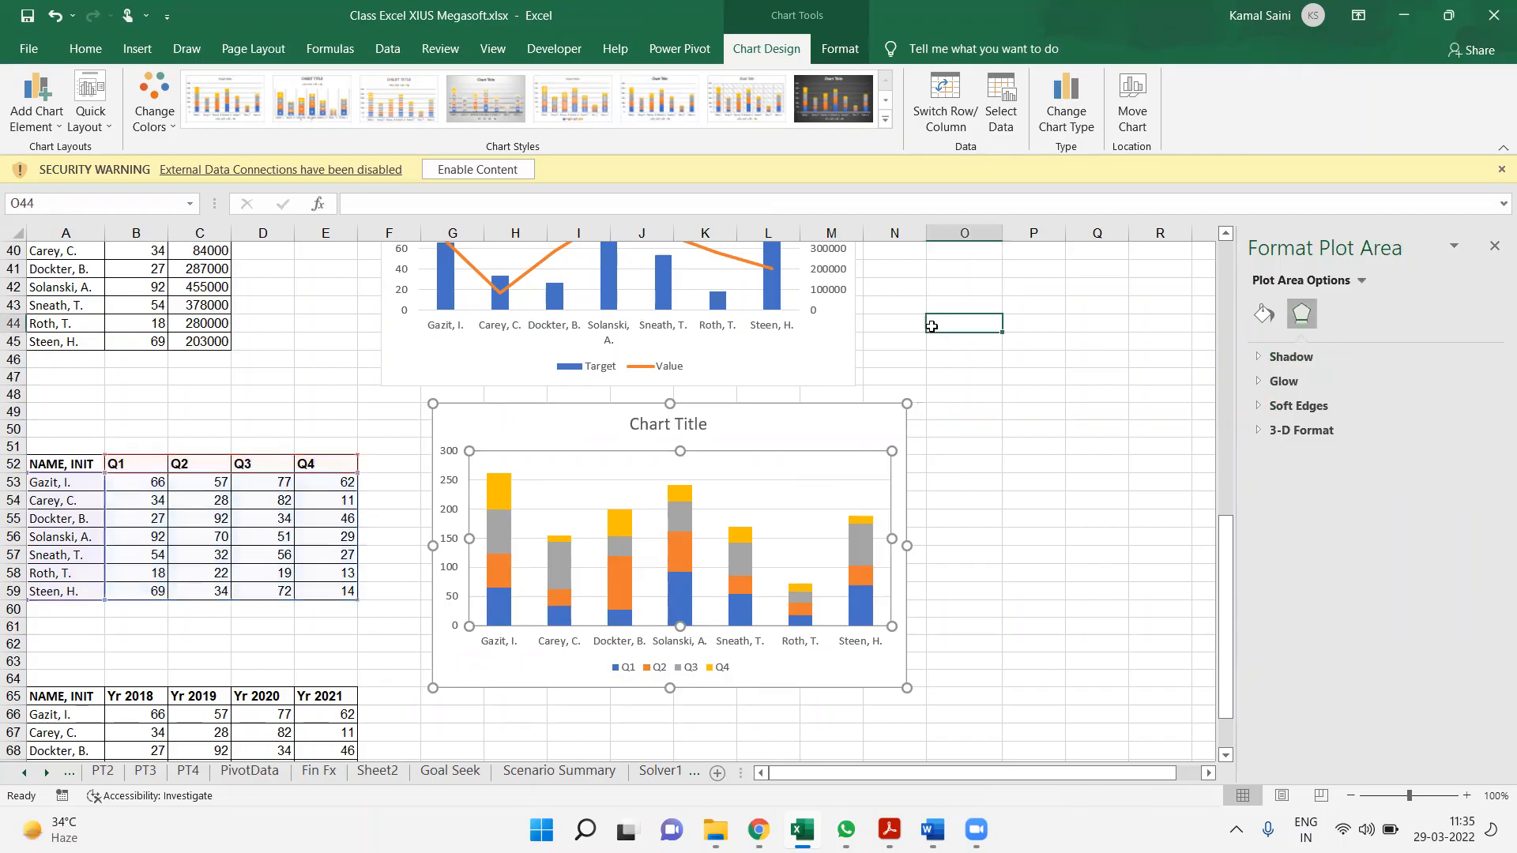
scroll(932, 327, "up", 3)
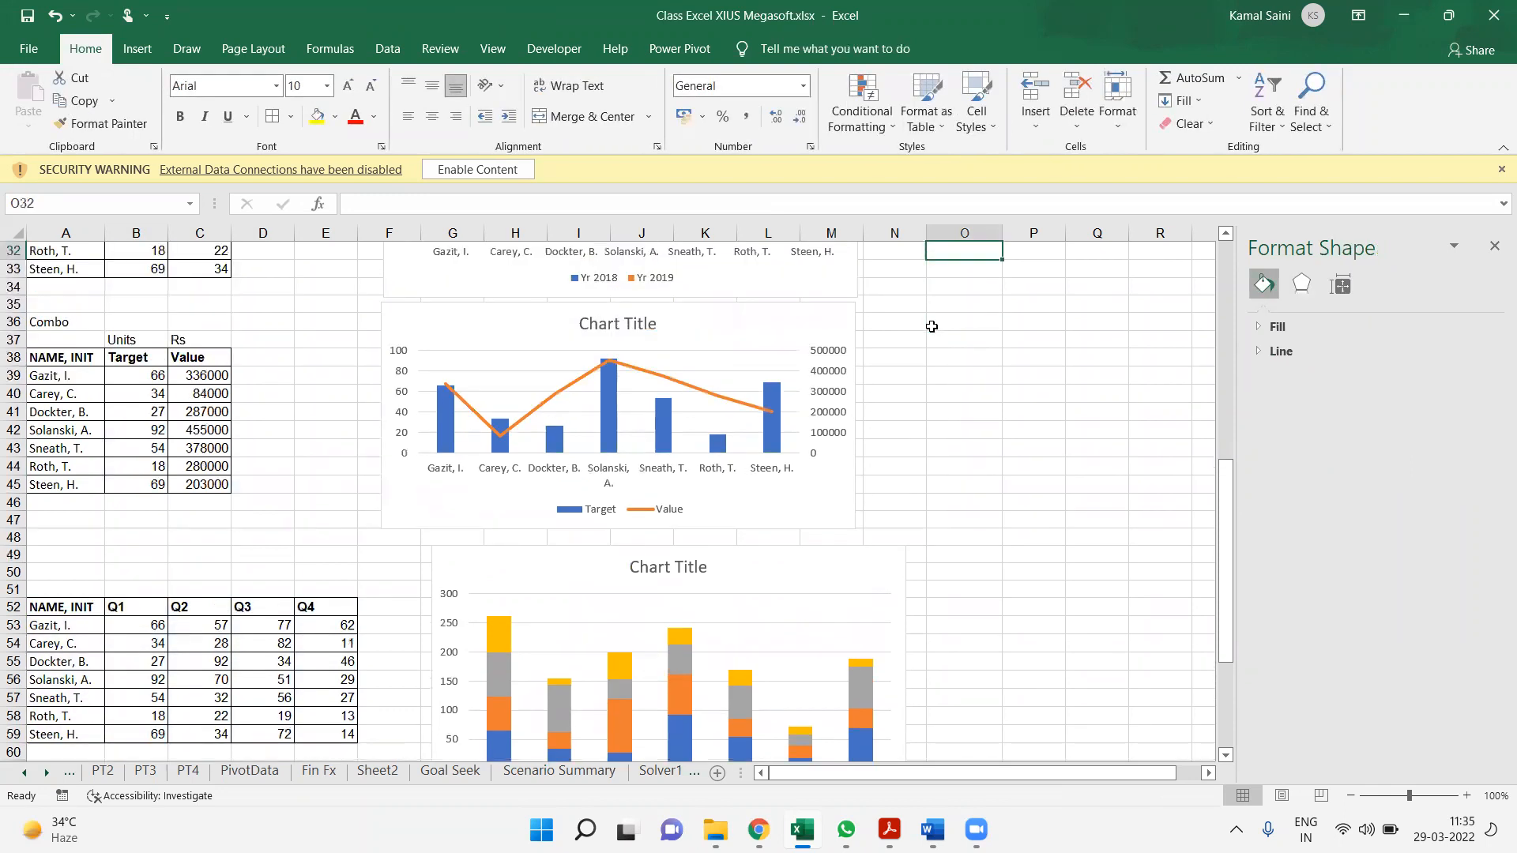
key("Down")
key("Down")
key("Down")
key("Down")
key("Down")
key("Down")
key("Down")
key("Down")
key("Down")
key("Down")
key("Down")
key("Down")
key("Down")
key("Down")
key("Down")
key("Down")
key("Down")
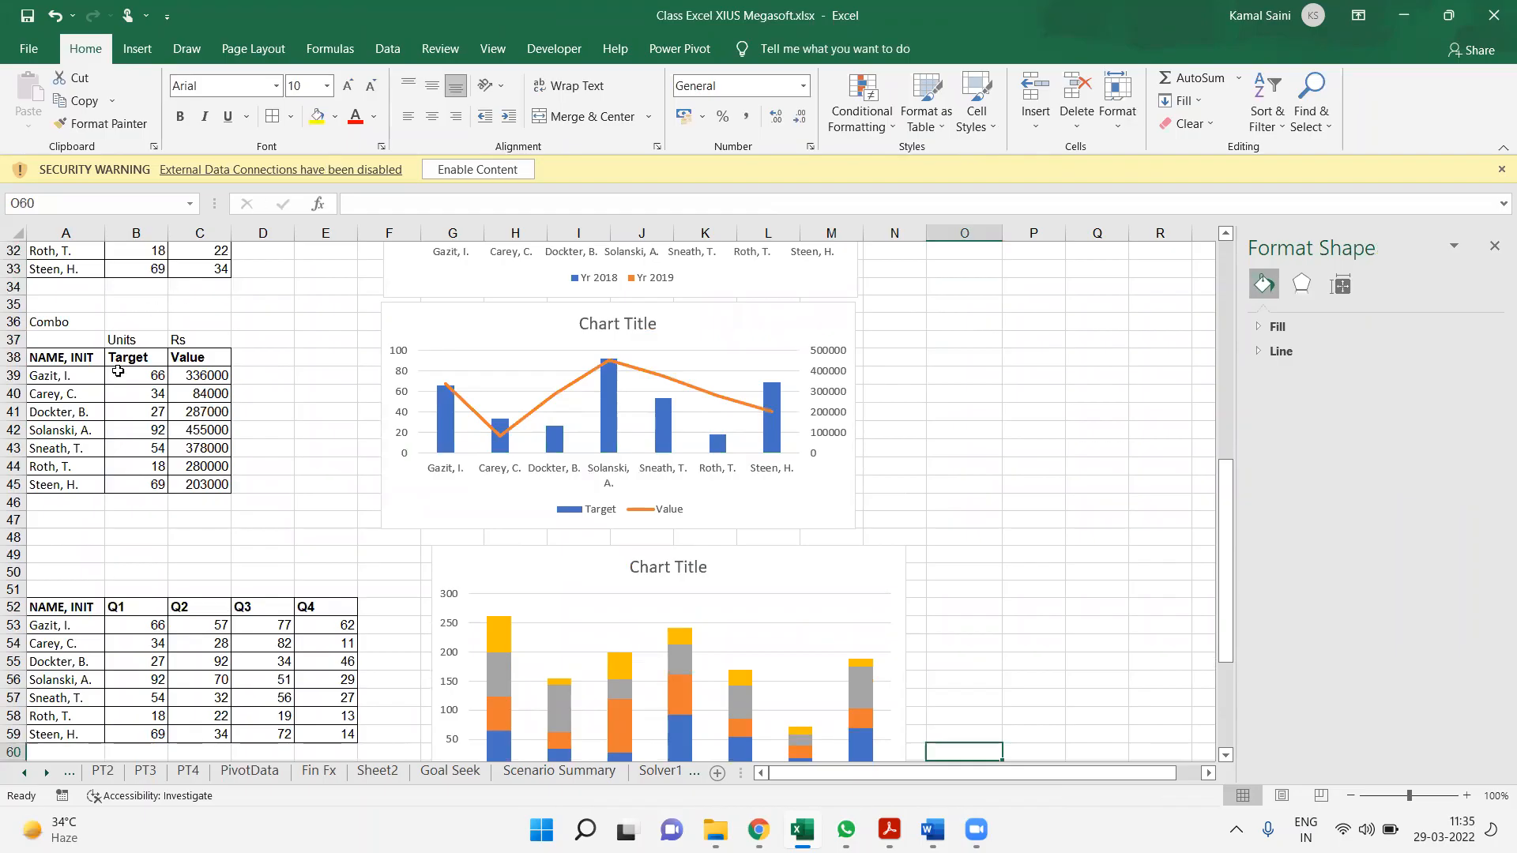
left_click_drag(83, 371, 273, 470)
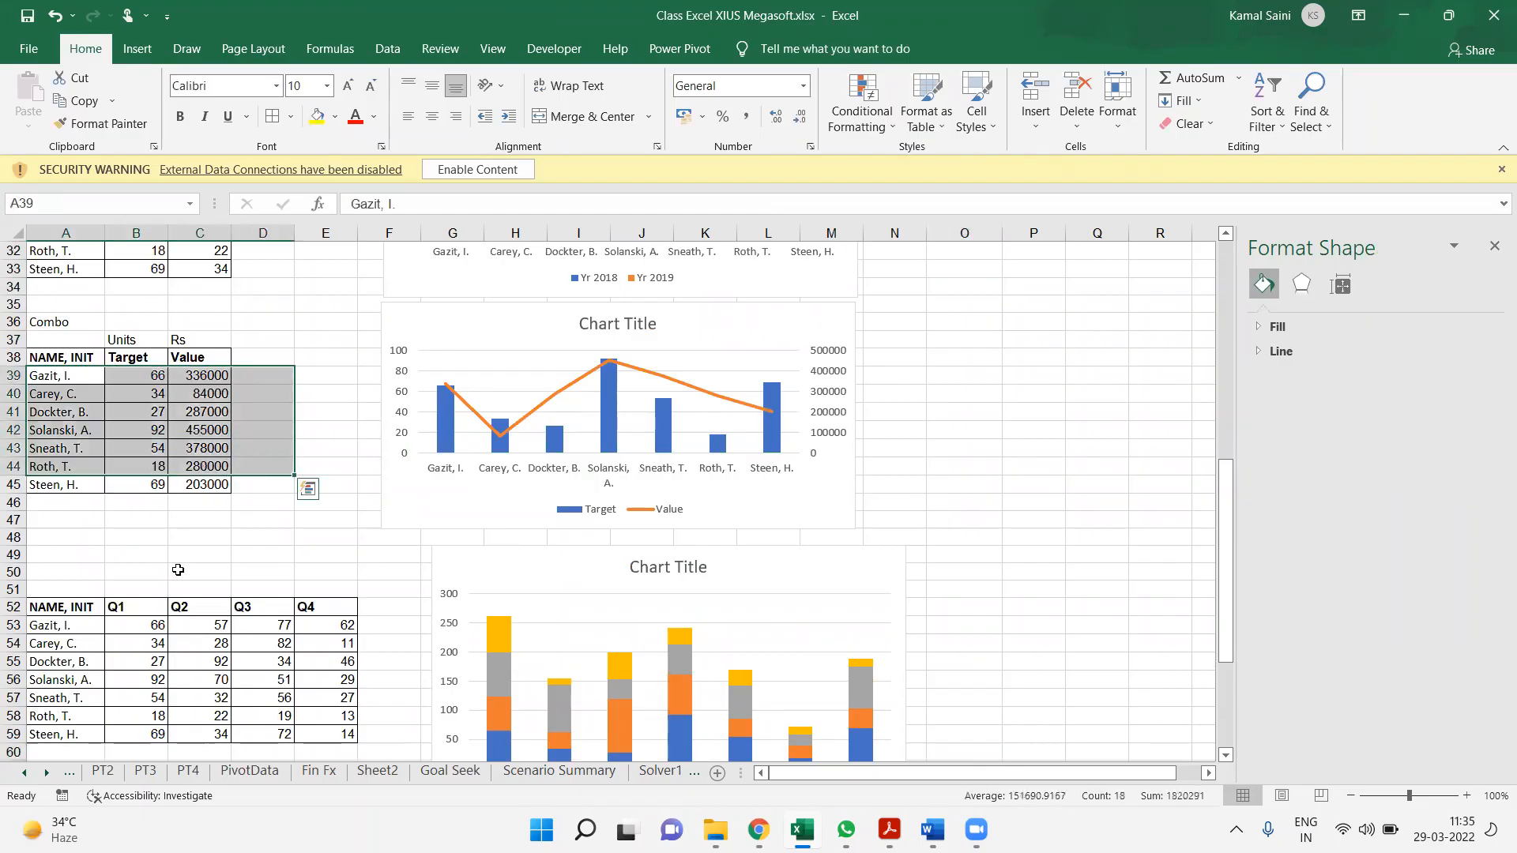
left_click_drag(75, 606, 349, 734)
Set the title of the stacked quarterly chart to "Stacked Column"
left_click(682, 577)
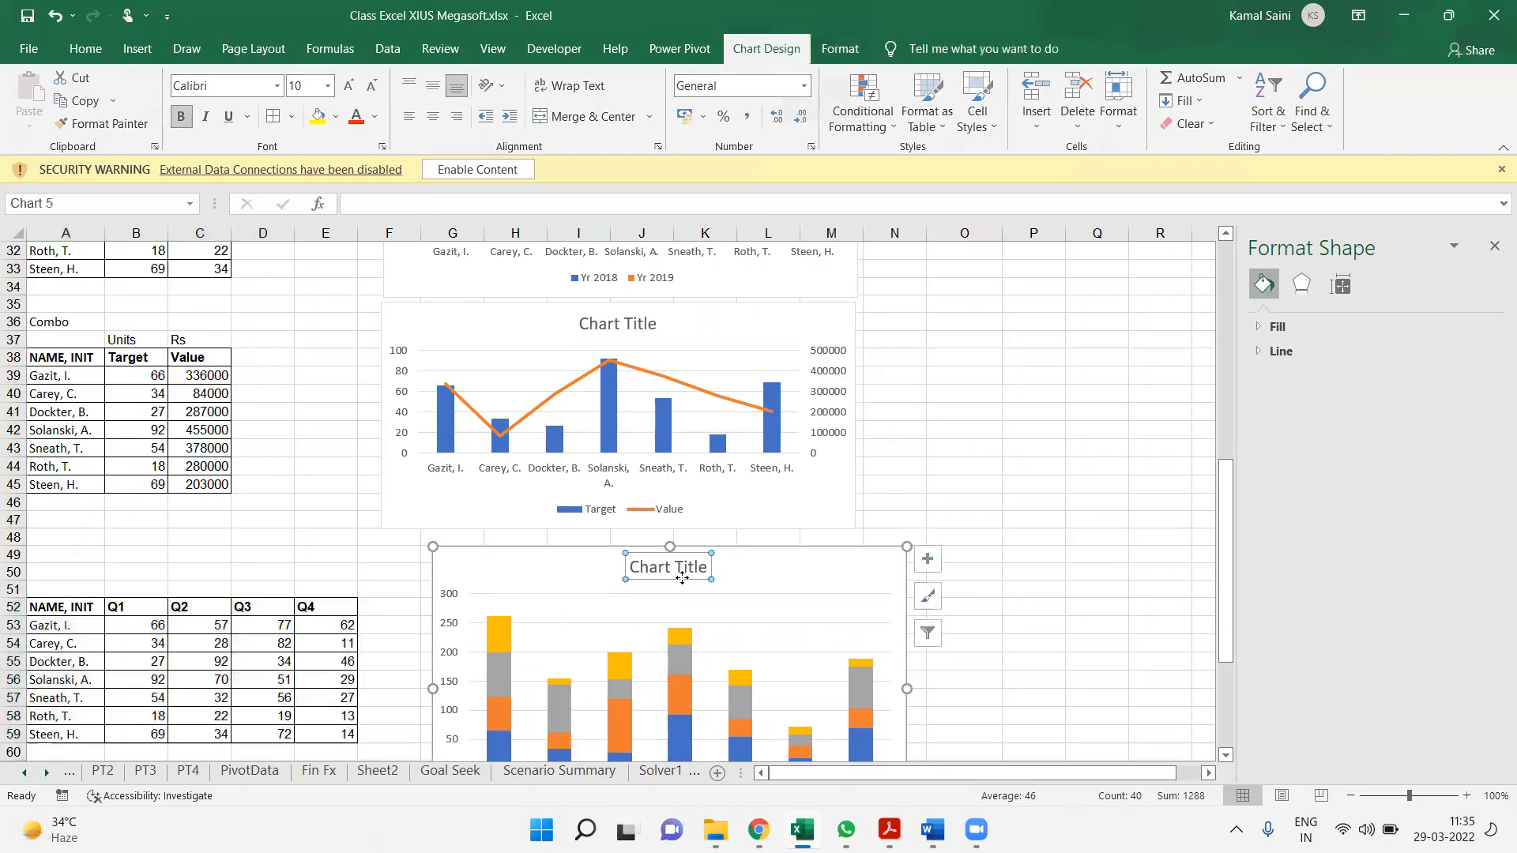
double_click(695, 566)
key("ctrl+a")
type("Stacked Column")
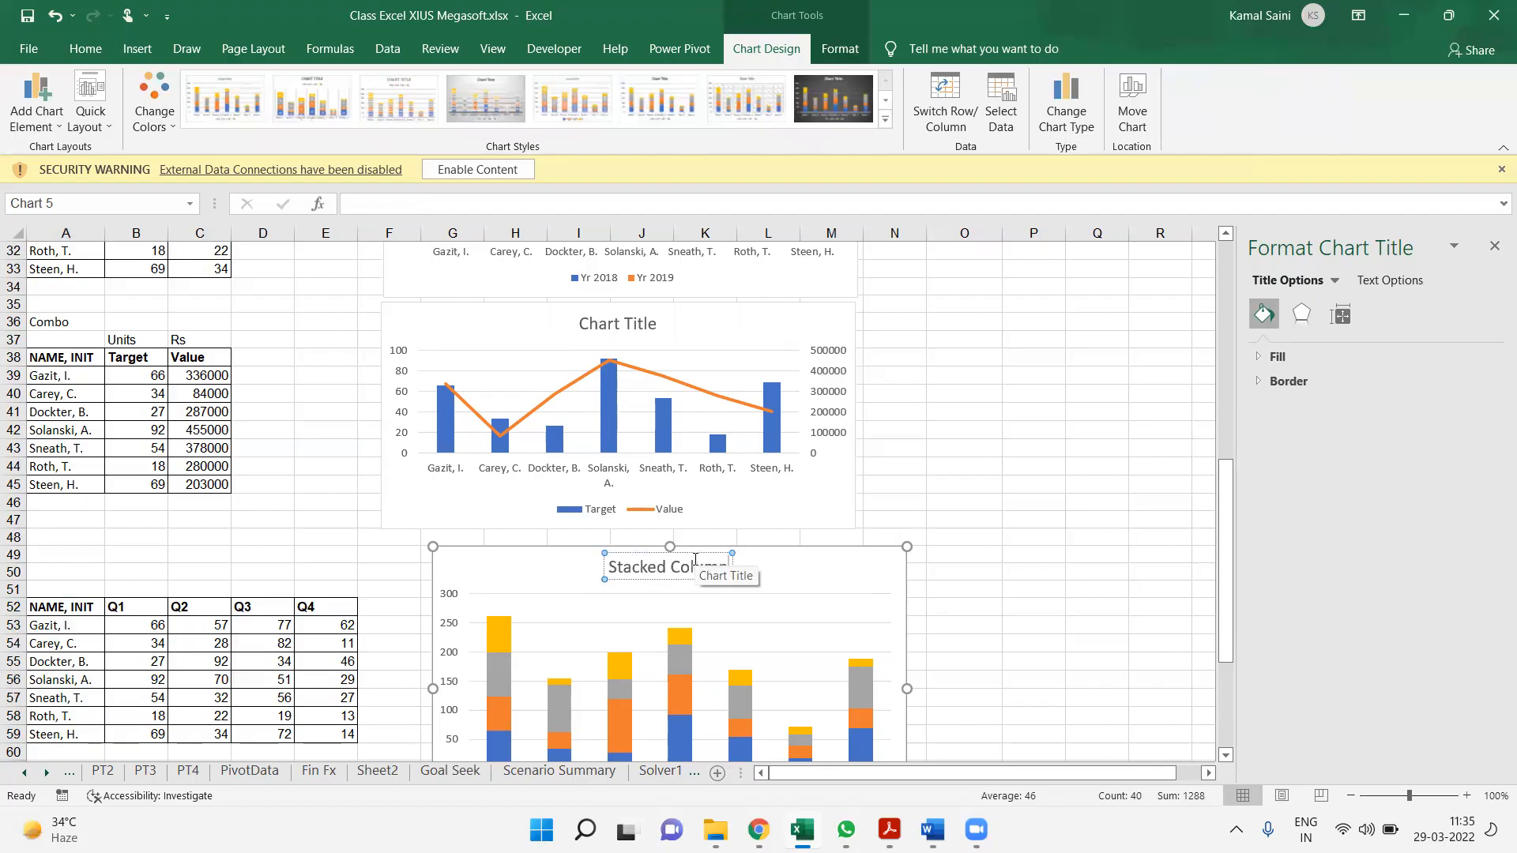
left_click(855, 576)
Set the title of the Target and Value chart to "Combo"
left_click(630, 330)
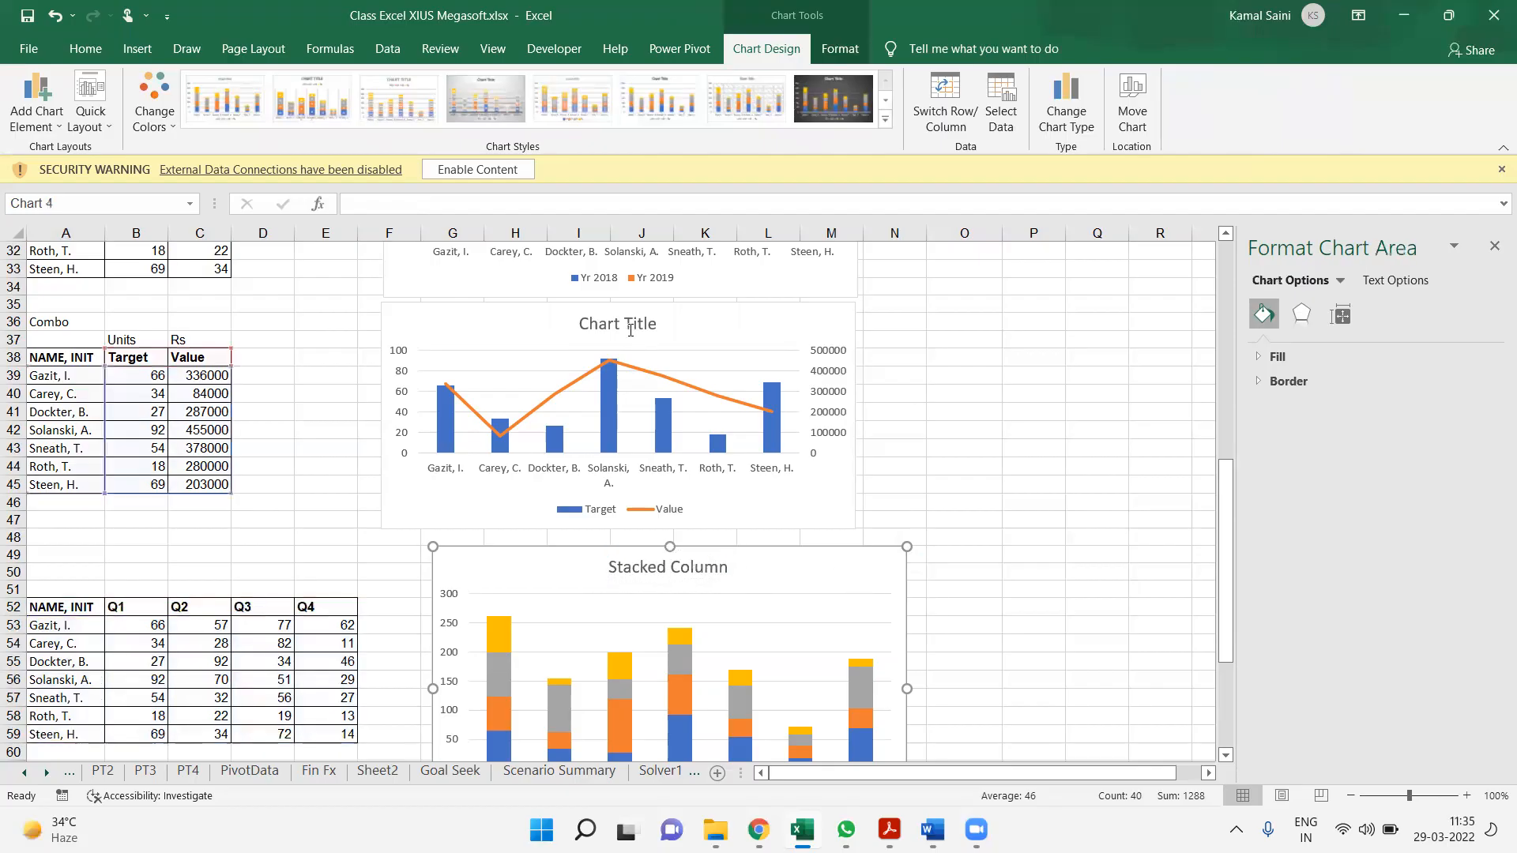
left_click(630, 330)
triple_click(630, 332)
type("Combo")
left_click(756, 318)
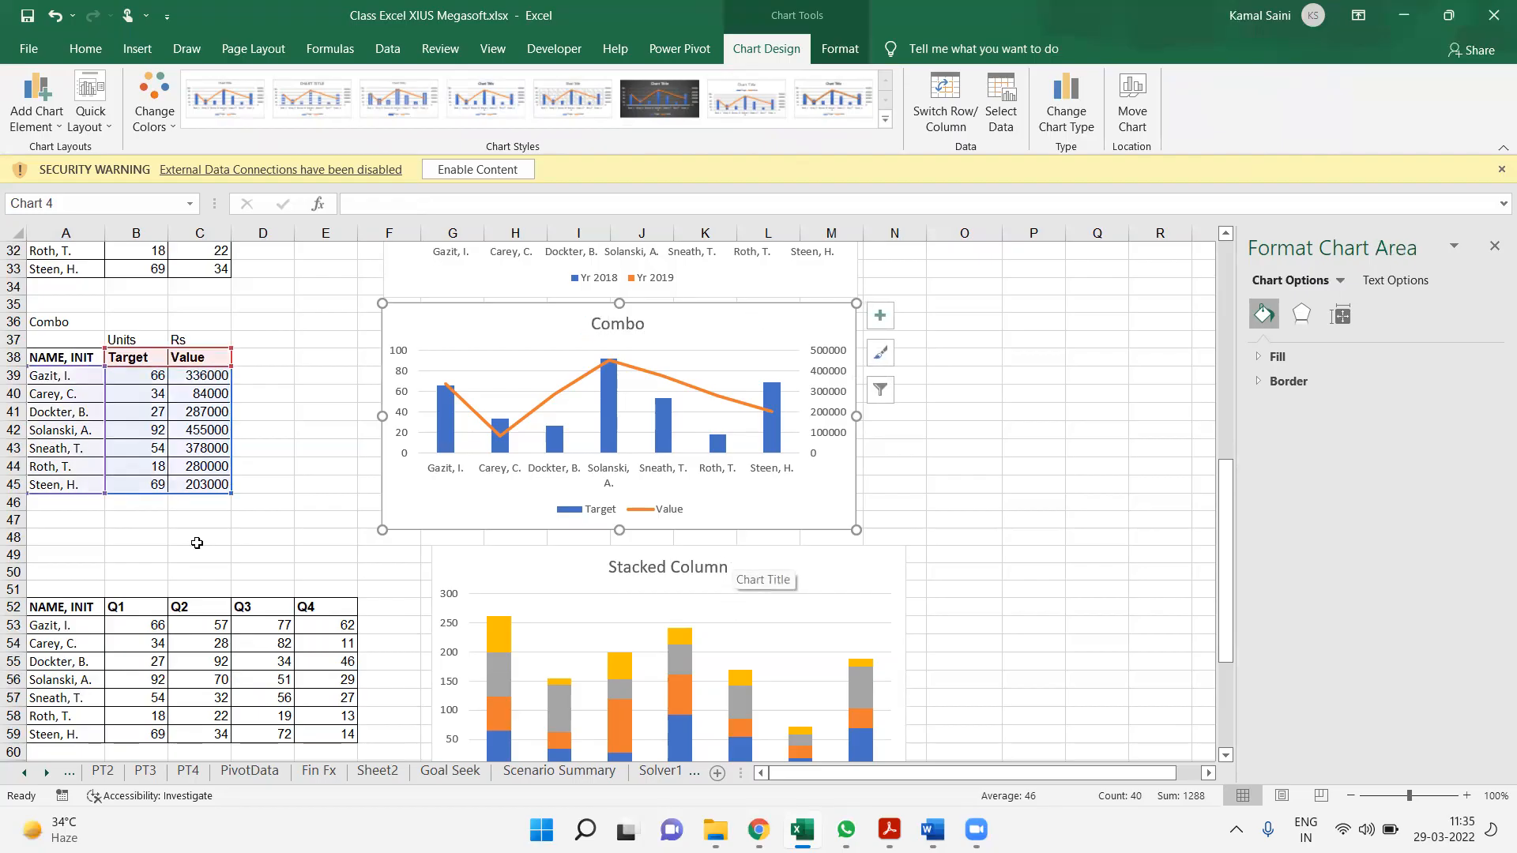
Enter the label "Stacked Column" in cell A50 above the quarterly table
left_click(89, 575)
type("Stacke")
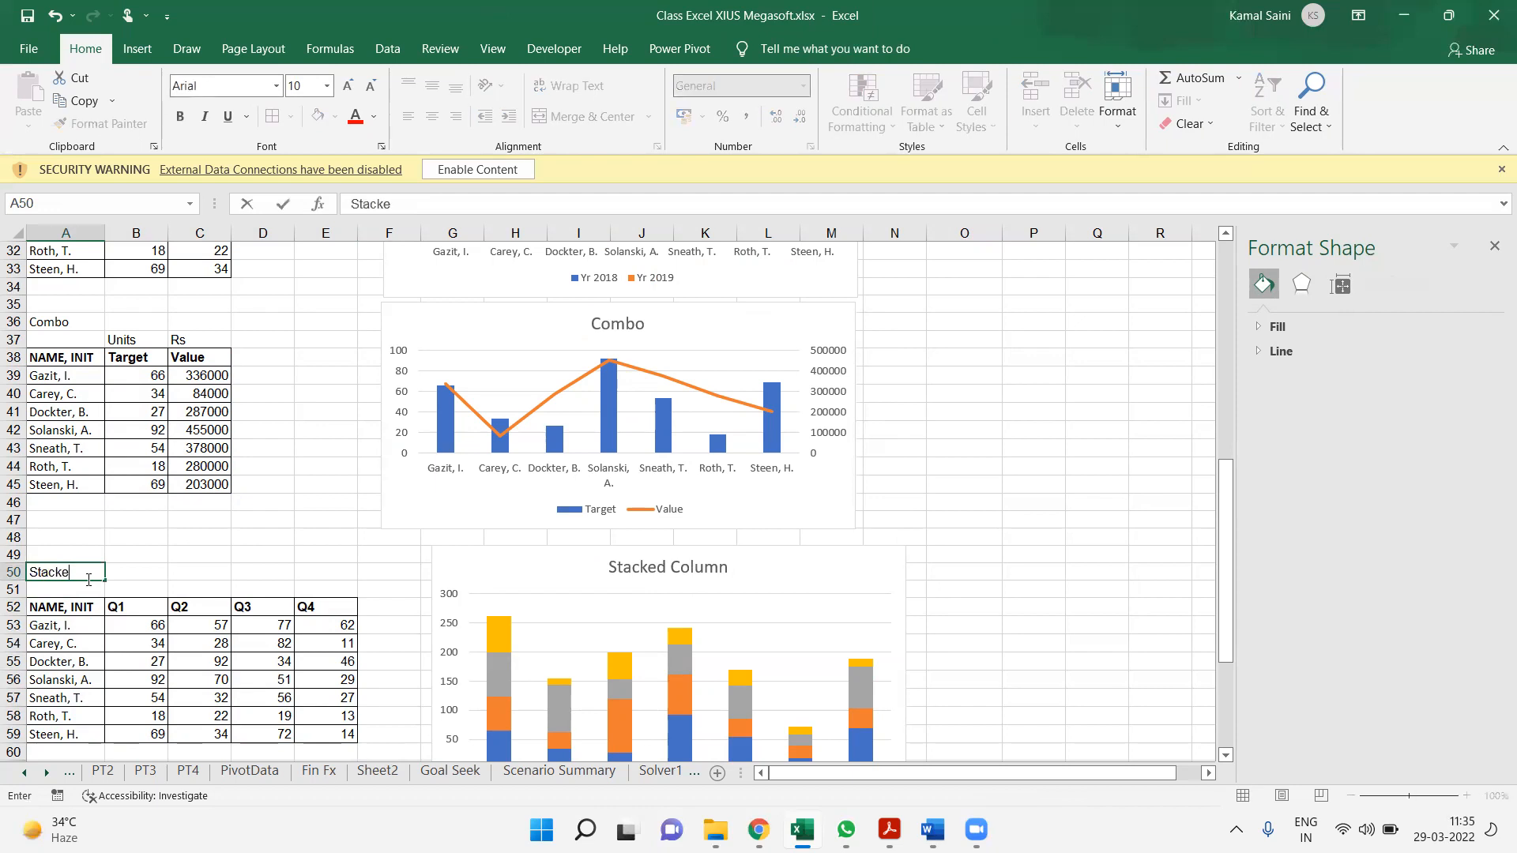
type("mn")
key("Return")
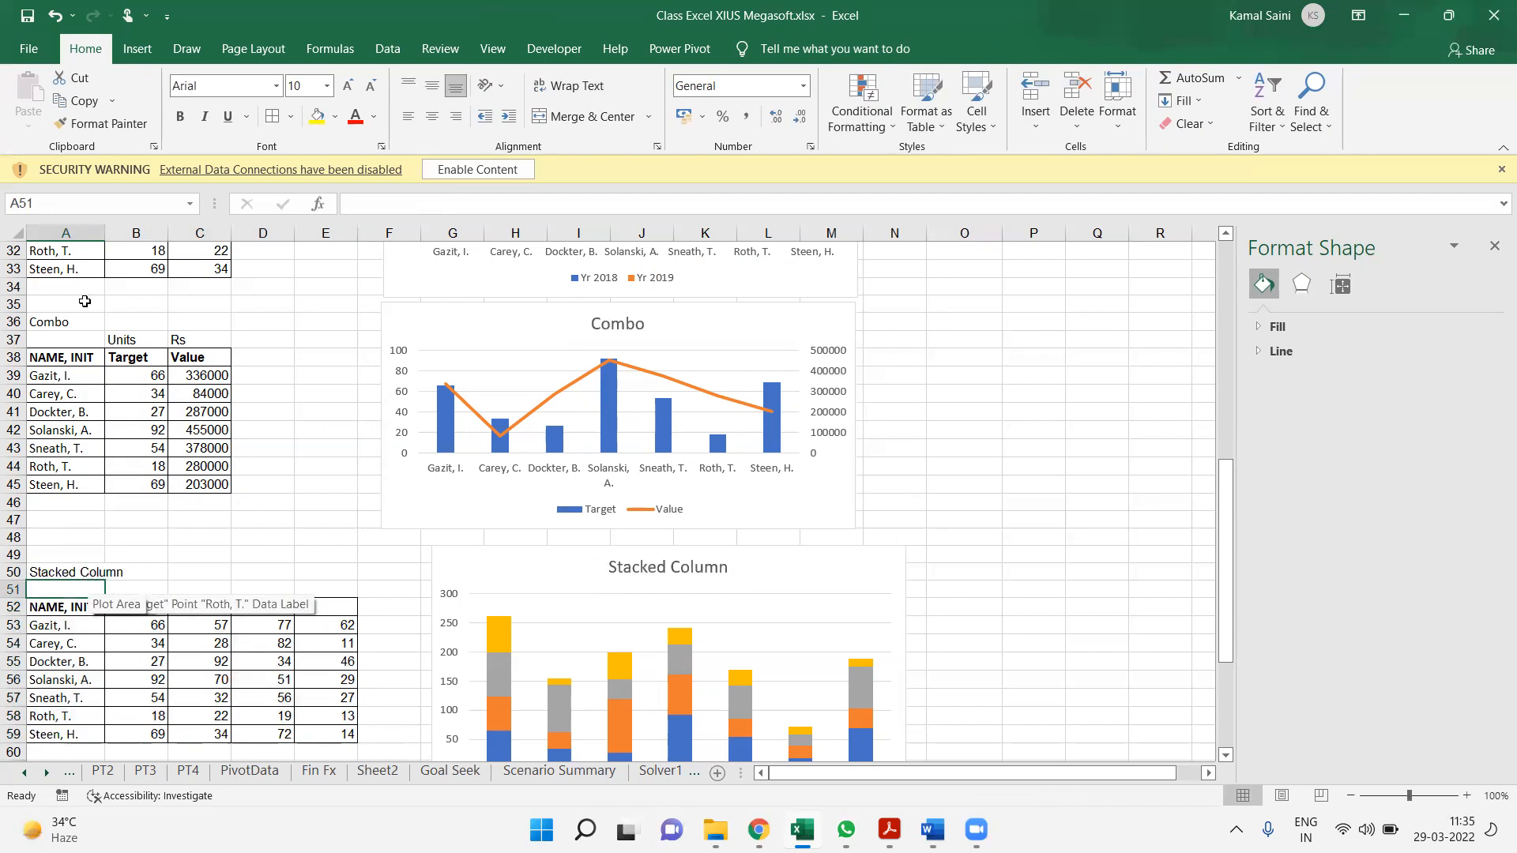
left_click(134, 646)
key("ctrl+a")
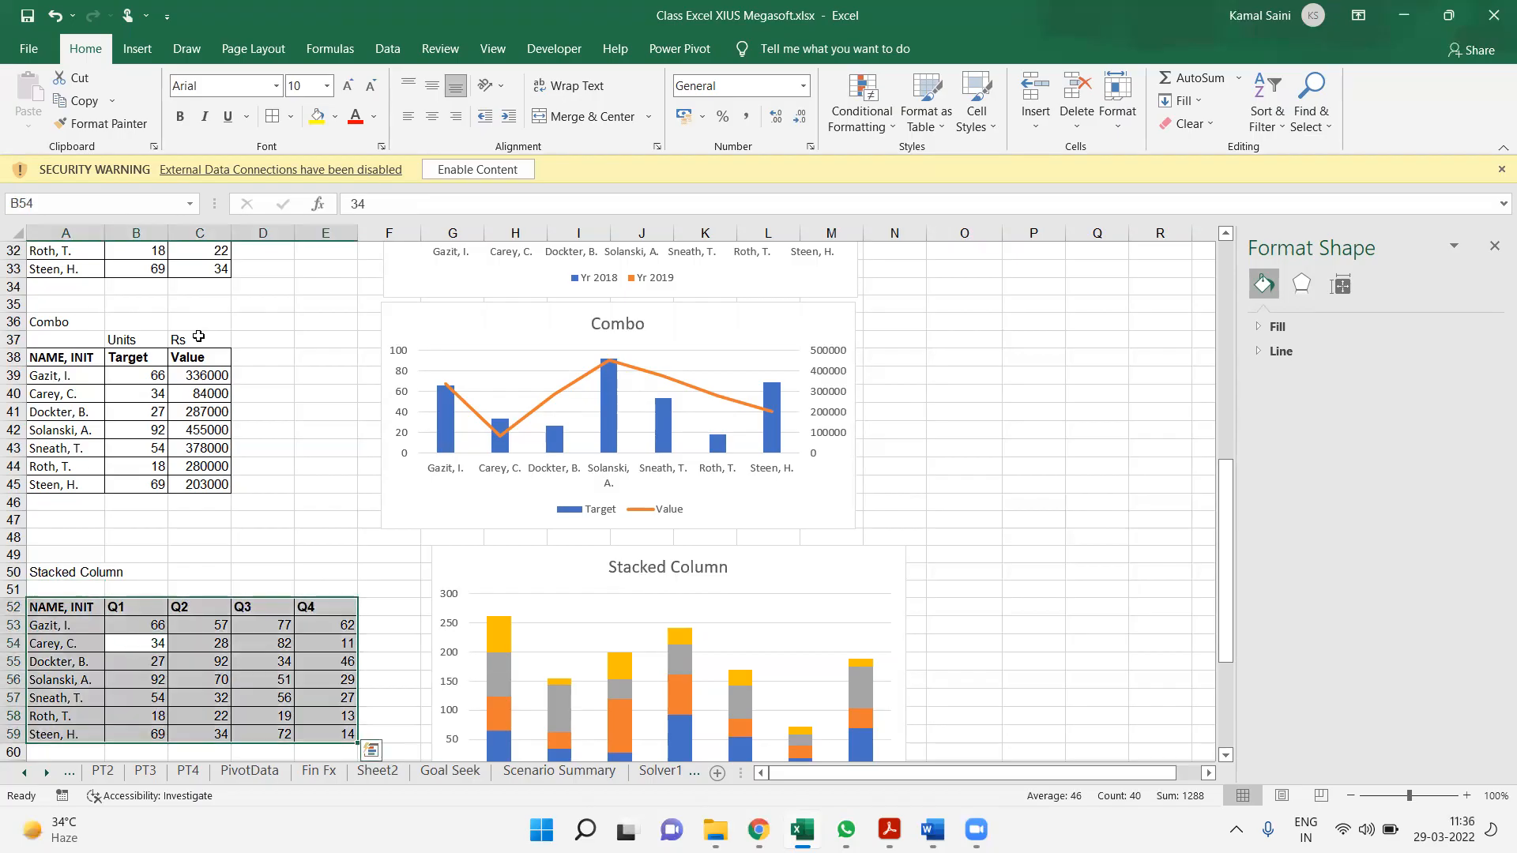
left_click(137, 49)
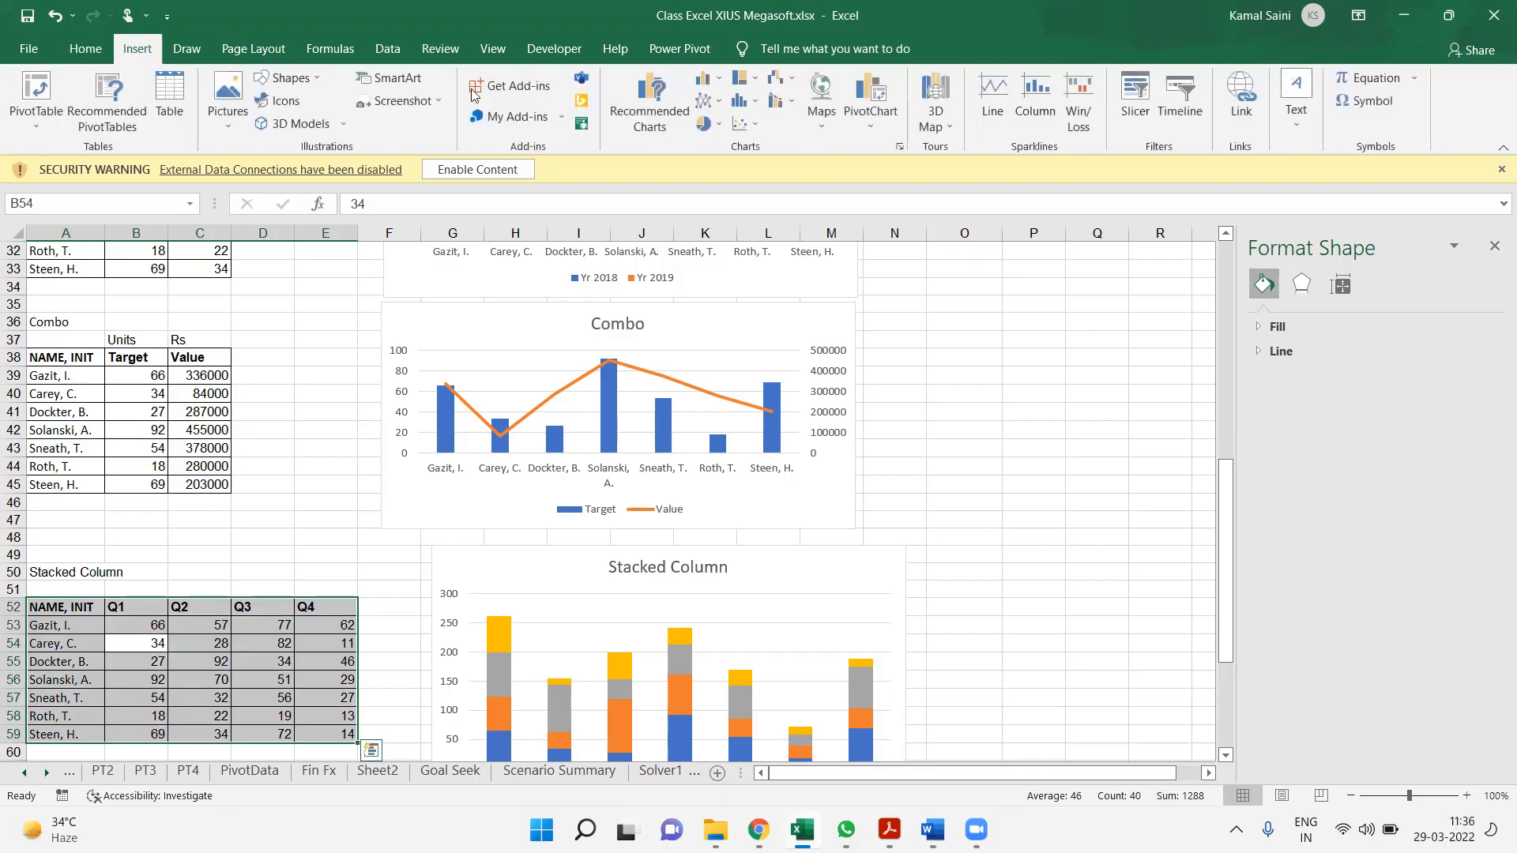
left_click(707, 87)
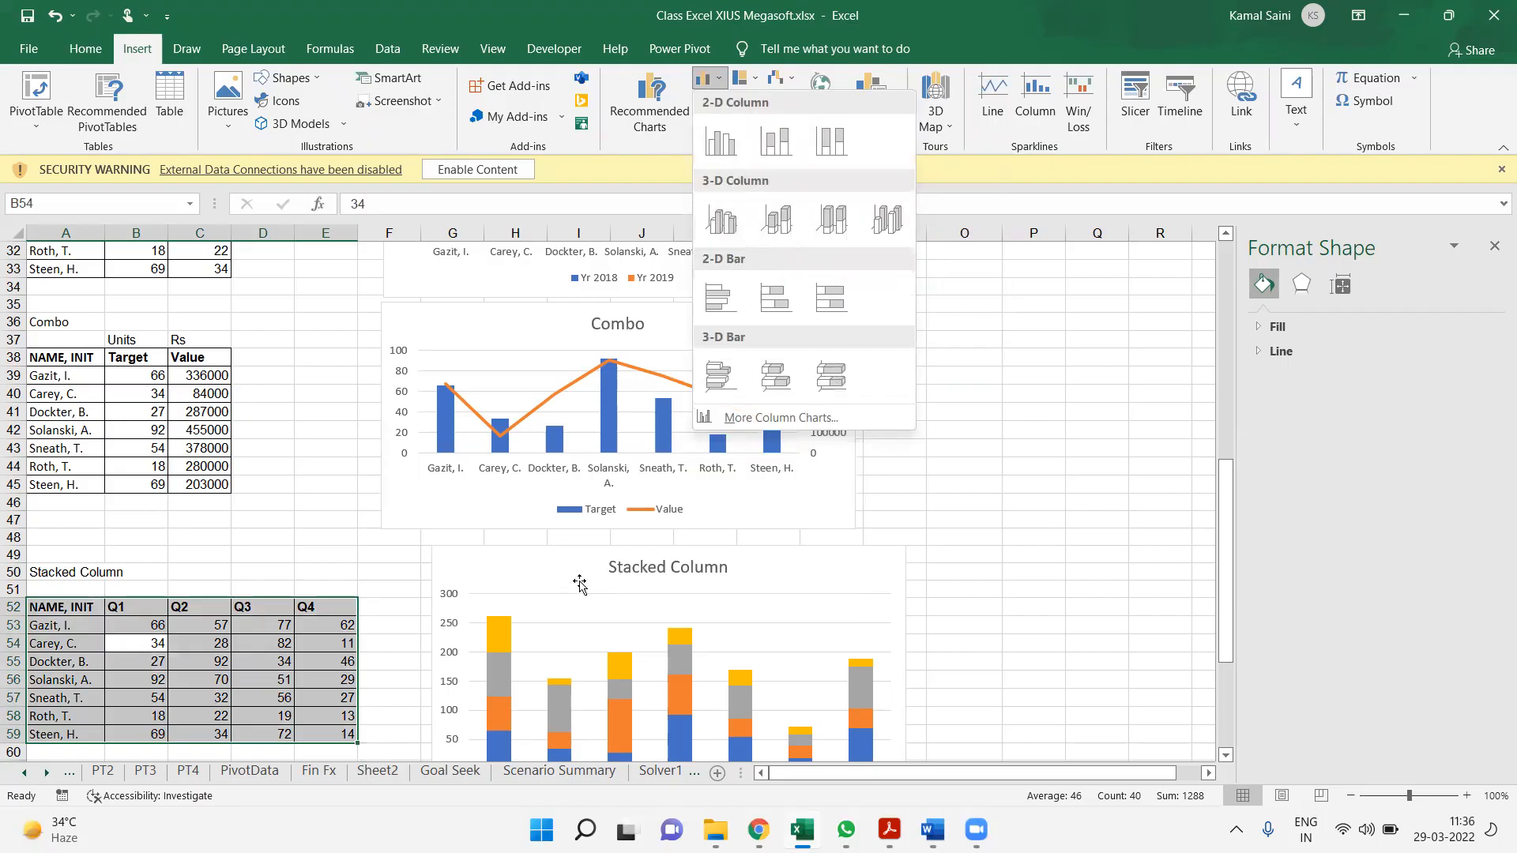
key("Escape")
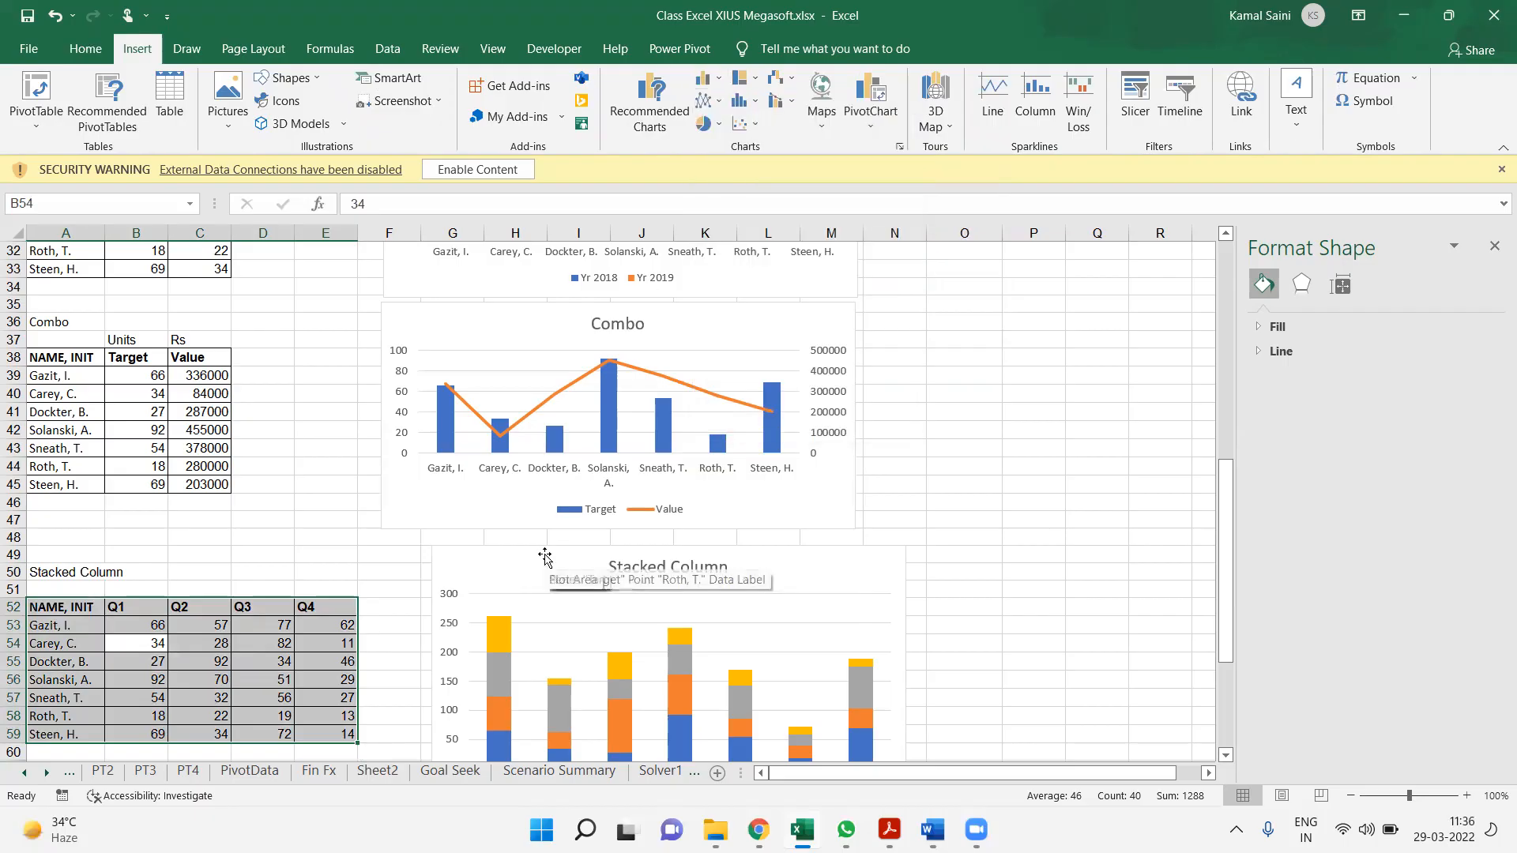
key("ctrl+d")
key("ctrl+z")
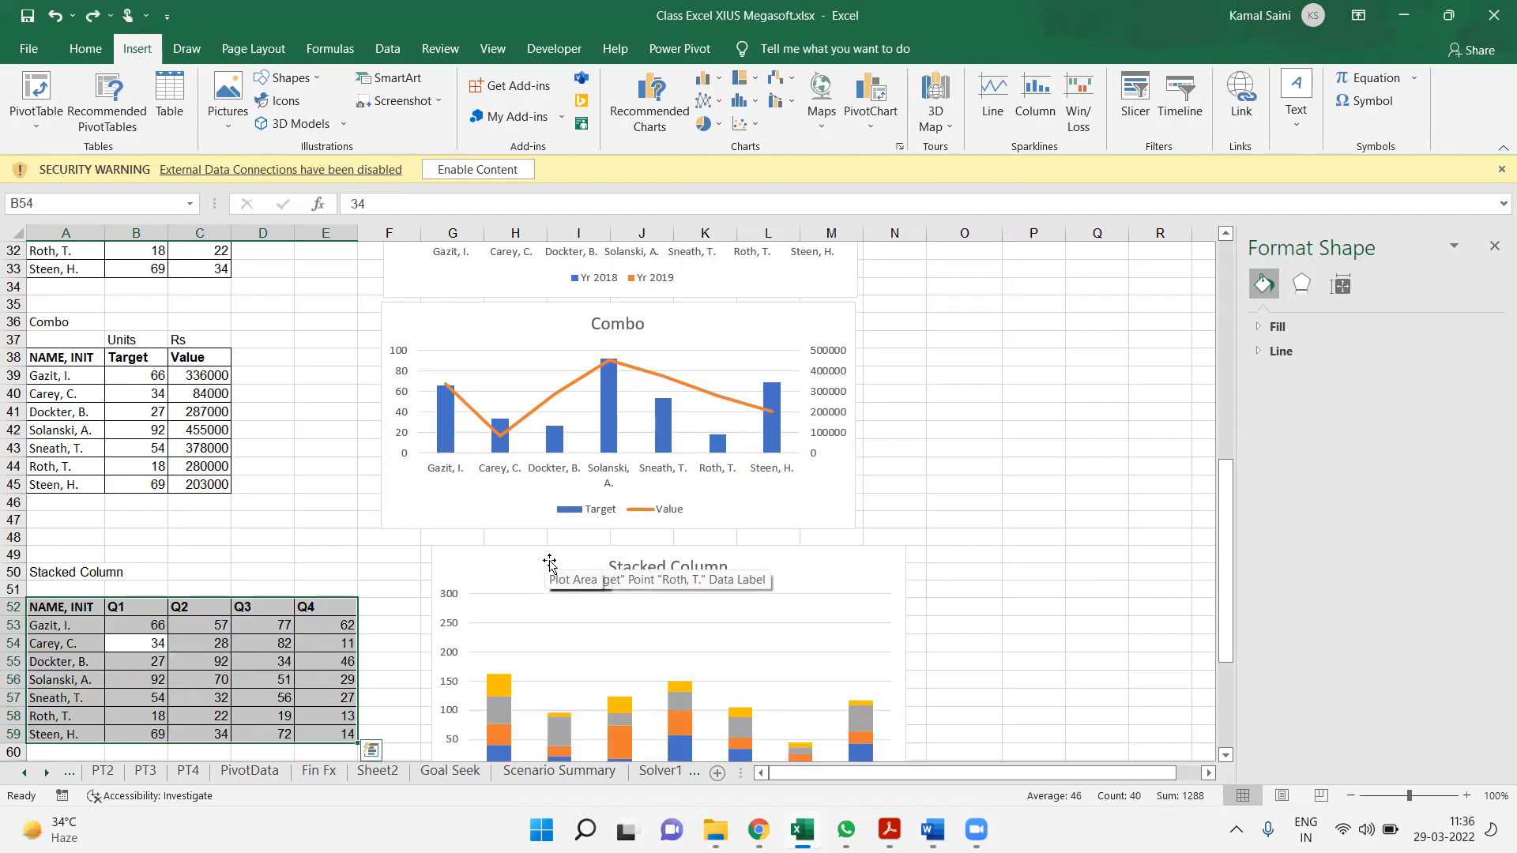
Duplicate the stacked column chart directly to the right of the original and change the copy to 100% Stacked Column
left_click(549, 561)
left_click_drag(563, 569, 1037, 569)
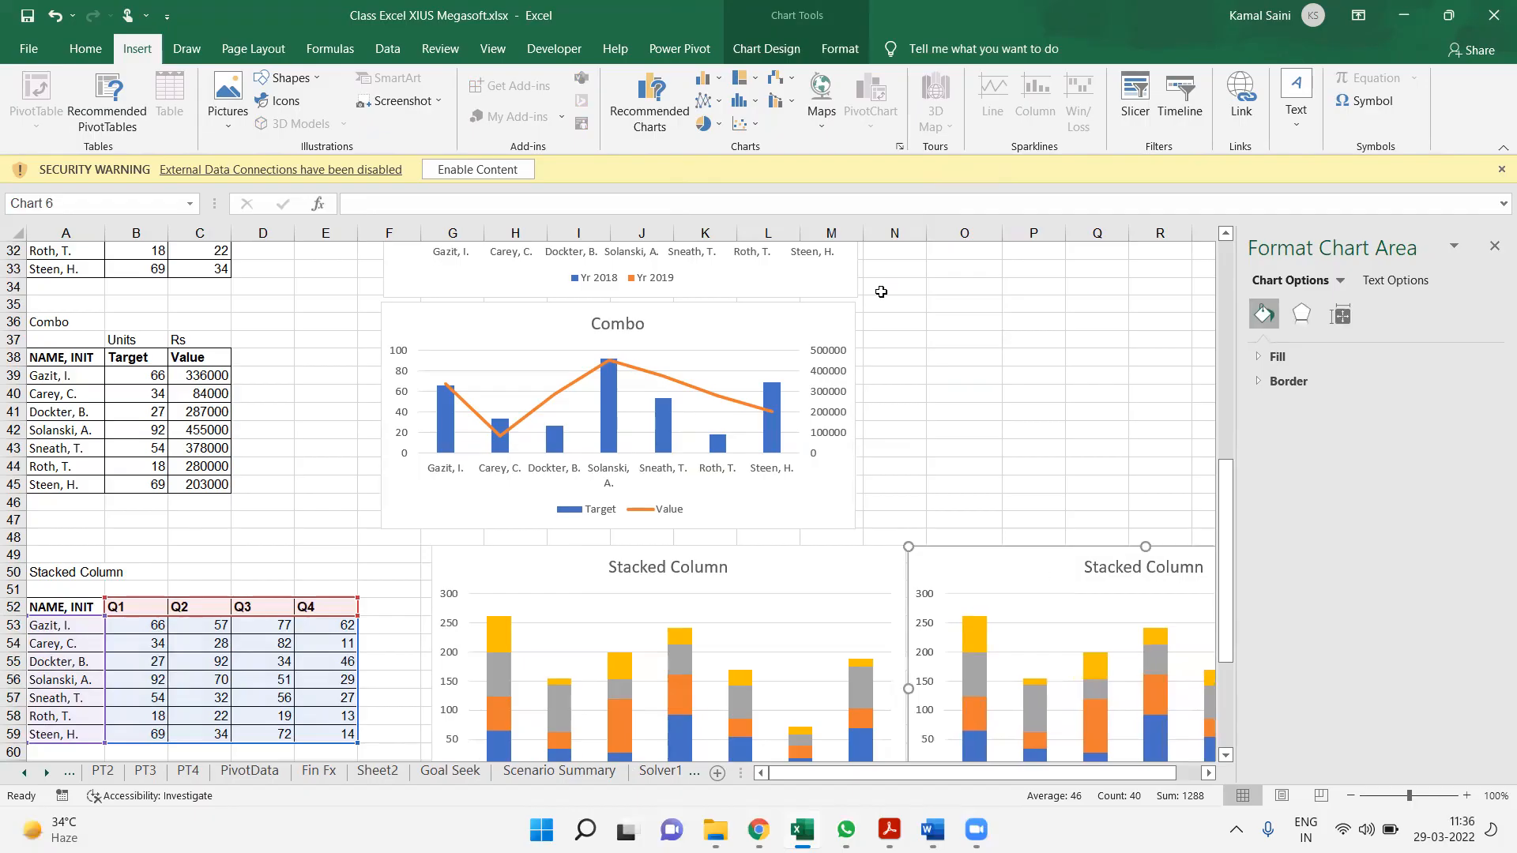
left_click(800, 52)
left_click(1066, 103)
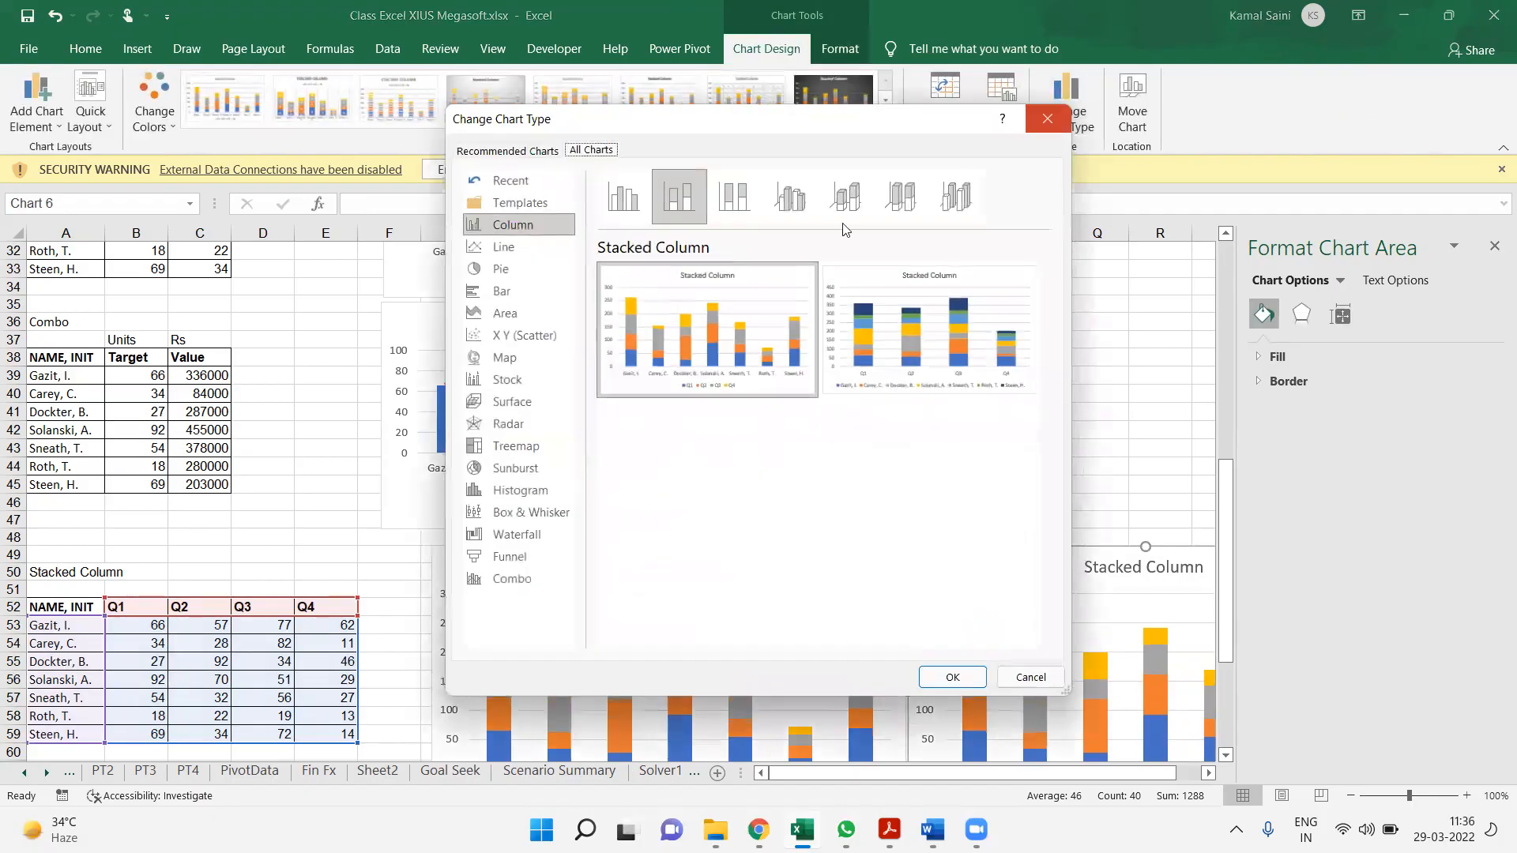
left_click(734, 196)
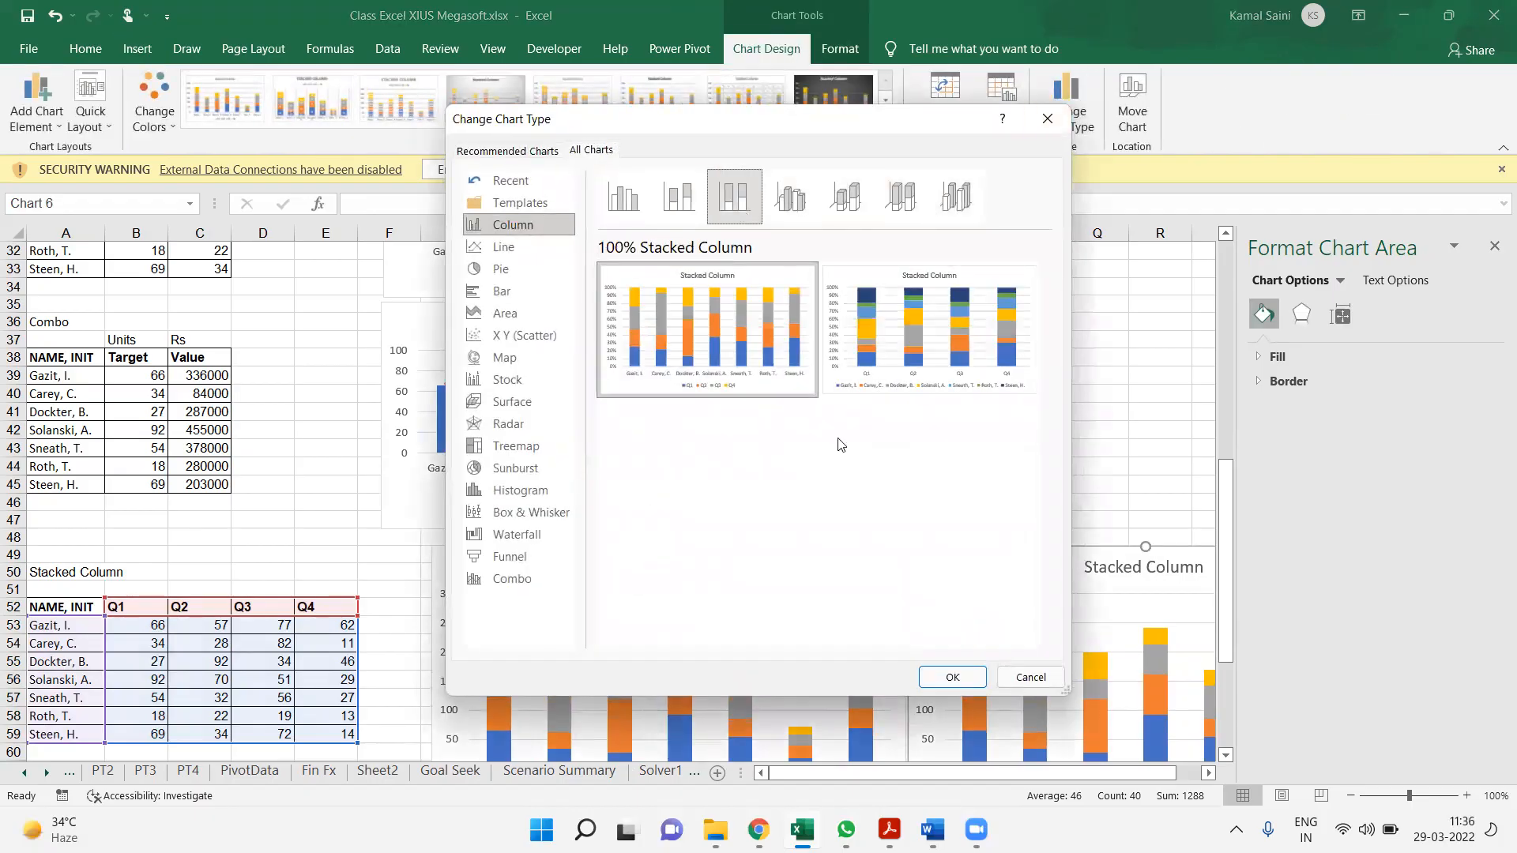
left_click(952, 677)
left_click(1020, 535)
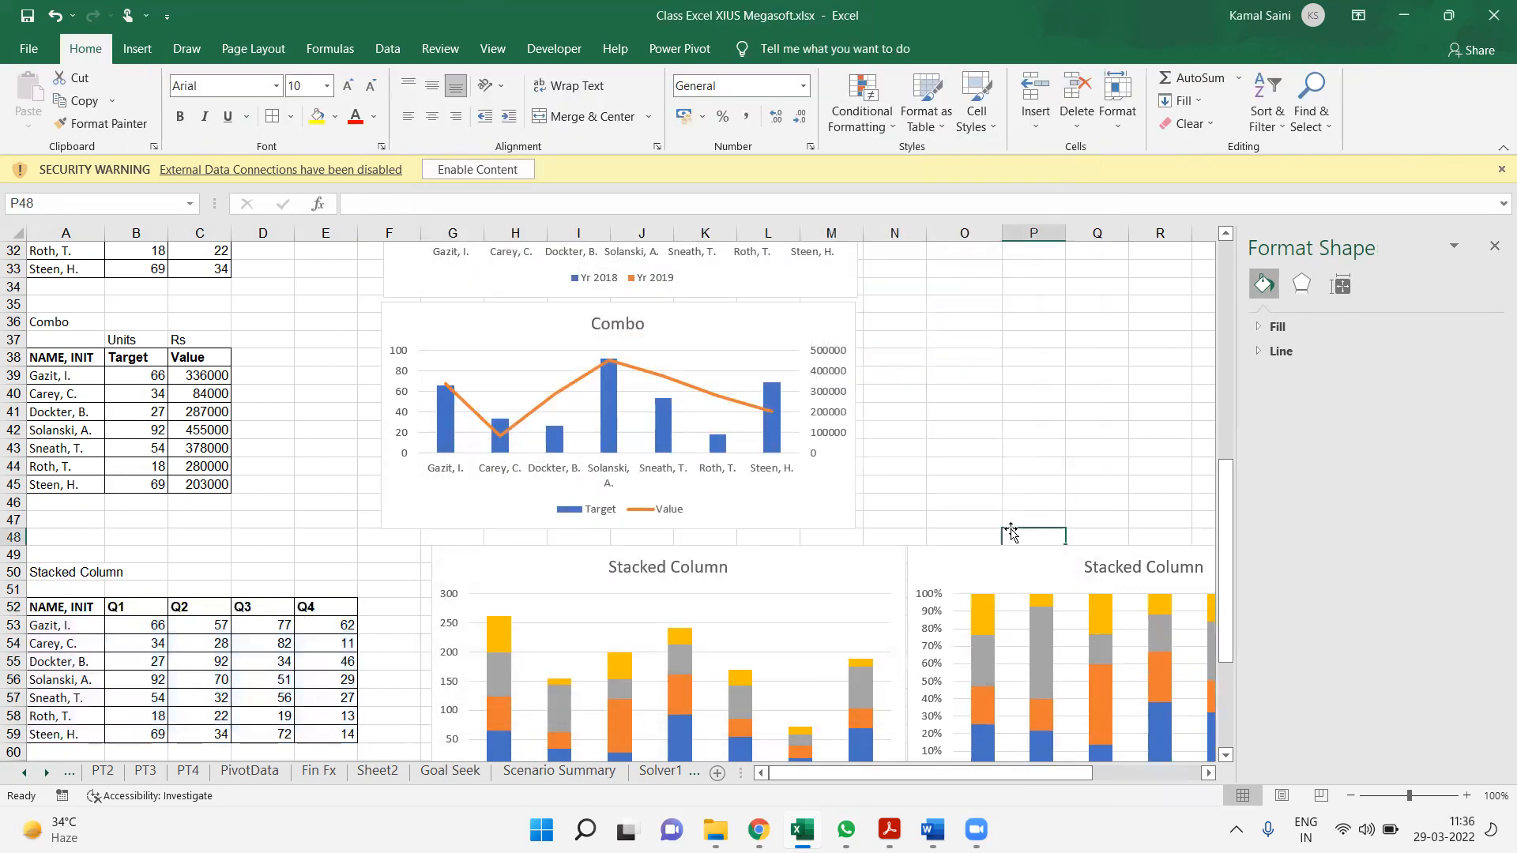
Compare the stacked column chart with the 100% stacked column chart side by side
left_click(1036, 456)
key("Up")
key("Down")
key("Down")
key("Down")
key("Down")
key("Down")
key("Down")
key("Down")
key("Down")
key("Down")
key("Down")
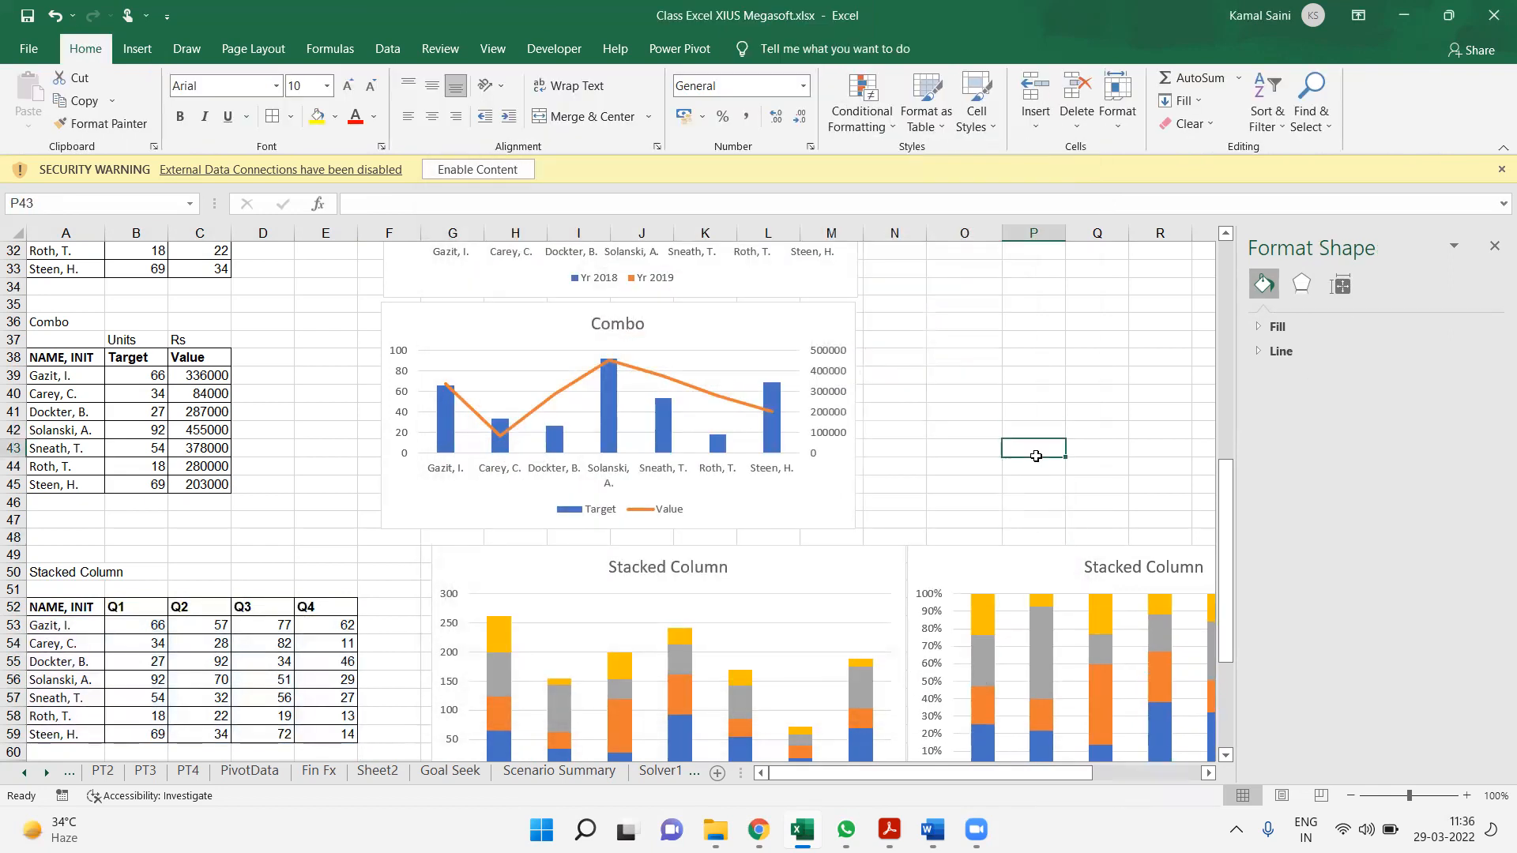
key("Down")
key("Down")
key("Down")
key("Down")
key("Down")
key("Down")
key("Down")
key("Down")
key("Down")
left_click(1036, 456)
key("Right")
key("Right")
key("Right")
key("Right")
key("Right")
key("Right")
key("Right")
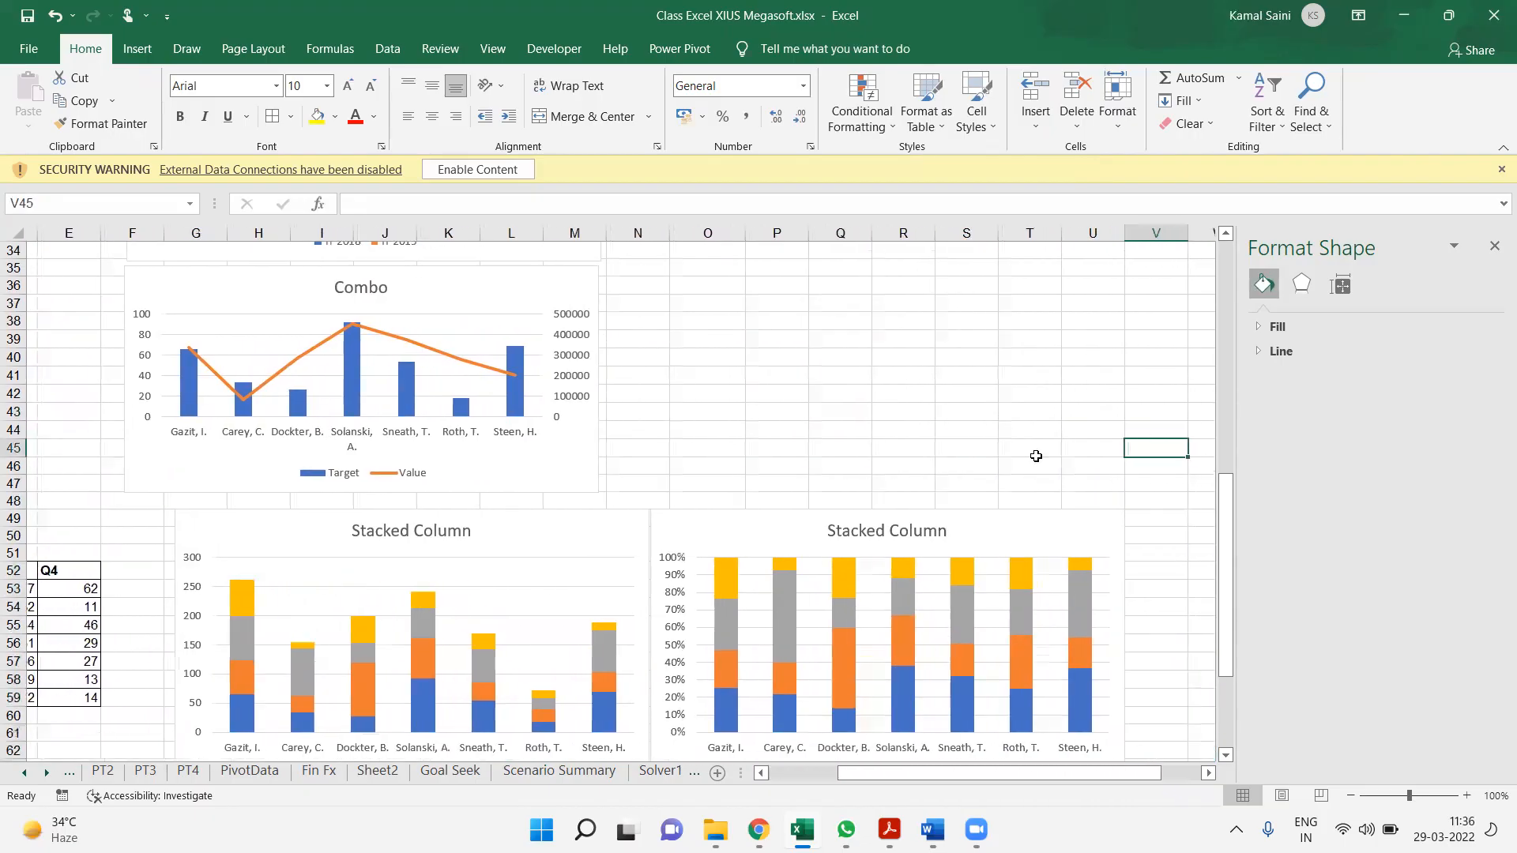
key("Down")
key("Down")
key("Down")
key("Down")
key("Down")
key("Down")
key("Down")
key("Down")
key("Down")
key("Down")
key("Down")
key("Down")
key("Down")
key("Down")
key("Down")
key("Down")
key("Down")
key("Down")
key("Down")
key("Down")
key("Down")
key("Down")
key("Down")
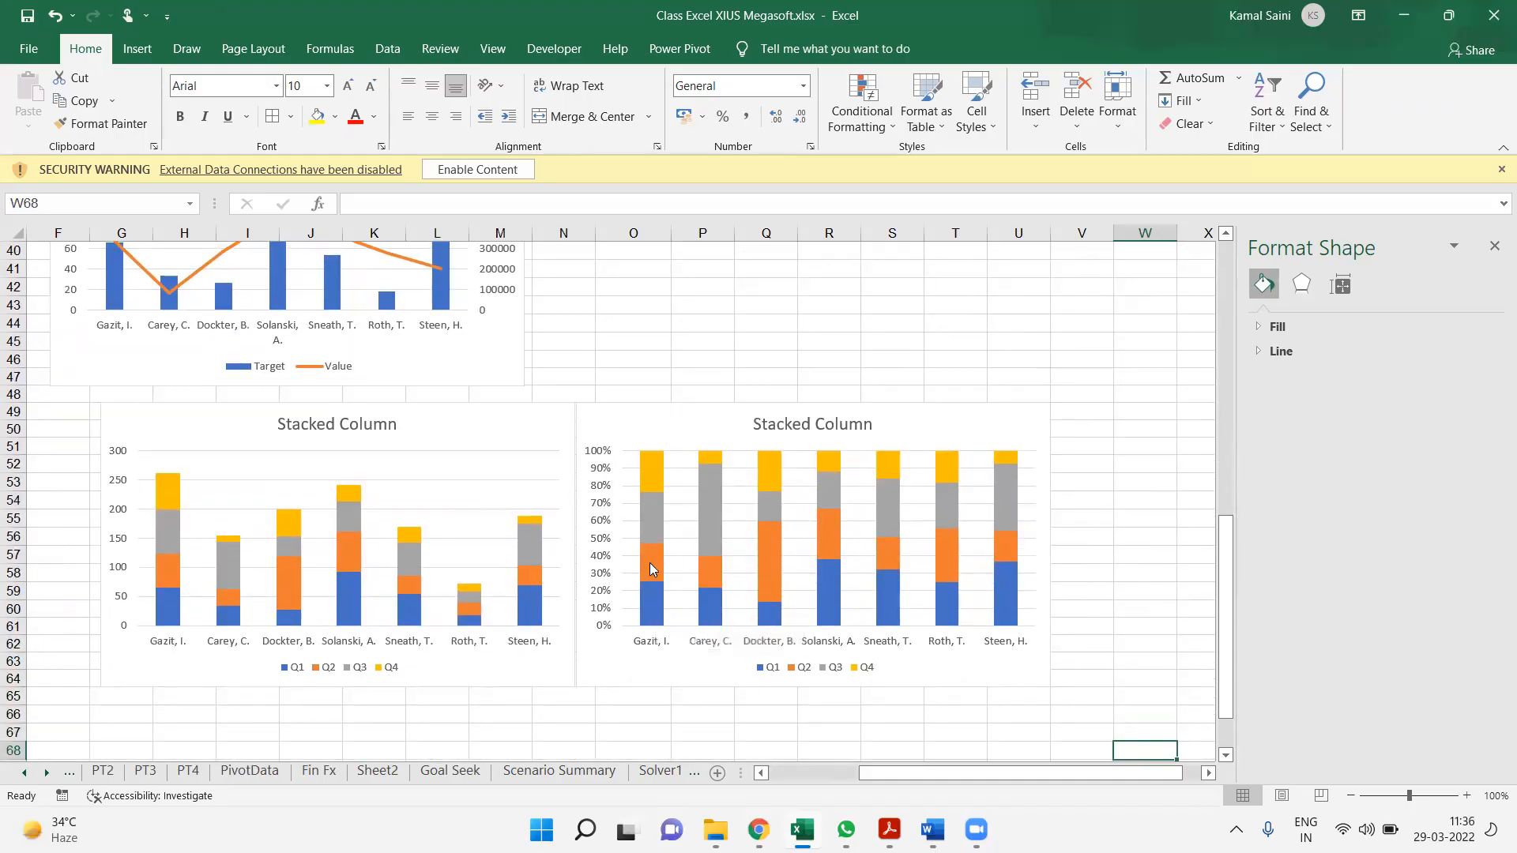
Change the title of the duplicated chart to "100% Stacked Column"
mouse_move(648, 539)
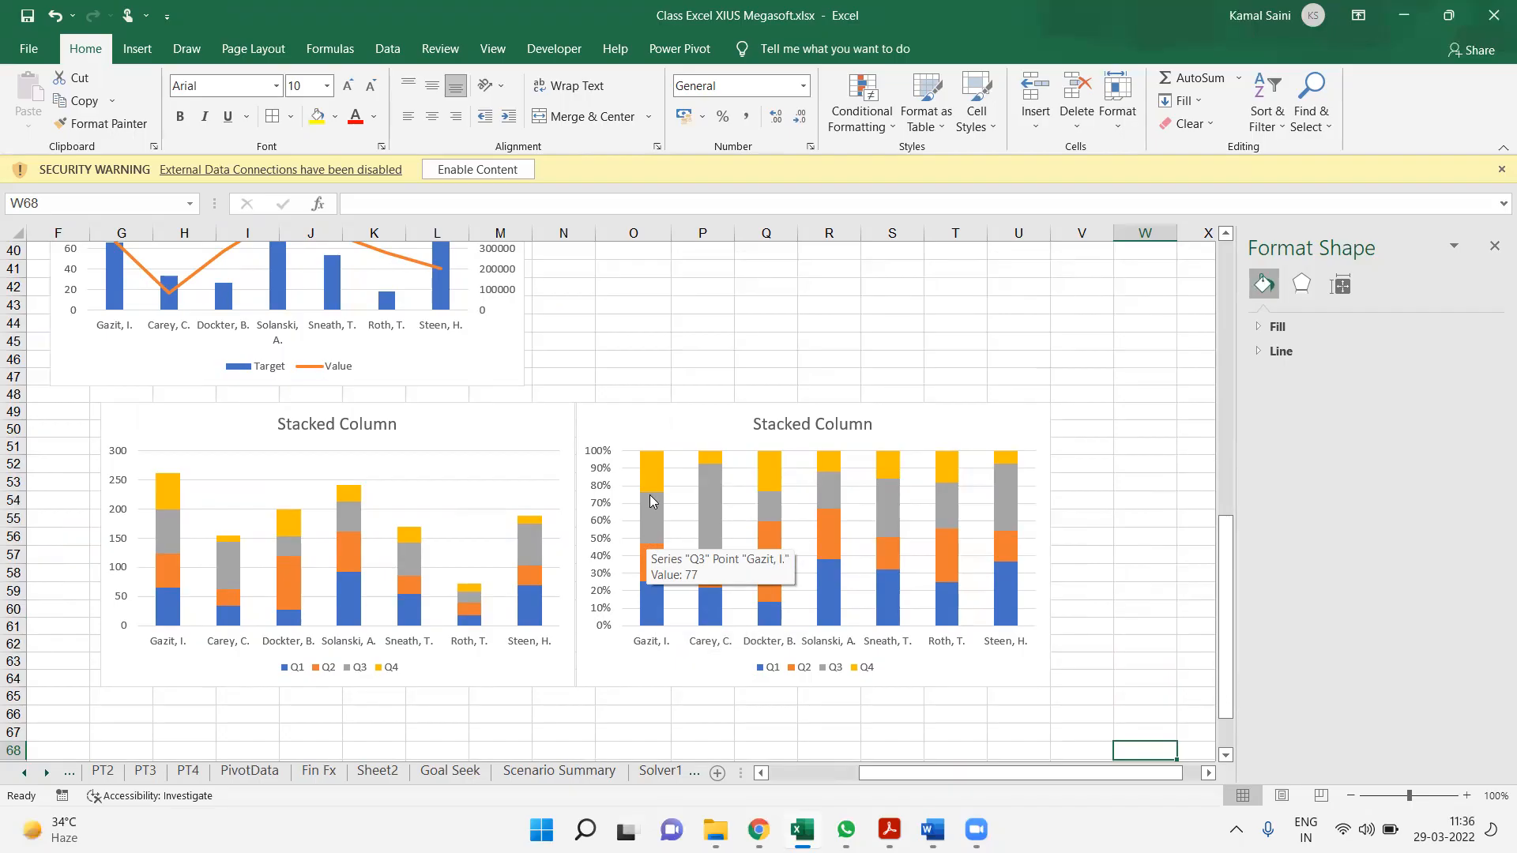
mouse_move(709, 472)
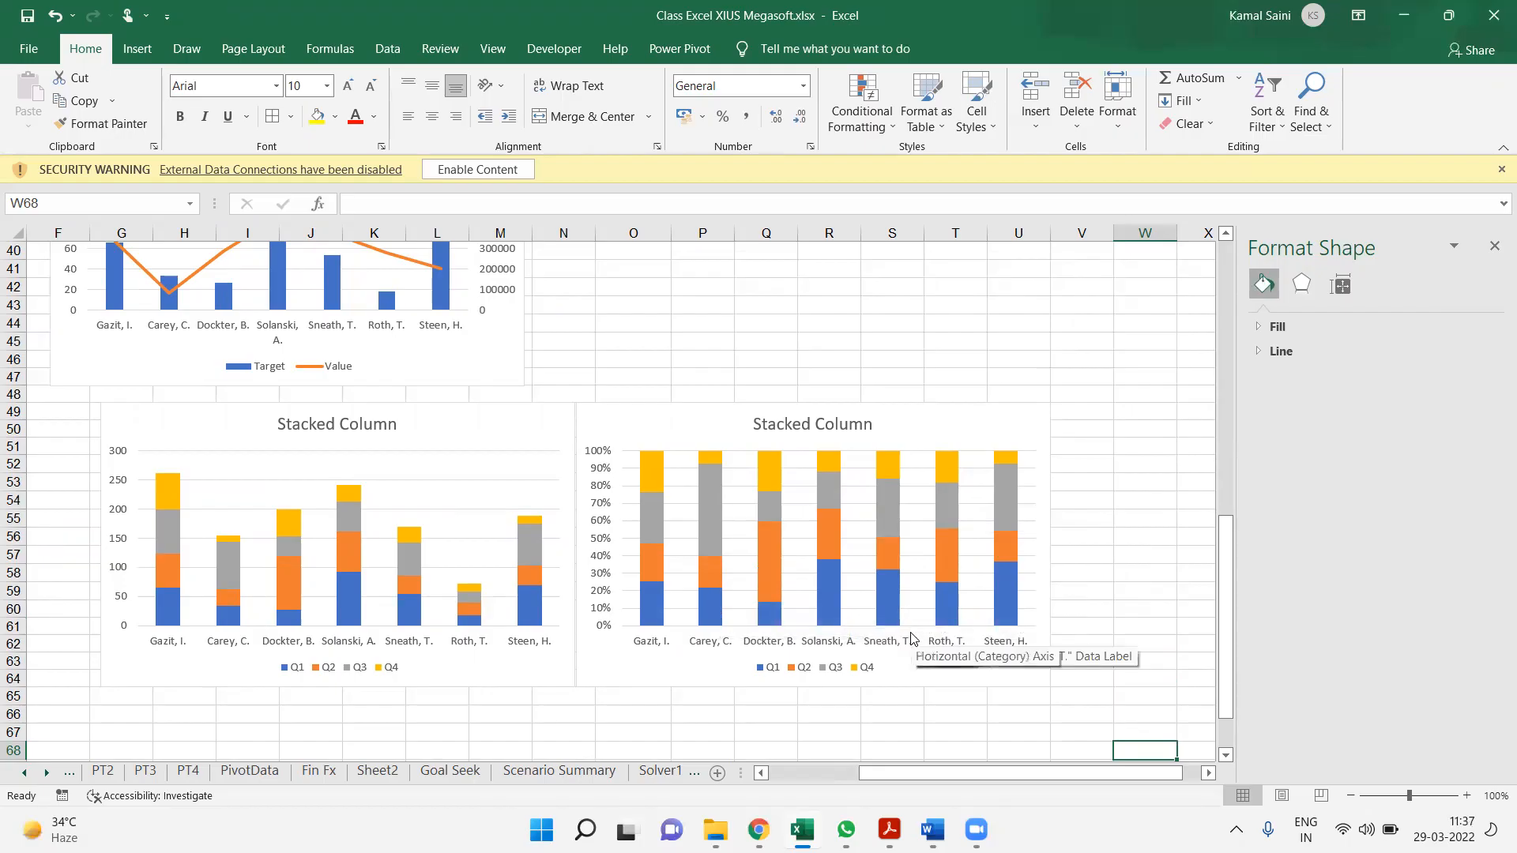
left_click(759, 427)
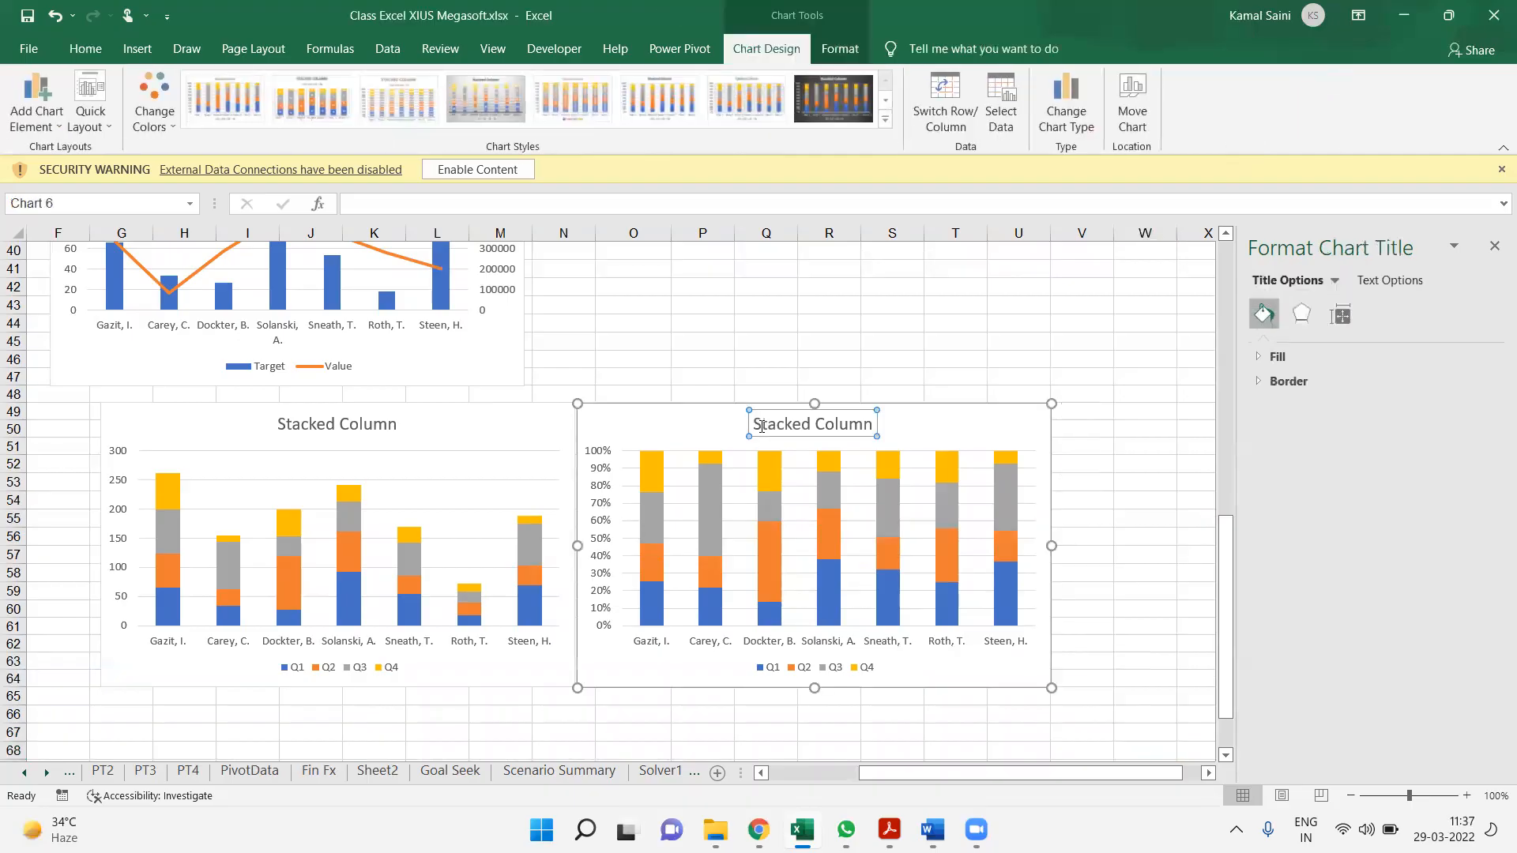
type("100%")
key("Return")
key("BackSpace")
left_click(799, 325)
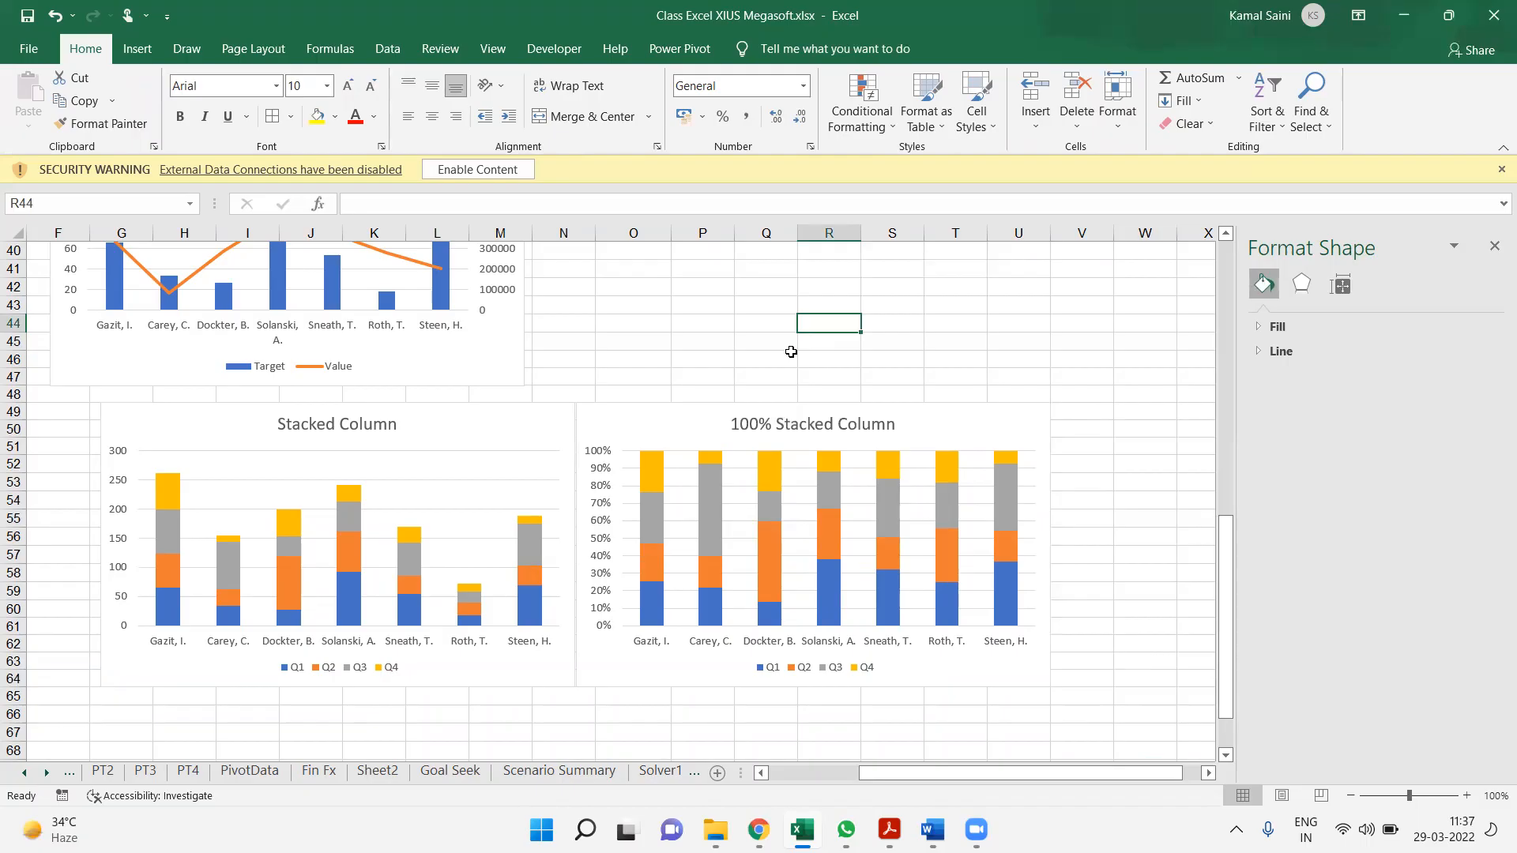
Select the quarterly table A52:E59 and review the column and bar chart types available for it
key("Home")
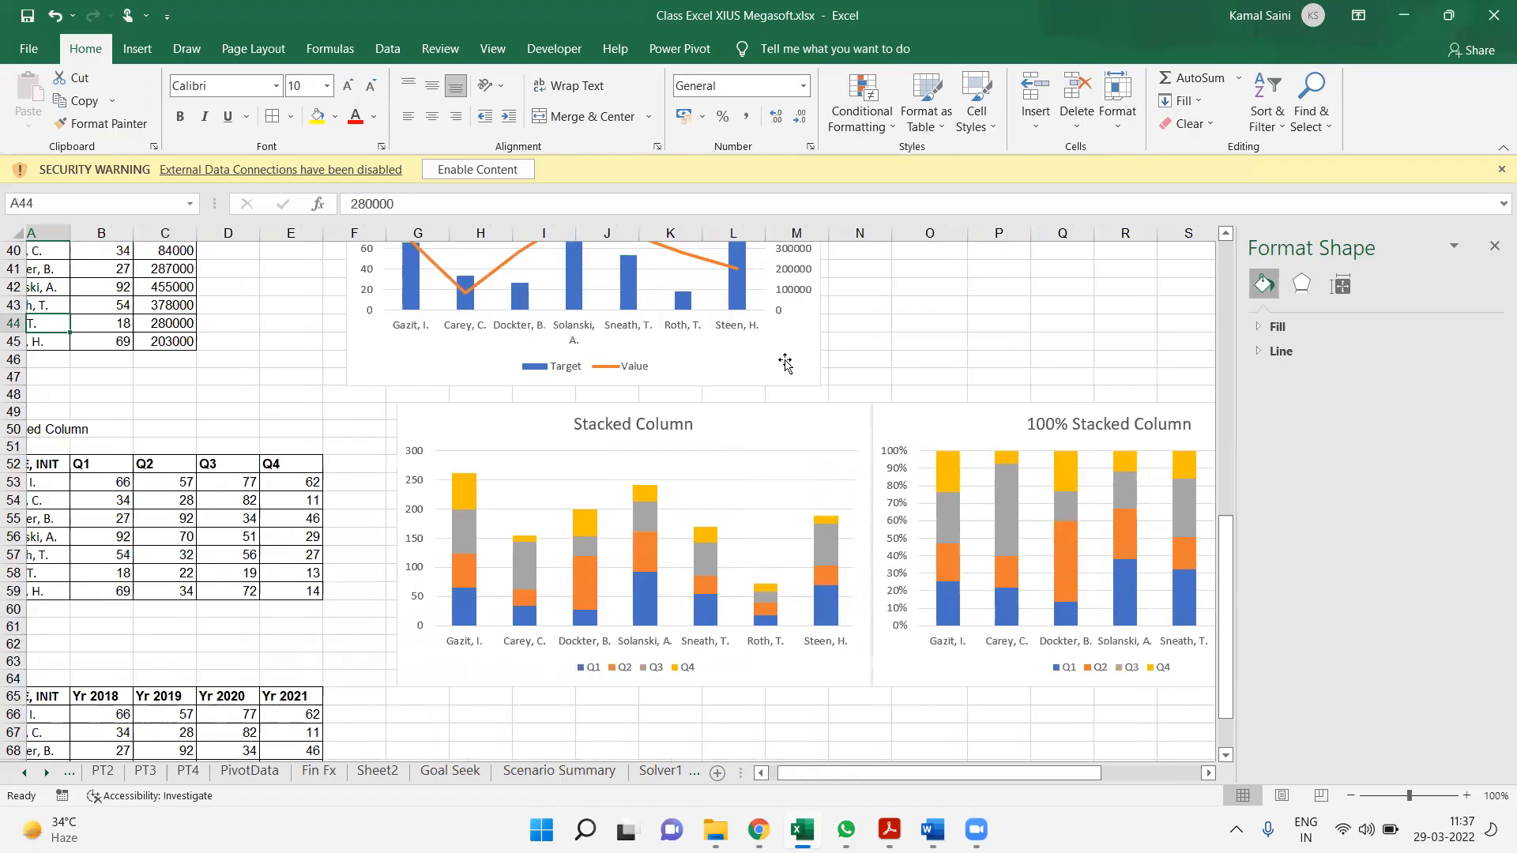
left_click(205, 558)
key("ctrl+a")
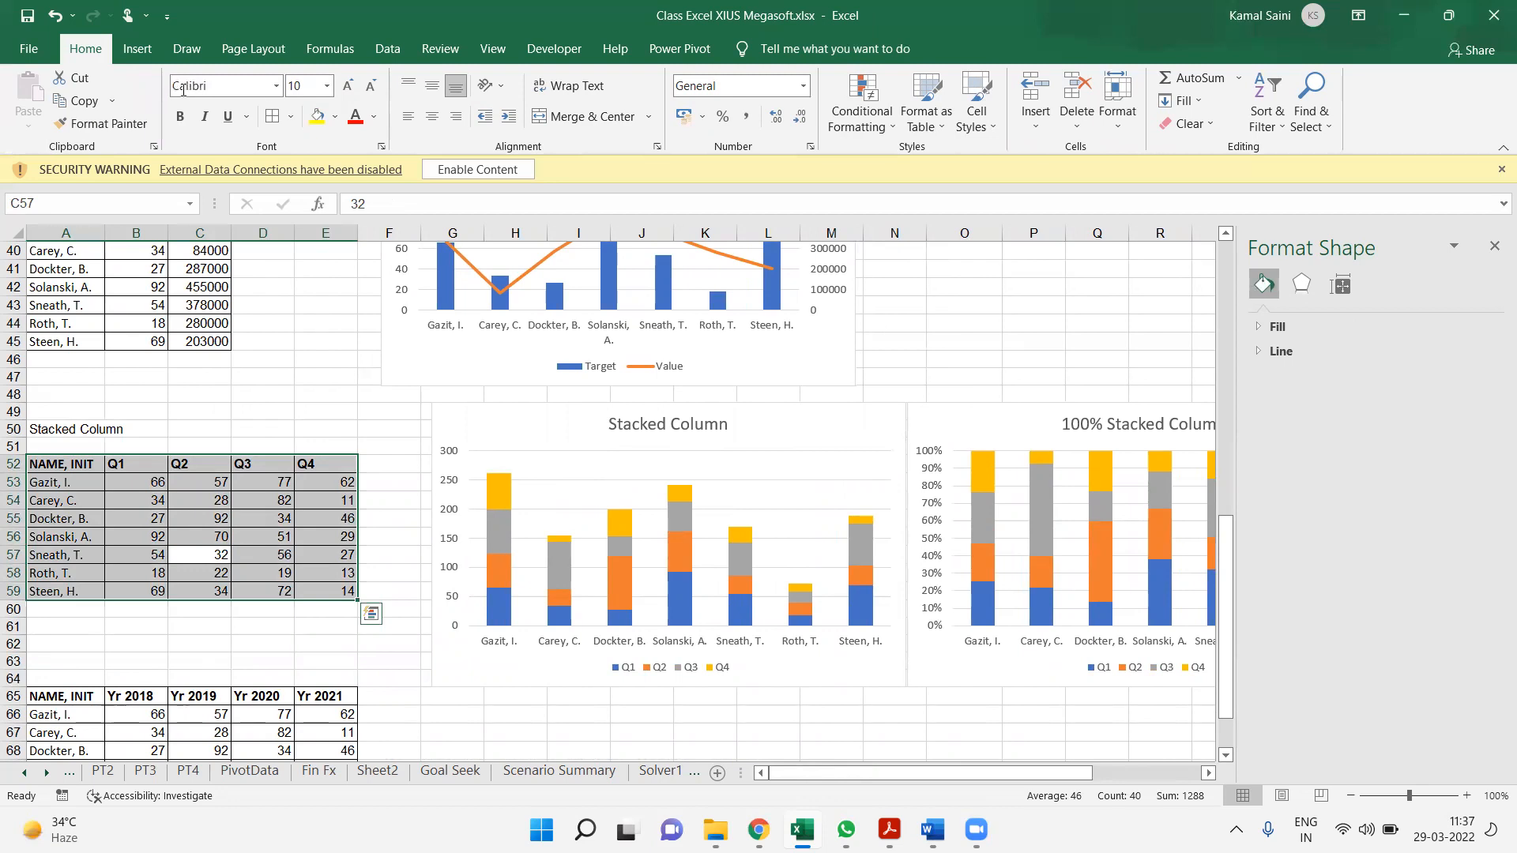
left_click(134, 49)
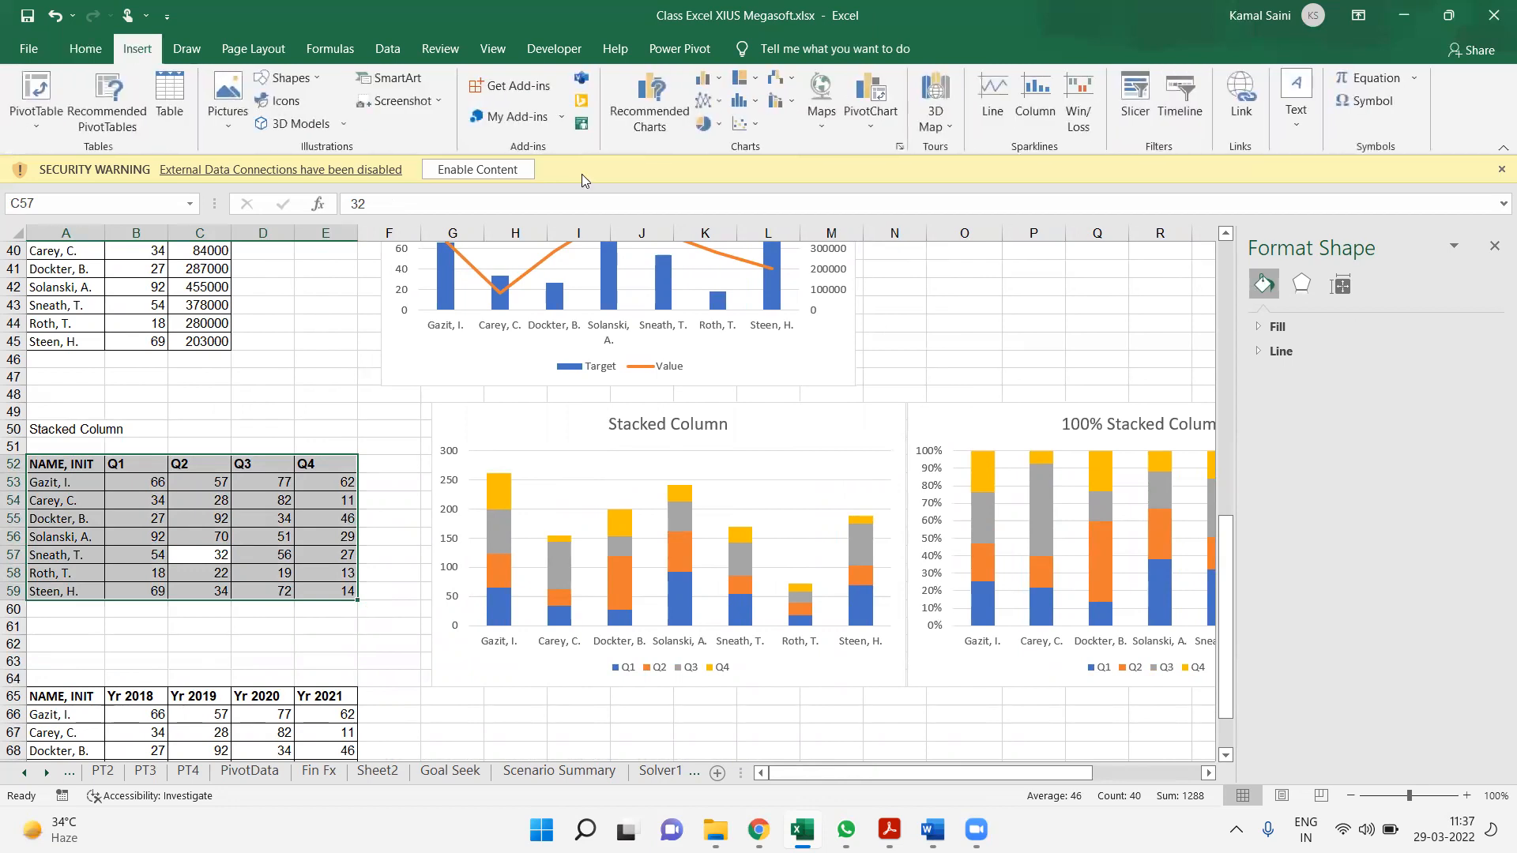
left_click(703, 78)
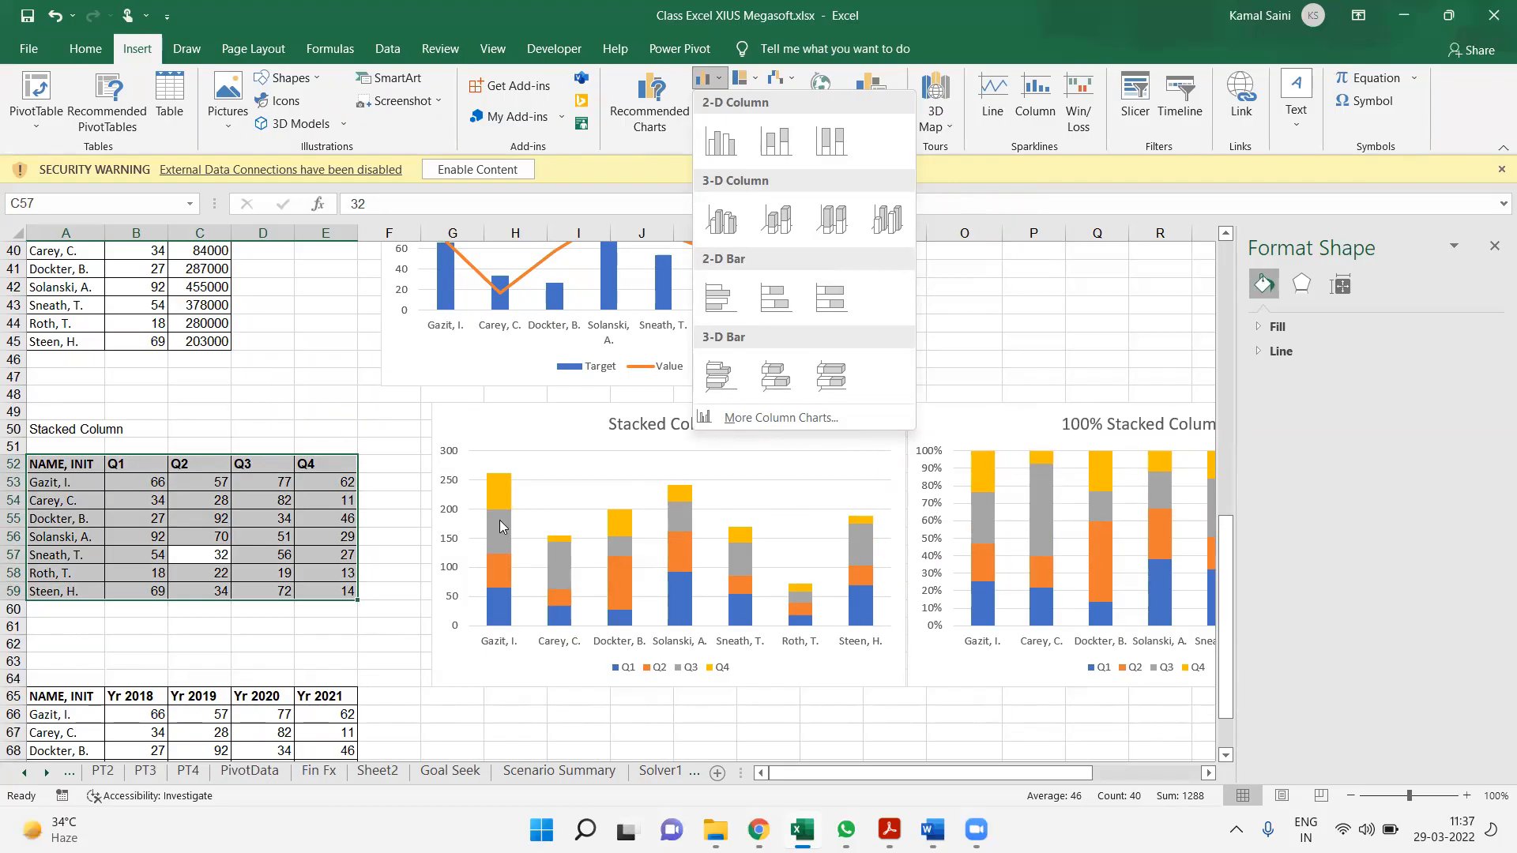
left_click(348, 490)
Sum the four quarters of the first data row in cell F53 with =SUM(B53:E53)
double_click(386, 482)
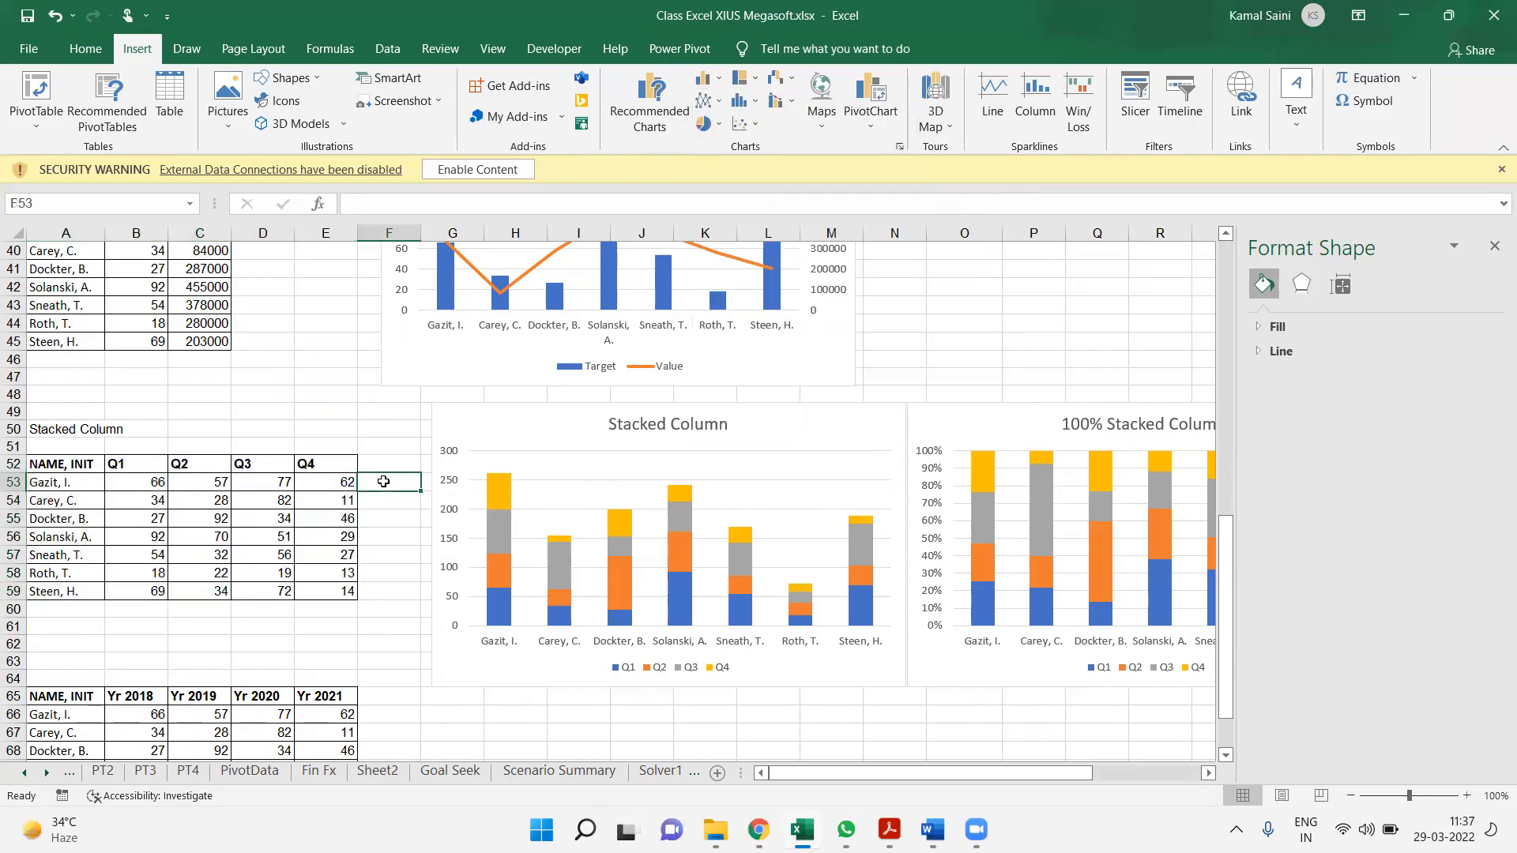
key("alt+=")
key("alt+=")
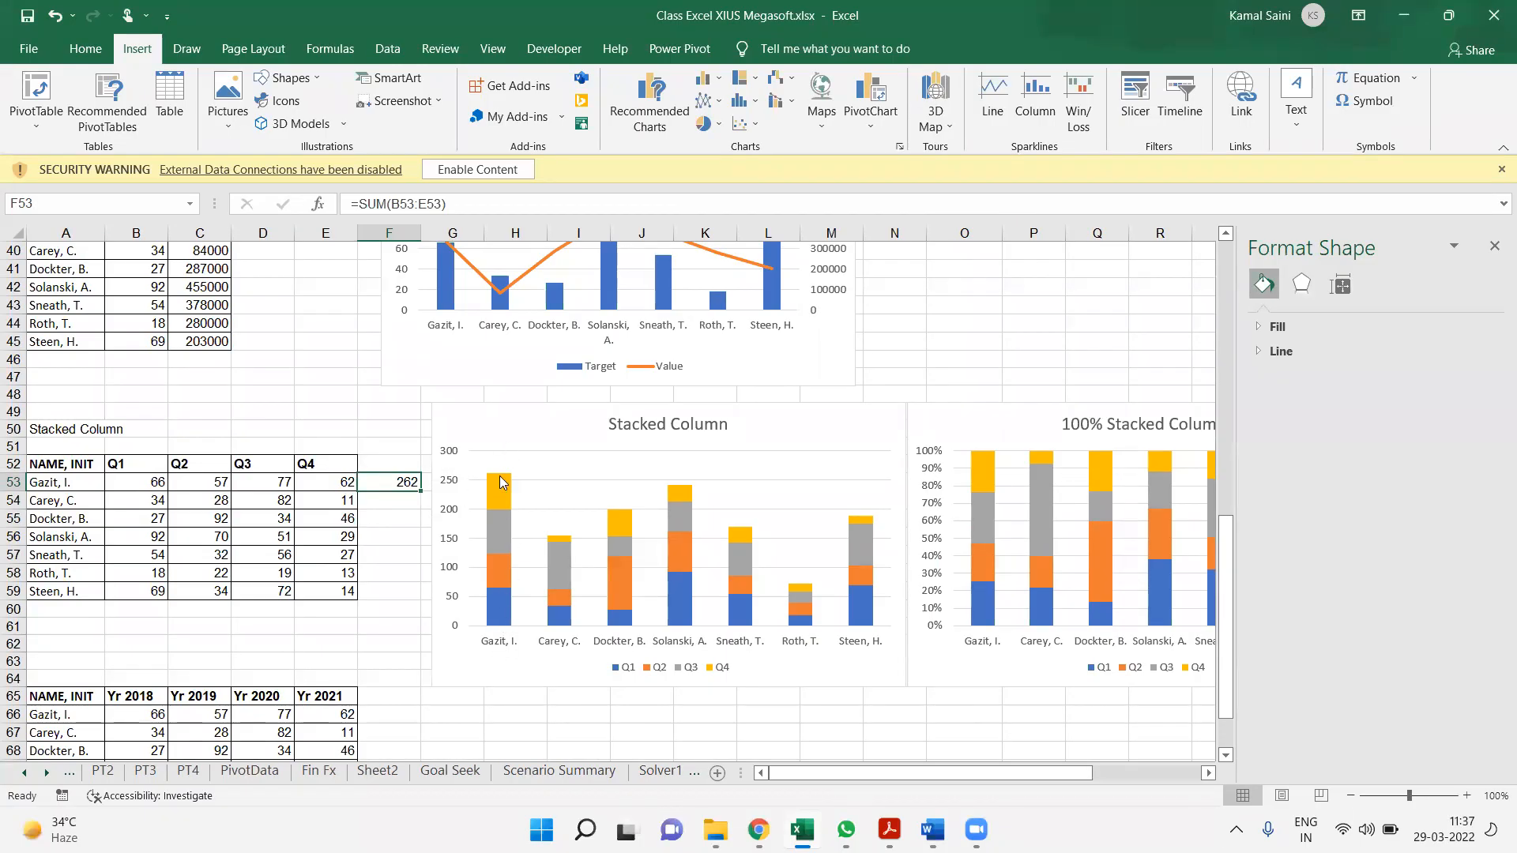
Inspect the Q4, Q3, Q2 and Q1 segments of the first column in the Stacked Column chart
mouse_move(501, 484)
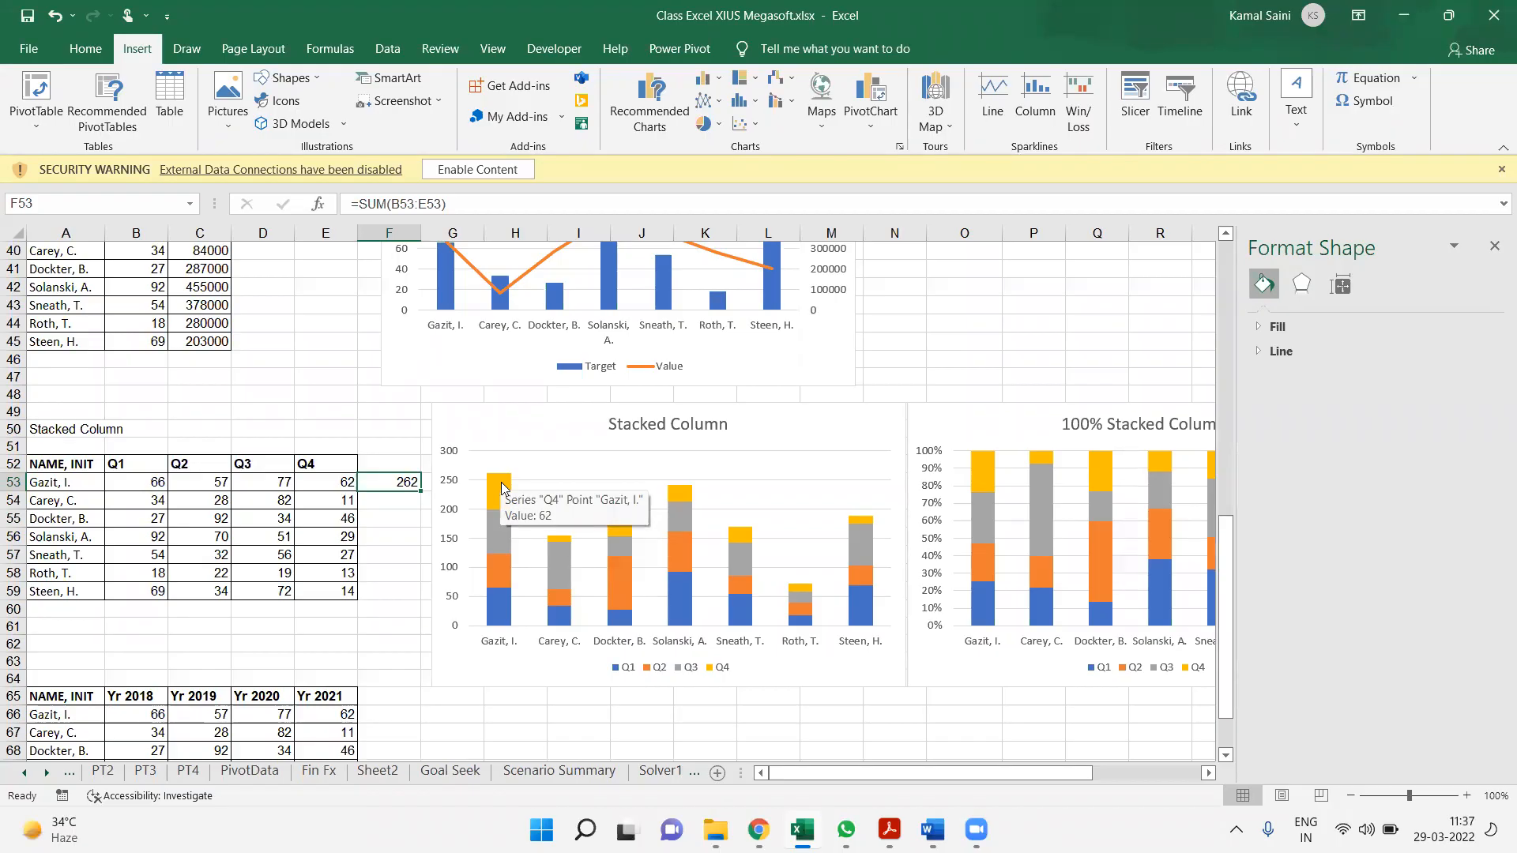
left_click(502, 489)
left_click(507, 541)
left_click(506, 574)
left_click(507, 613)
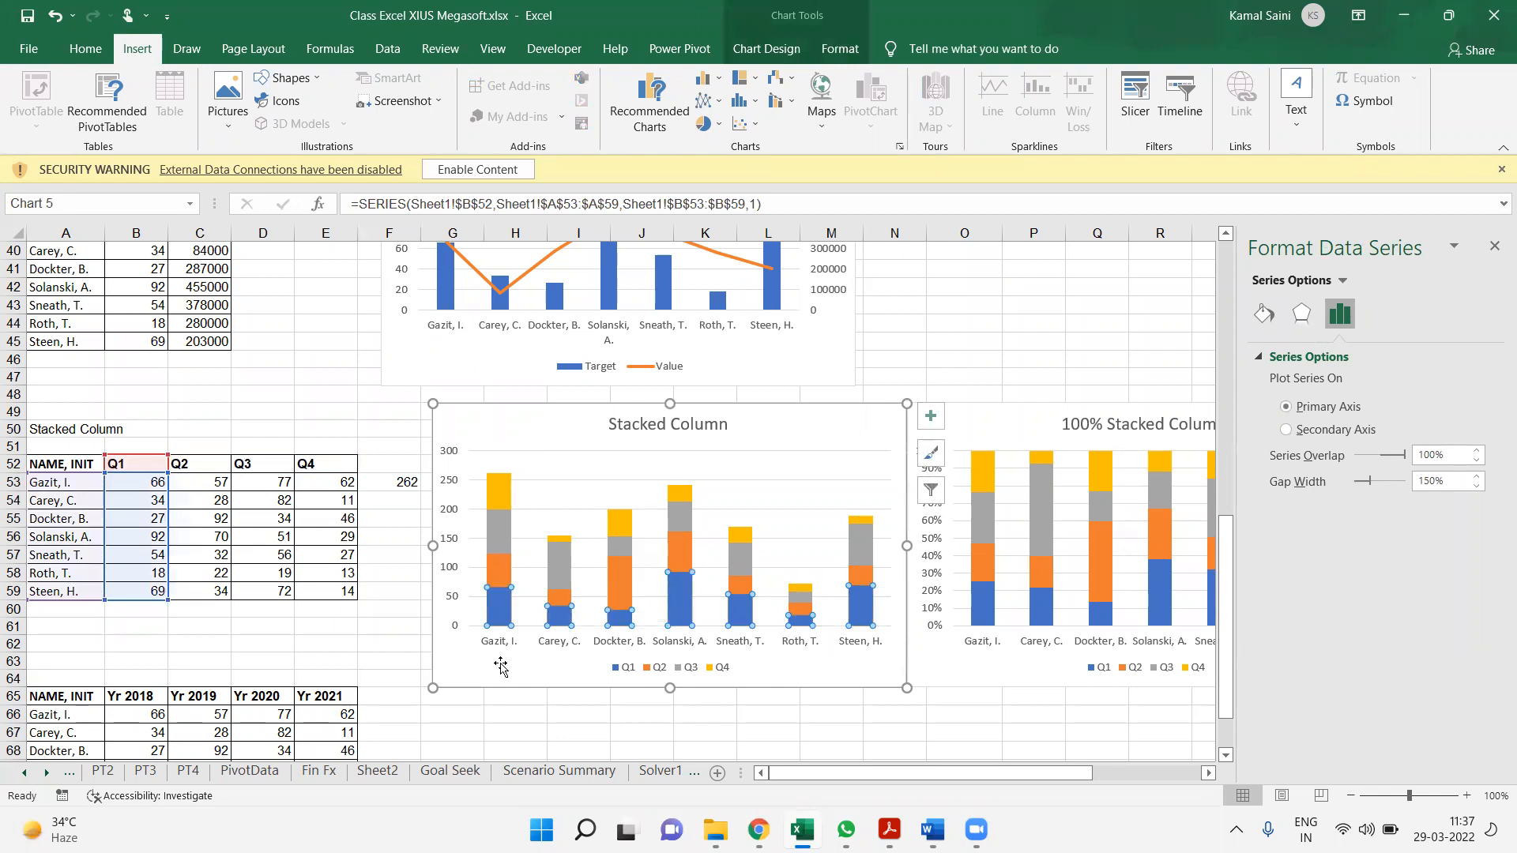
mouse_move(510, 609)
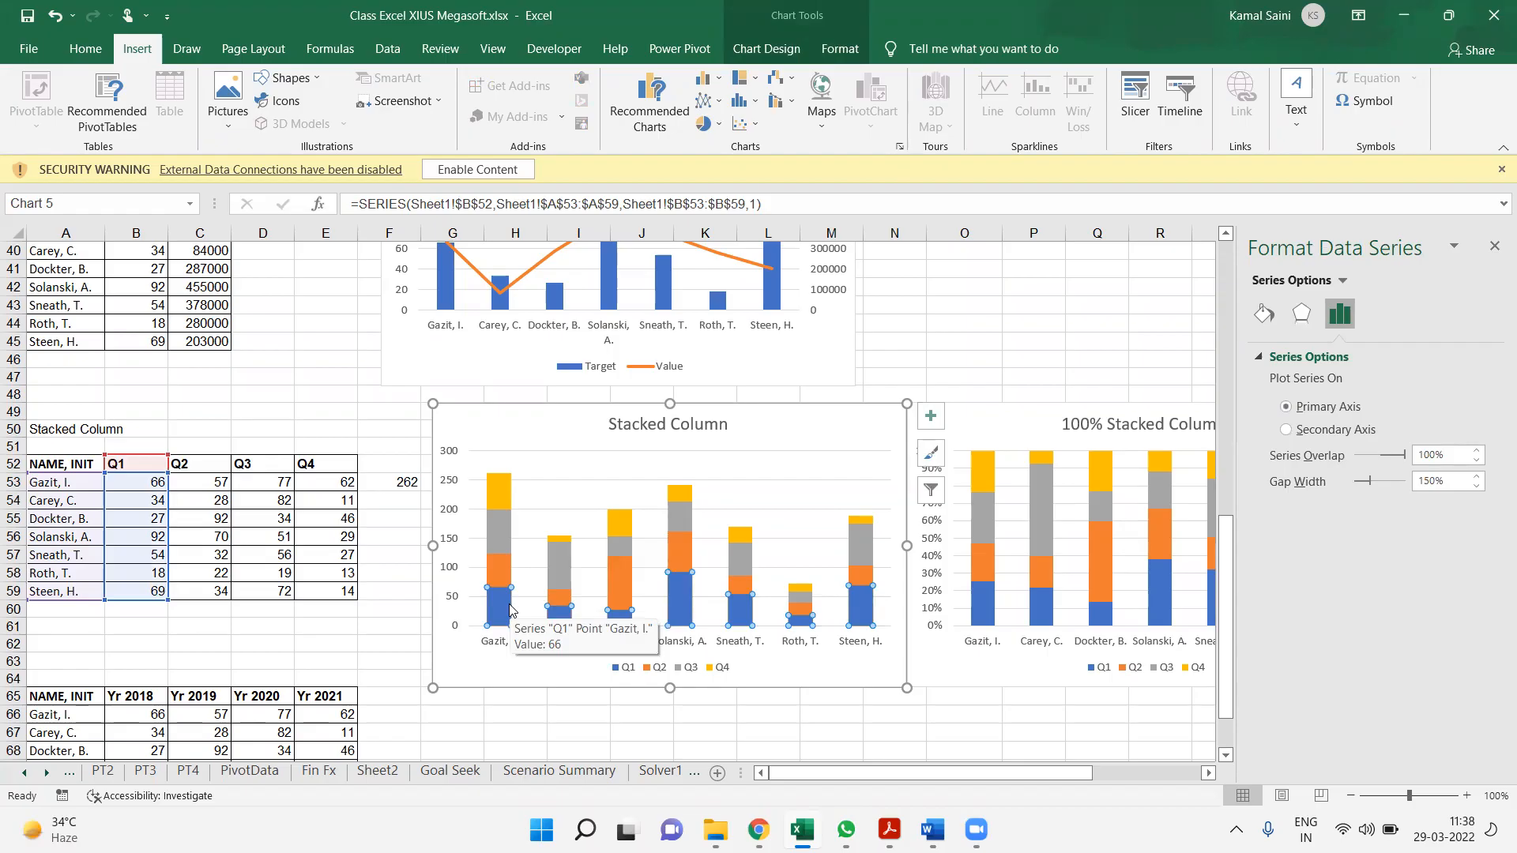
left_click(778, 424)
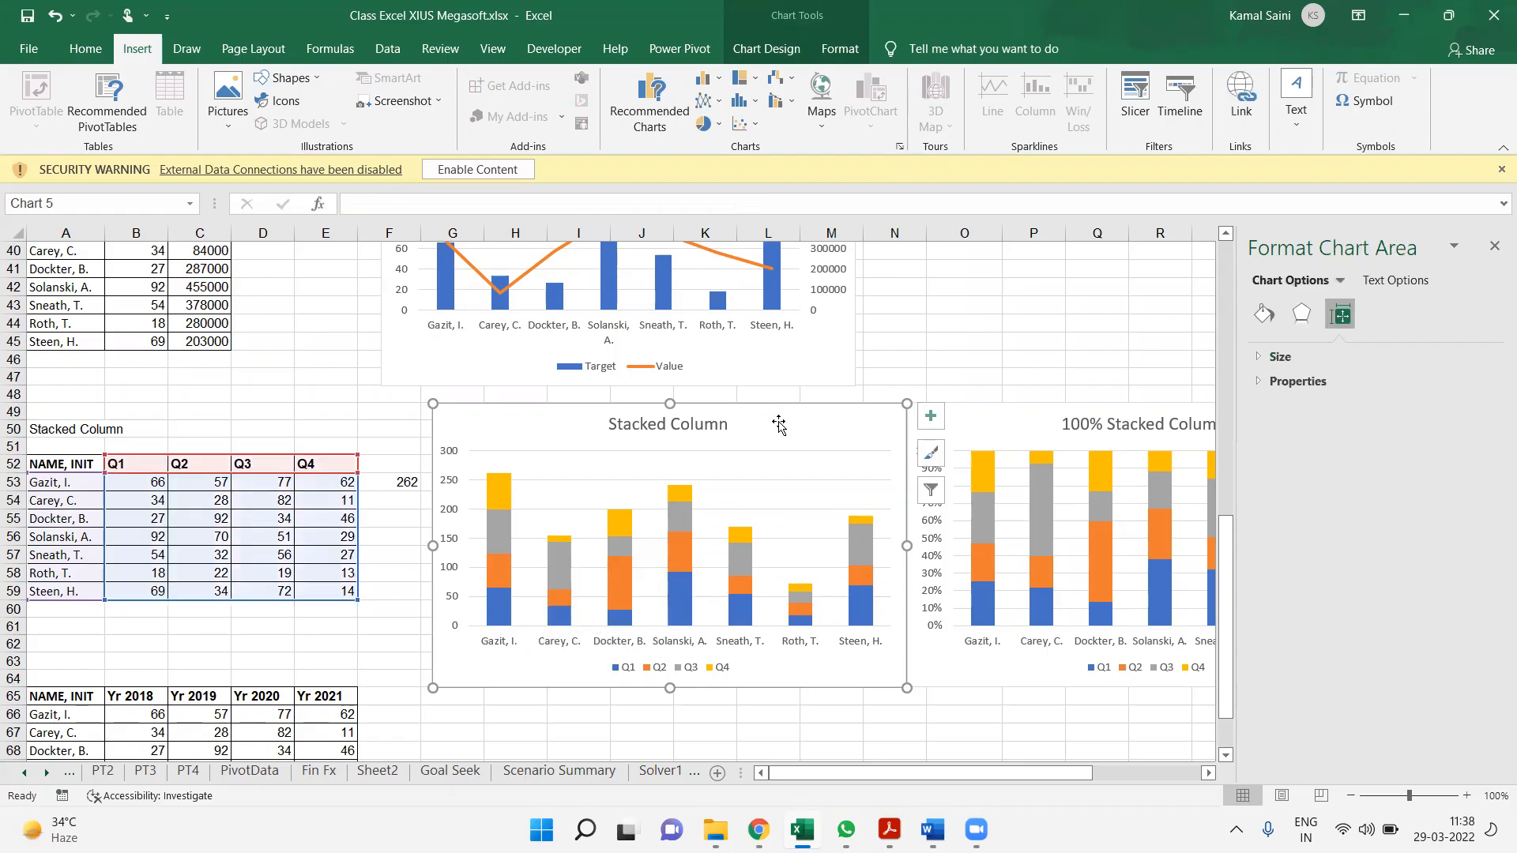
Shift the 100% Stacked Column chart slightly away from the Stacked Column chart and read the description of its chart type
left_click(1013, 413)
mouse_move(969, 420)
left_mouse_down()
mouse_move(1006, 419)
mouse_move(981, 422)
left_mouse_up()
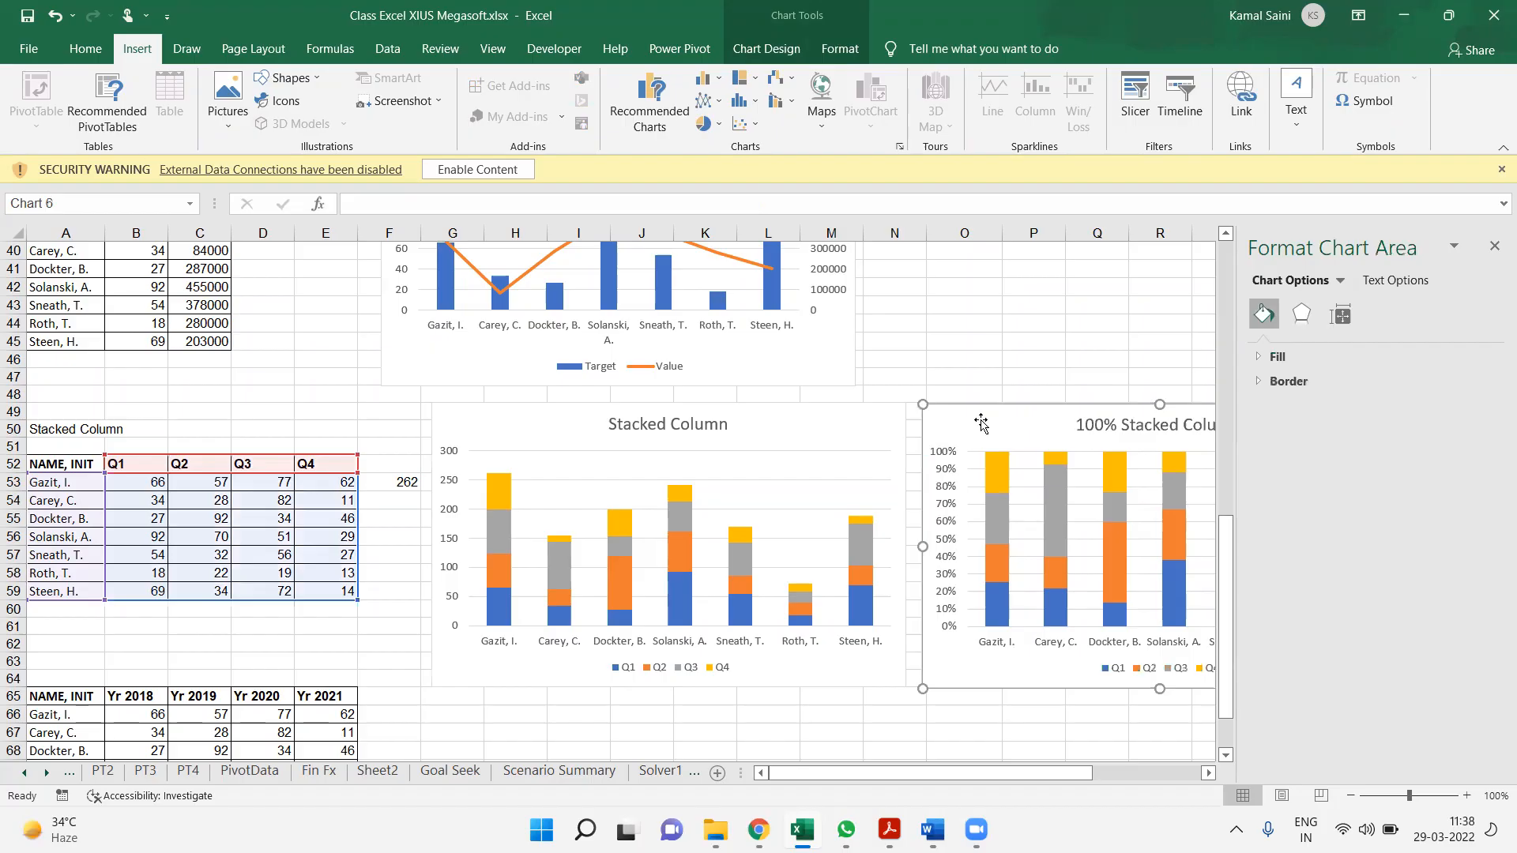
left_click(704, 79)
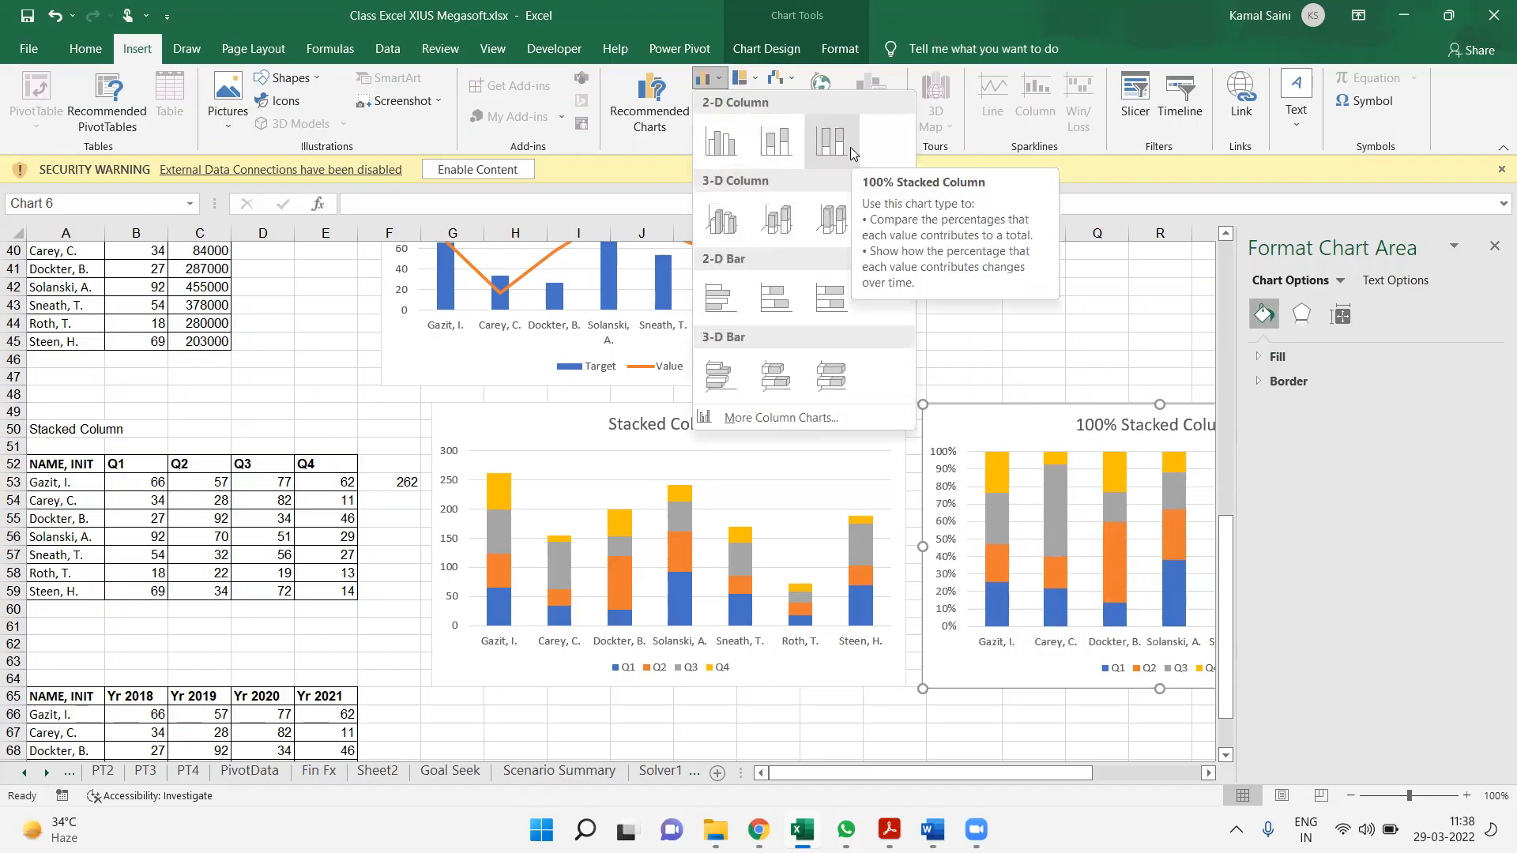
left_click(312, 510)
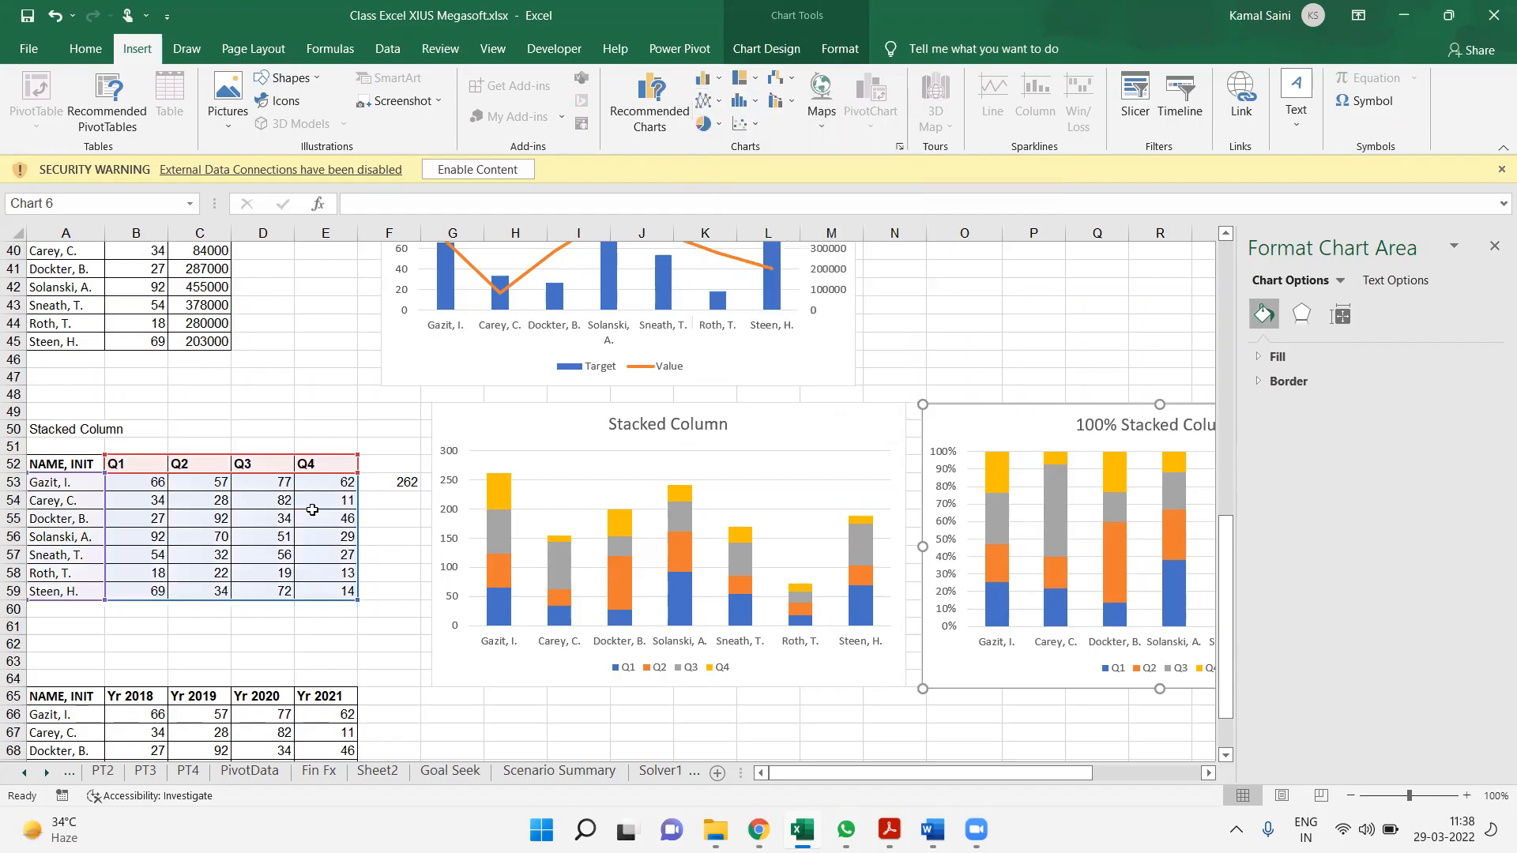
left_click(312, 513)
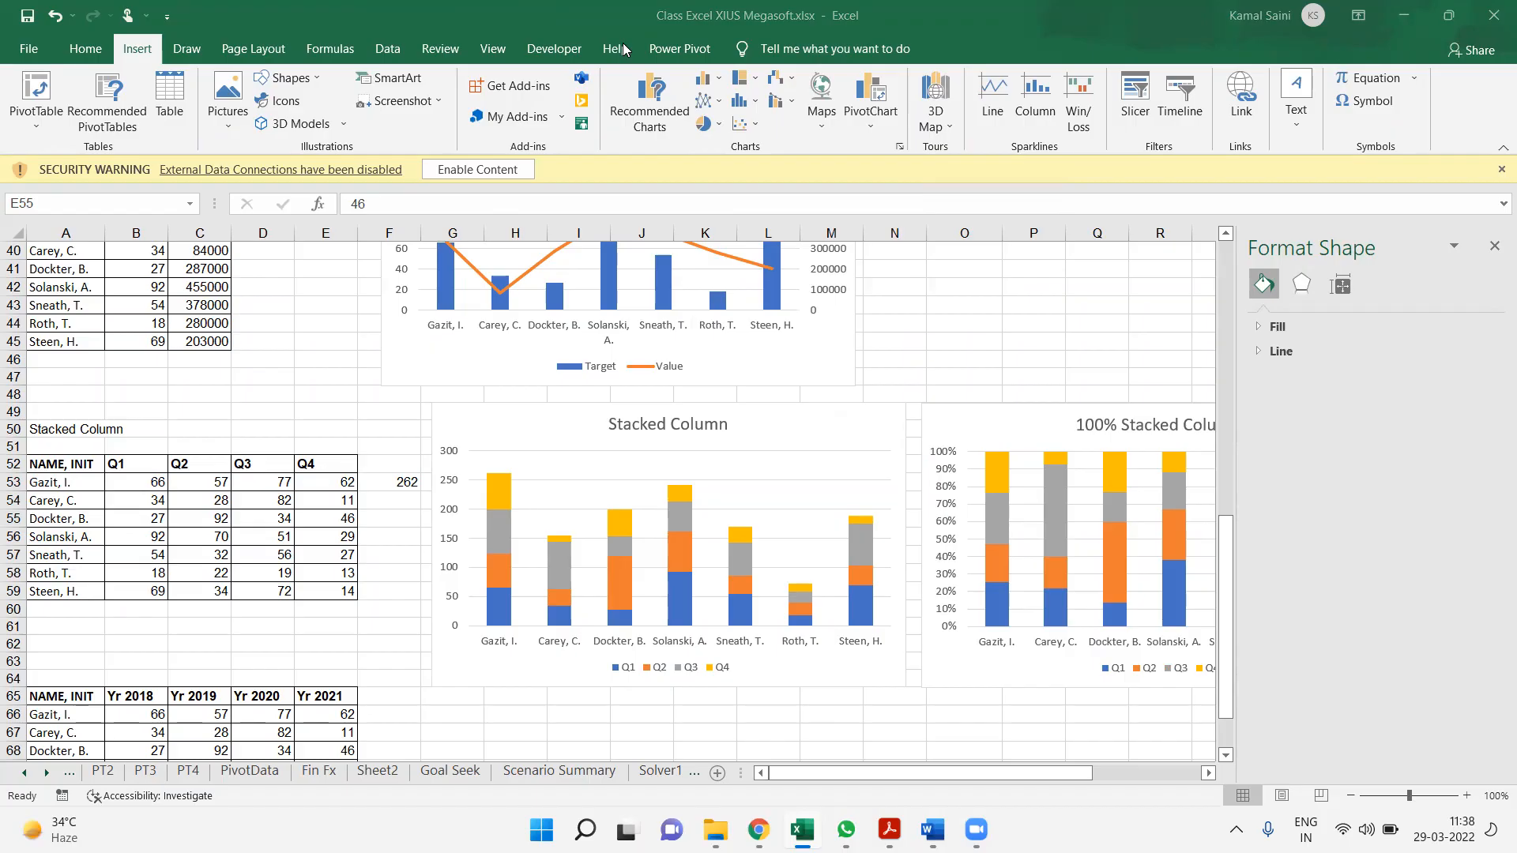
left_click(1223, 238)
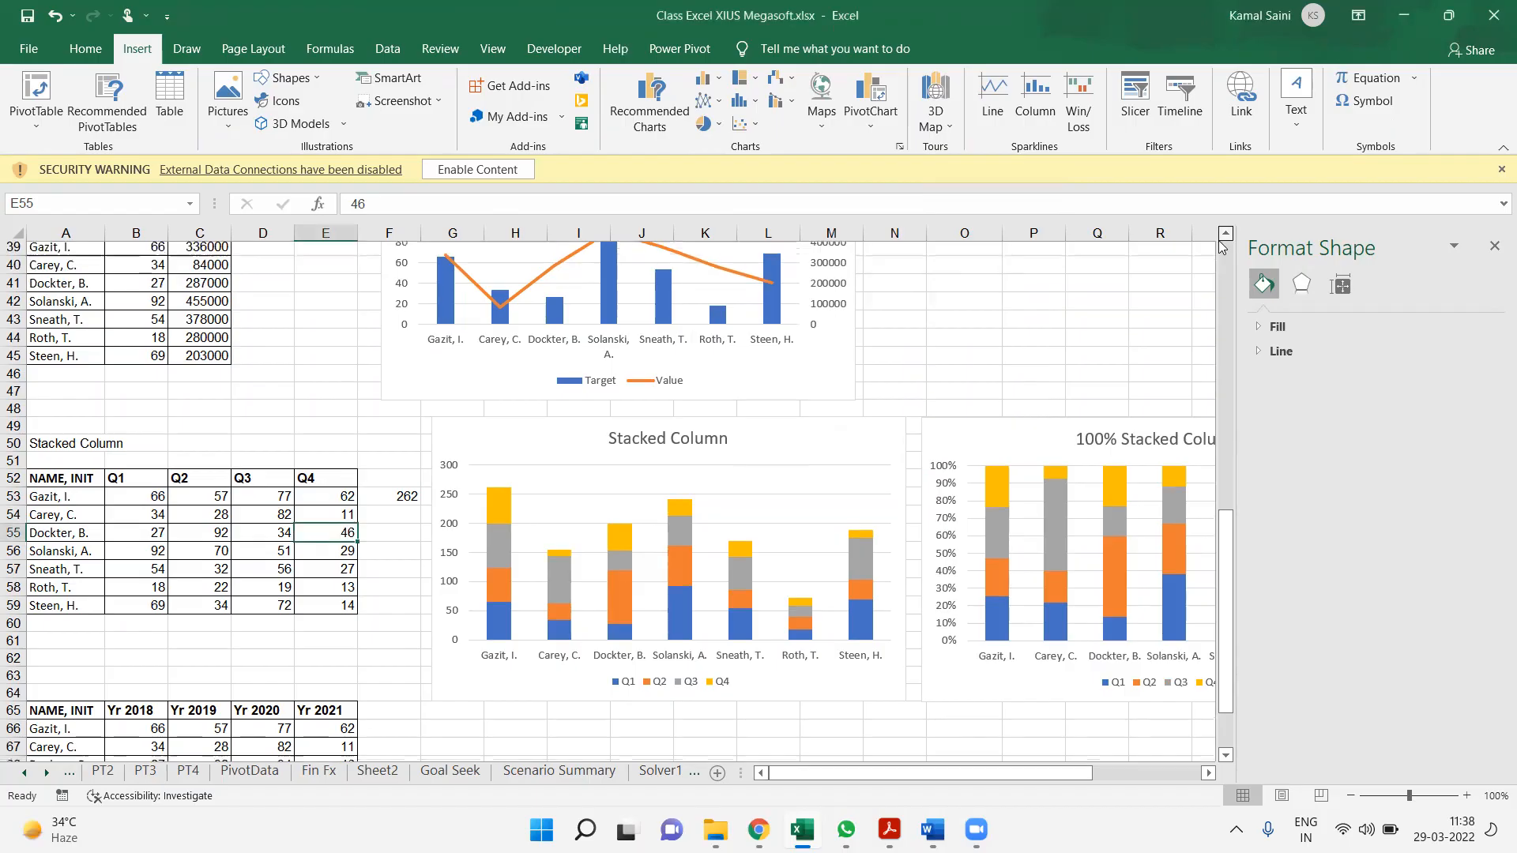
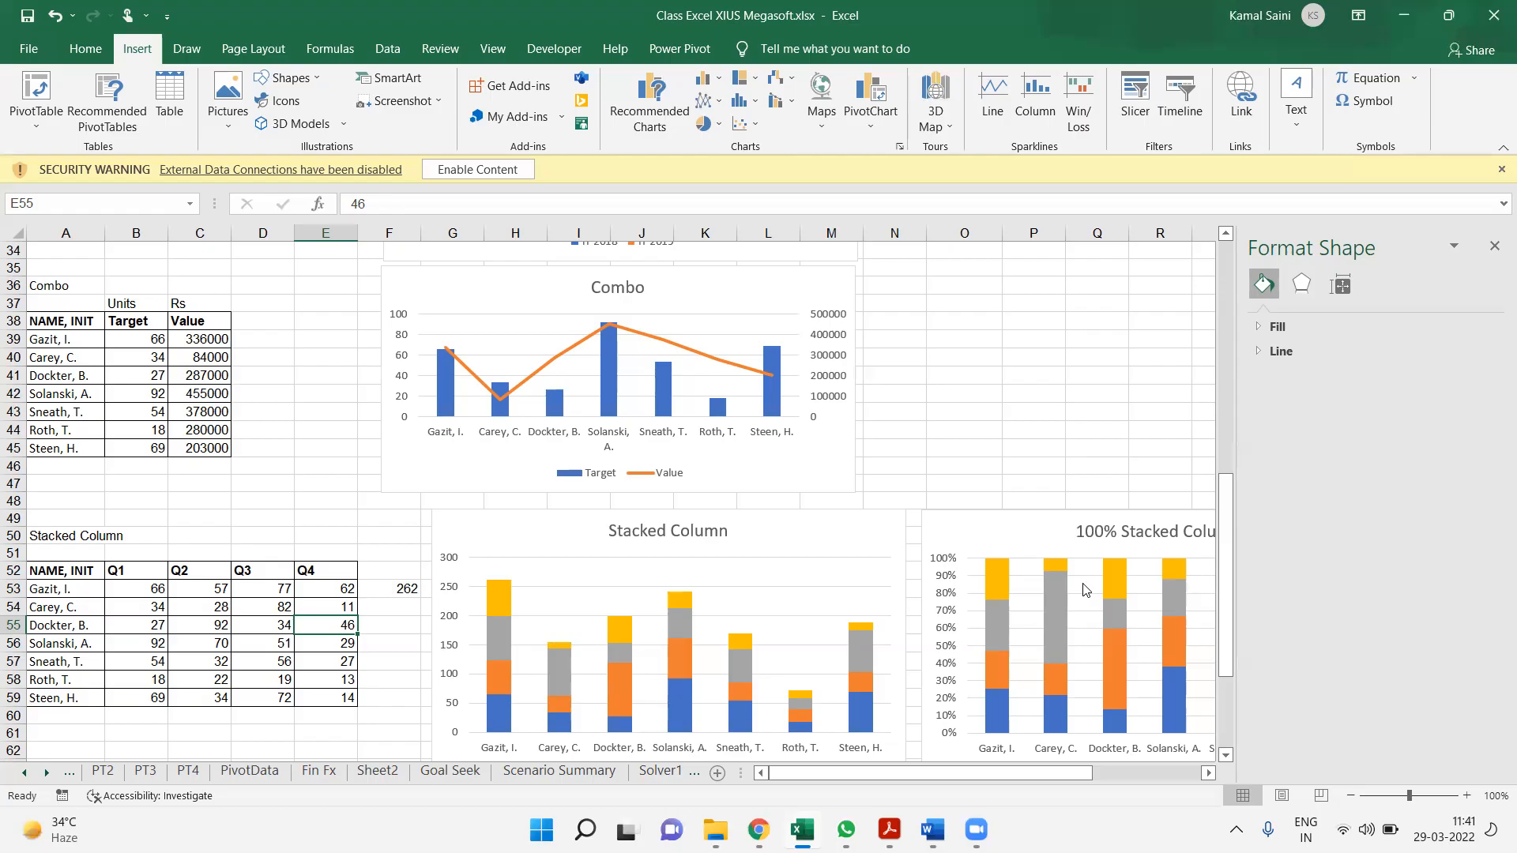
left_click(856, 118)
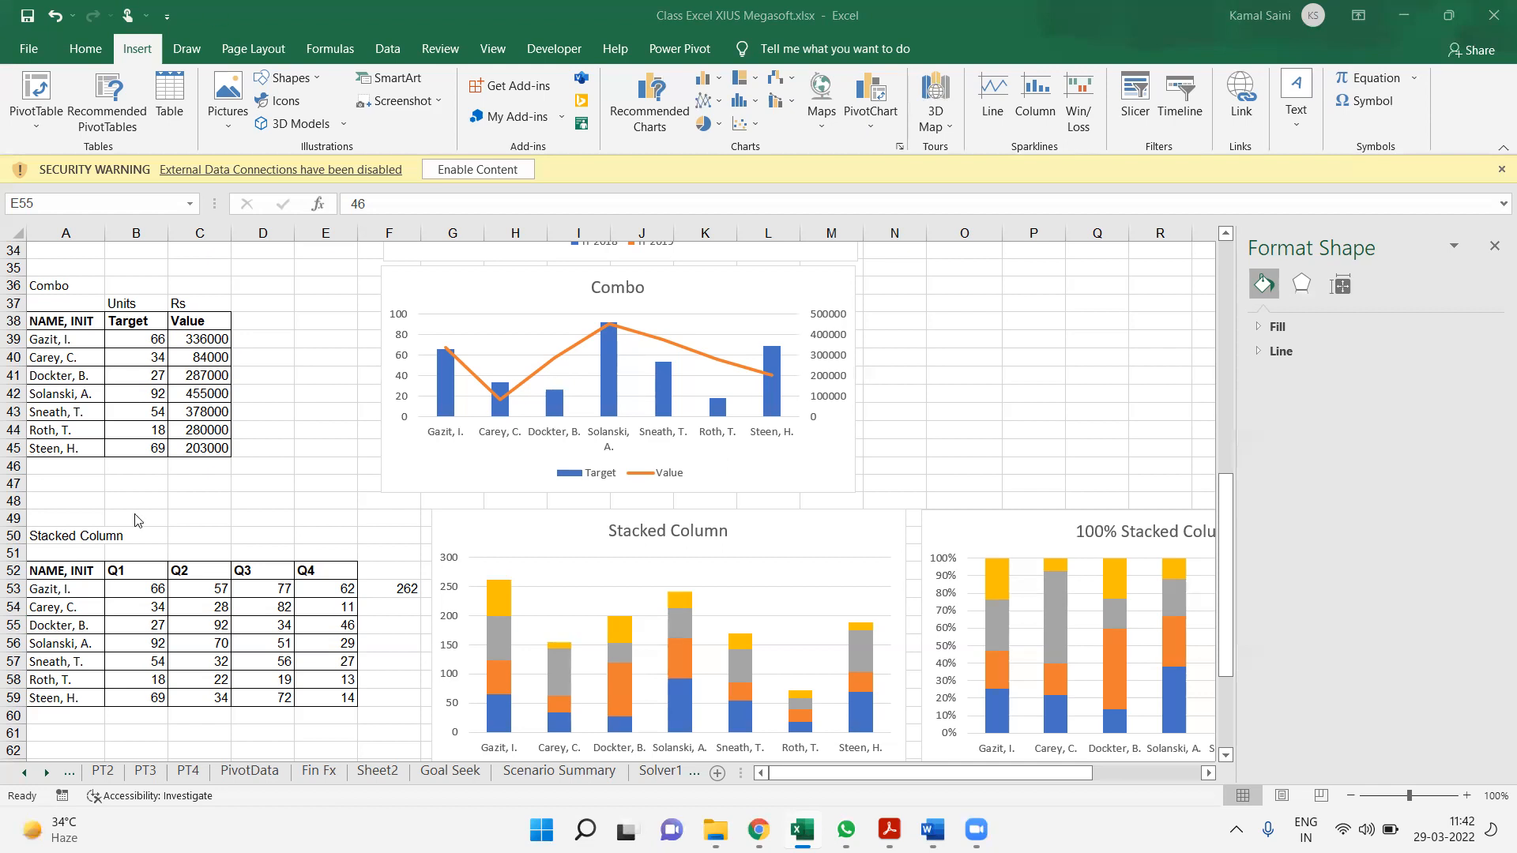
key("Down")
left_click(7, 614)
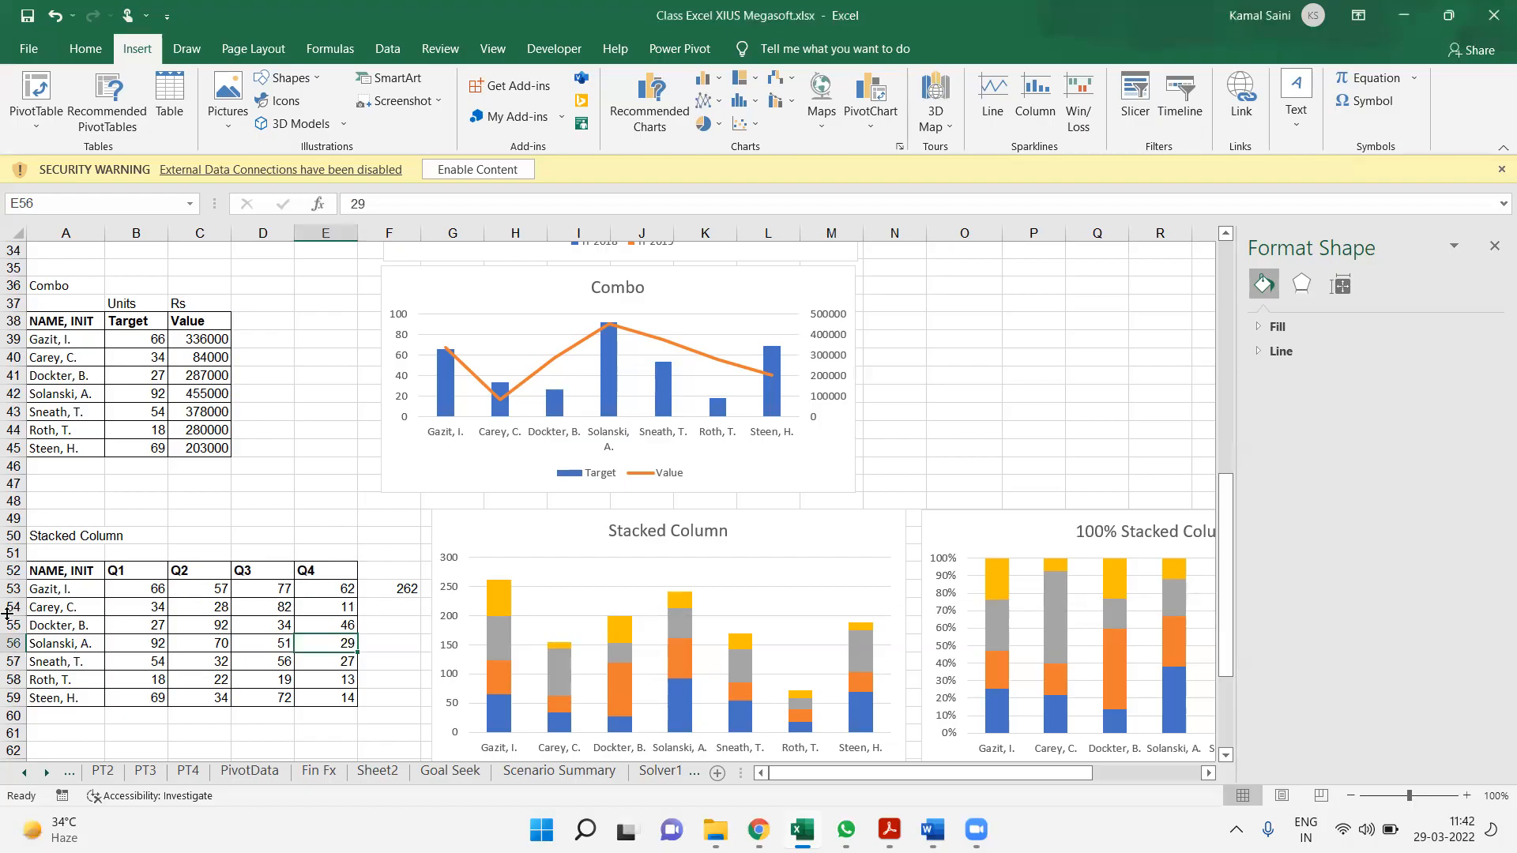
key("ctrl+Left")
key("ctrl+Up")
key("ctrl+shift+Down")
key("ctrl+shift+Right")
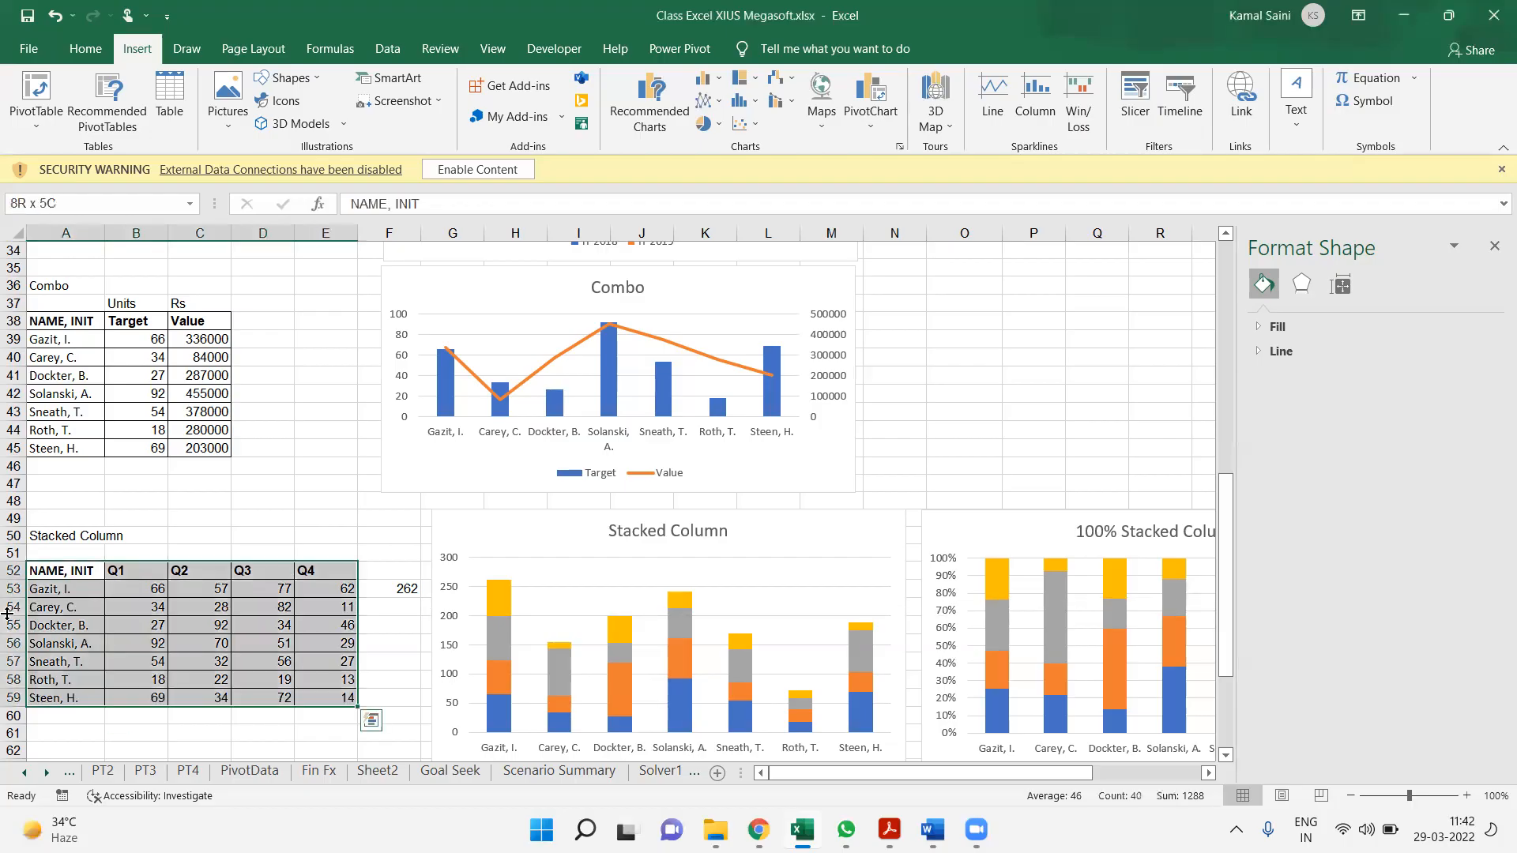
key("ctrl+c")
key("Down")
key("Down")
key("Down")
key("Down")
key("Down")
key("Down")
key("Down")
key("Down")
key("Down")
key("Down")
key("Down")
key("Down")
key("Down")
key("Down")
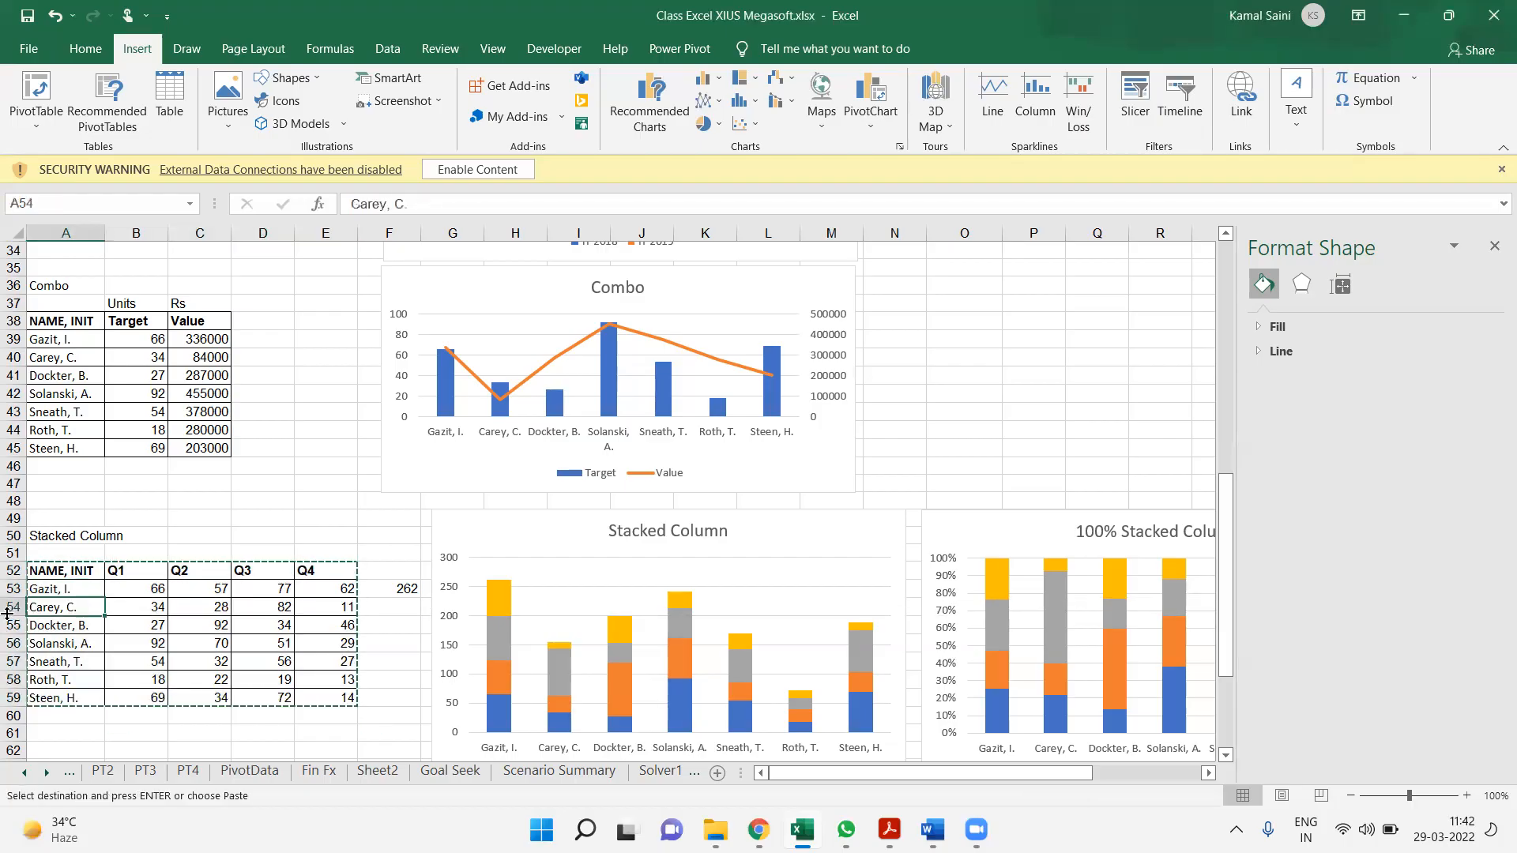
key("Down")
key("Down")
key("Down")
key("Down")
key("Down")
key("Down")
key("Down")
key("Down")
key("Down")
key("Down")
key("Down")
key("Down")
key("Down")
key("Down")
key("Escape")
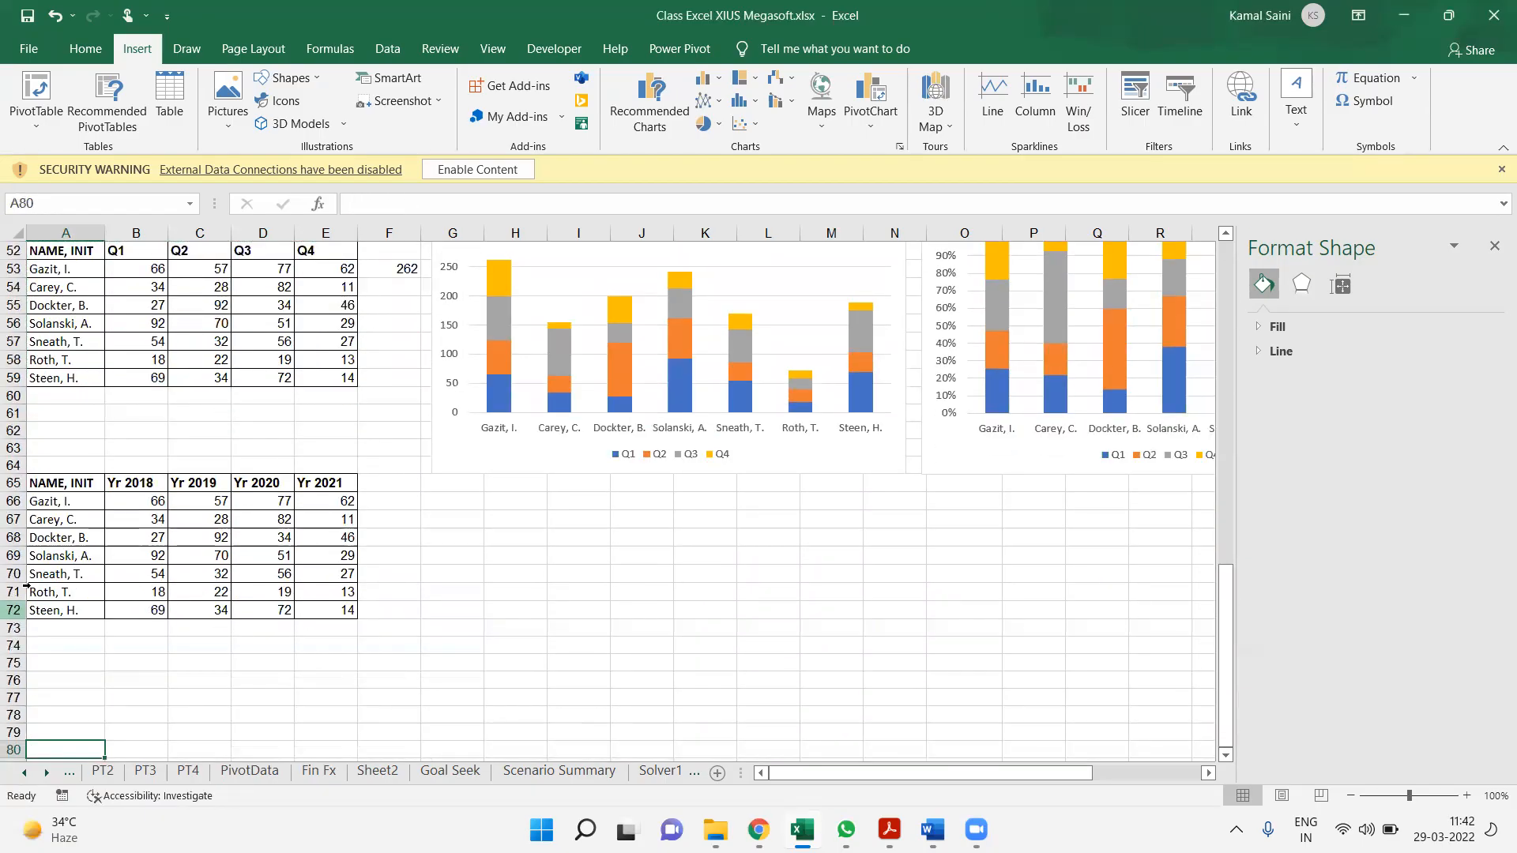
Select the yearly table A65:E72 and insert a 2-D line chart from it
left_click(199, 536)
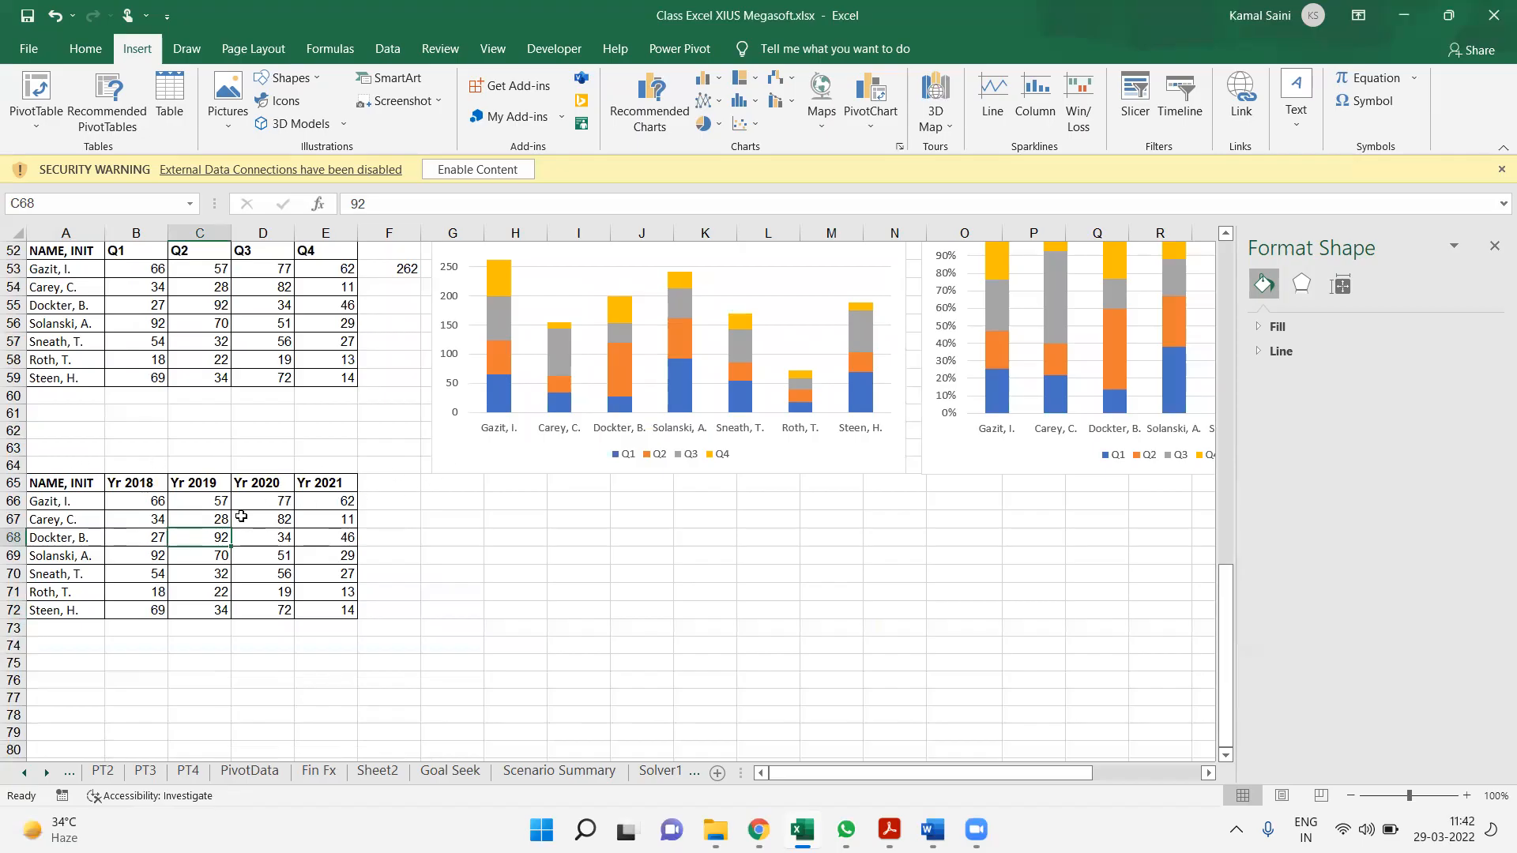
key("ctrl+a")
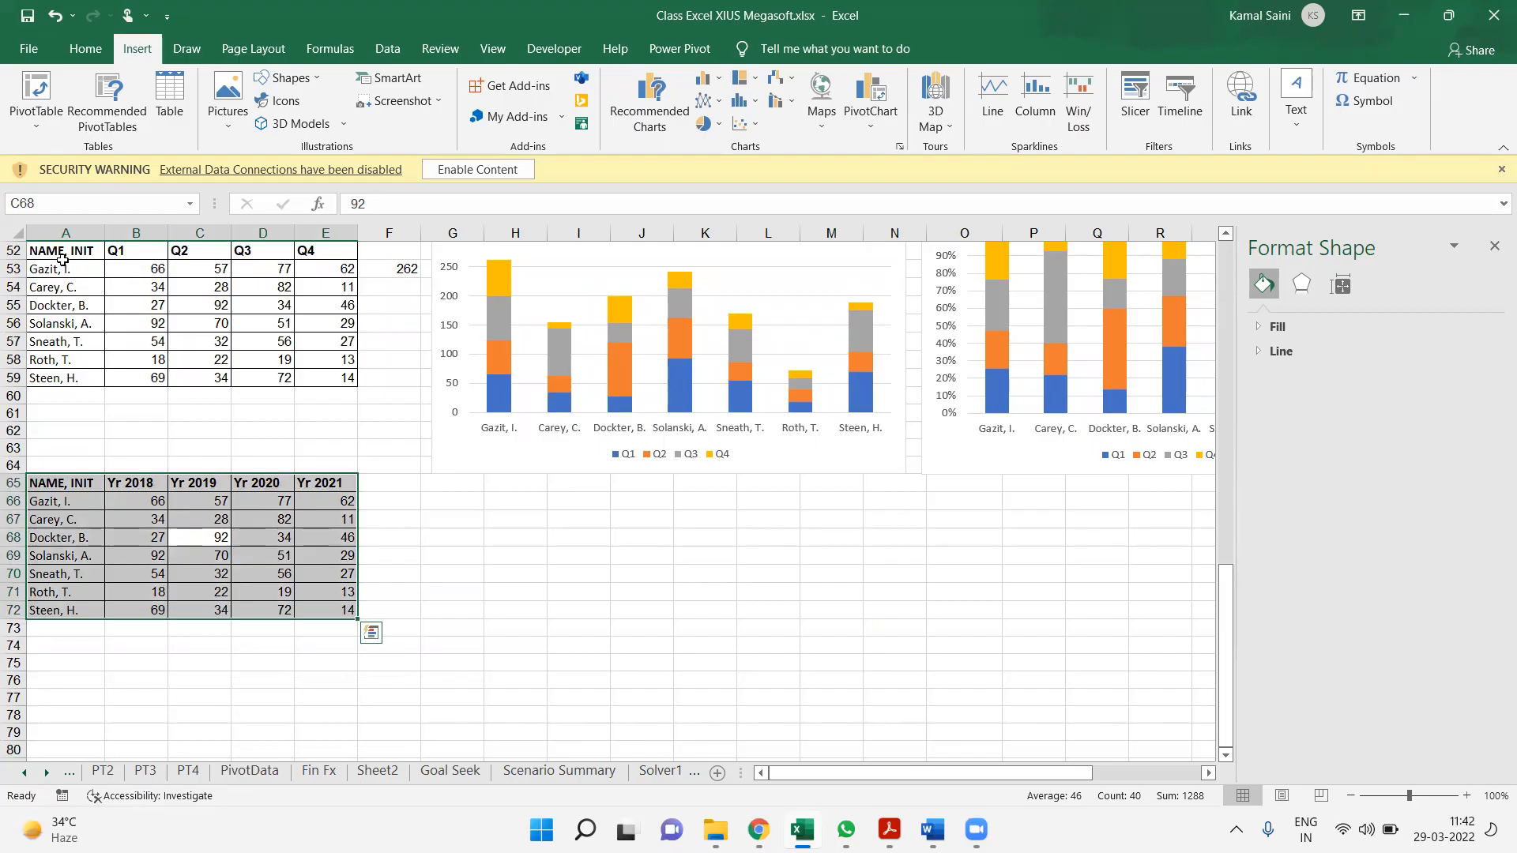
left_click_drag(59, 267, 329, 388)
left_click_drag(70, 484, 336, 606)
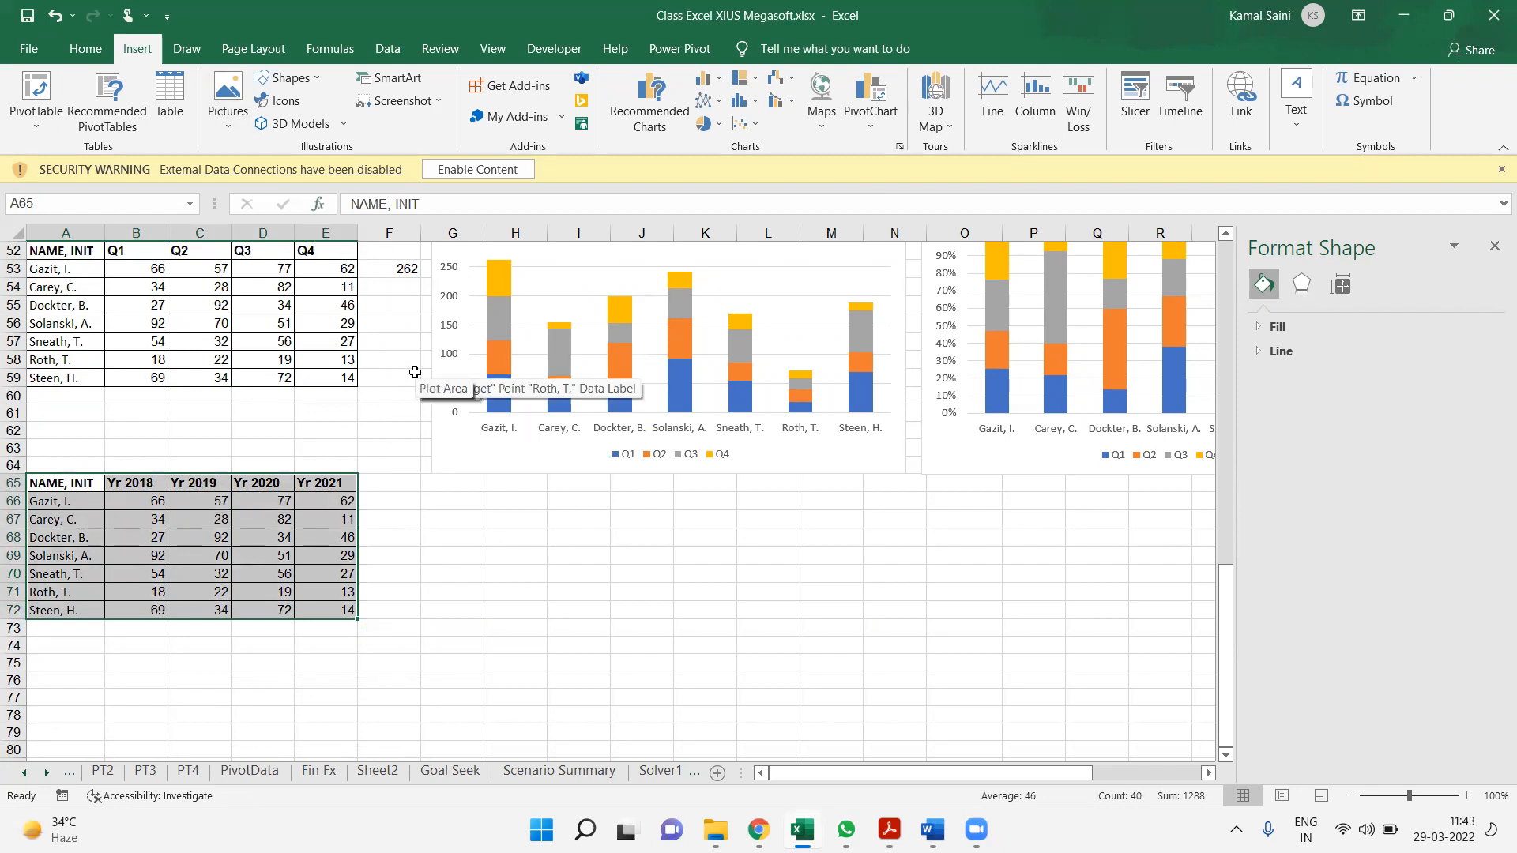
left_click(708, 101)
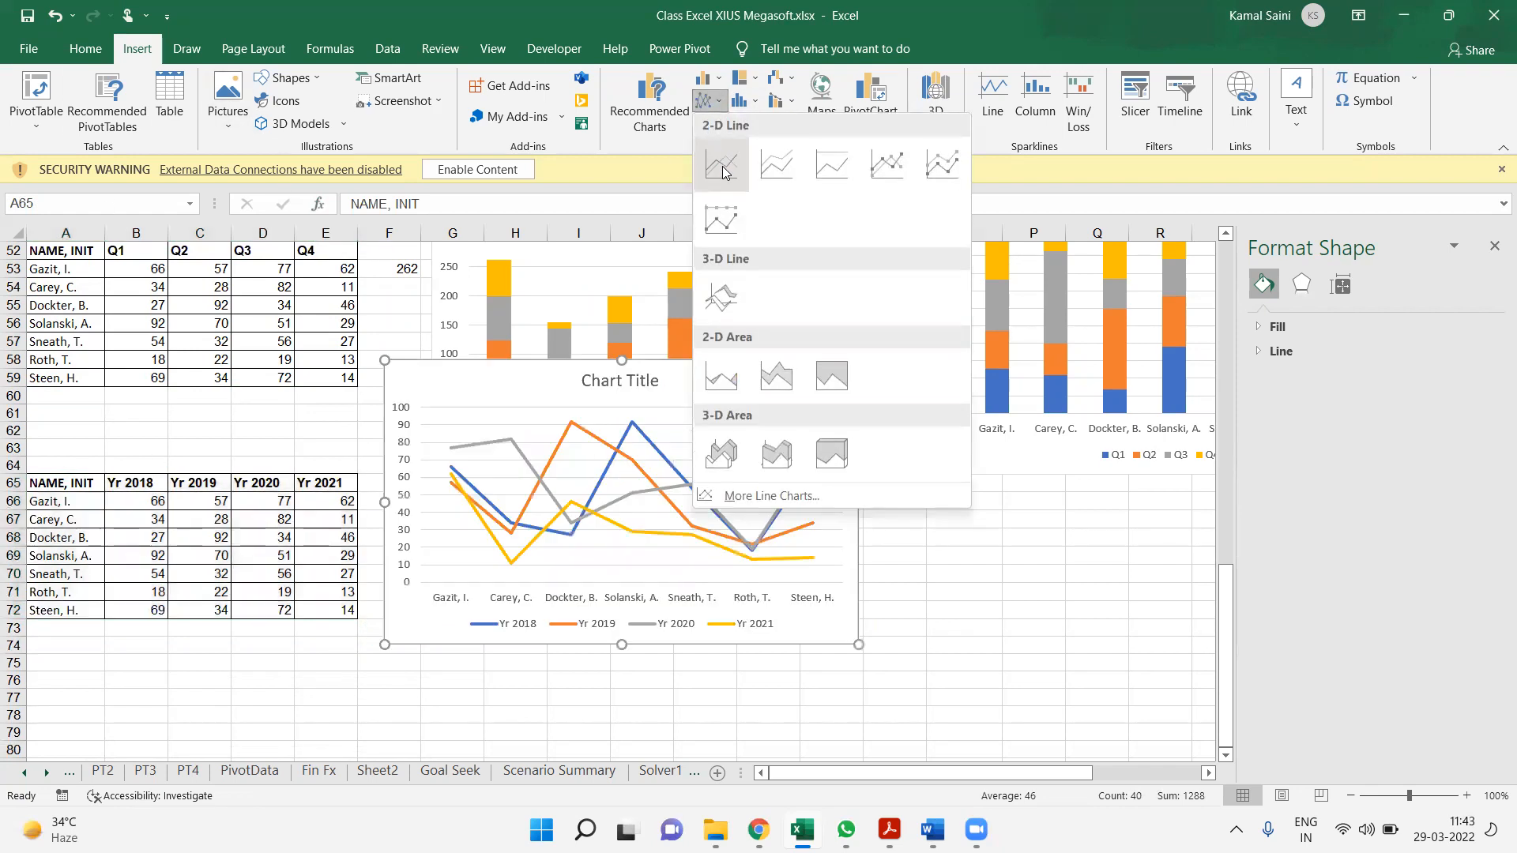
left_click(722, 166)
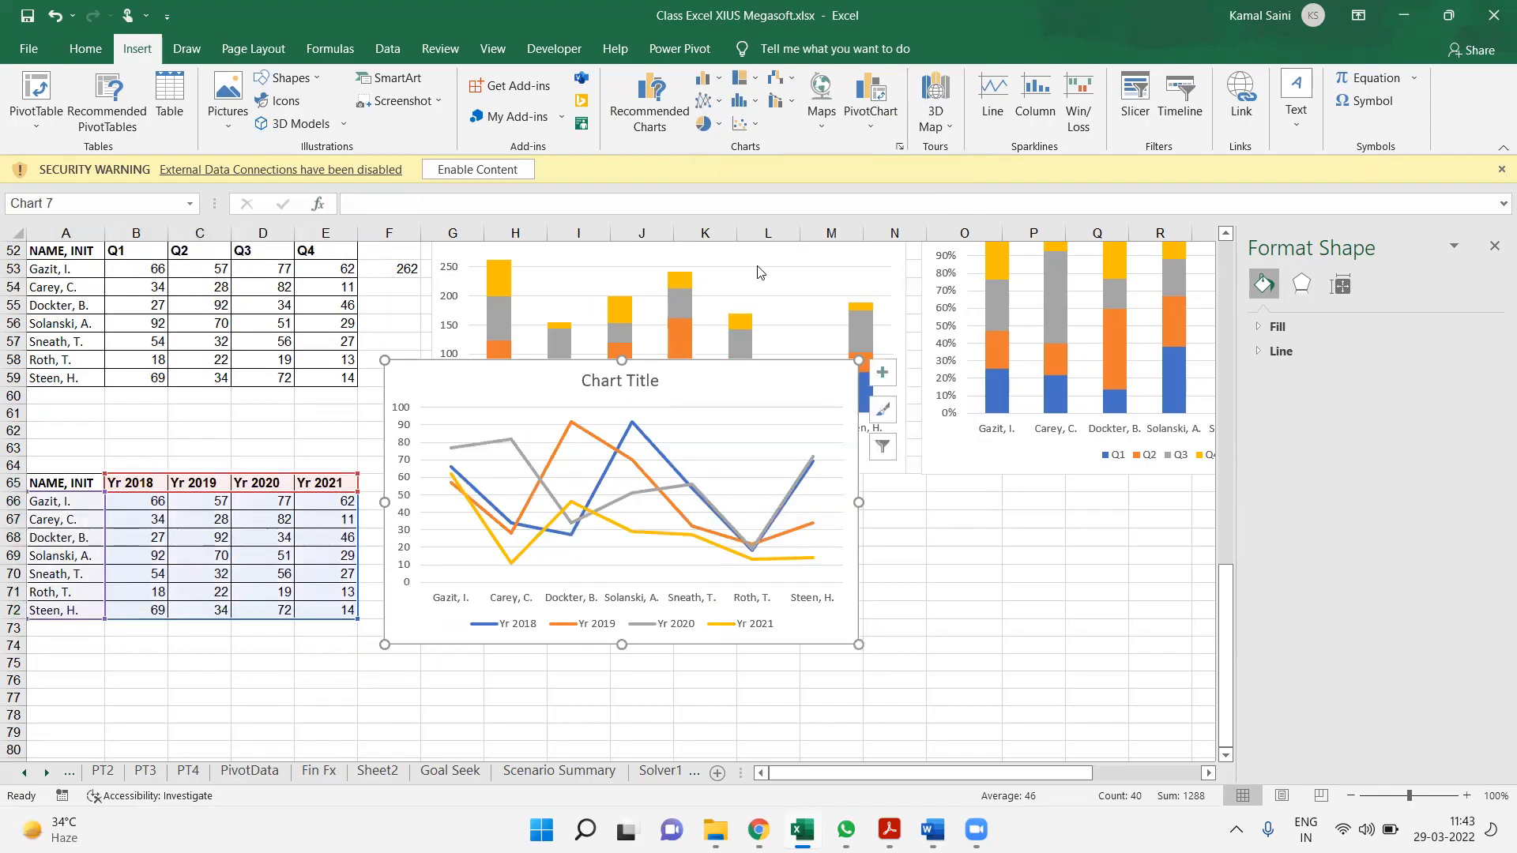
Change the new yearly chart to a 2-D clustered column chart
left_click(712, 83)
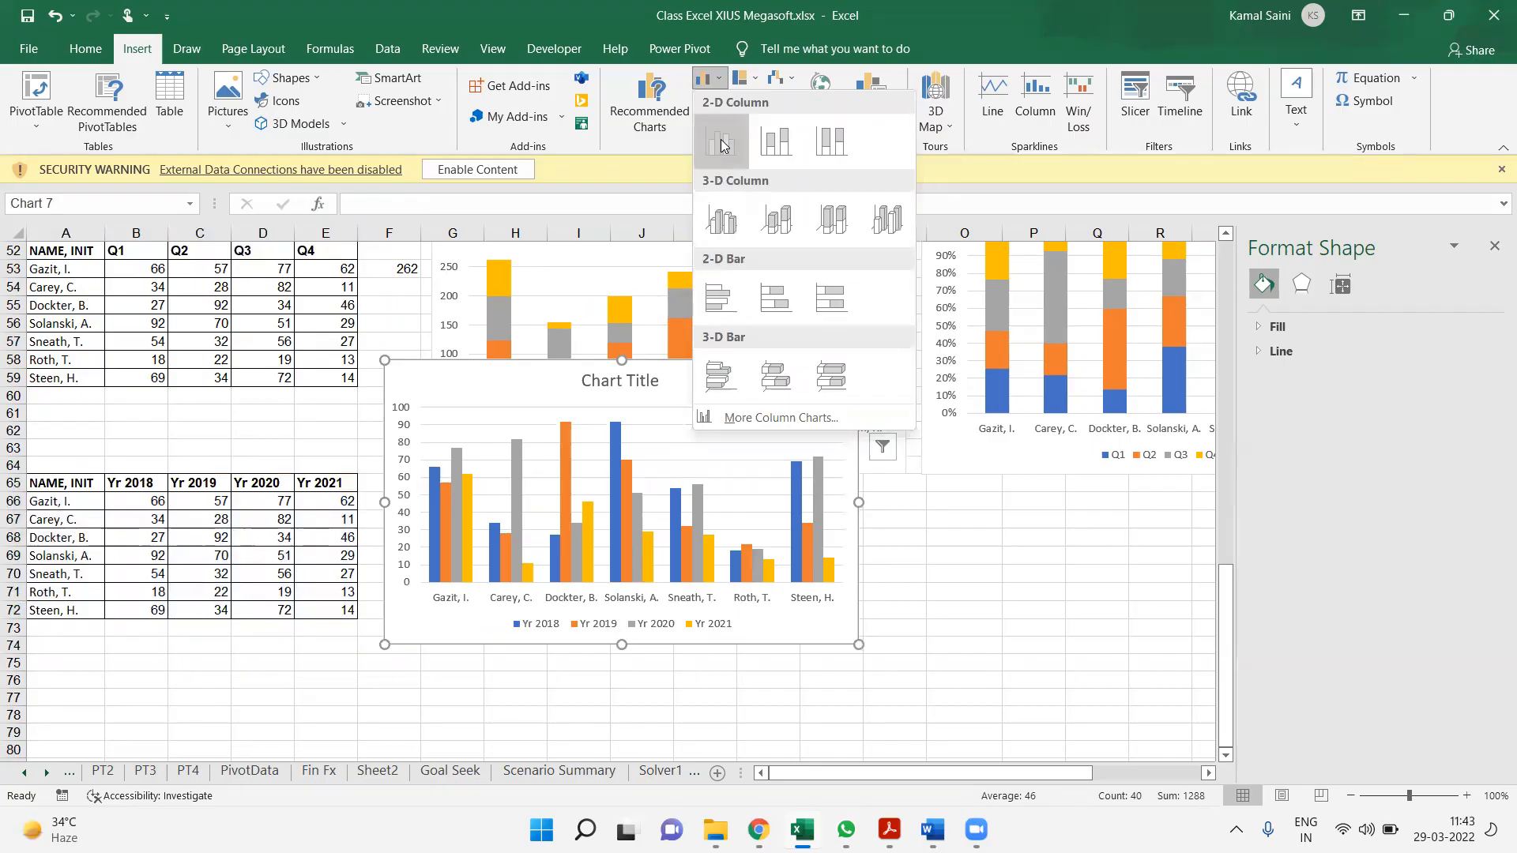
left_click(722, 143)
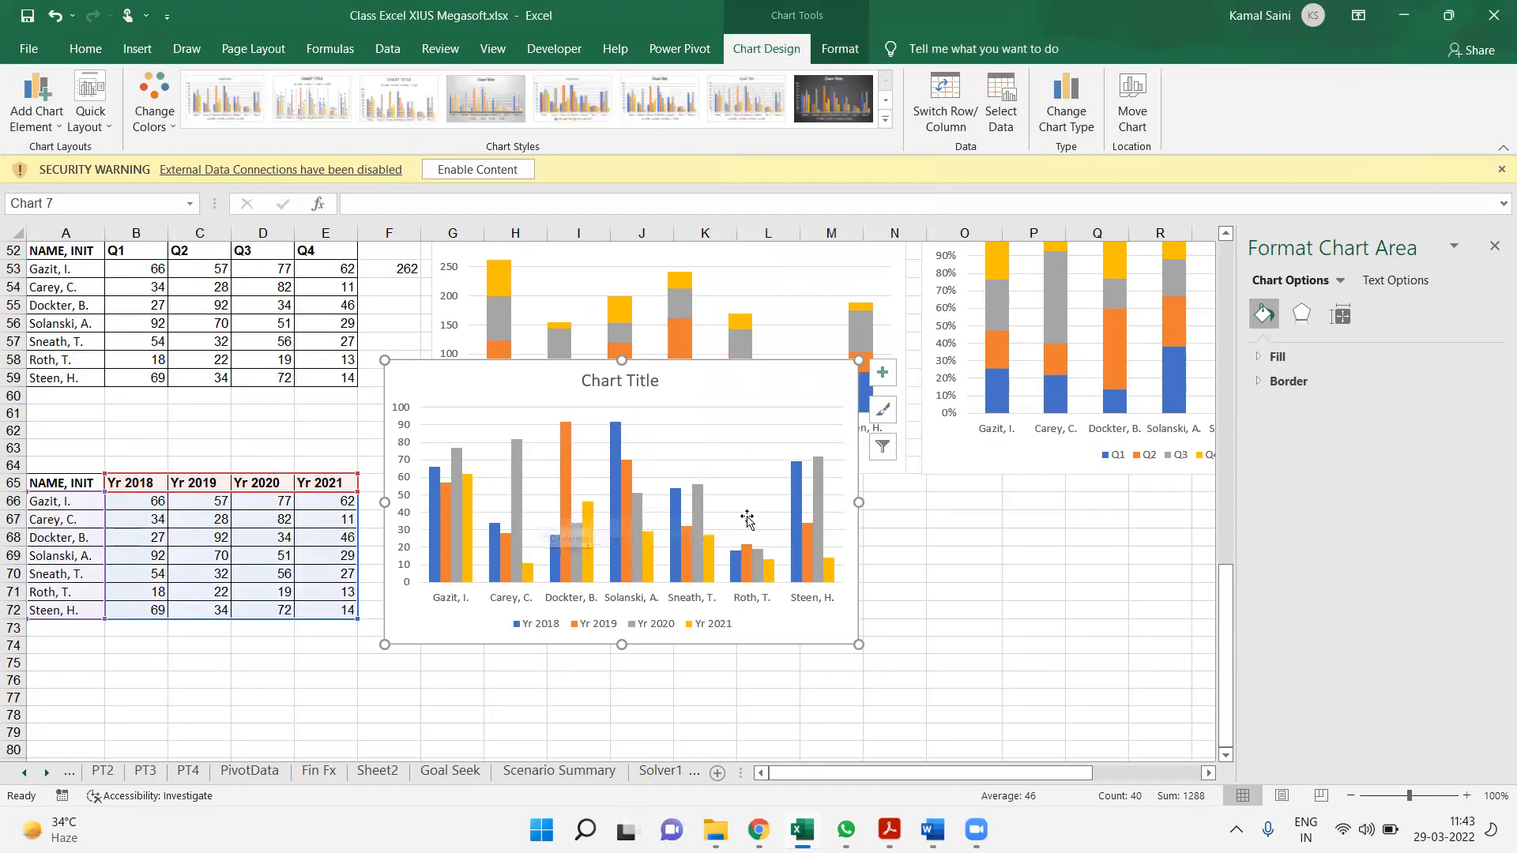
Move the yearly chart directly beneath the Stacked Column chart's bars and change its type to plain Line
left_click_drag(759, 366, 801, 427)
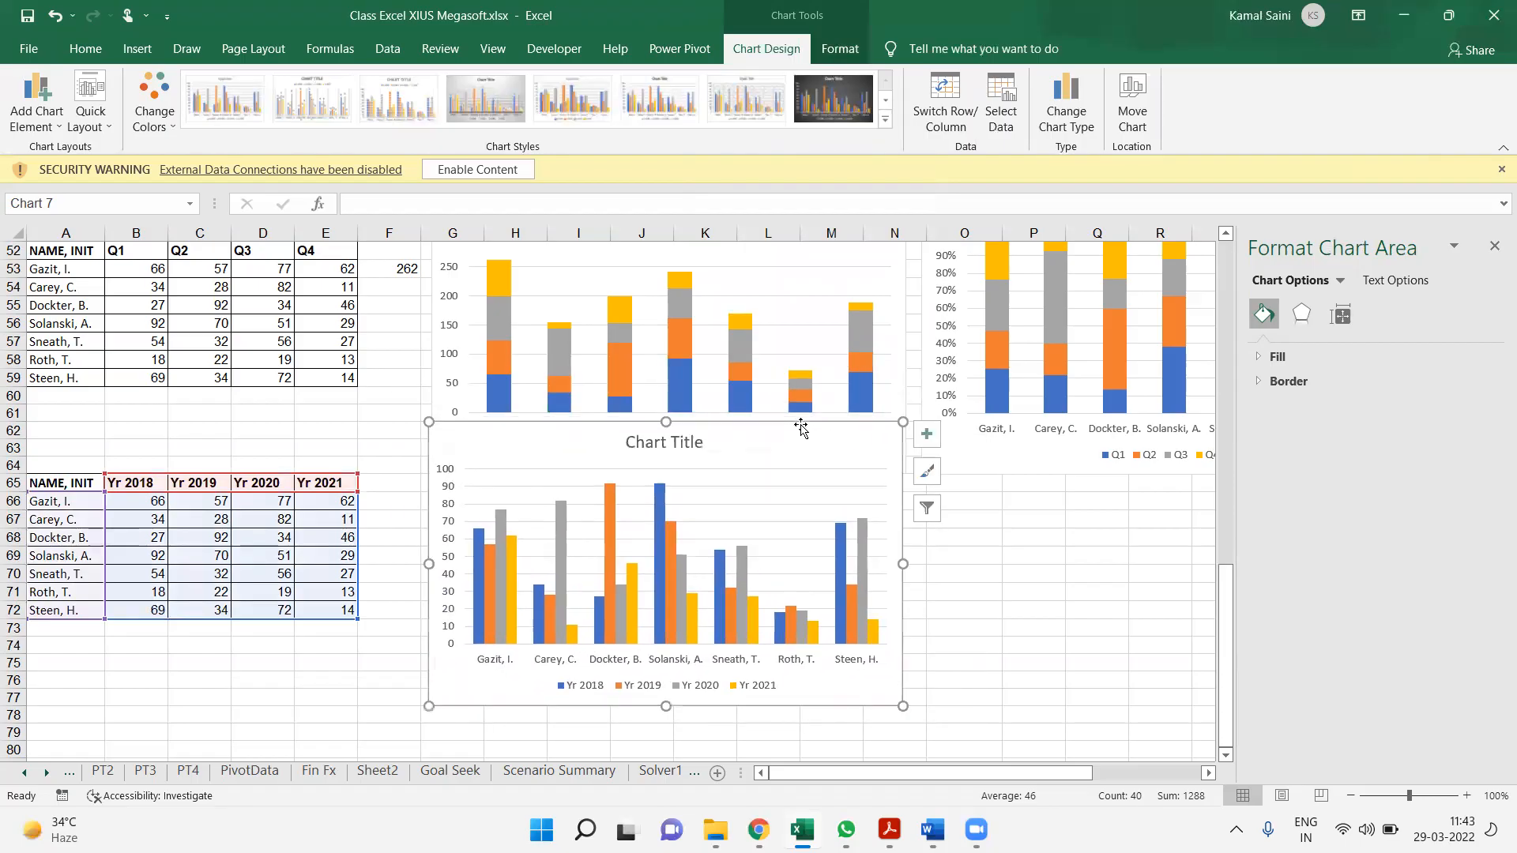
left_click(1082, 114)
left_click(528, 245)
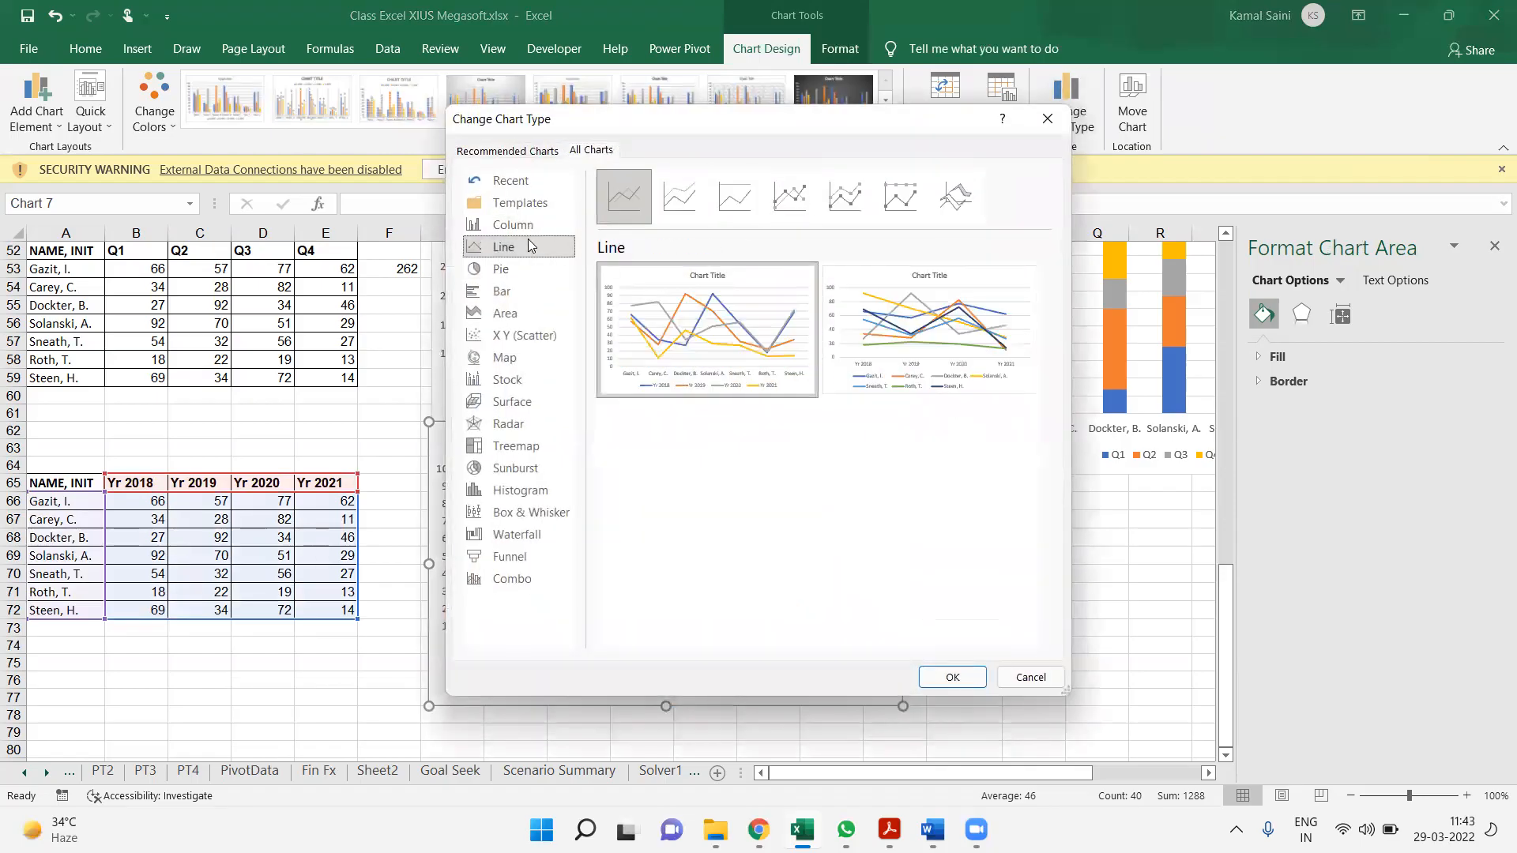
left_click(790, 196)
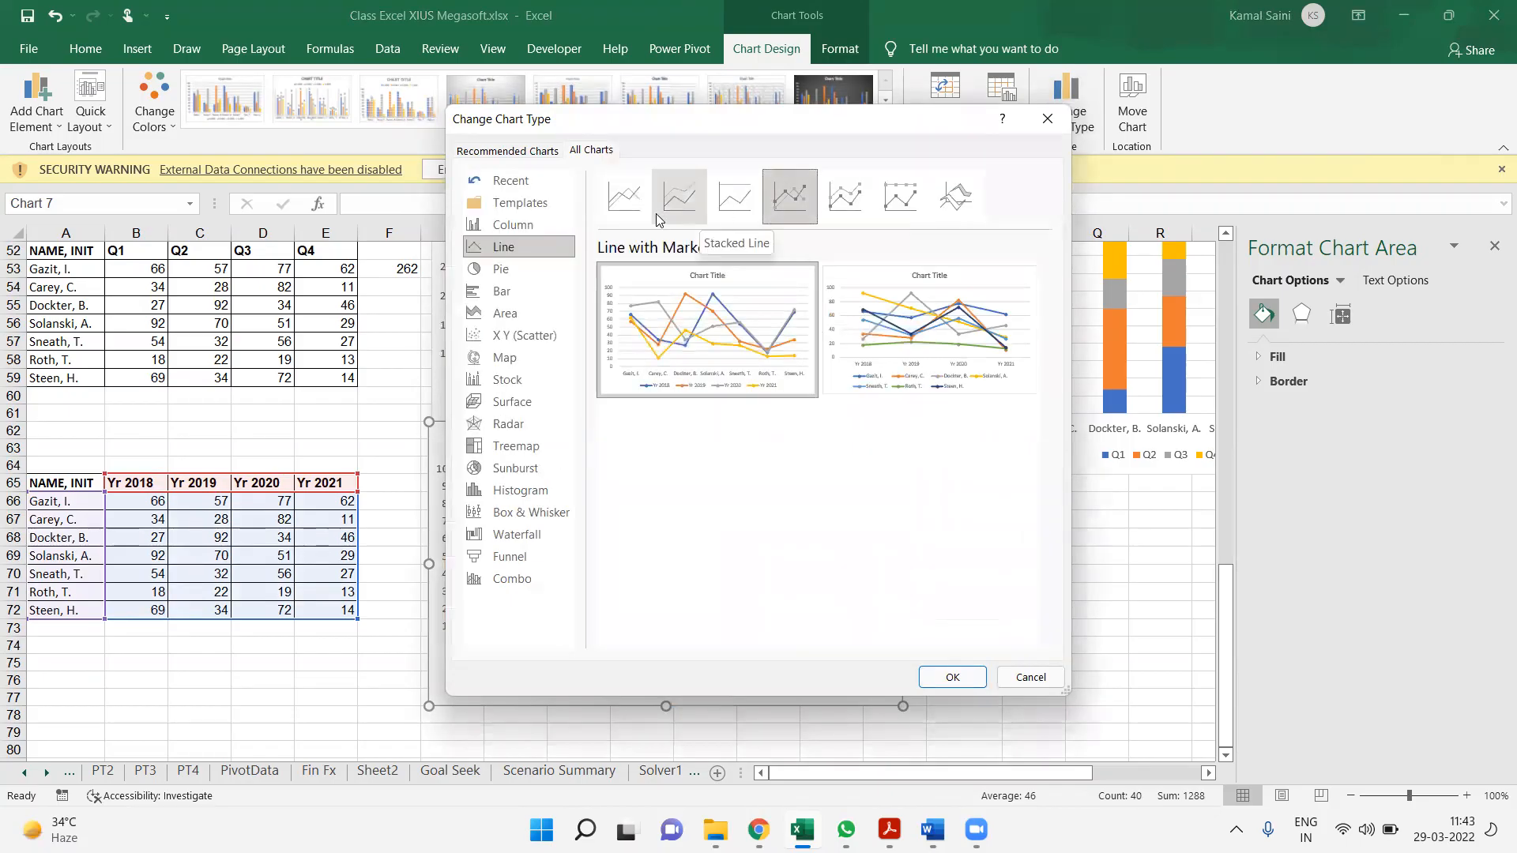
left_click(615, 208)
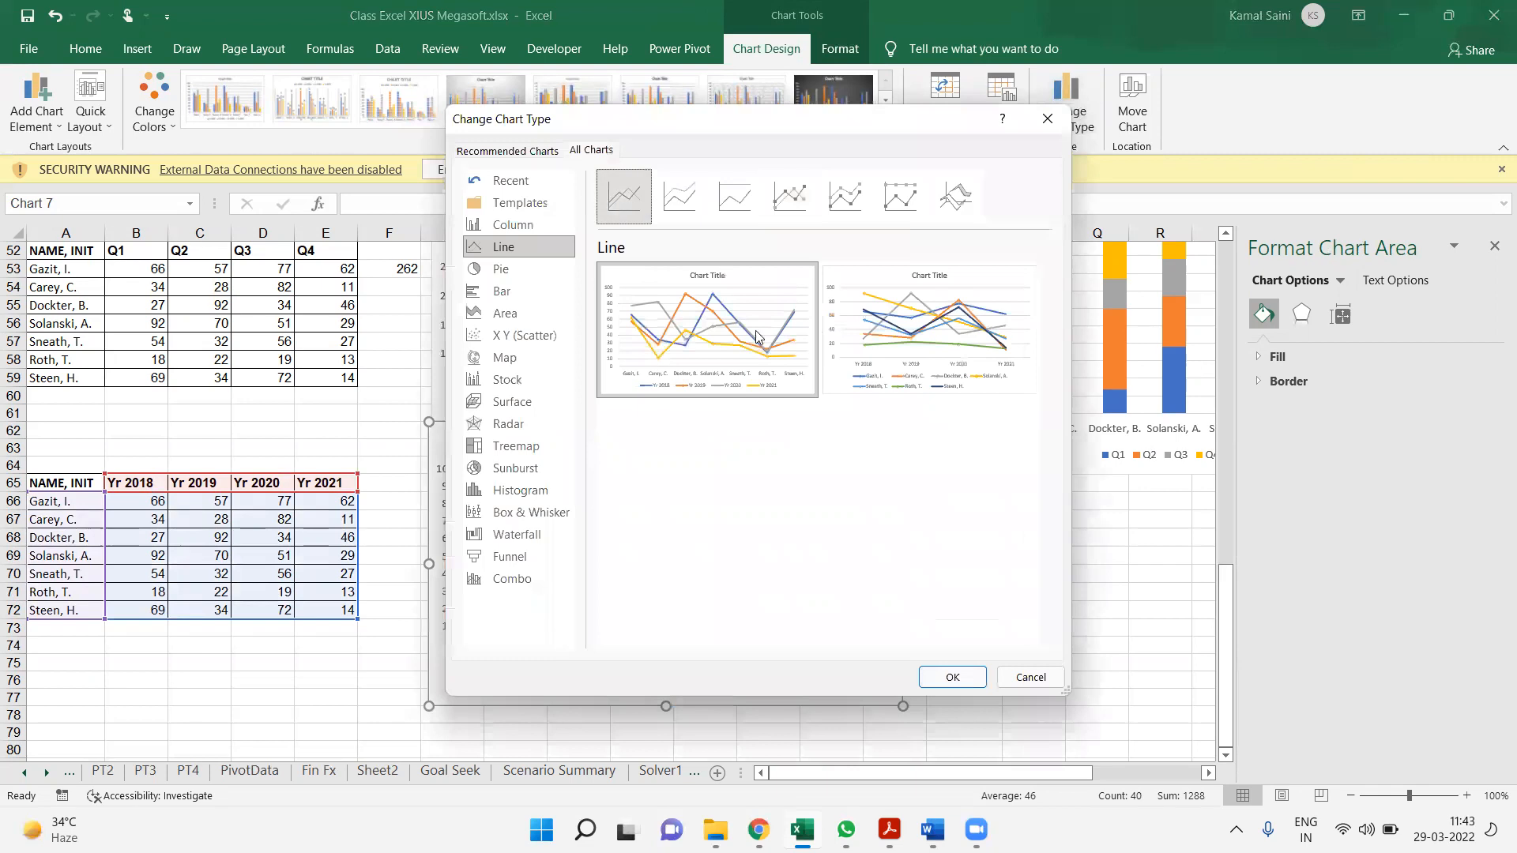
left_click(948, 678)
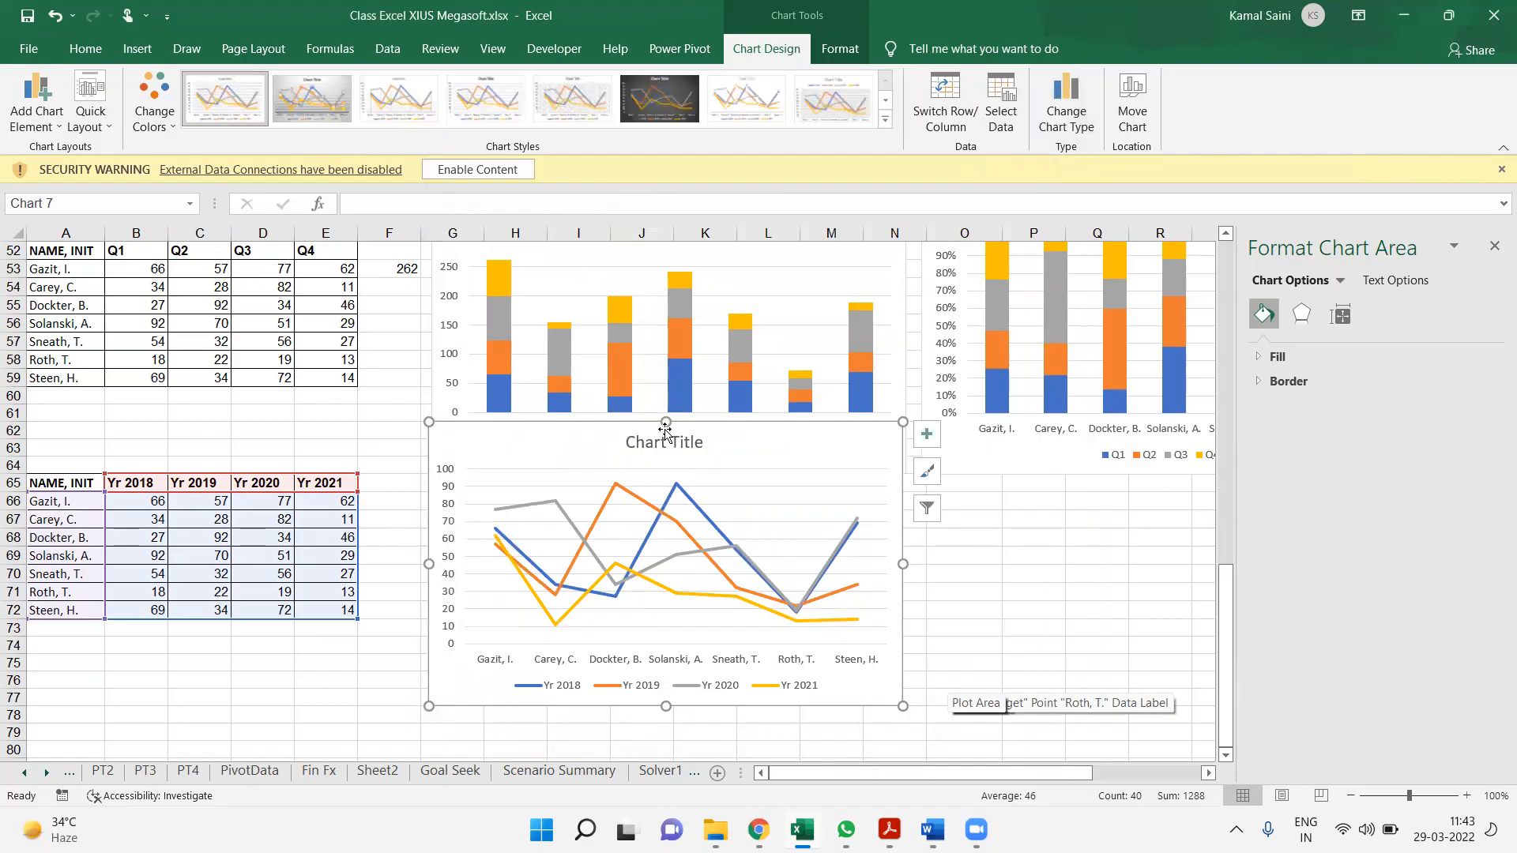
Shorten the line chart from its upper edge, align it beside the yearly table and deselect it
left_click_drag(662, 424, 666, 493)
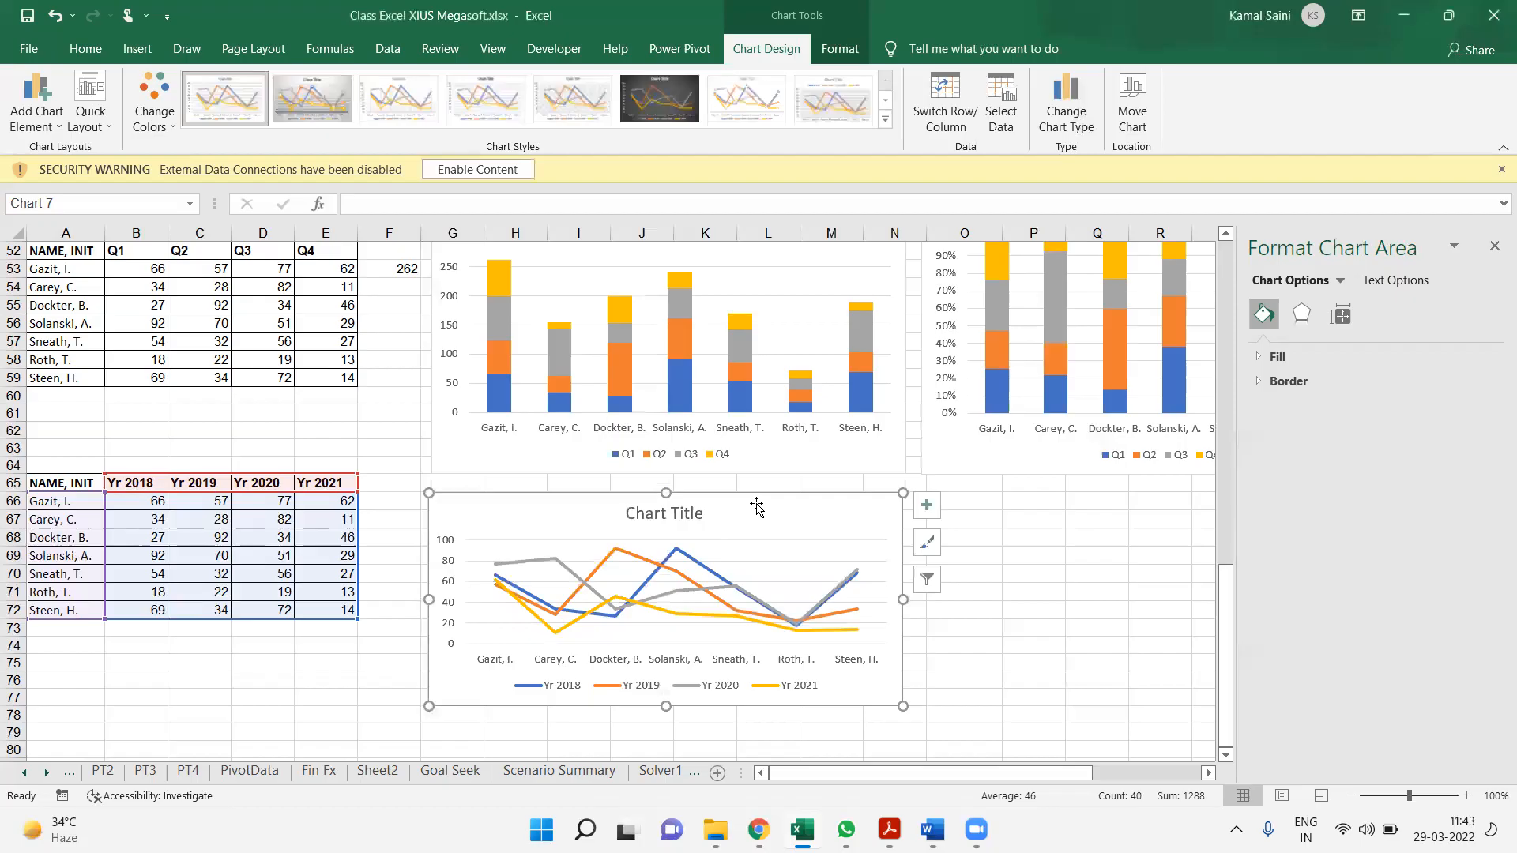
left_click_drag(772, 498, 756, 491)
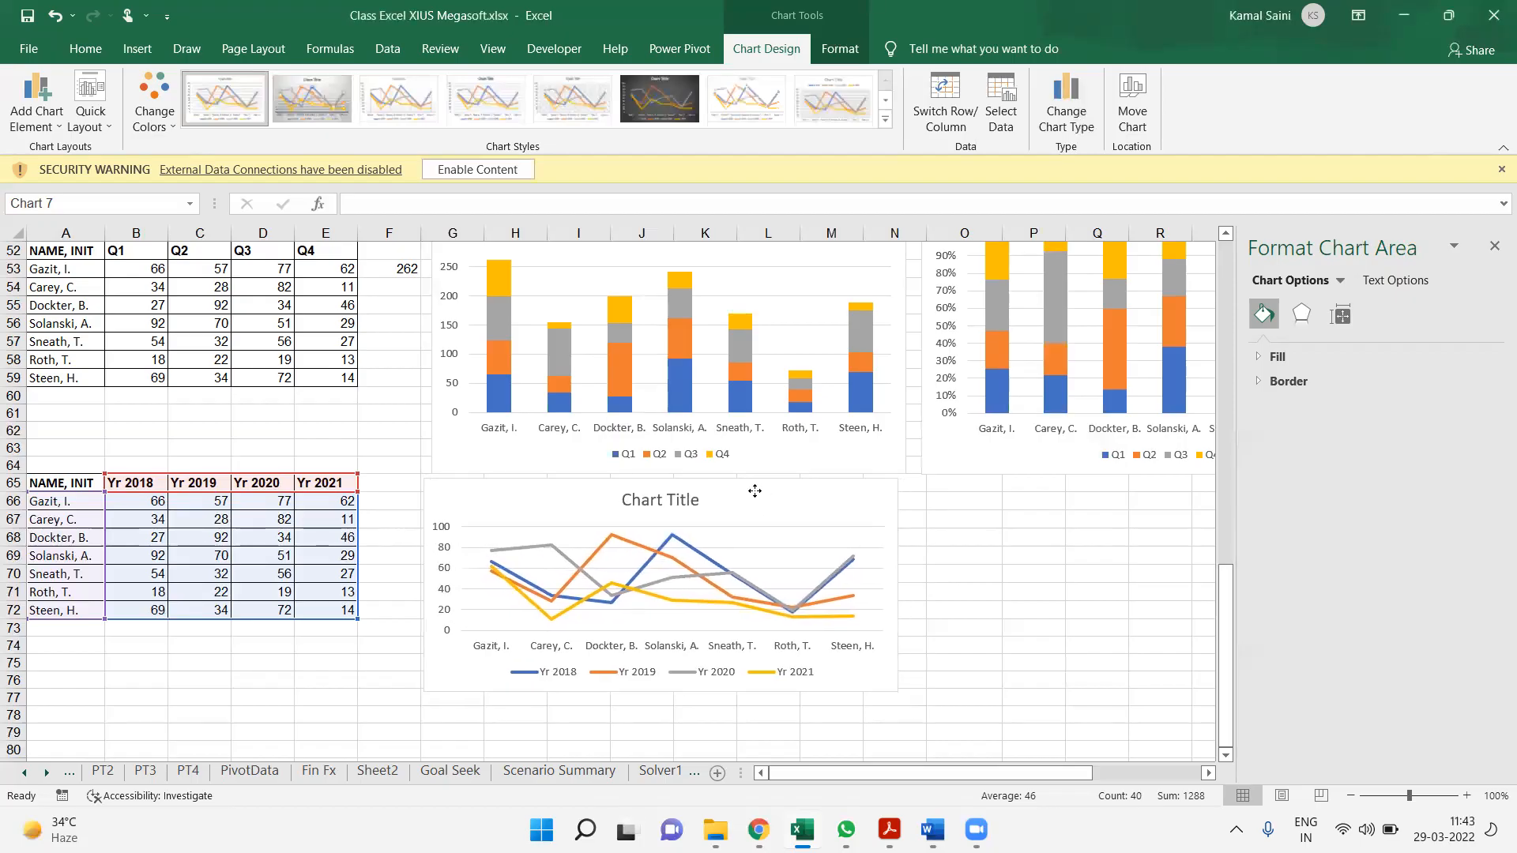
left_click(954, 526)
key("Down")
key("Down")
key("Down")
key("Down")
key("Down")
key("Down")
key("Down")
key("Down")
key("Down")
key("Down")
key("Down")
key("Down")
key("Down")
key("Down")
key("Down")
key("Down")
key("Down")
key("Down")
key("Down")
key("Down")
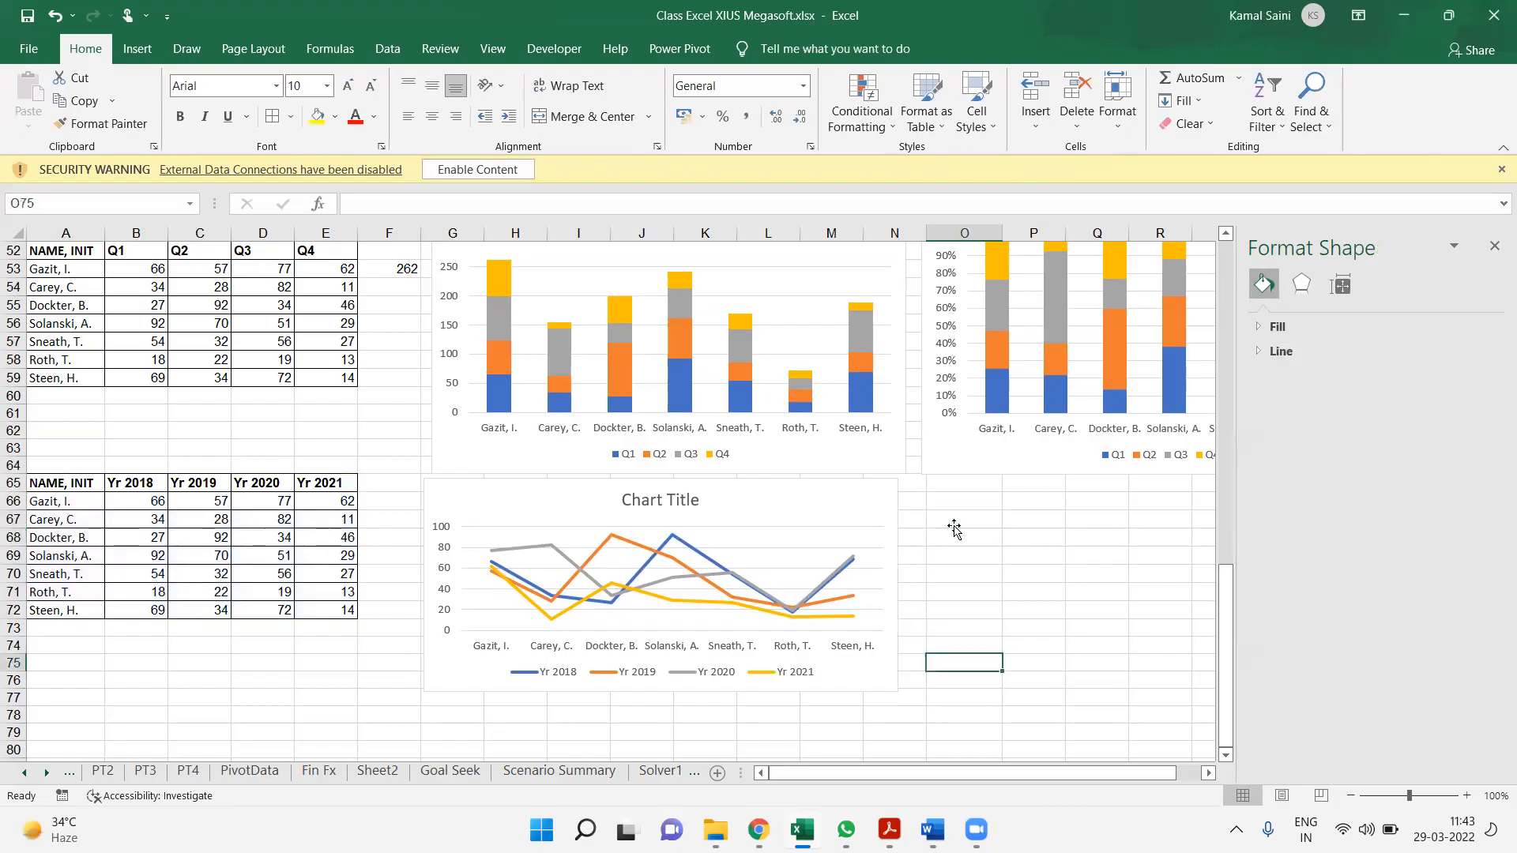
key("Down")
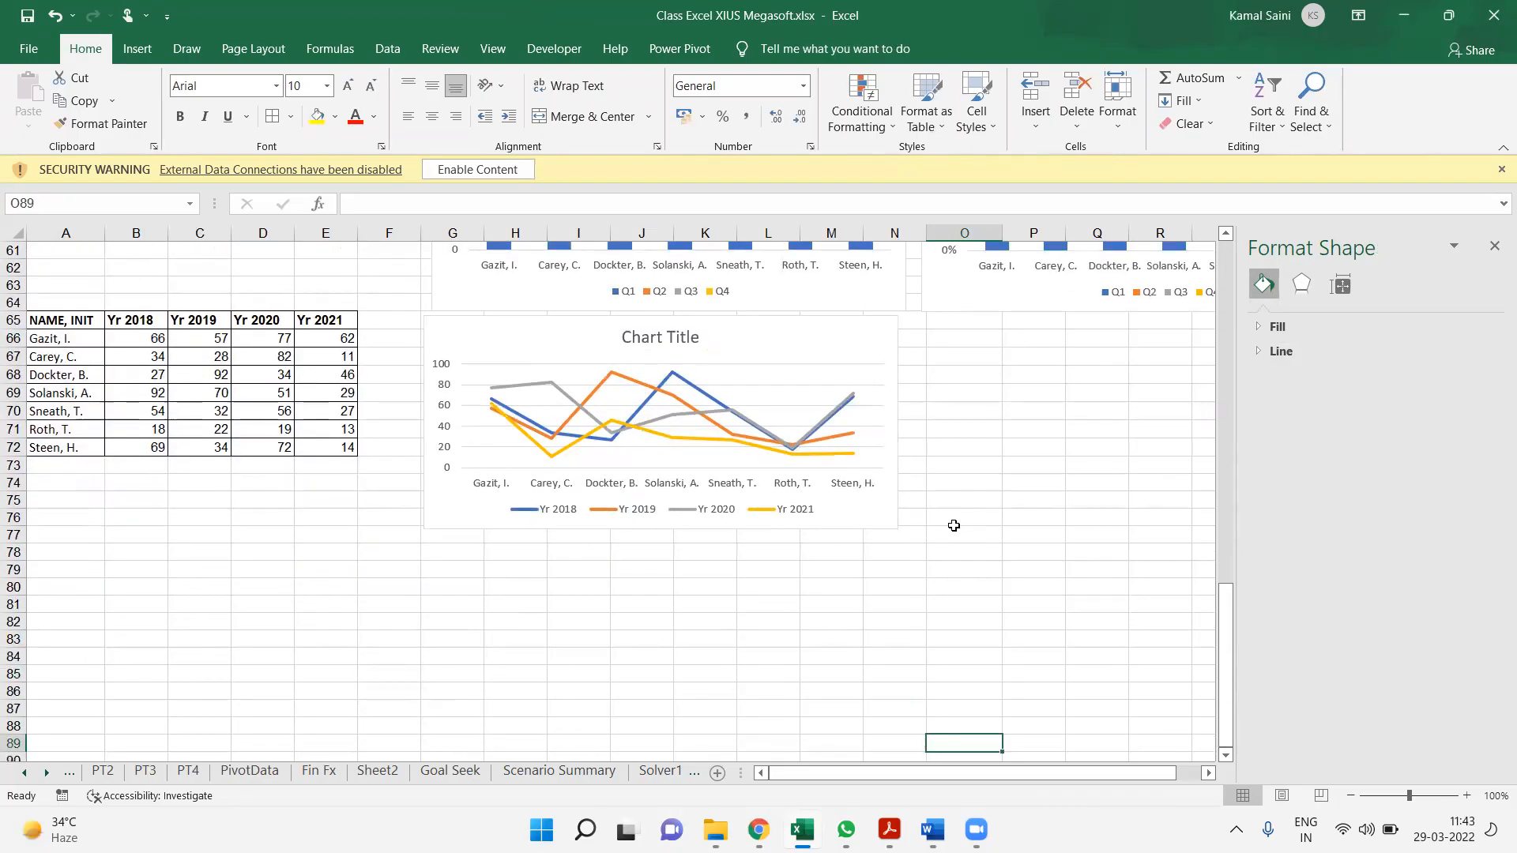
key("Down")
key("Down")
key("Down")
key("Down")
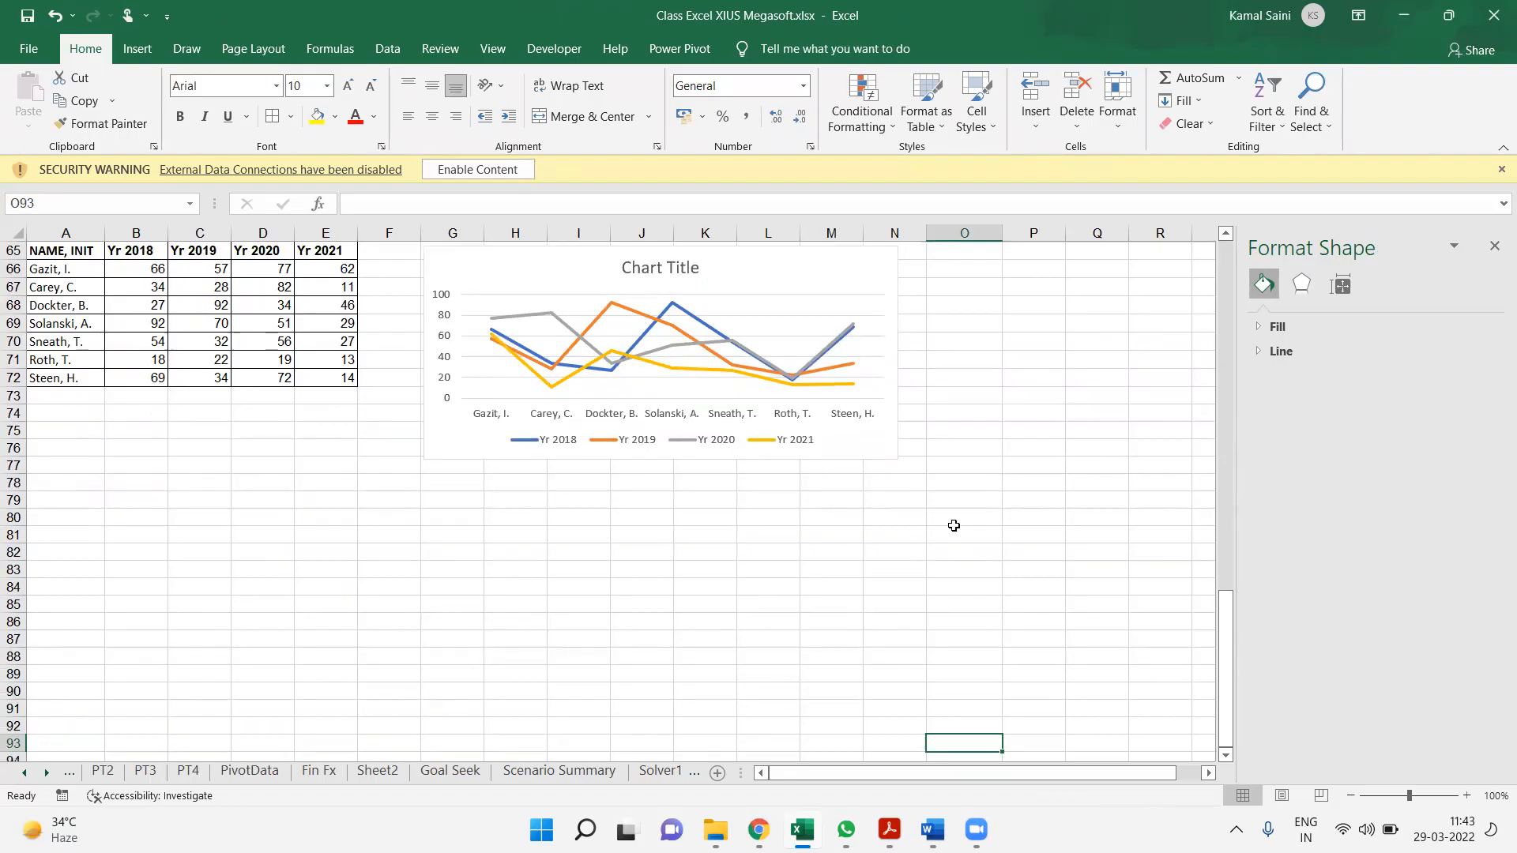
left_click(86, 560)
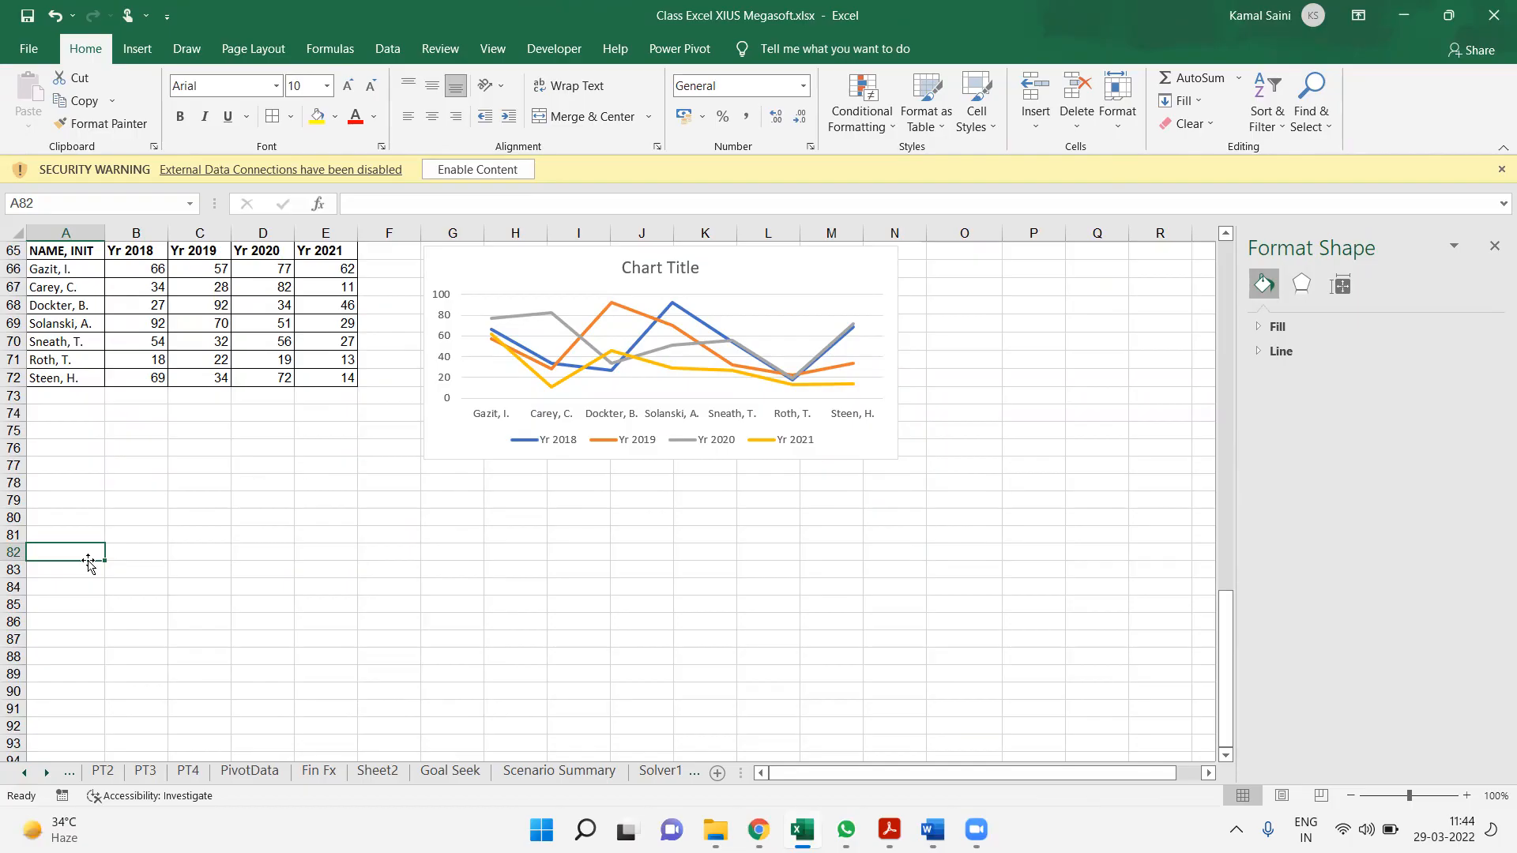
key("Up")
key("Up")
key("Up")
key("Up")
key("Up")
key("Up")
key("Up")
key("Up")
key("Up")
key("Up")
key("Up")
key("Up")
key("Up")
key("Up")
key("Up")
key("Up")
key("Up")
key("Up")
key("Up")
key("Up")
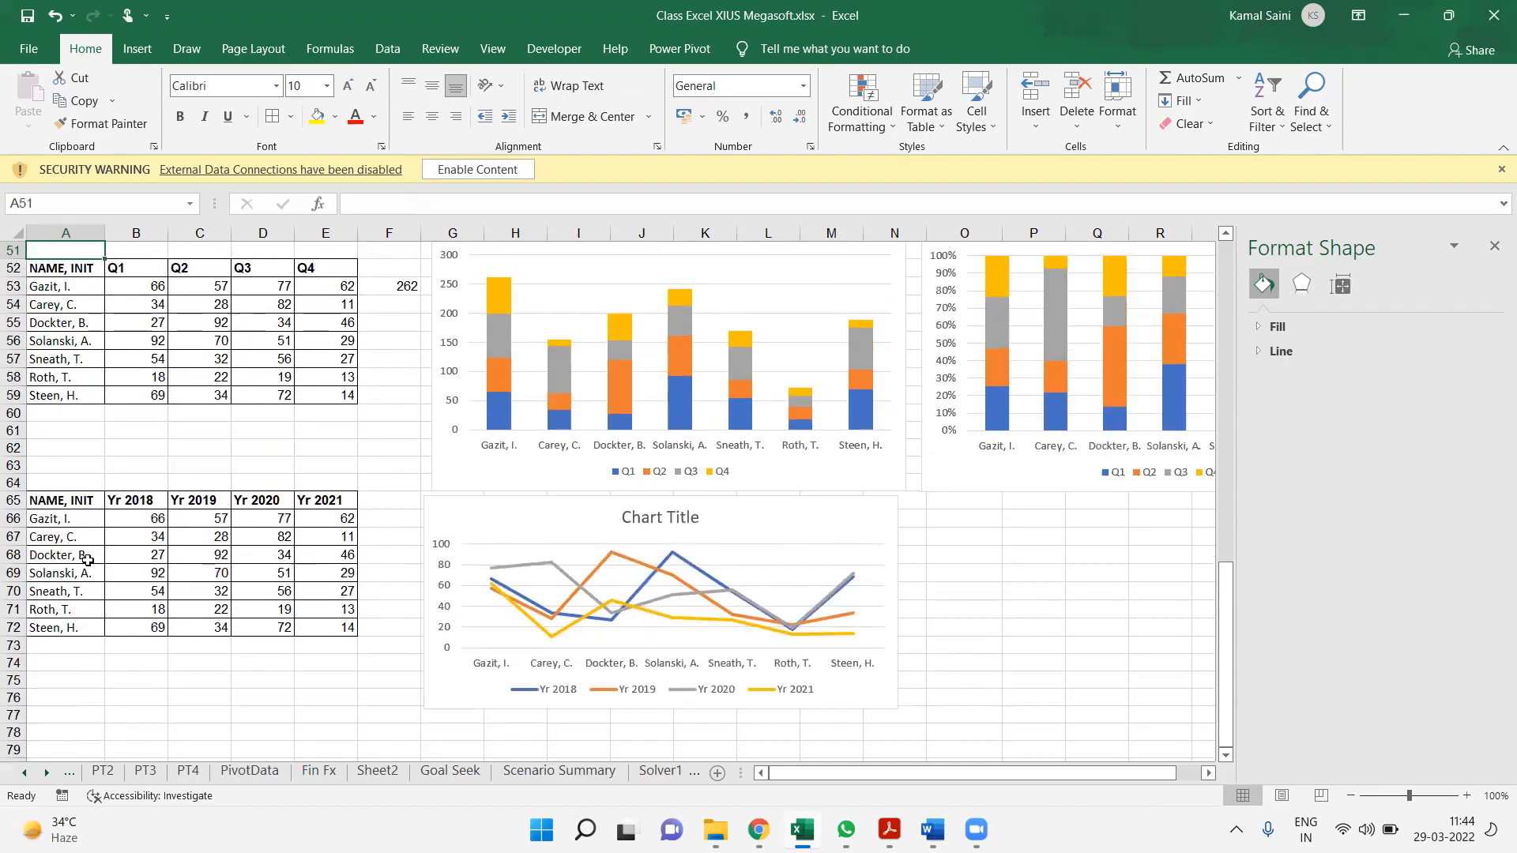
key("Down")
key("Down")
key("Down")
key("Down")
key("Down")
key("Down")
key("Down")
key("Down")
key("Down")
key("Down")
key("Down")
key("Down")
key("Down")
key("Down")
key("Down")
key("Down")
key("Down")
key("Down")
key("Down")
key("Down")
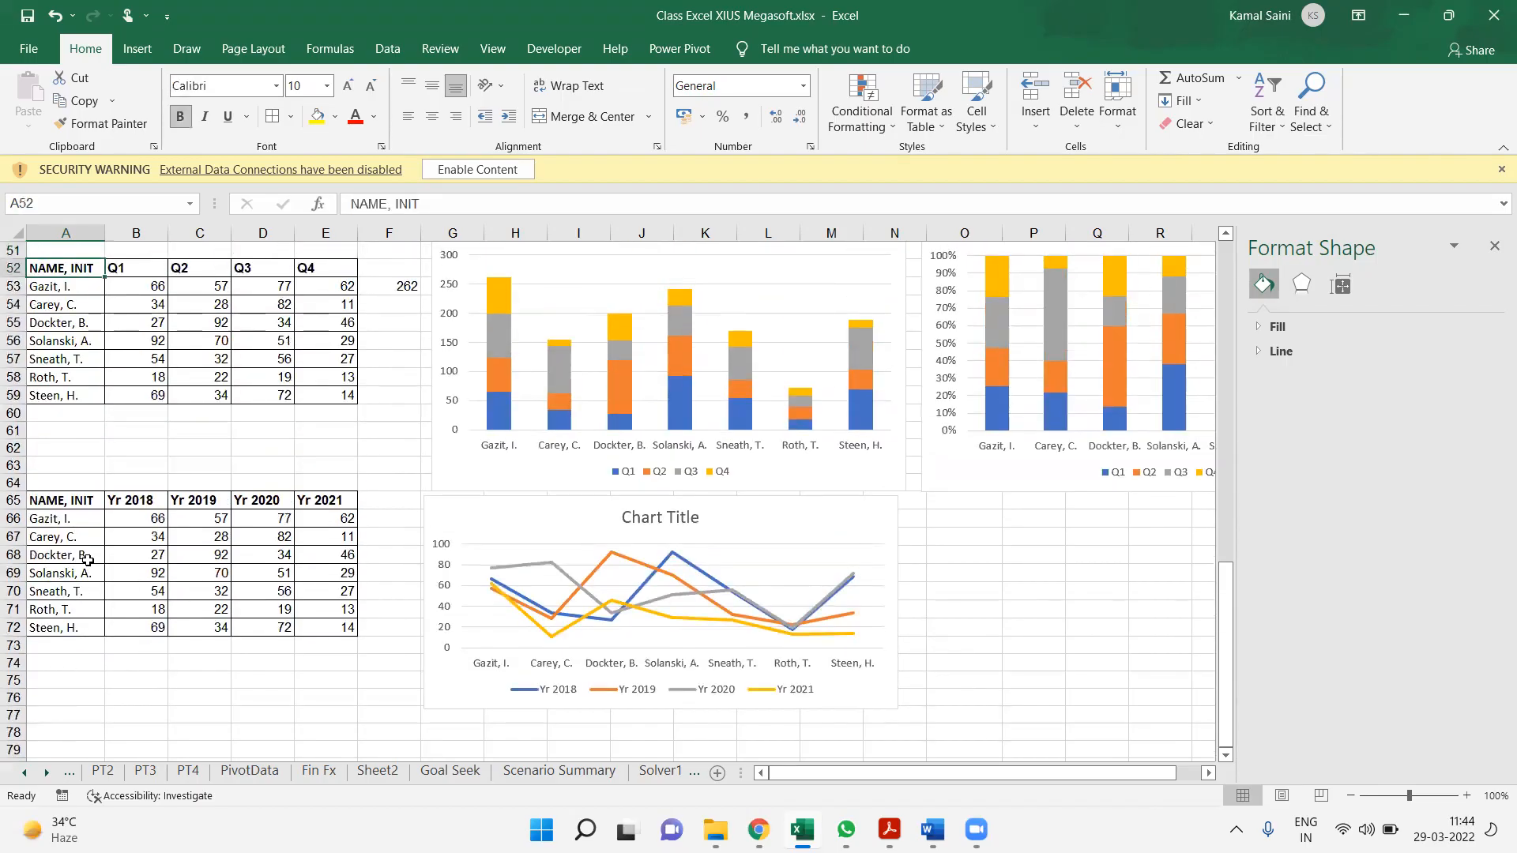
key("Up")
key("Up")
key("Up")
key("Up")
key("Up")
key("Up")
key("Up")
key("Up")
key("Up")
key("Up")
key("Up")
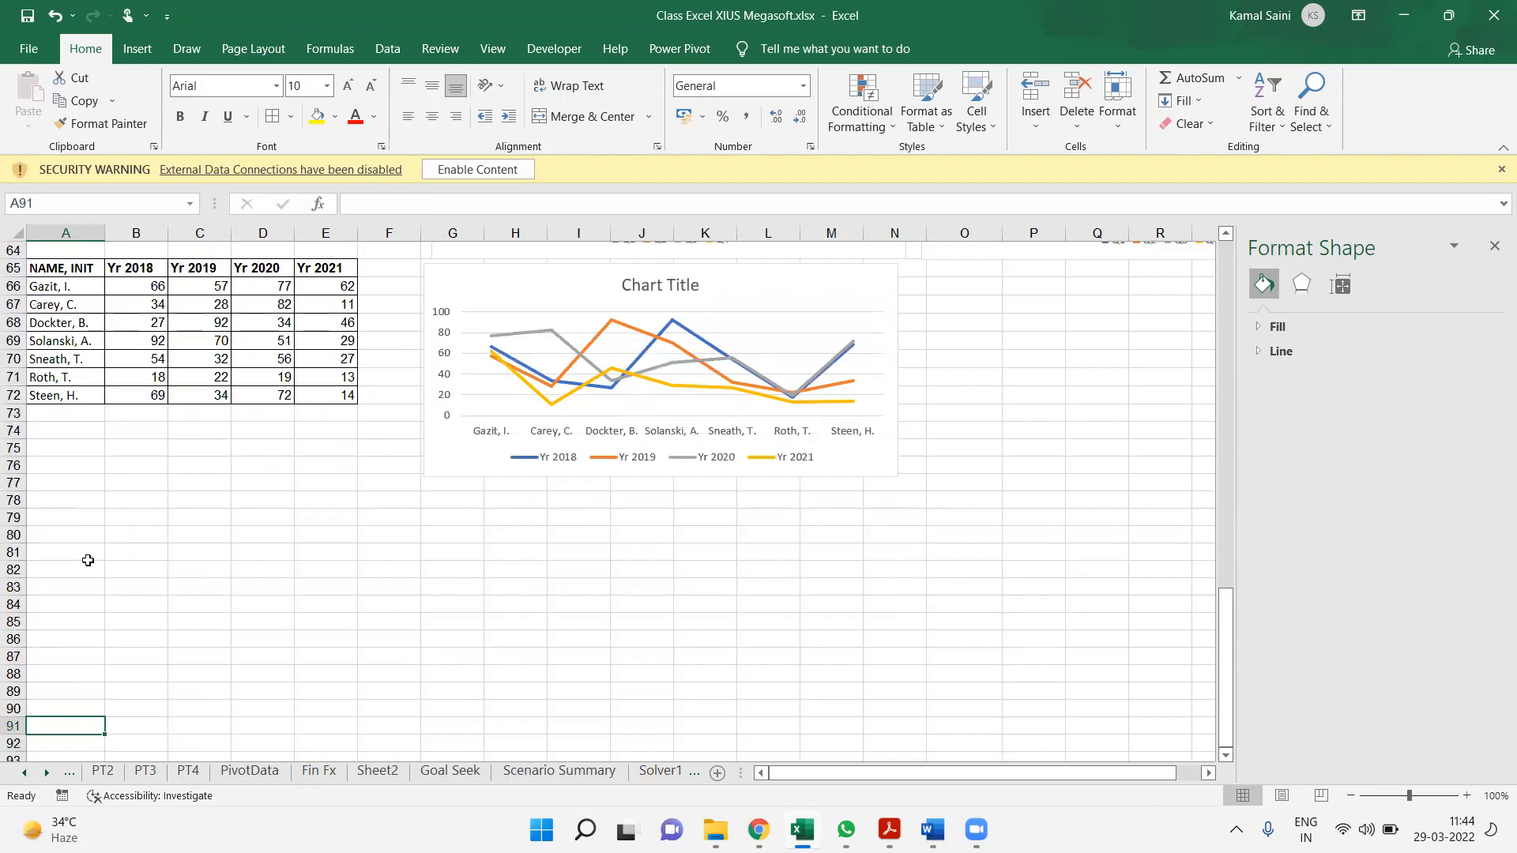
key("Up")
Enter the header Dept in A81, with HR in A82:A84 and Sales in A85:A87
key("Down")
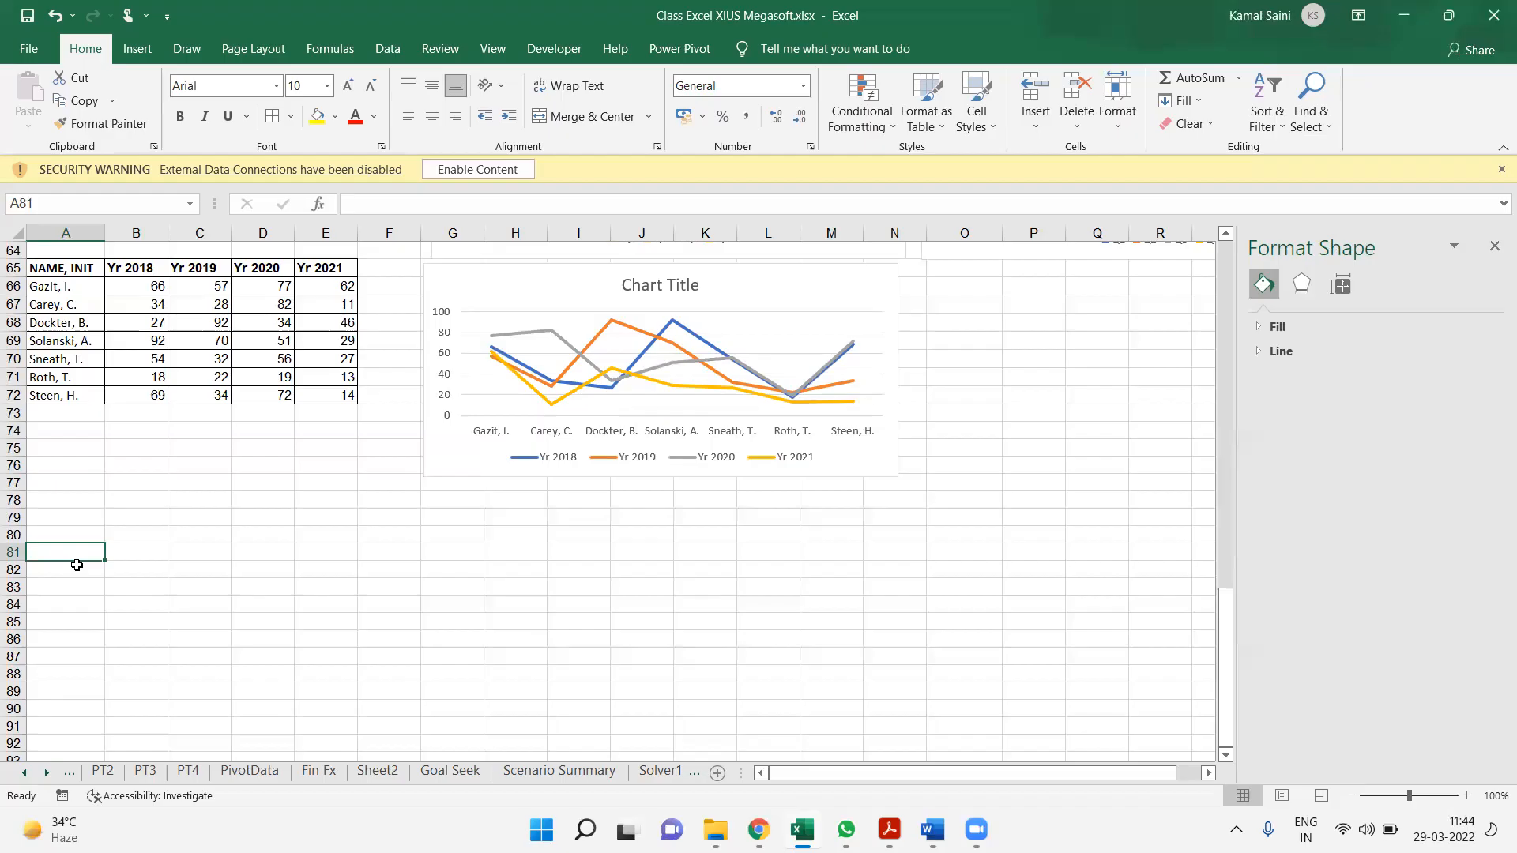
type("Dept")
key("Return")
type("HR")
key("Return")
type("HR")
key("Return")
type("HR")
key("Return")
type("Sales")
key("Return")
type("Sales")
key("Return")
type("Sales")
key("Return")
Complete the Dept column by entering Marketing in cells A88:A91
type("Marketing")
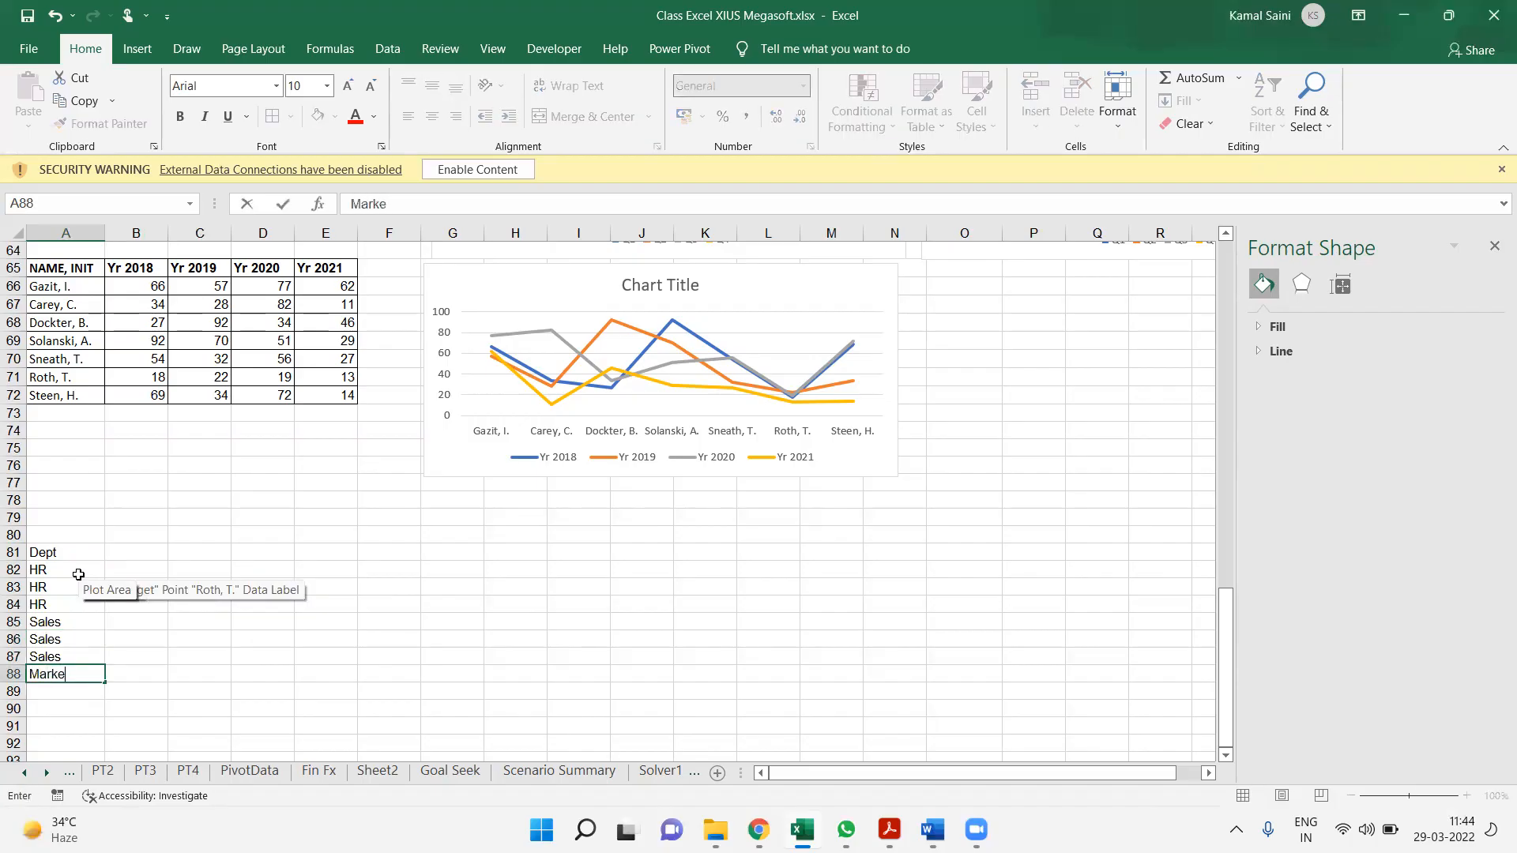
key("Return")
type("Marketing")
key("Return")
type("M")
key("Return")
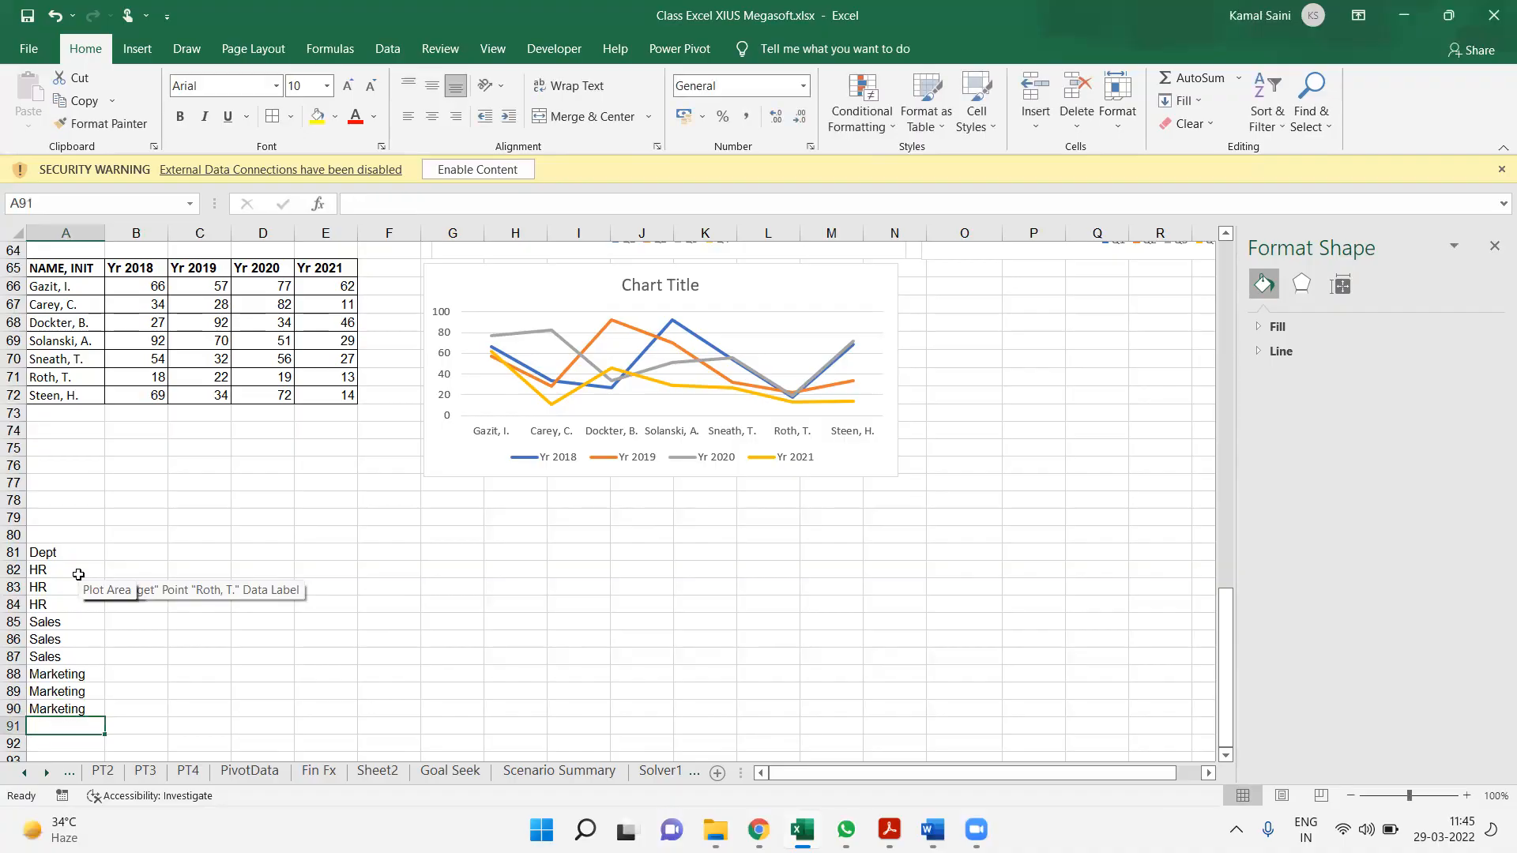
type("M")
key("Escape")
type("M")
key("ctrl+Up")
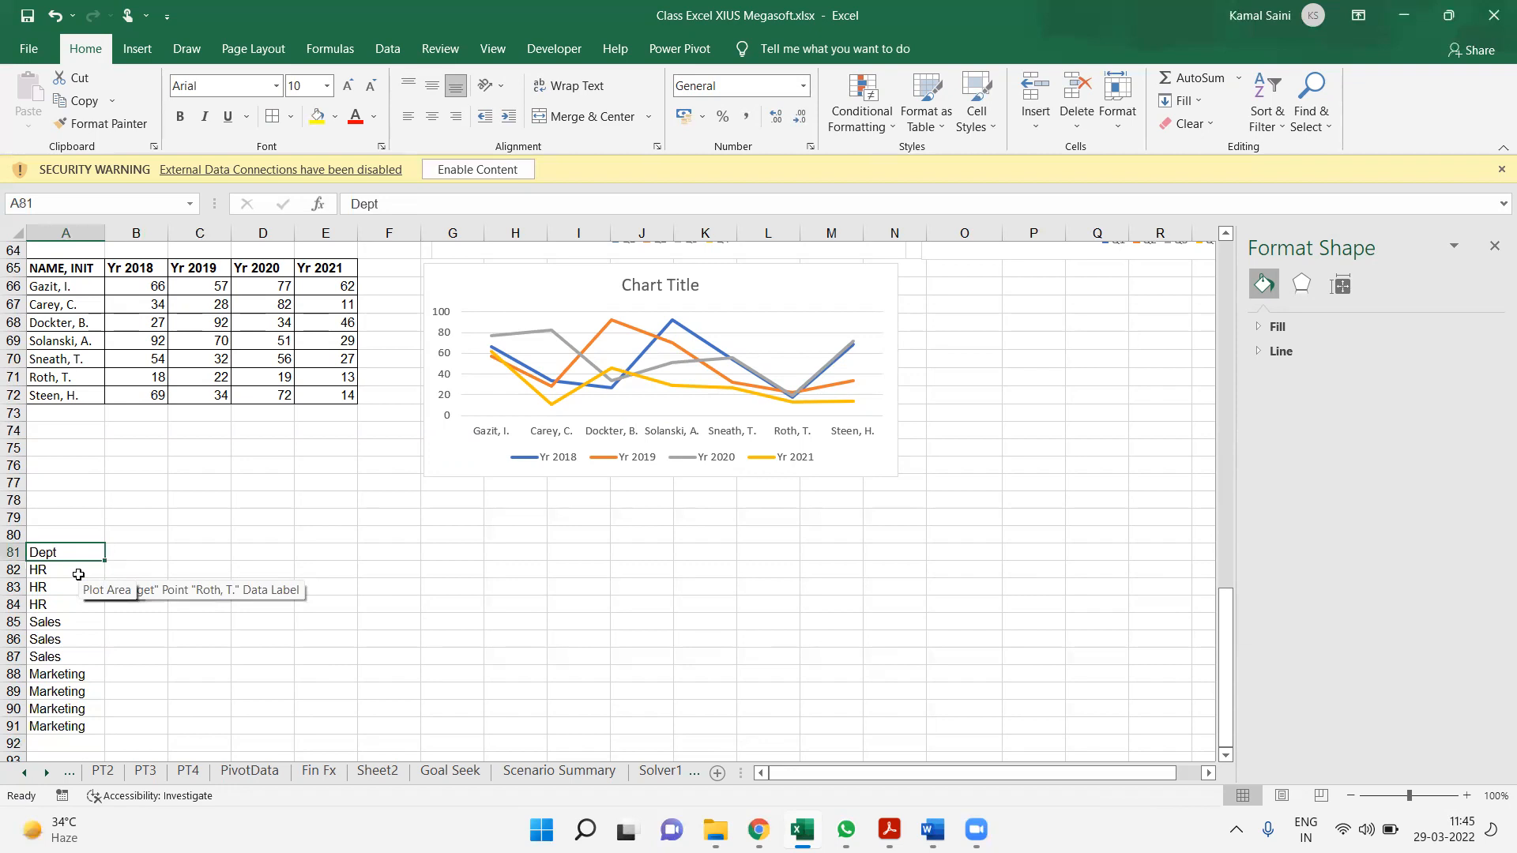
Add the header Person in B81 and copy the names from A66:A72 into the cells starting at B82
key("Right")
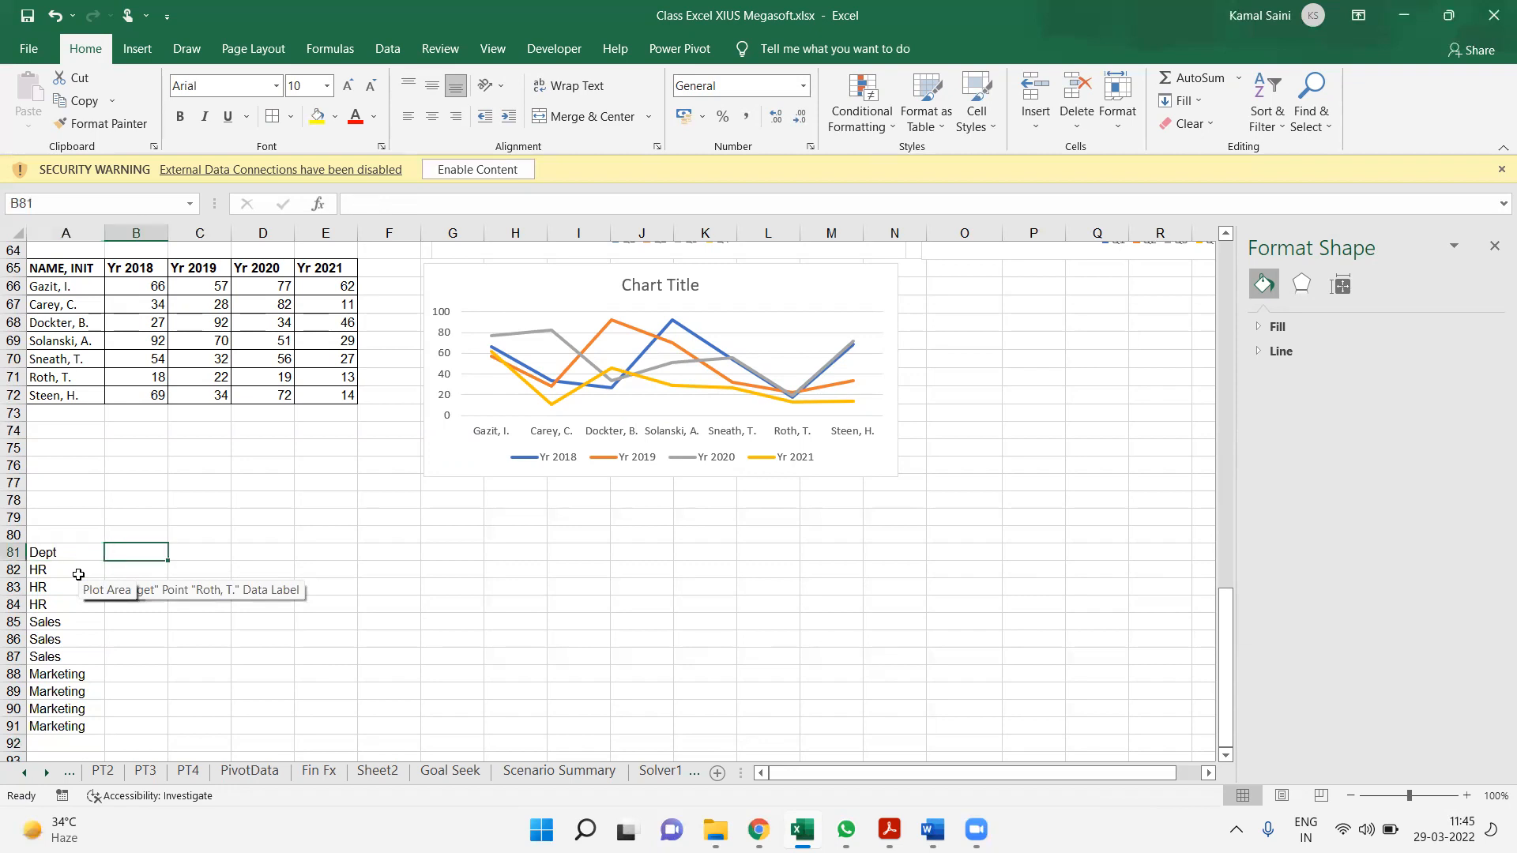
type("Person")
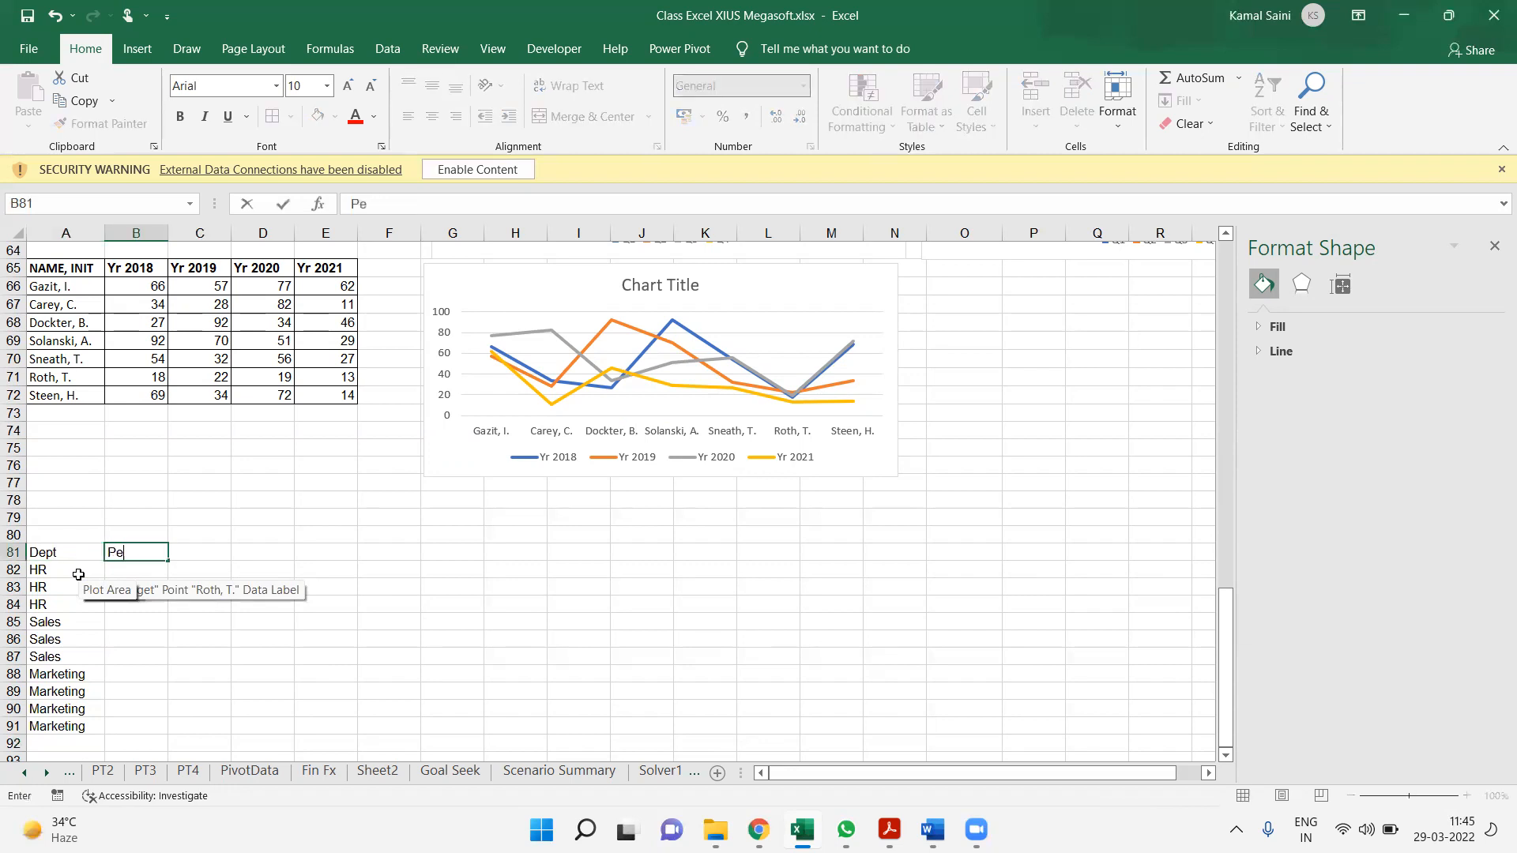
key("Return")
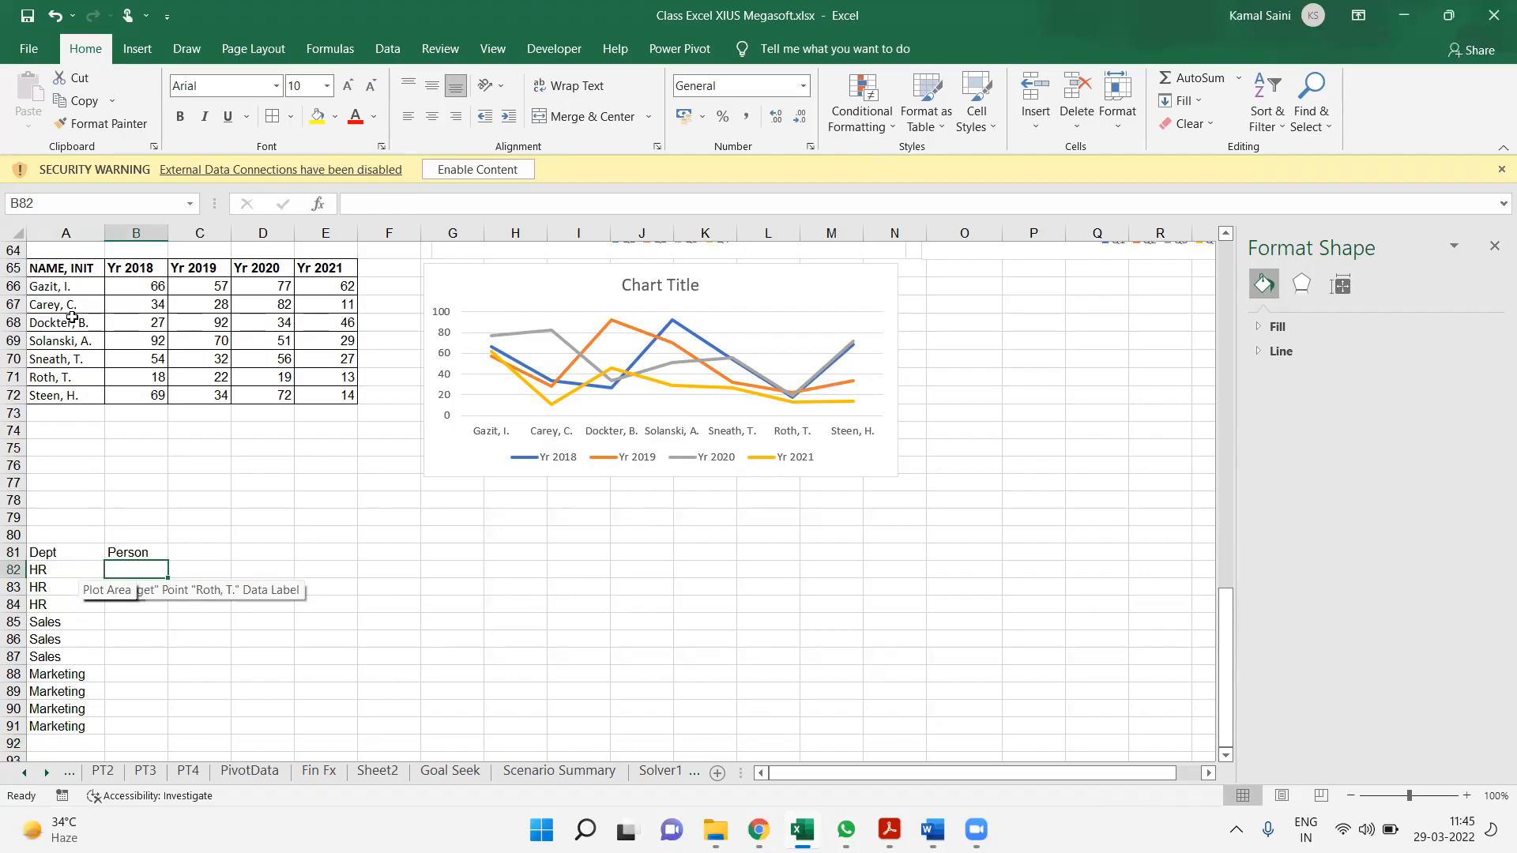
left_click_drag(90, 283, 87, 395)
key("ctrl+c")
left_click(135, 569)
key("ctrl+v")
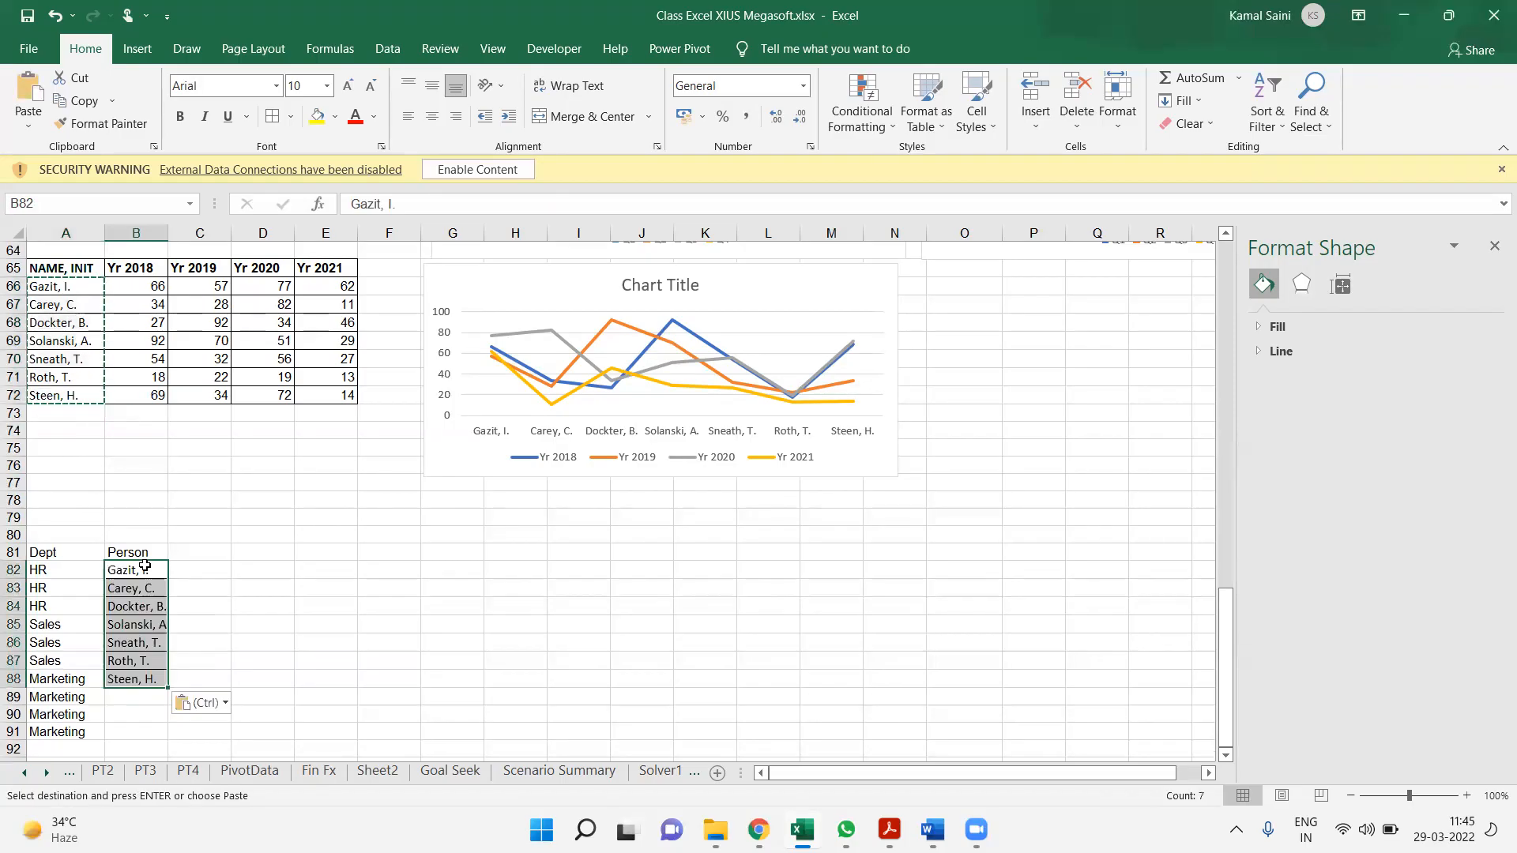
Fill the remaining Person cells B89:B91 with three more people's first names
left_click(133, 702)
type("Ramesh")
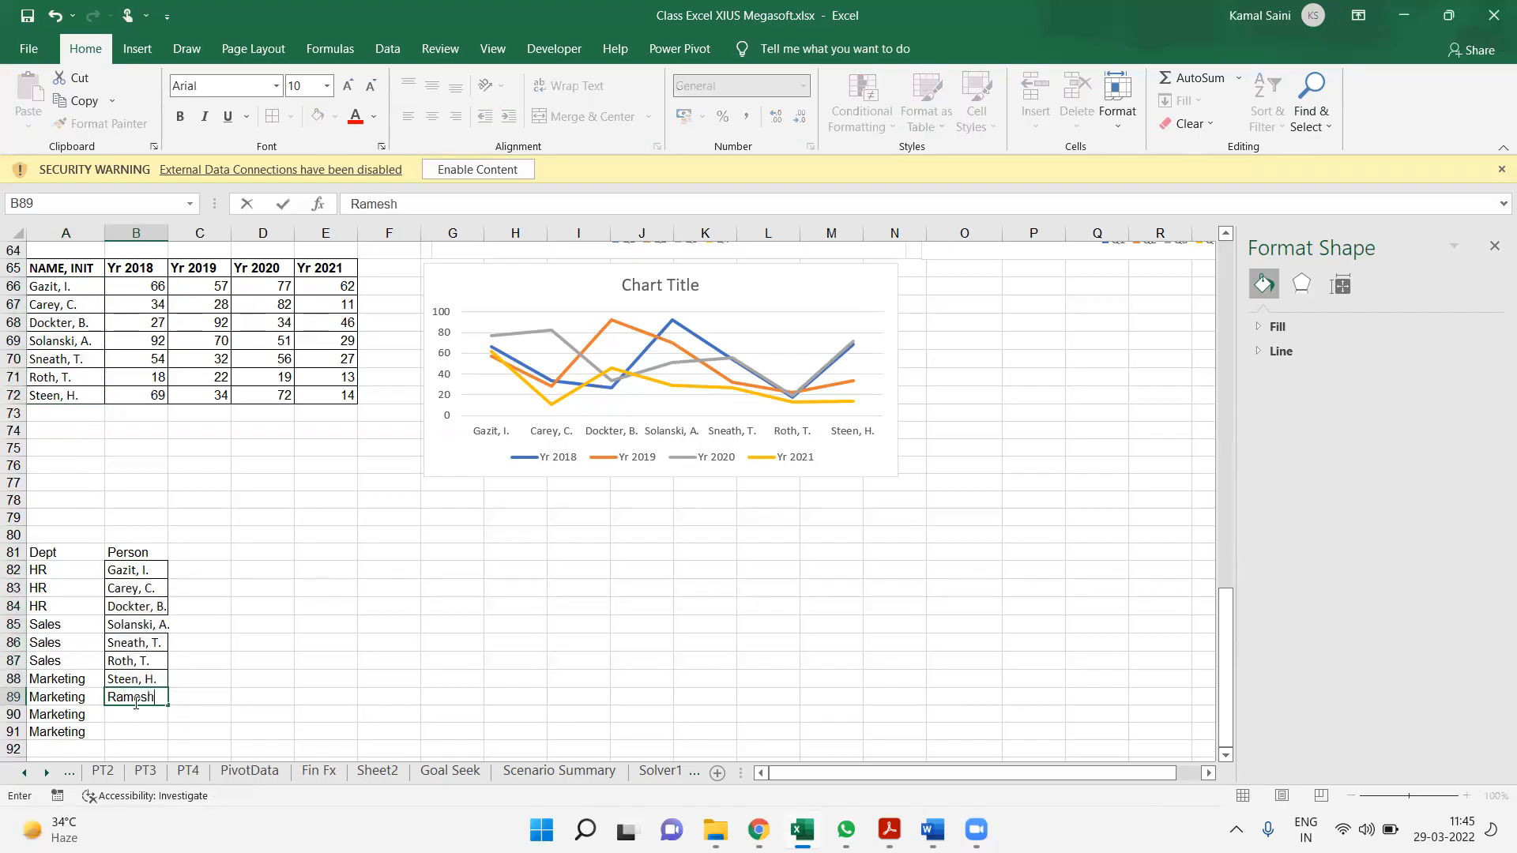
key("Return")
type("Varun")
key("Return")
type("ANil")
key("Return")
key("Up")
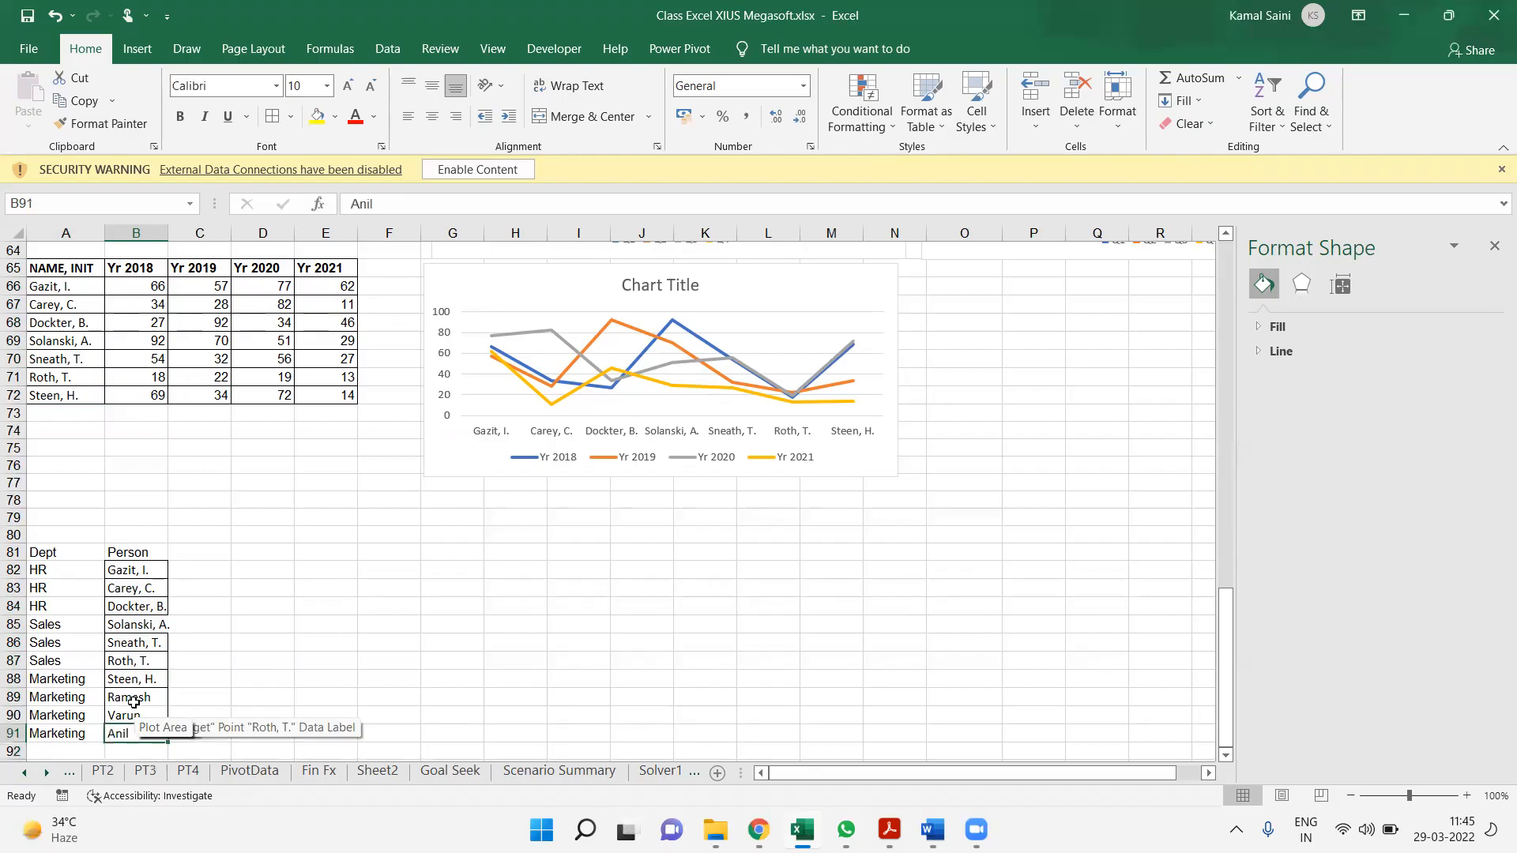
Apply all borders to the Dept and Person range A81:B91
key("ctrl+a")
key("alt+h")
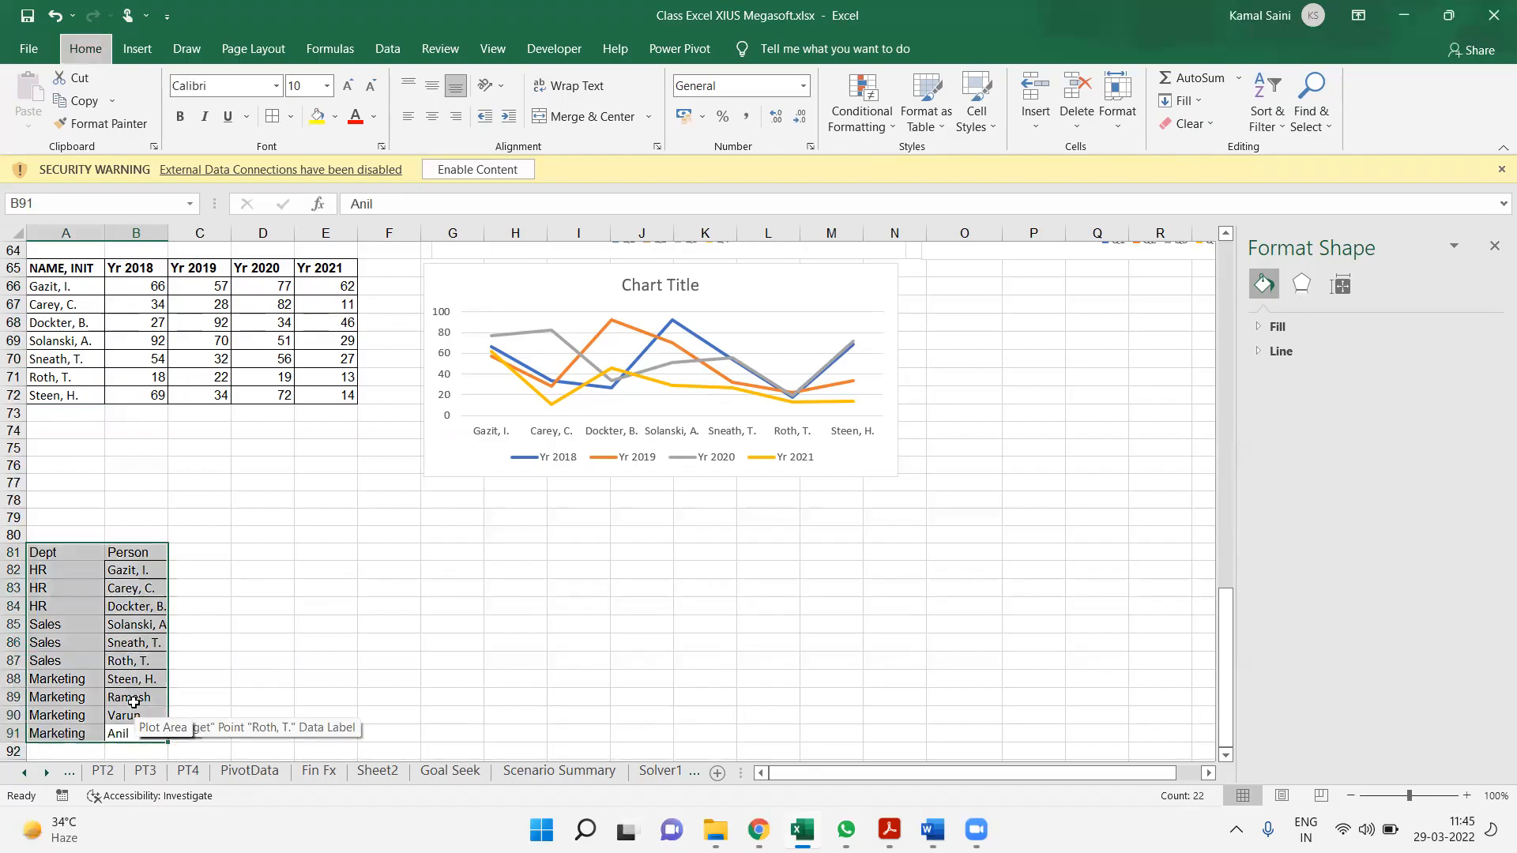
key("b")
key("a")
Add the header Salary in C81, beside the Person header
key("Right")
key("Right")
key("Left")
key("Left")
key("ctrl+Up")
key("Right")
type("Salary")
key("Return")
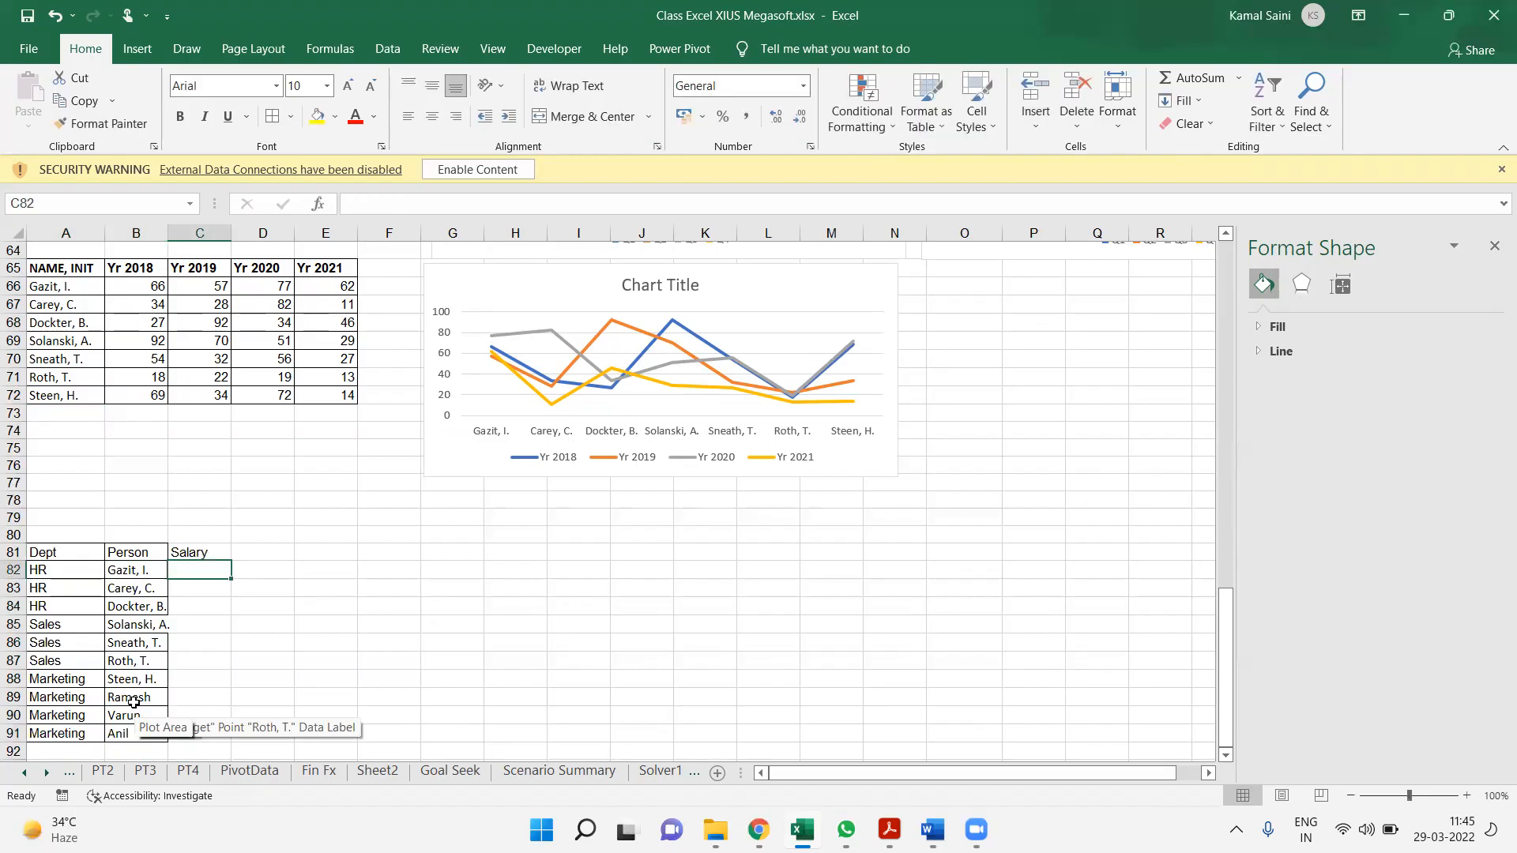
Enter the formula =RANDBETWEEN(10,89)*5000 in C82 to generate a random salary
type("=")
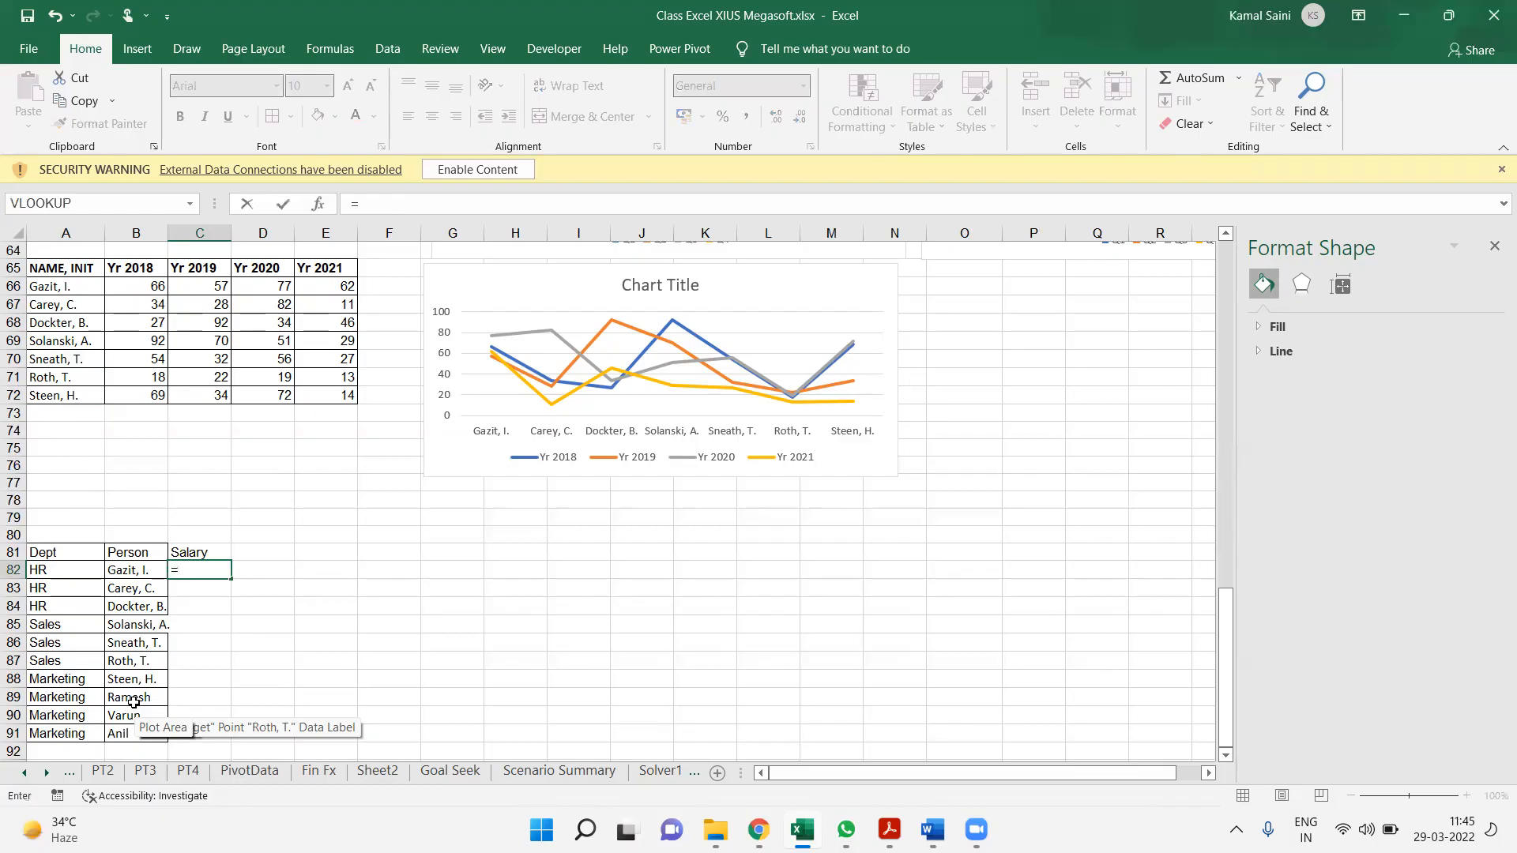
type("ran")
key("Down")
key("Tab")
type("10,89(")
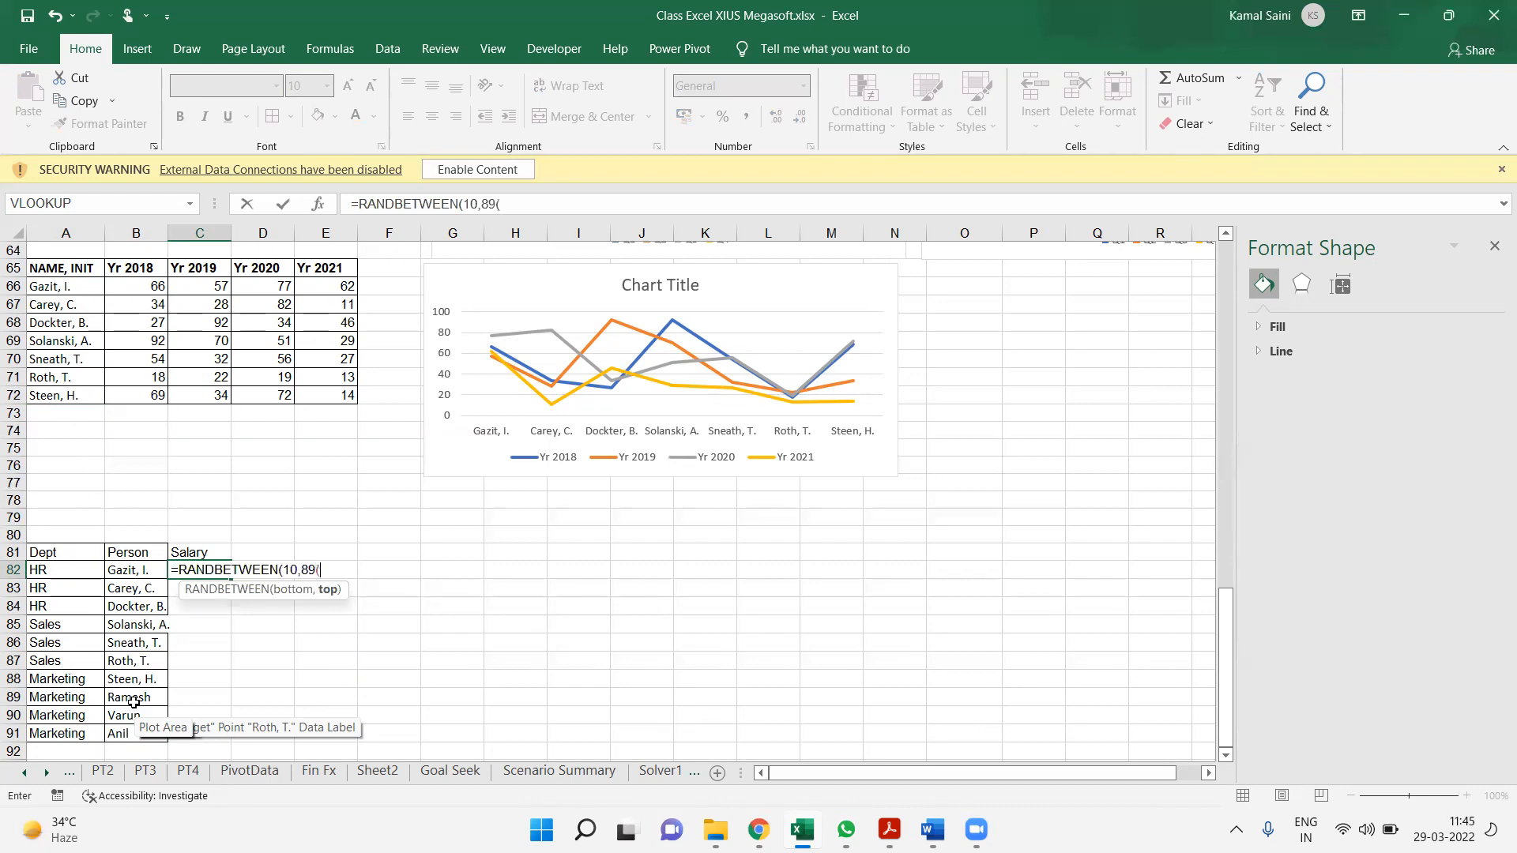
key("BackSpace")
type(")*")
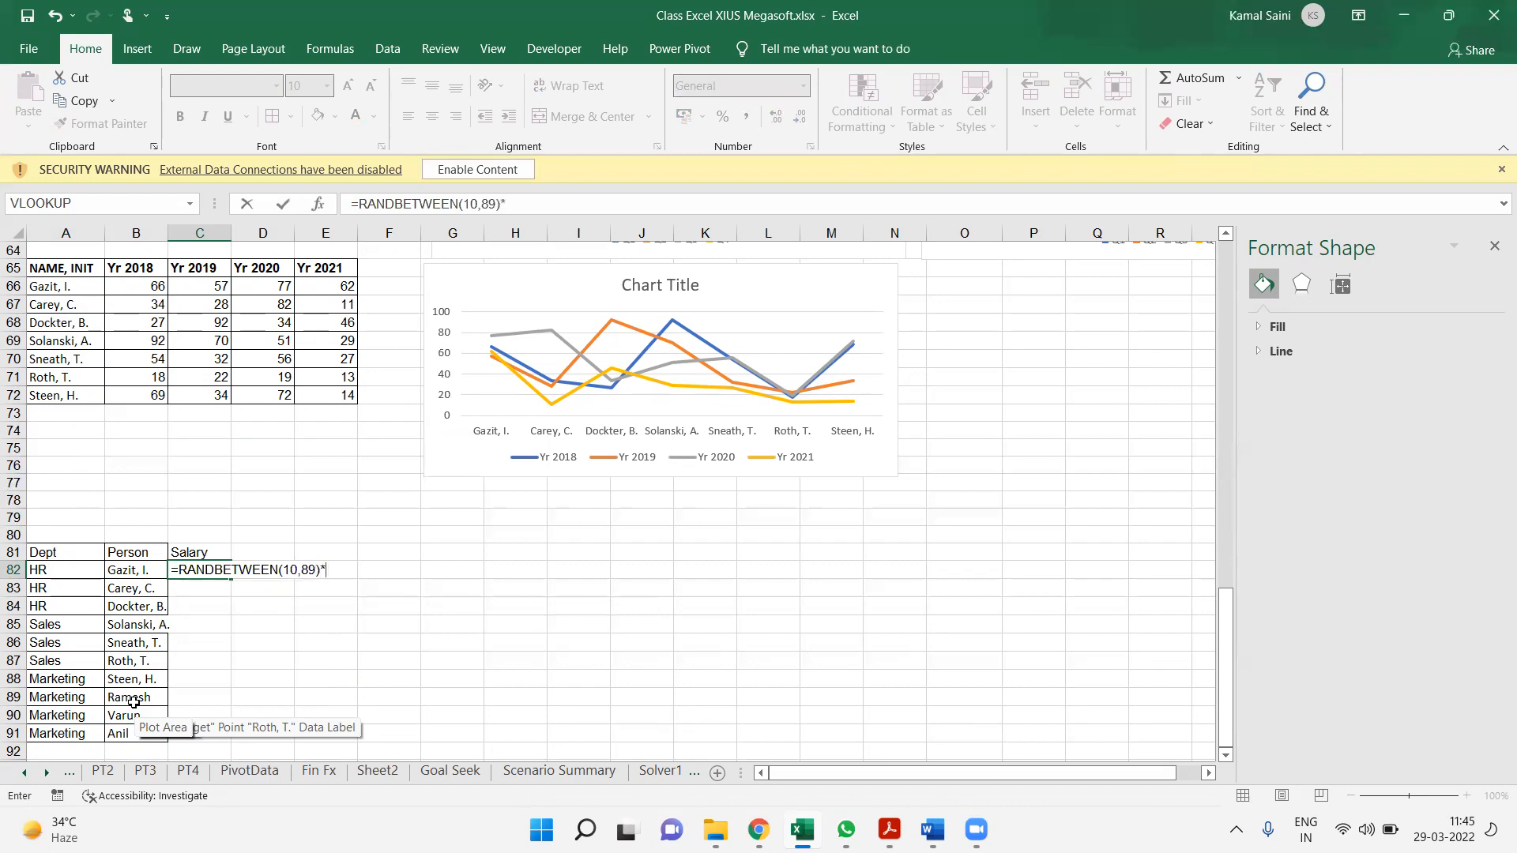
type("5000")
key("ctrl+Return")
Fill the random salary formula from C82 down to C91
key("Left")
key("ctrl+Down")
key("Right")
key("ctrl+shift+Up")
key("ctrl+d")
Replace the salary formulas in C82:C91 with their values using Paste Special
key("ctrl+c")
key("ctrl+alt+v")
key("Down")
key("Down")
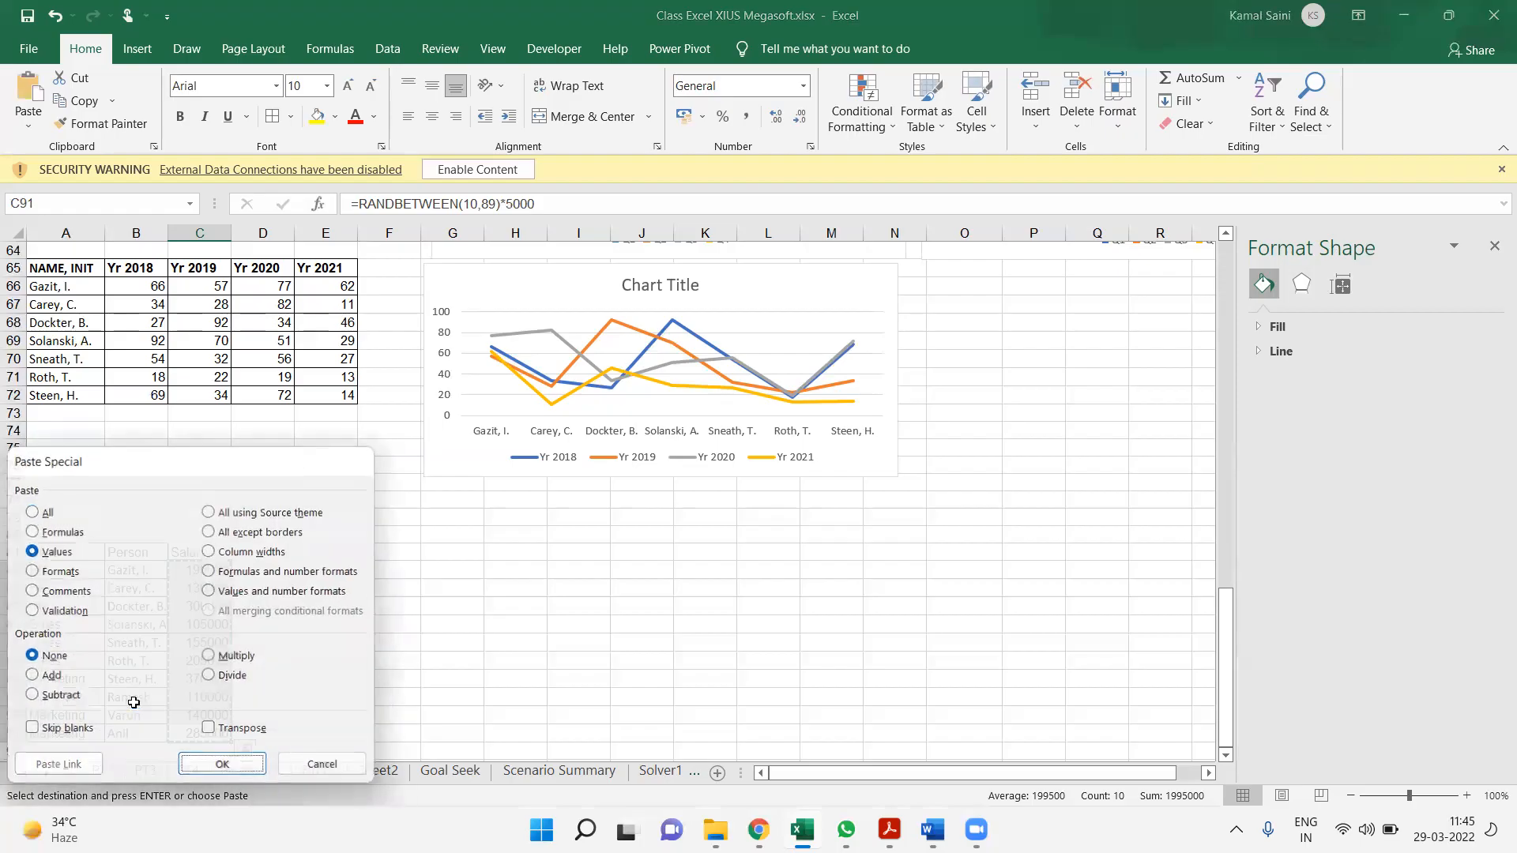
key("Return")
Apply all borders to the header row A81:C81 of the department table
left_click(134, 702)
key("ctrl+Up")
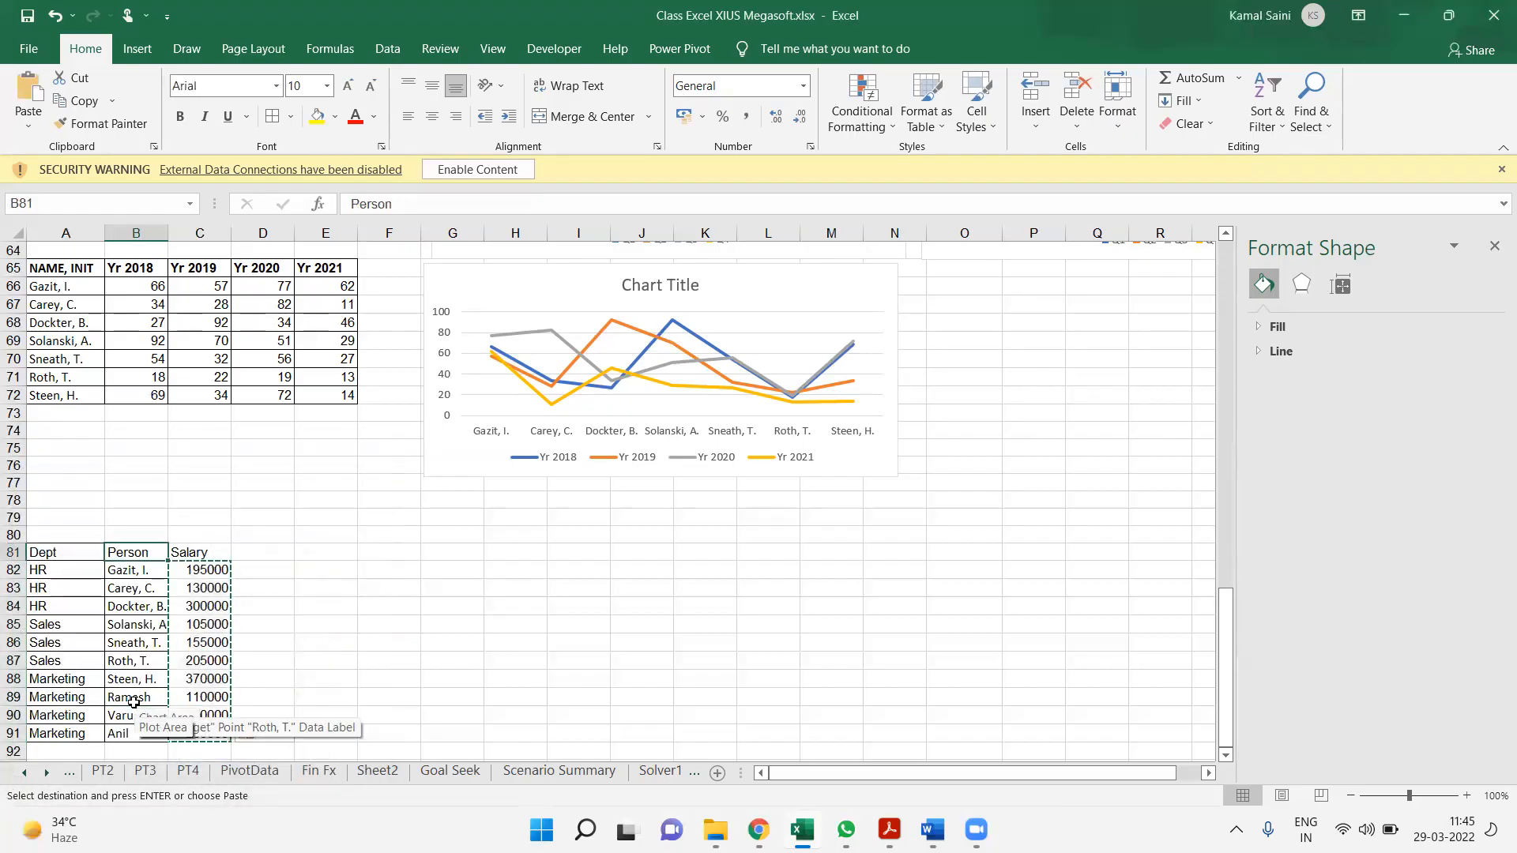
key("Left")
key("shift+Right")
key("shift+Right")
key("alt+h")
key("b")
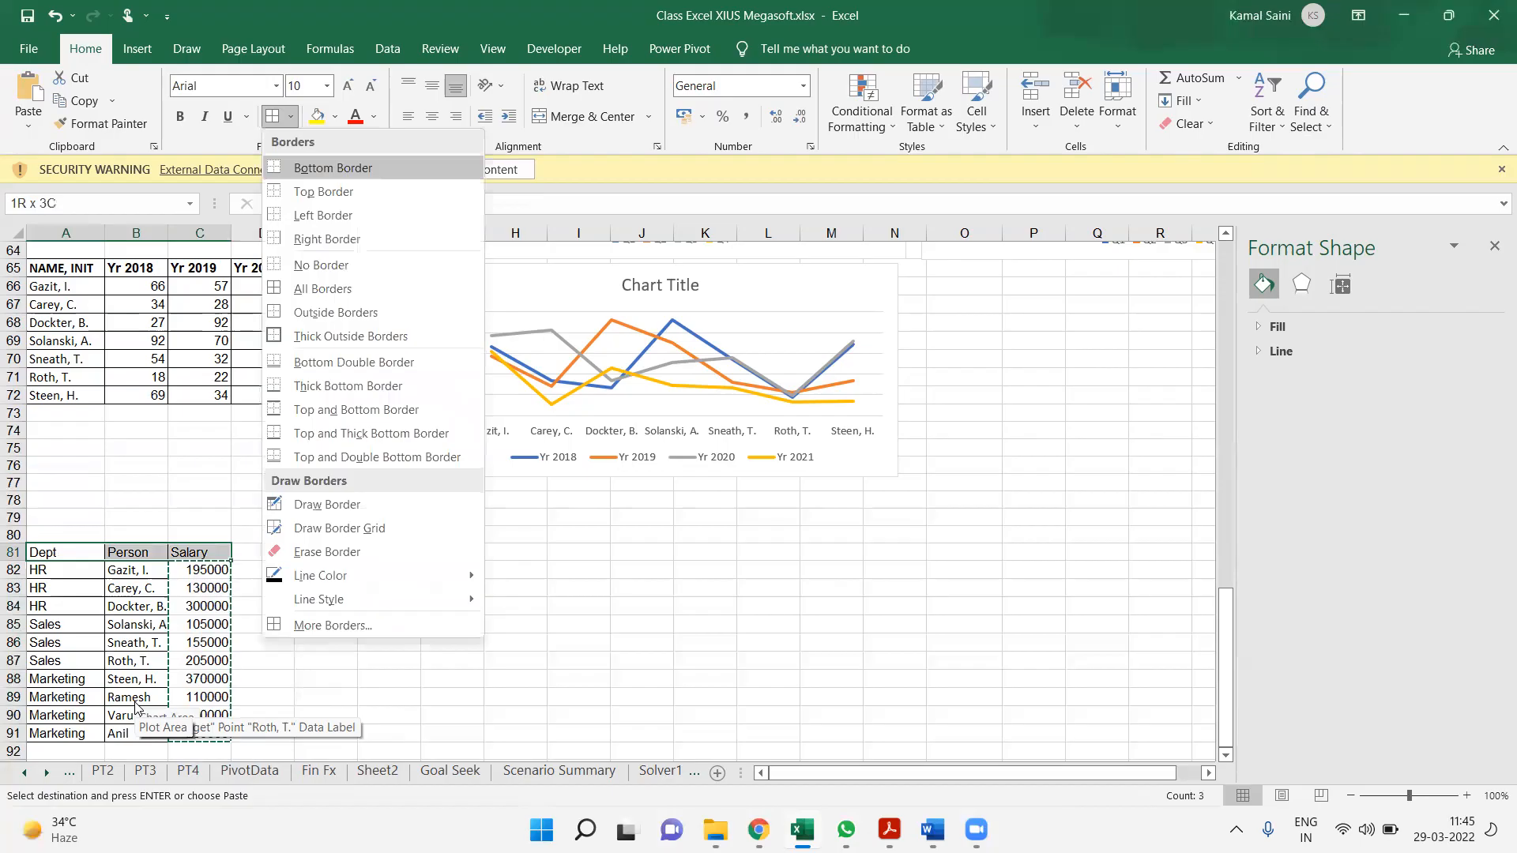
key("a")
Examine the extent of the Dept, Person and Salary table in A81:C91
key("Right")
key("Left")
key("ctrl+shift+Right")
key("ctrl+shift+Down")
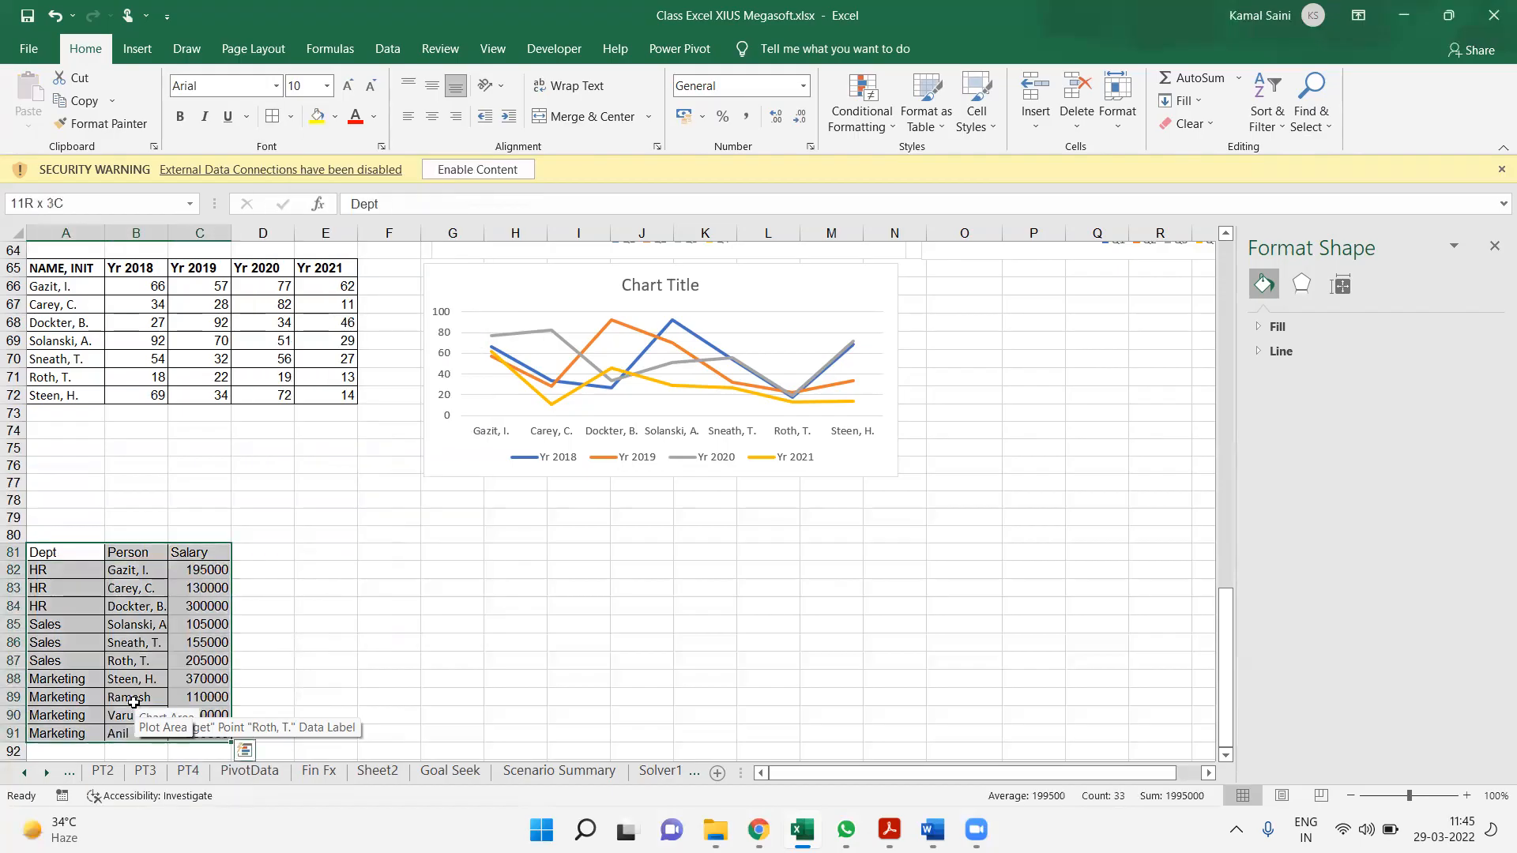
key("Down")
key("Right")
key("Down")
key("Right")
key("Left")
key("ctrl+a")
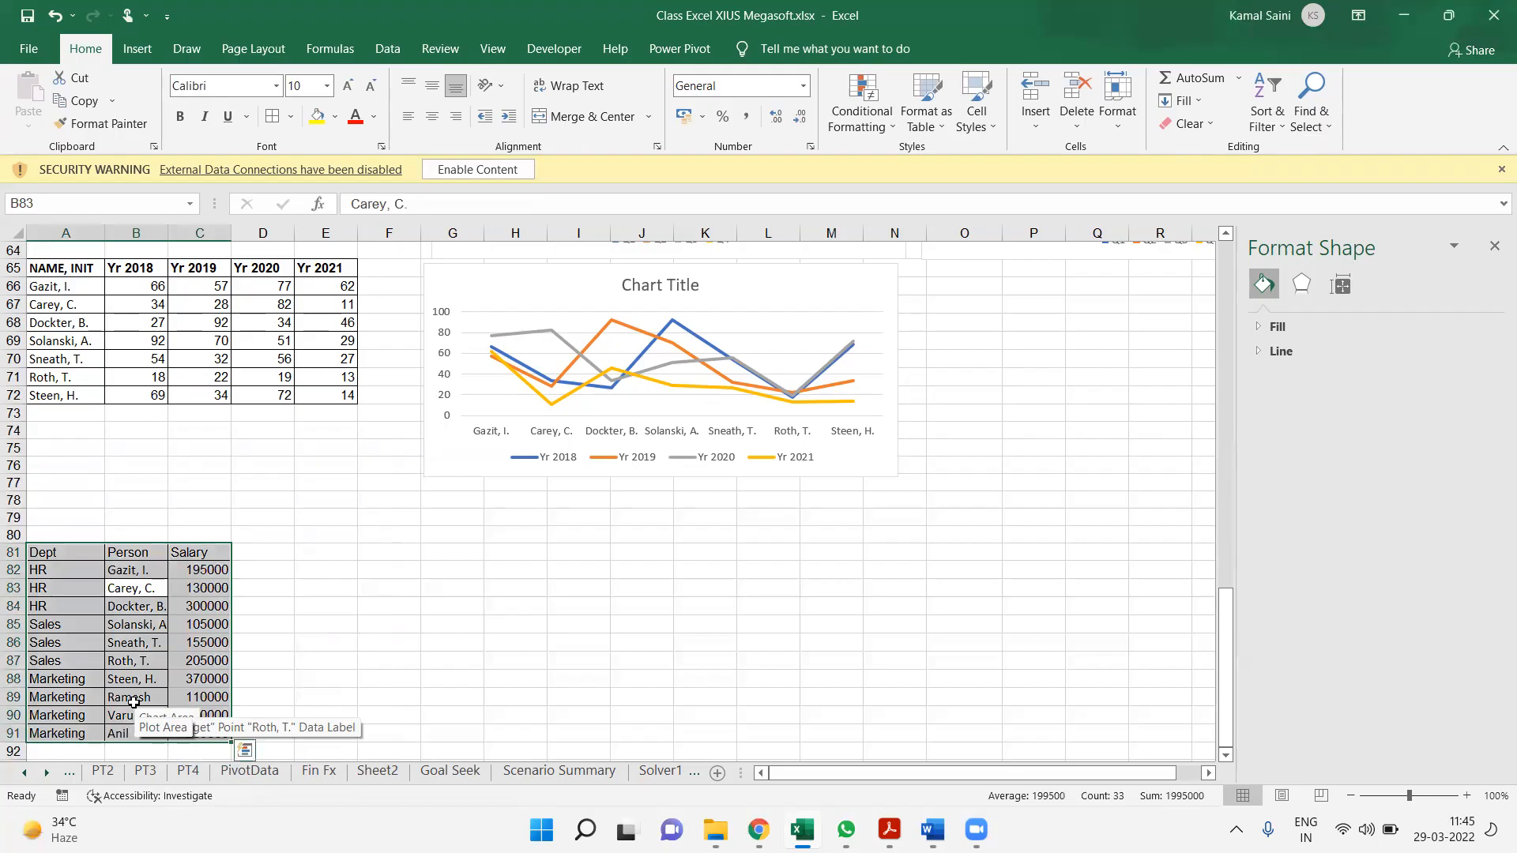
left_click(356, 721)
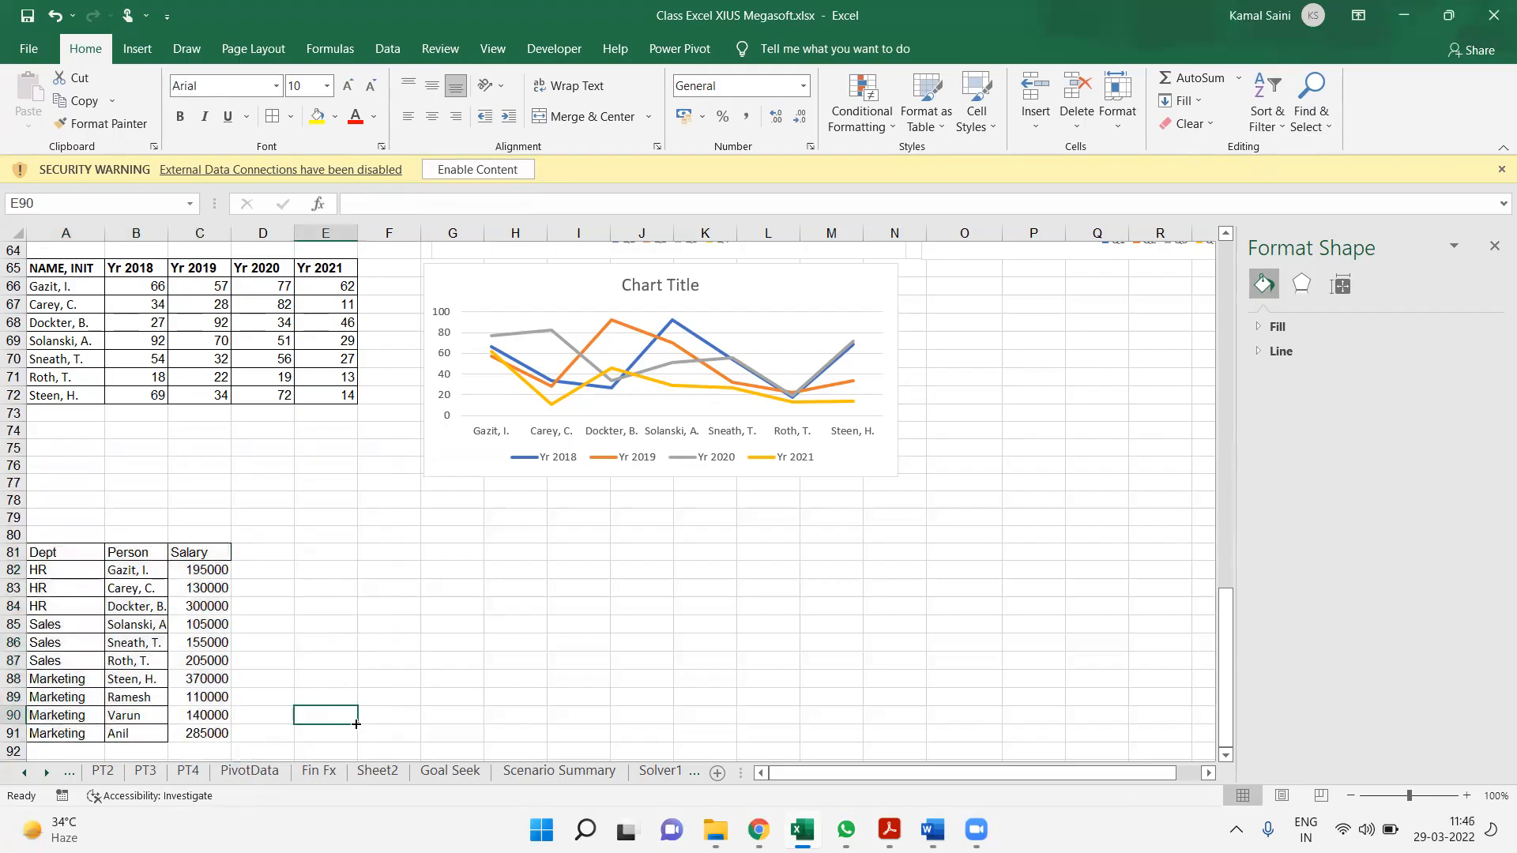
Widen column B slightly so the longest names in the Person column fit
left_click(197, 698)
key("ctrl+a")
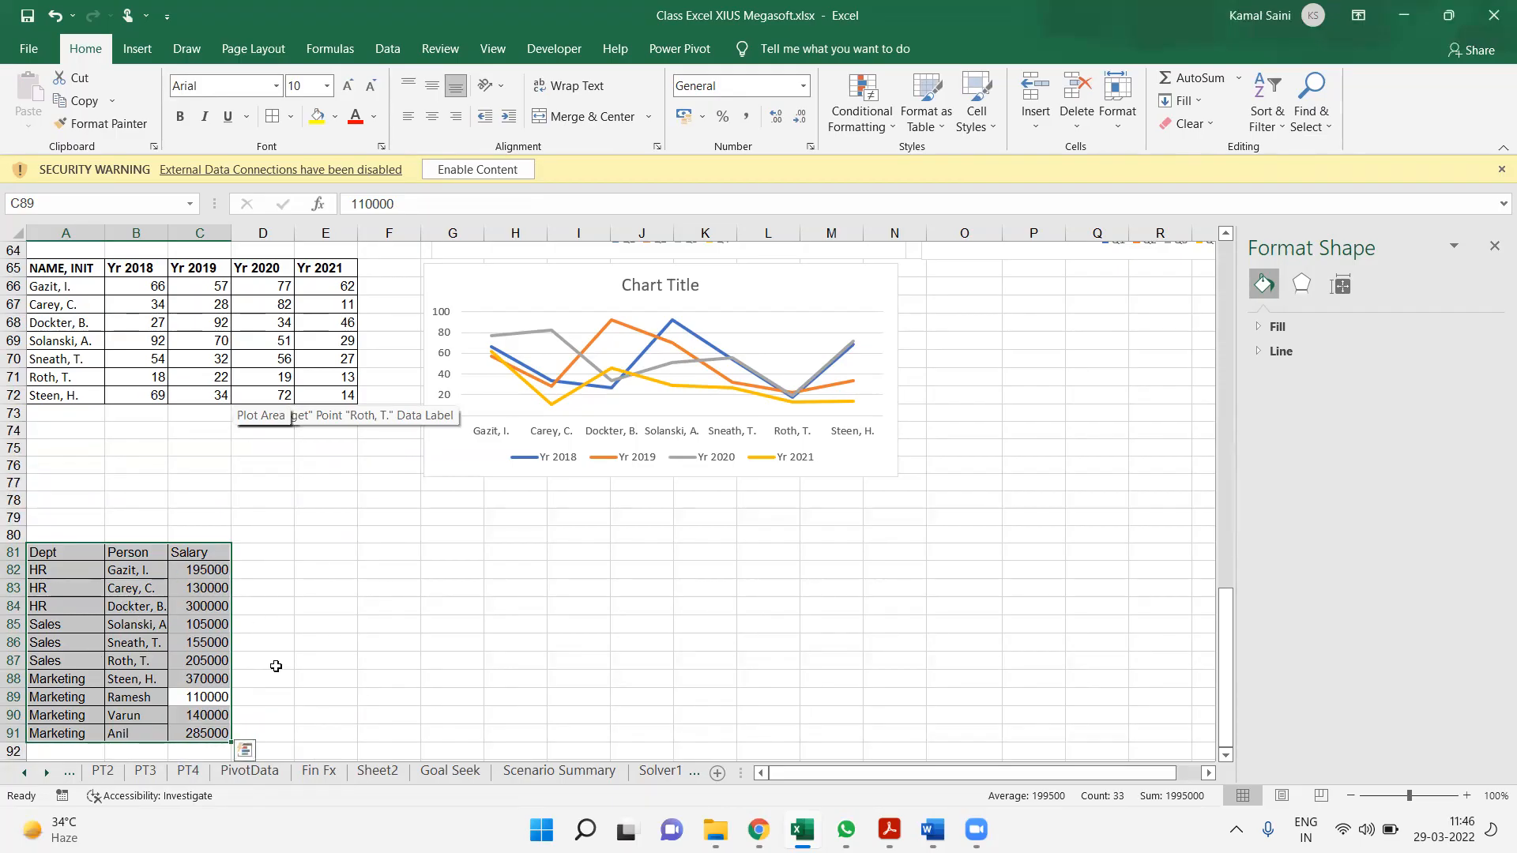
left_click_drag(167, 232, 174, 232)
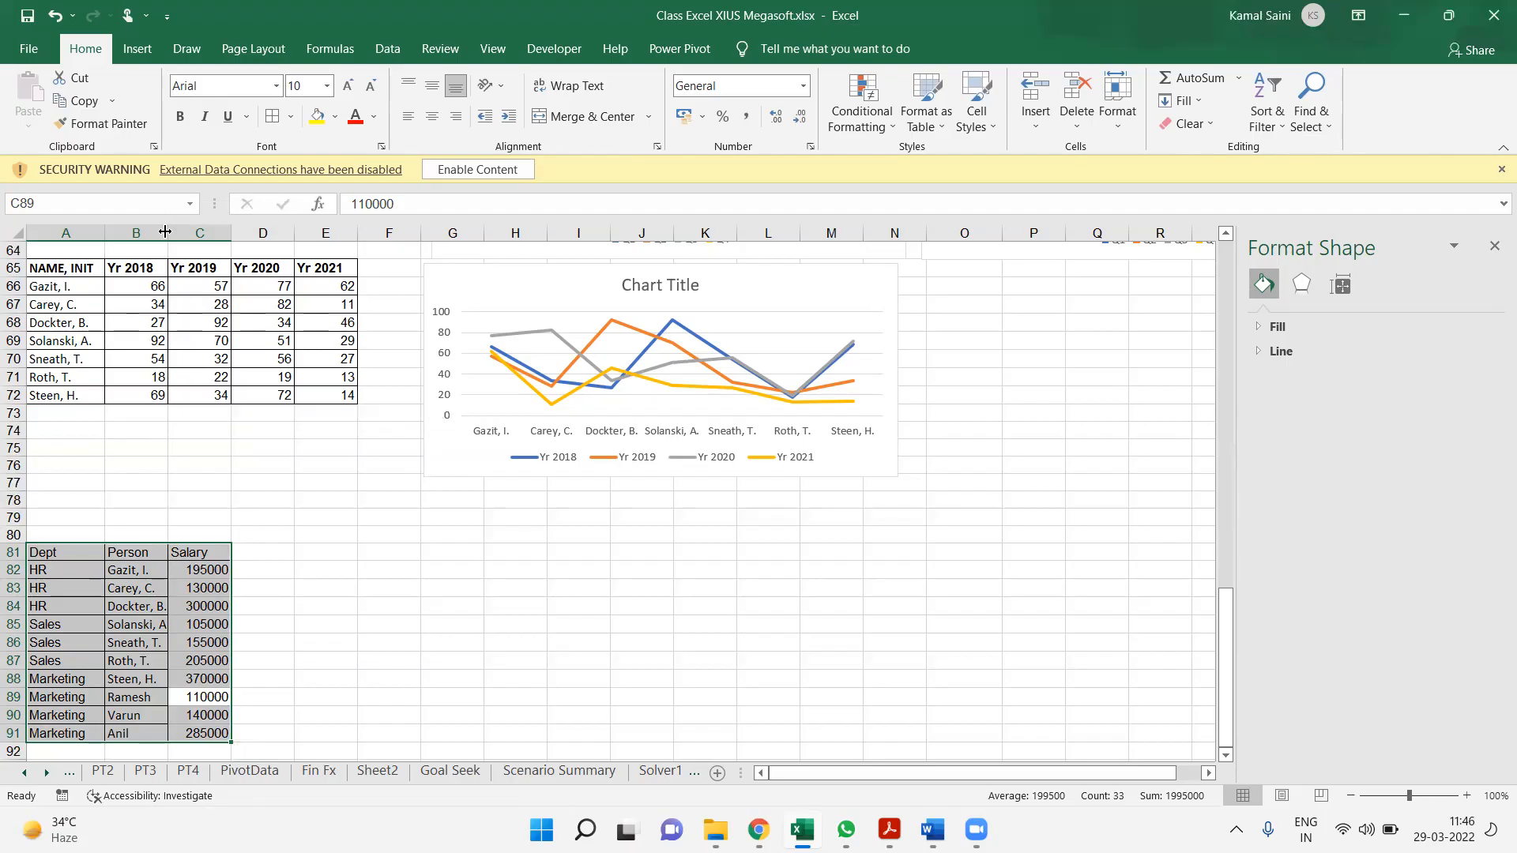
Insert a Treemap chart from the recommended charts for the Dept, Person and Salary table A81:C91
left_click(220, 584)
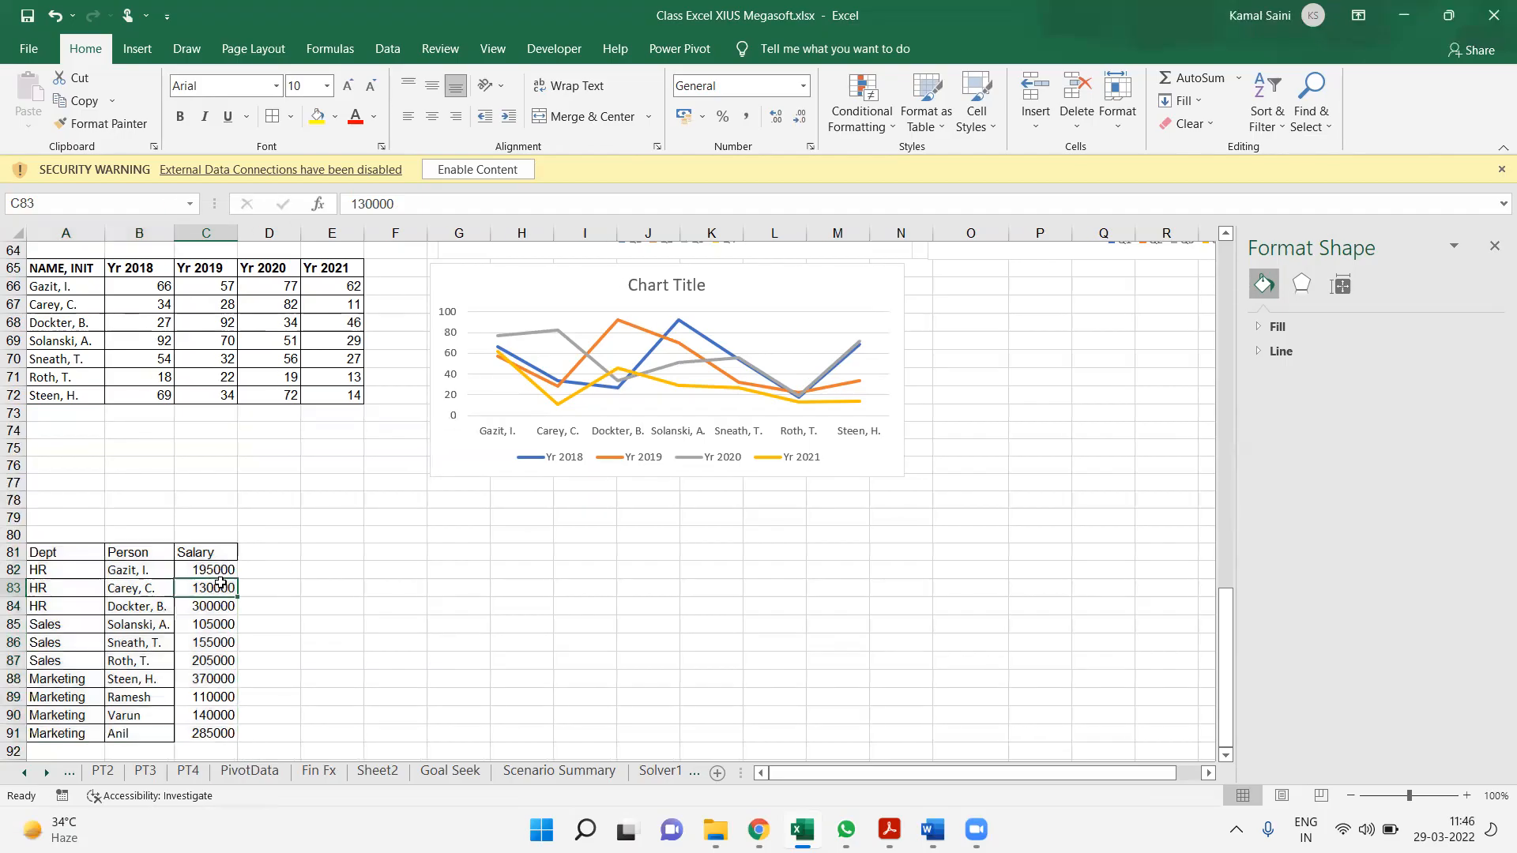
key("ctrl+a")
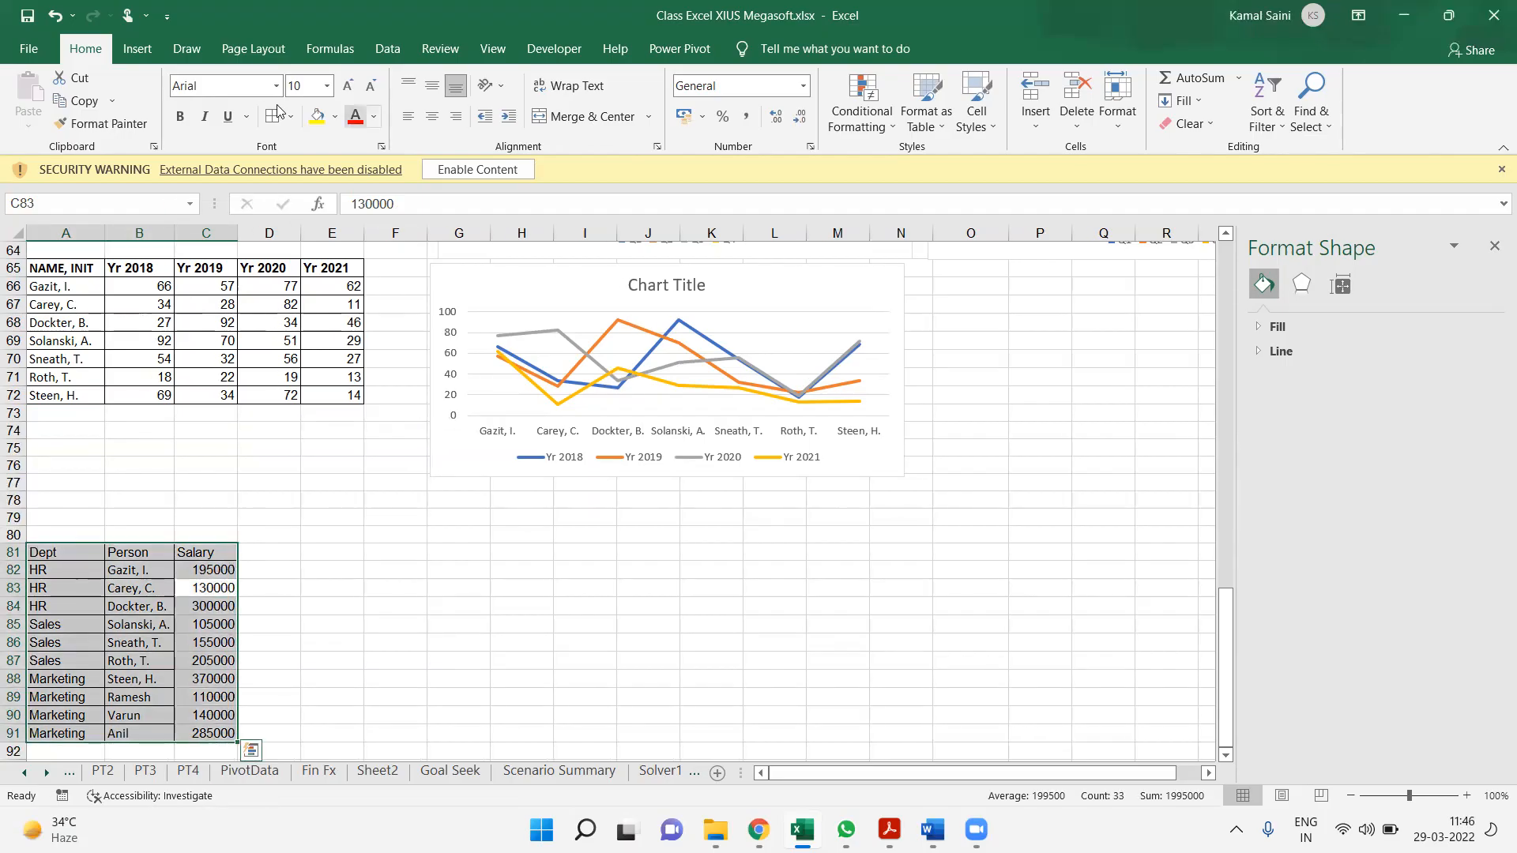
left_click(136, 49)
left_click(660, 95)
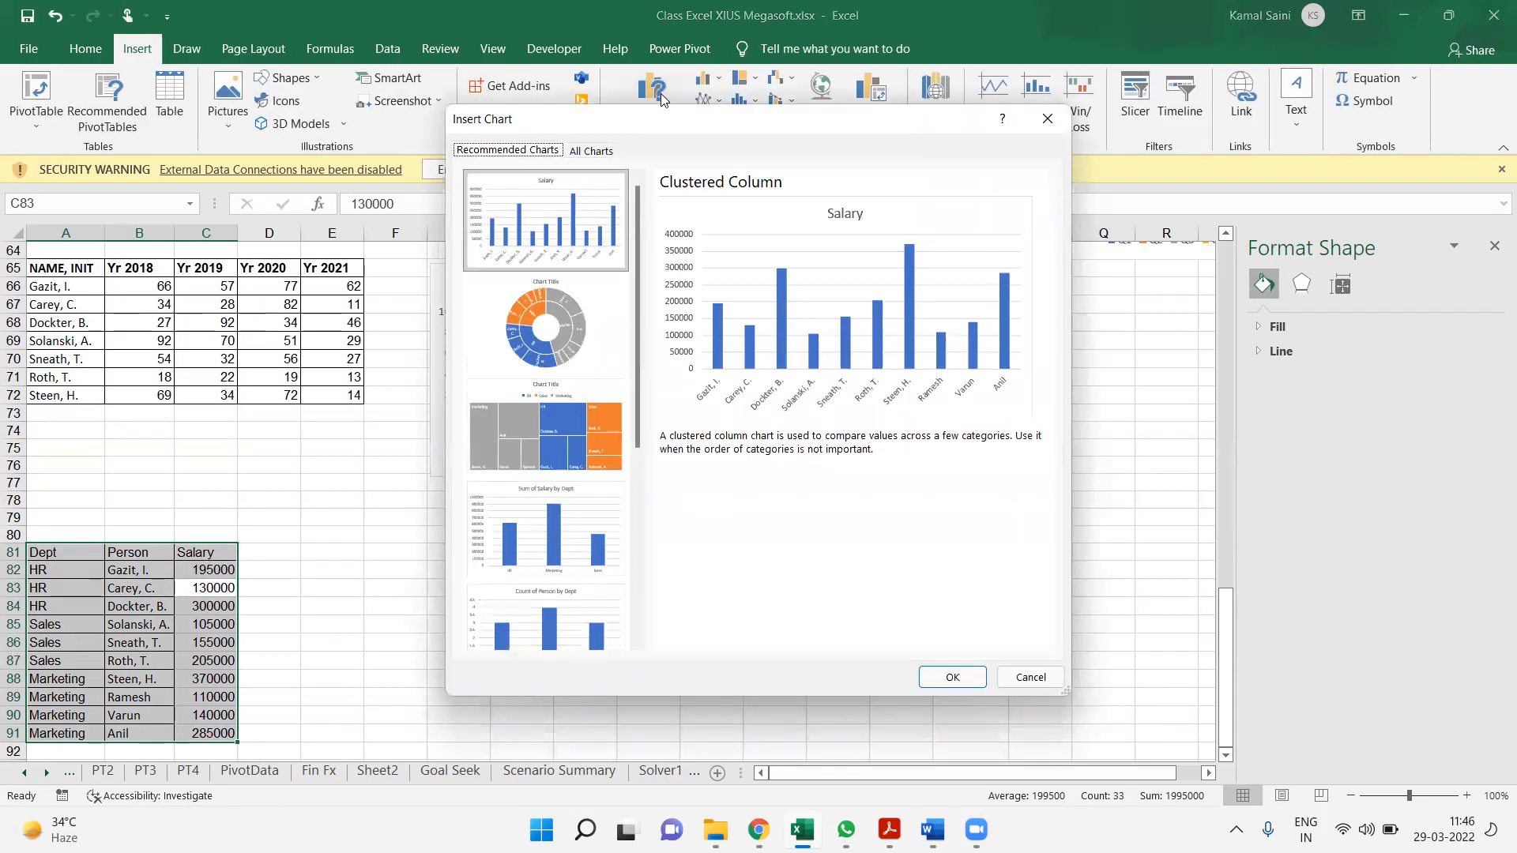
left_click(586, 328)
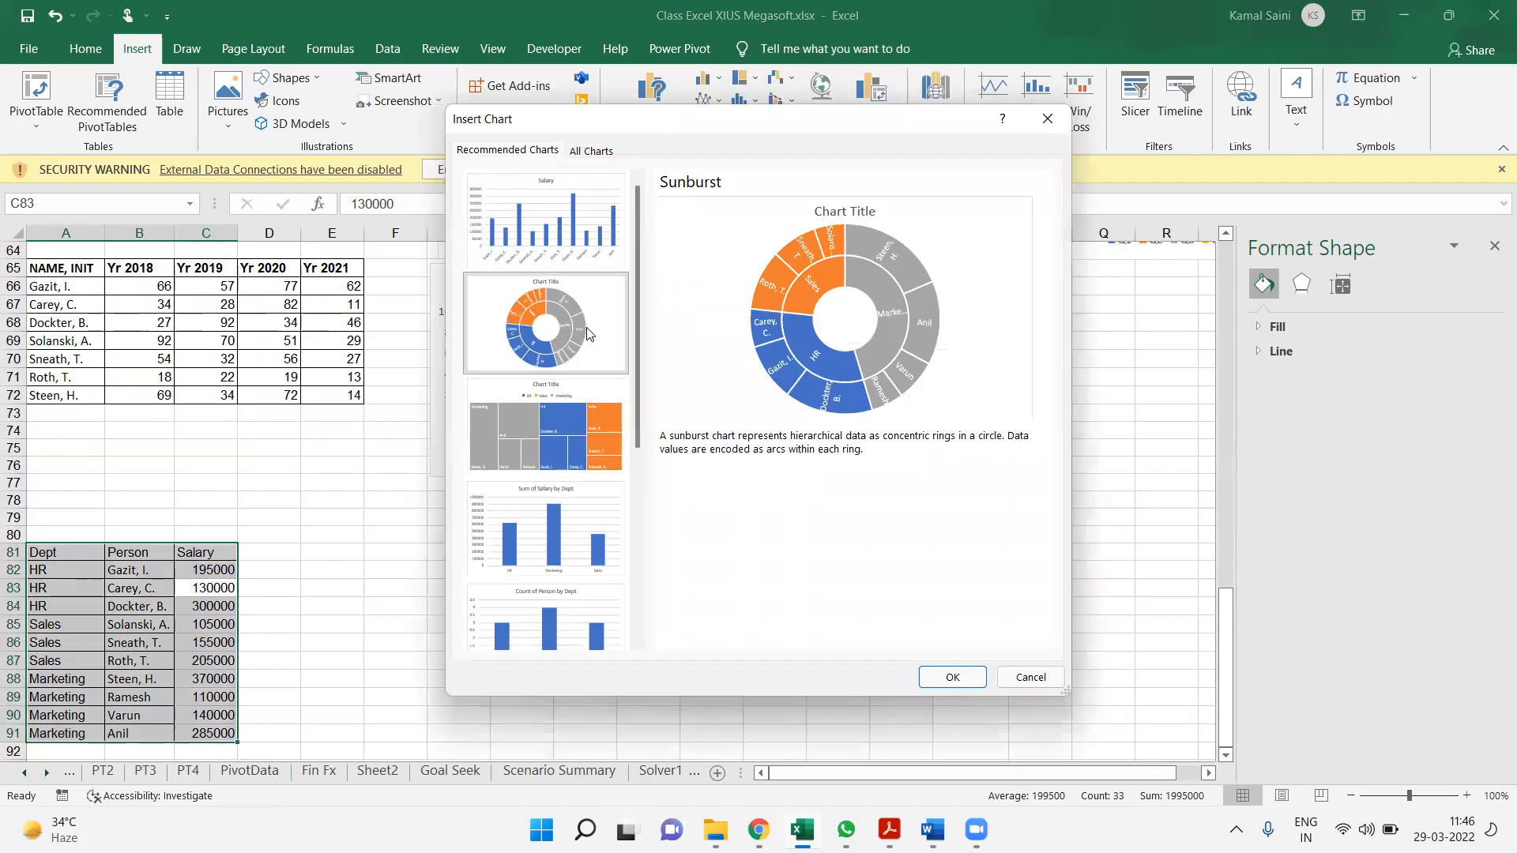
left_click(599, 435)
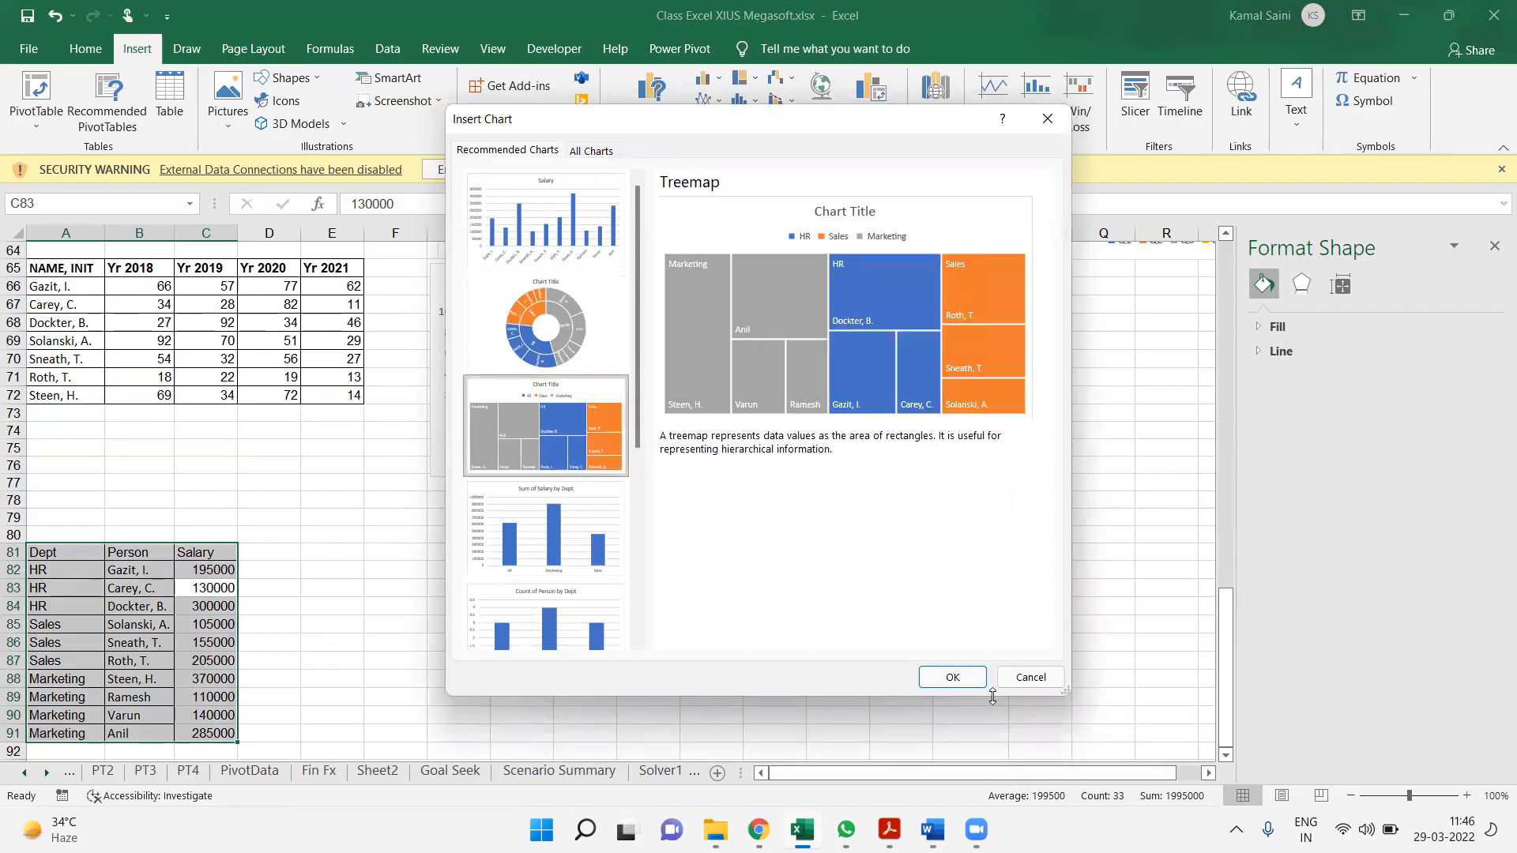
left_click(953, 678)
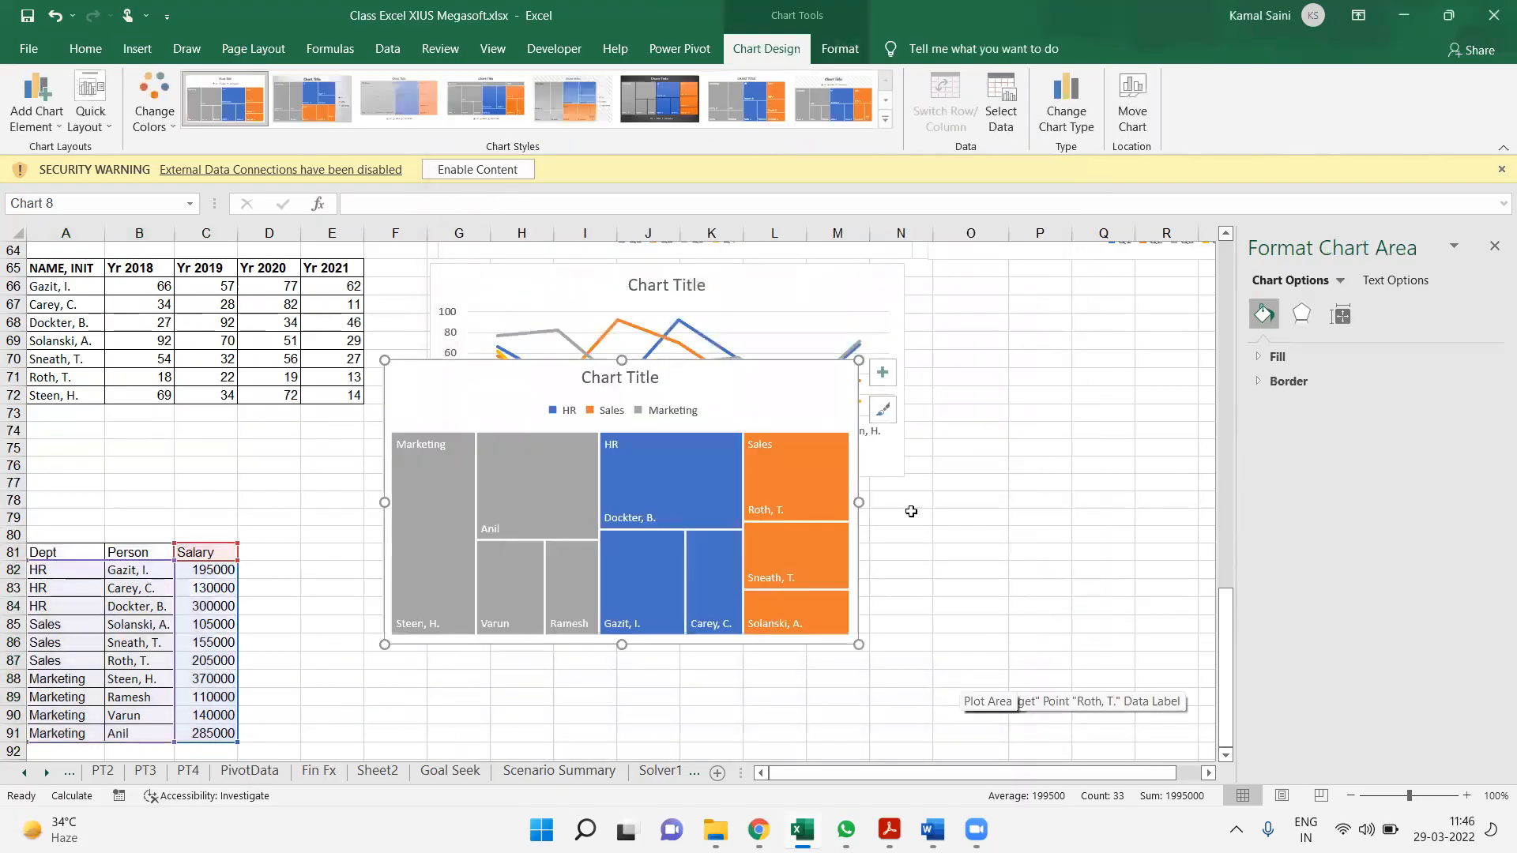
Move the treemap chart down beside the salary table, just below the line chart's legend
left_click_drag(858, 412, 843, 458)
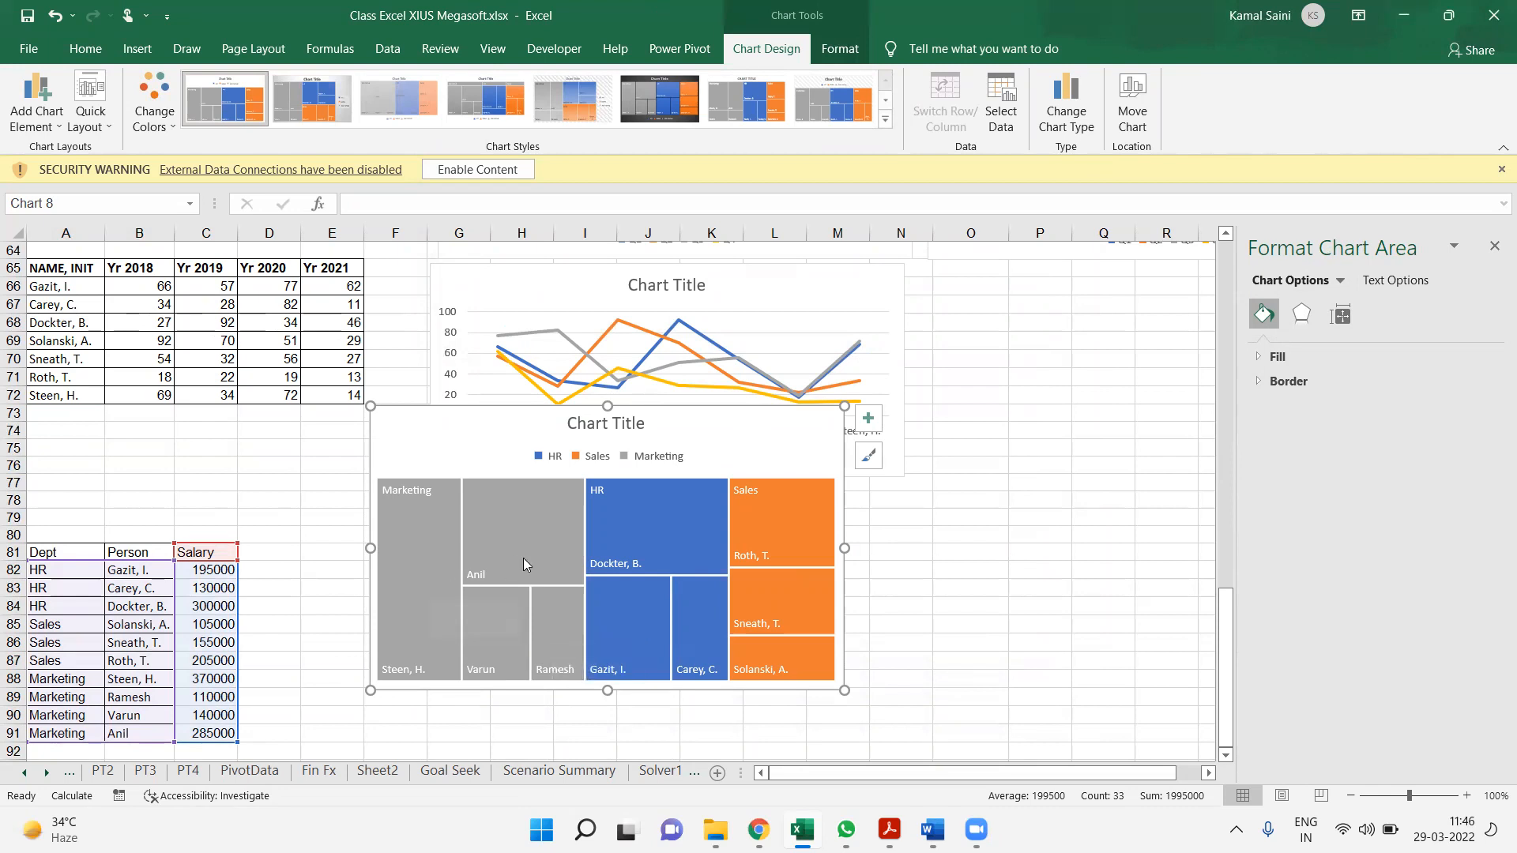
mouse_move(524, 557)
mouse_move(661, 541)
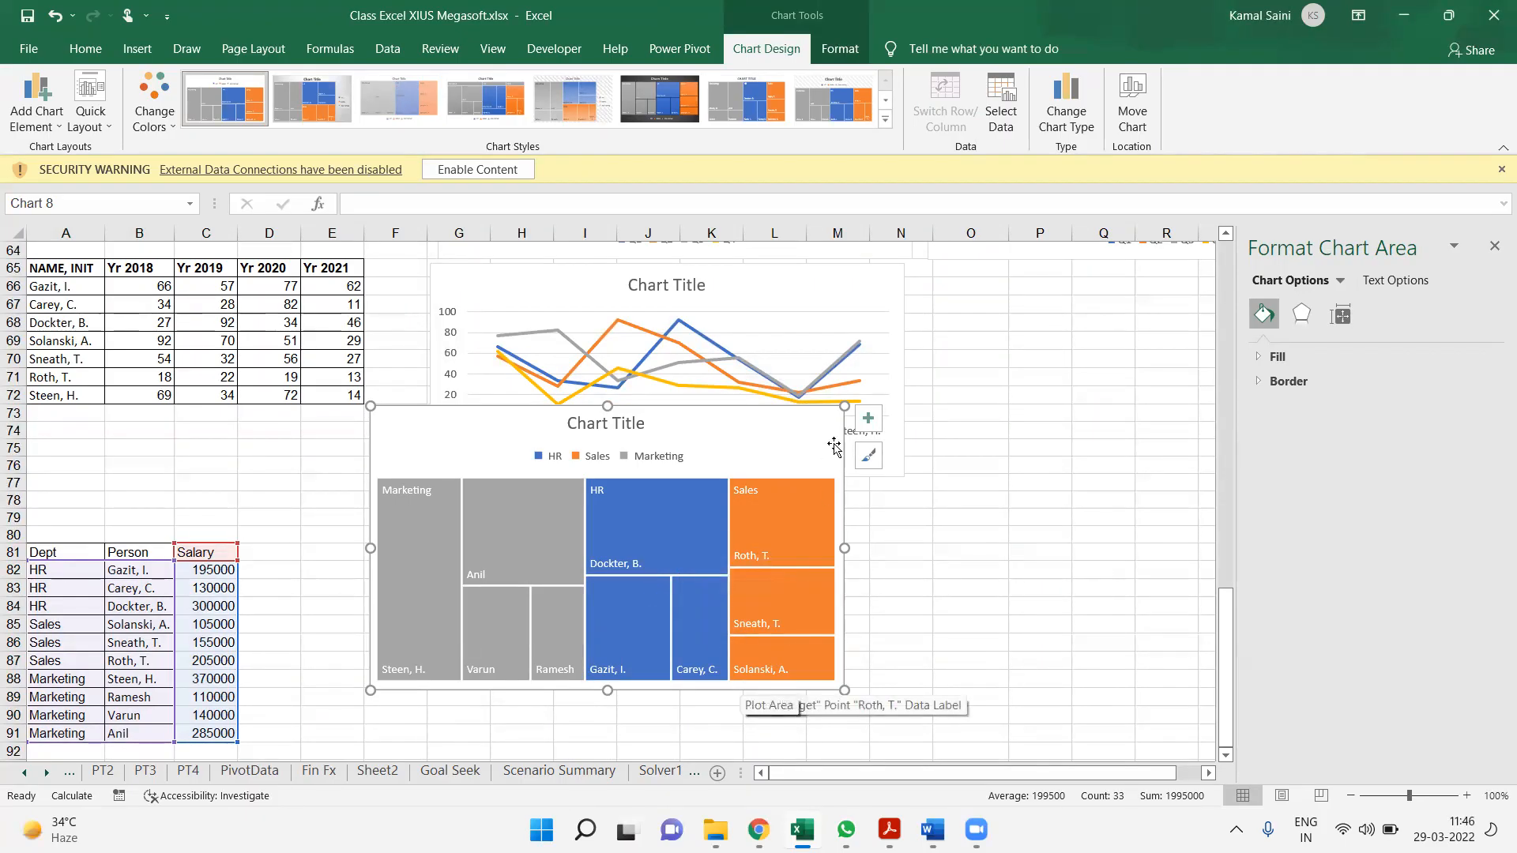
left_click_drag(833, 446, 790, 504)
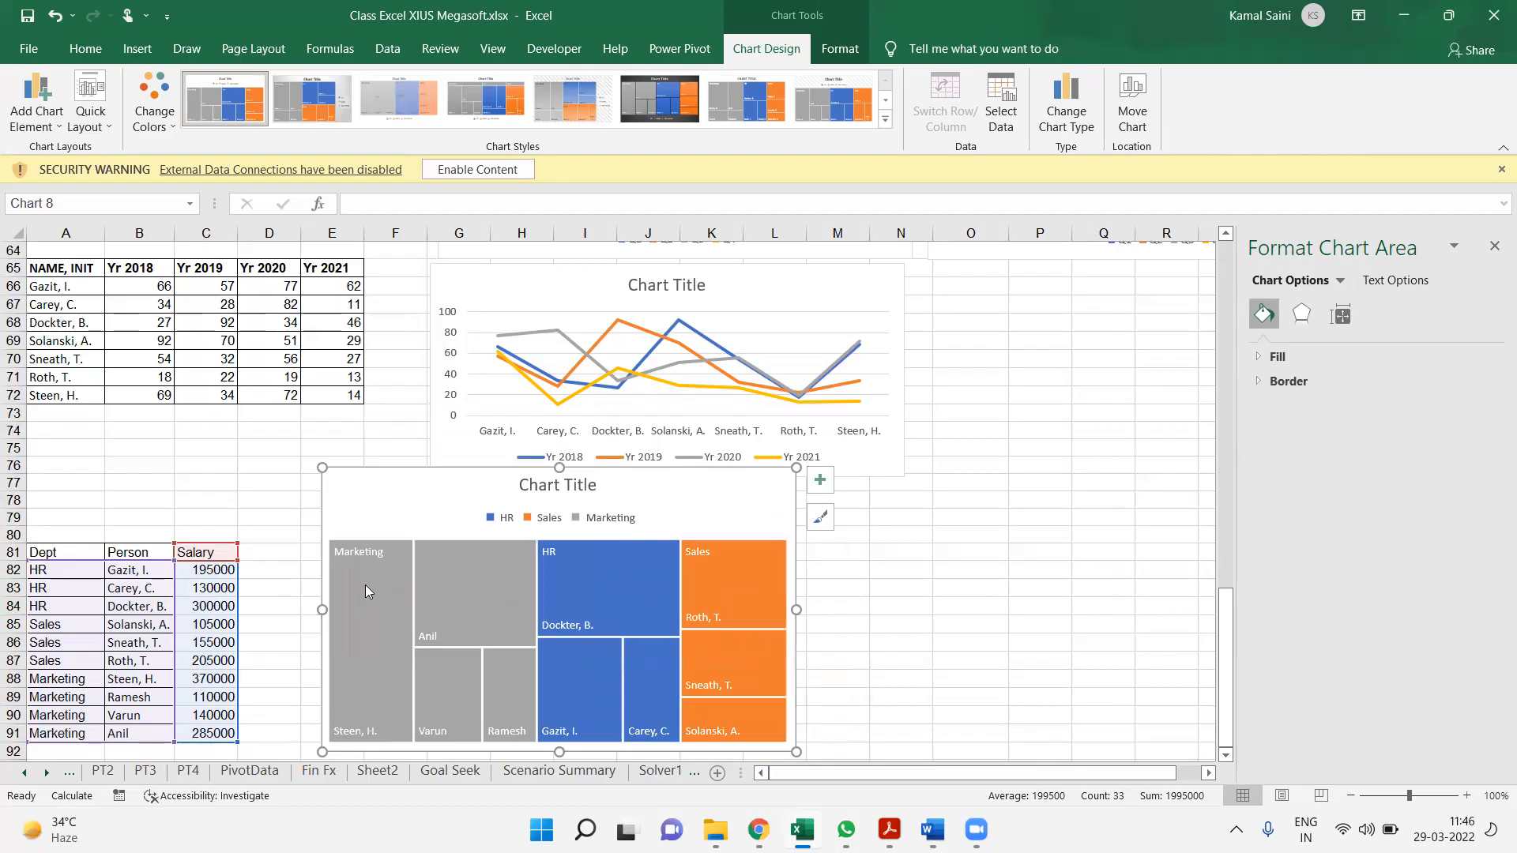
Insert a Sunburst chart from the recommended charts for the same table A81:C91
left_click(116, 574)
key("ctrl+a")
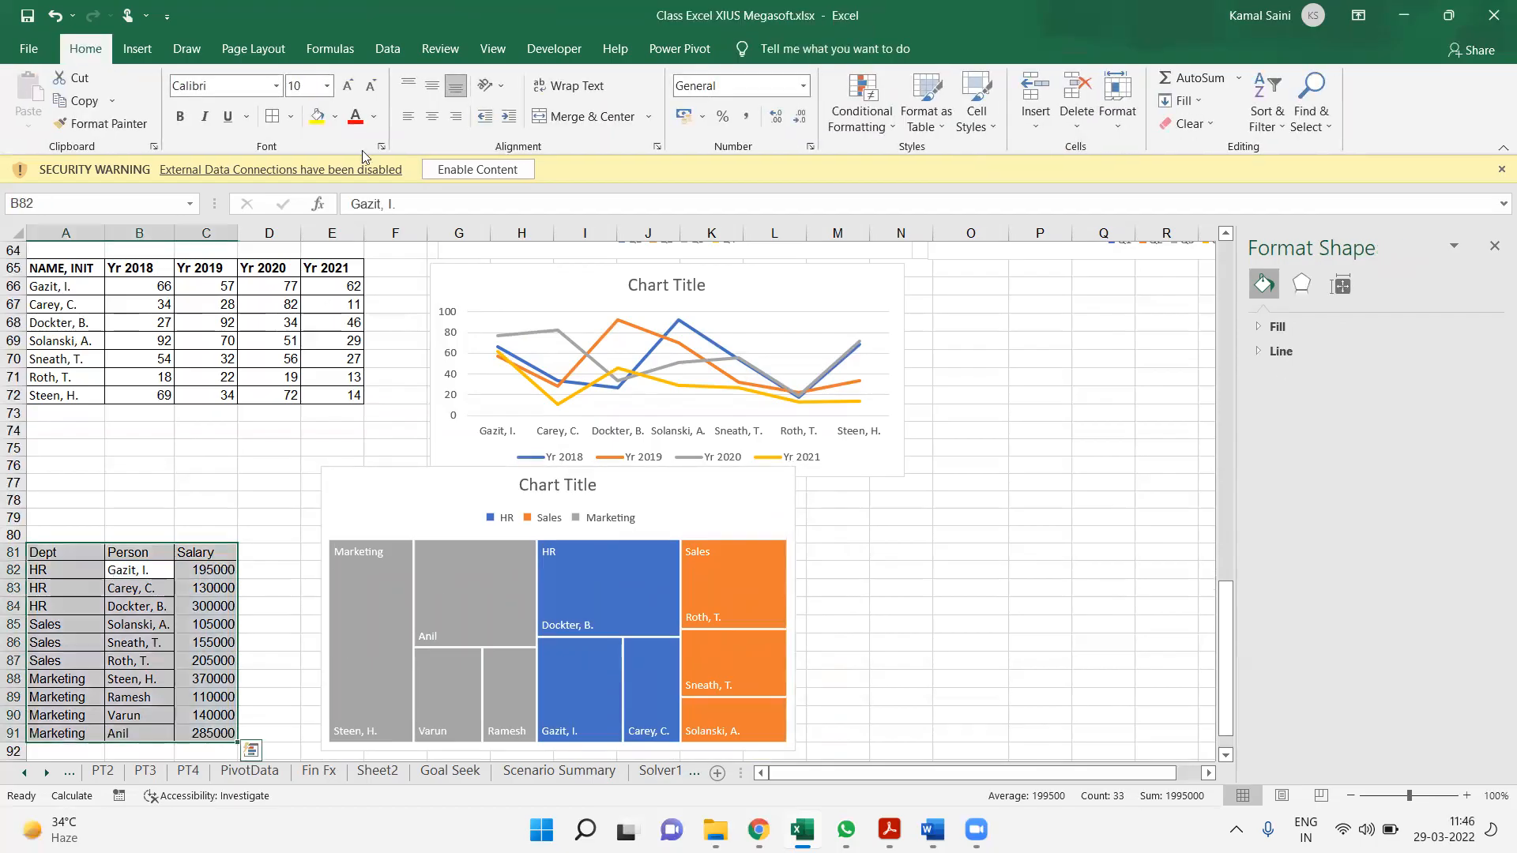
left_click(136, 48)
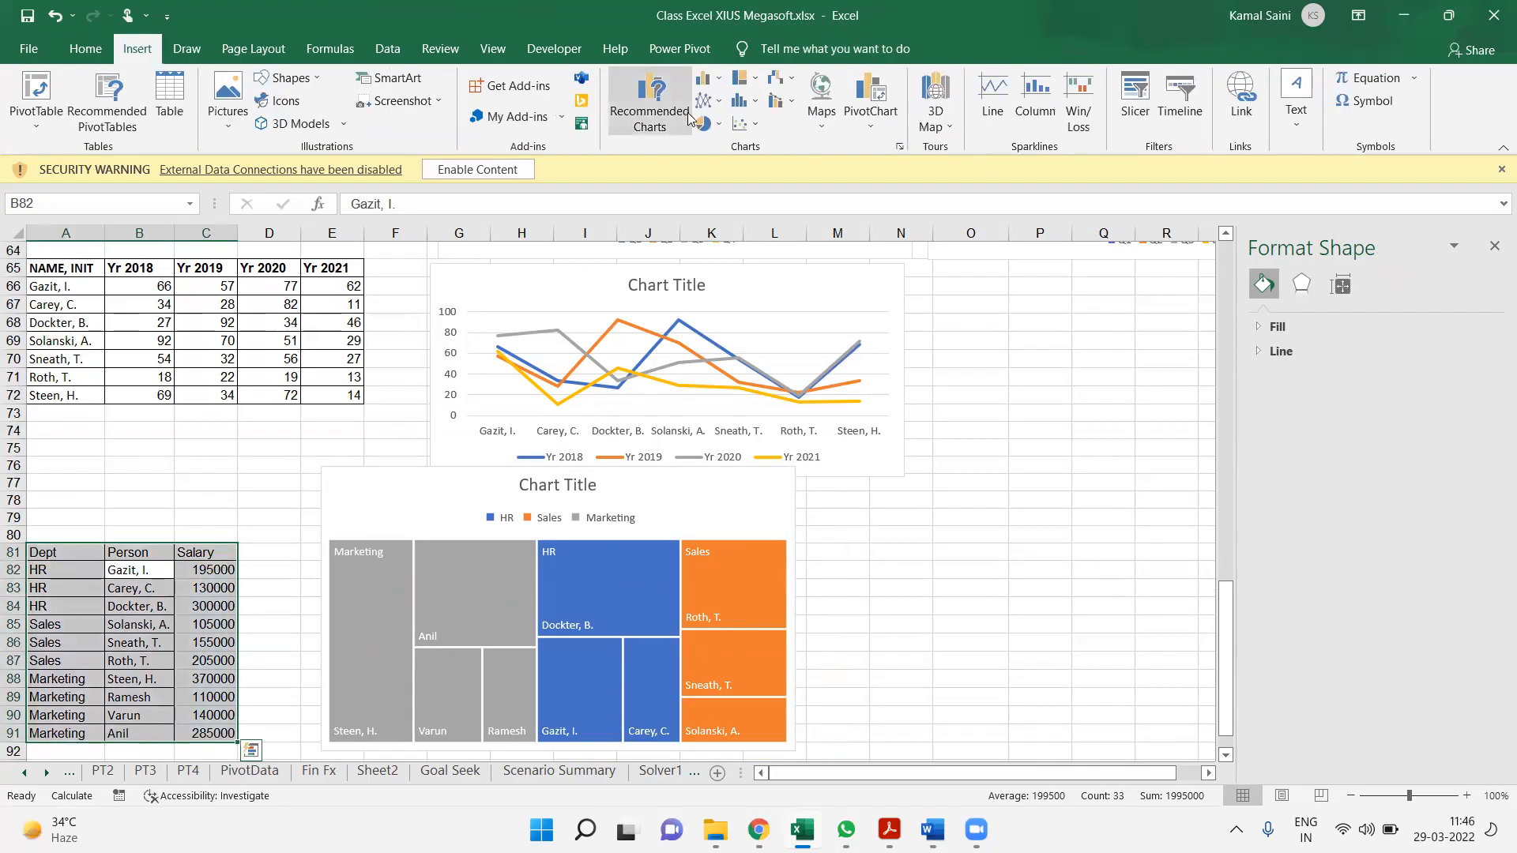
left_click(655, 118)
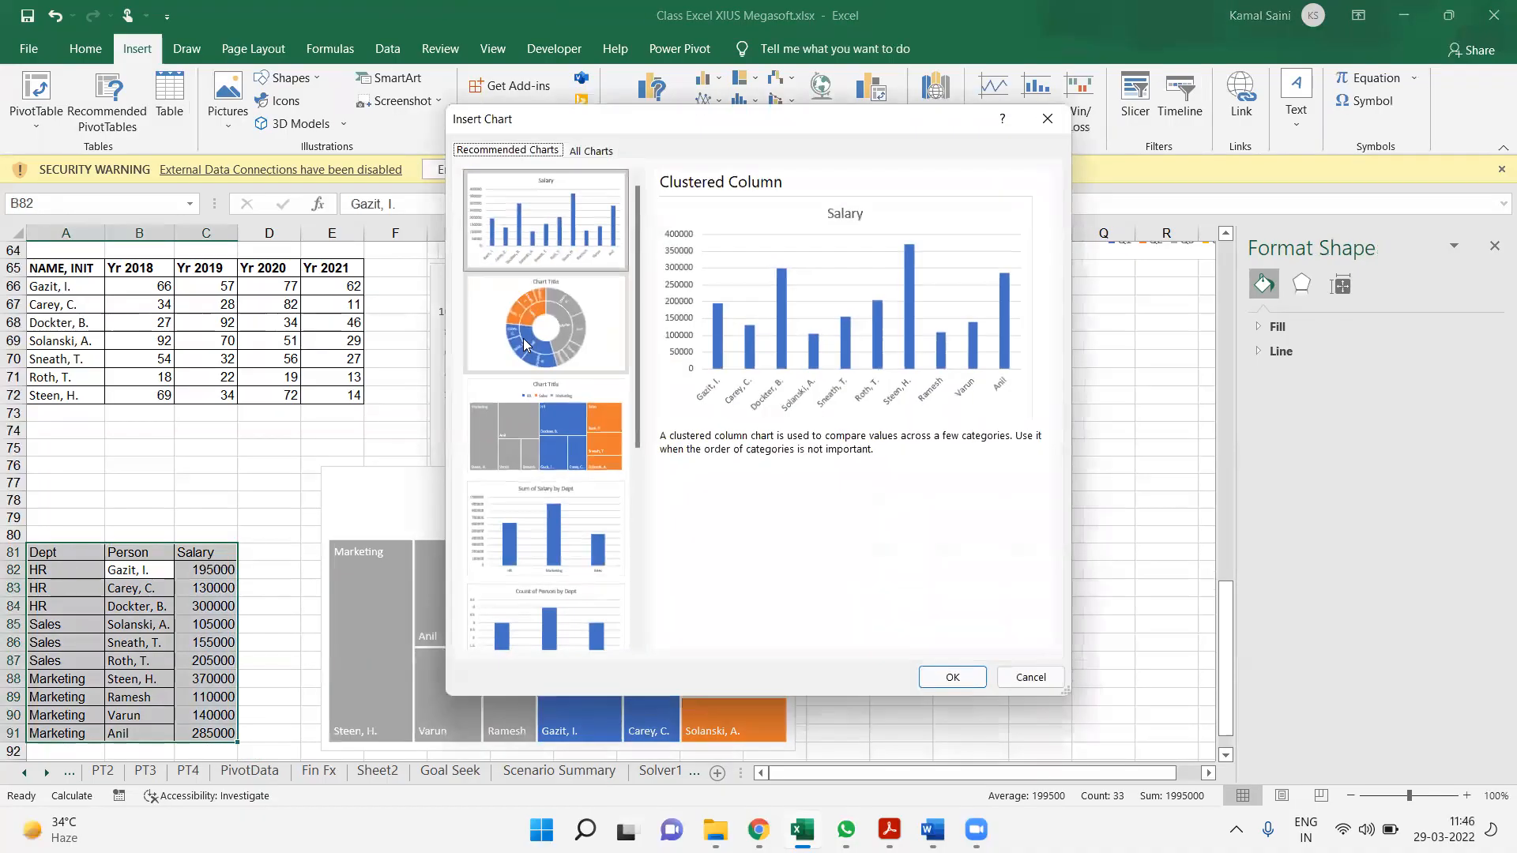
left_click(526, 333)
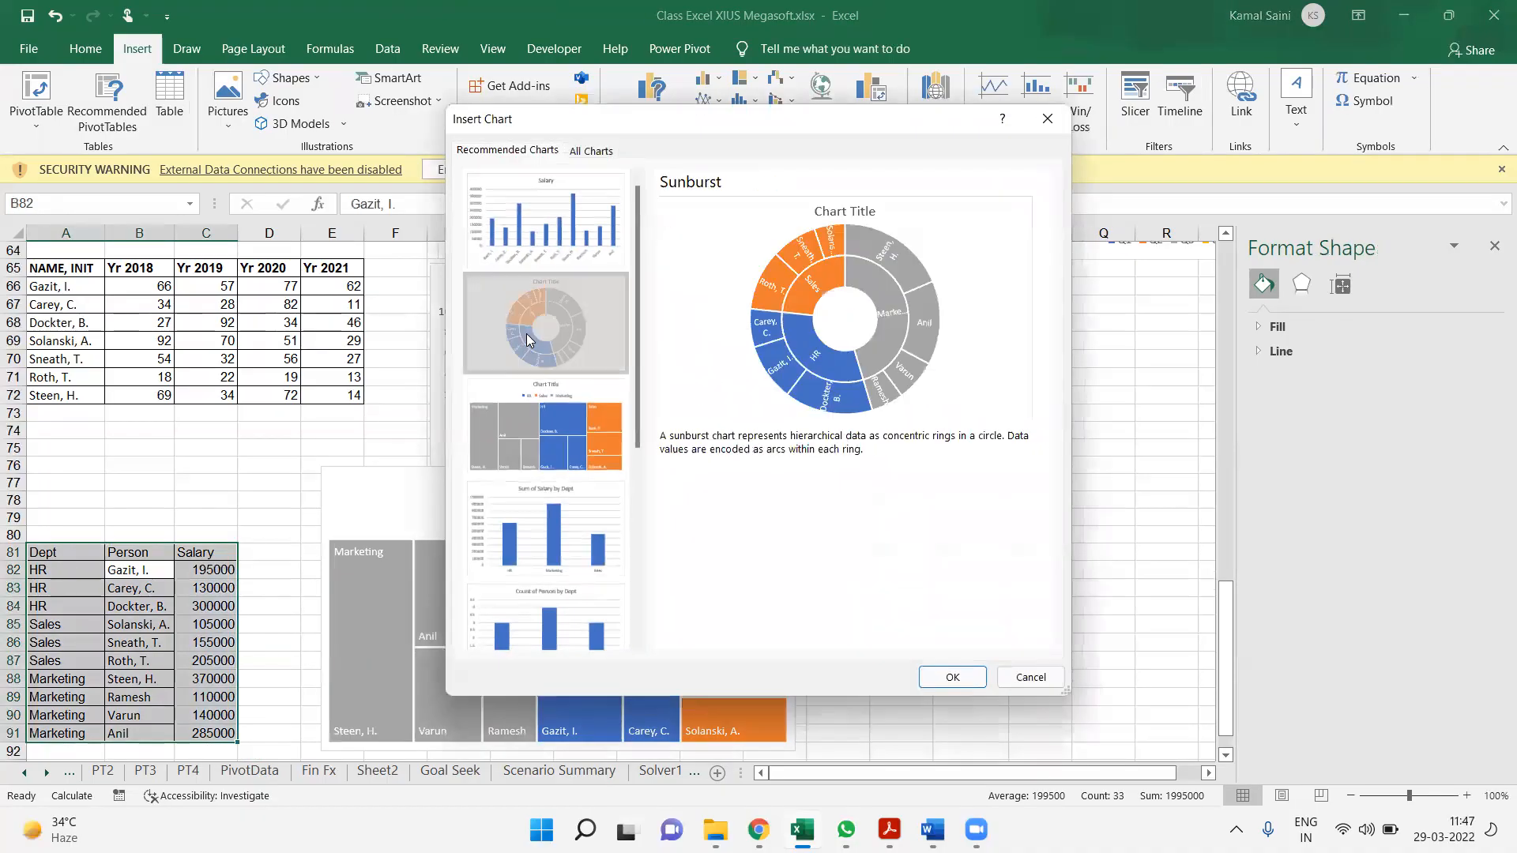
left_click(952, 678)
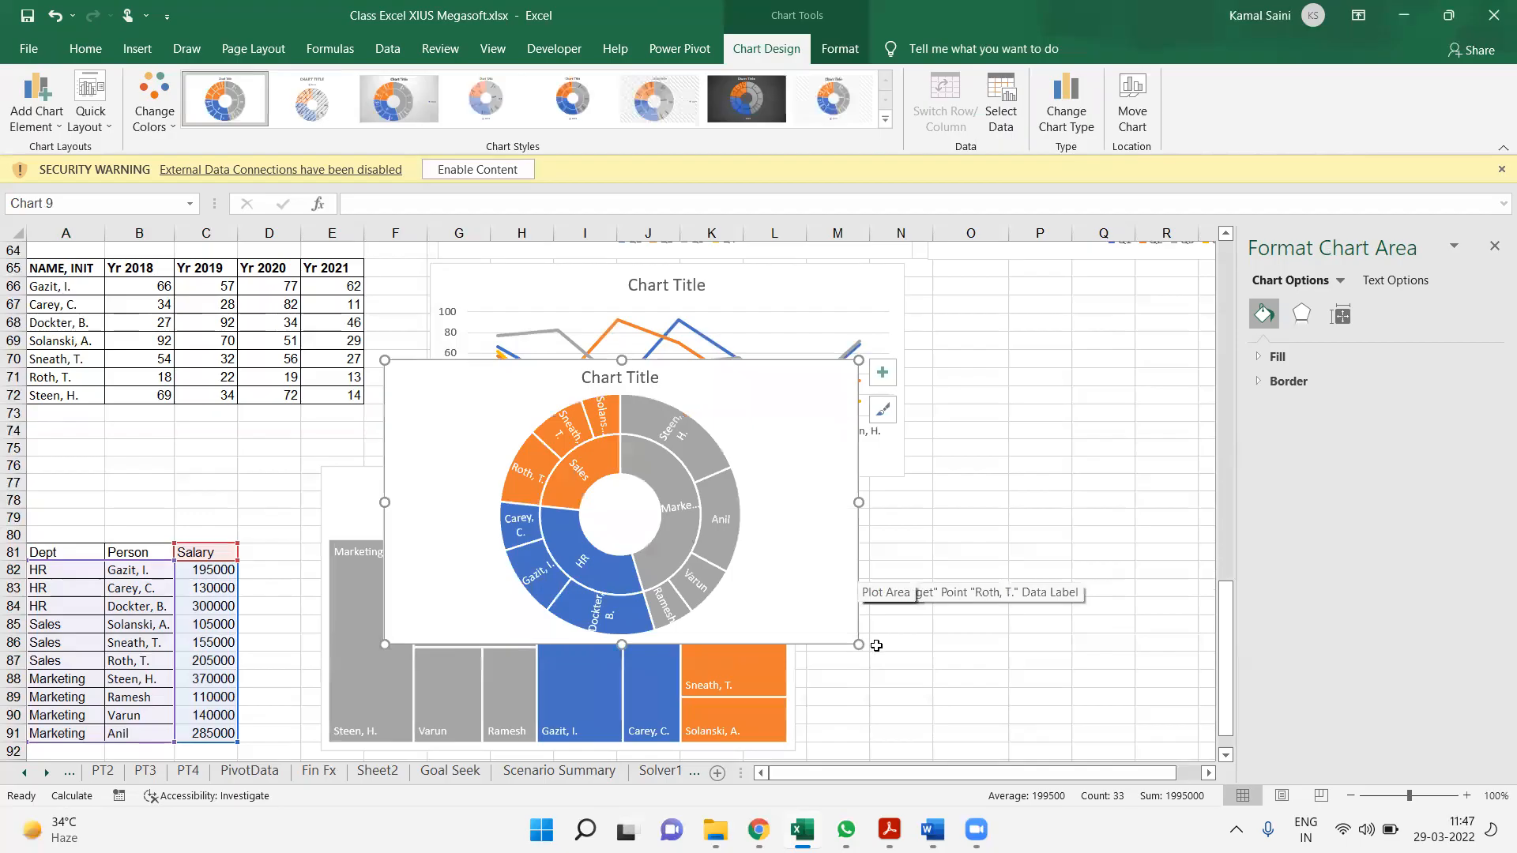
Enlarge the sunburst chart, move it into the empty area to the right of the treemap and deselect it
left_click_drag(859, 644, 946, 679)
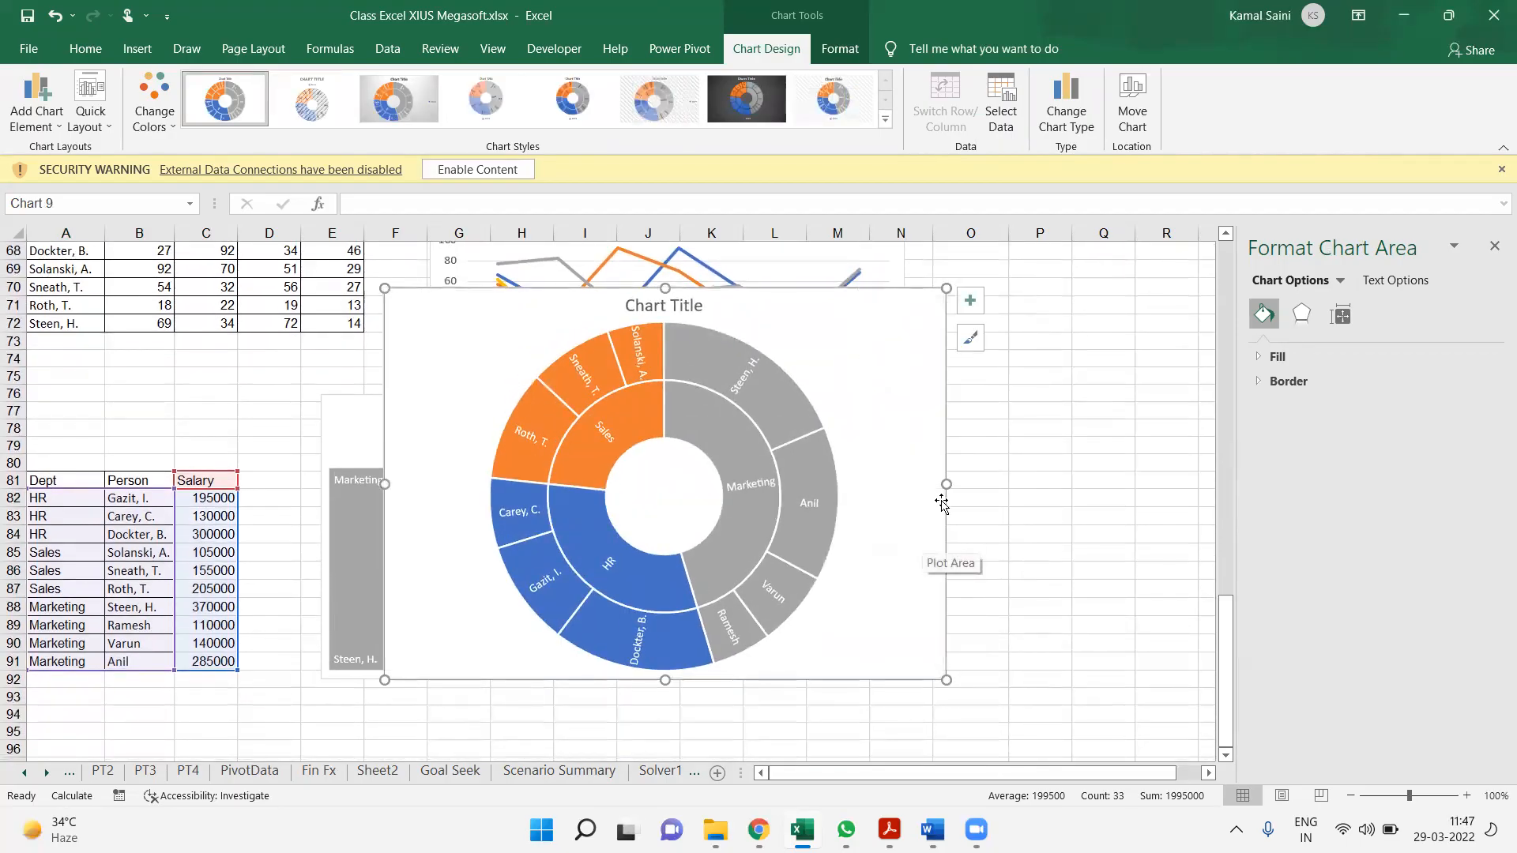
left_click_drag(900, 485, 1078, 541)
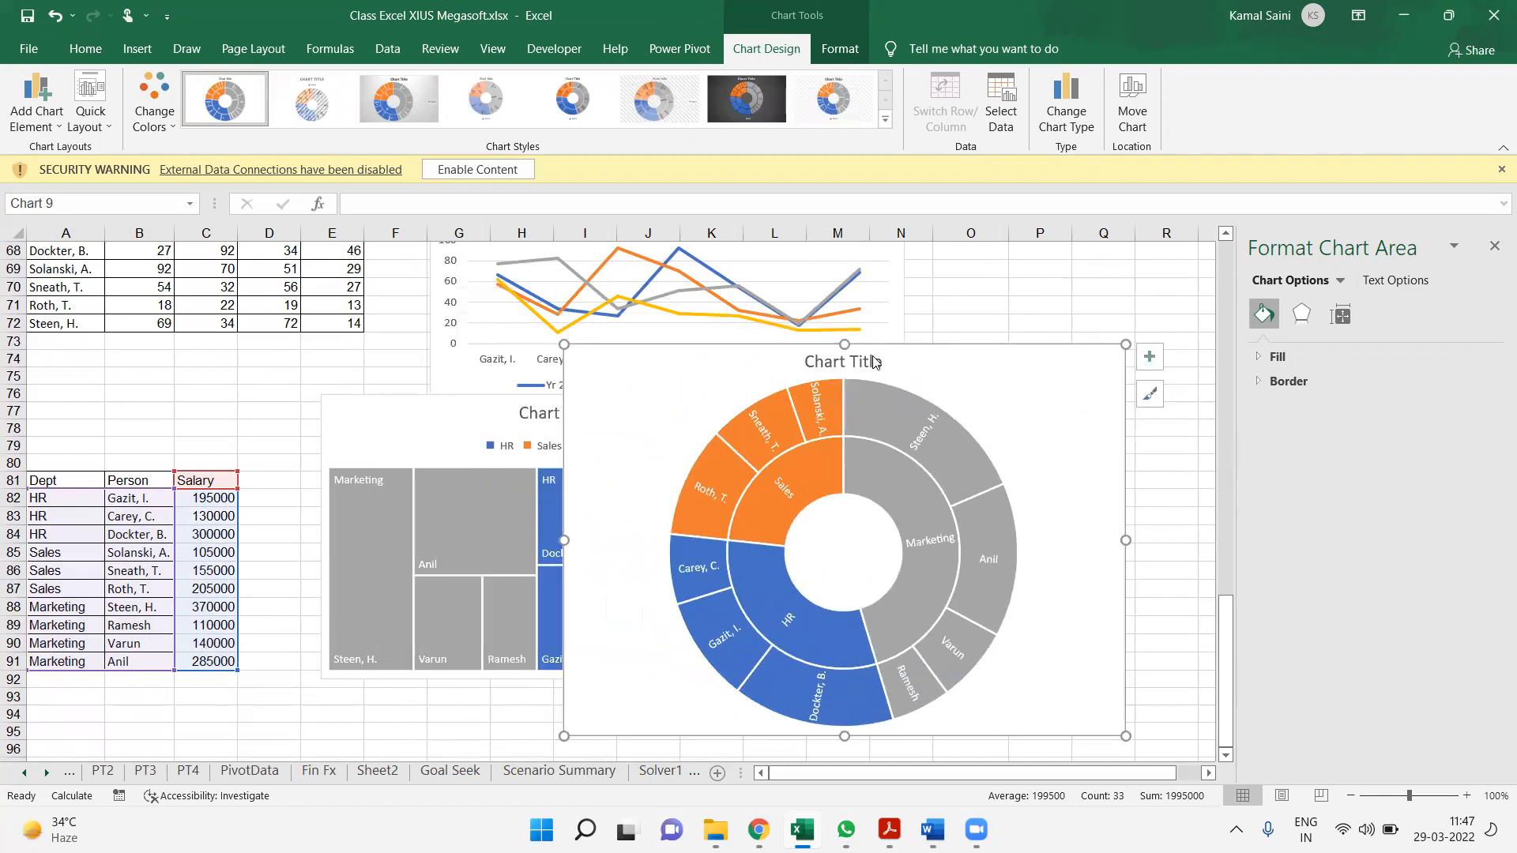
left_click_drag(934, 347, 1131, 318)
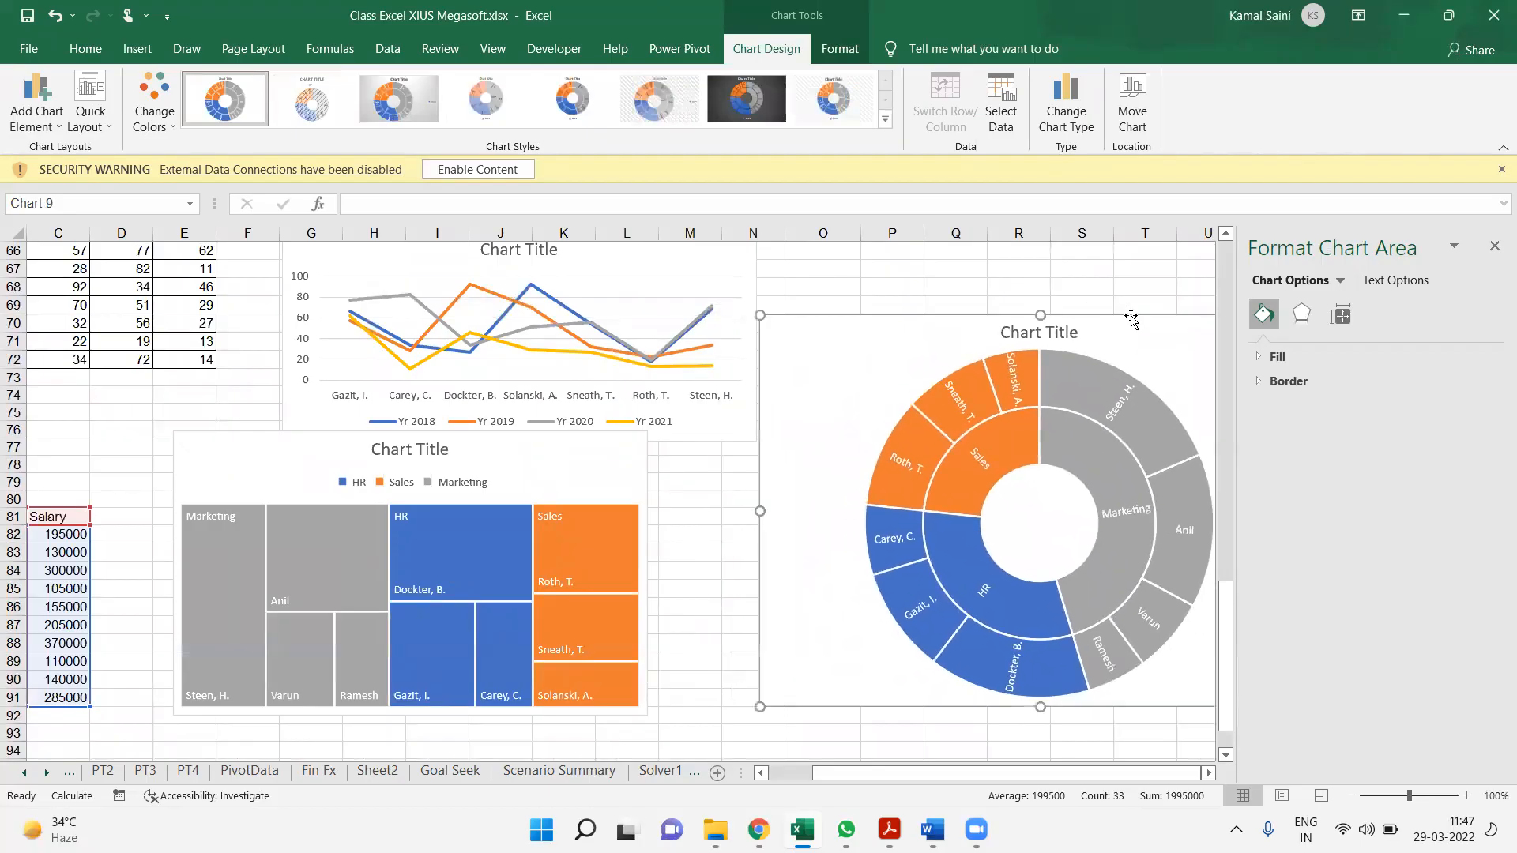
left_click(704, 699)
scroll(704, 699, "right", 7)
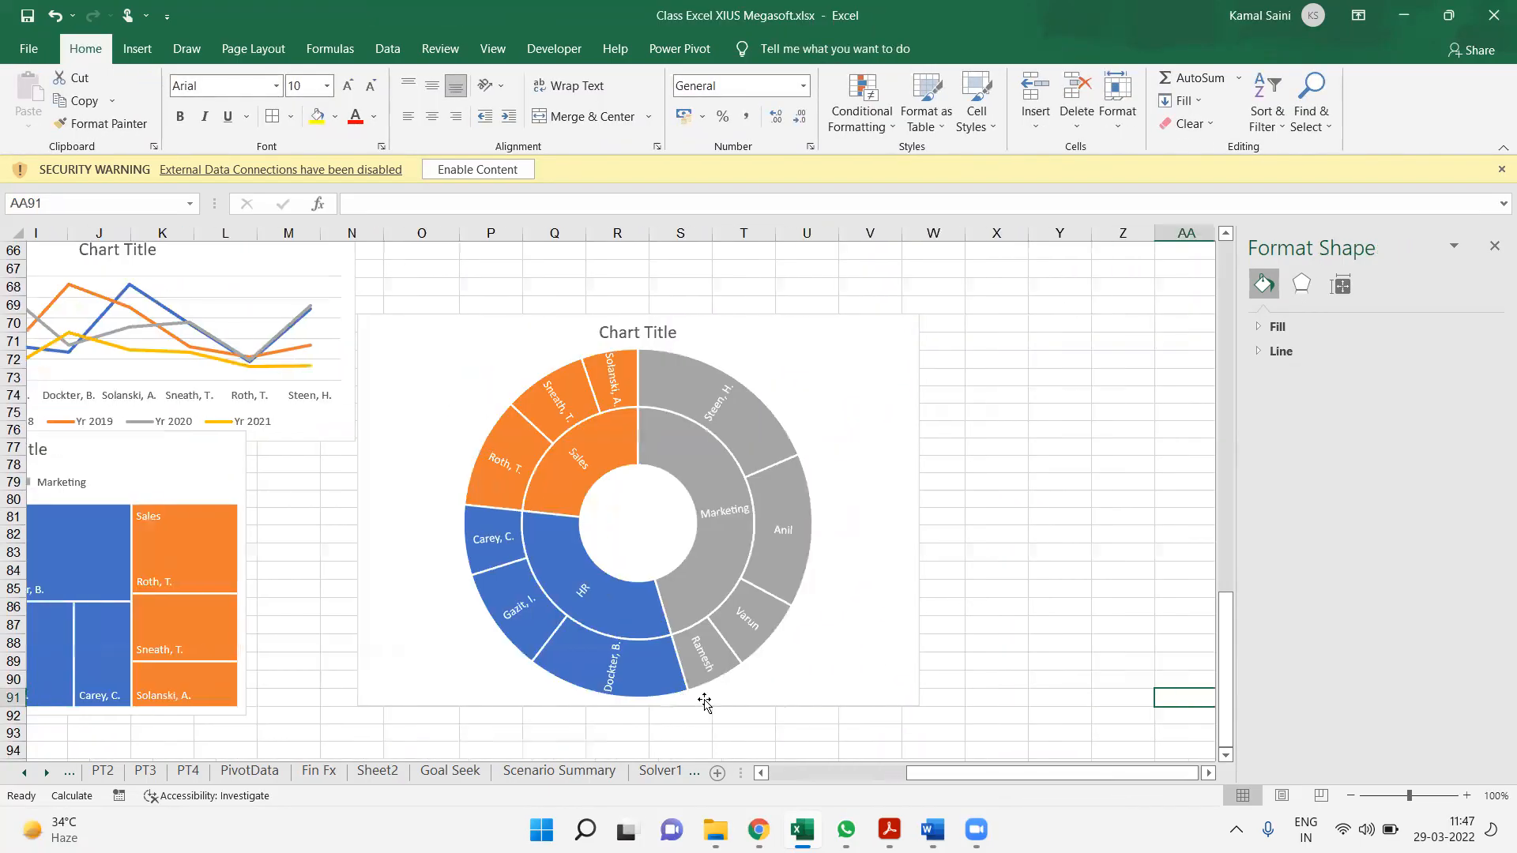
Change the sunburst chart's colours to the third Colorful palette (orange, gold, green) and deselect the chart
left_click(806, 325)
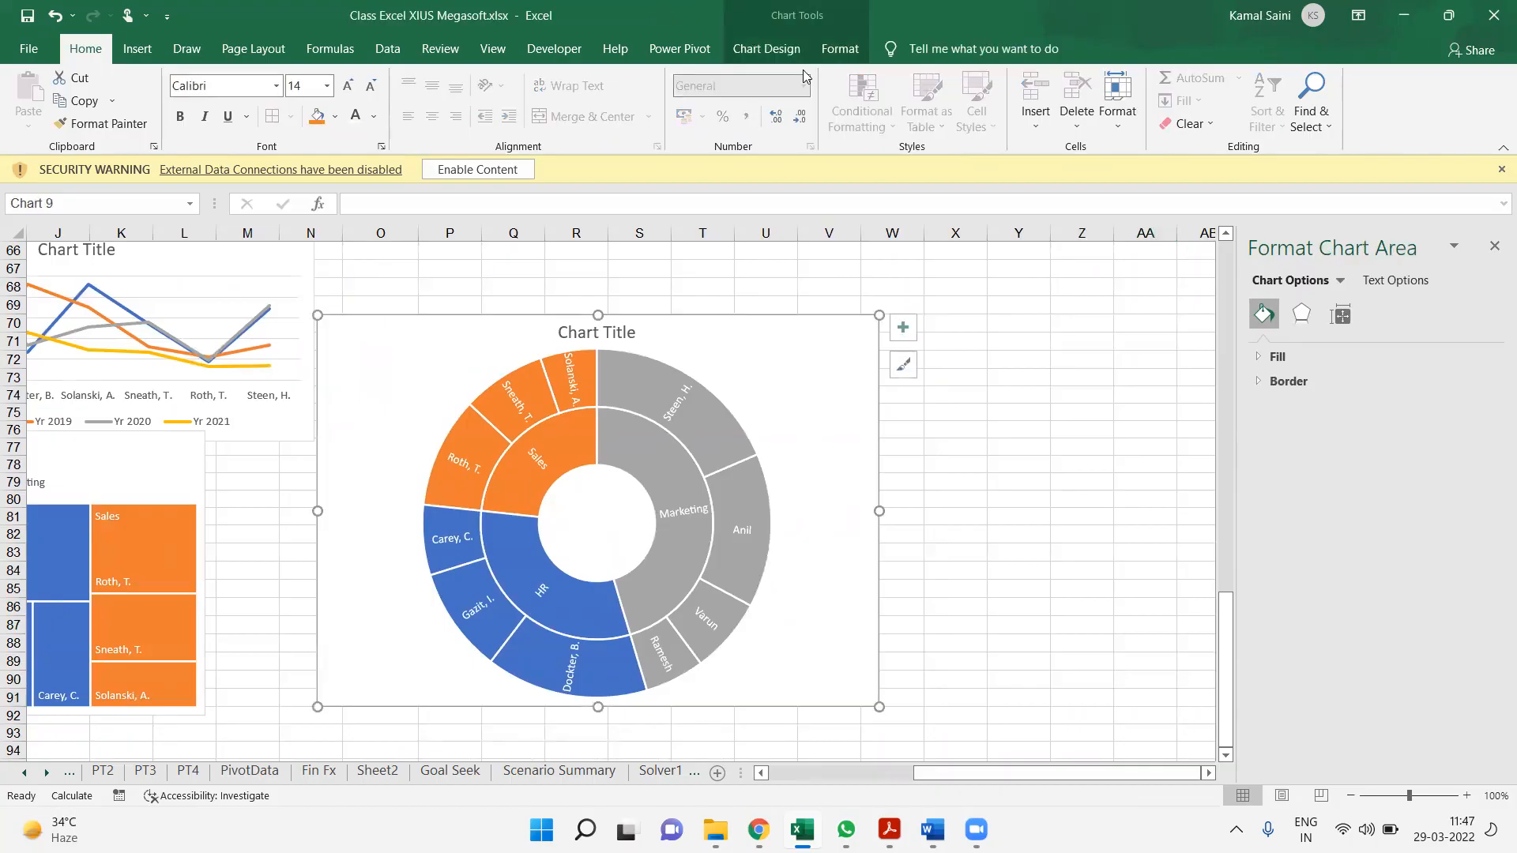
left_click(835, 52)
left_click(765, 51)
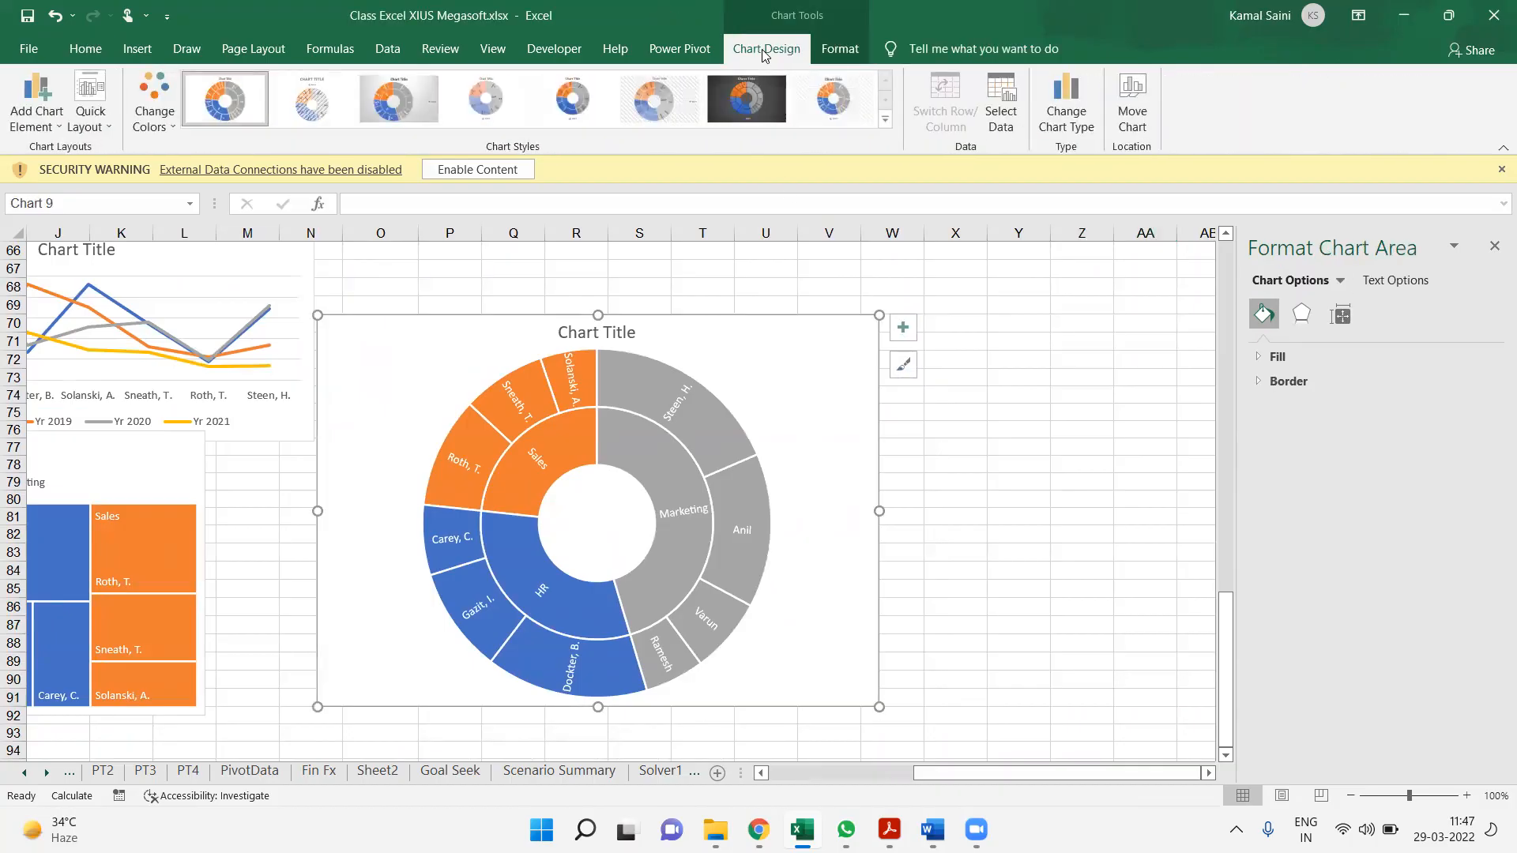
left_click(154, 107)
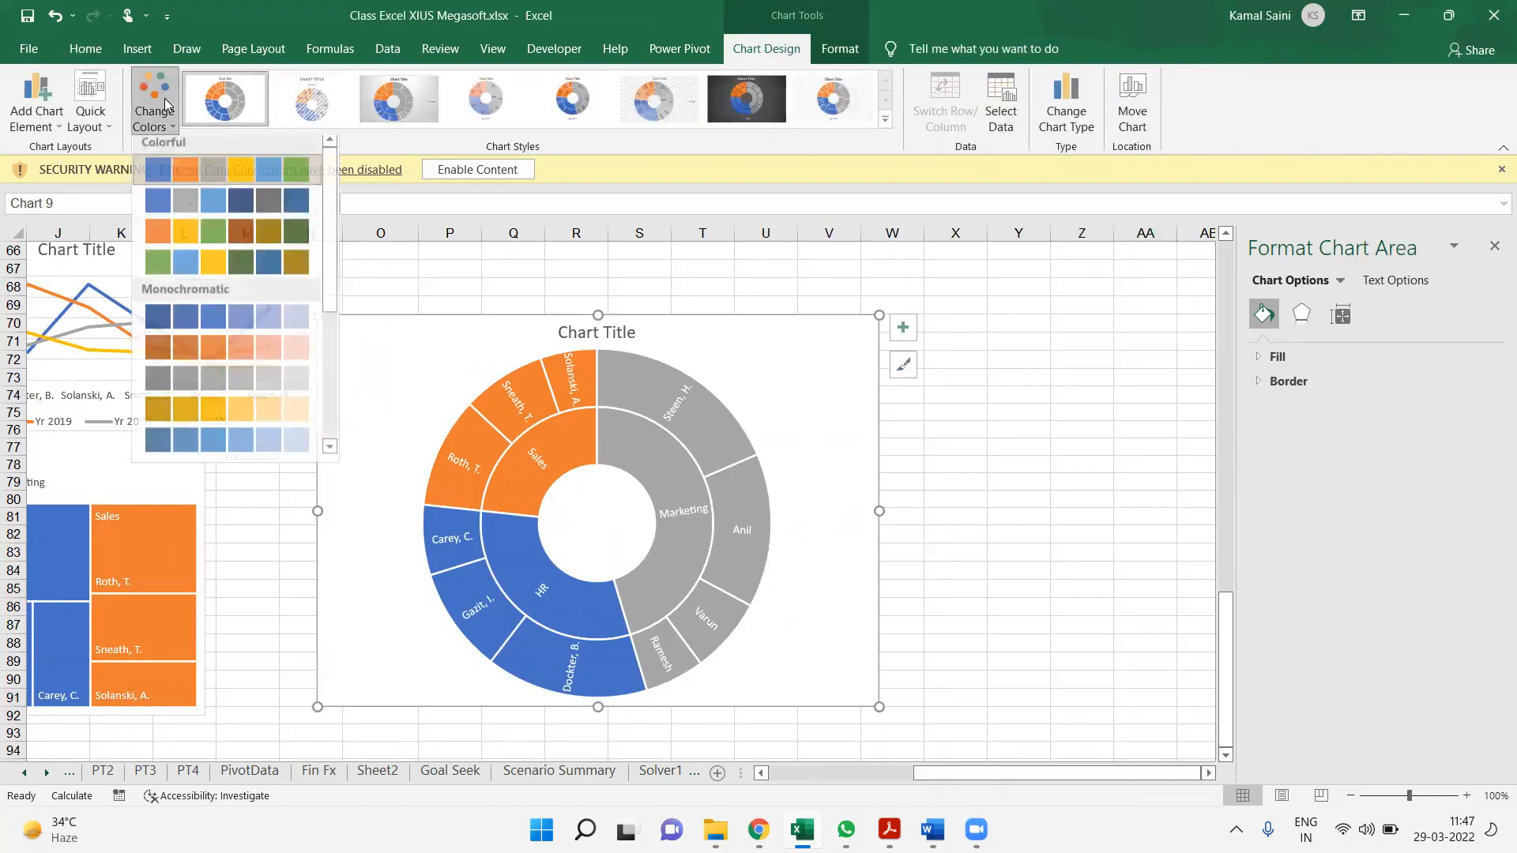
left_click(206, 234)
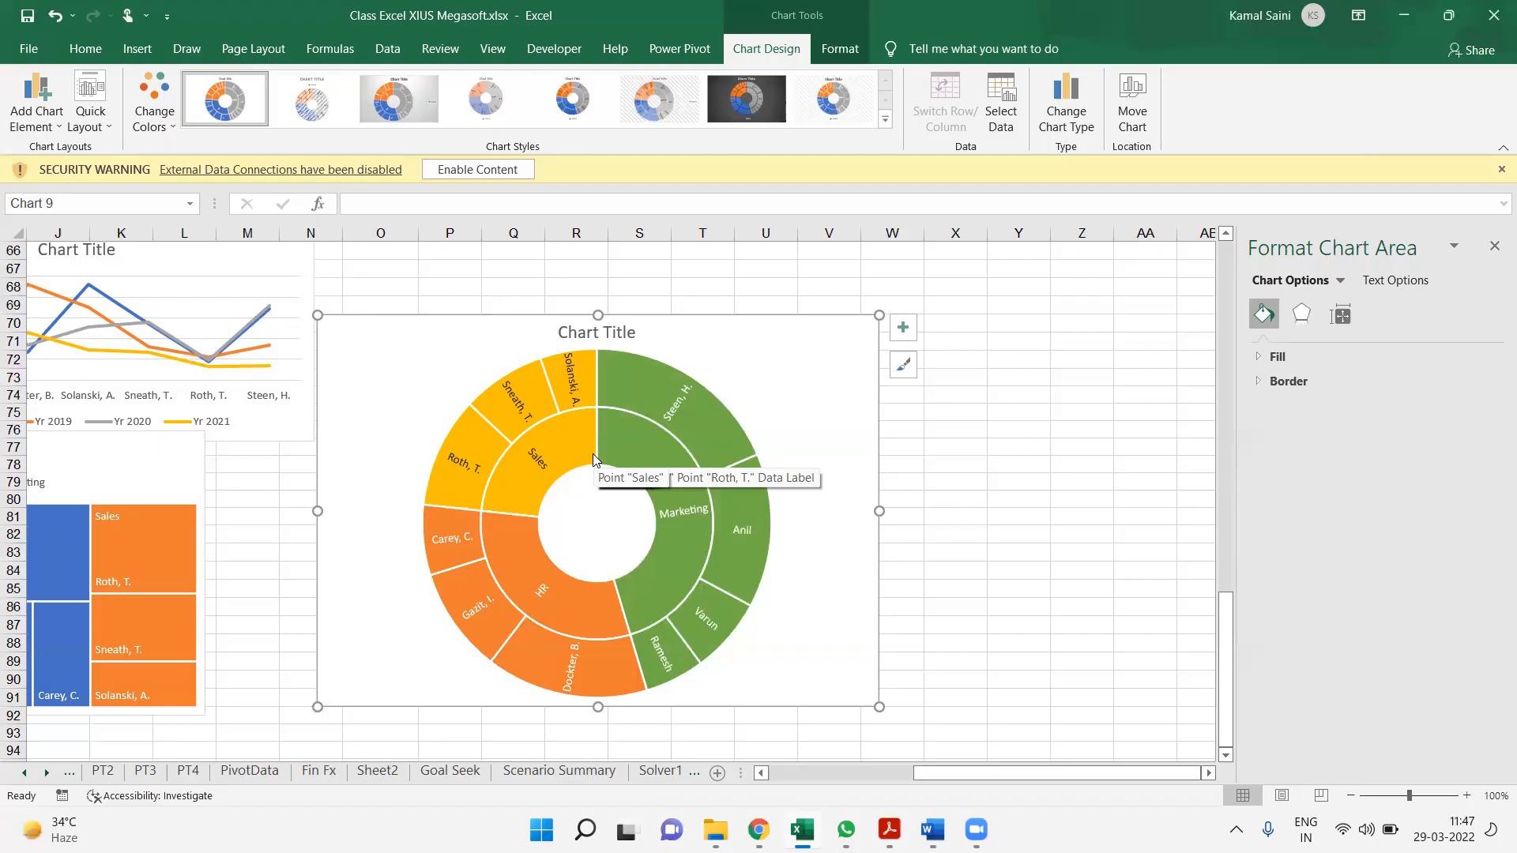
left_click(262, 481)
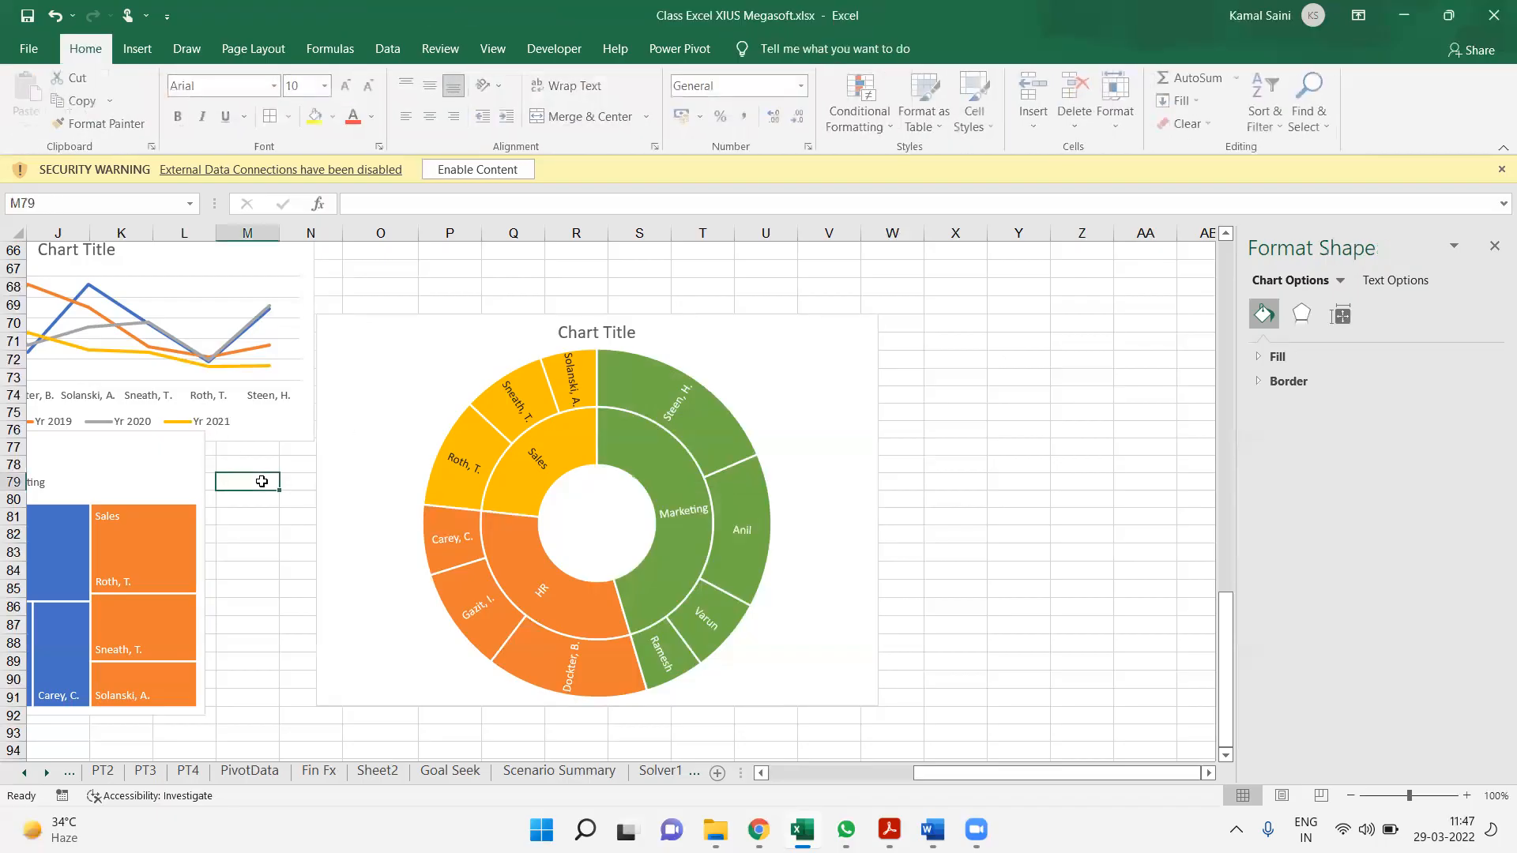
Enter the label Treemap in cell A78, above the Dept, Person and Salary table
key("Left")
key("Left")
key("Left")
key("Left")
key("Left")
key("Left")
key("Left")
key("Left")
key("Left")
key("Left")
key("Left")
key("Left")
key("Down")
key("Down")
key("Down")
key("Down")
key("Down")
key("Down")
key("Down")
key("Down")
key("Down")
key("Down")
key("Down")
key("Down")
key("Down")
key("Down")
key("Down")
key("Down")
key("Down")
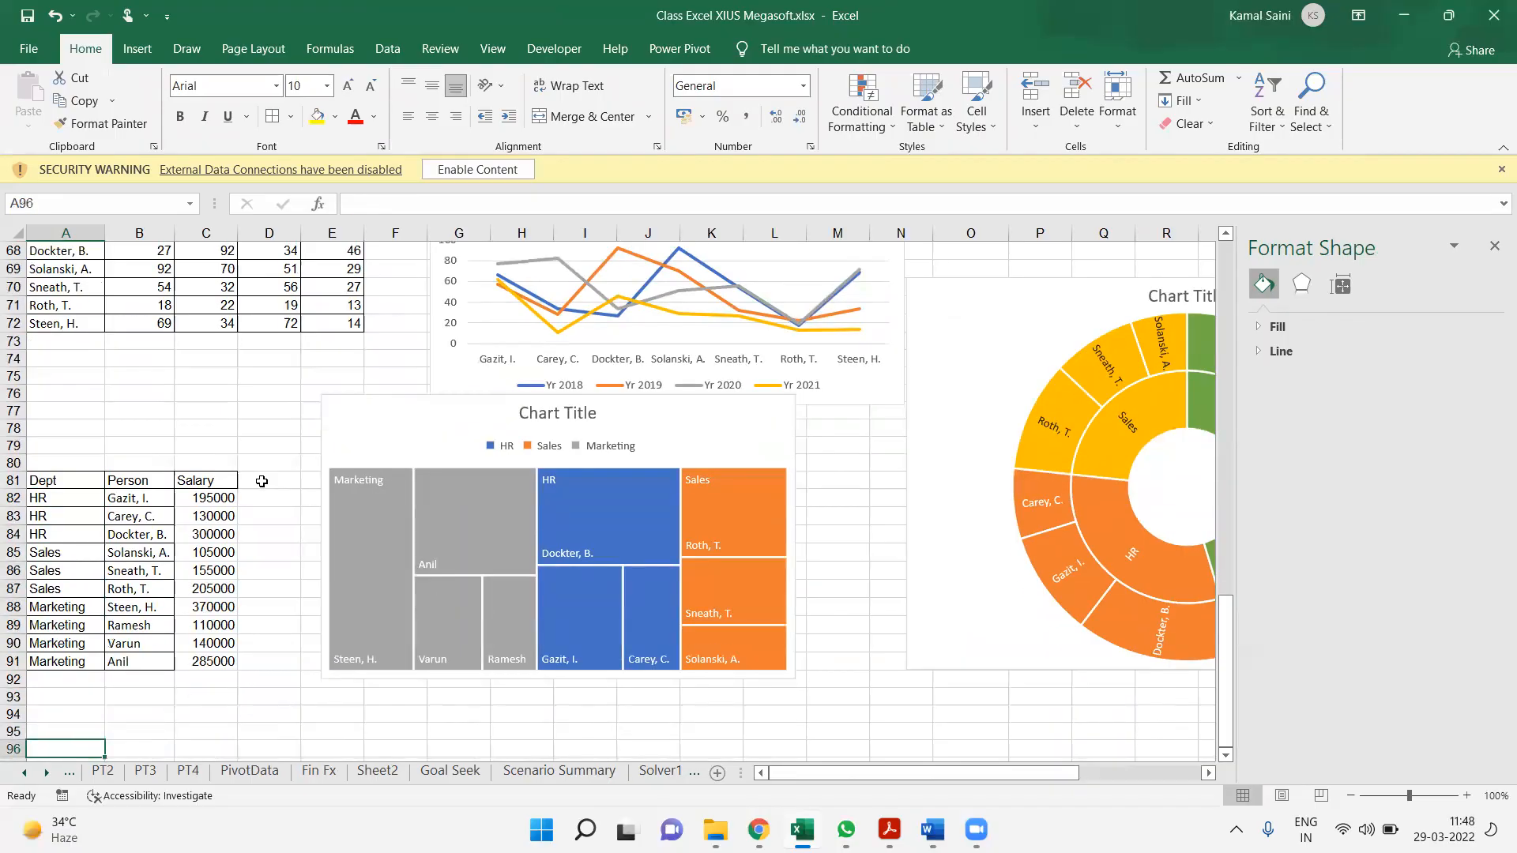
left_click(80, 411)
key("Down")
type("Treem")
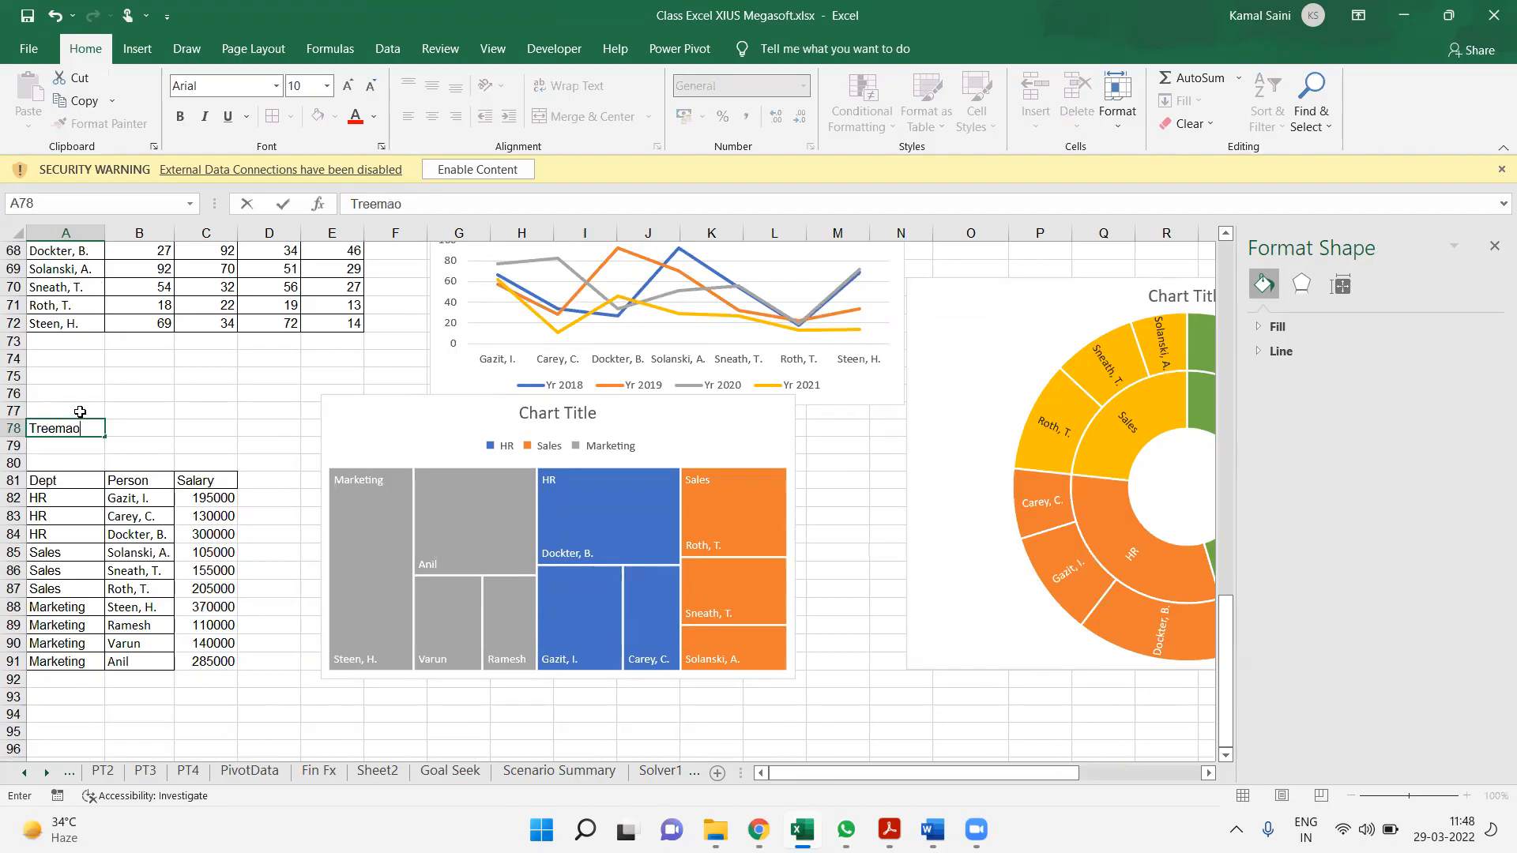
key("Return")
Enter the label Scatter Chart in cell A79, beneath the Treemap label
type("Sc")
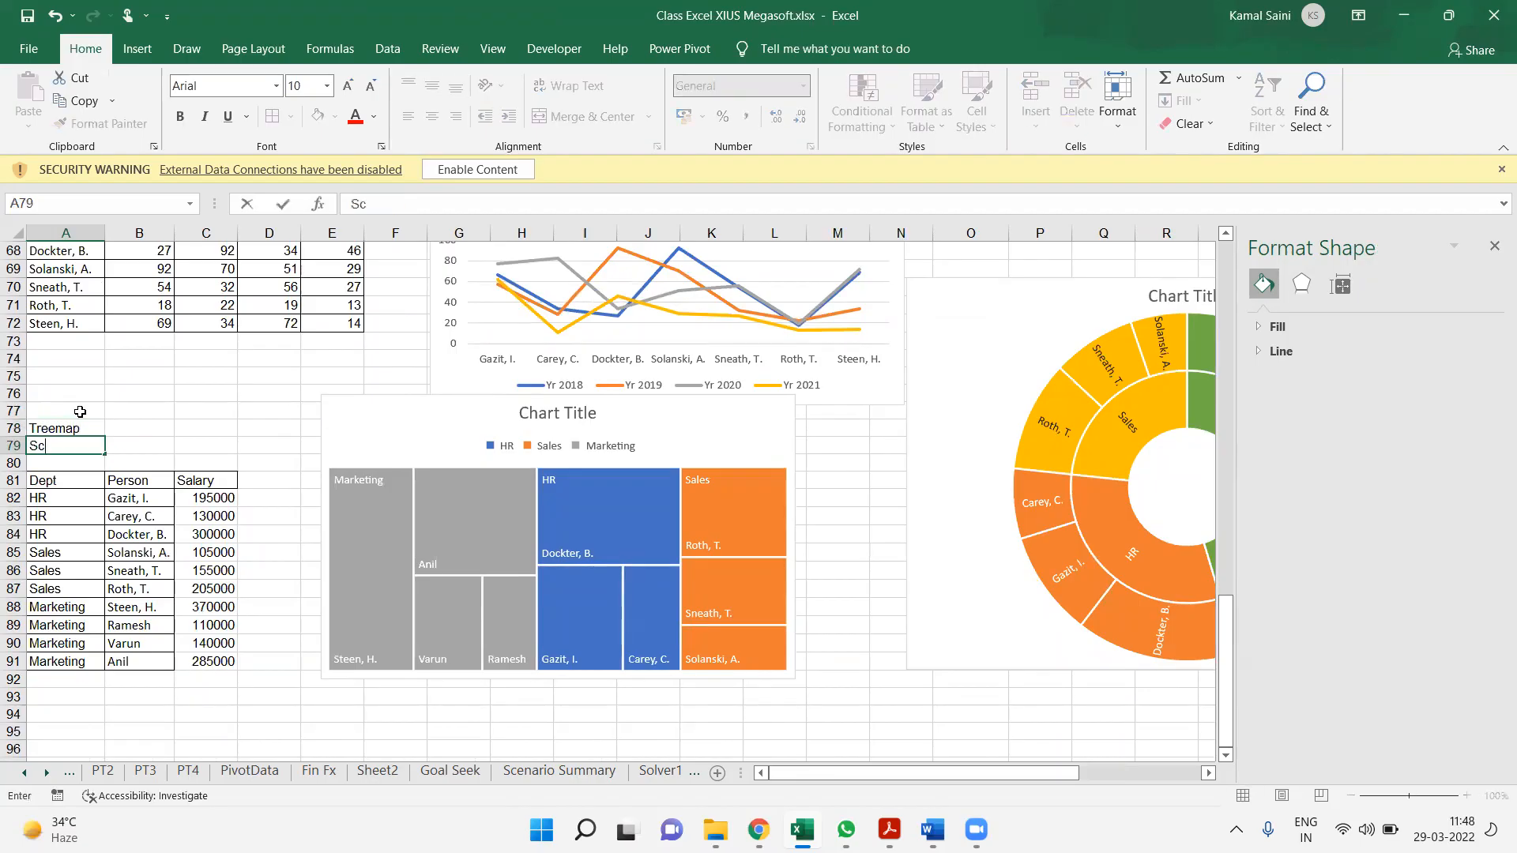
type("atter Chart")
key("Return")
key("Up")
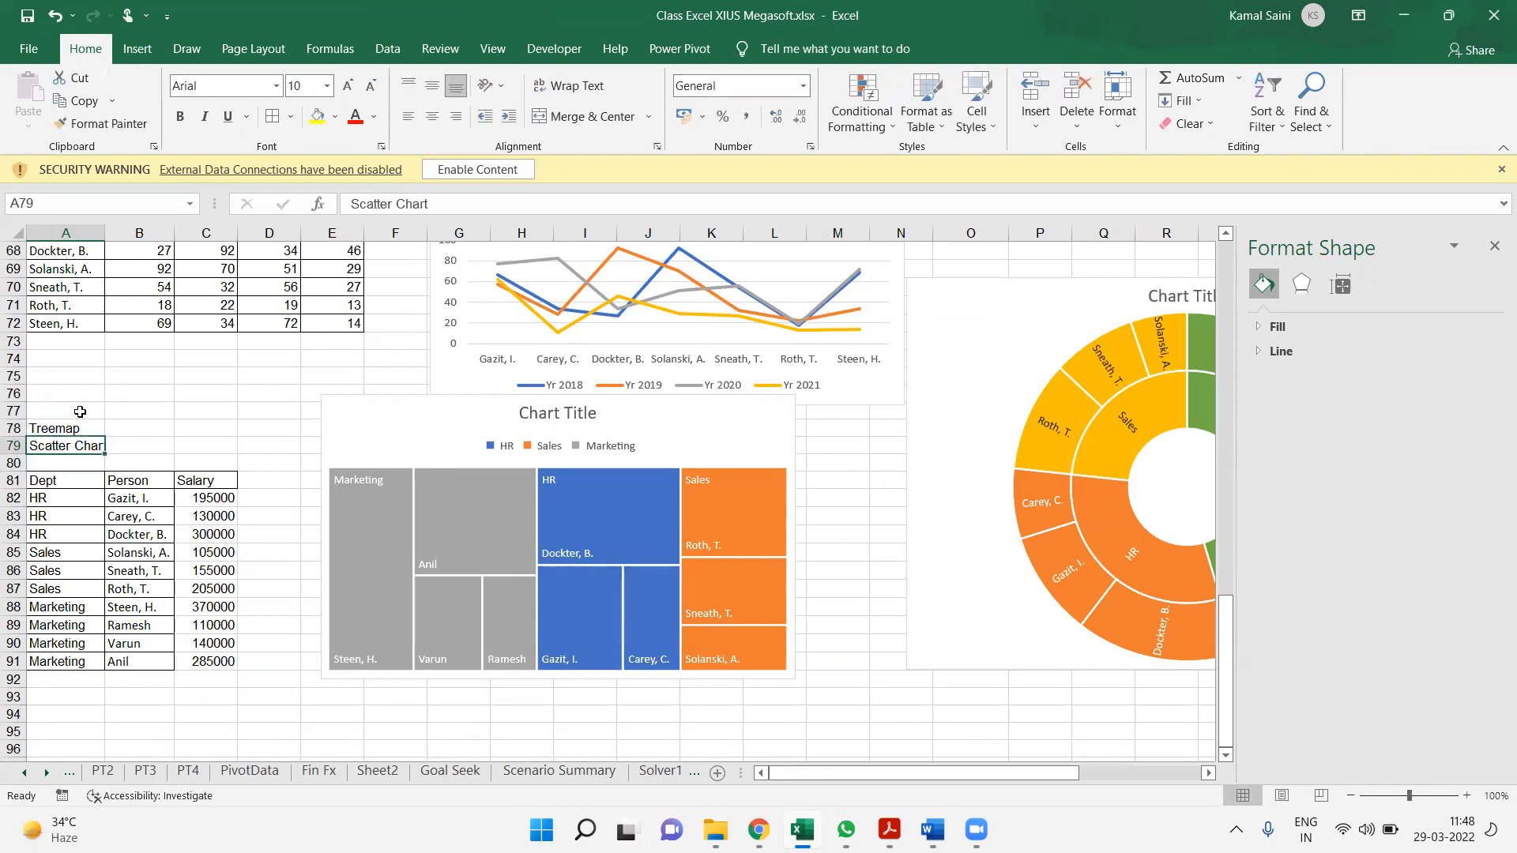
Replace the label in cell A79 with SunBurst
key("shift+Up")
key("ctrl+q")
key("Escape")
key("Down")
type("Sub")
type("Burst")
key("Return")
Start a new table below the salary data with the header Product in A97, Nokia in A98 and Samsung in A99
key("Down")
key("Down")
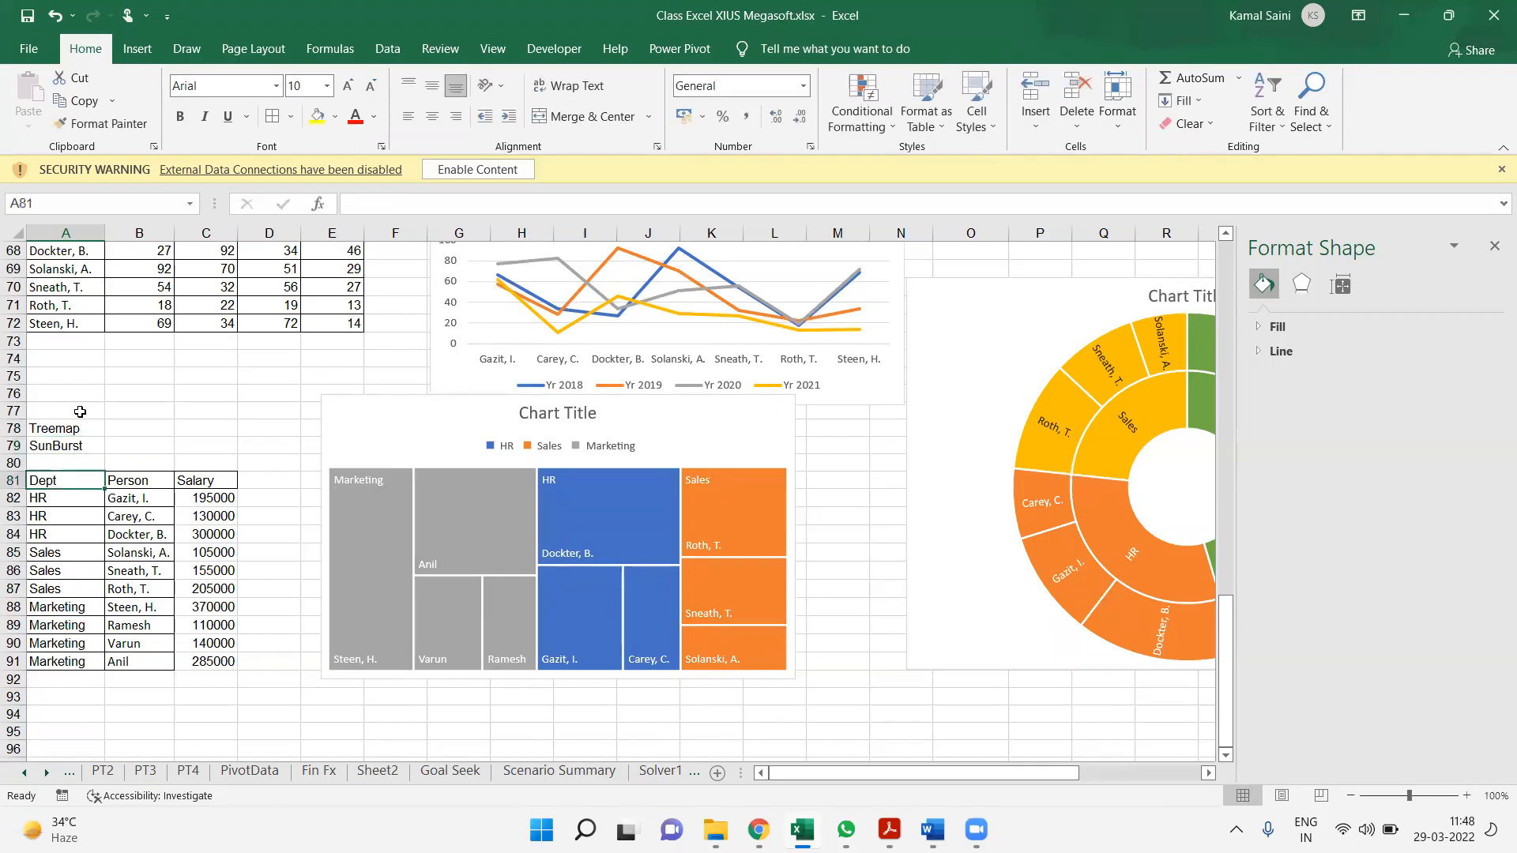
key("Down")
key("Down")
key("Down")
key("Down")
key("Down")
key("Down")
key("Down")
key("Down")
key("Down")
key("Down")
key("Down")
key("Down")
key("Down")
key("Down")
key("Down")
key("Down")
key("Down")
key("Down")
key("Down")
key("Down")
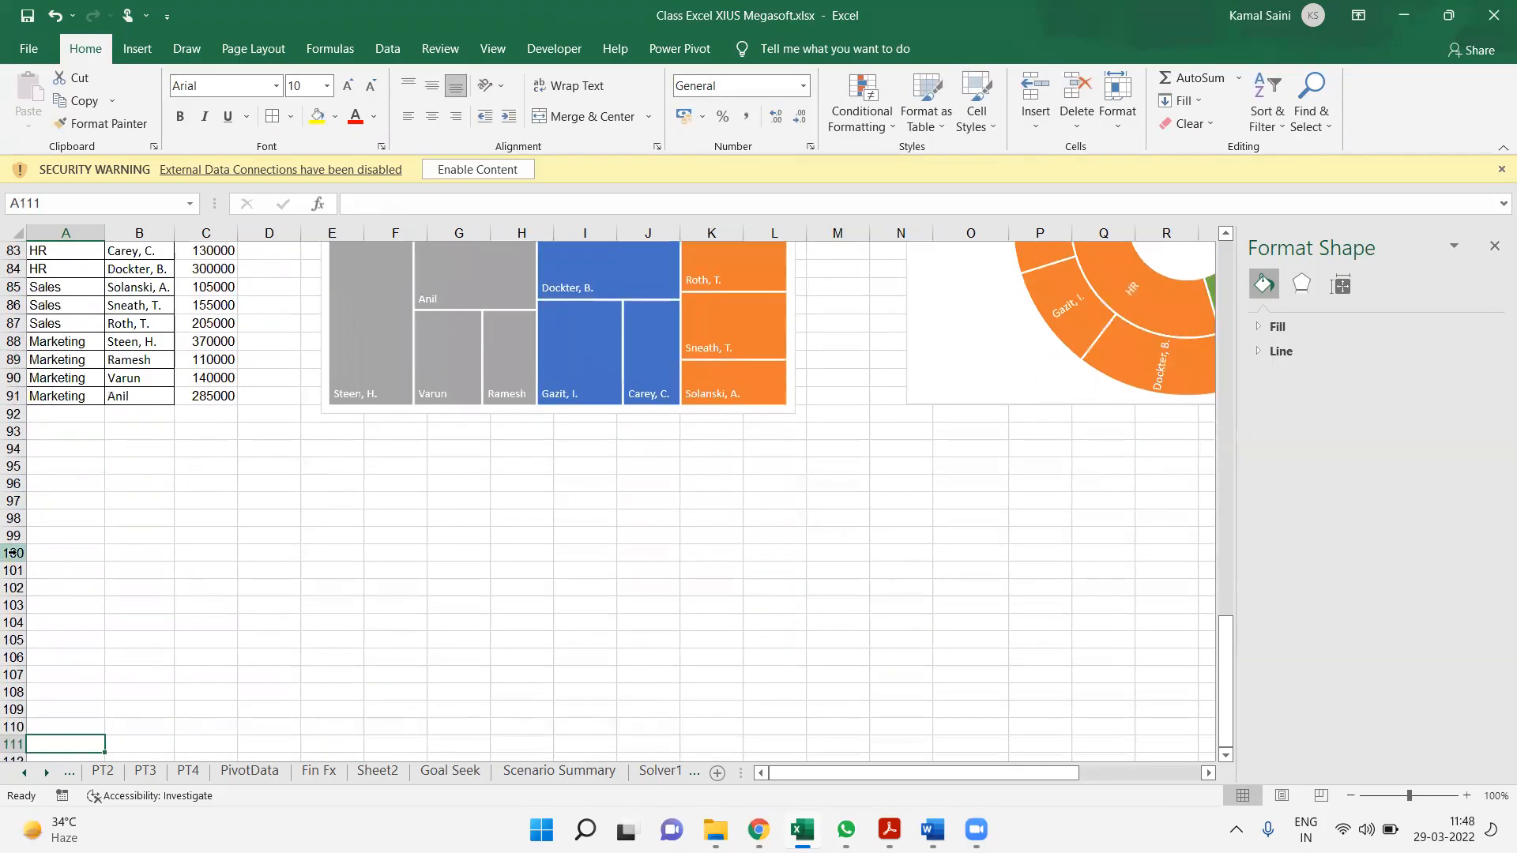
left_click(73, 516)
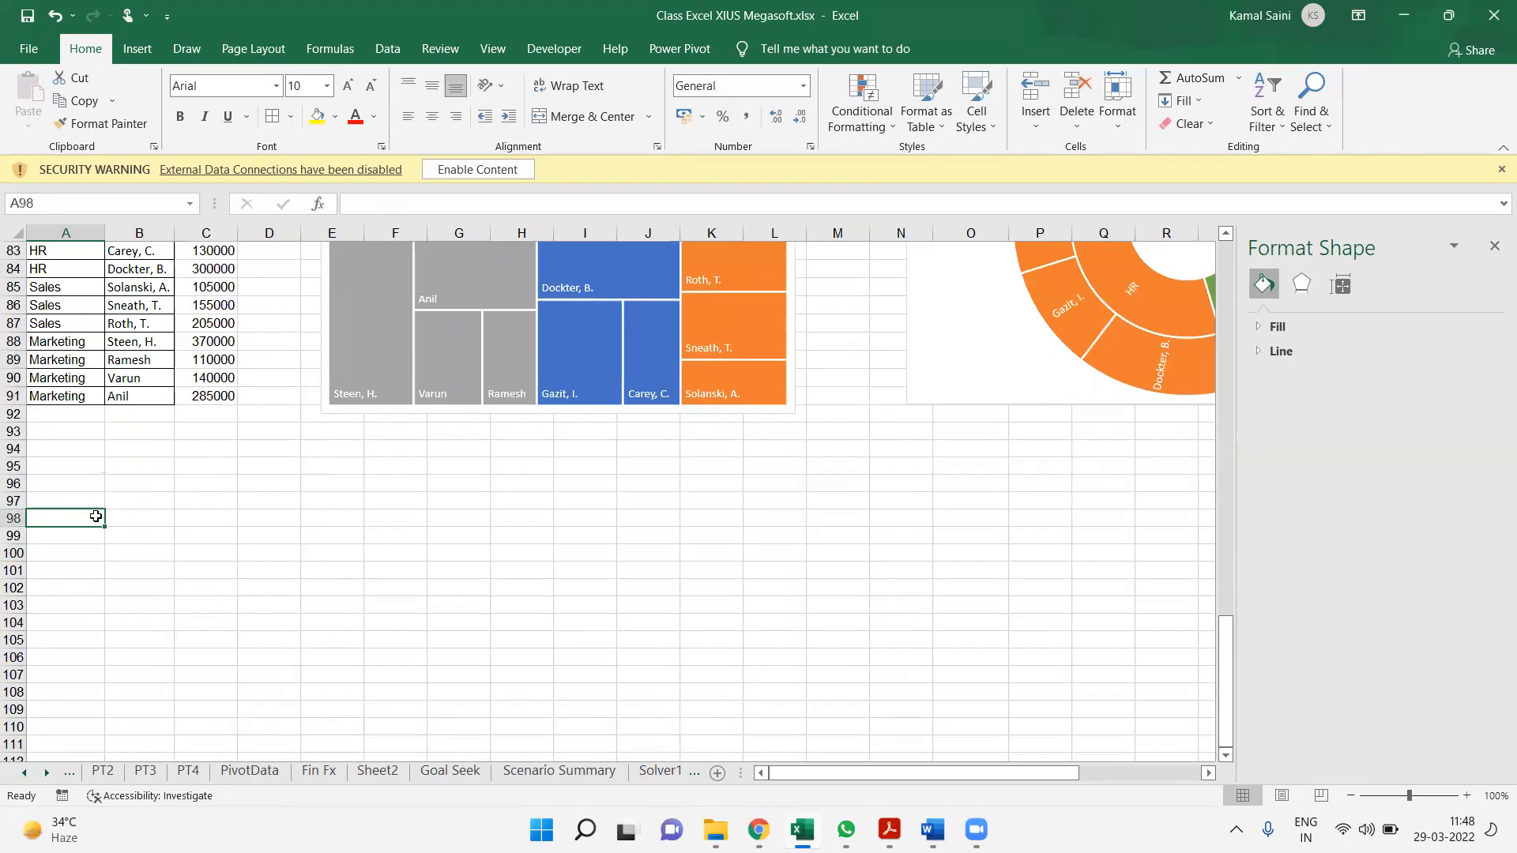
left_click(73, 495)
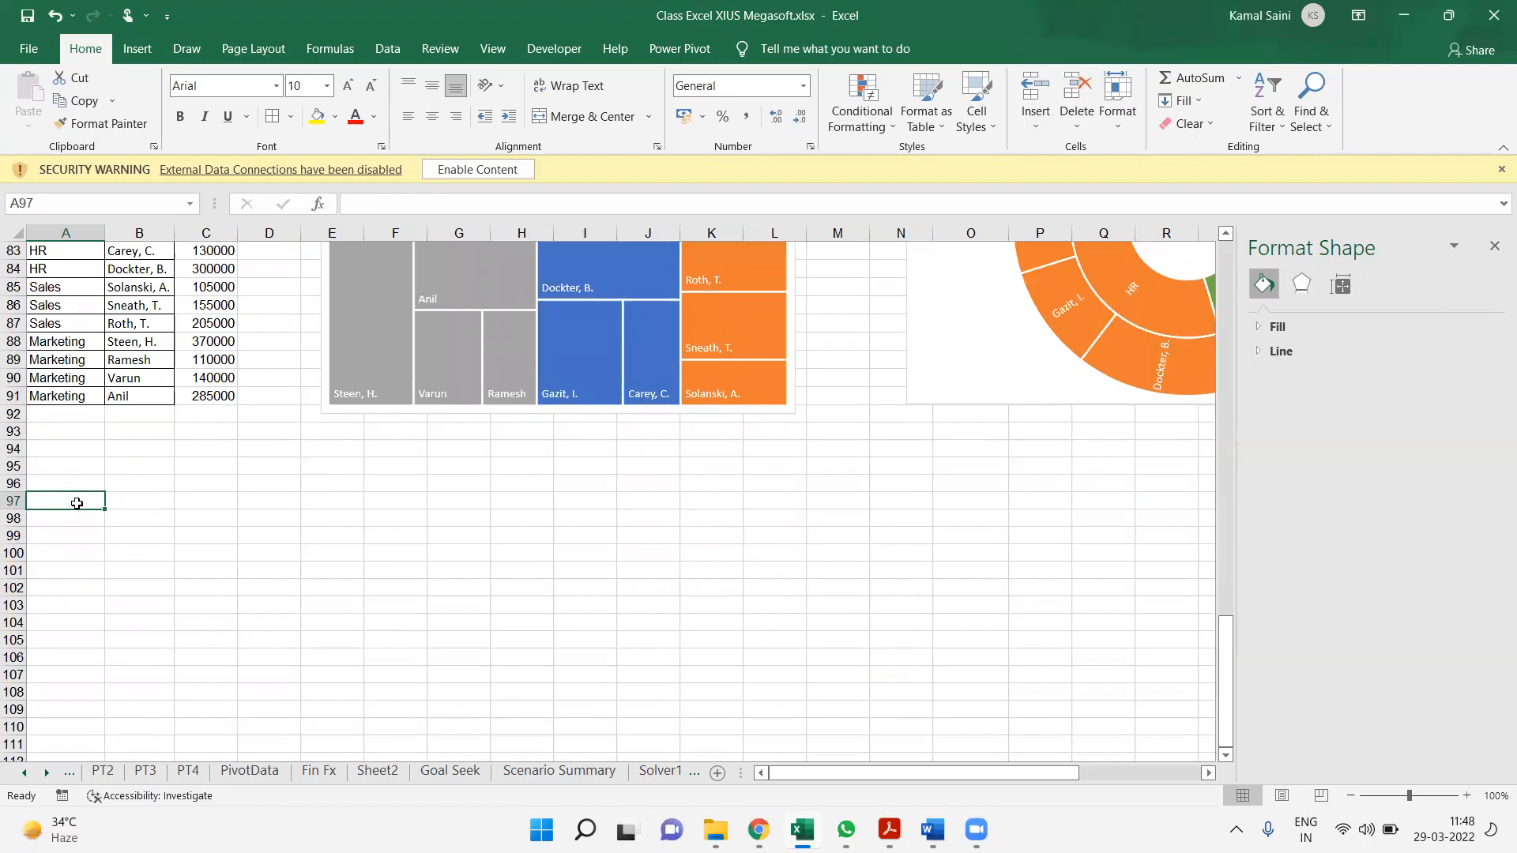
type("Product")
key("Return")
type("Nokia")
key("Return")
type("Samsung")
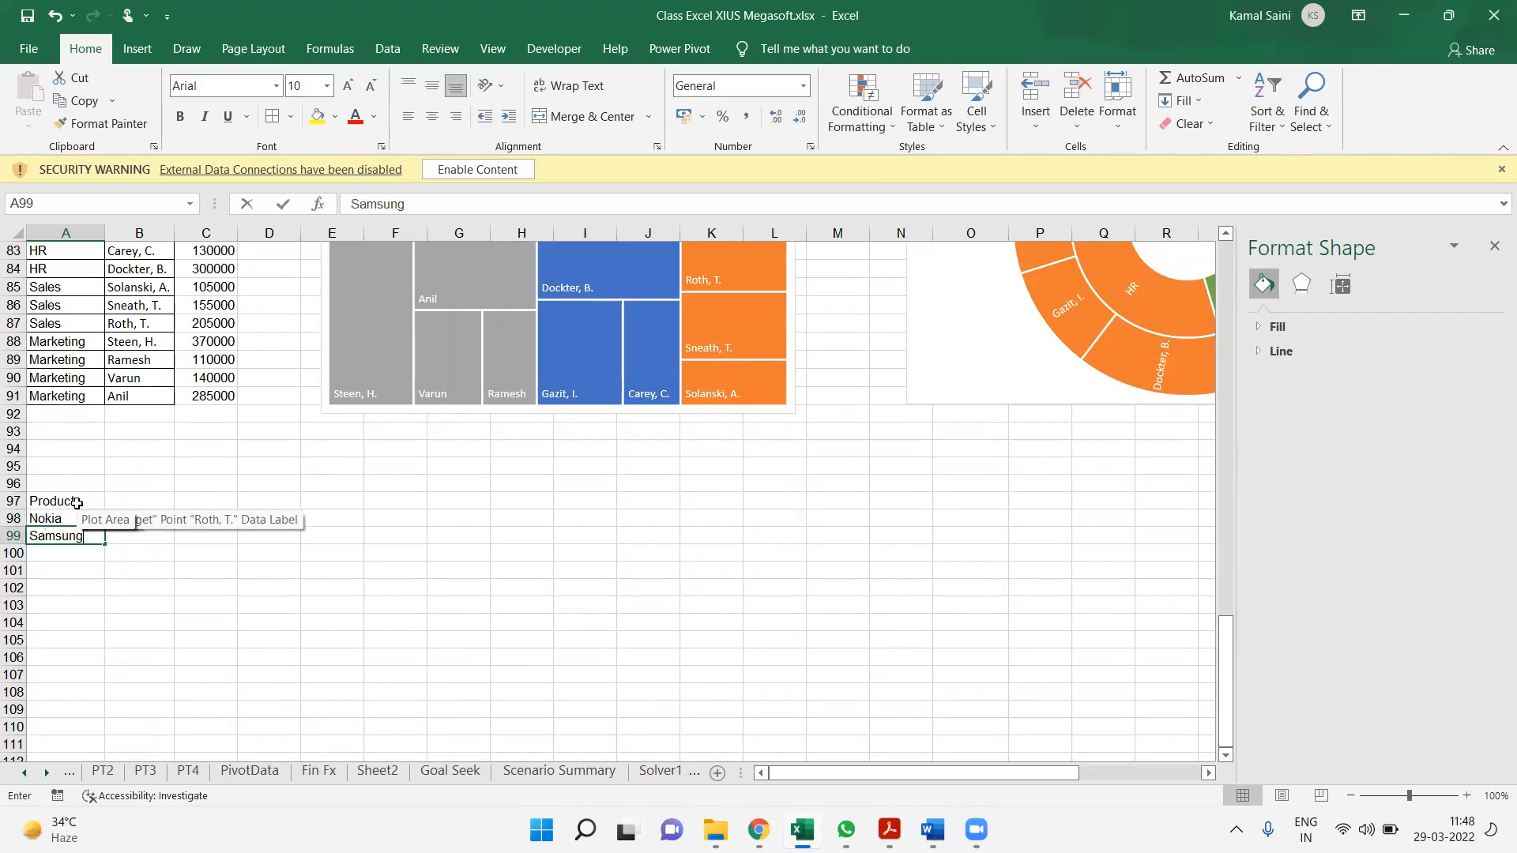
key("Return")
Extend the product list with Iball, Vivo, Oppo and Moto in cells A100 to A103
type("Iball")
key("Return")
type("Vivo")
key("Return")
type("V")
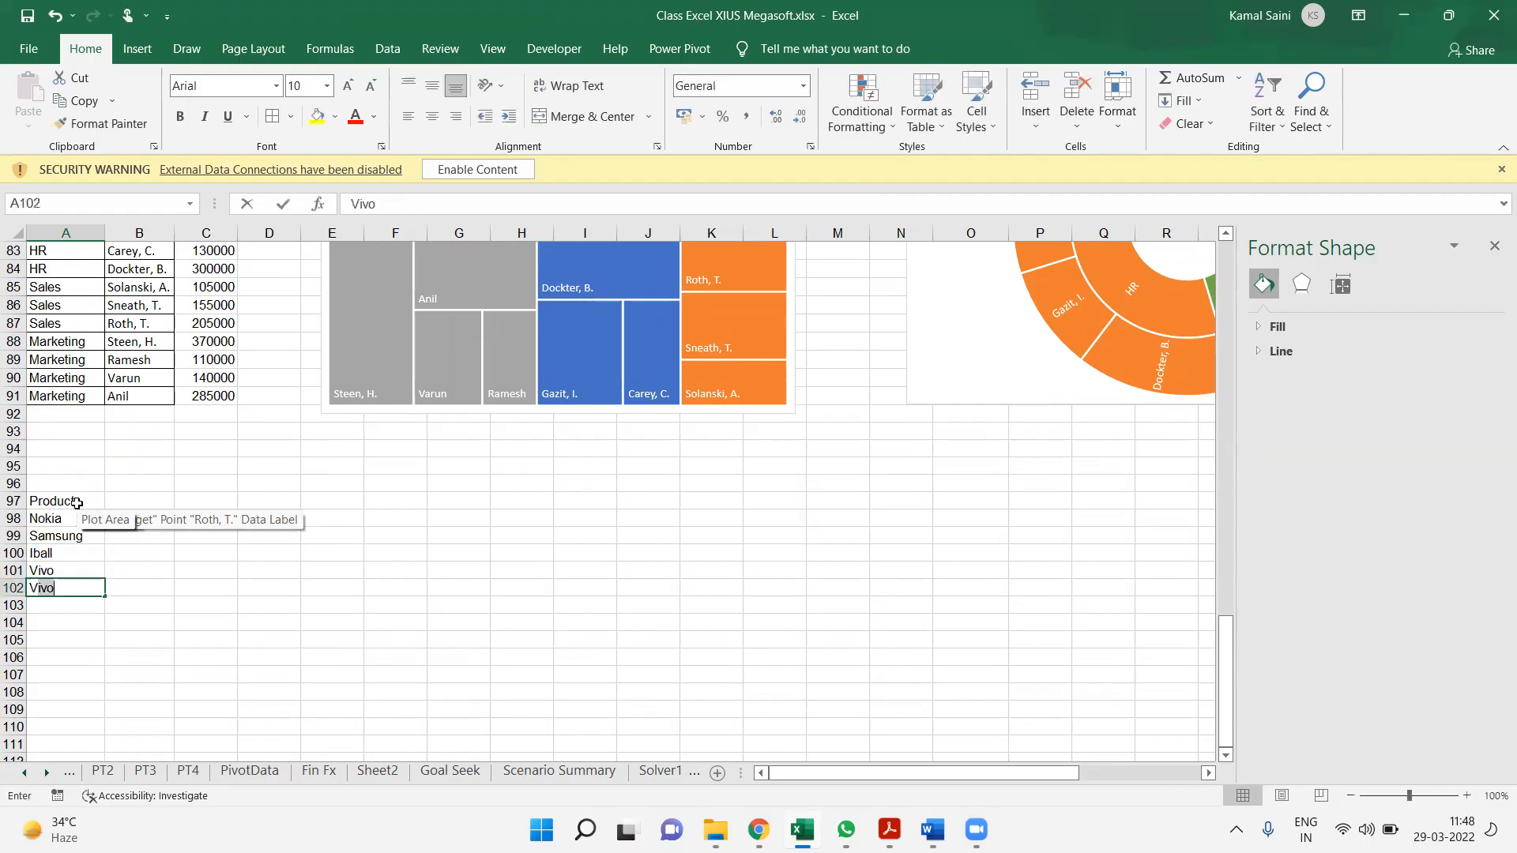
key("BackSpace")
key("BackSpace")
type("Oppo")
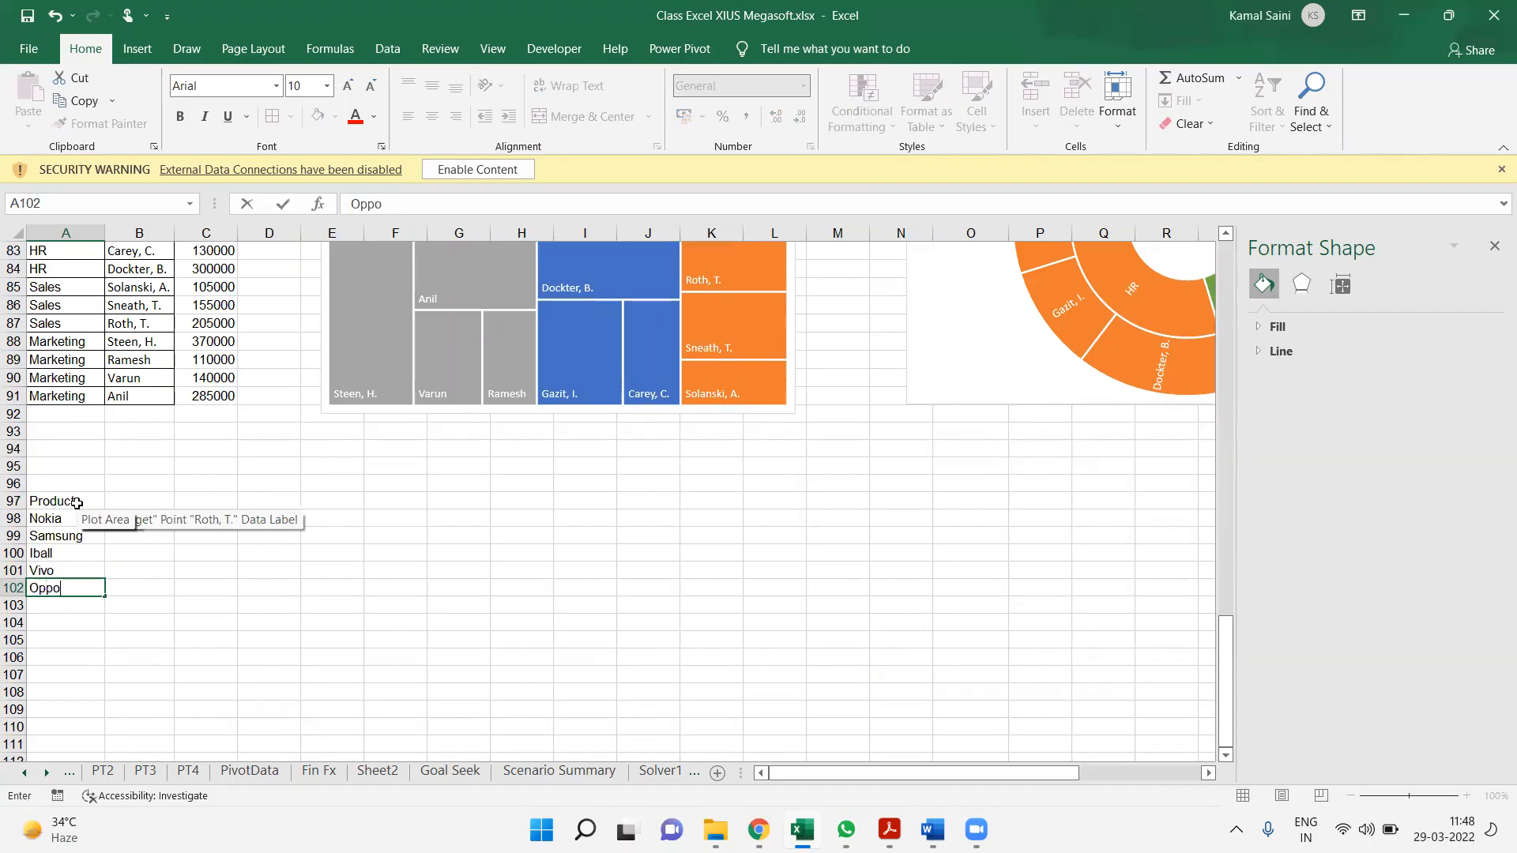
key("Return")
type("Moto")
Enter the column header Qty in cell B97, next to Product
left_click(77, 503)
key("Tab")
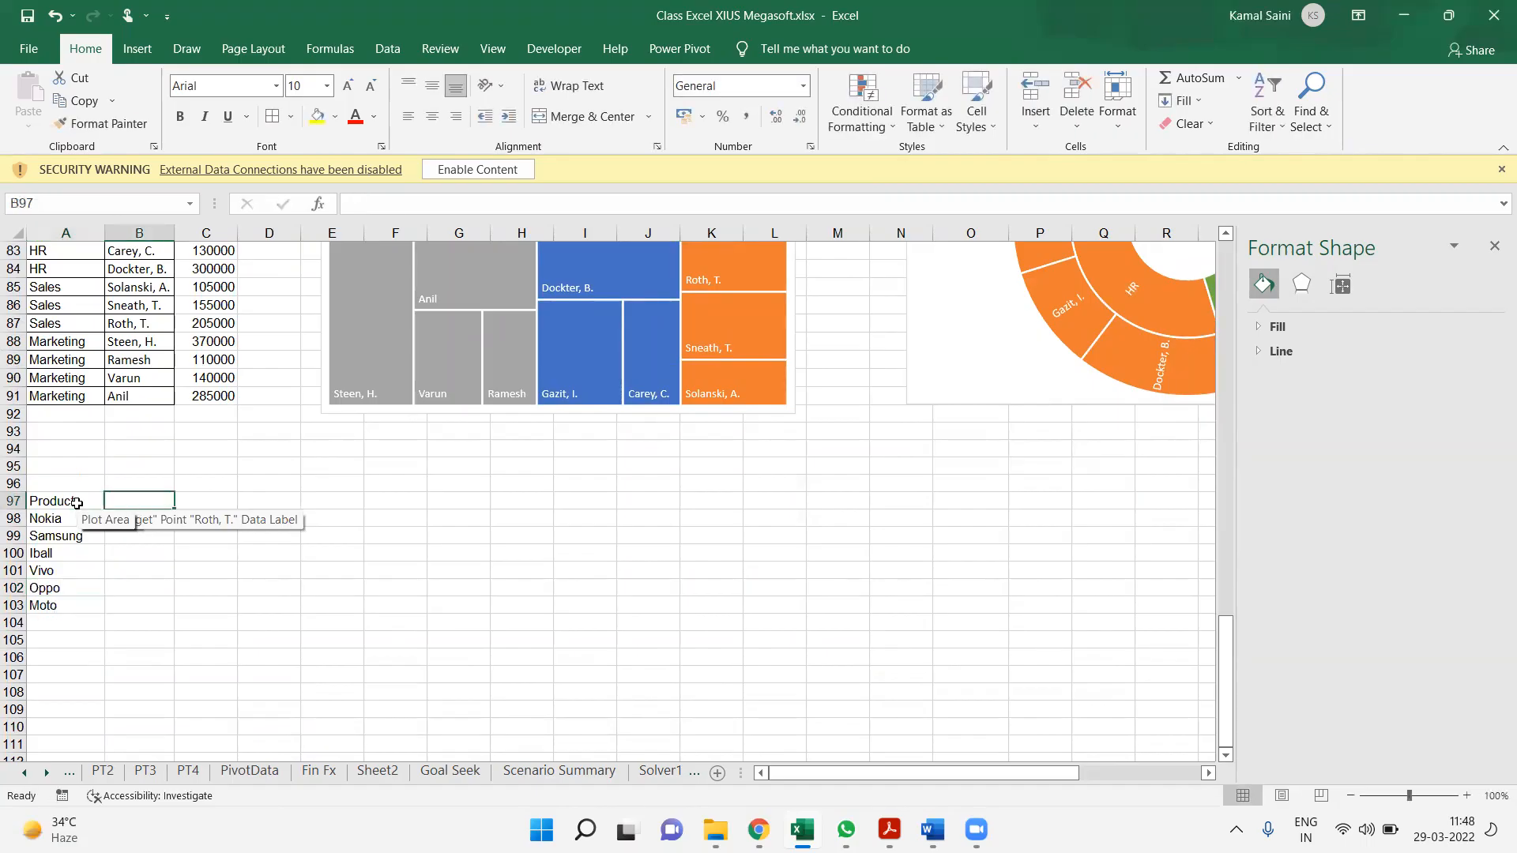
type("P")
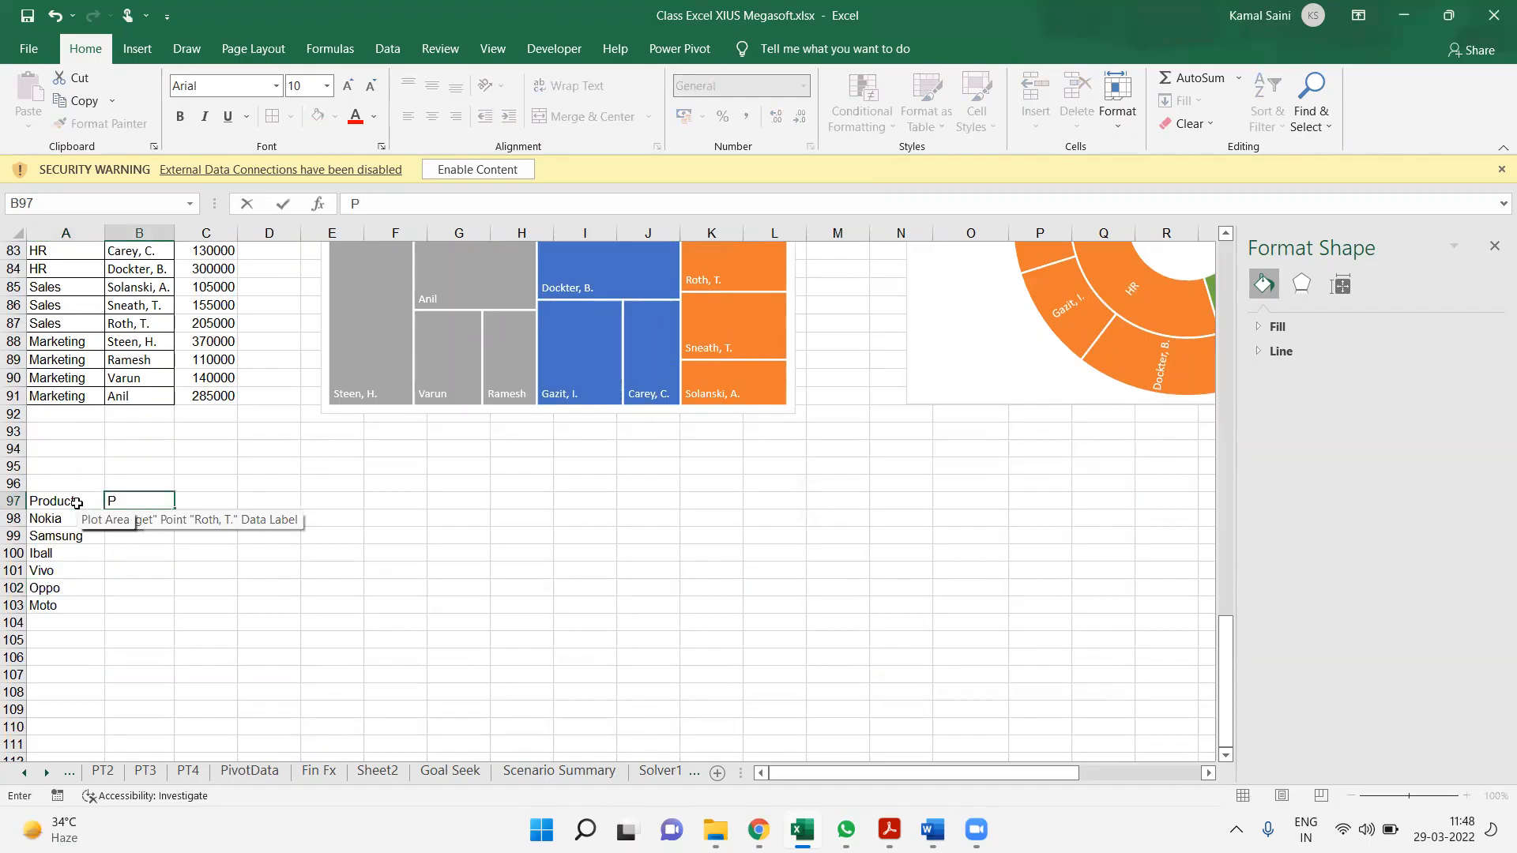
type("Qty")
key("Down")
Fill the Qty cells B98:B103 with the formula =RANDBETWEEN(10,89)
key("shift+Down")
key("shift+Down")
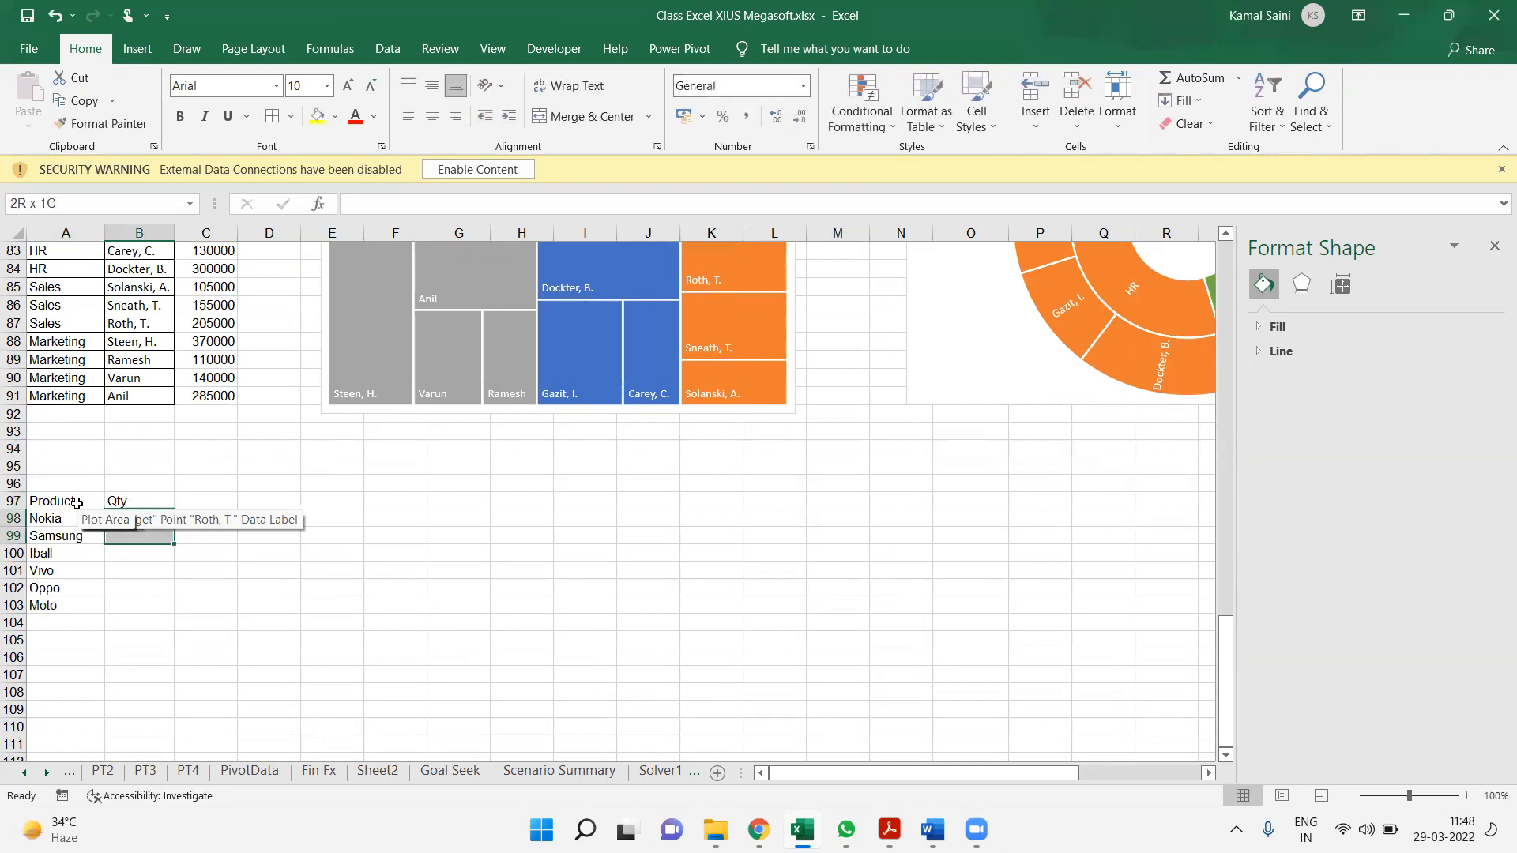
key("shift+Down")
key("shift+Down")
key("shift+Down")
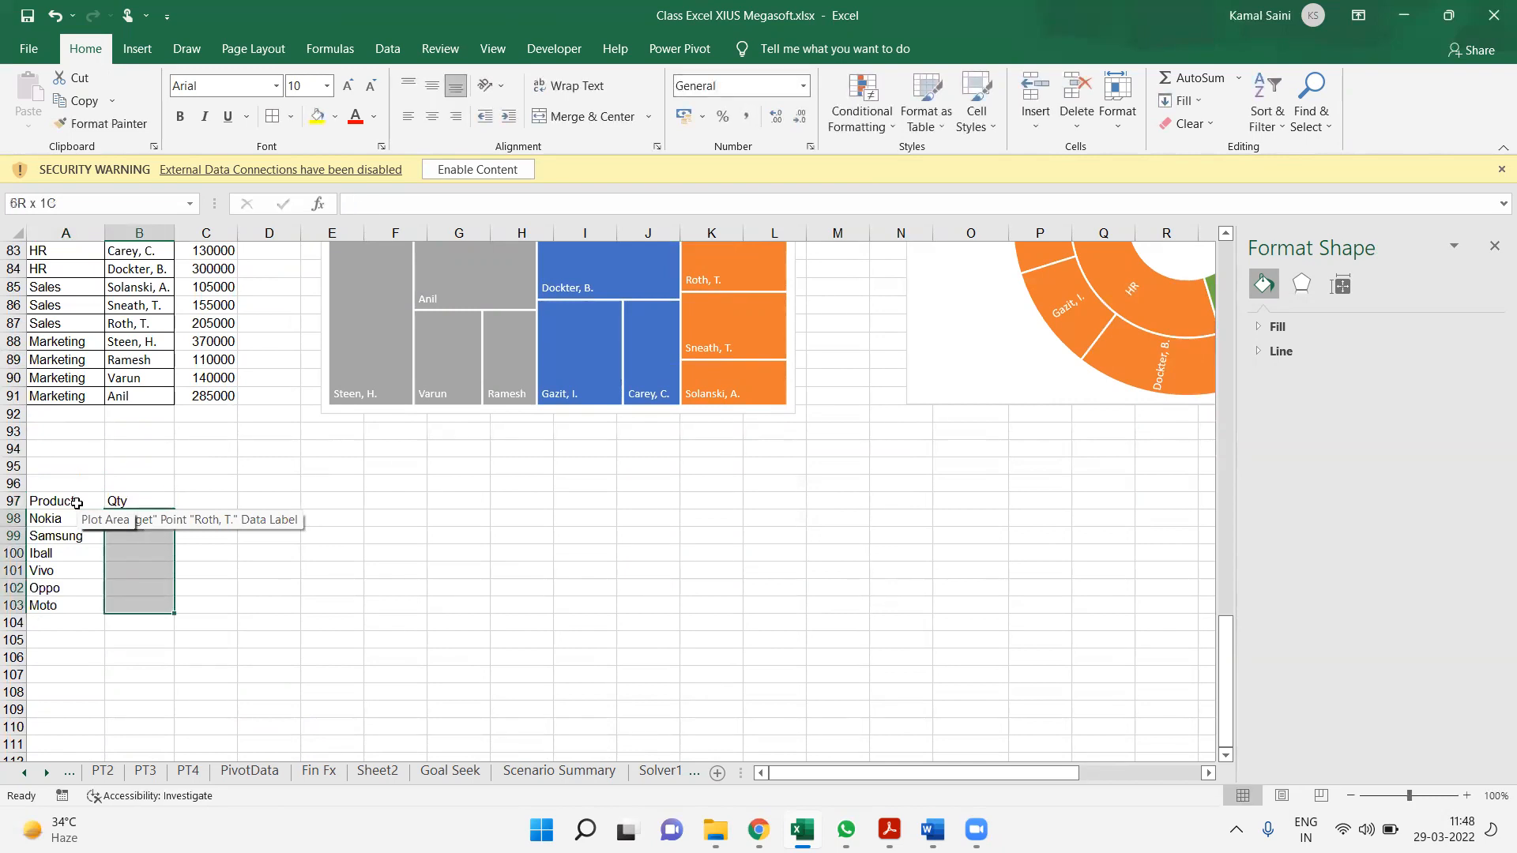
type("=ra")
key("Down")
key("Down")
key("Tab")
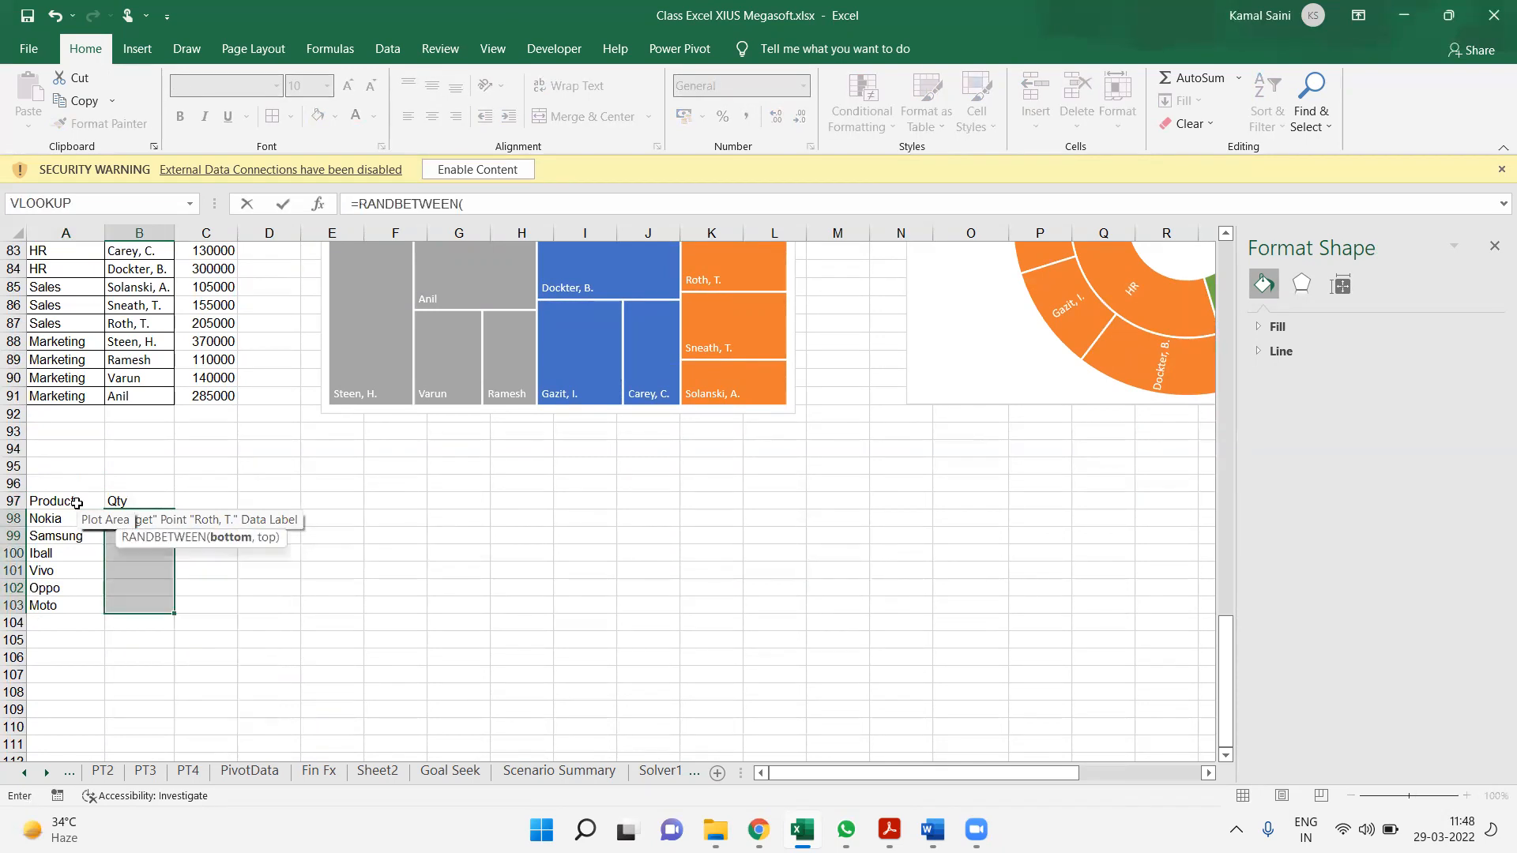
type("10,")
key("ctrl+Return")
Replace the Qty formulas in B98:B103 with fixed values by pasting values only over them
key("ctrl+c")
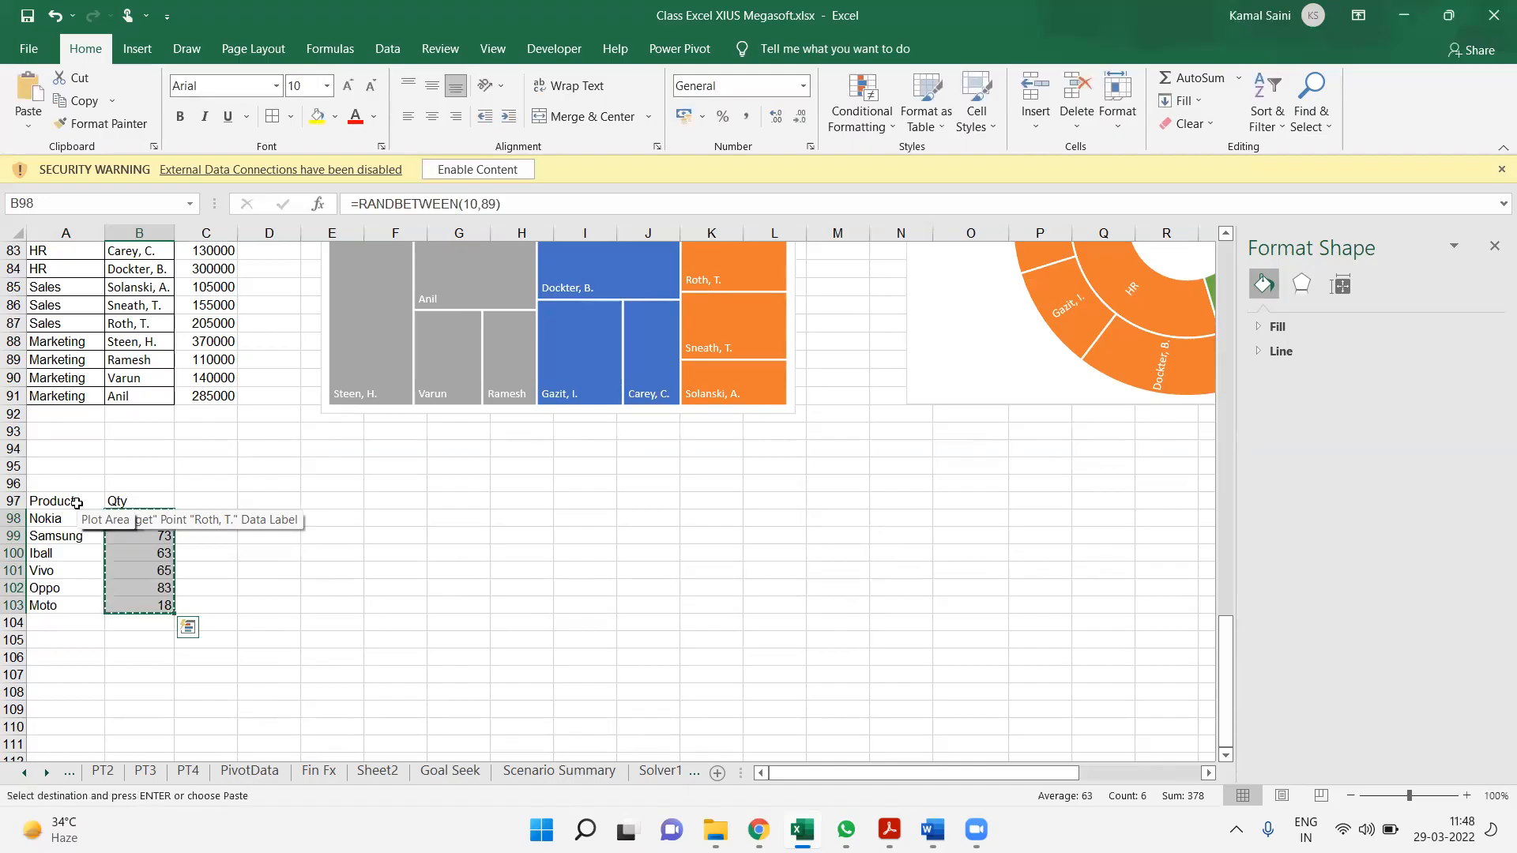
key("ctrl+alt+v")
key("Down")
key("Down")
key("Return")
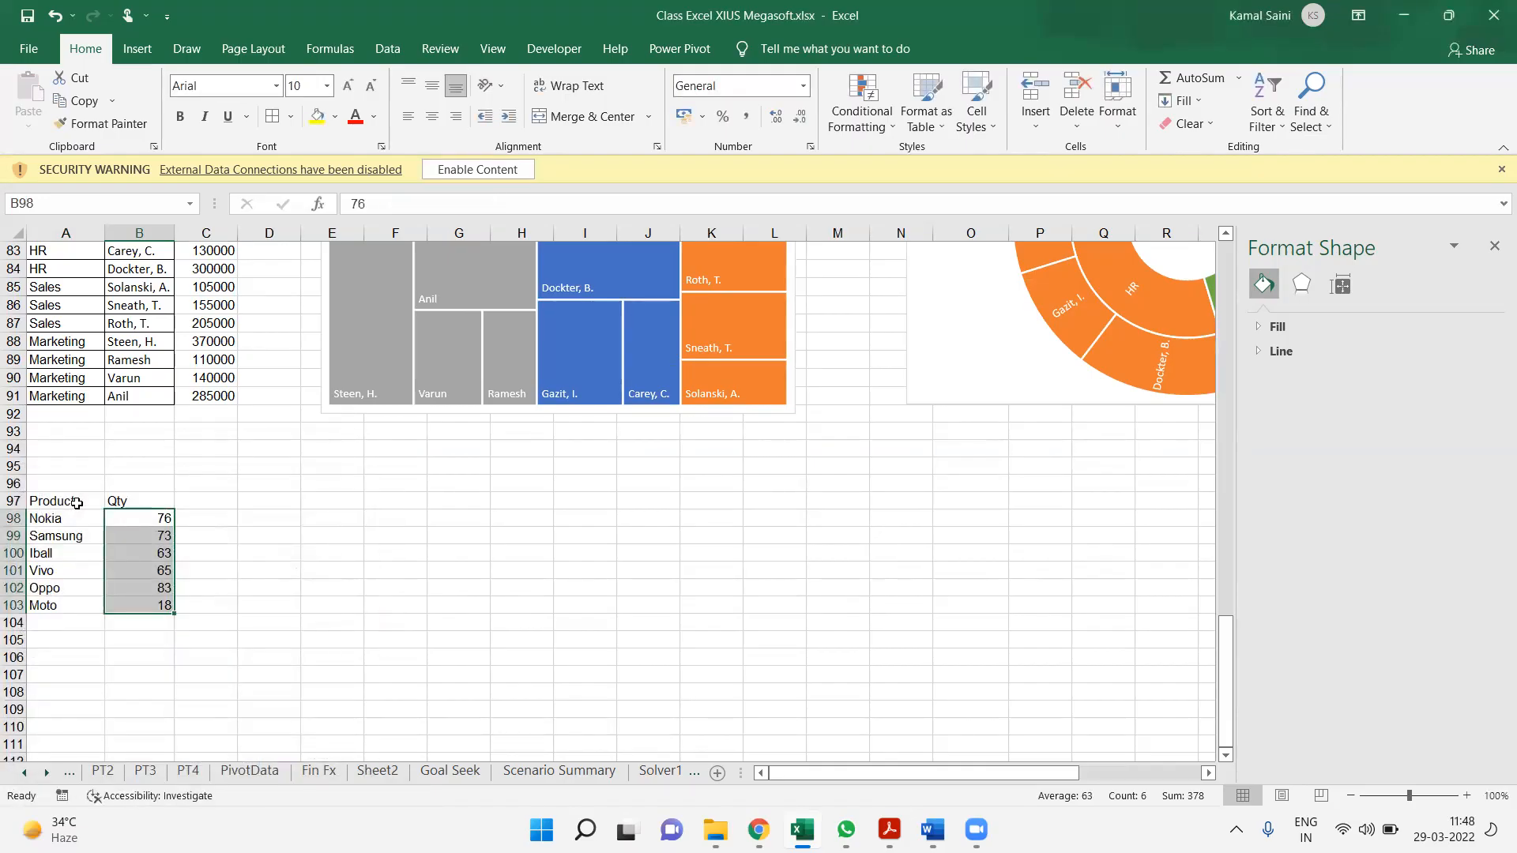
key("Up")
key("Right")
key("Left")
key("Down")
key("Down")
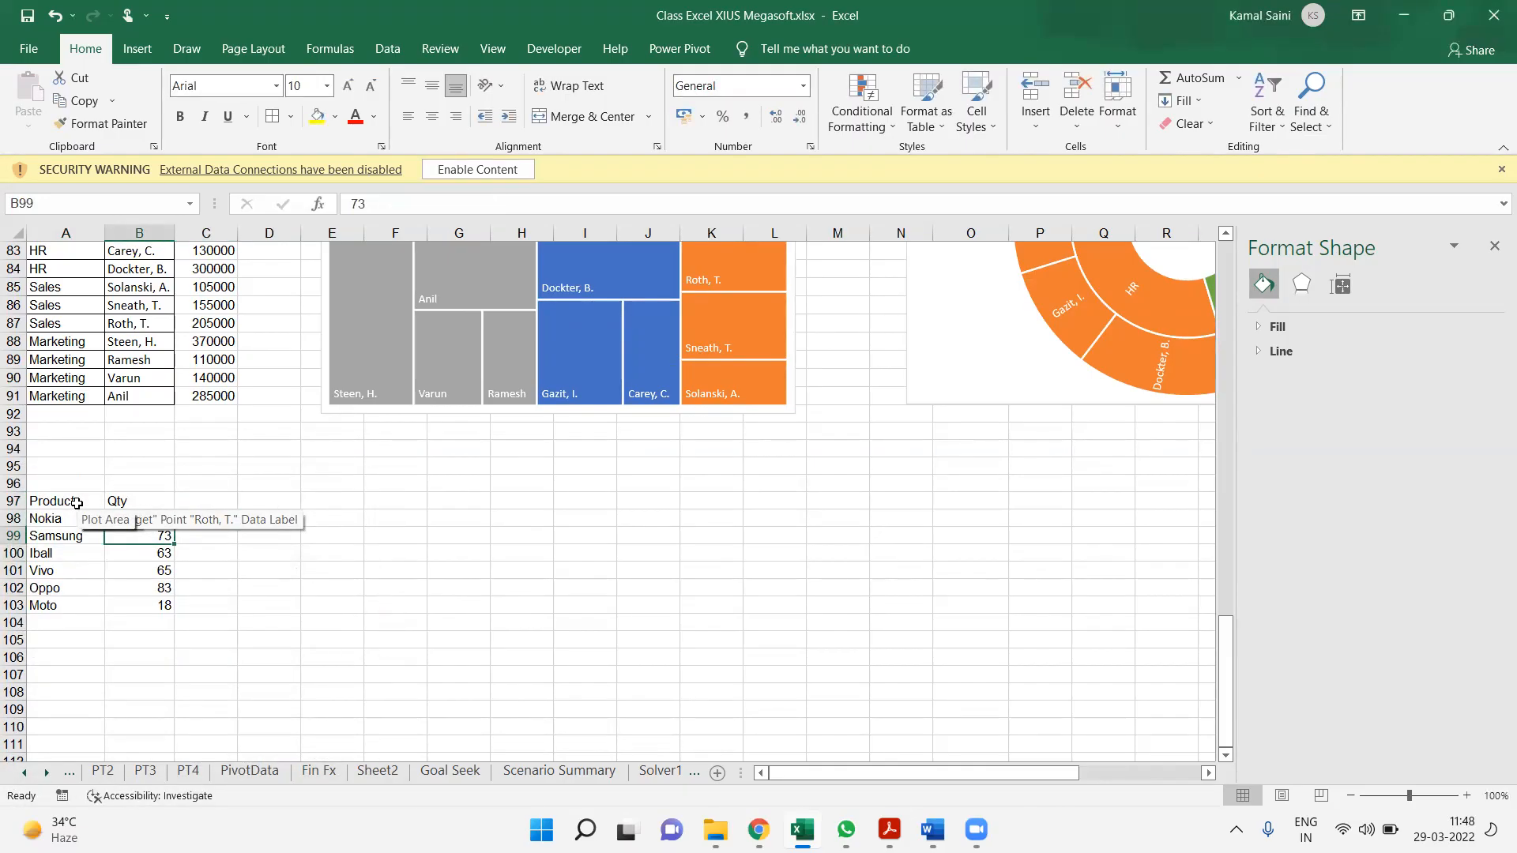
left_click(271, 572)
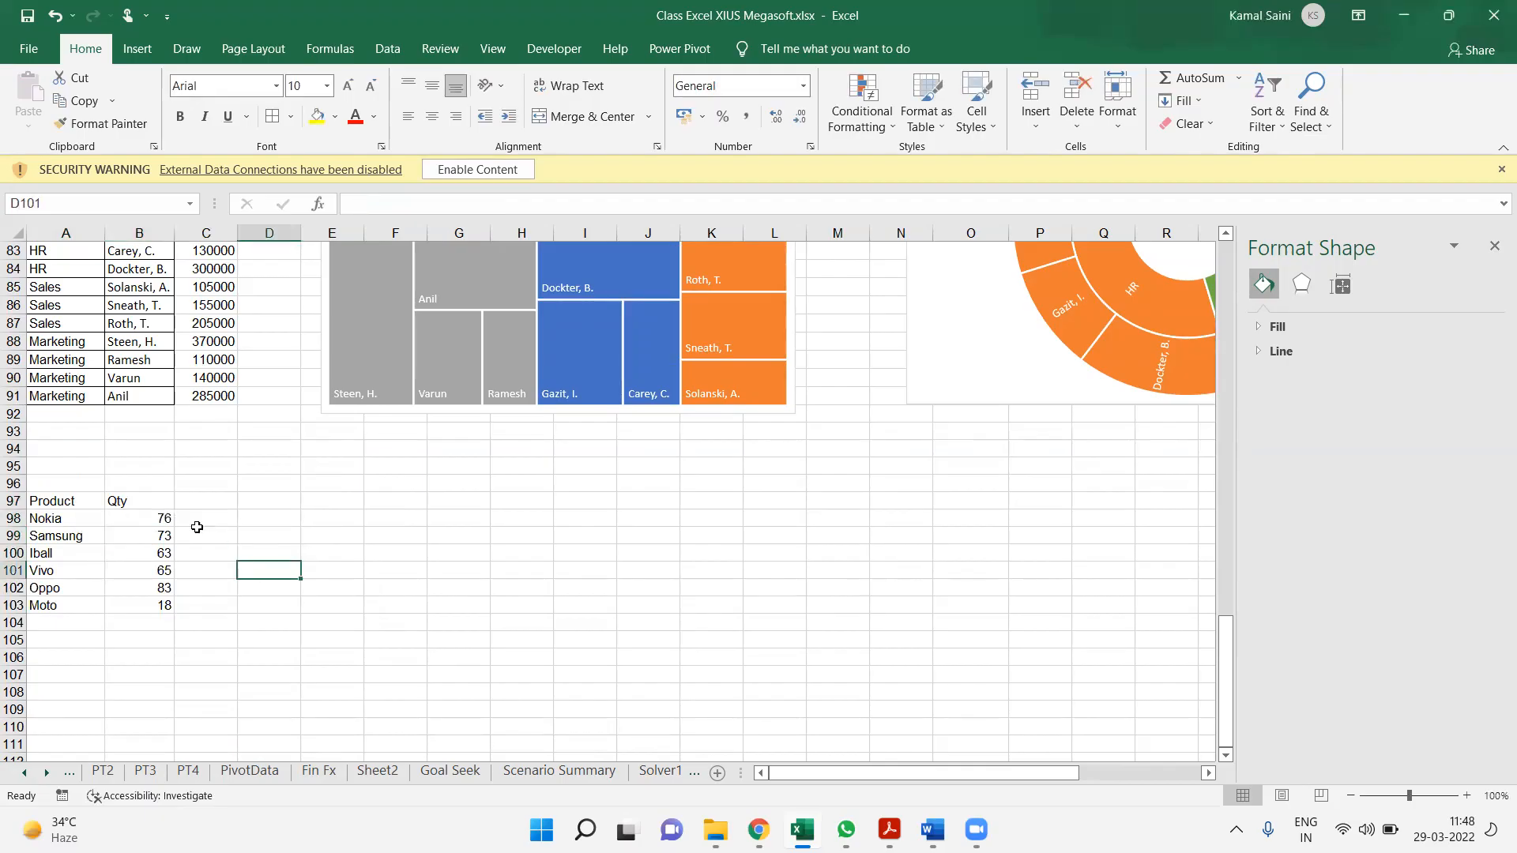
left_click(159, 528)
Enter the column header Value in cell C97, next to Qty
left_click(218, 482)
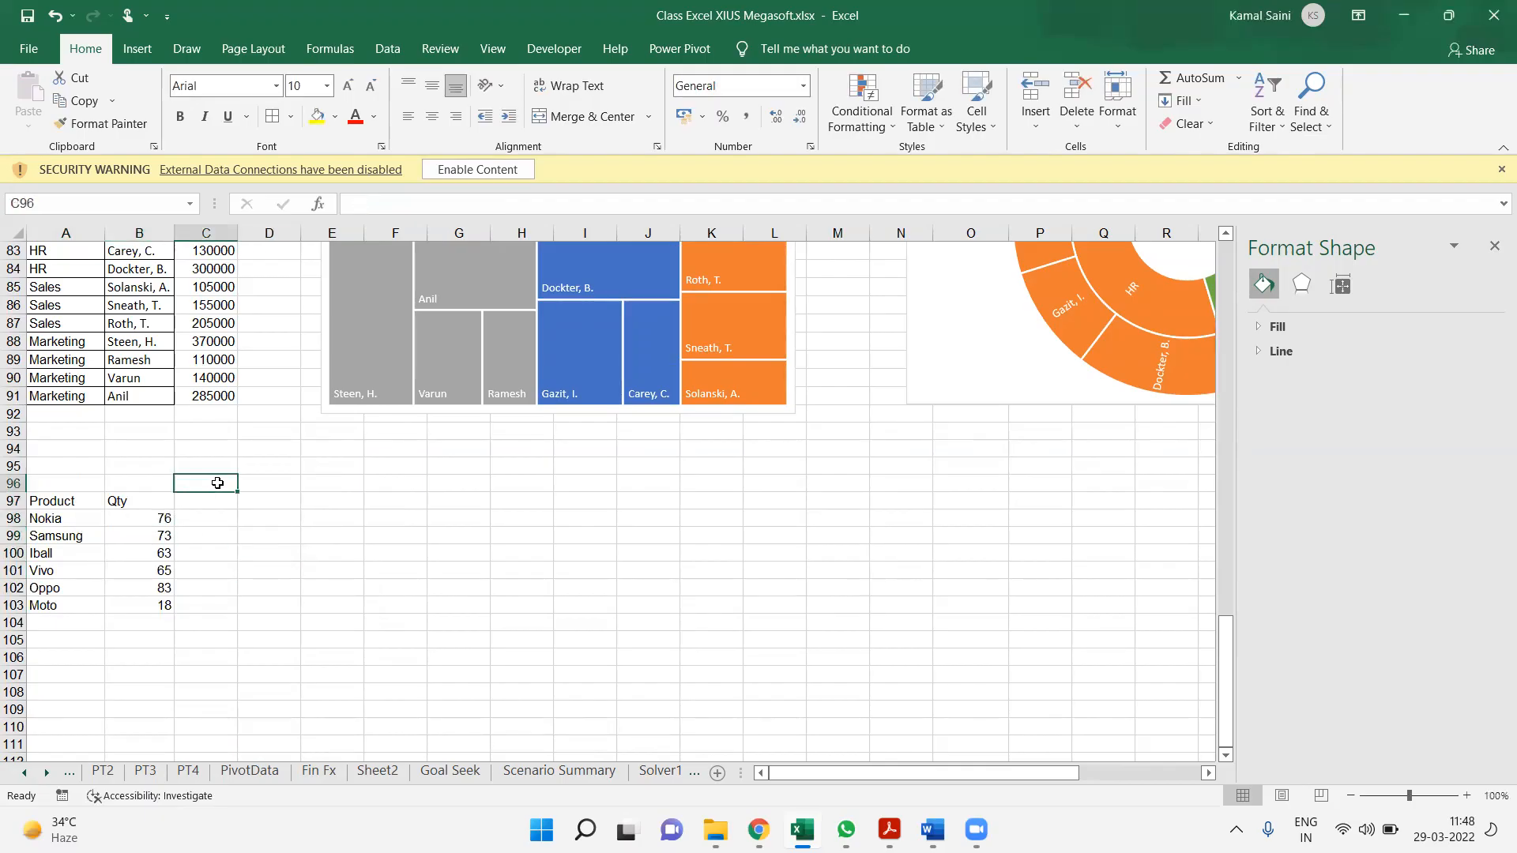
key("Down")
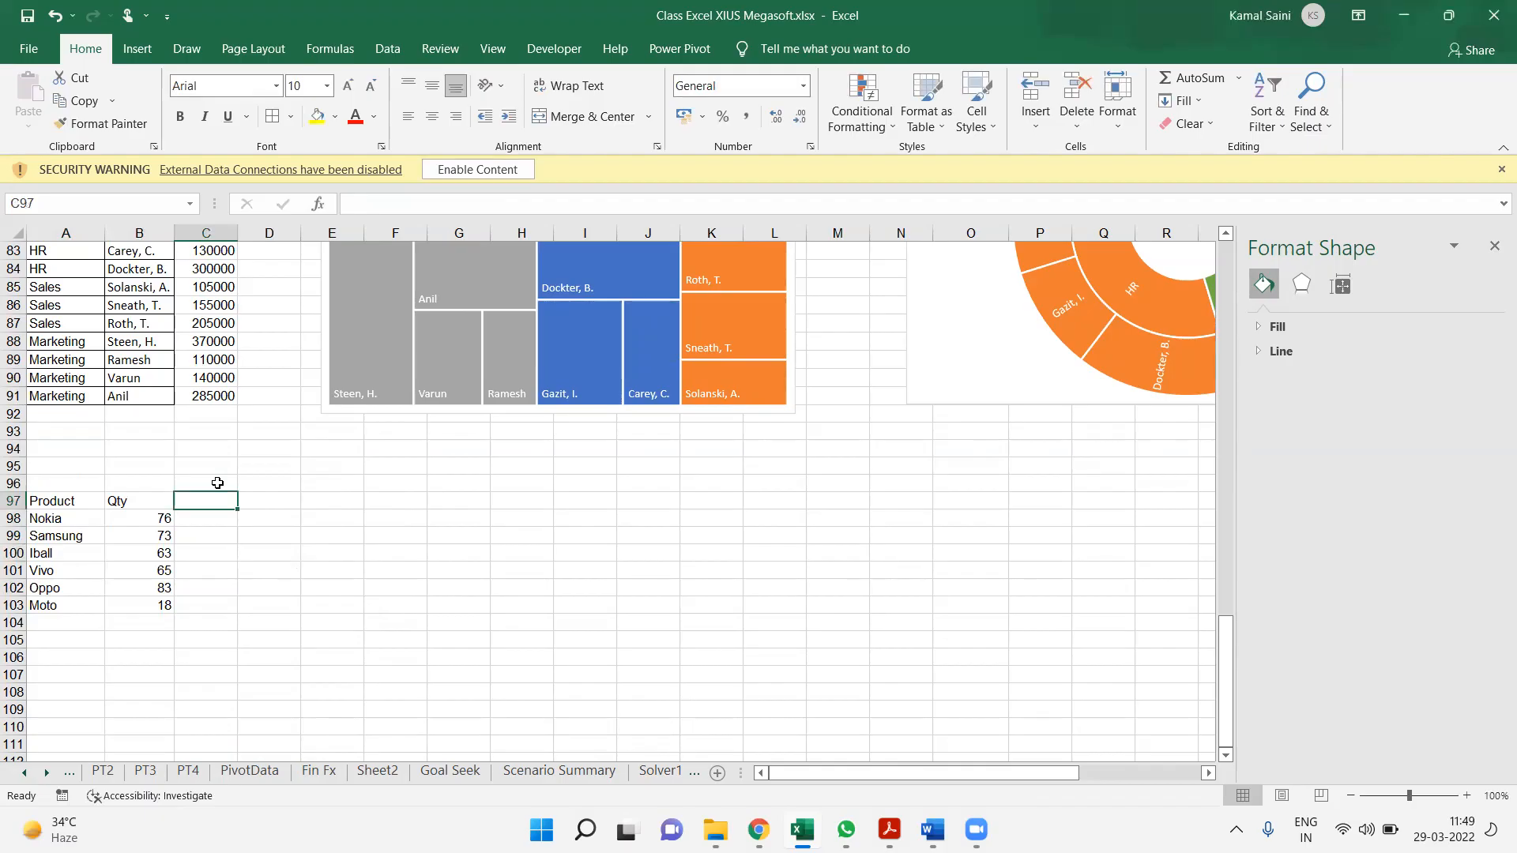
type("Value")
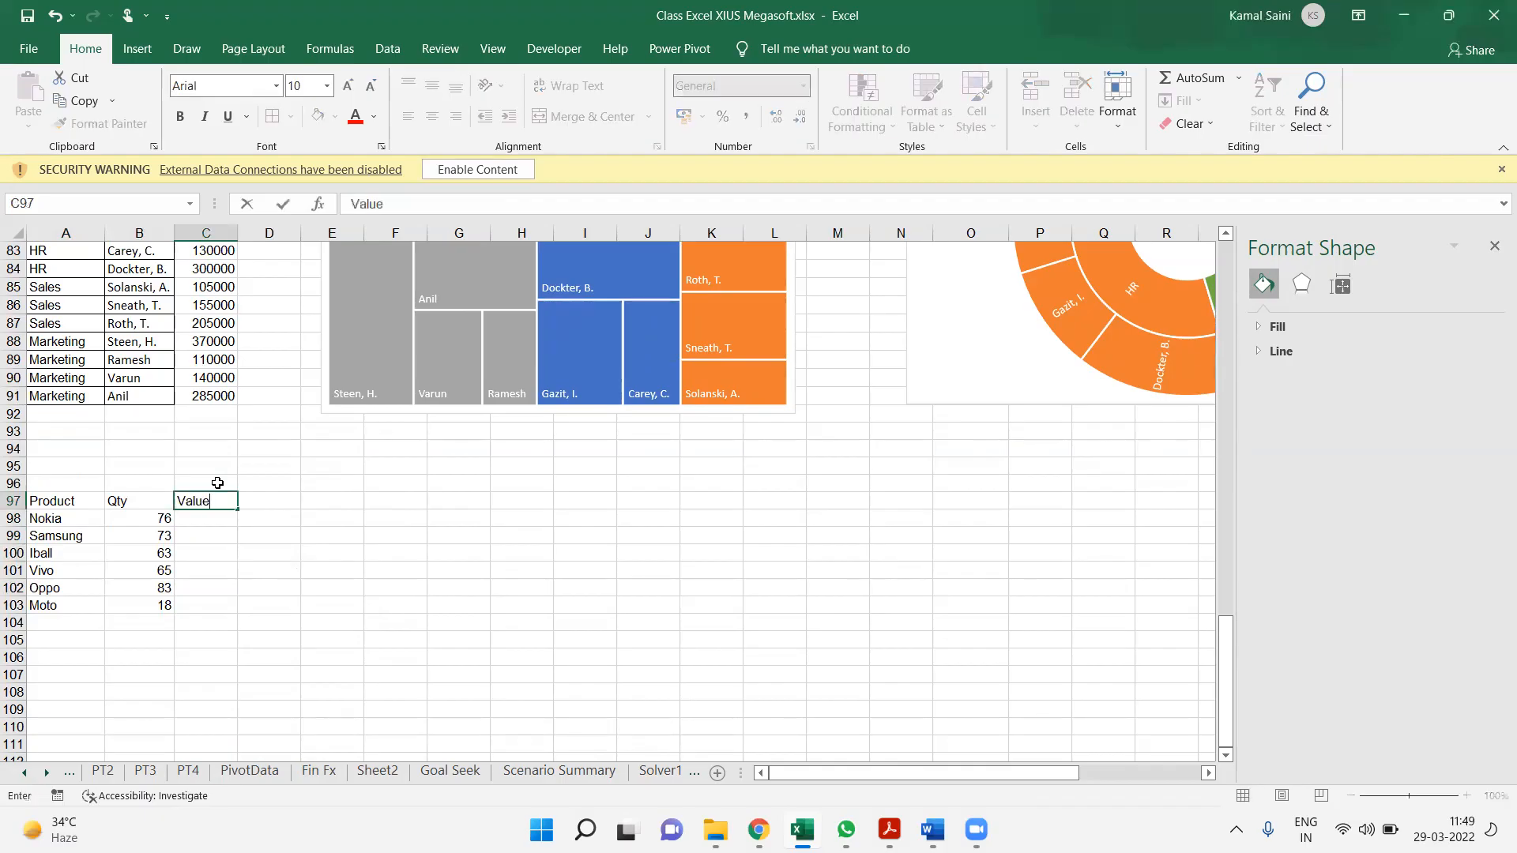
key("Return")
Fill the Value cells C98:C103 with the formula =RANDBETWEEN(19,99)*5000
type("=ran")
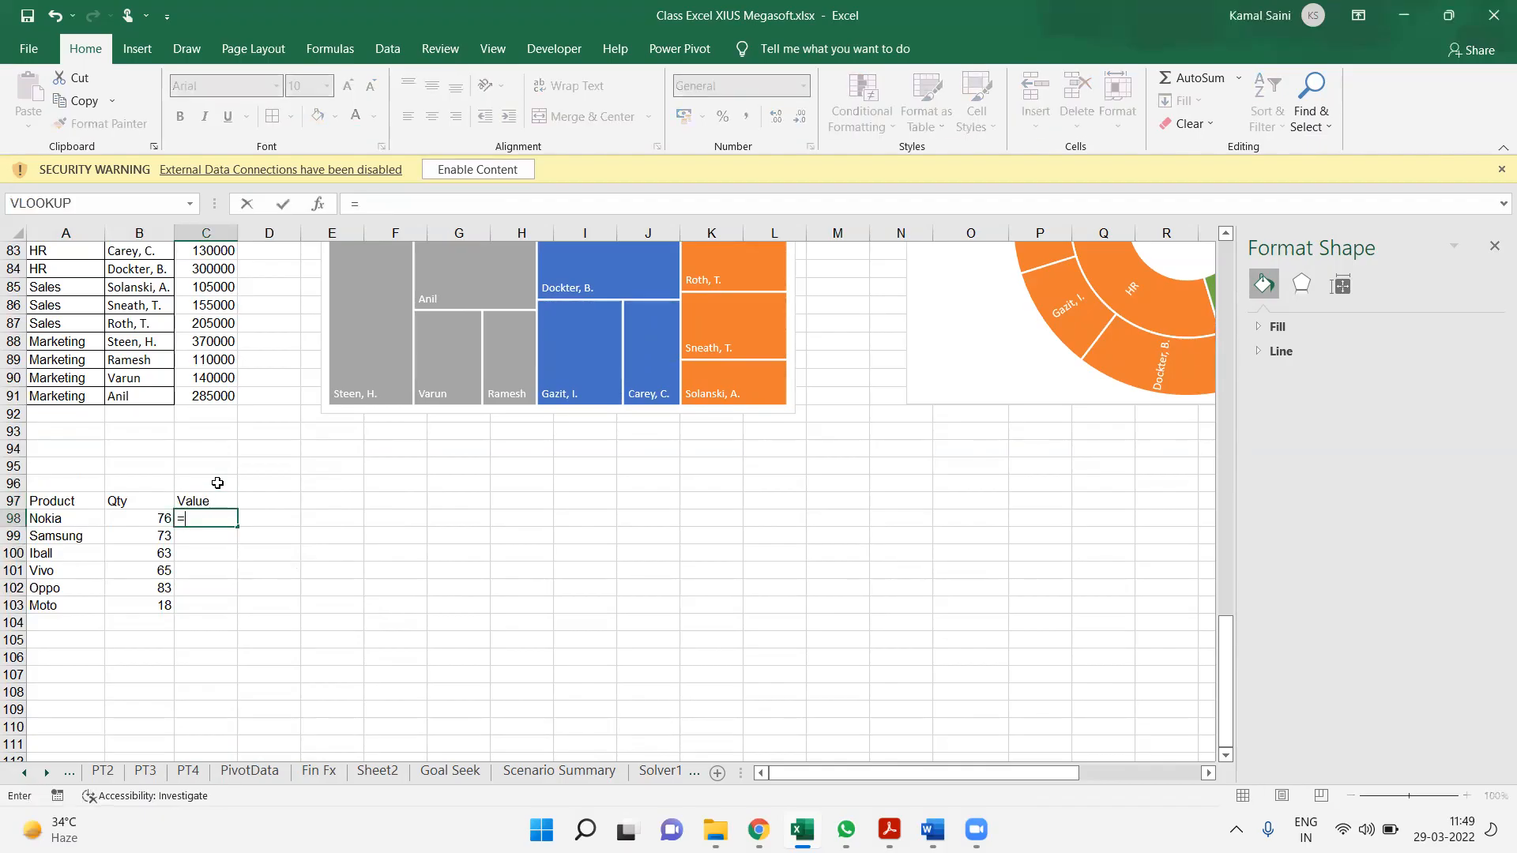
key("Down")
key("Down")
key("Tab")
type("19,99)")
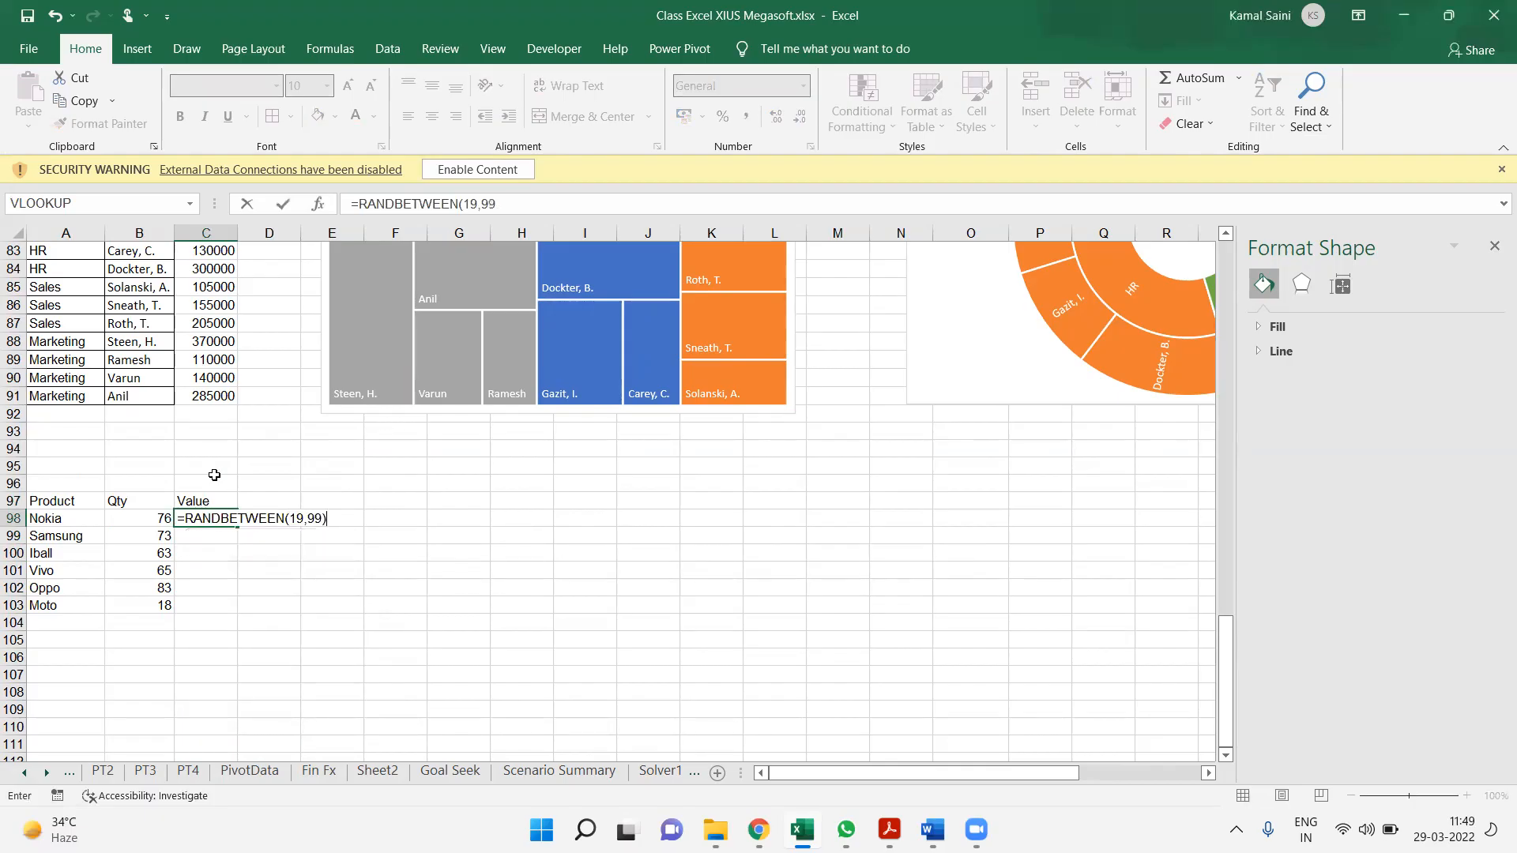
type("*5000")
key("ctrl+Return")
key("Left")
key("ctrl+Down")
key("Right")
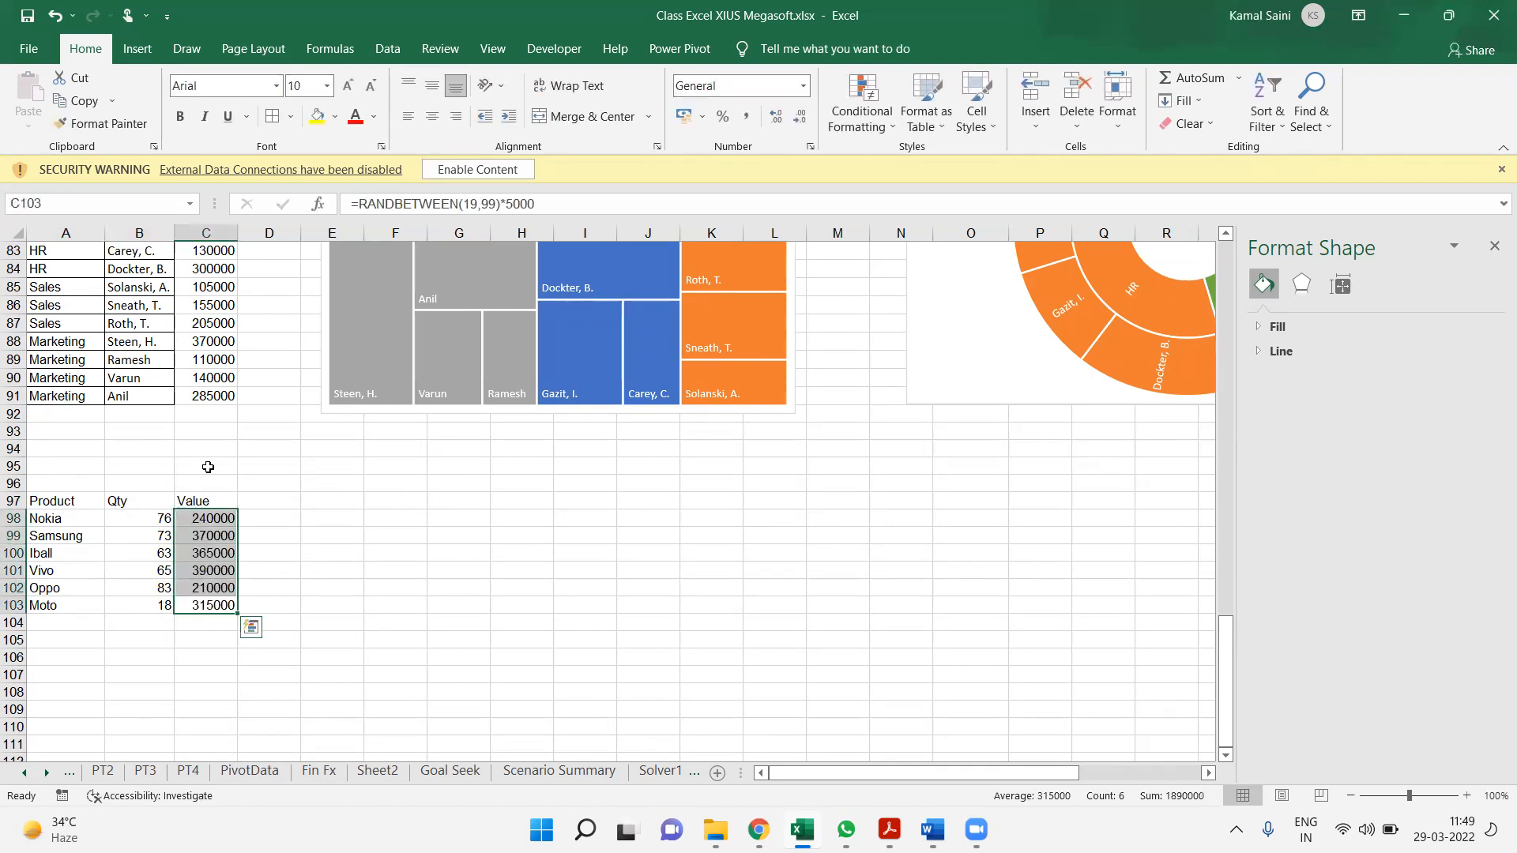
Apply borders to all cells of the product table A97:C103
key("ctrl+a")
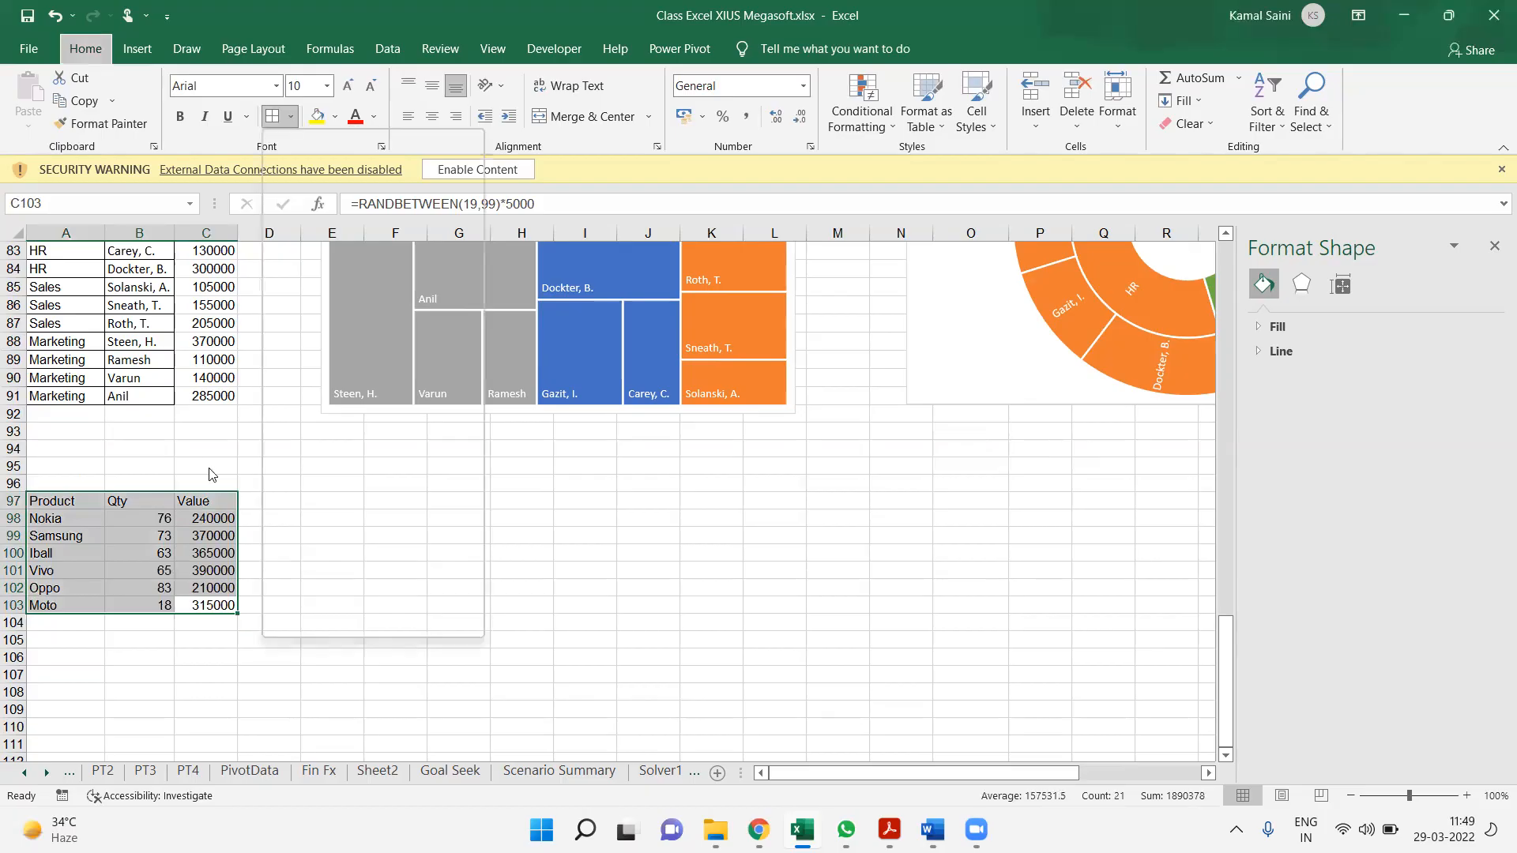
key("Right")
key("Left")
Replace the Value formulas in C98:C103 with fixed values by pasting values only over them
key("ctrl+Up")
key("Down")
key("ctrl+shift+Down")
key("ctrl+c")
key("ctrl+alt+v")
key("v")
key("Return")
key("Up")
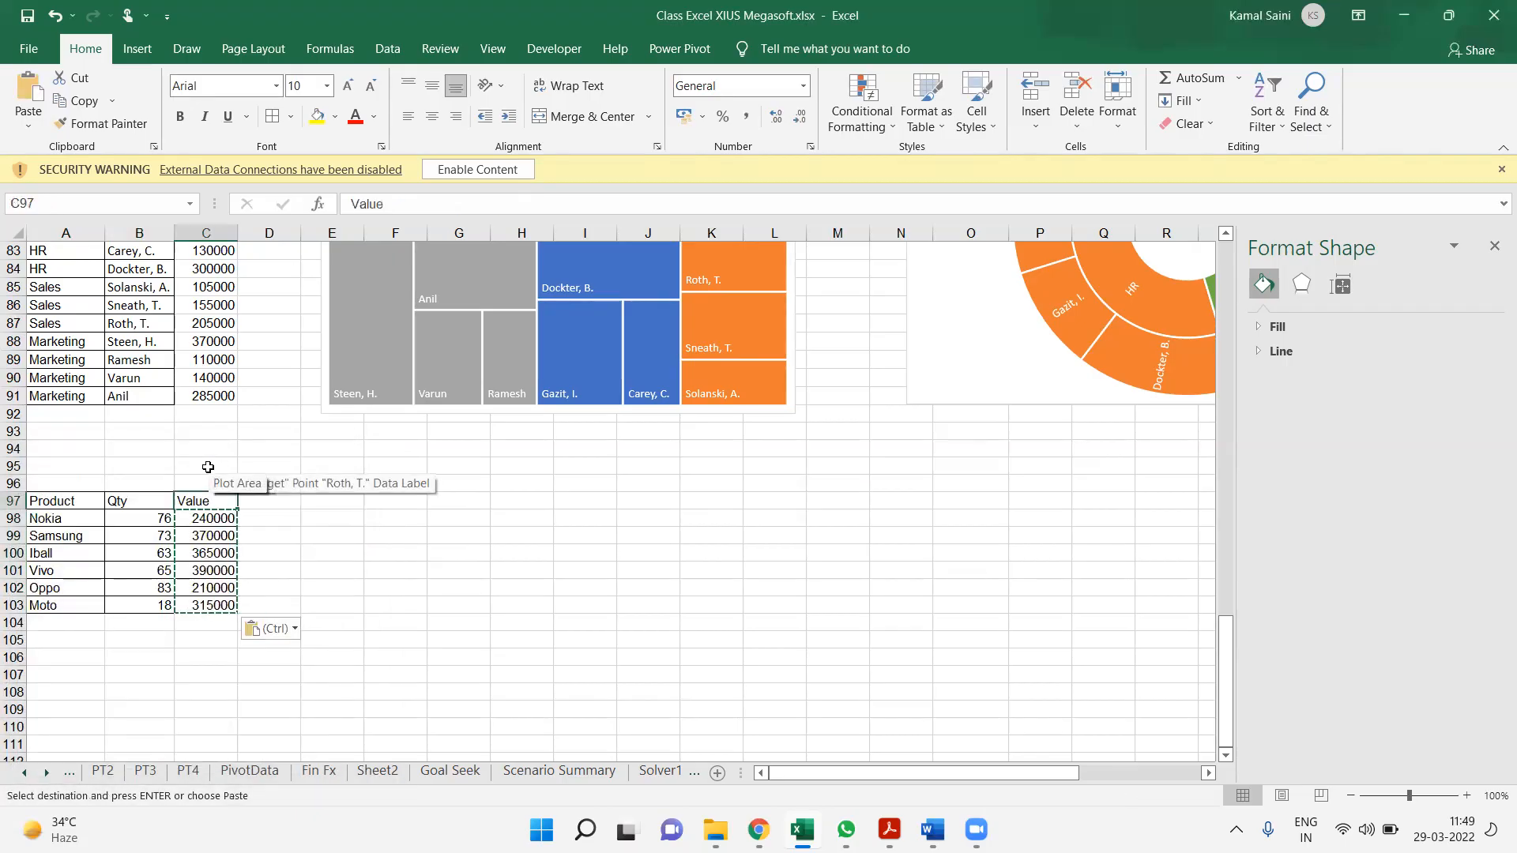
Enter the column header Market Share in cell D97, next to Value
key("ctrl+Left")
key("ctrl+shift+Down")
key("ctrl+shift+Right")
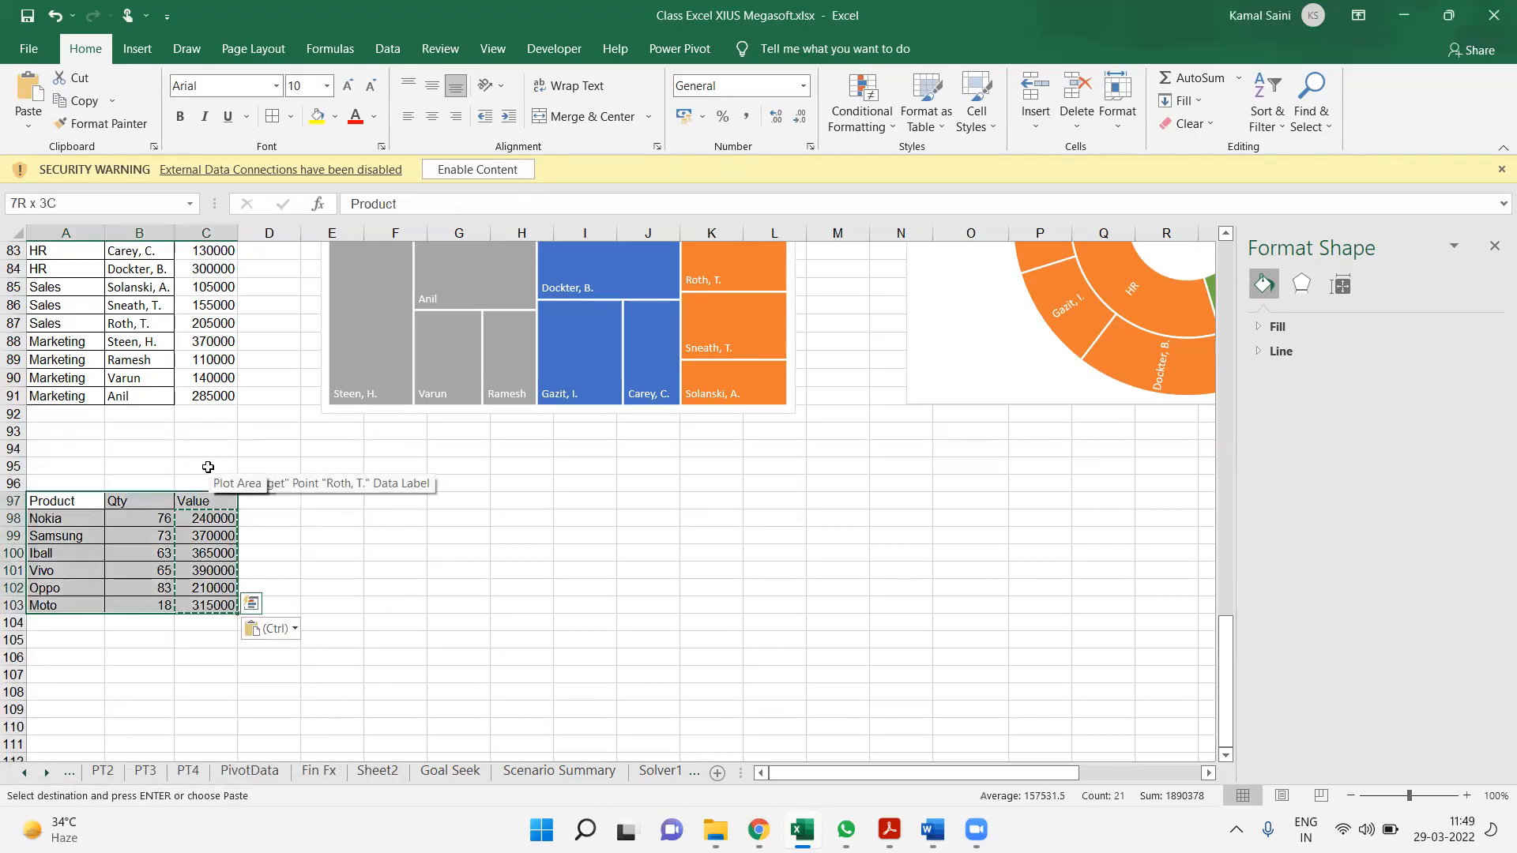
key("Escape")
key("Right")
key("Right")
key("Right")
type("Market")
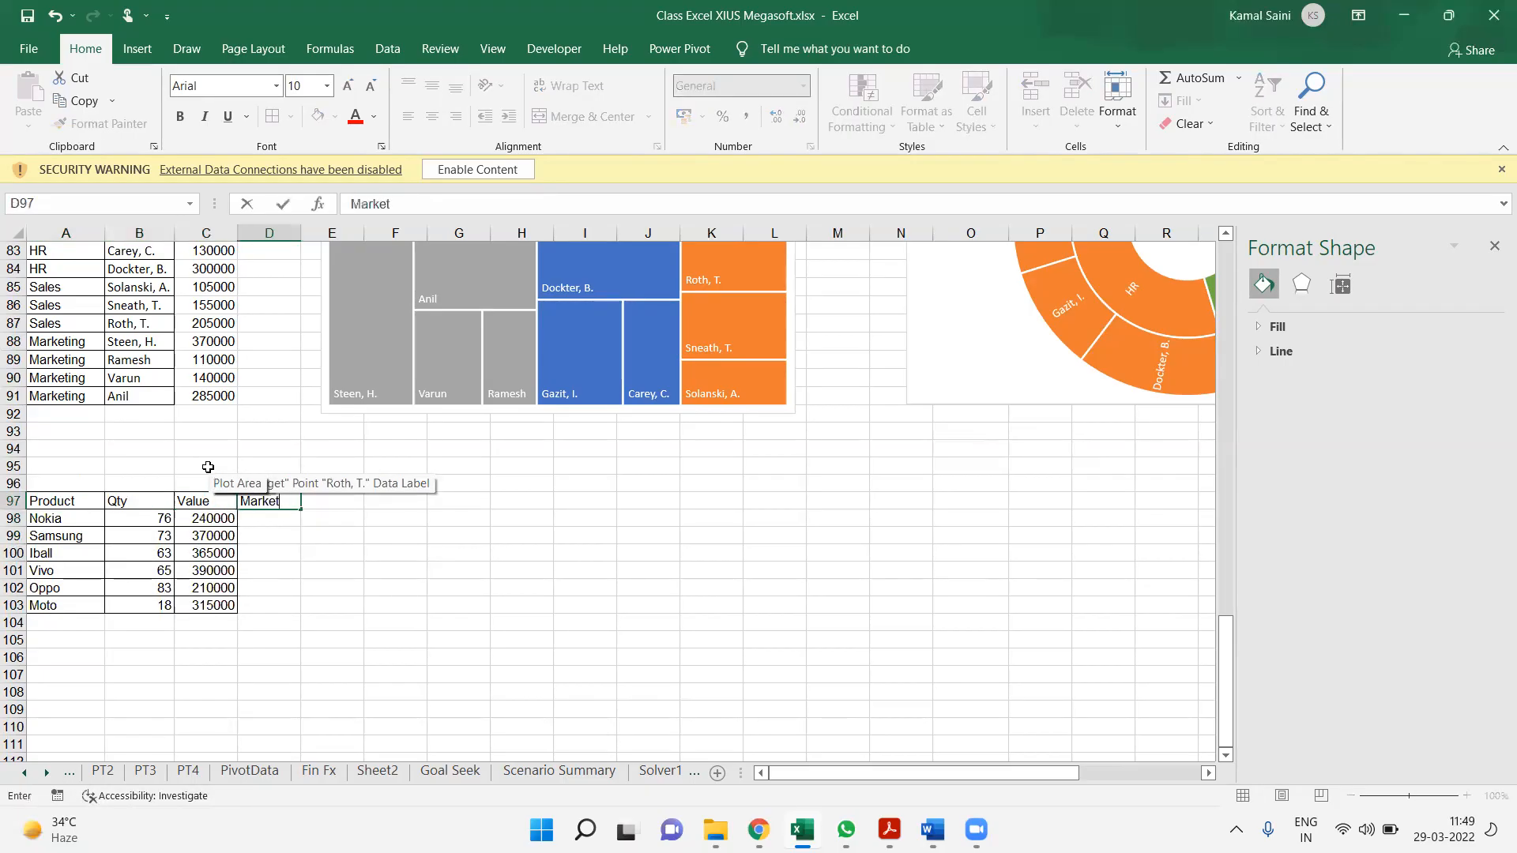
type(" Share")
key("Return")
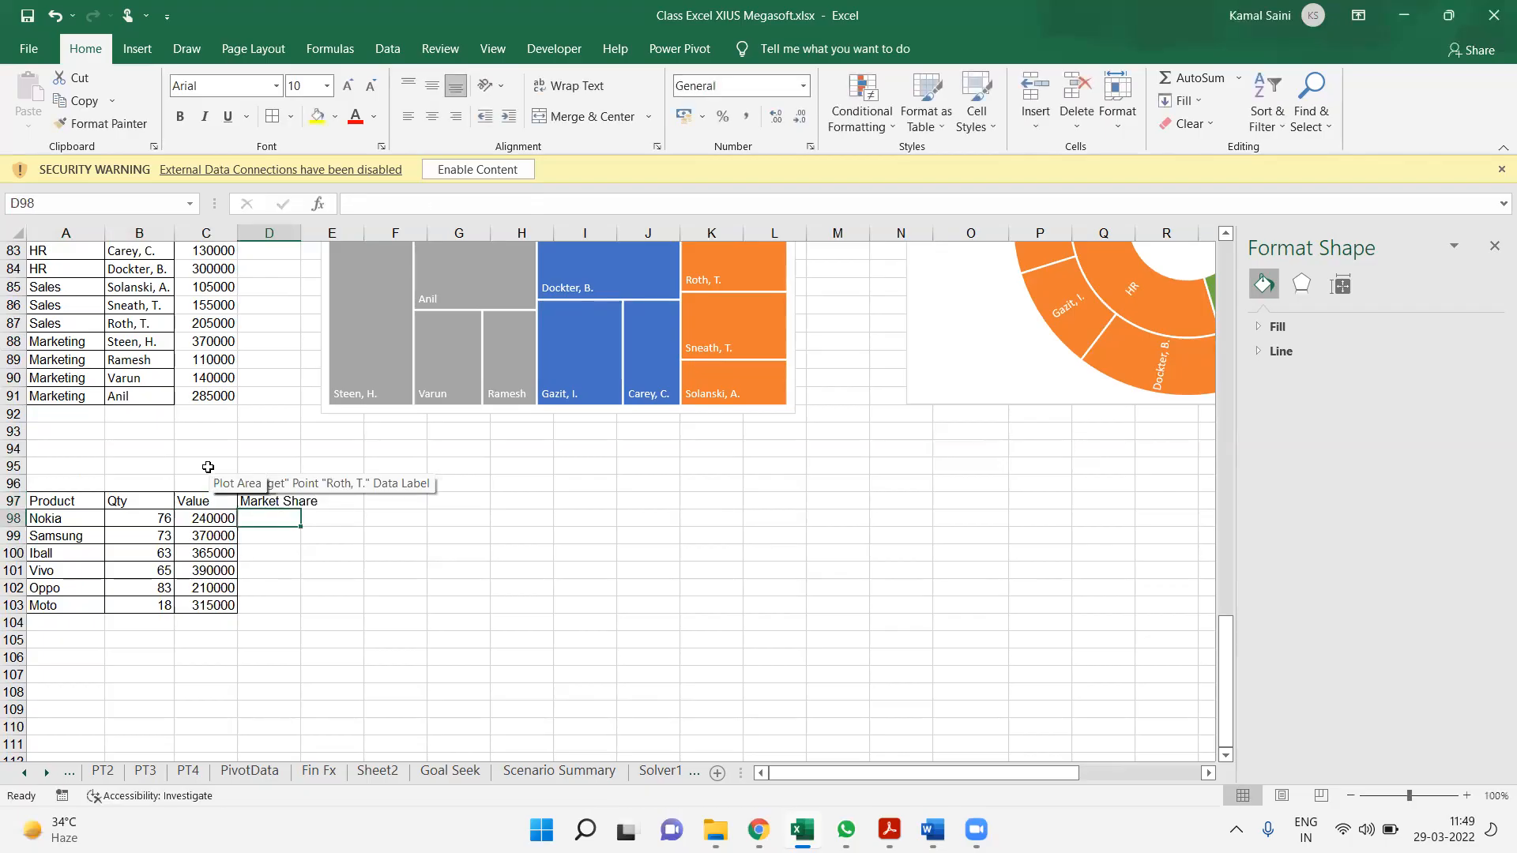
Enter market shares of 34%, 23% and 12% for Nokia, Samsung and Iball in D98:D100
type("34%")
key("Return")
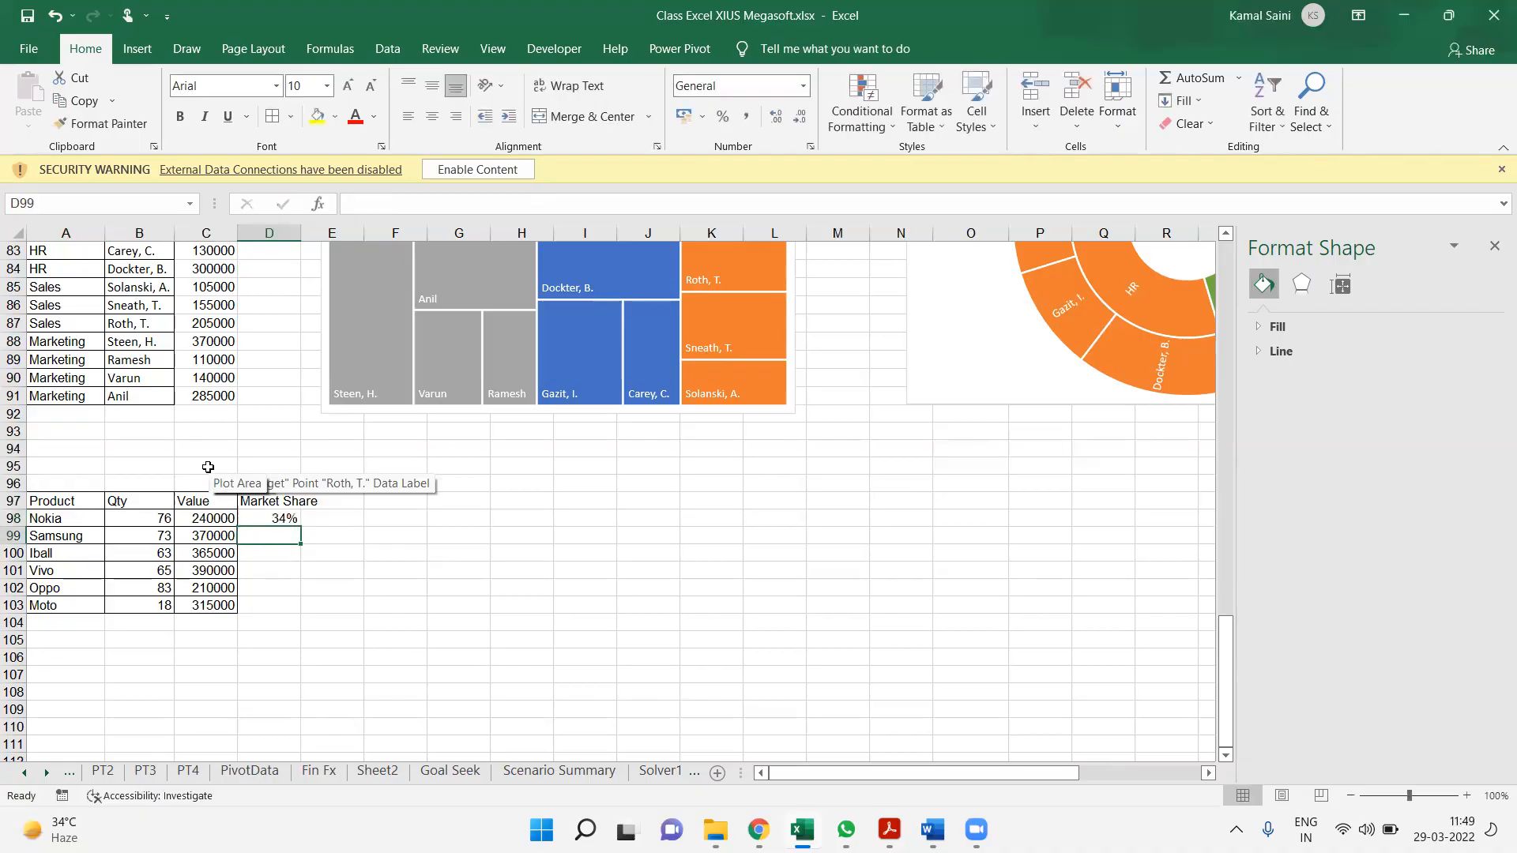
type("23")
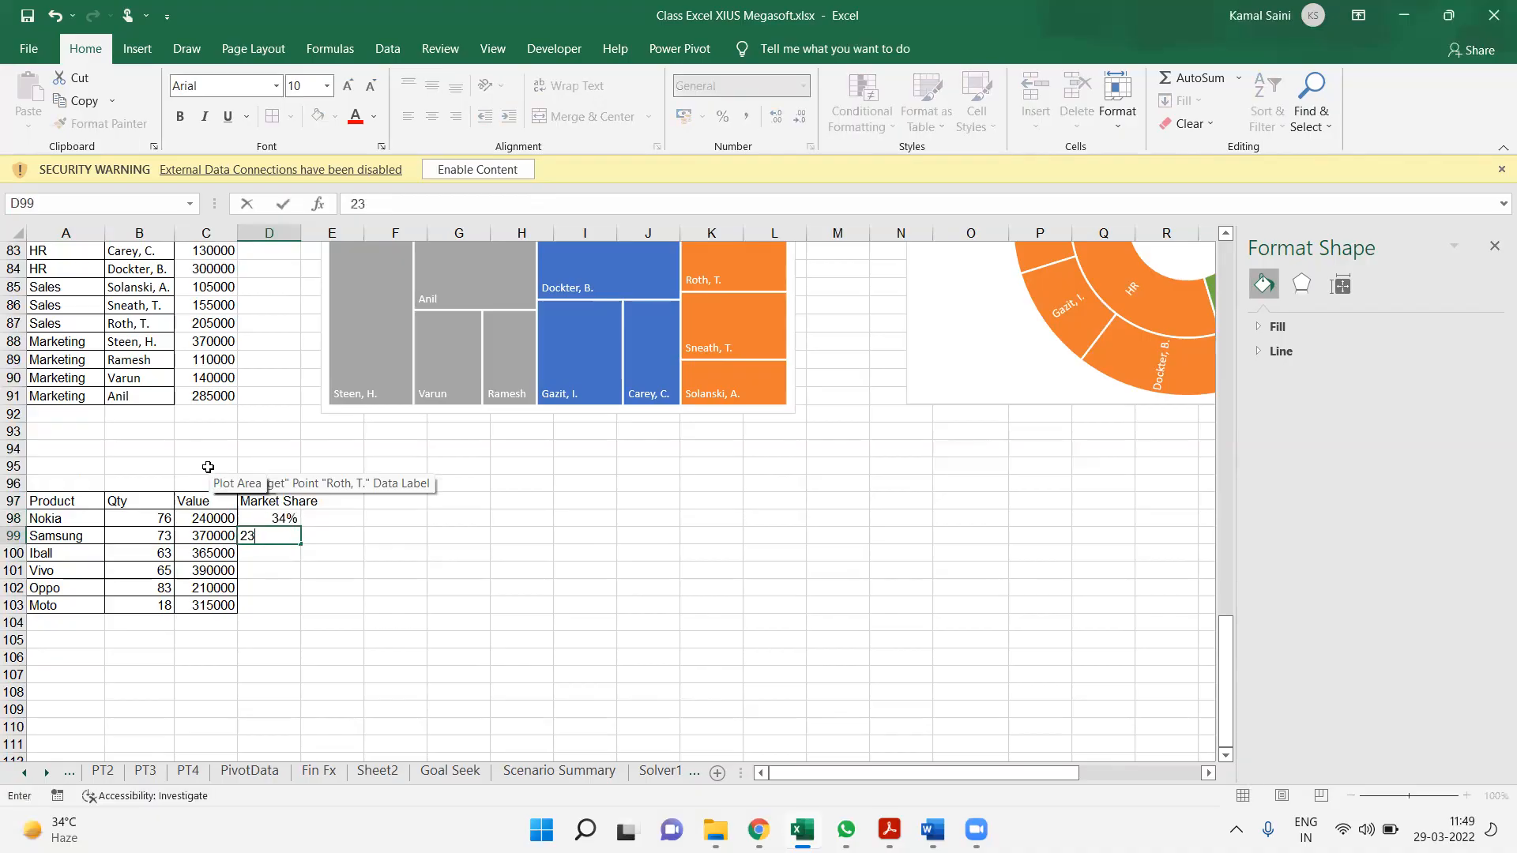
type("%")
key("Return")
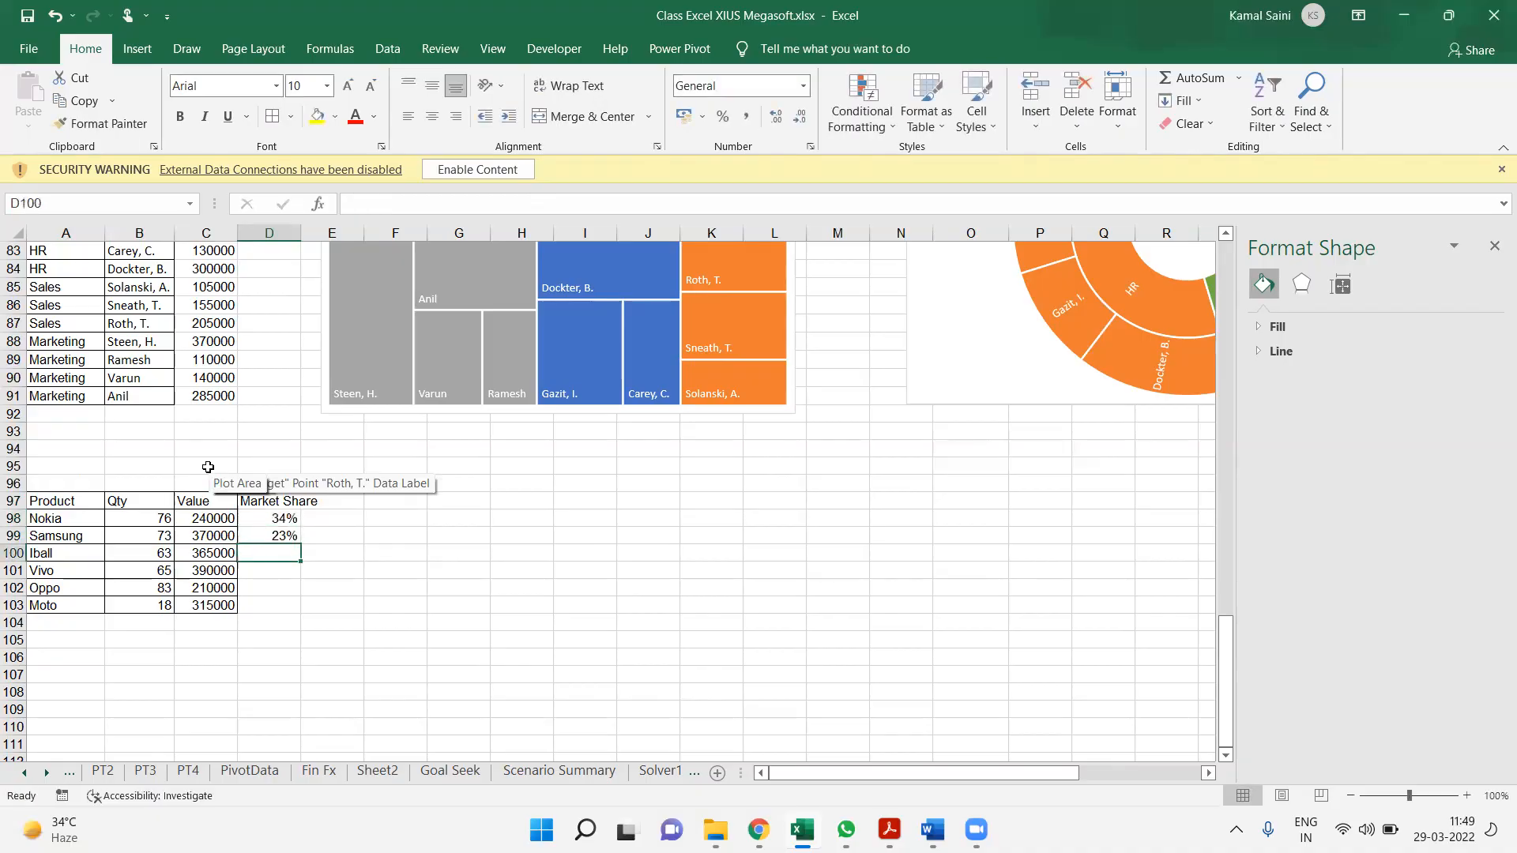
type("2")
key("BackSpace")
type("12$")
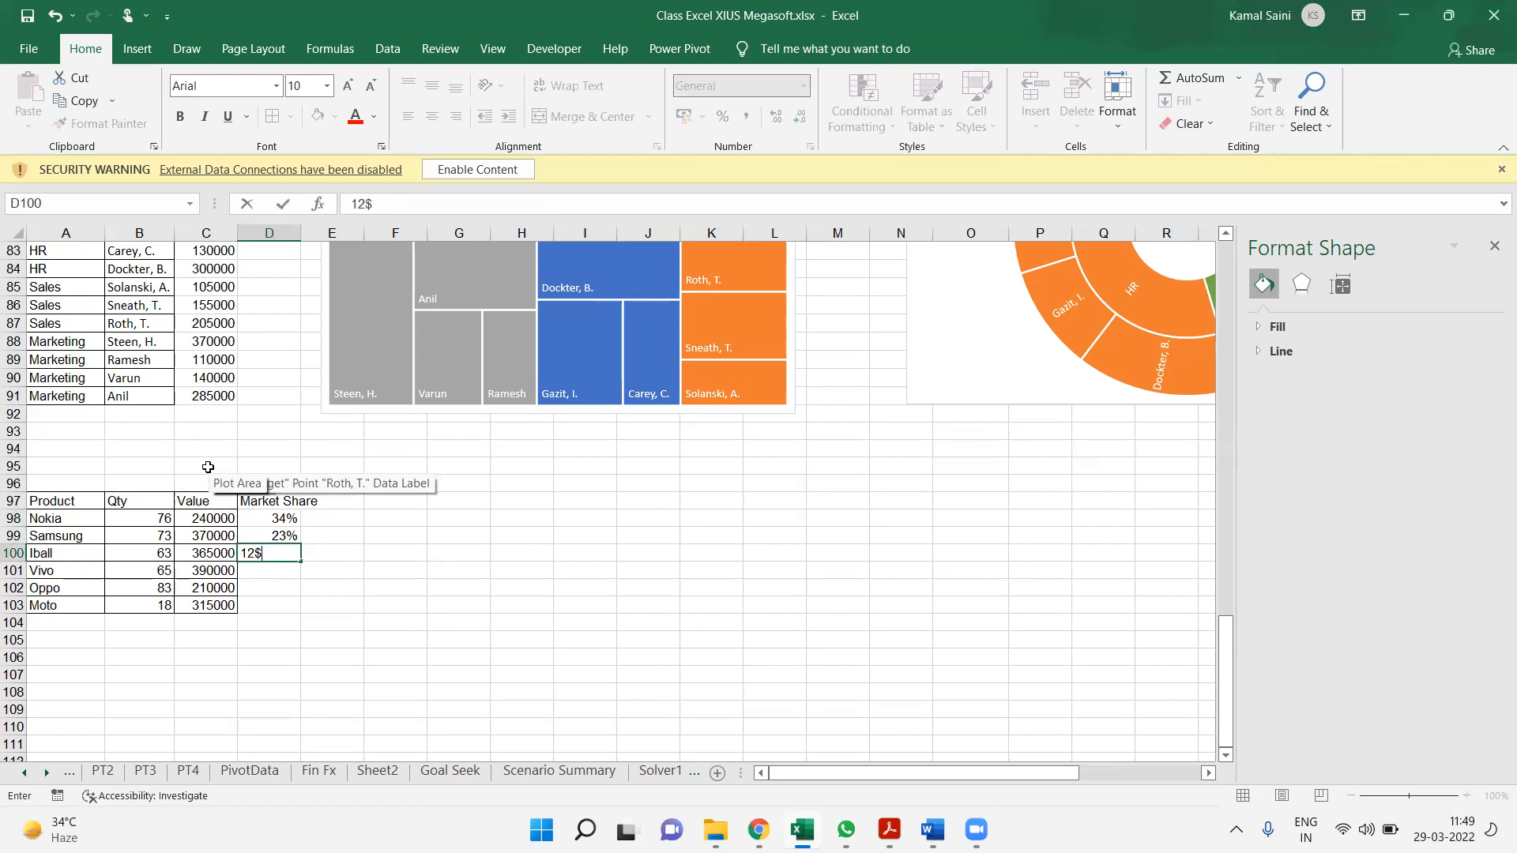
key("BackSpace")
type("%")
key("Return")
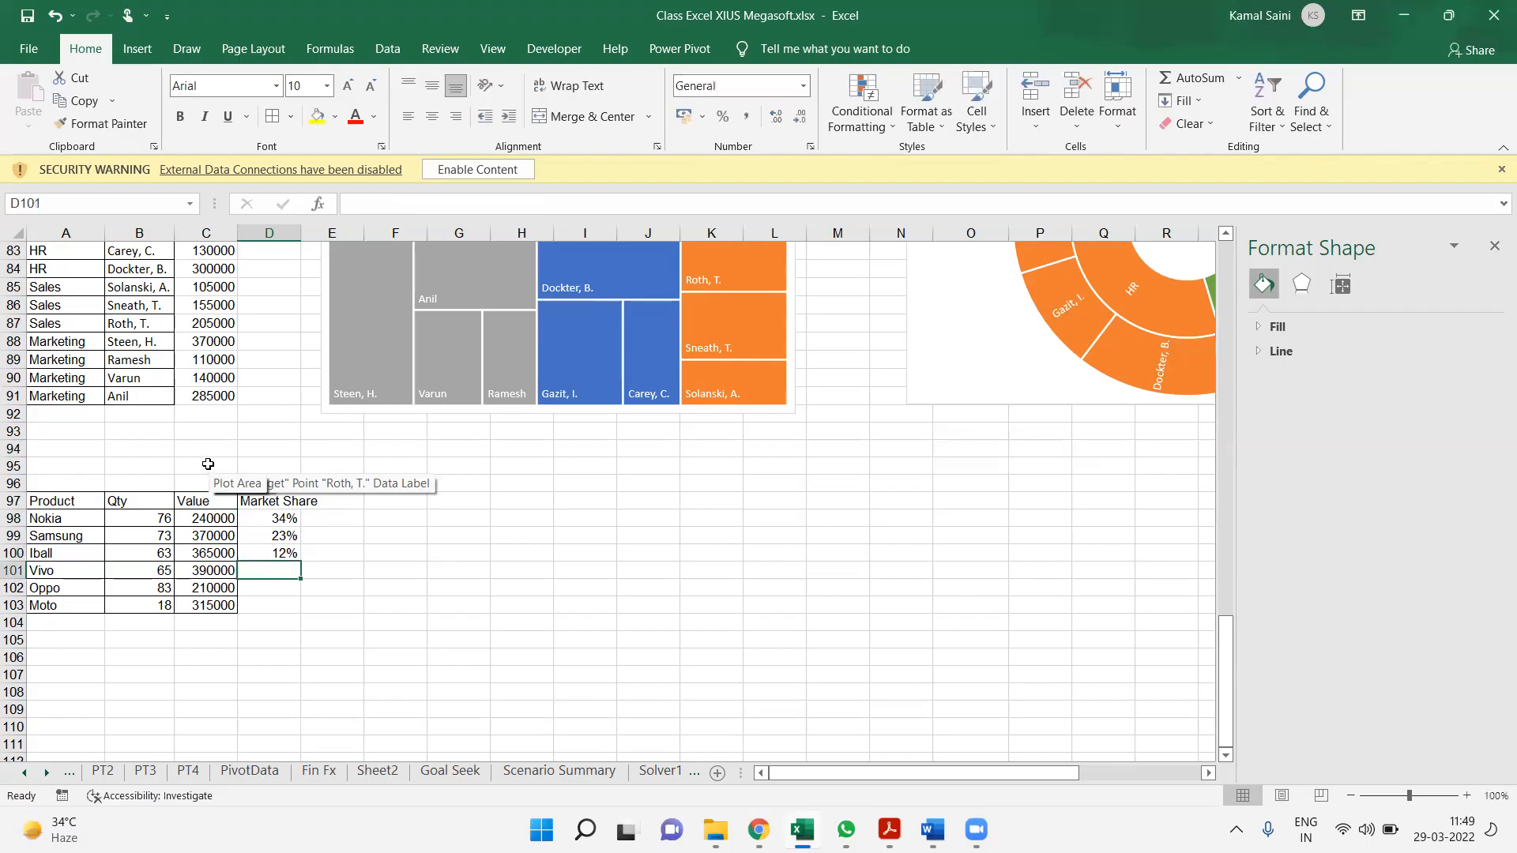
Enter market shares of 65%, 13% and 34% for Vivo, Oppo and Moto in D101:D103
type("65%")
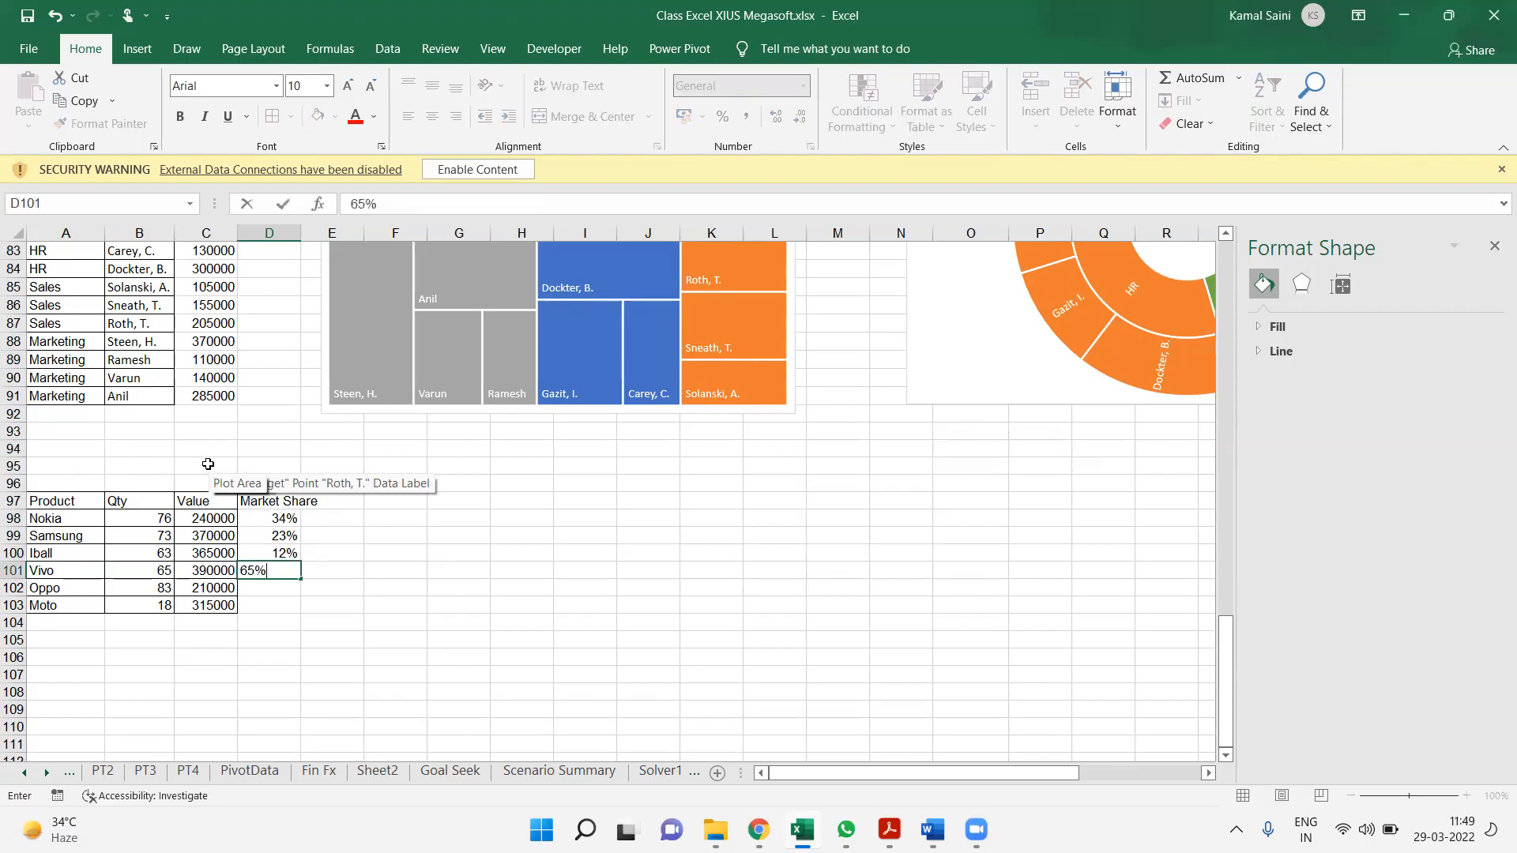
key("Return")
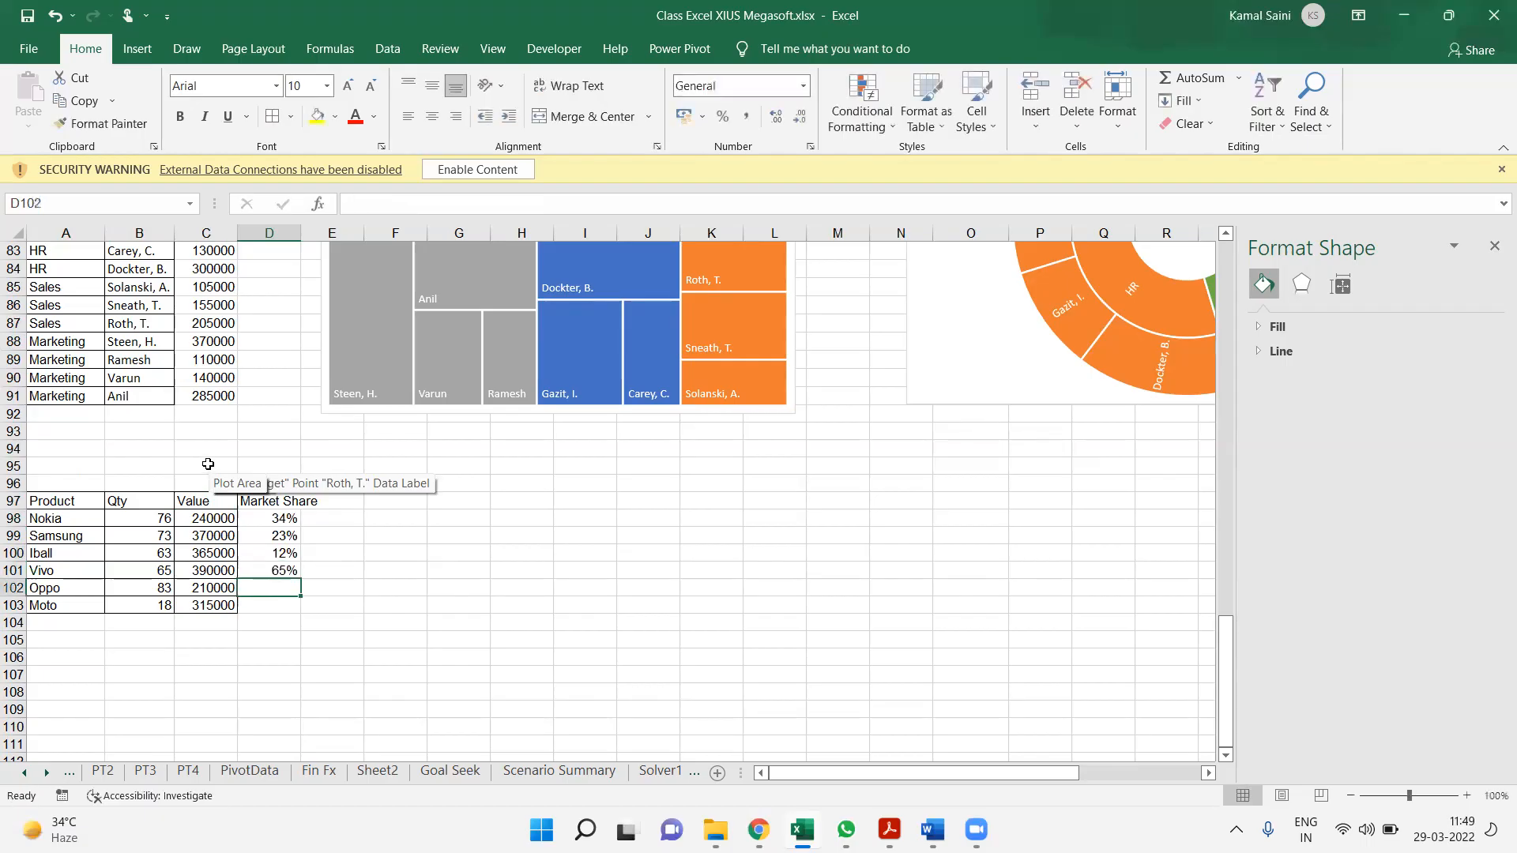
type("13%")
key("Return")
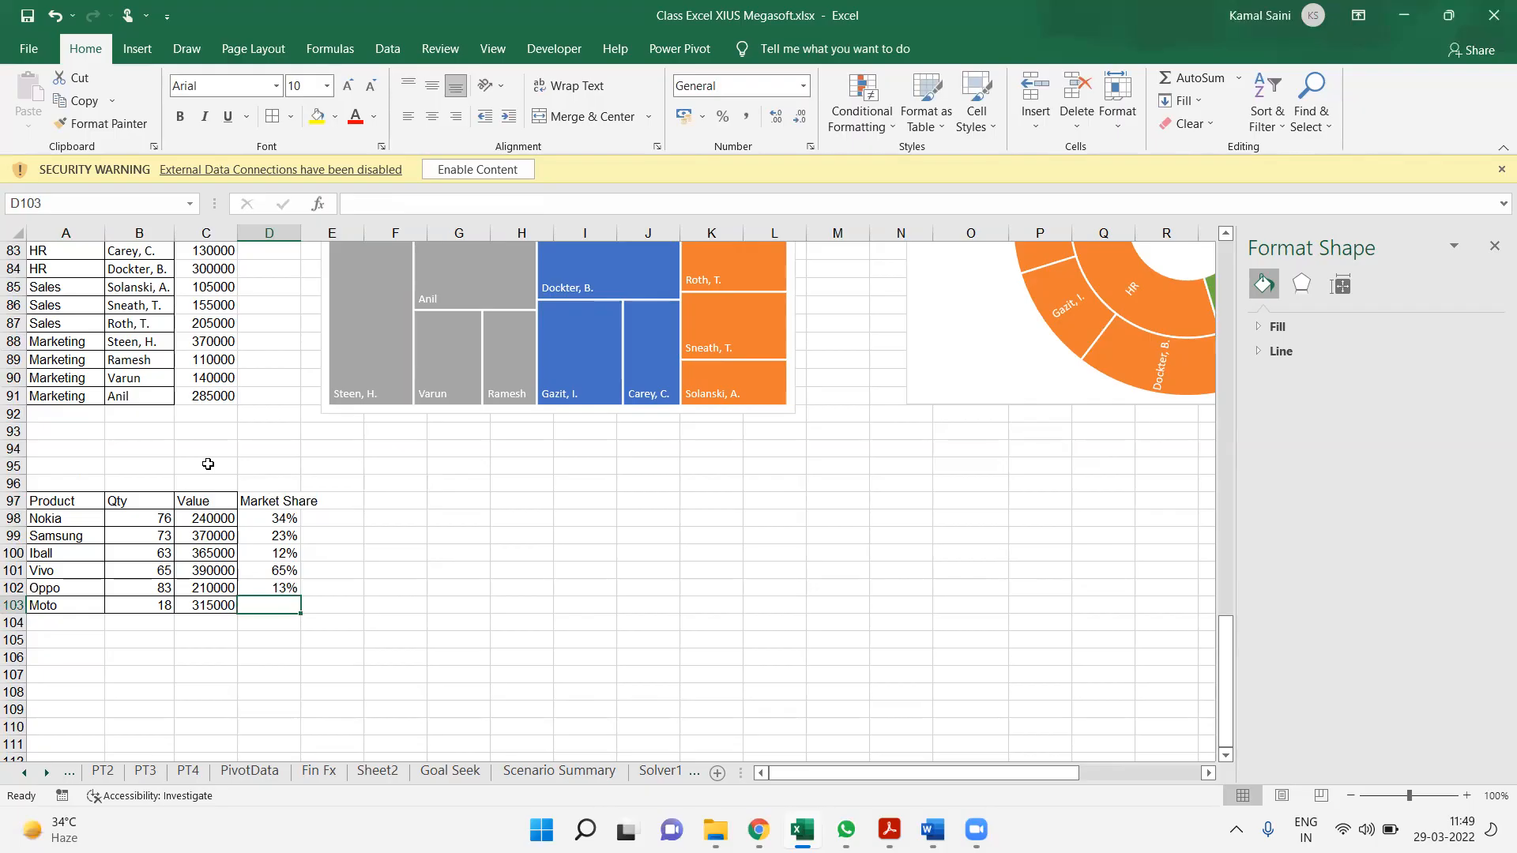
type("34%")
key("Return")
Apply borders to the whole product table A97:D103, including the Market Share column
key("Up")
key("Up")
key("ctrl+Up")
key("ctrl+shift+Down")
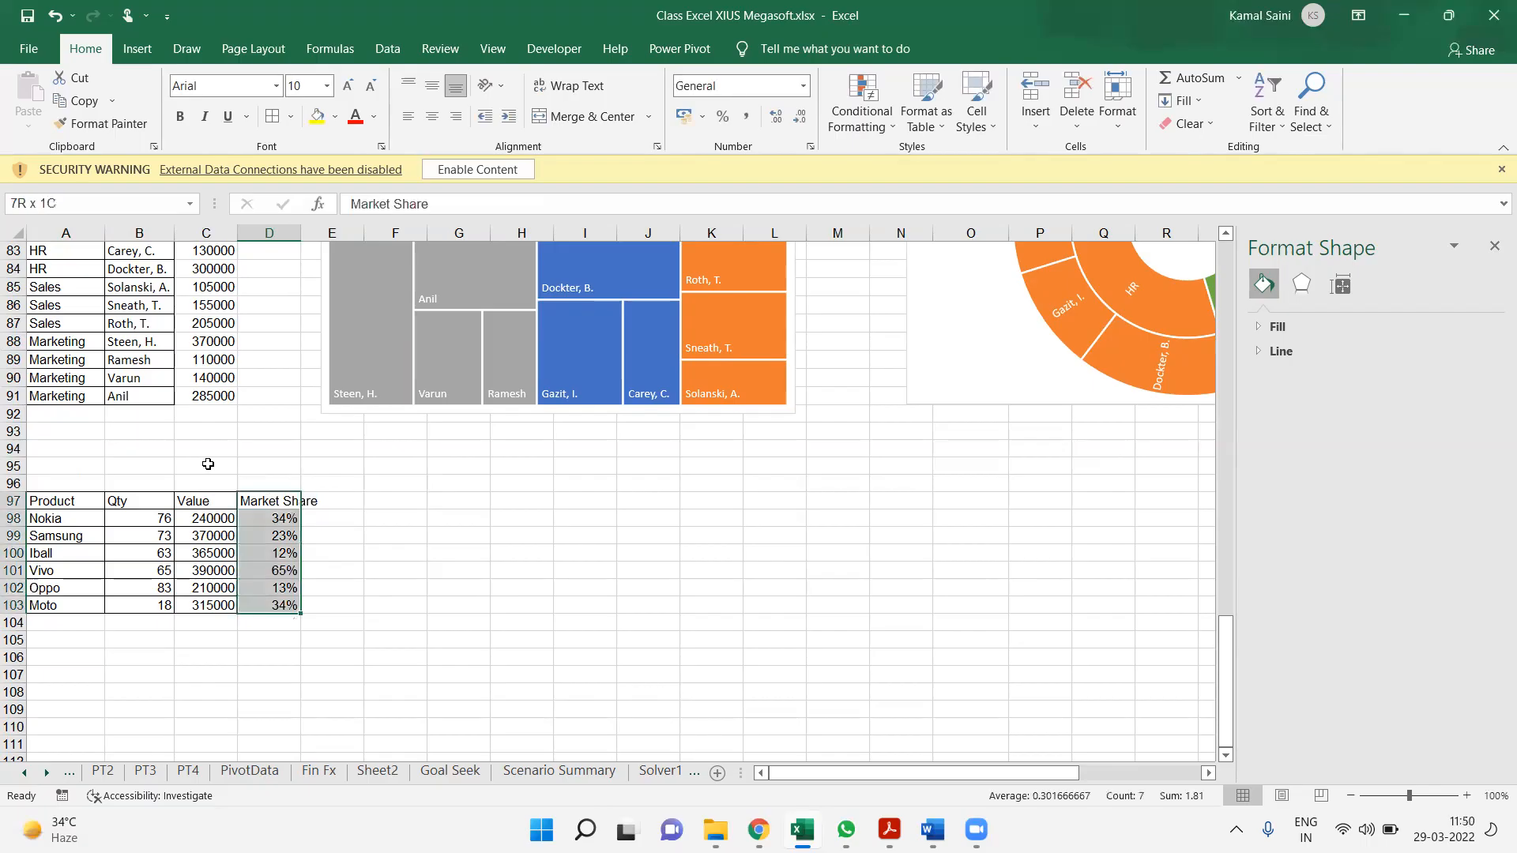
key("ctrl+shift+Left")
key("Right")
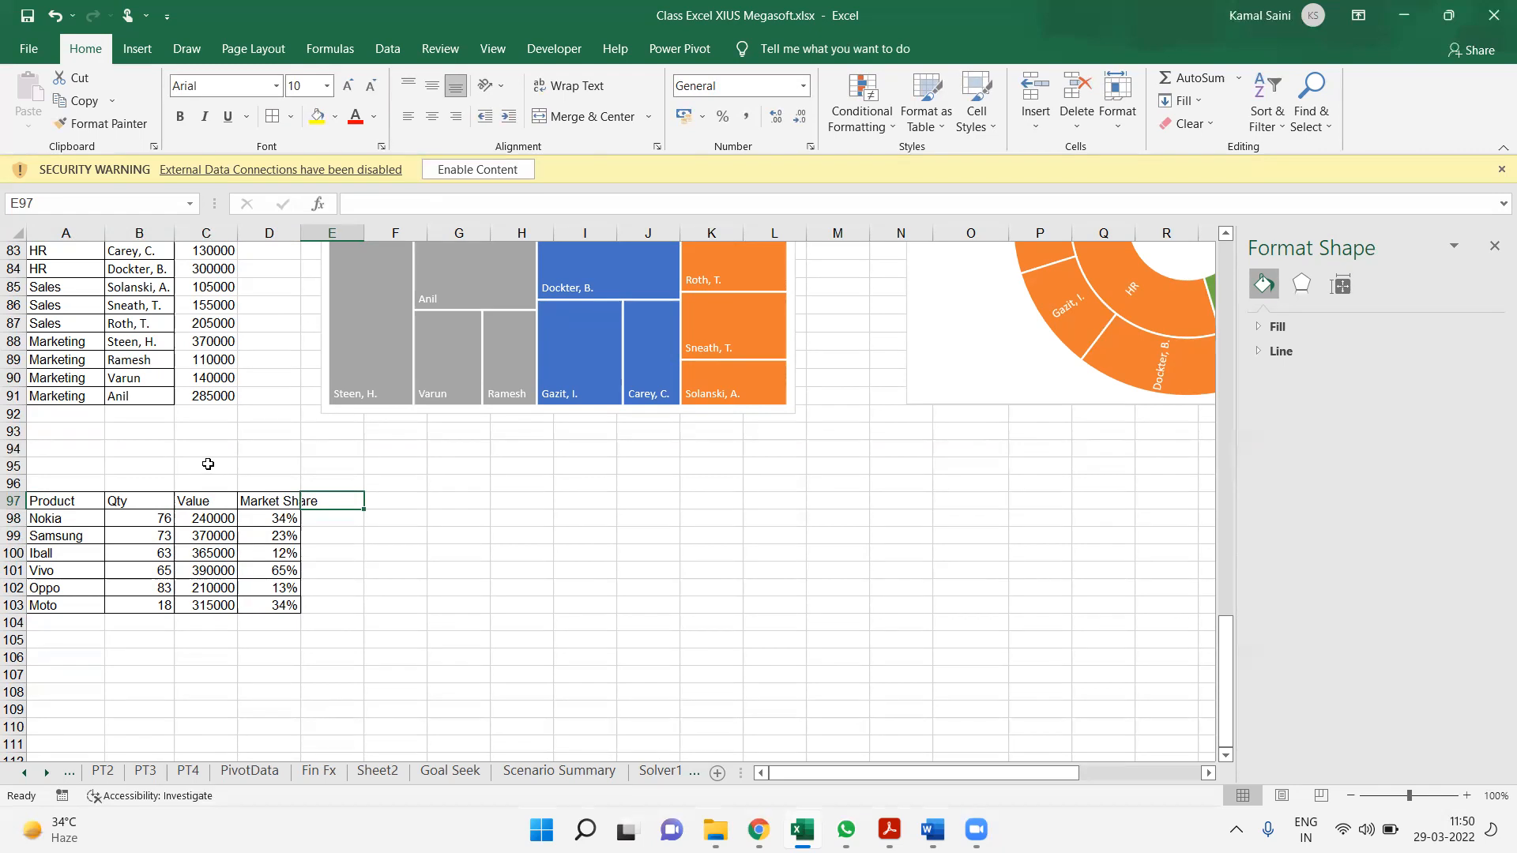
Autofit the width of column D to the Market Share header
left_click(133, 499)
left_click(58, 483)
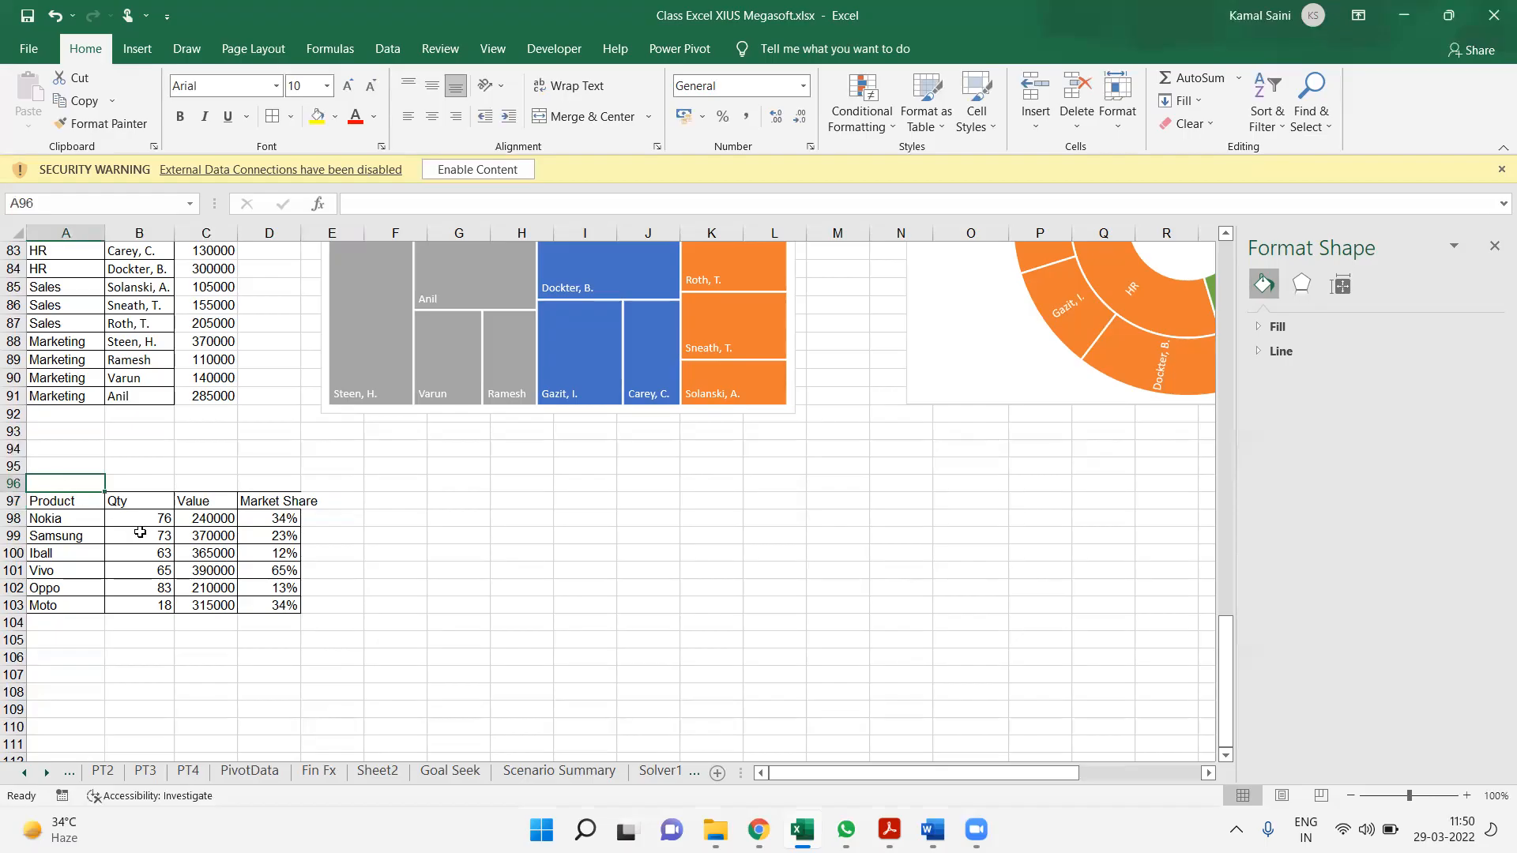
left_click(138, 535)
left_click(231, 535)
left_click(246, 534)
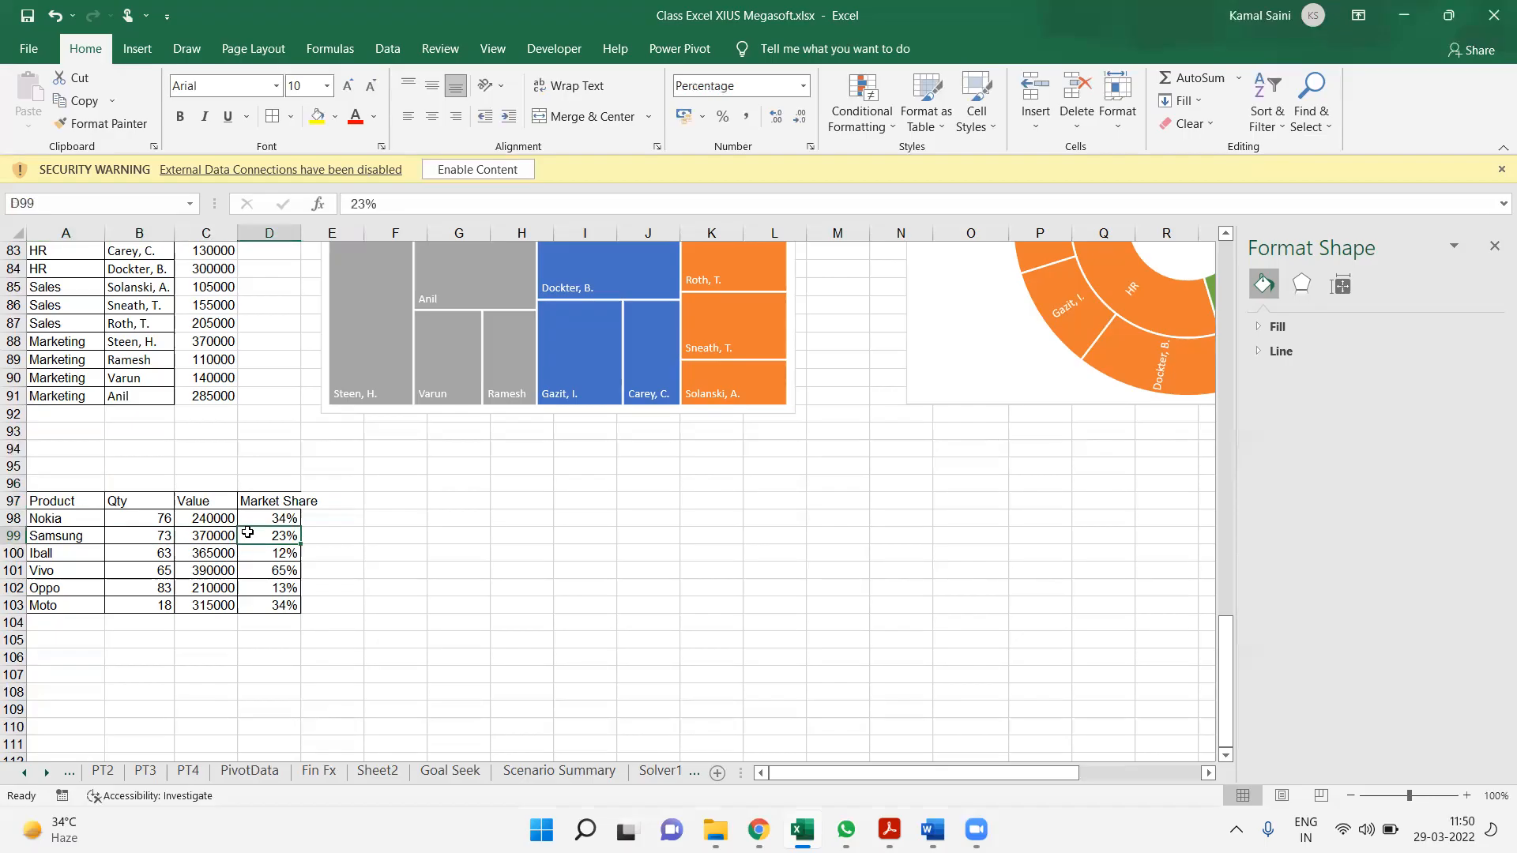
double_click(301, 233)
Insert a 2-D bubble chart from the Qty, Value and Market Share data in B97:D103 and place it beside the product table
left_click_drag(128, 501, 299, 609)
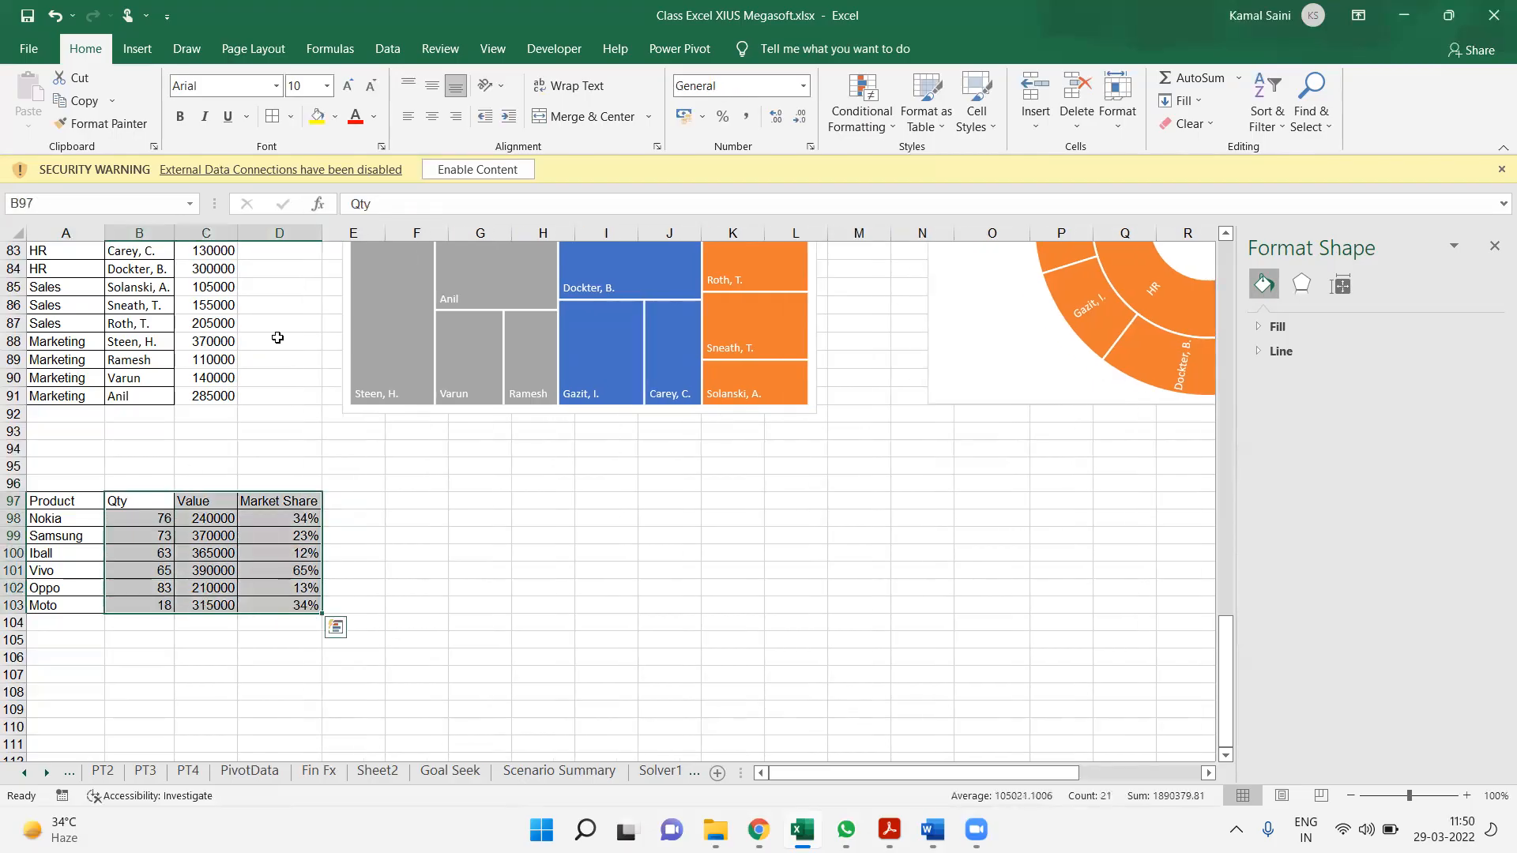
left_click(137, 48)
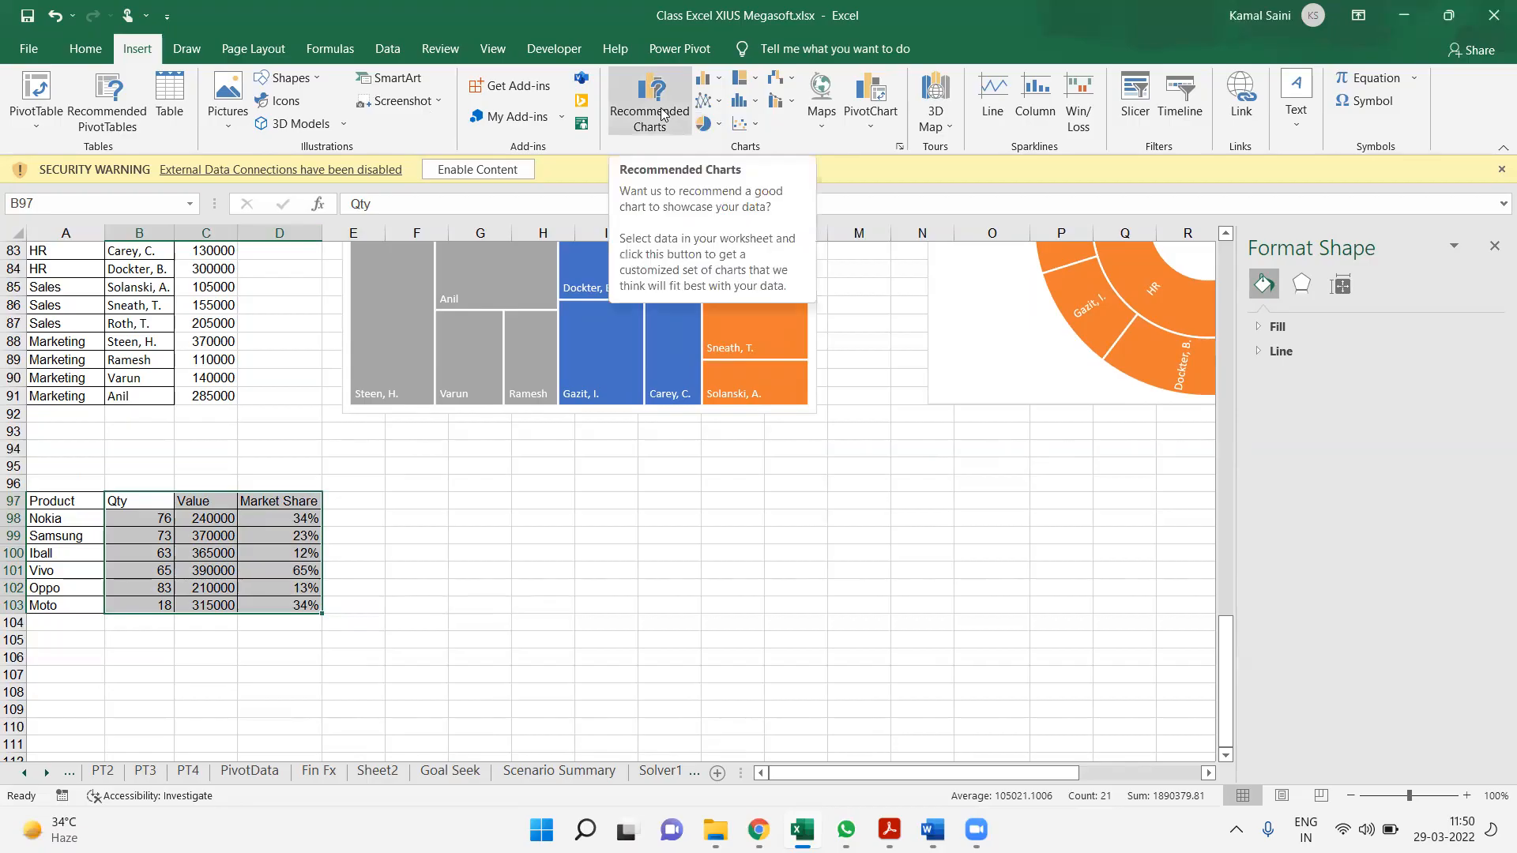
left_click(747, 124)
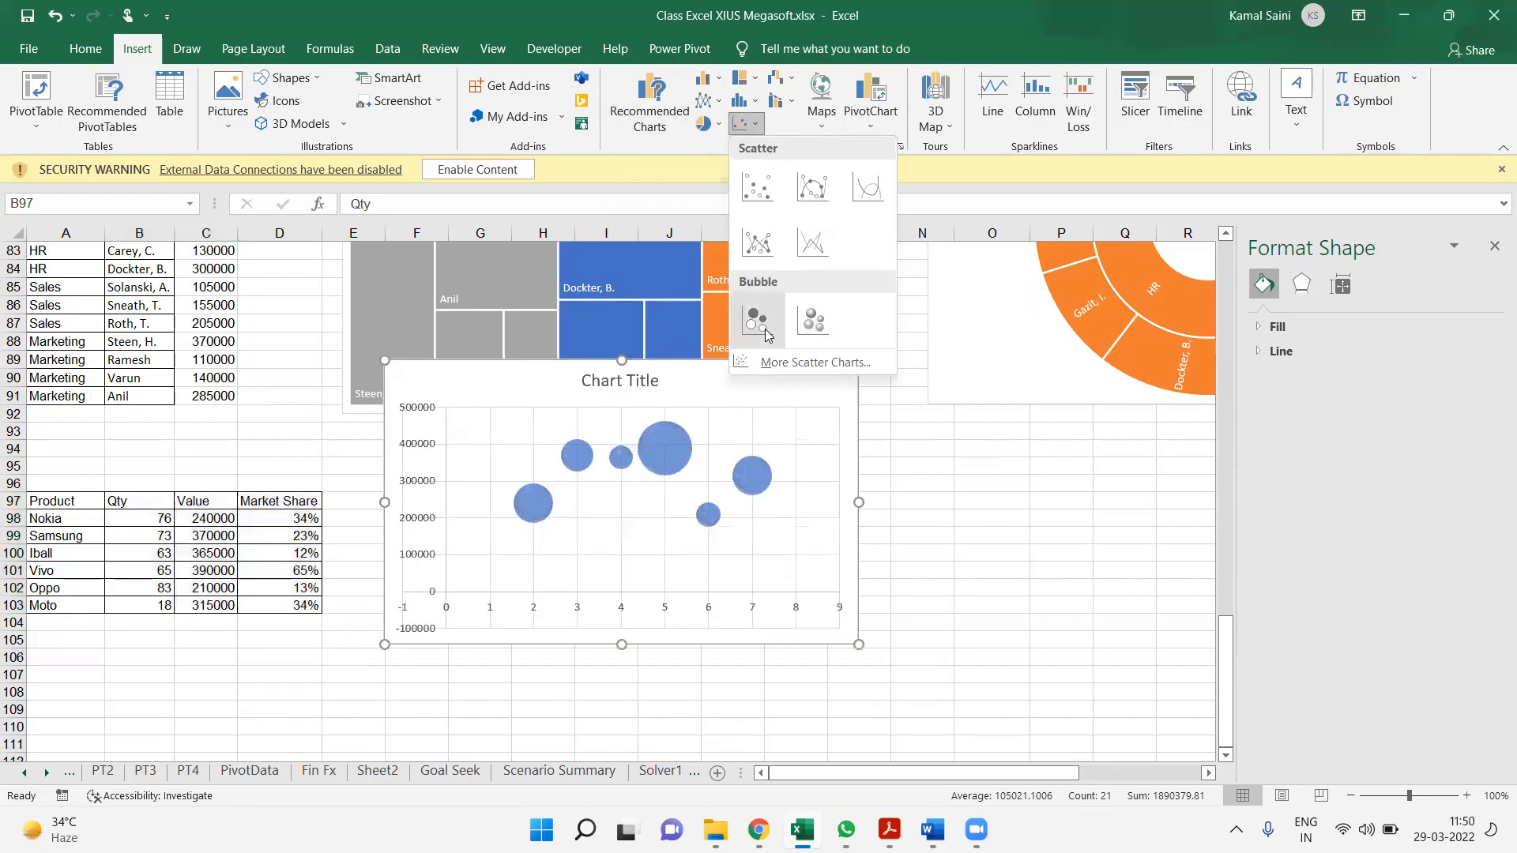
left_click(766, 335)
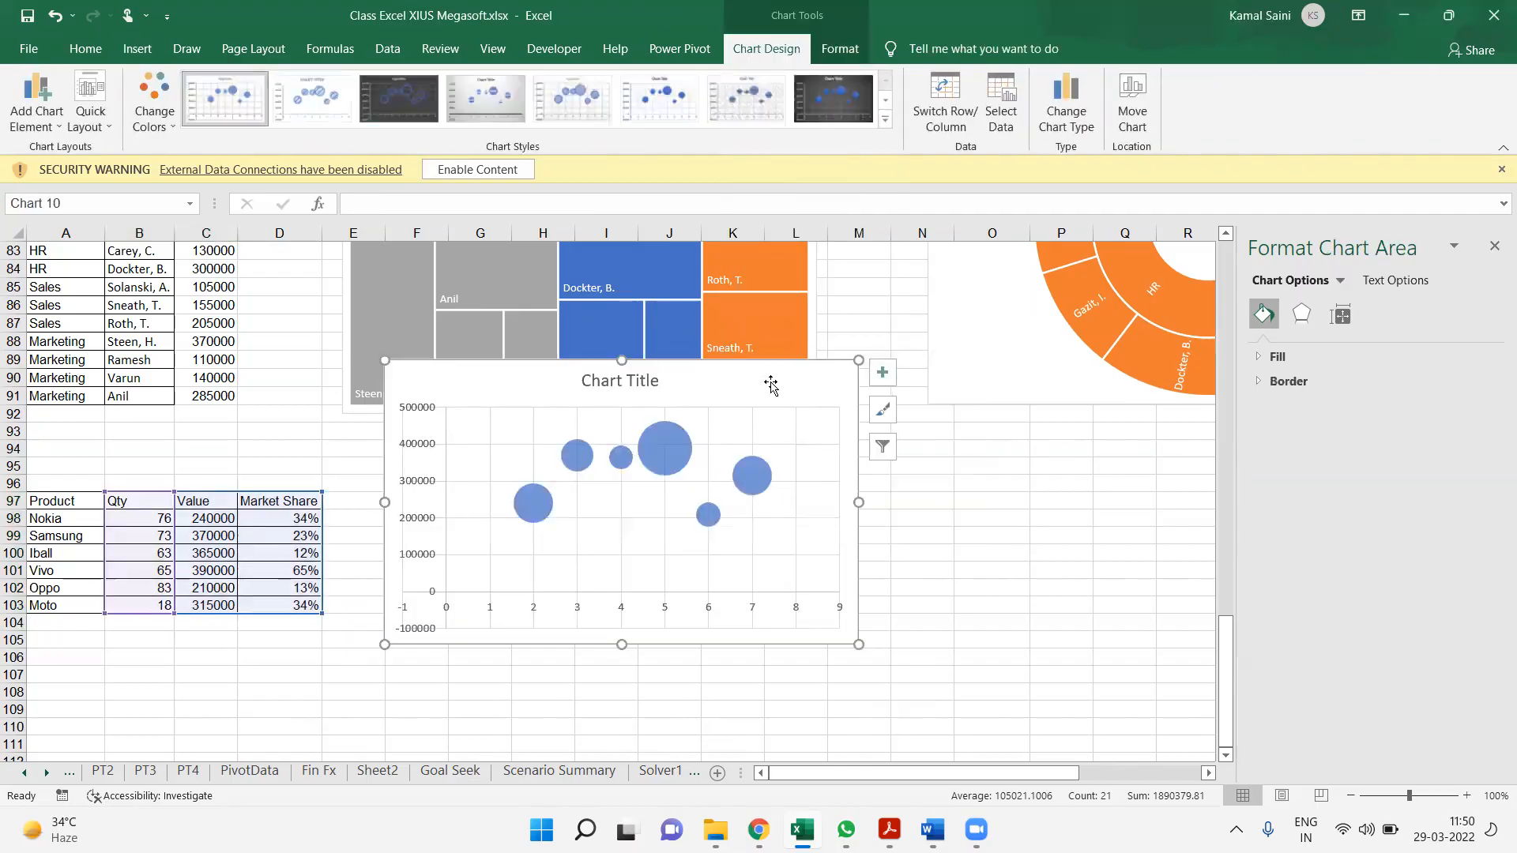
left_click_drag(766, 387, 773, 495)
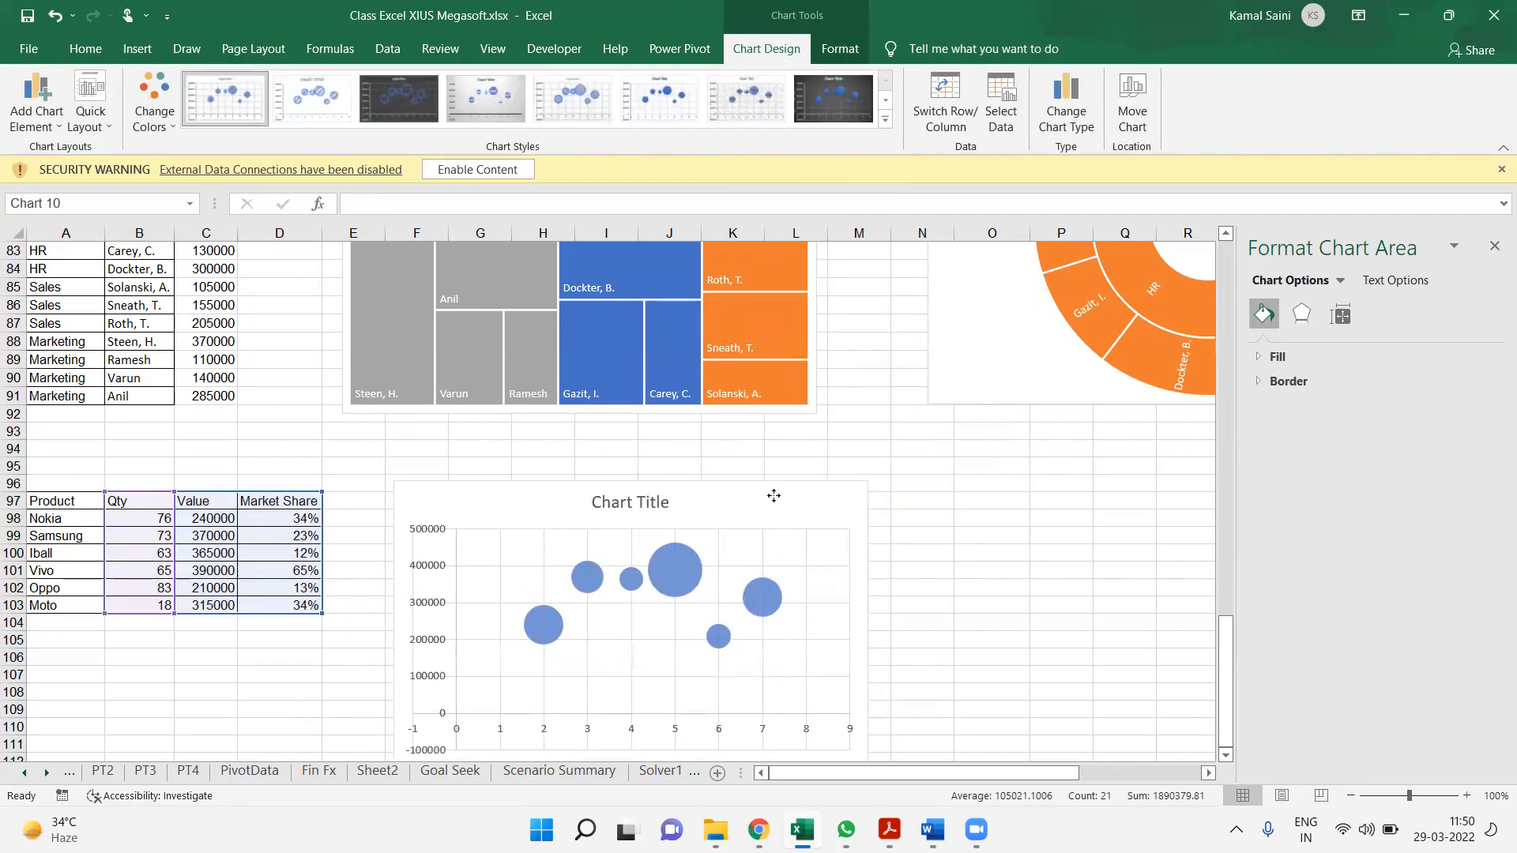
Add data labels to the bubble series and open their detailed formatting options
left_click(645, 568)
left_click(646, 568)
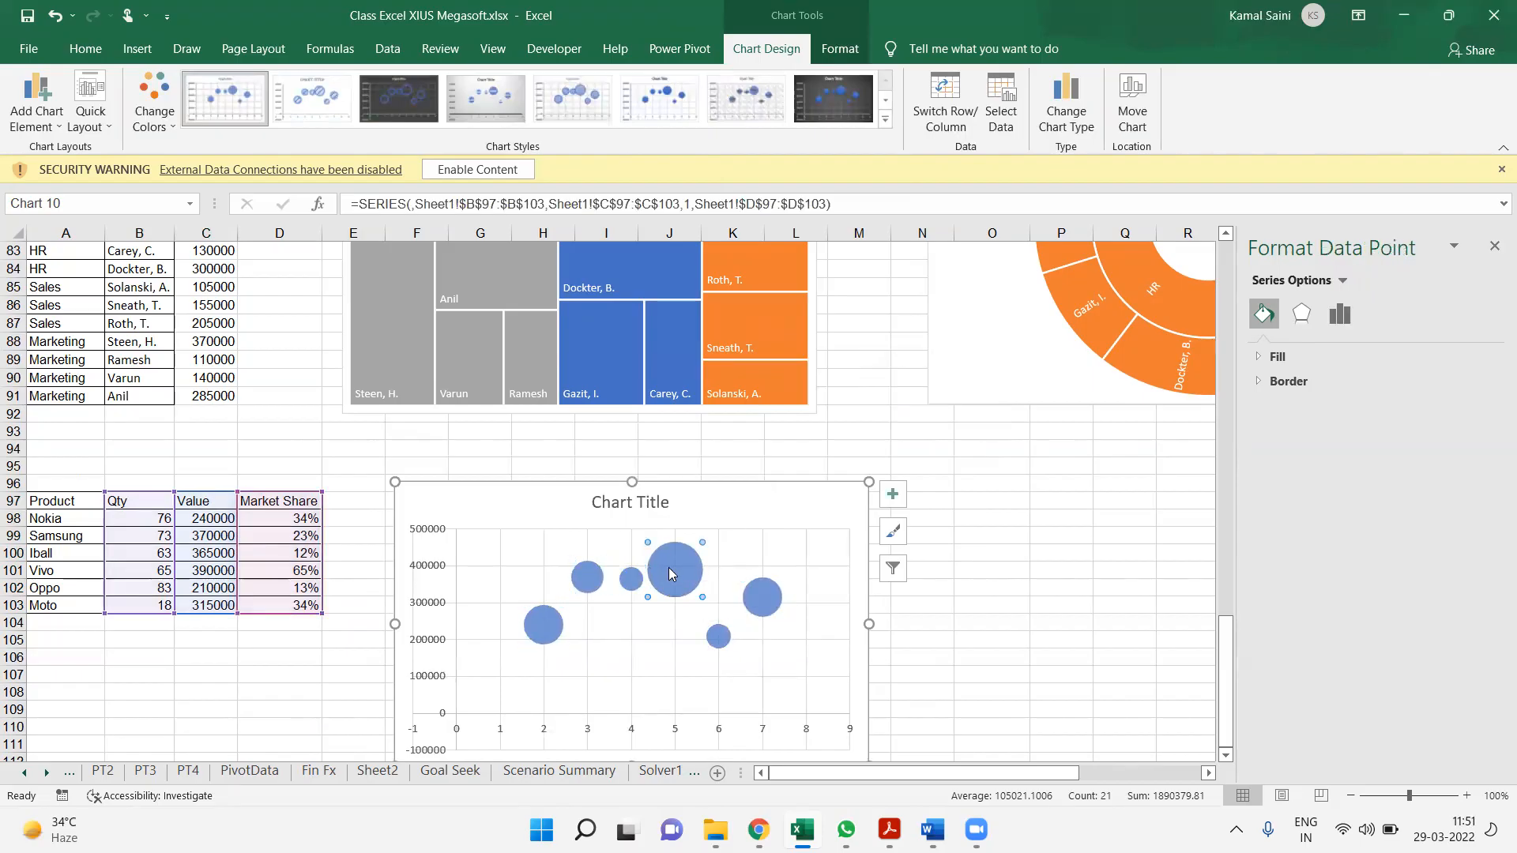
left_click(729, 551)
left_click(695, 573)
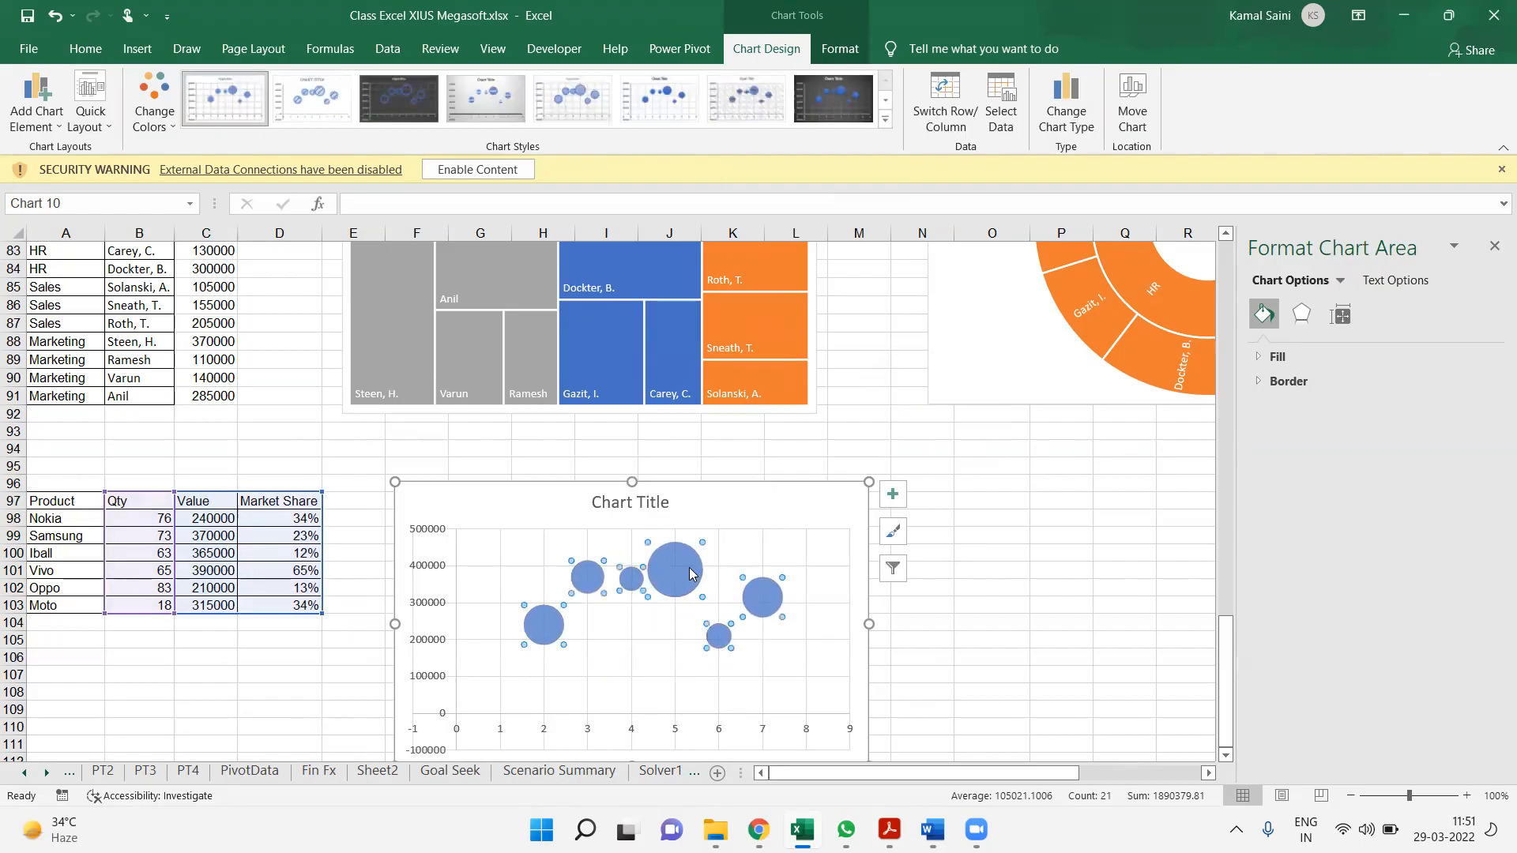
left_click(893, 495)
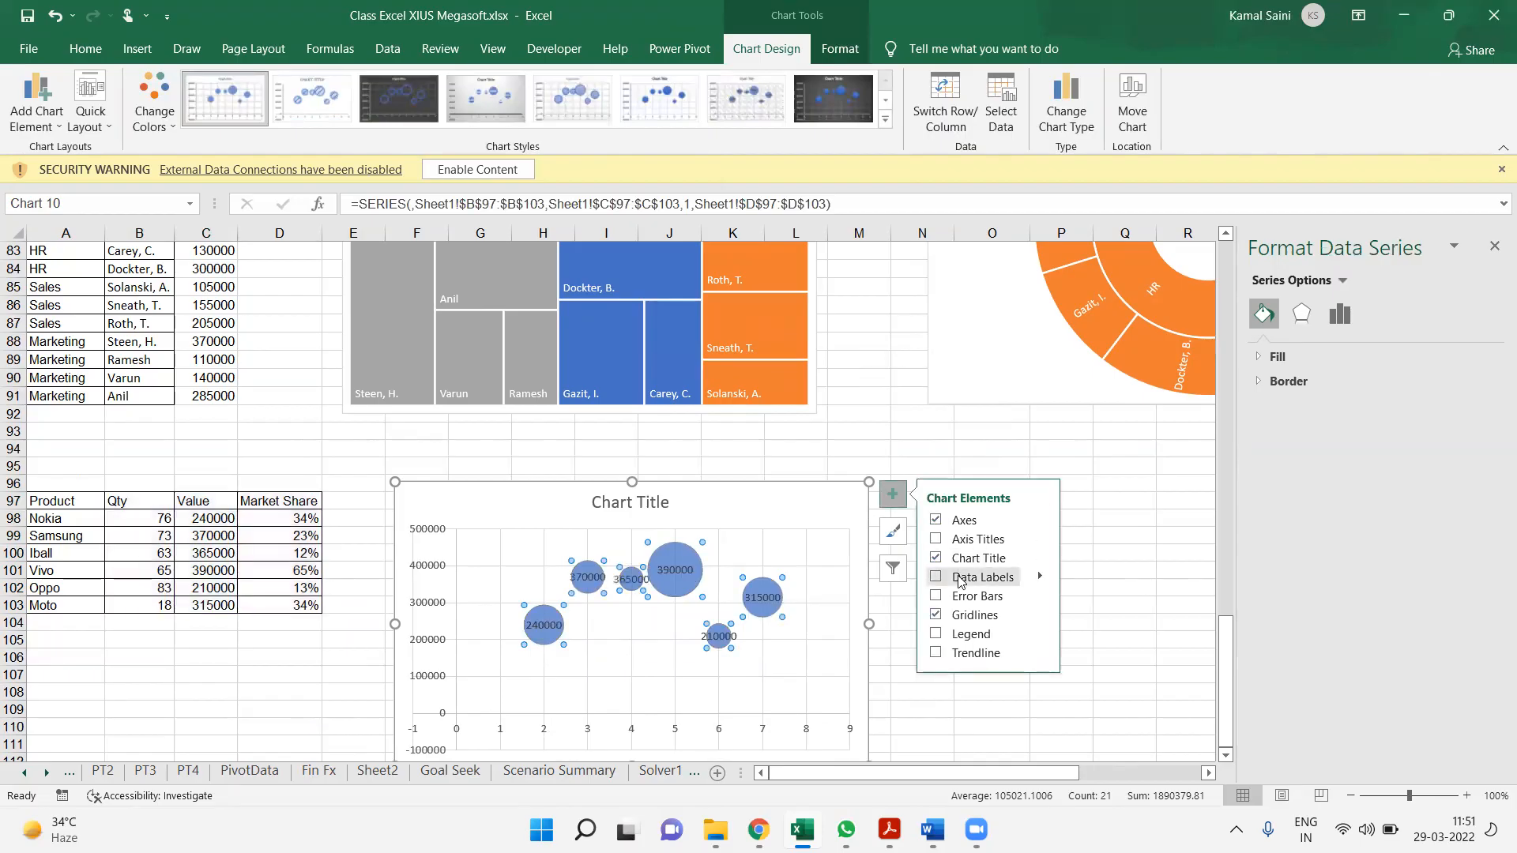
left_click(1039, 577)
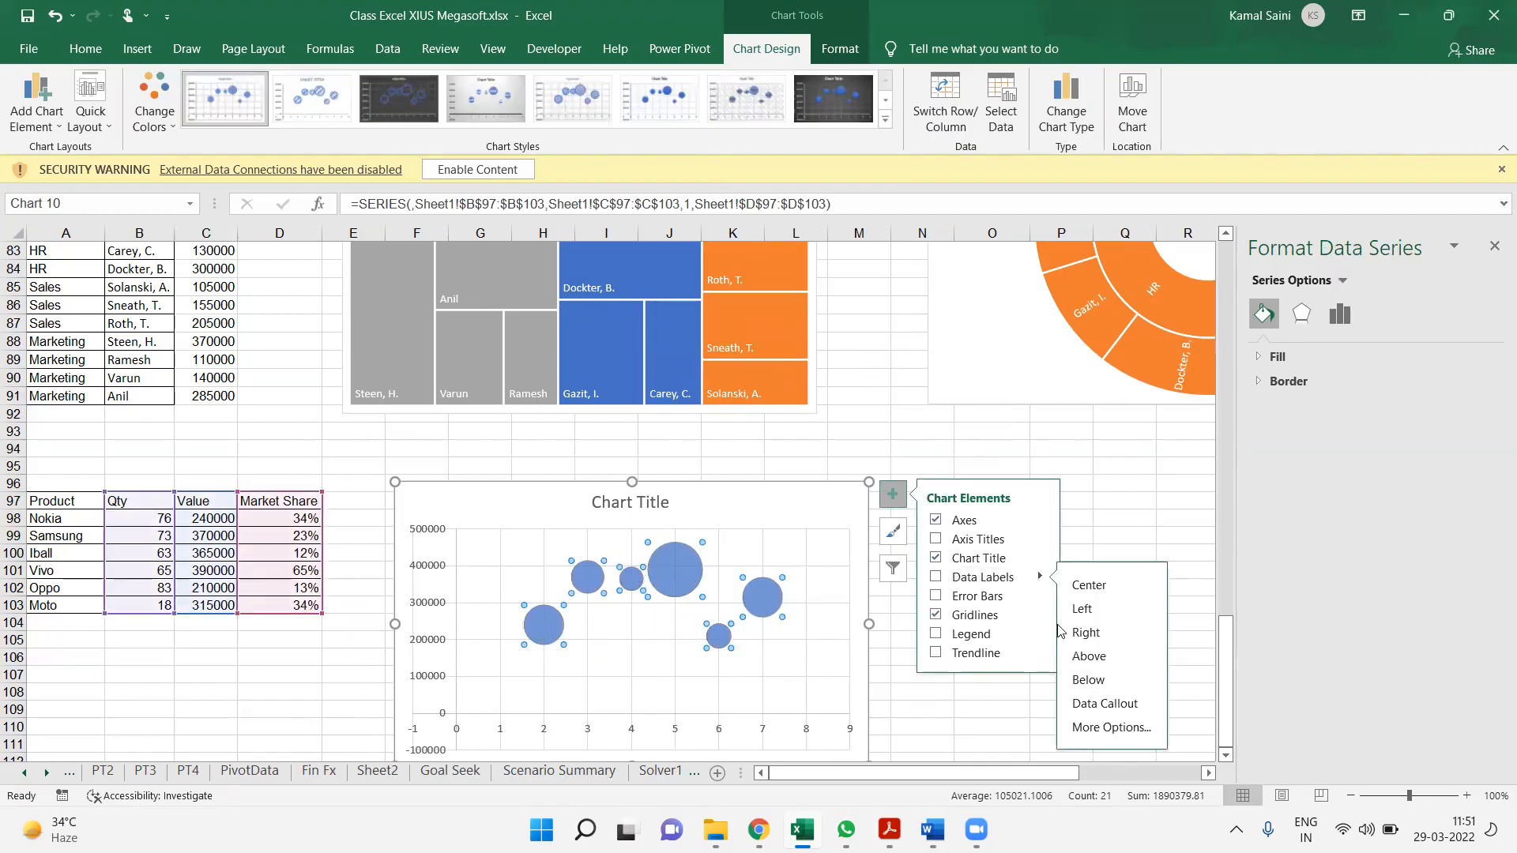
left_click(1087, 727)
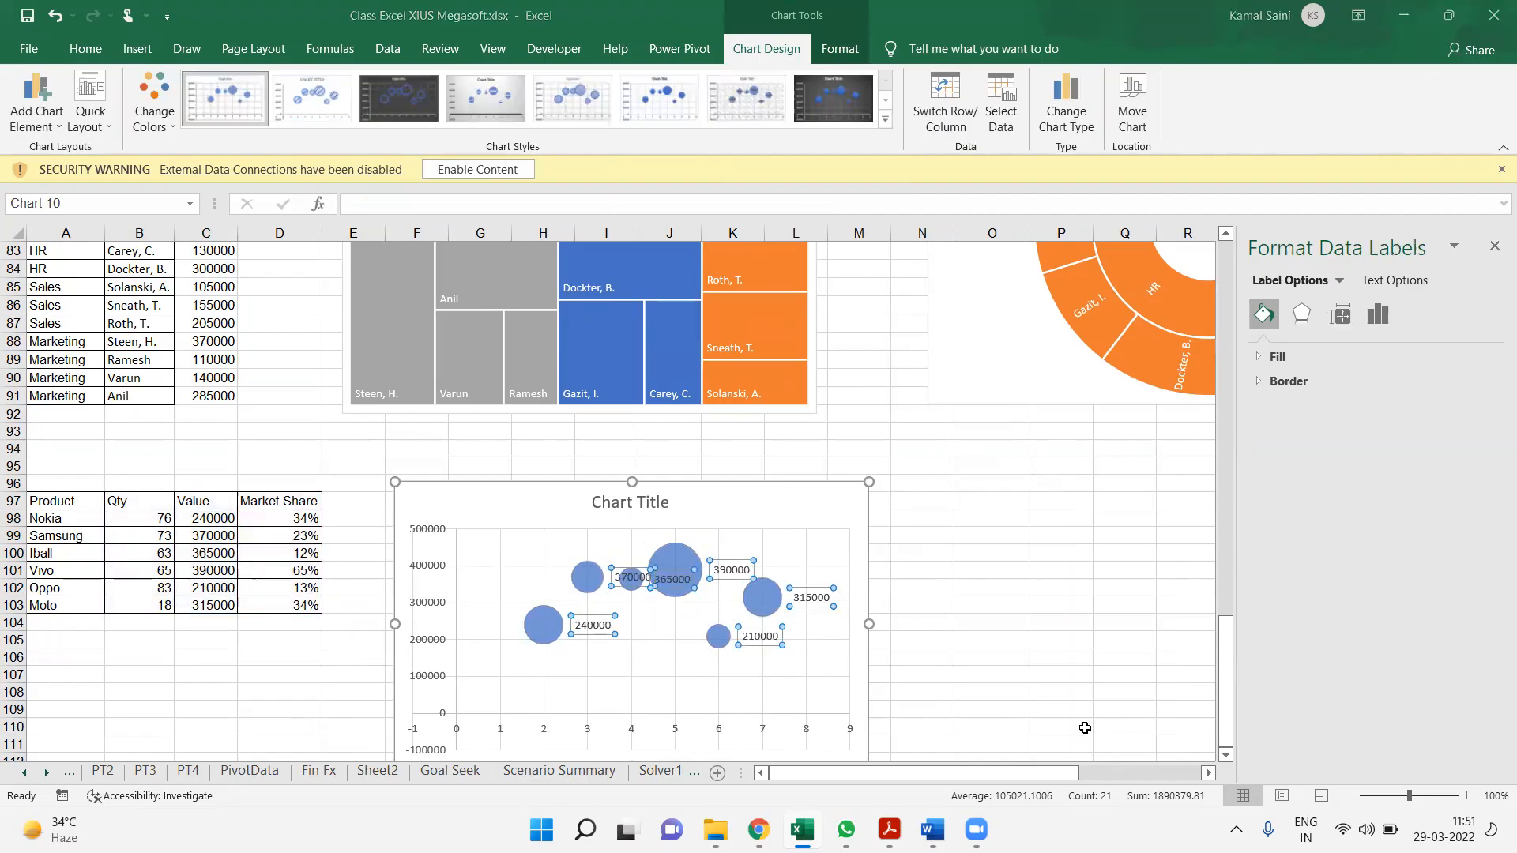
Label the bubbles with the product names from cells A98:A103 and remove the Y values from the labels
left_click(1376, 316)
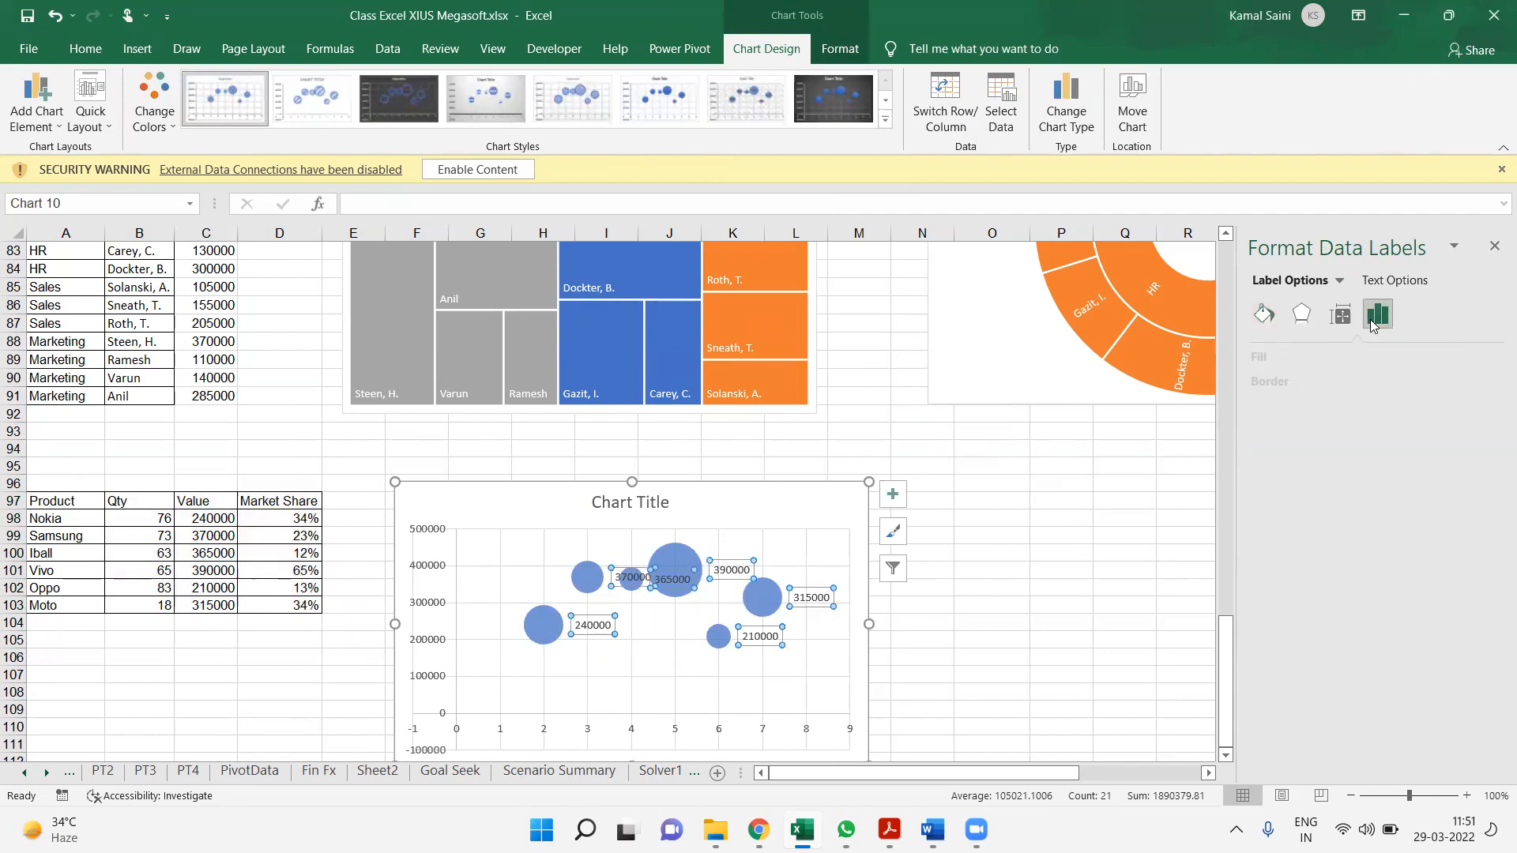
left_click(1255, 360)
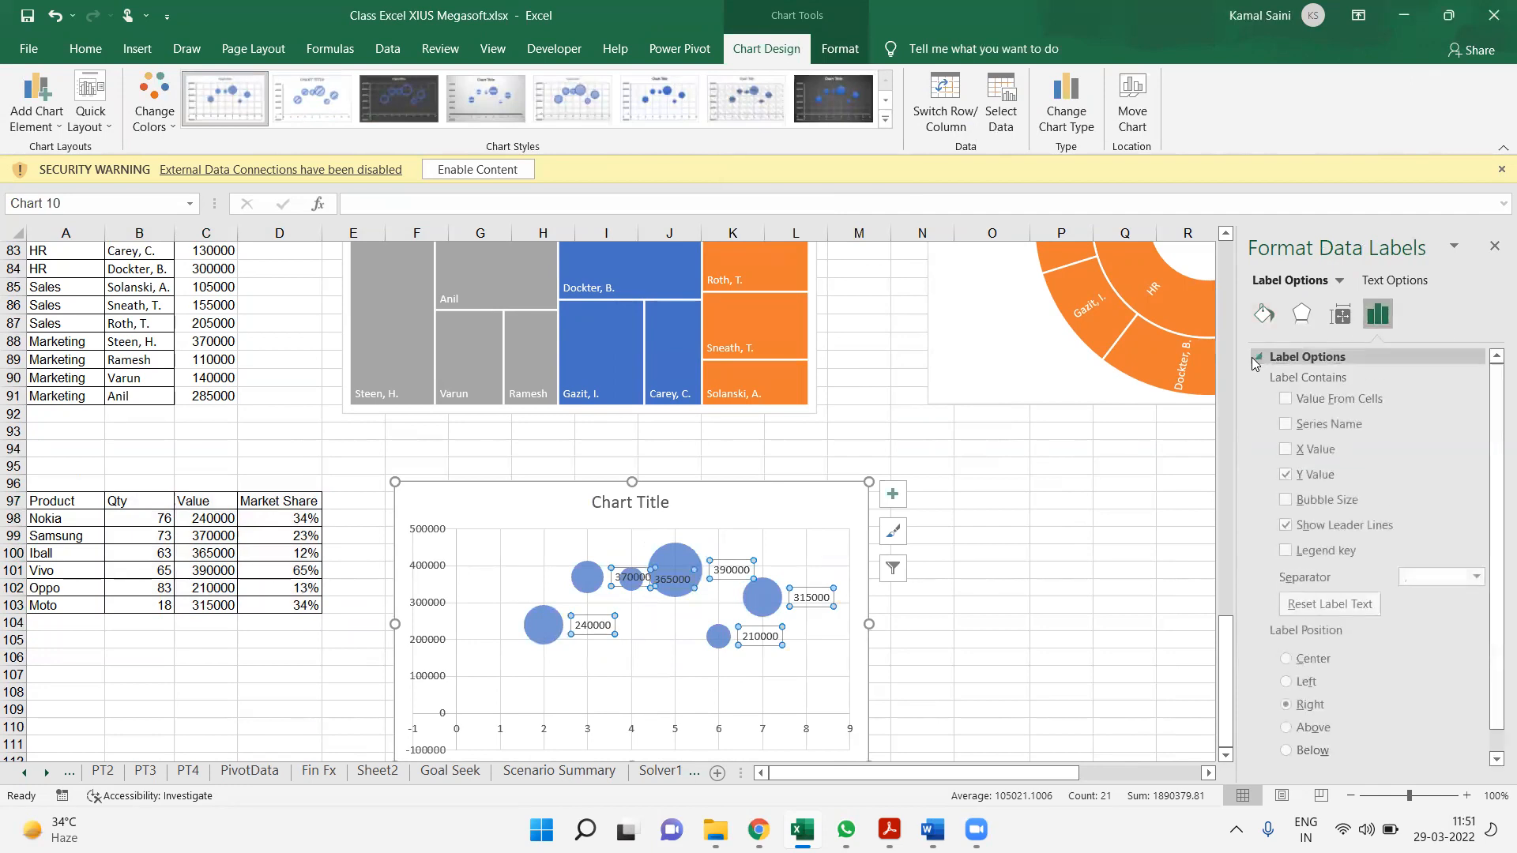
left_click(1335, 403)
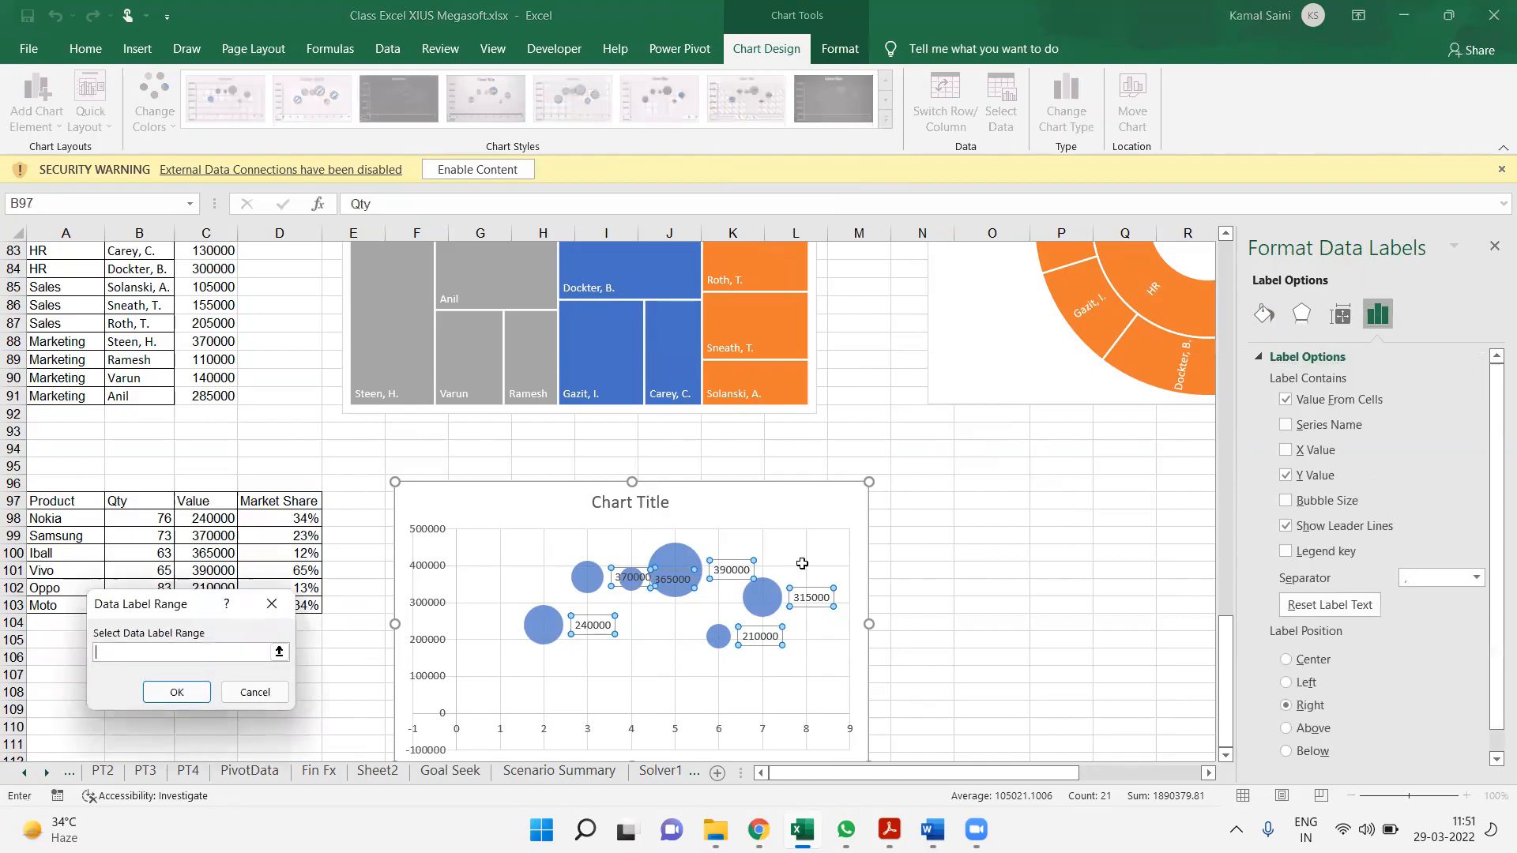
left_click_drag(76, 519, 78, 608)
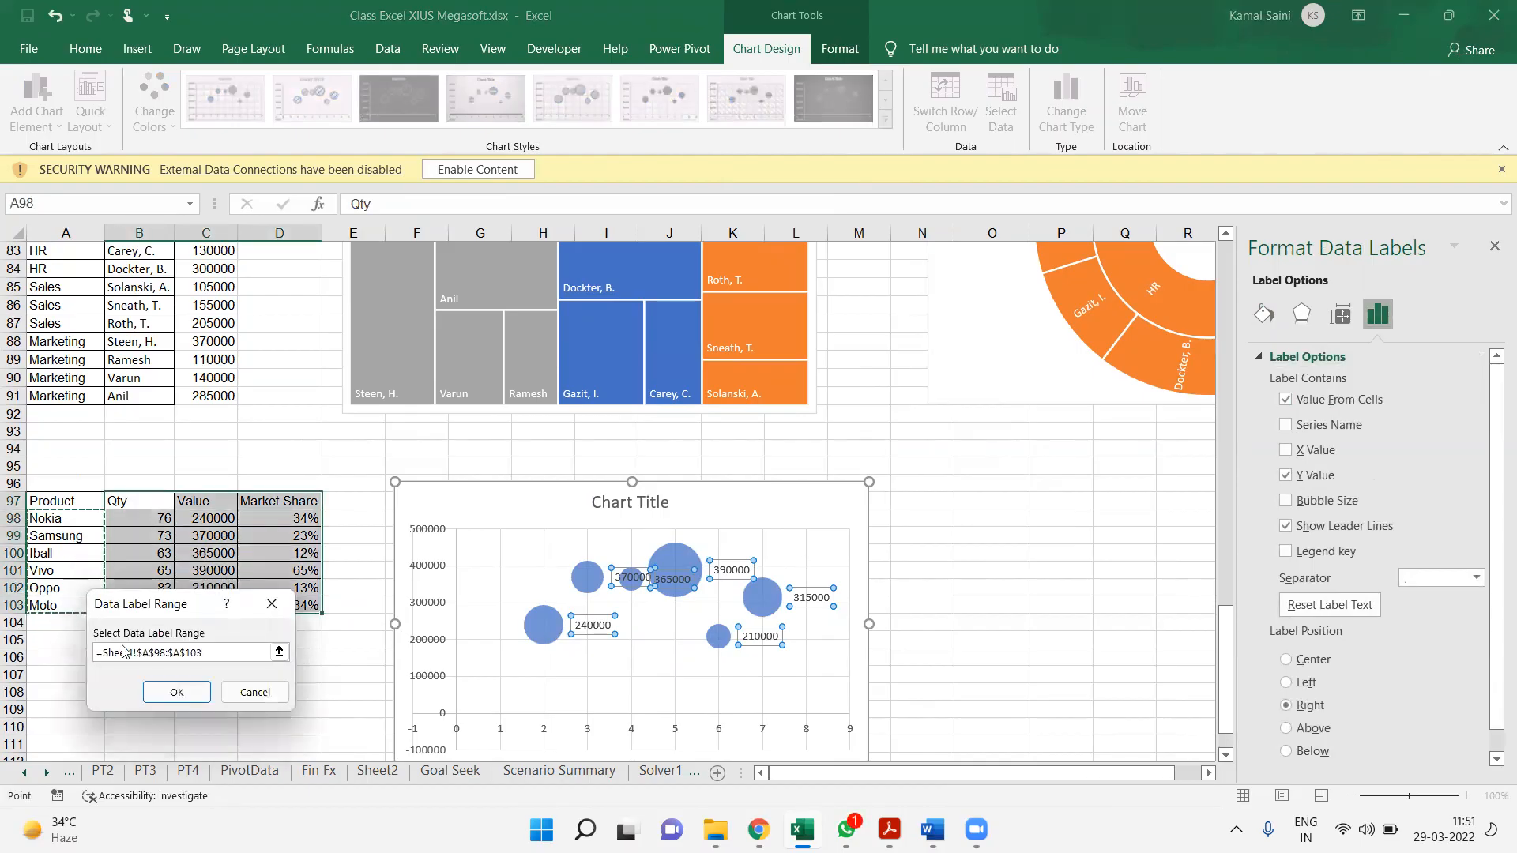
left_click(176, 692)
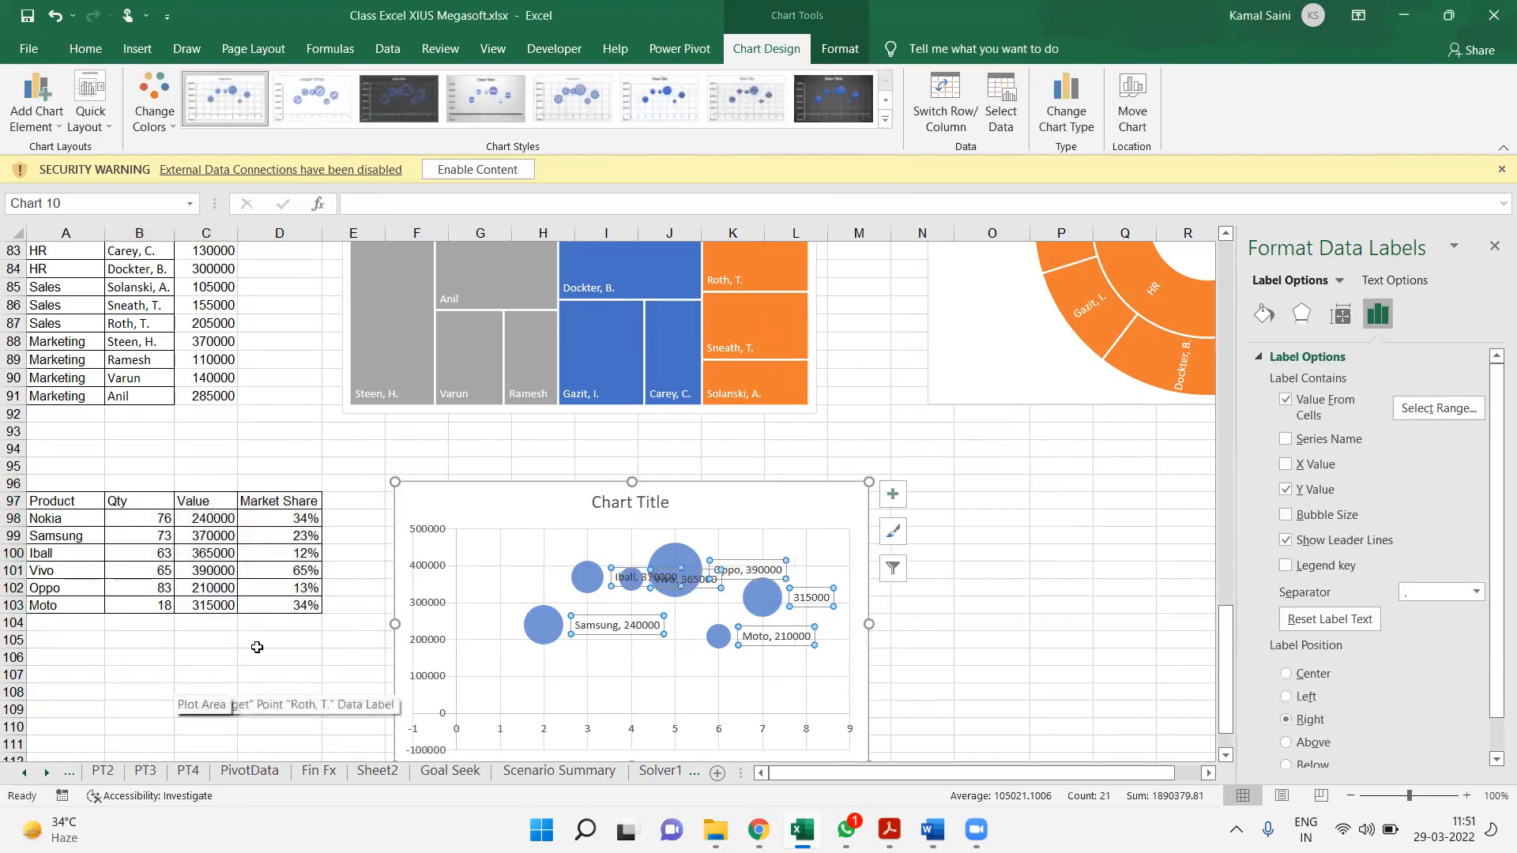
left_click(1287, 491)
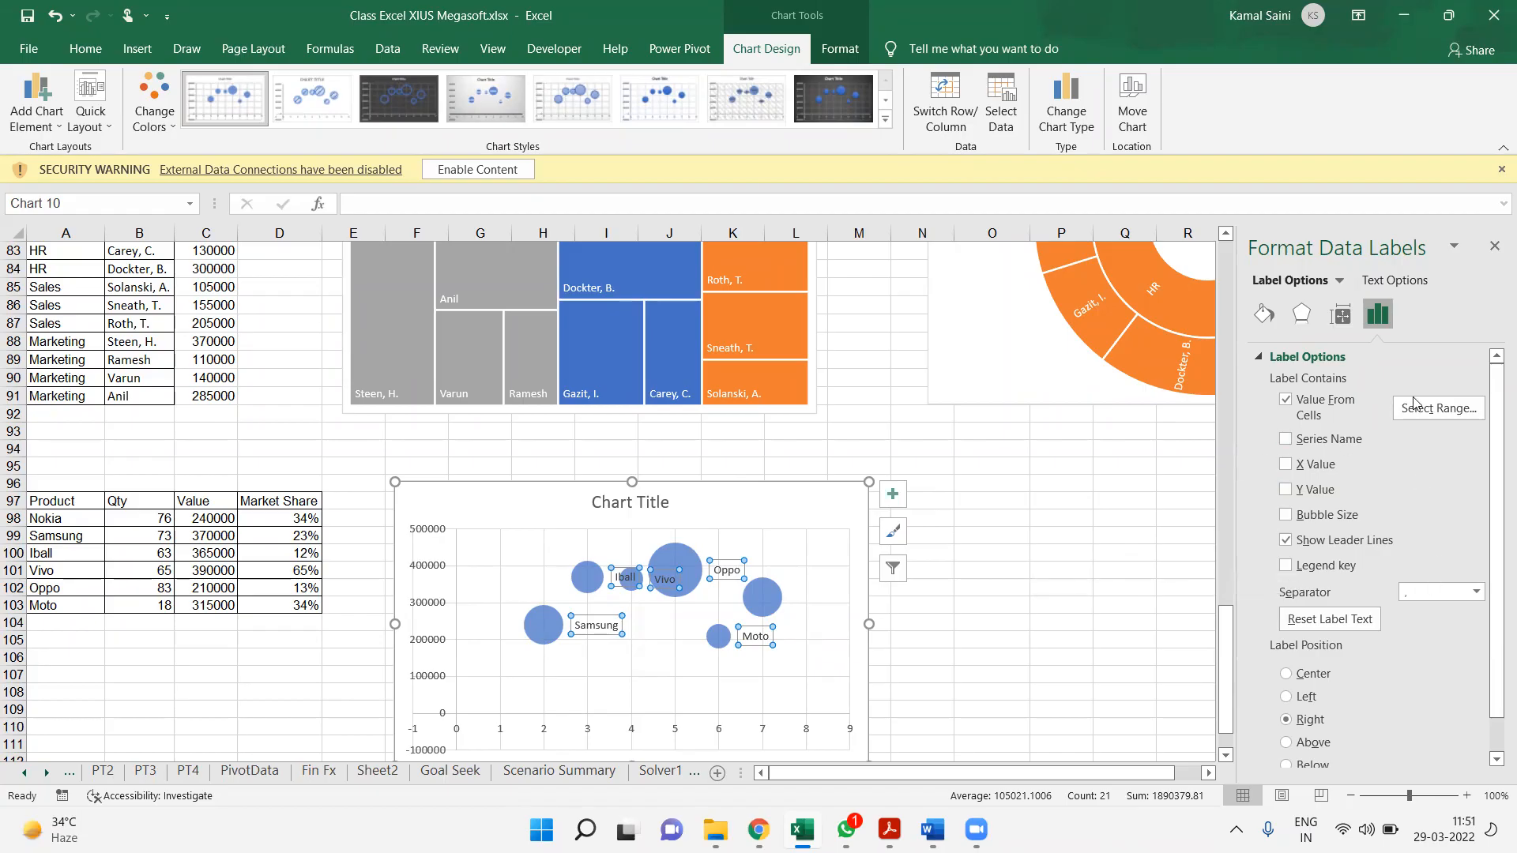
Set the data label position to Center so the product names sit inside the bubbles
left_click(1453, 595)
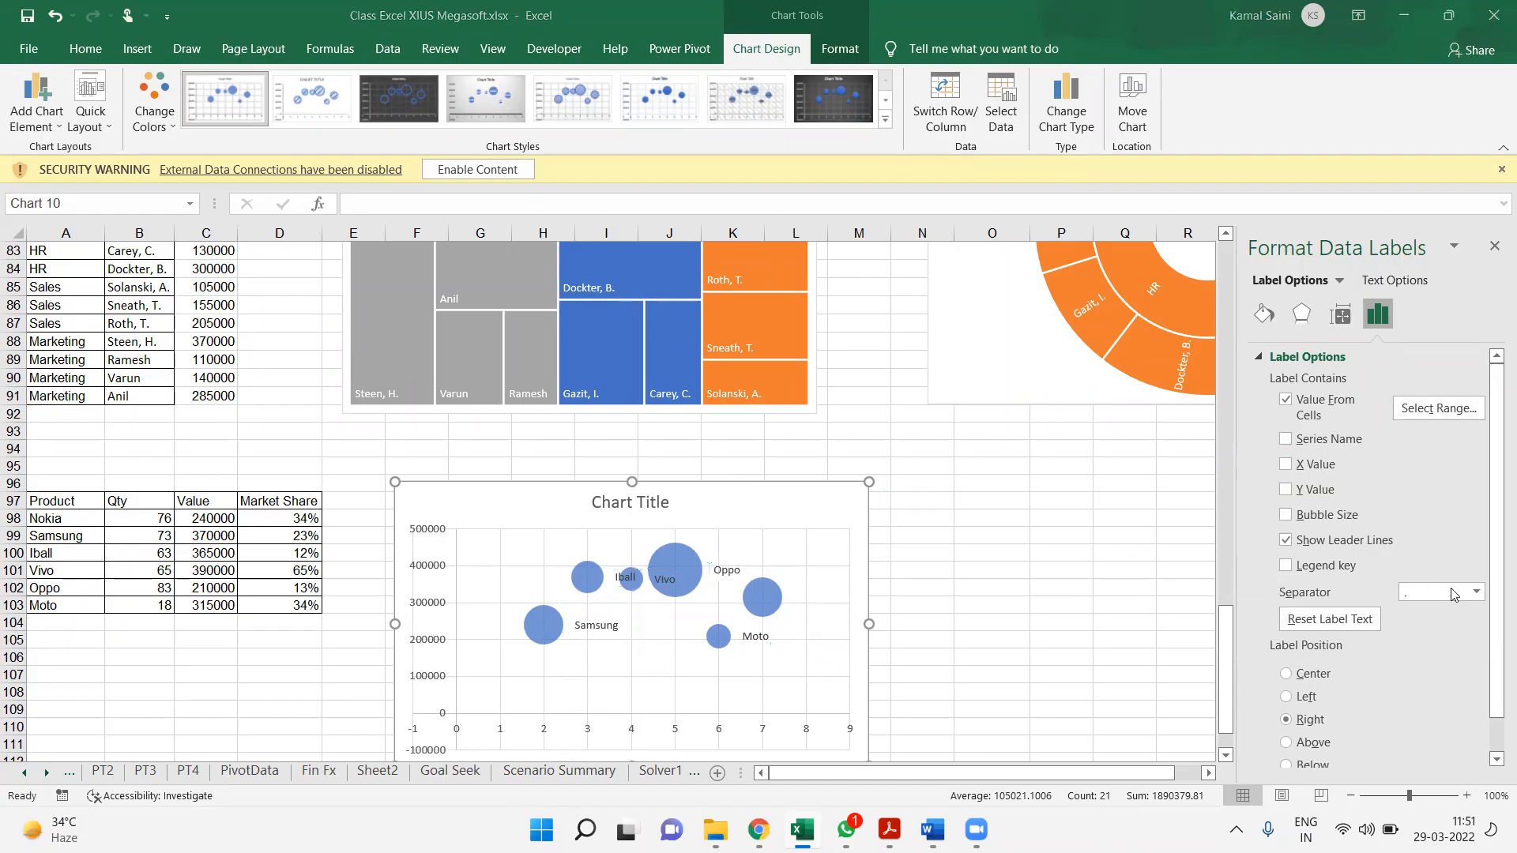
left_click(1297, 674)
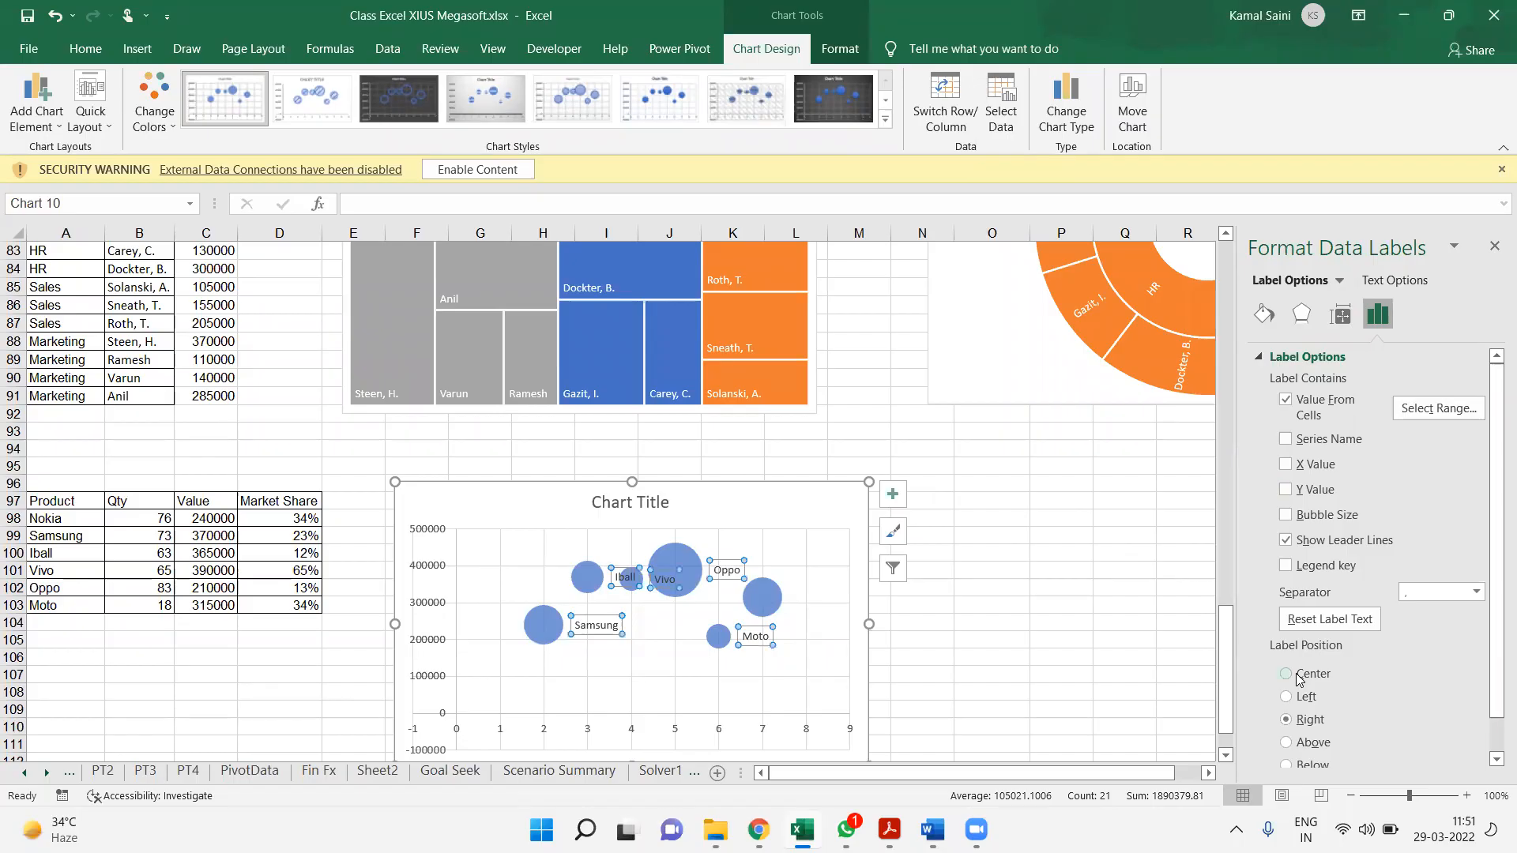
left_click(1299, 678)
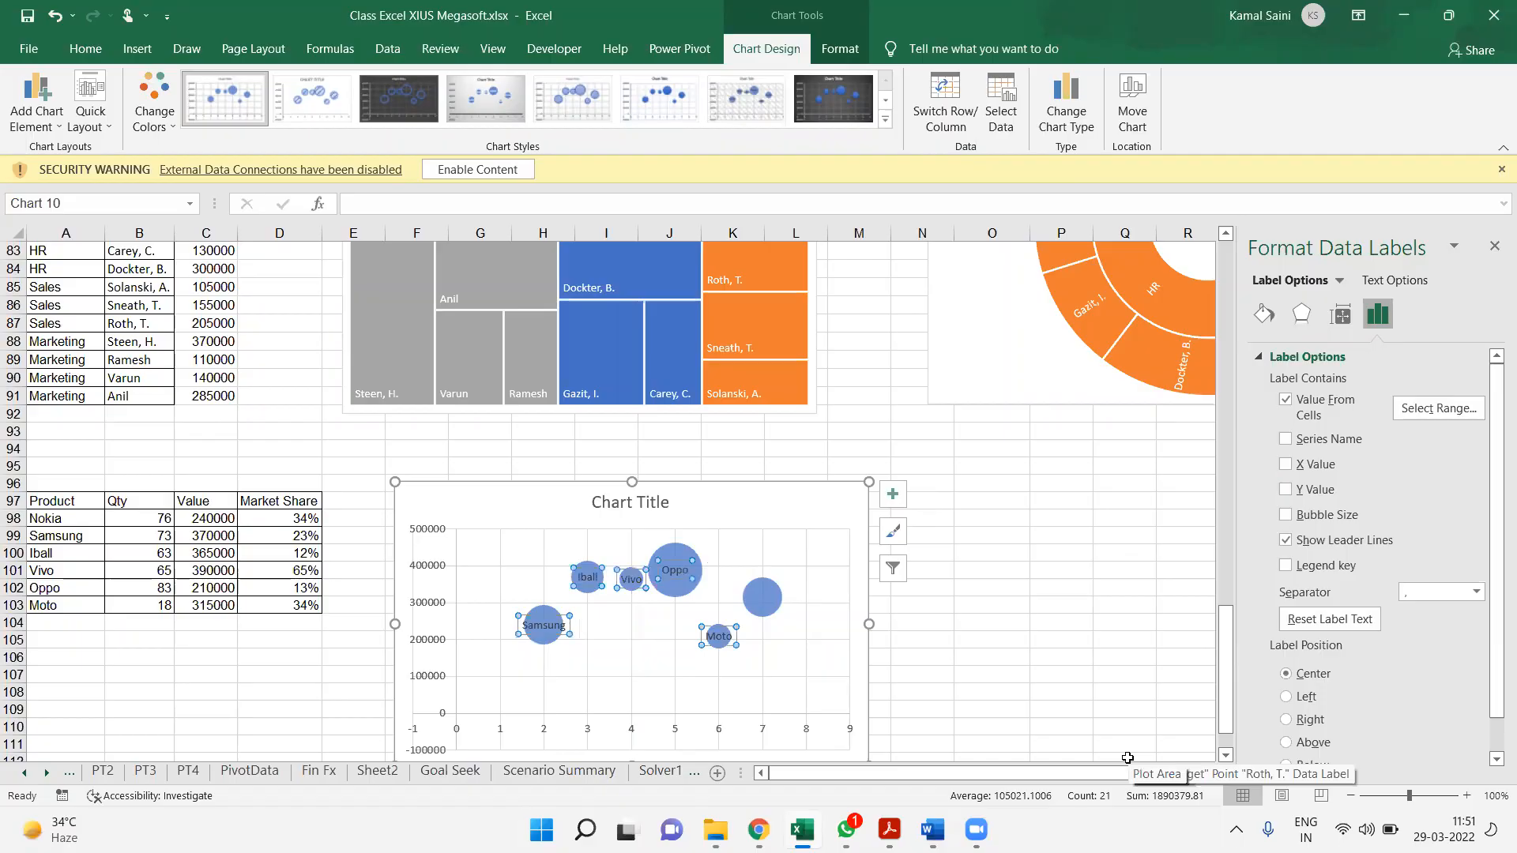
Change the bubble chart's data range to B98:D103 on Sheet1, leaving out the header row
left_click(999, 102)
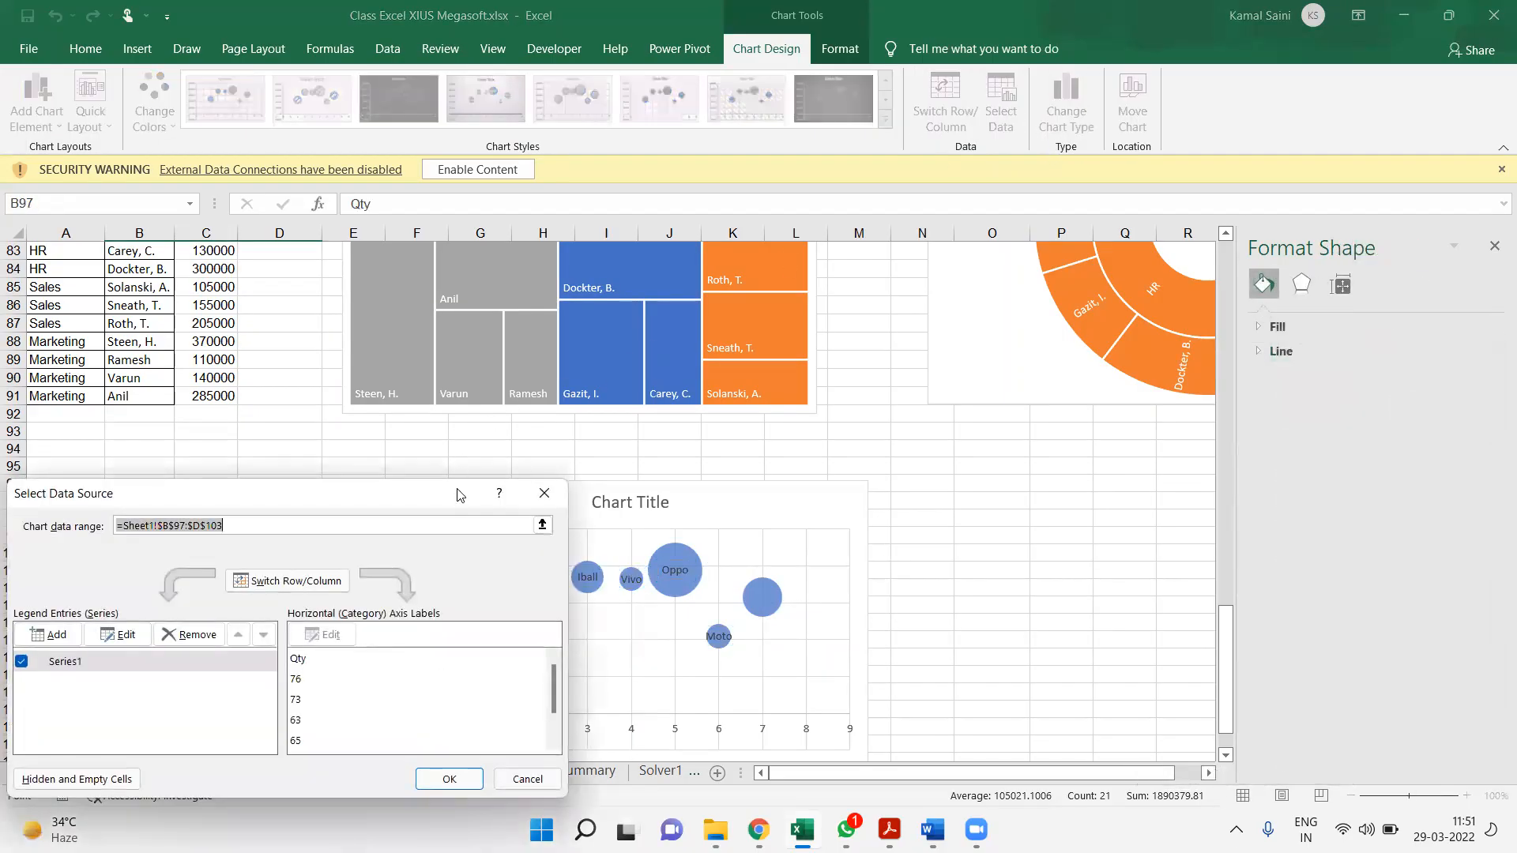
left_click(542, 524)
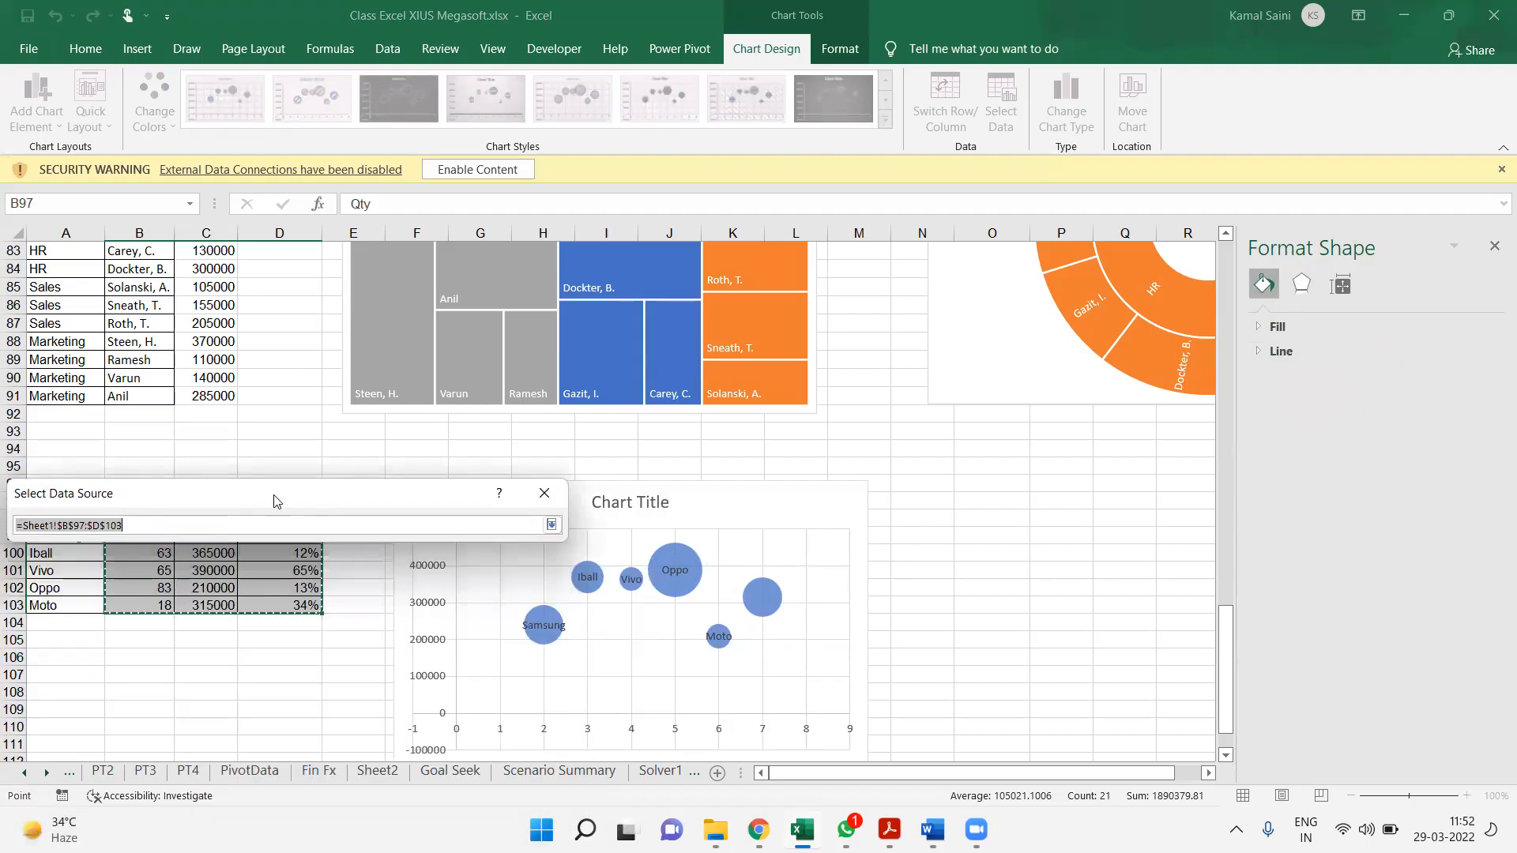
left_click_drag(274, 500, 320, 425)
left_click_drag(146, 520, 292, 608)
key("Return")
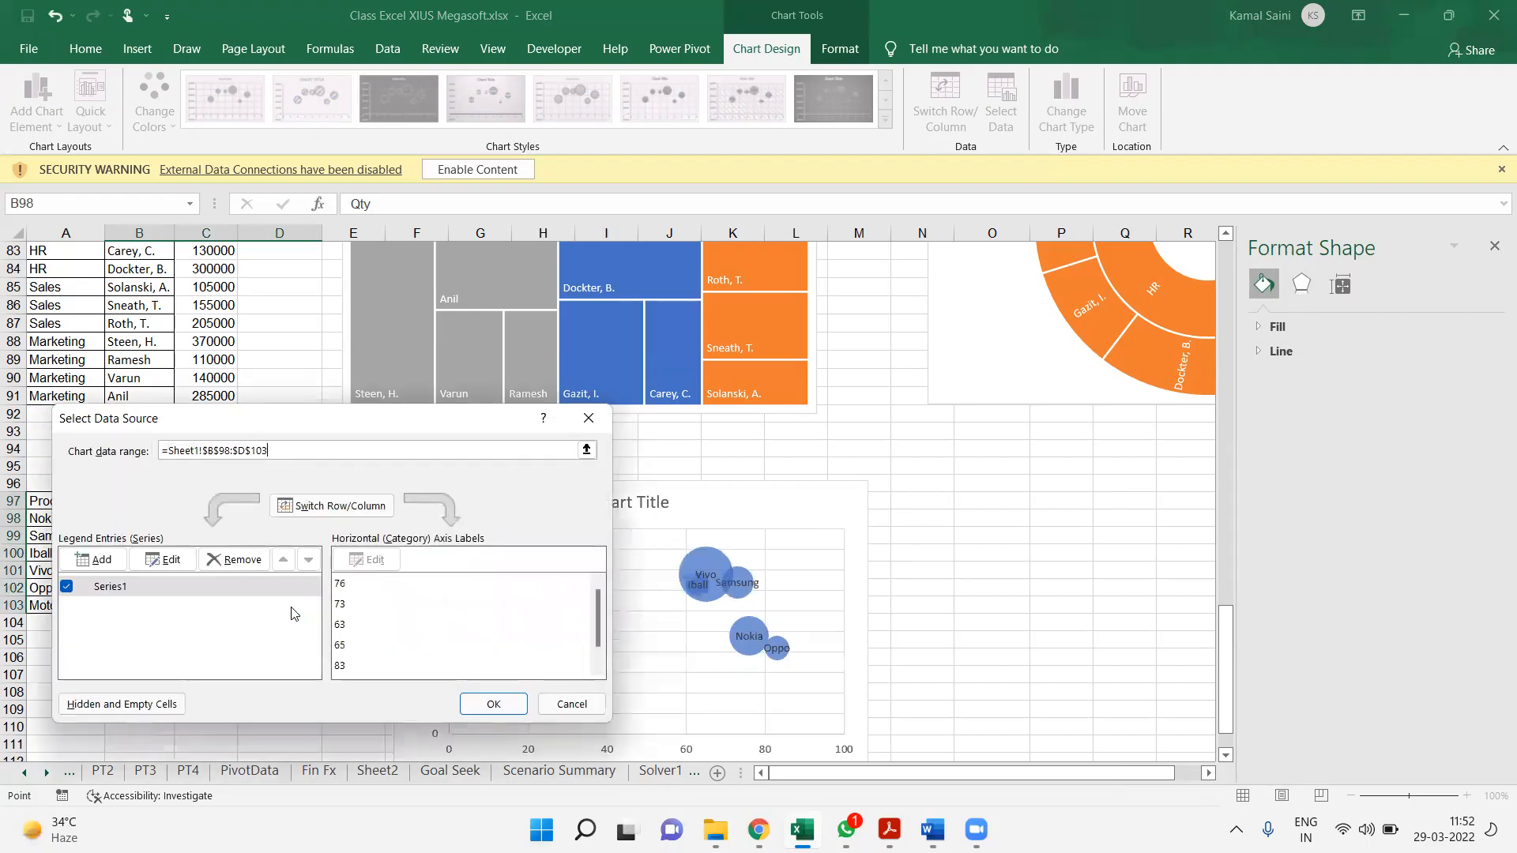
left_click(496, 708)
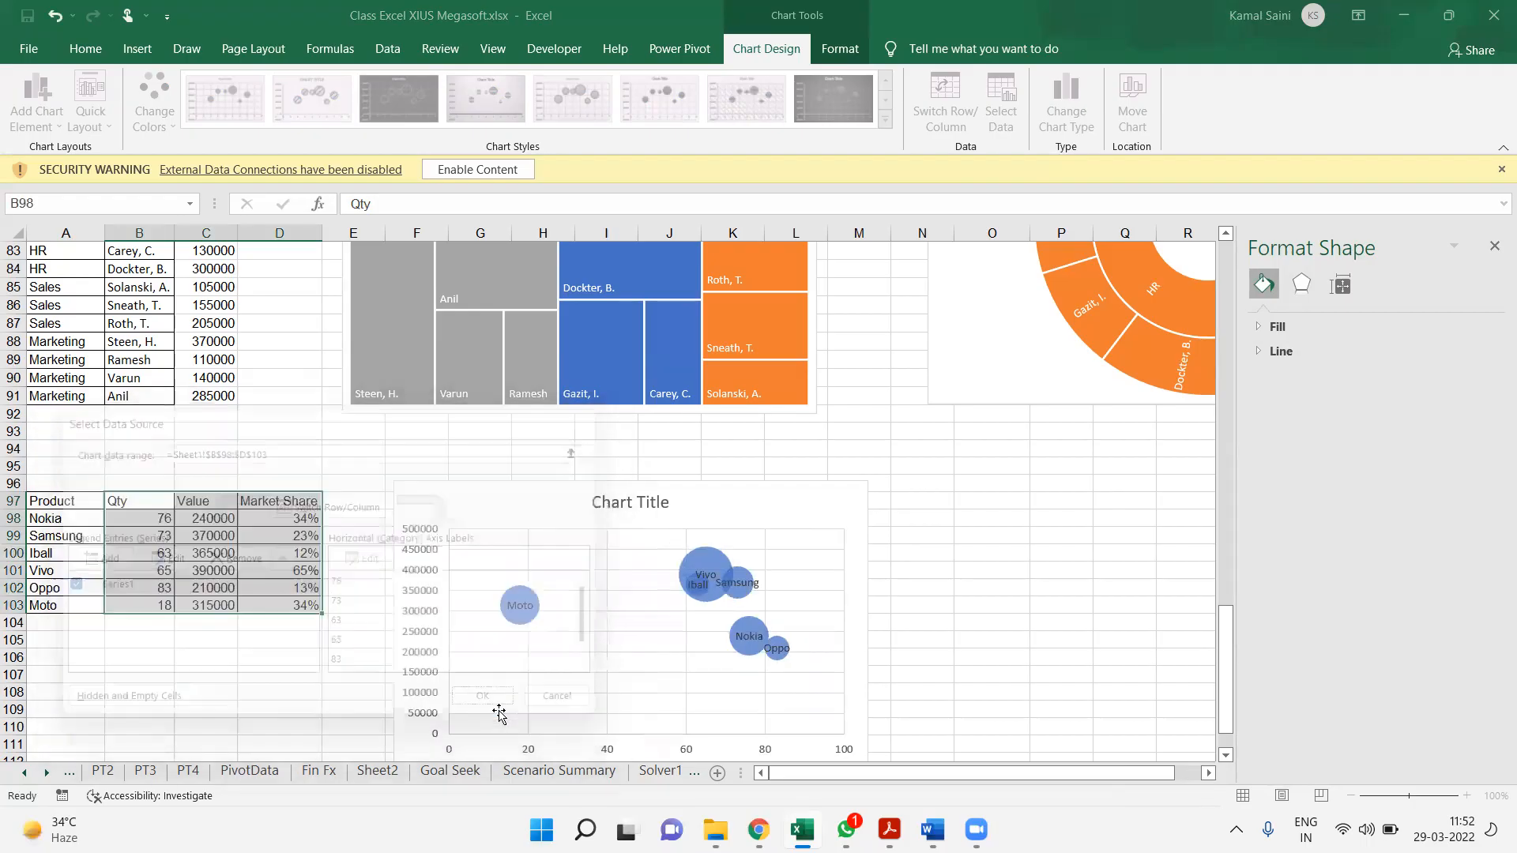
Move the bubble chart up and farther from the product table, and title it "Bubble Chart"
left_click(846, 605)
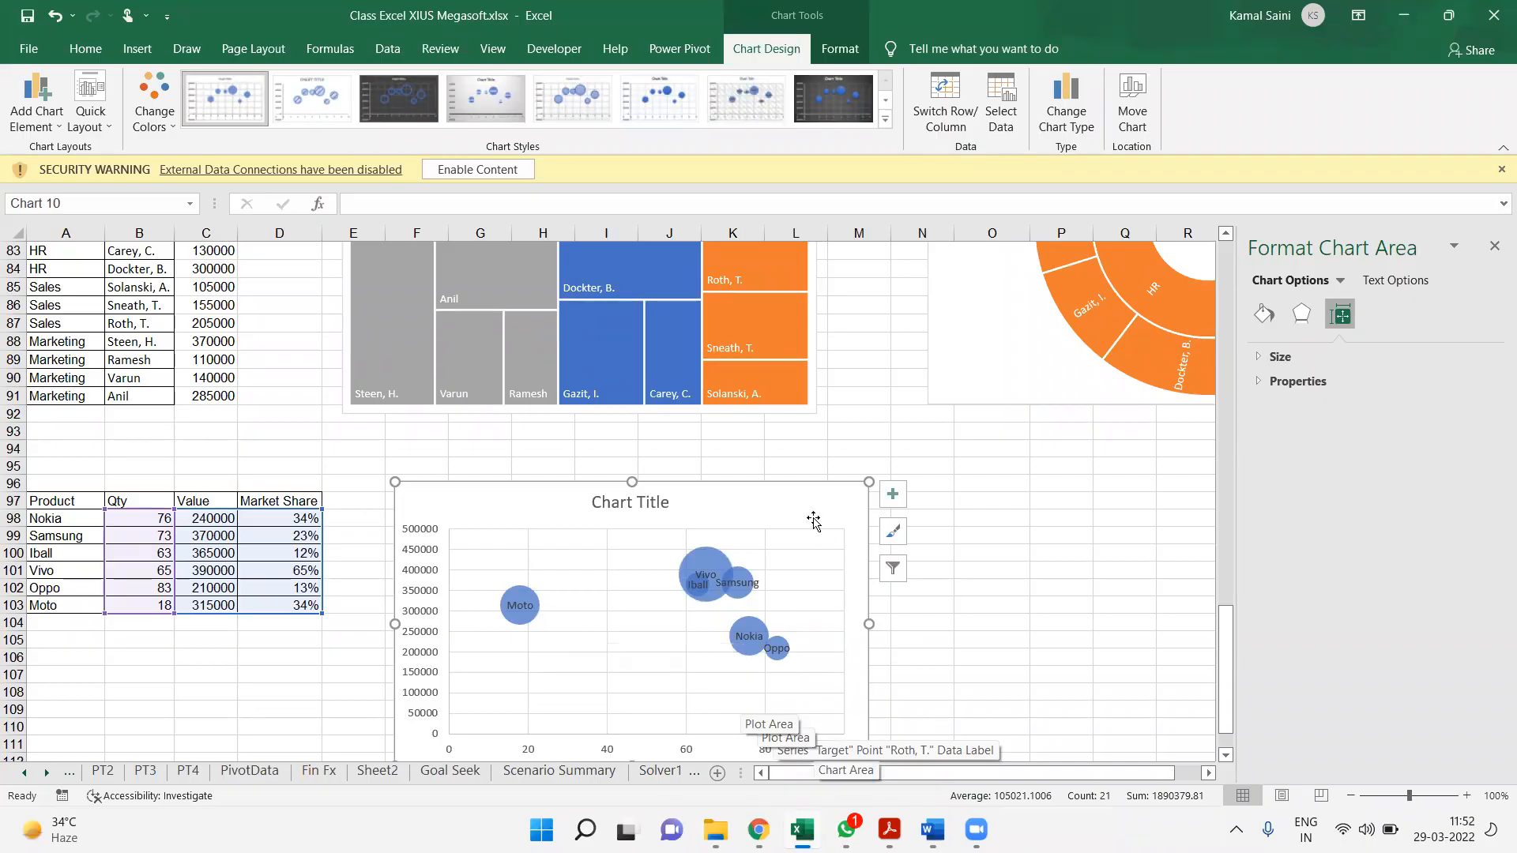
left_click_drag(835, 489, 914, 442)
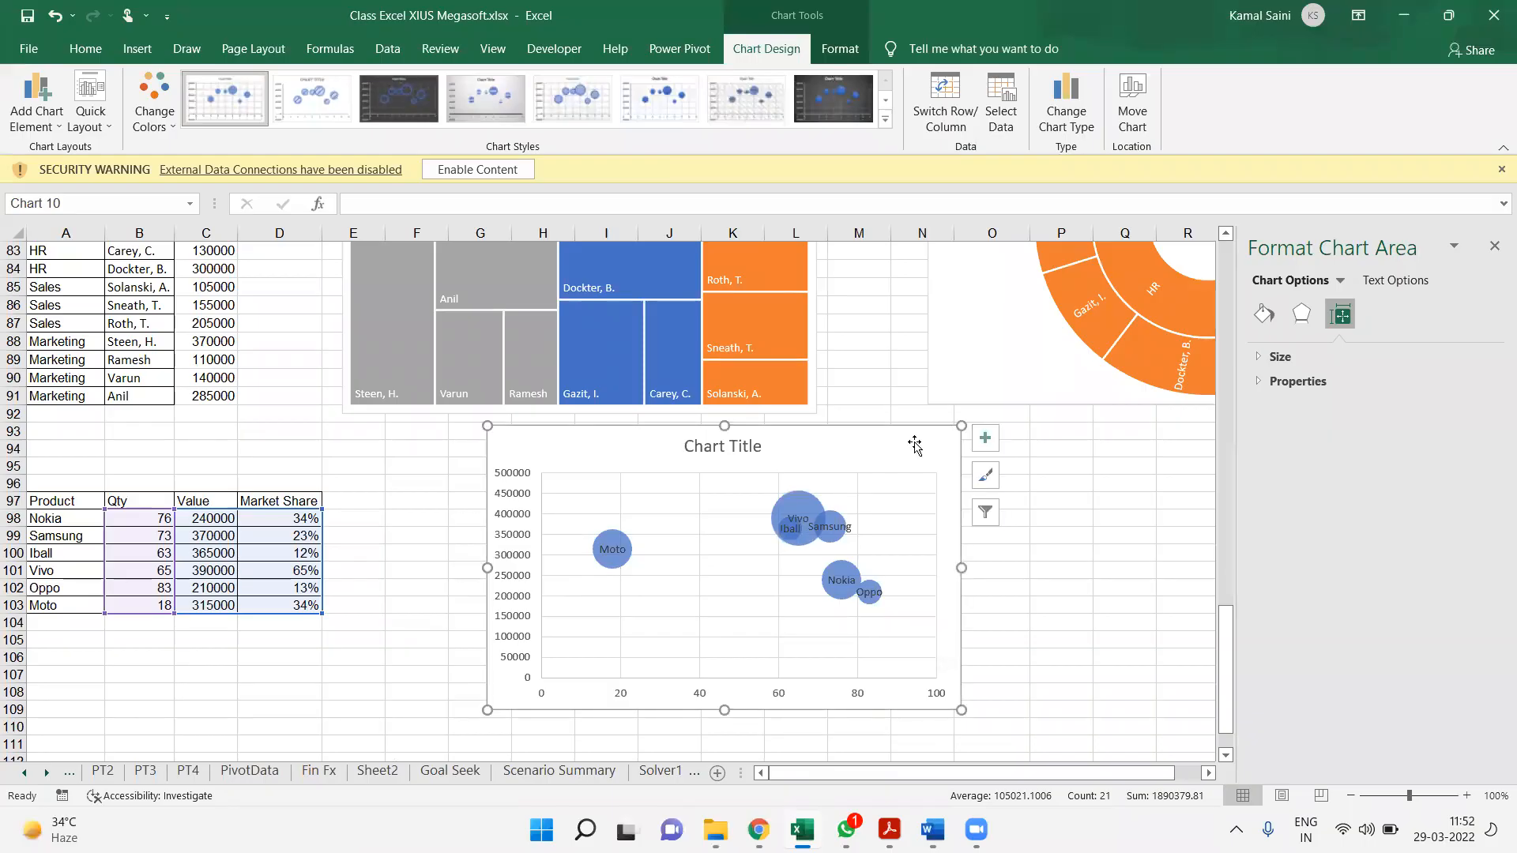
left_click(728, 449)
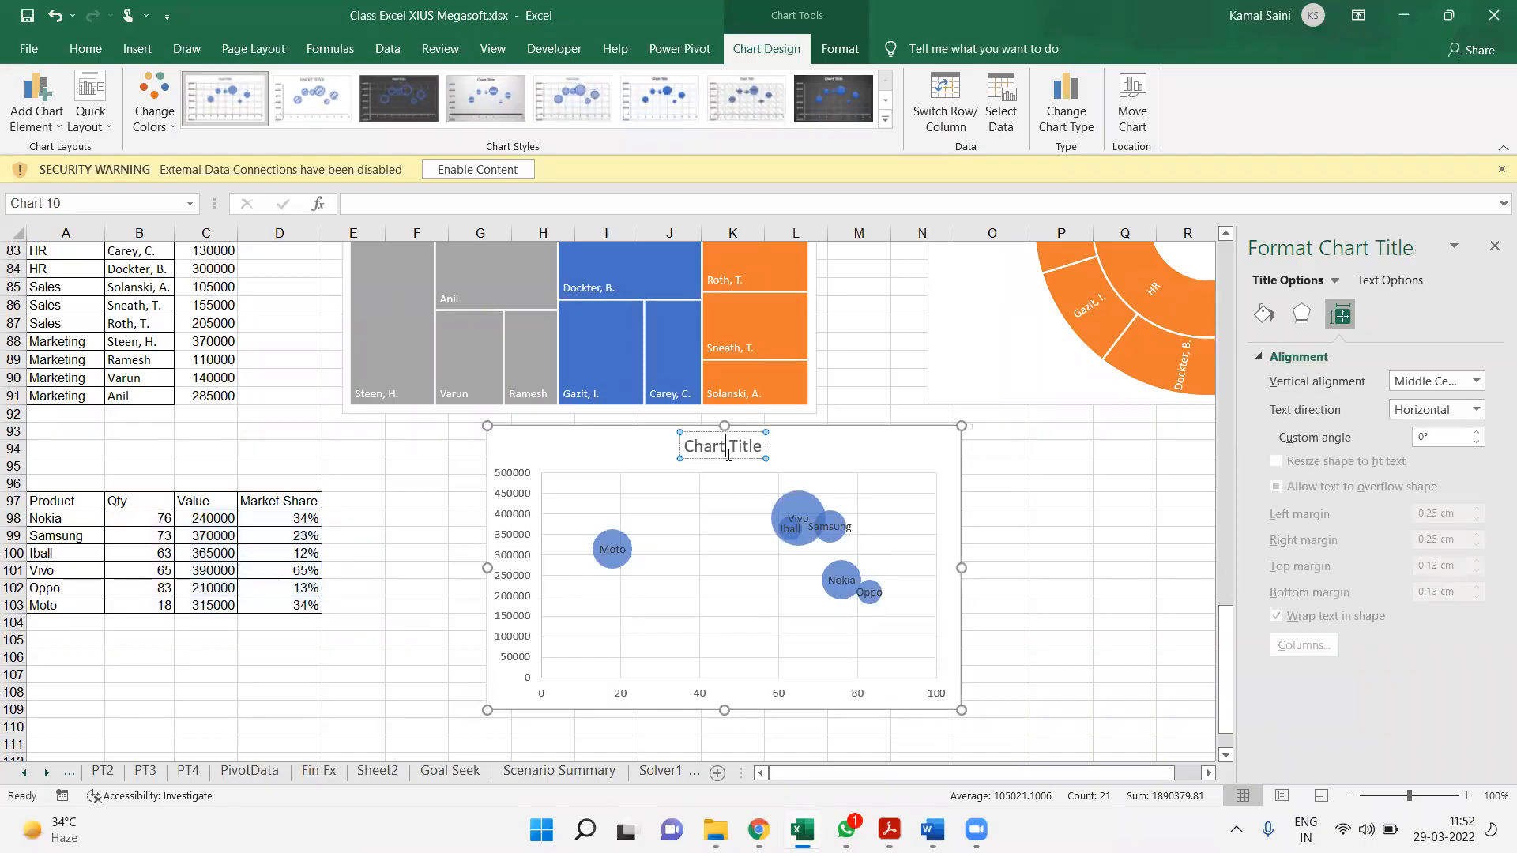
triple_click(727, 452)
type("Bubbl")
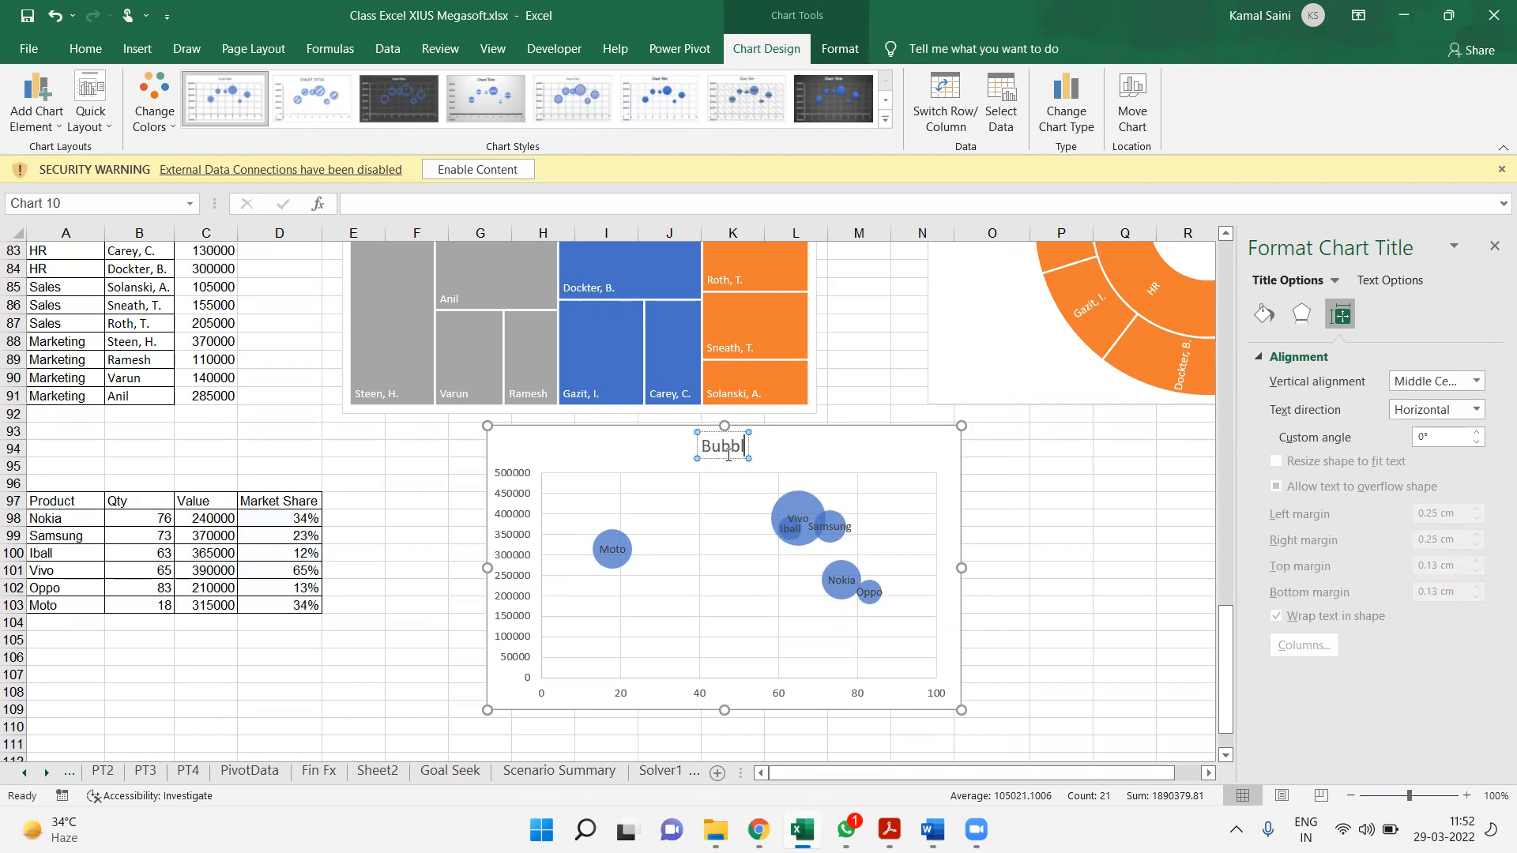
type("e Chart")
left_click(867, 450)
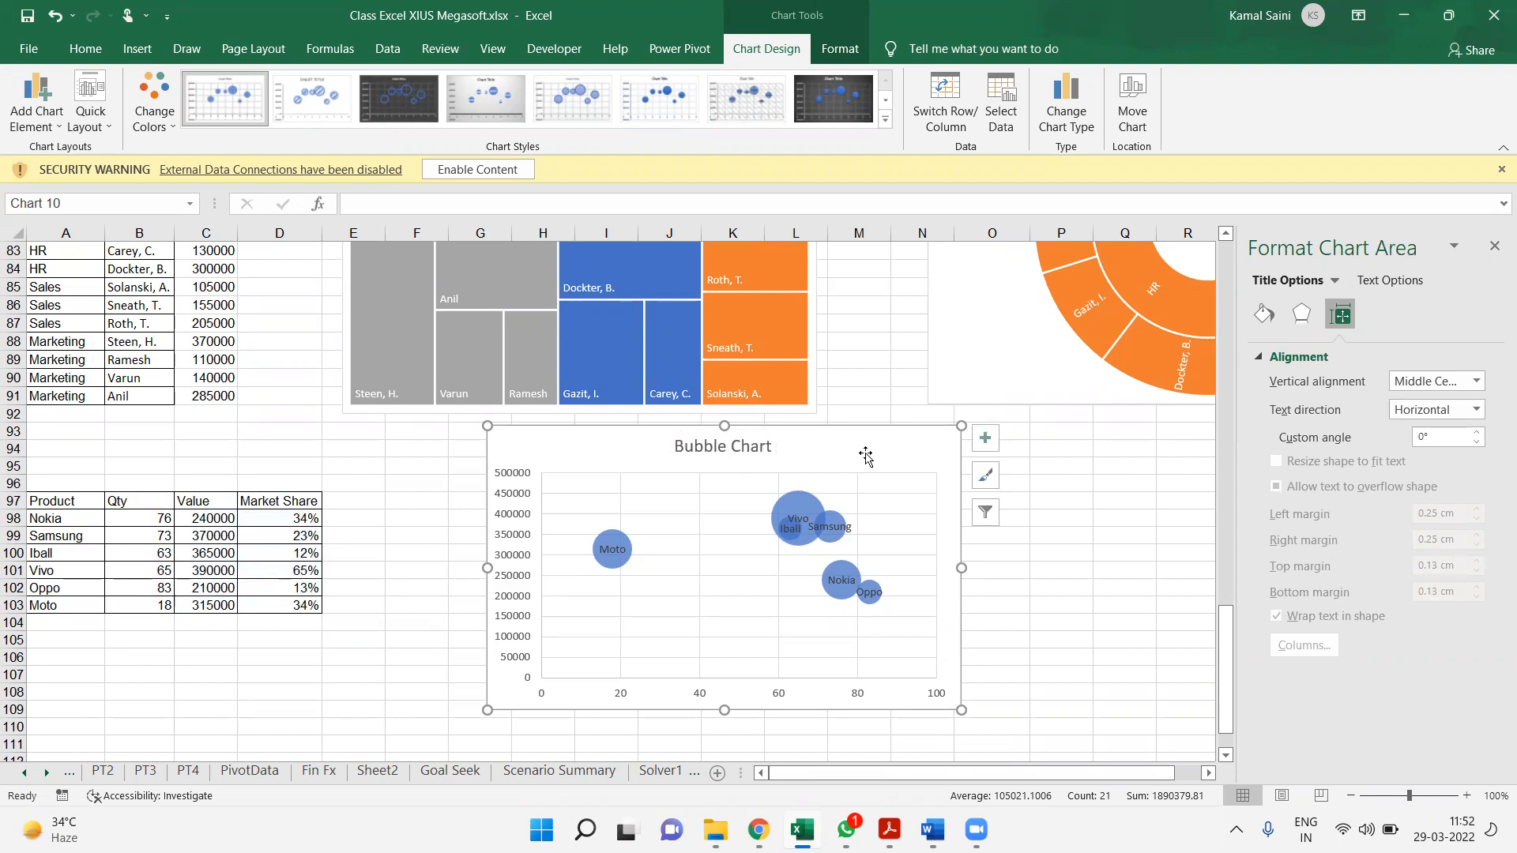
left_click(150, 699)
left_click(83, 705)
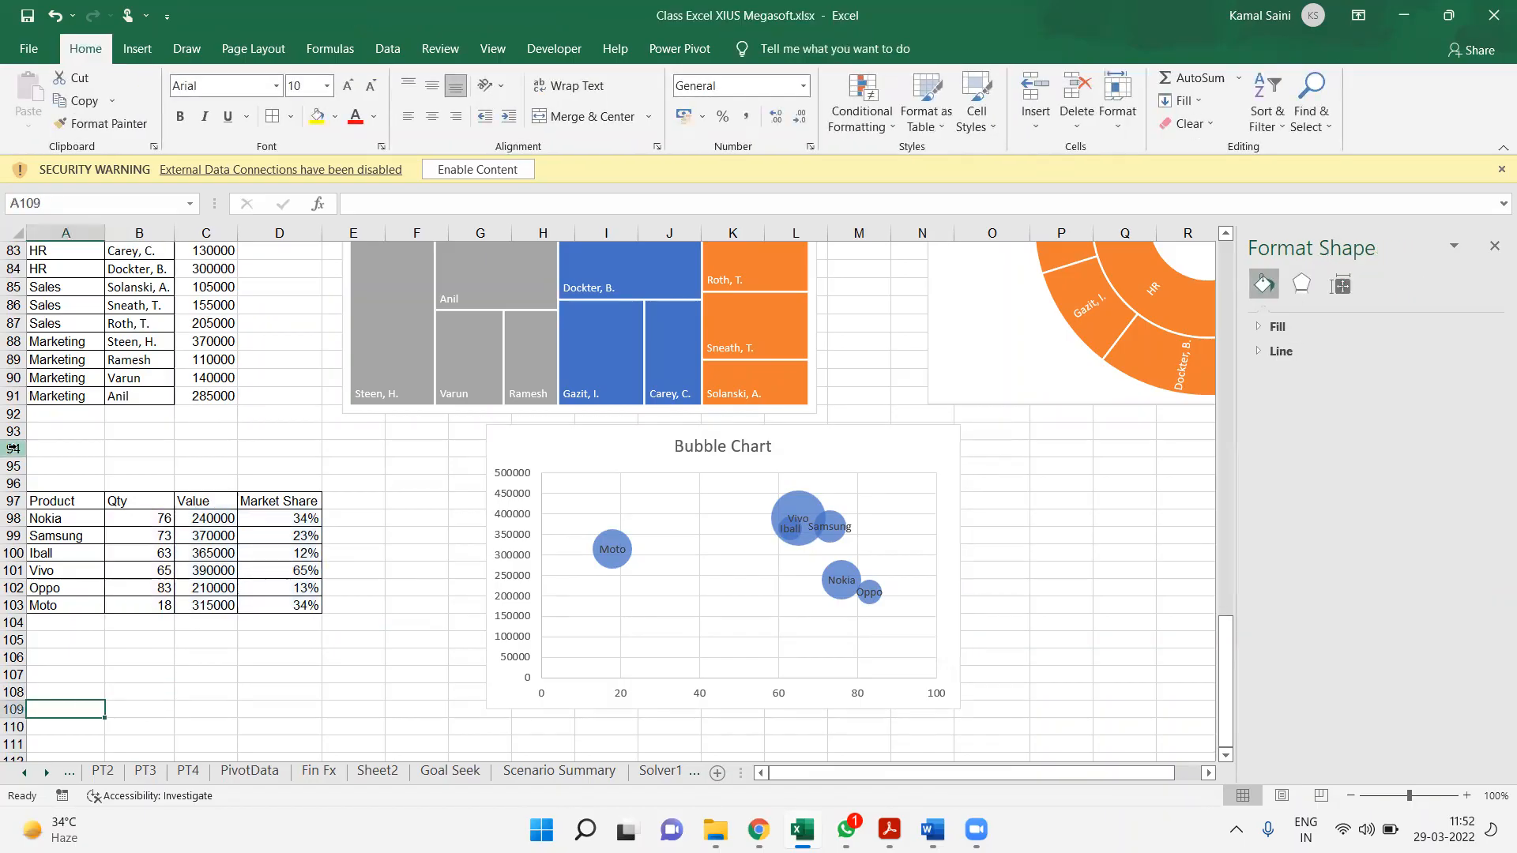
left_click(135, 302)
key("Up")
key("Up")
key("Up")
key("Up")
key("Up")
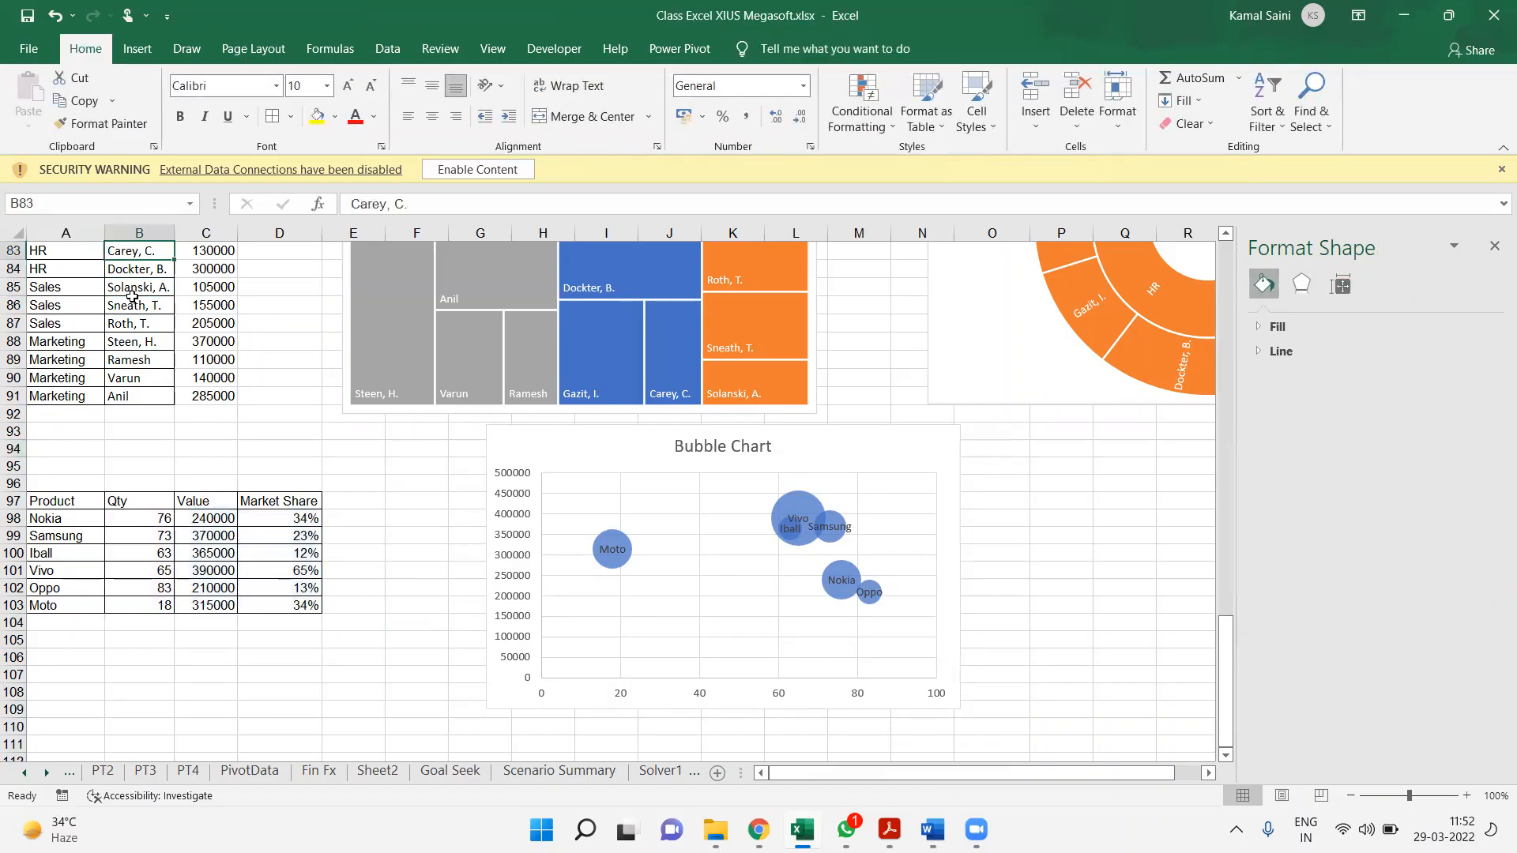
key("shift+Down")
key("shift+Down")
key("shift+Down")
key("shift+Down")
key("shift+Down")
key("shift+Down")
key("shift+Down")
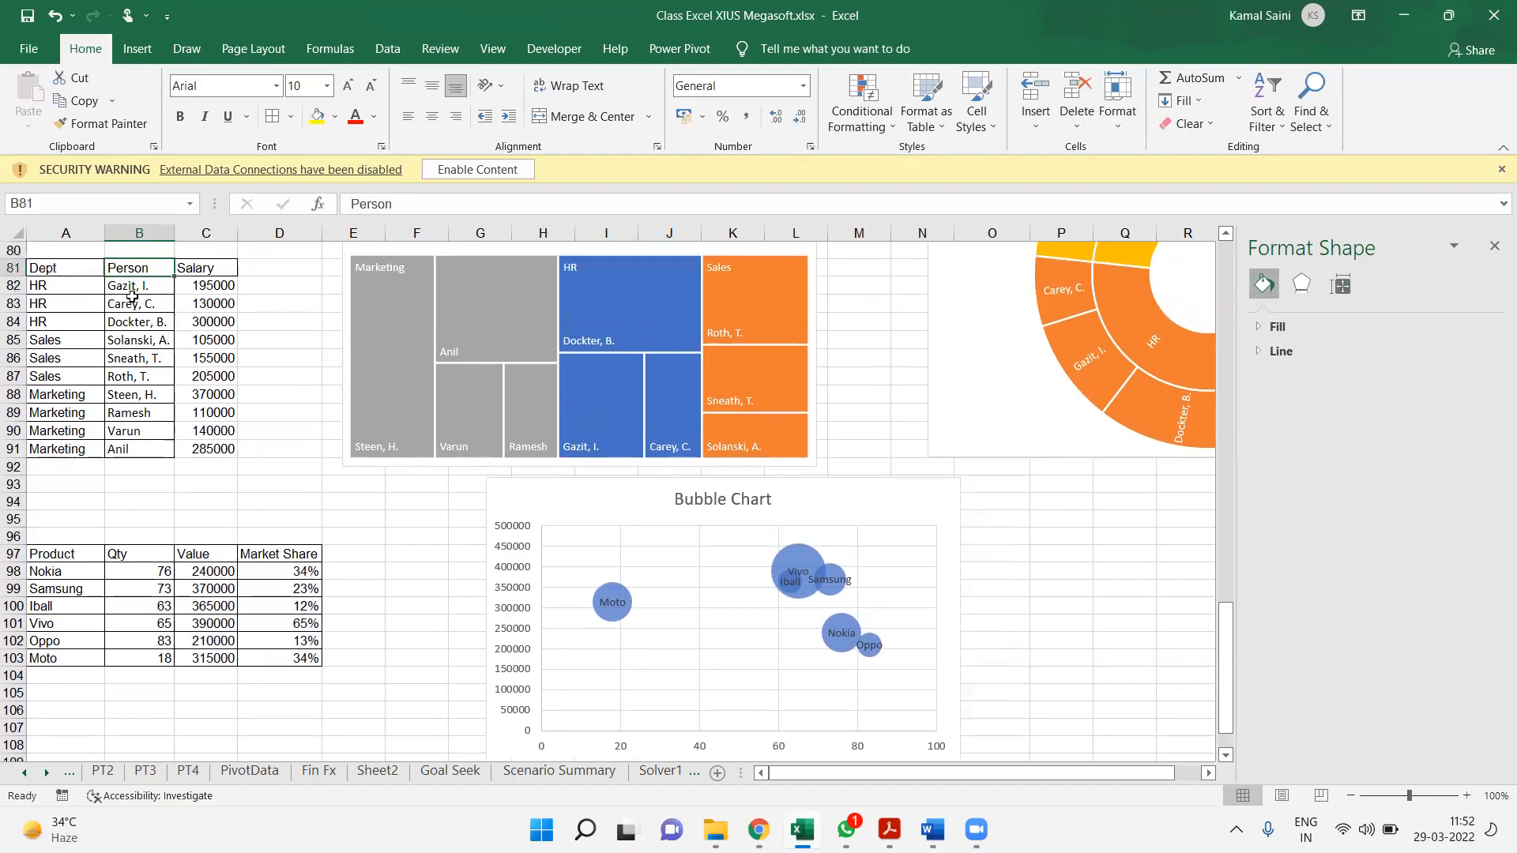
key("ctrl+c")
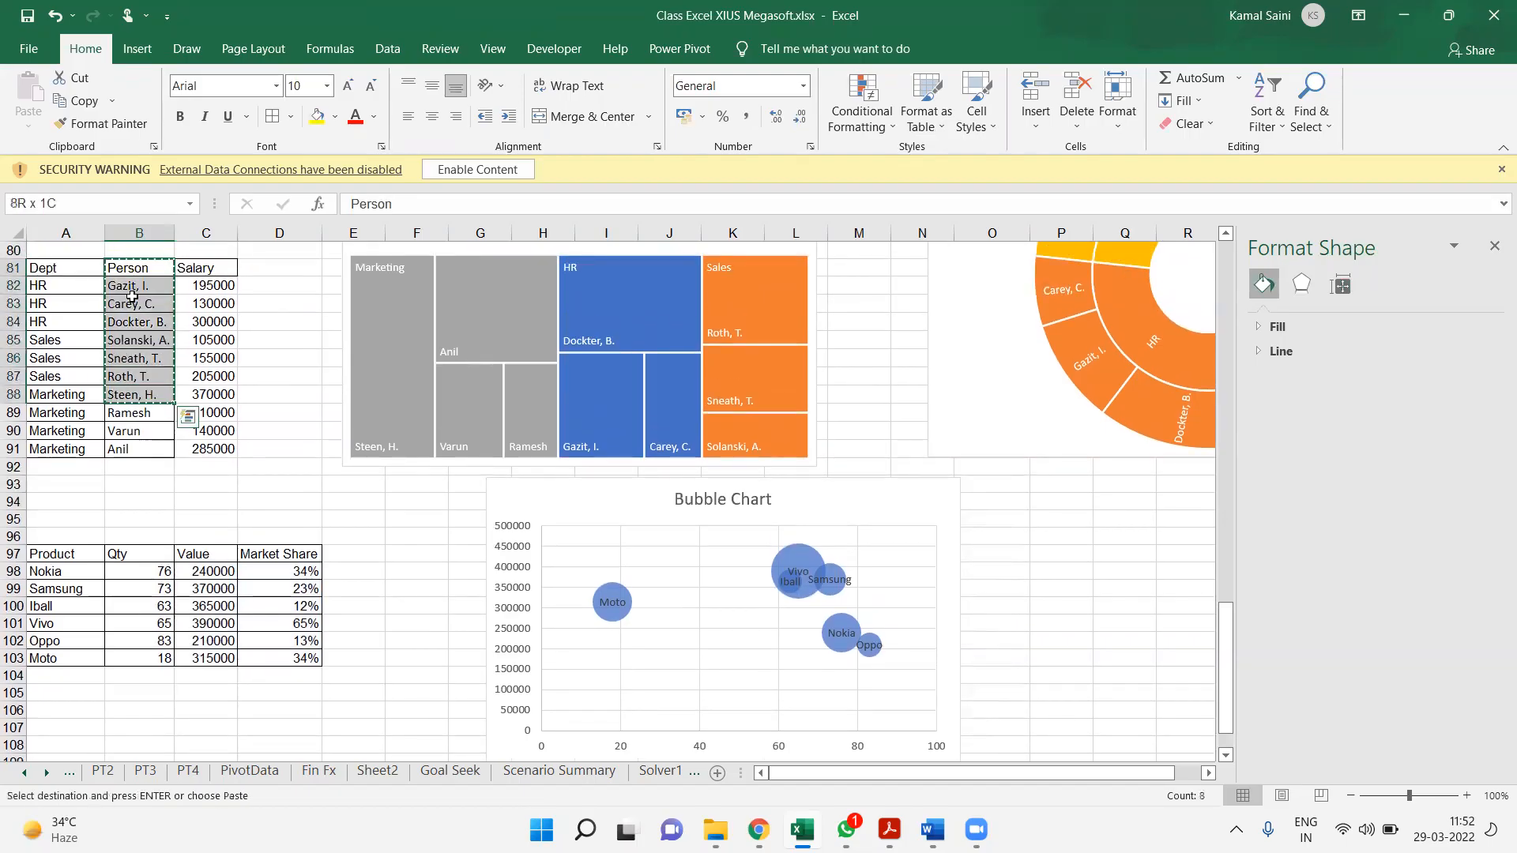
left_click(90, 723)
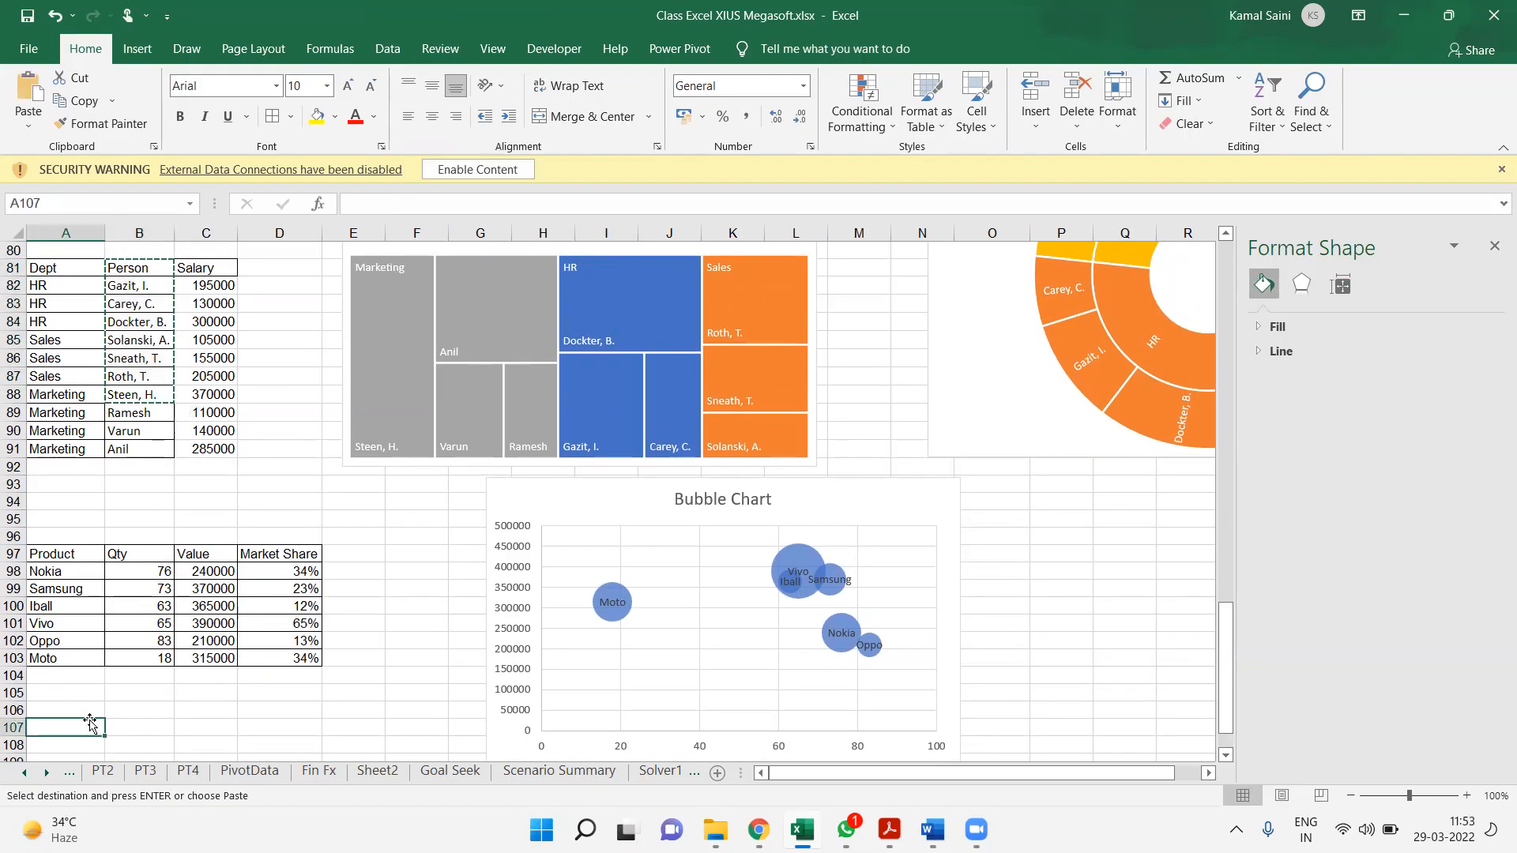
Copy the Person and Salary data in B81:C89 and paste it below the product table, starting at A113
left_click_drag(141, 265, 226, 410)
key("ctrl+c")
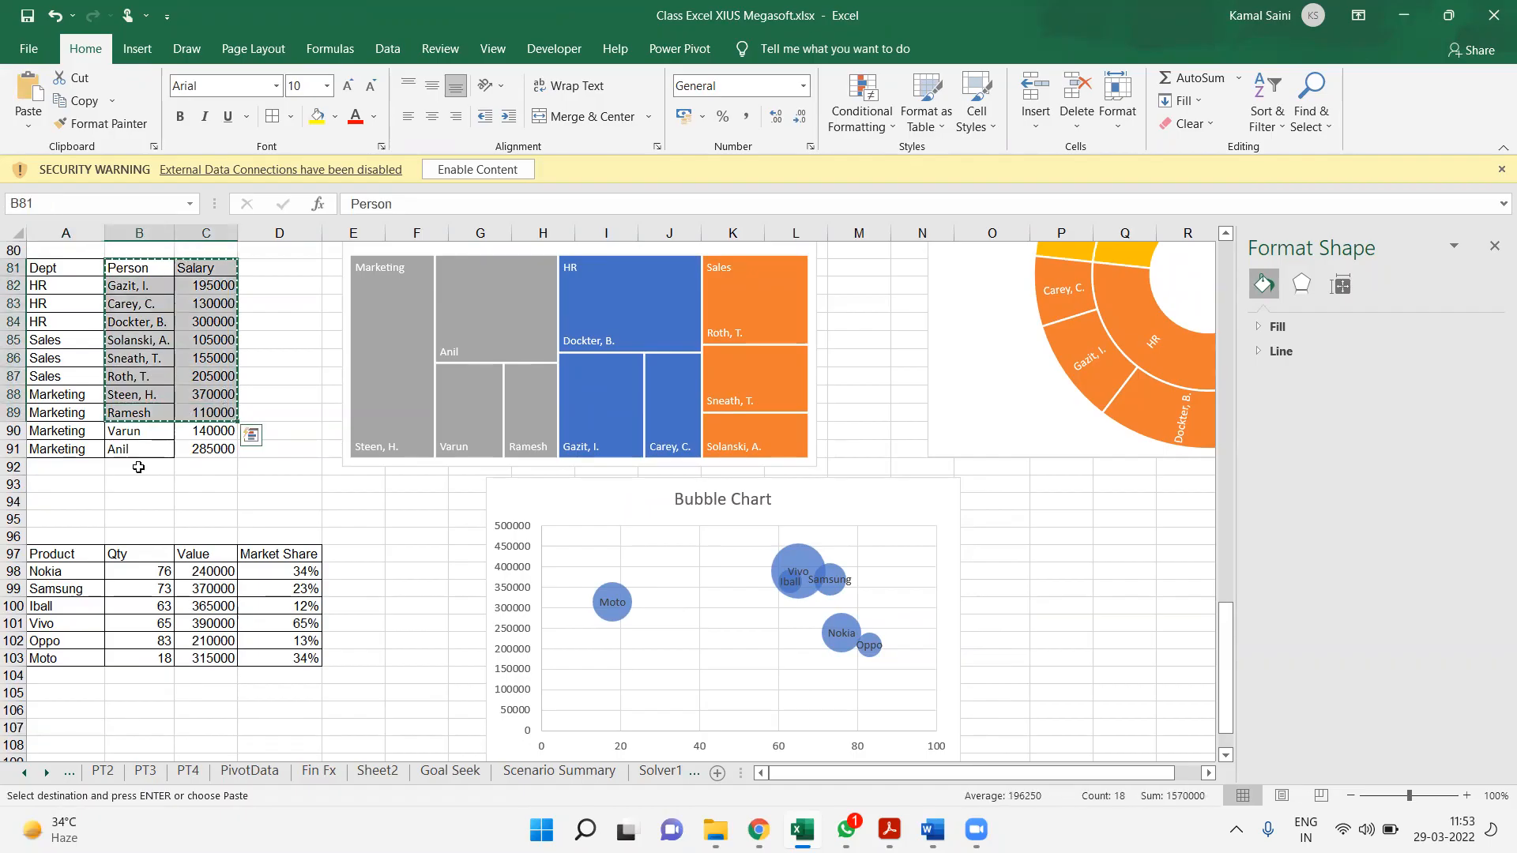
left_click(83, 692)
key("Down")
key("Down")
key("Down")
key("Down")
key("Down")
key("Down")
key("Down")
key("Down")
key("Down")
key("Down")
key("Down")
key("Down")
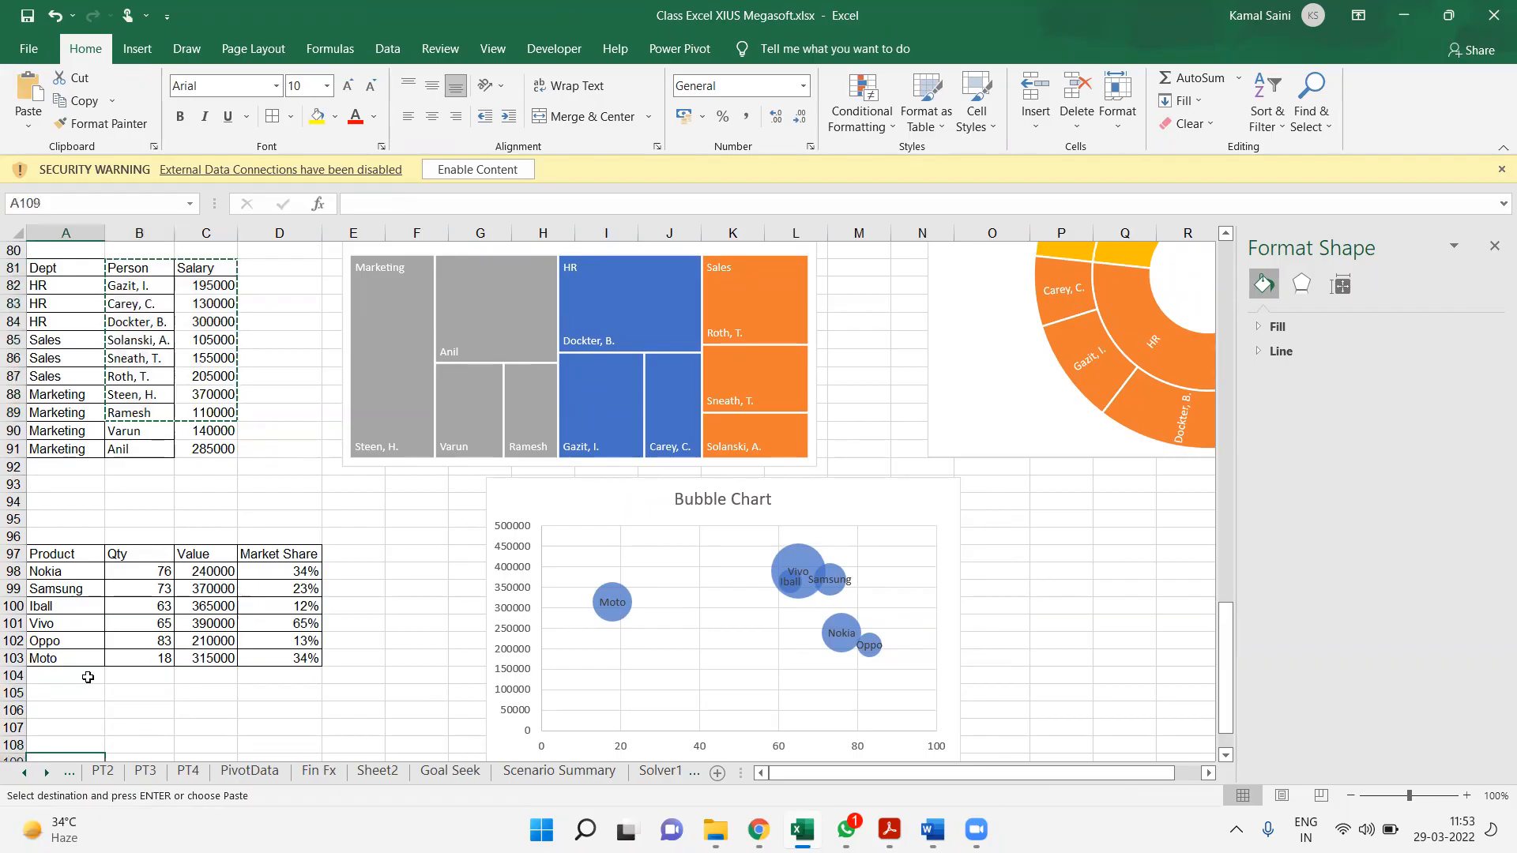
key("Up")
key("Up")
key("Up")
key("Up")
key("ctrl+v")
key("Right")
key("Down")
key("Down")
key("Down")
key("Down")
key("Down")
key("Down")
key("Down")
key("Down")
key("Down")
key("Down")
key("Down")
key("Down")
key("Down")
key("Down")
key("Down")
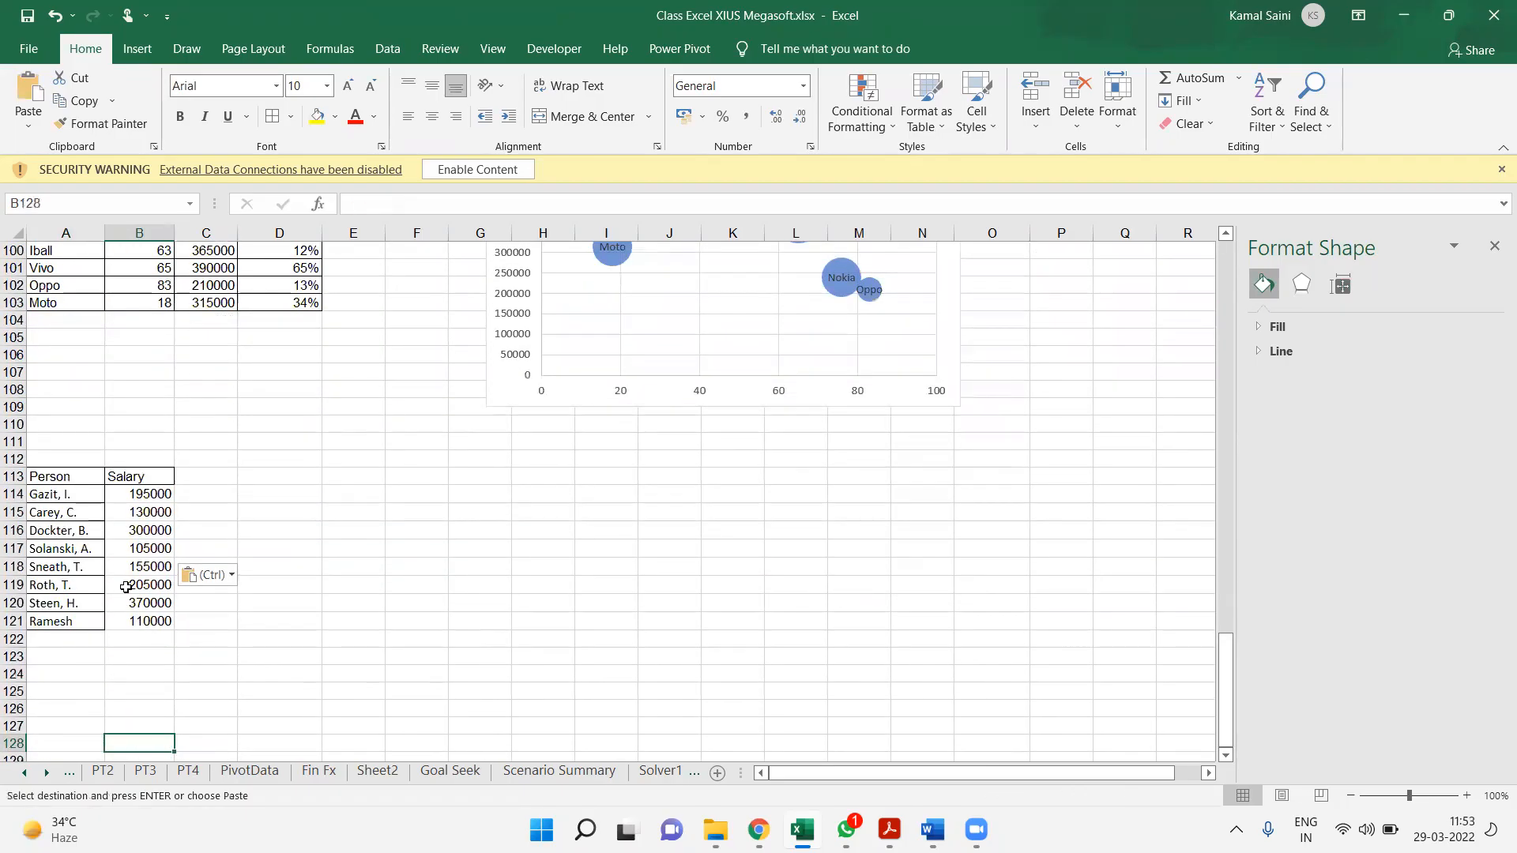
Add a "Car Cost" column heading in C113 beside the Salary heading
left_click(207, 491)
left_click(197, 474)
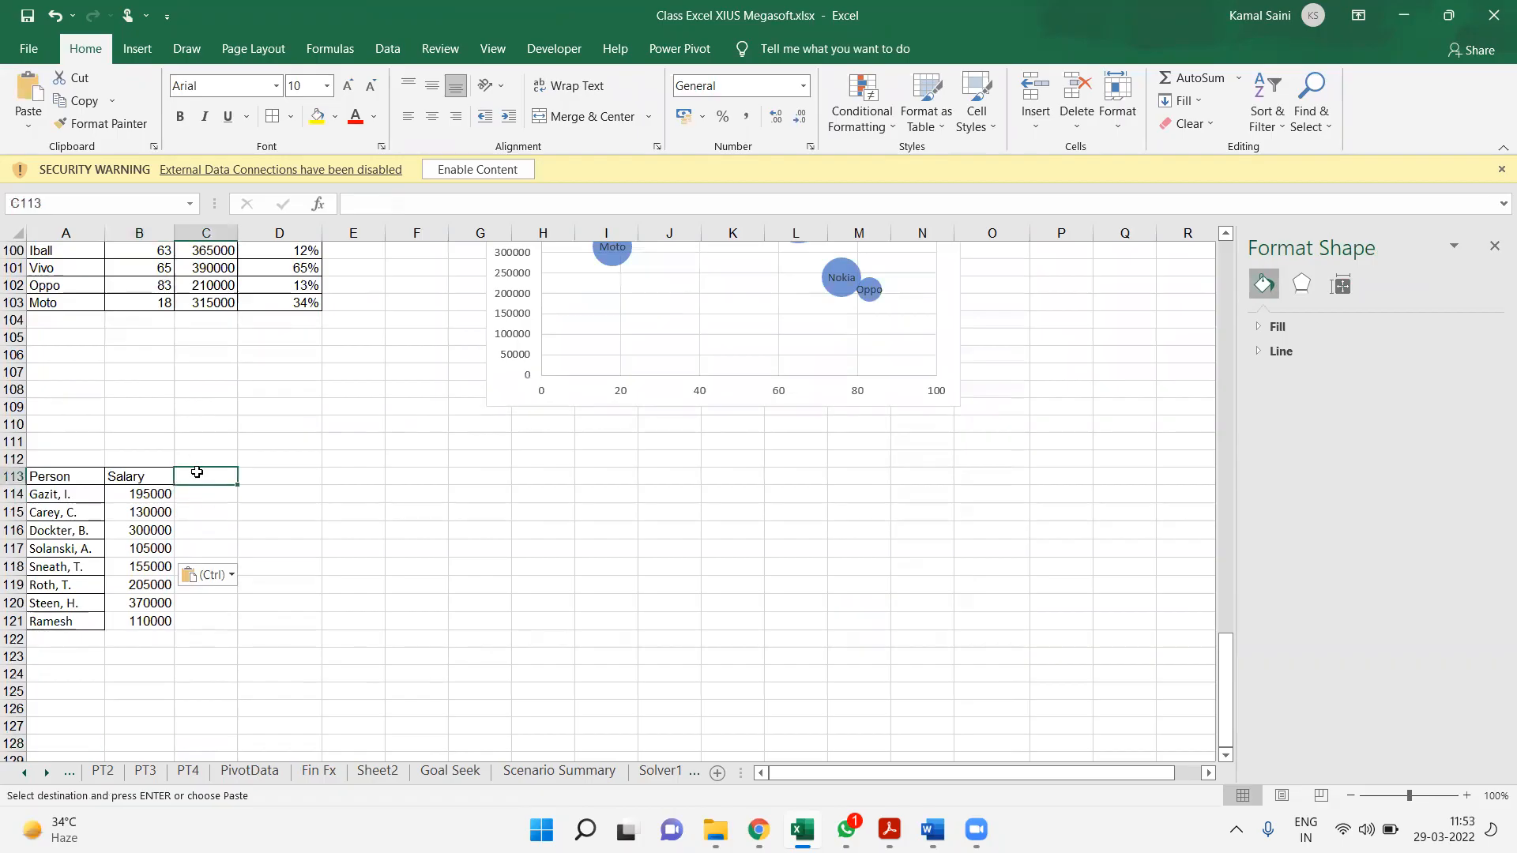
key("Escape")
type("Car Cost")
key("Return")
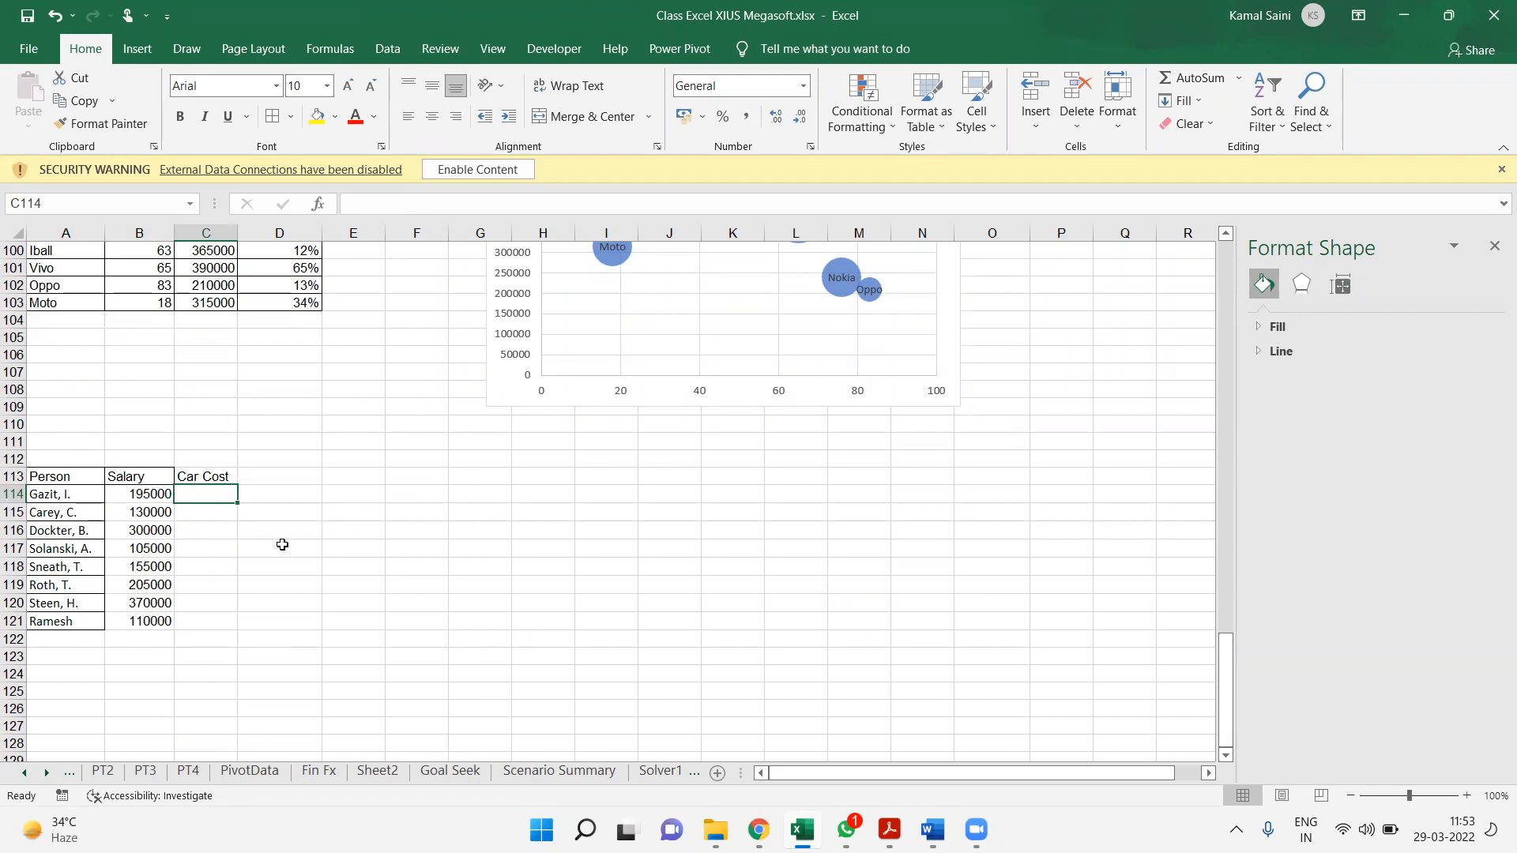
Enter the car costs 300000, 250000, 900000 and 240000 in cells C114 to C117
type("30000")
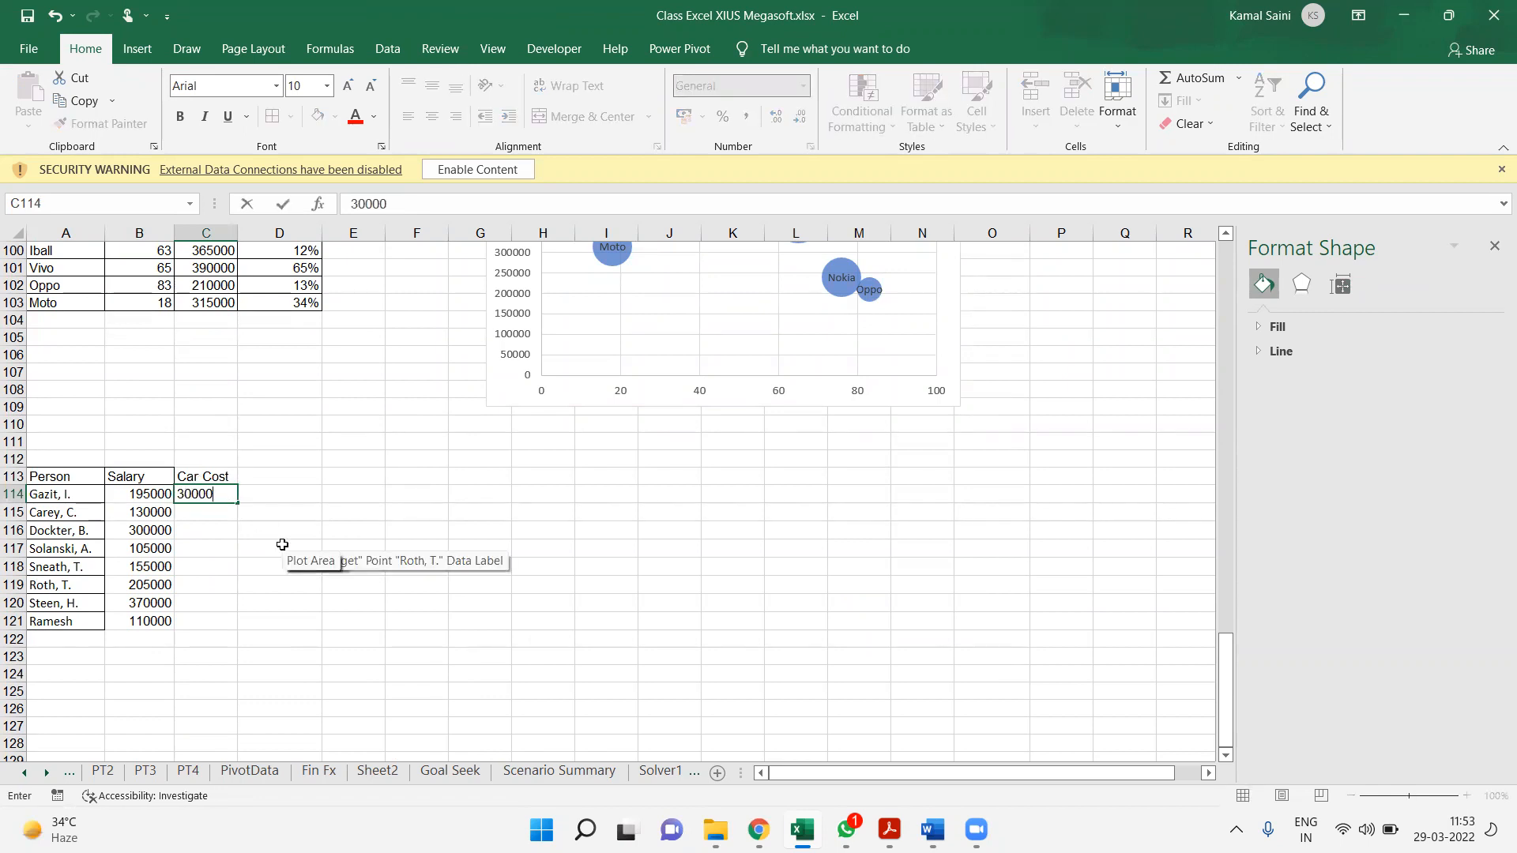
type("0")
key("Return")
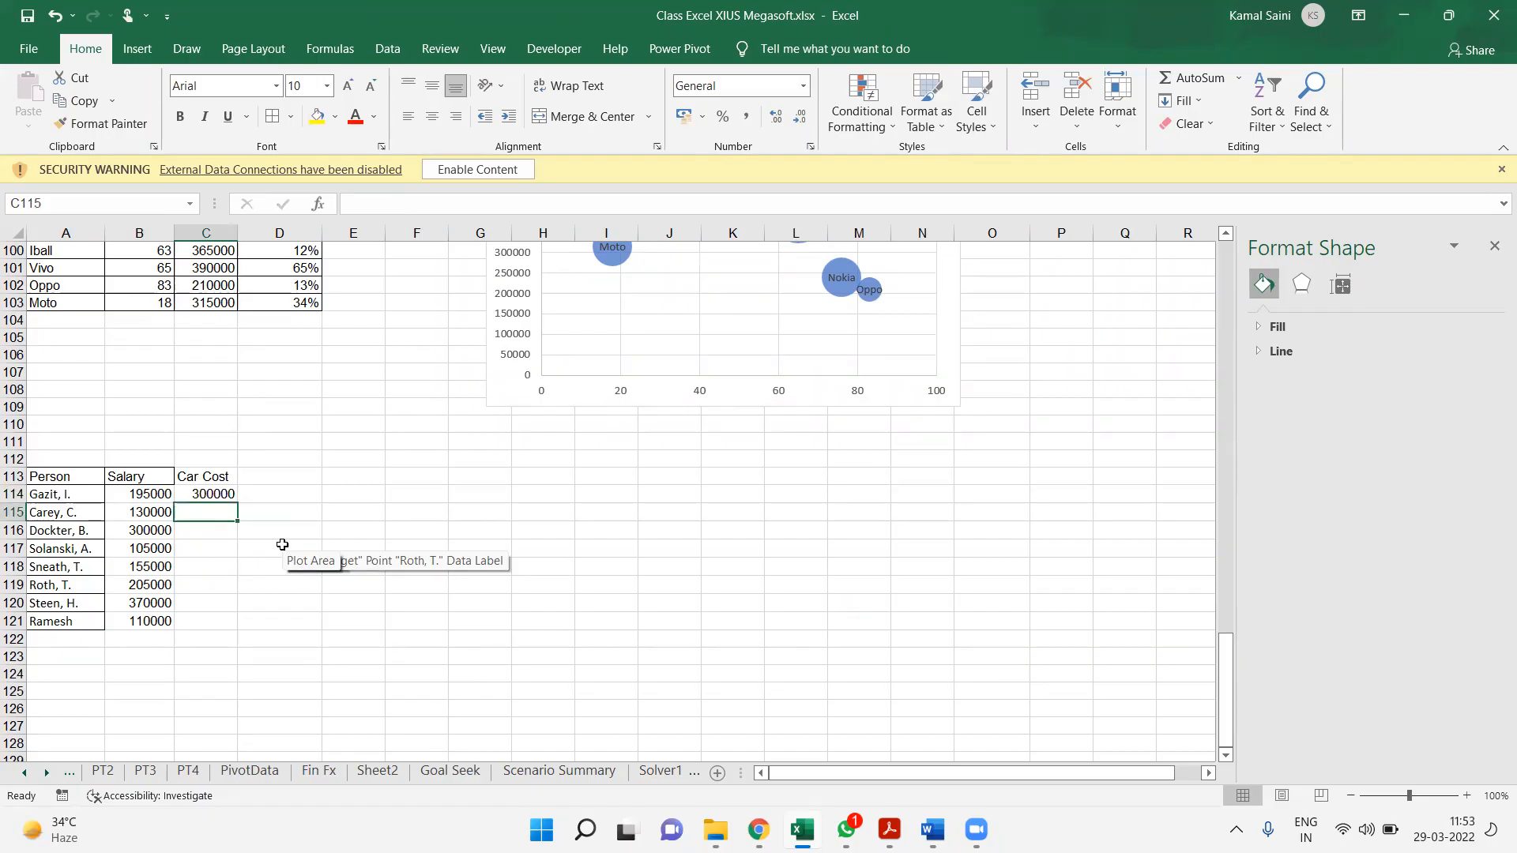
type("250000")
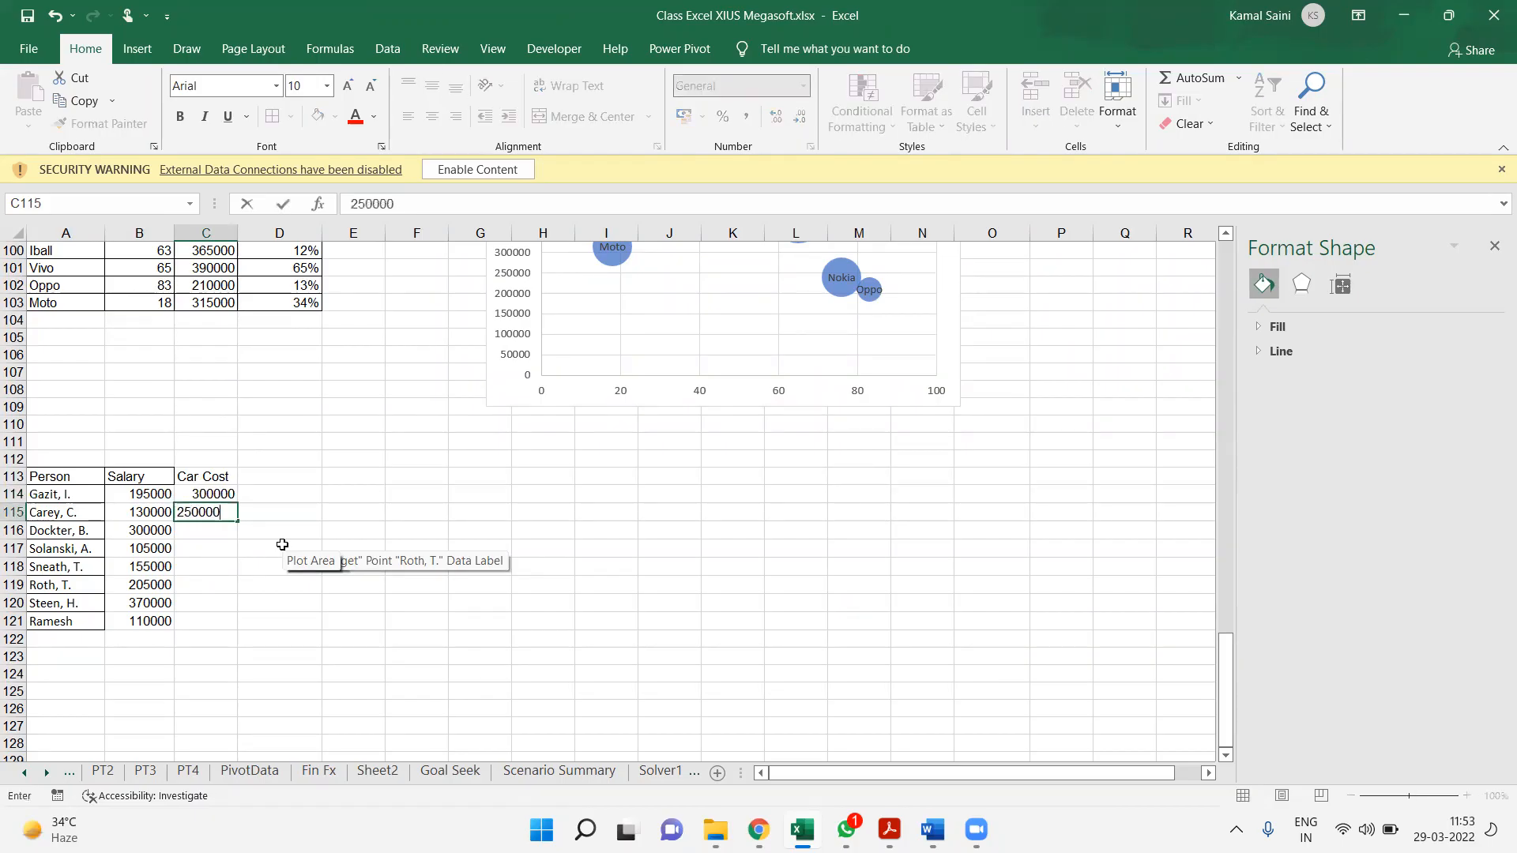
key("Return")
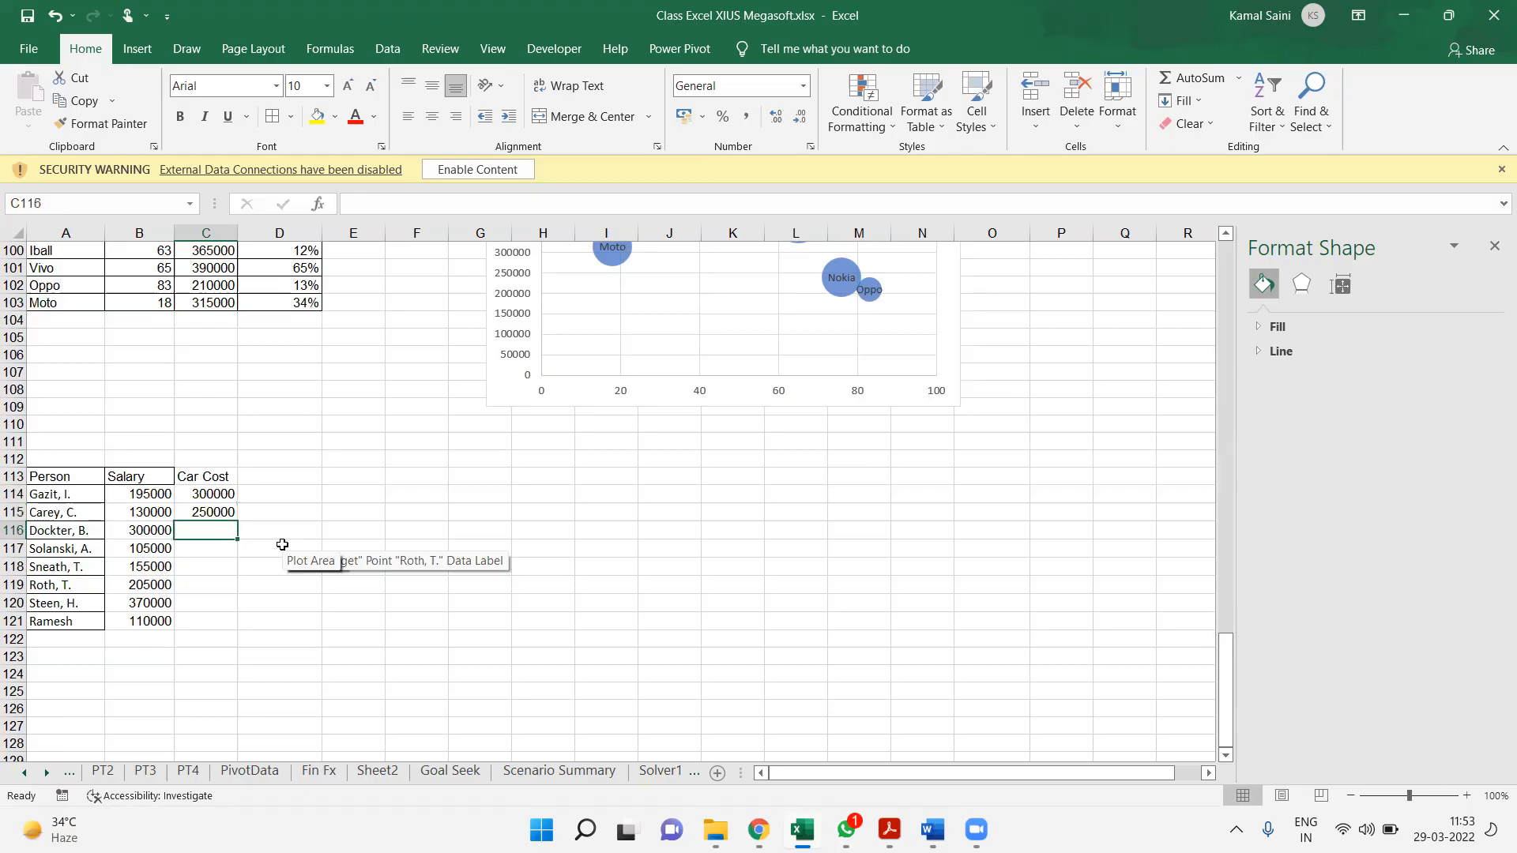
type("90000")
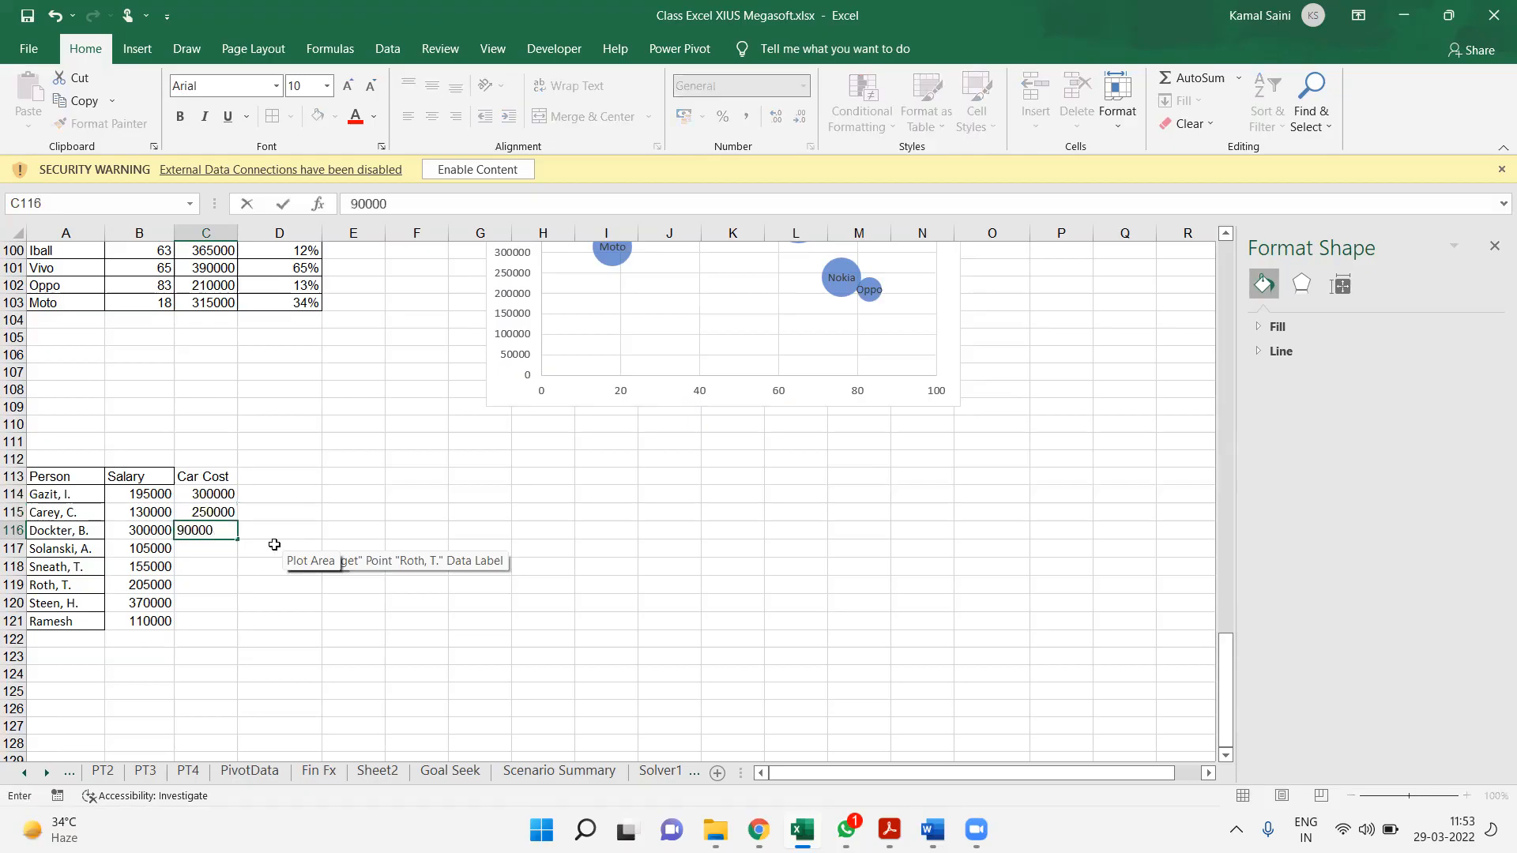
type("0")
key("Return")
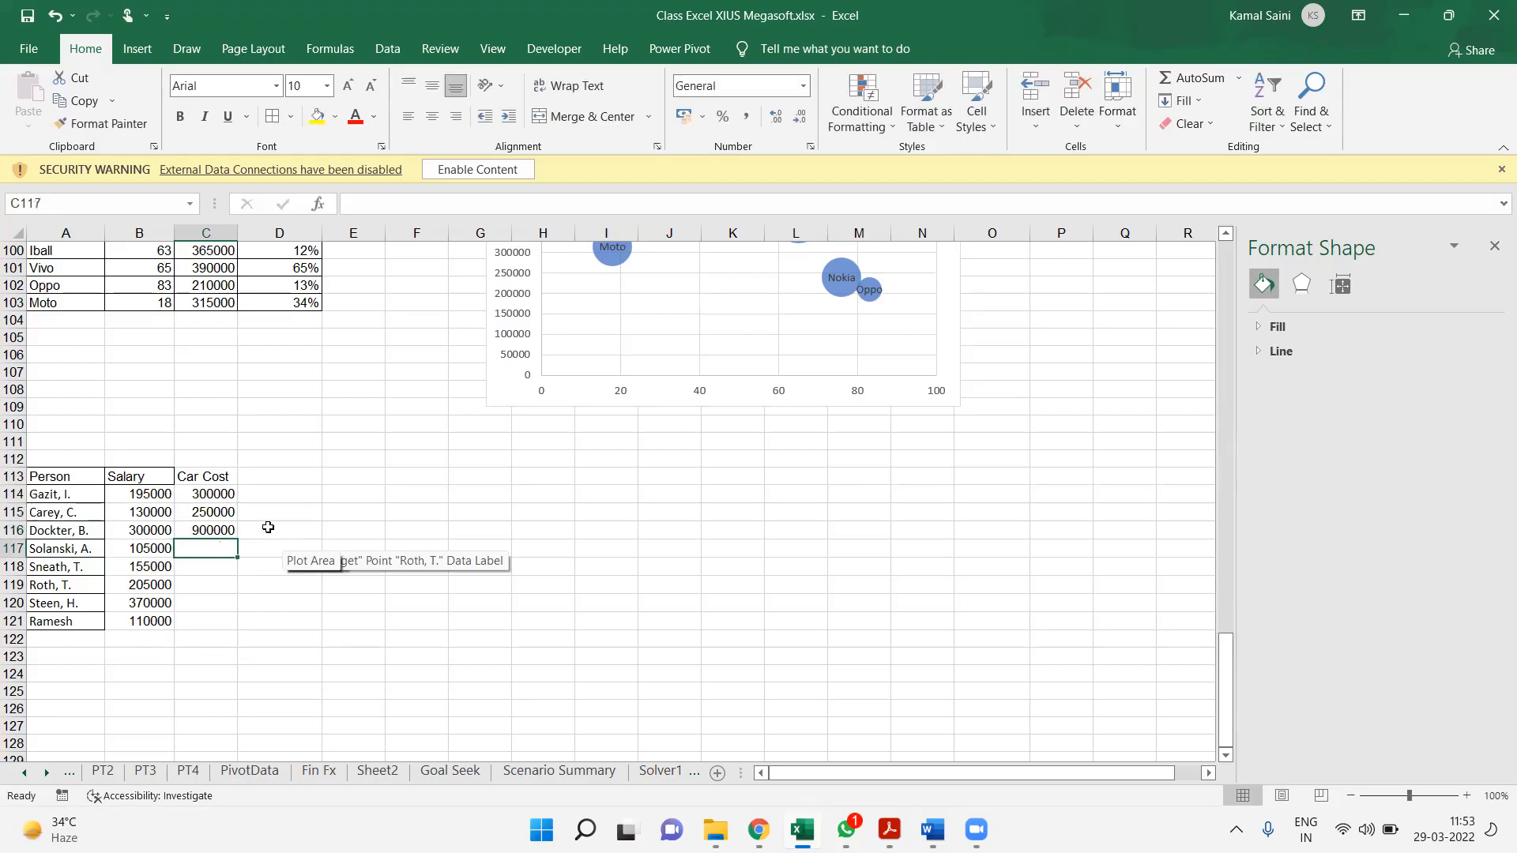
type("240000")
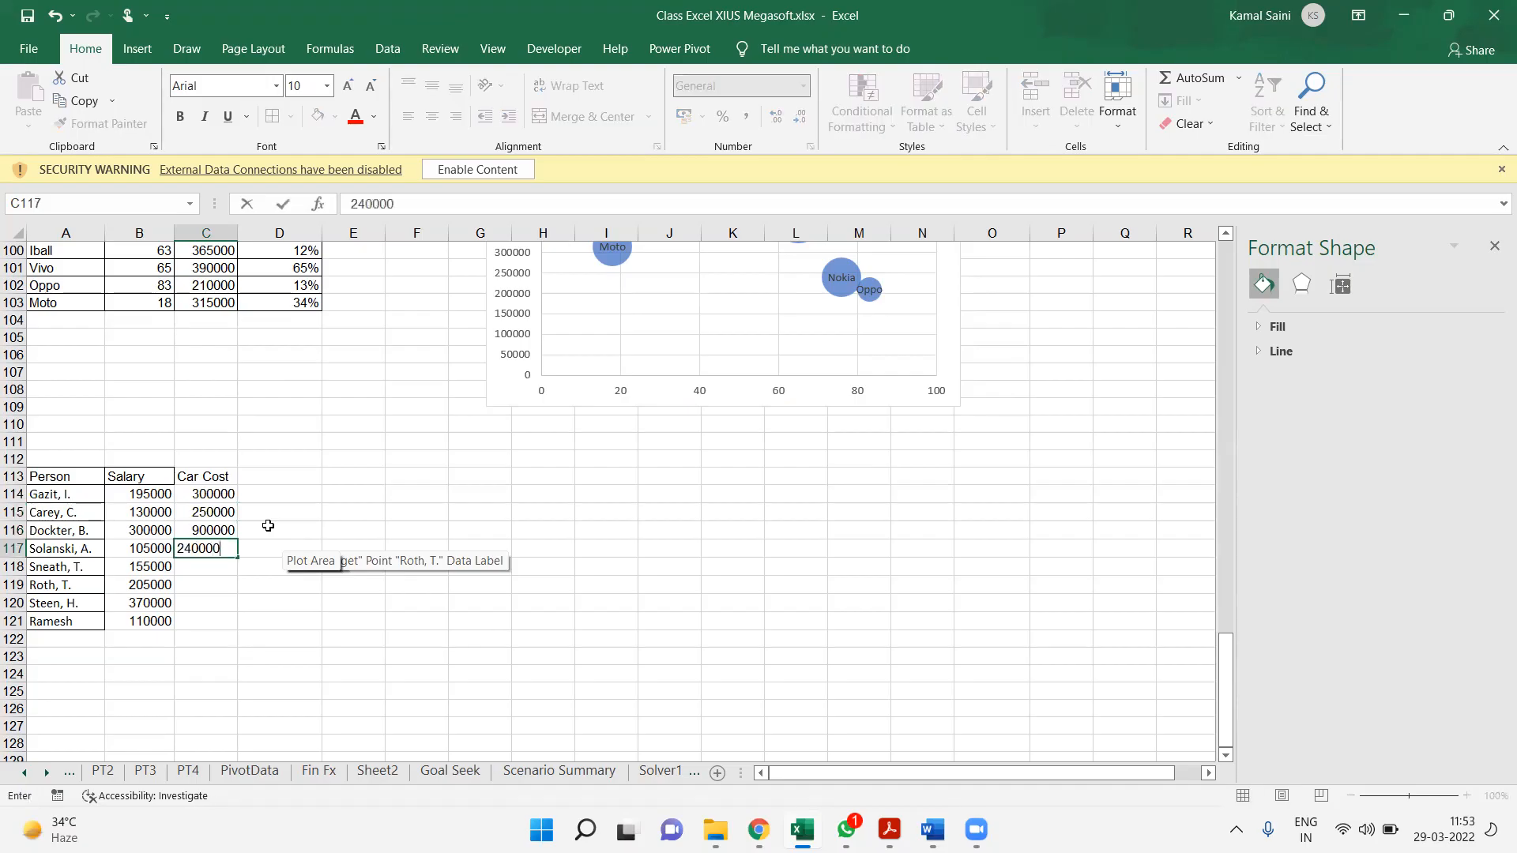
key("Return")
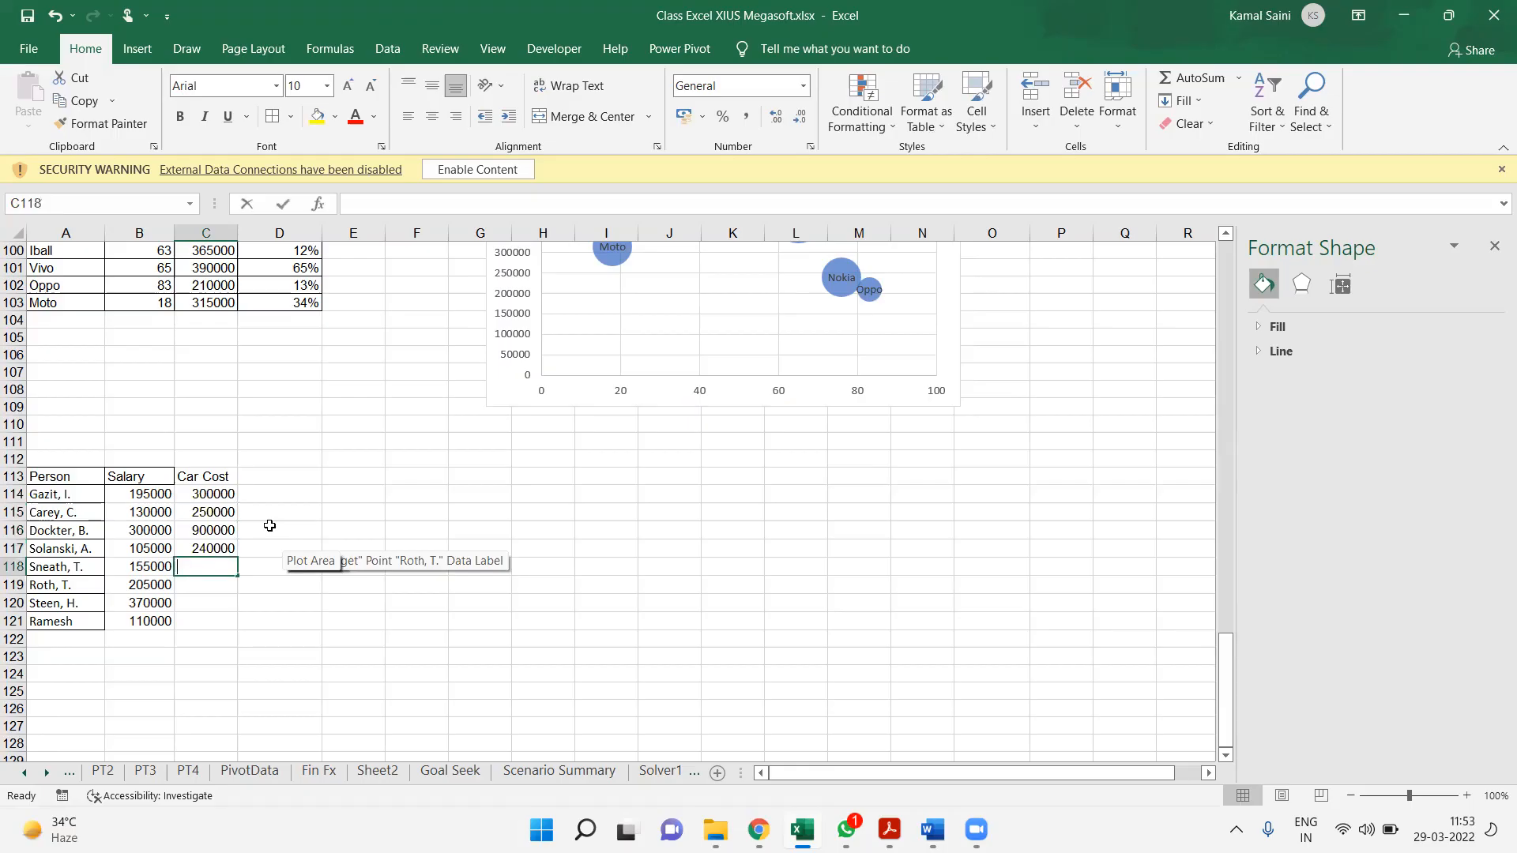
Enter the car costs 400000, 800000, 1200000 and 300000 in cells C118 to C121
type("400000")
key("Return")
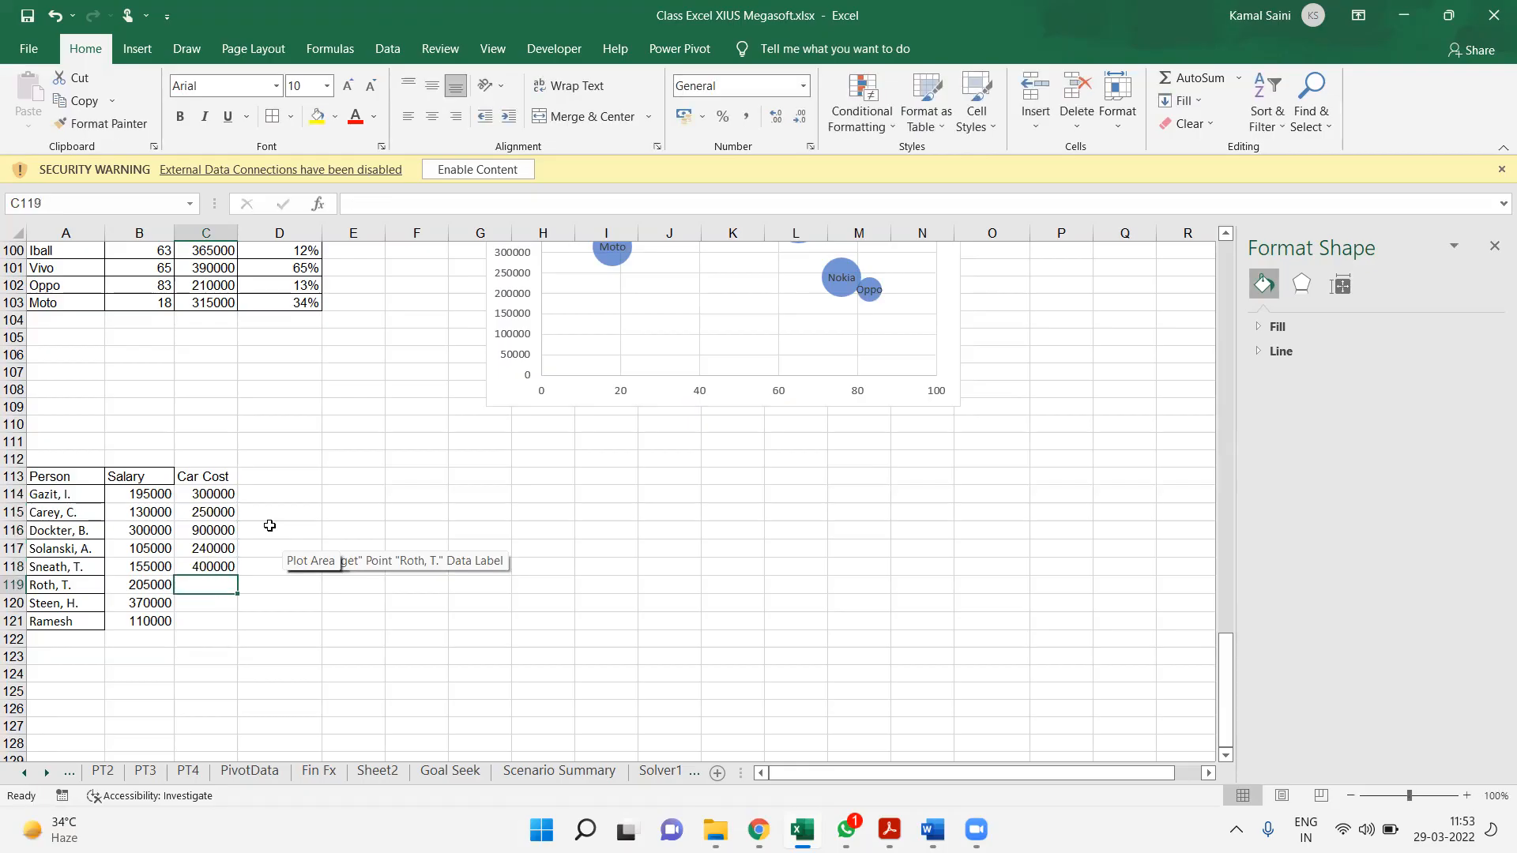
type("800000")
key("Return")
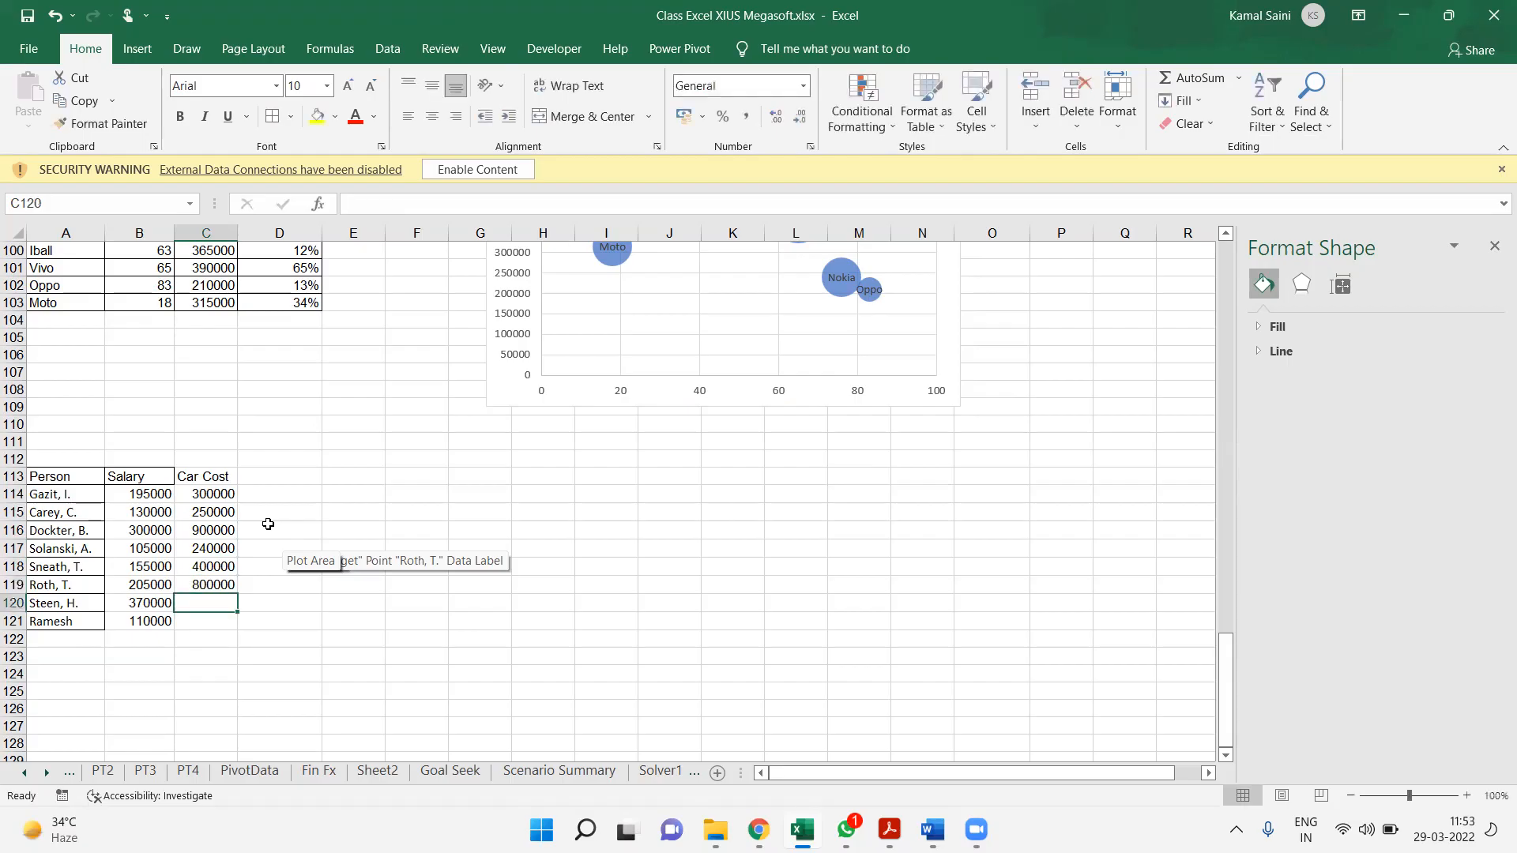
type("120000")
key("Return")
key("Up")
key("F2")
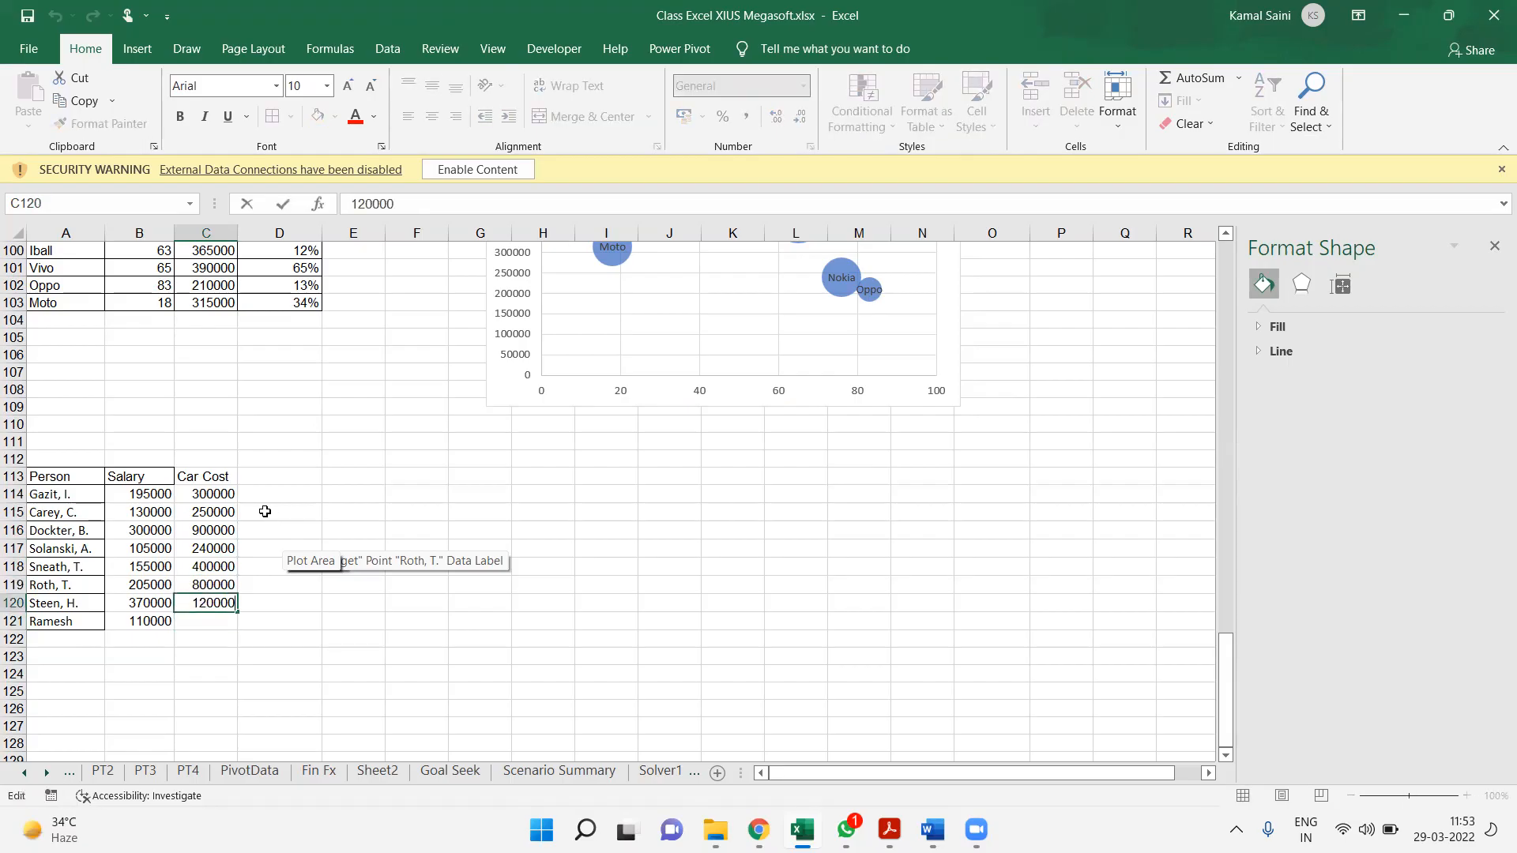
type("0")
key("Return")
type("300000")
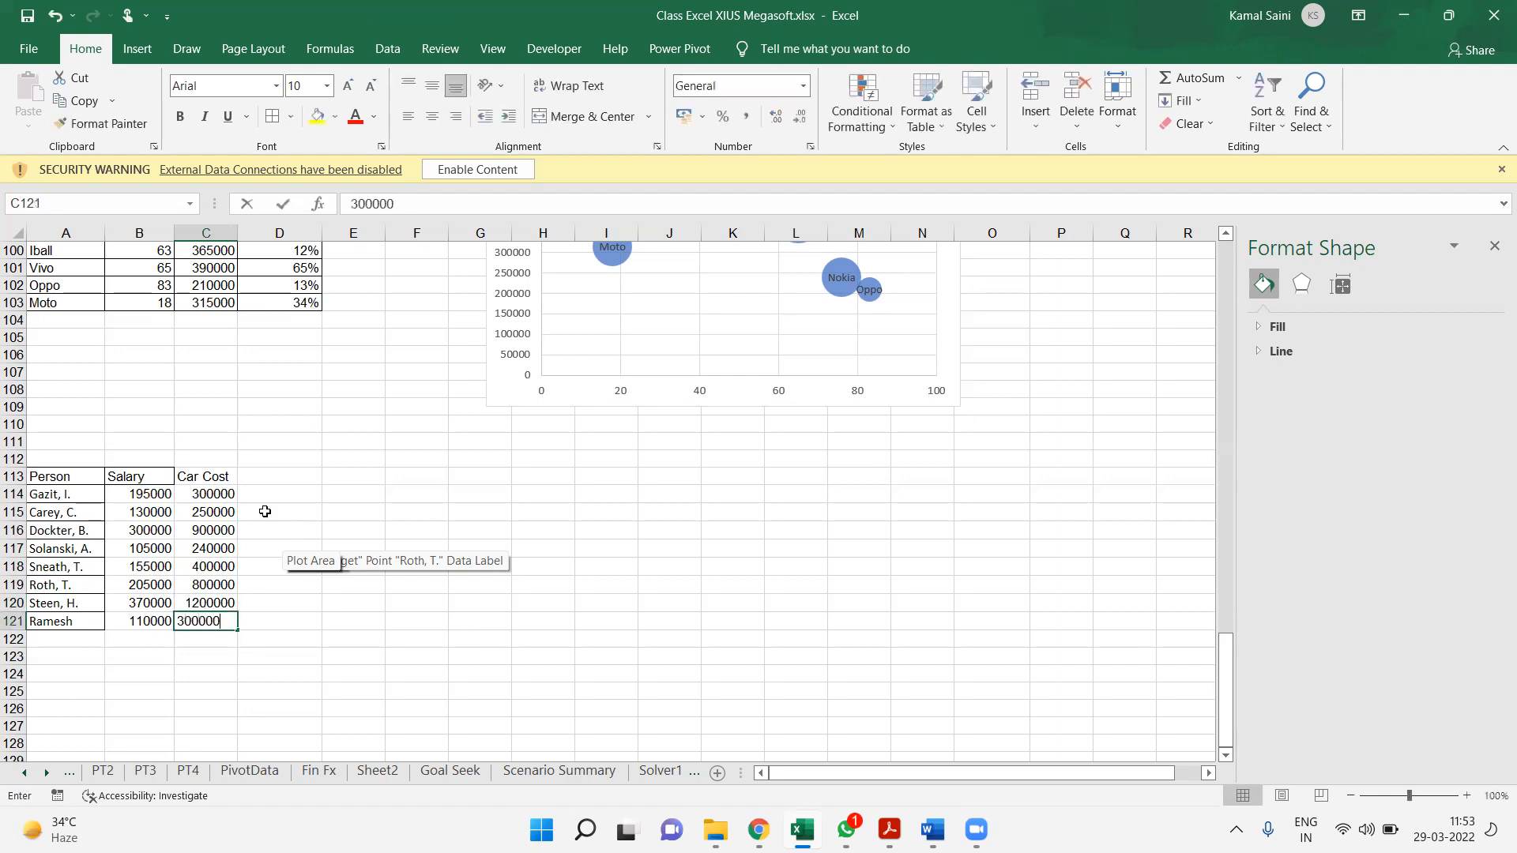
key("Return")
key("Up")
key("F2")
key("Return")
Insert a markers-only scatter chart from the Salary and Car Cost data in B113:C121
key("Left")
key("Left")
key("Up")
key("Up")
key("Up")
key("Up")
key("ctrl+Up")
key("Right")
key("ctrl+shift+Down")
key("shift+Right")
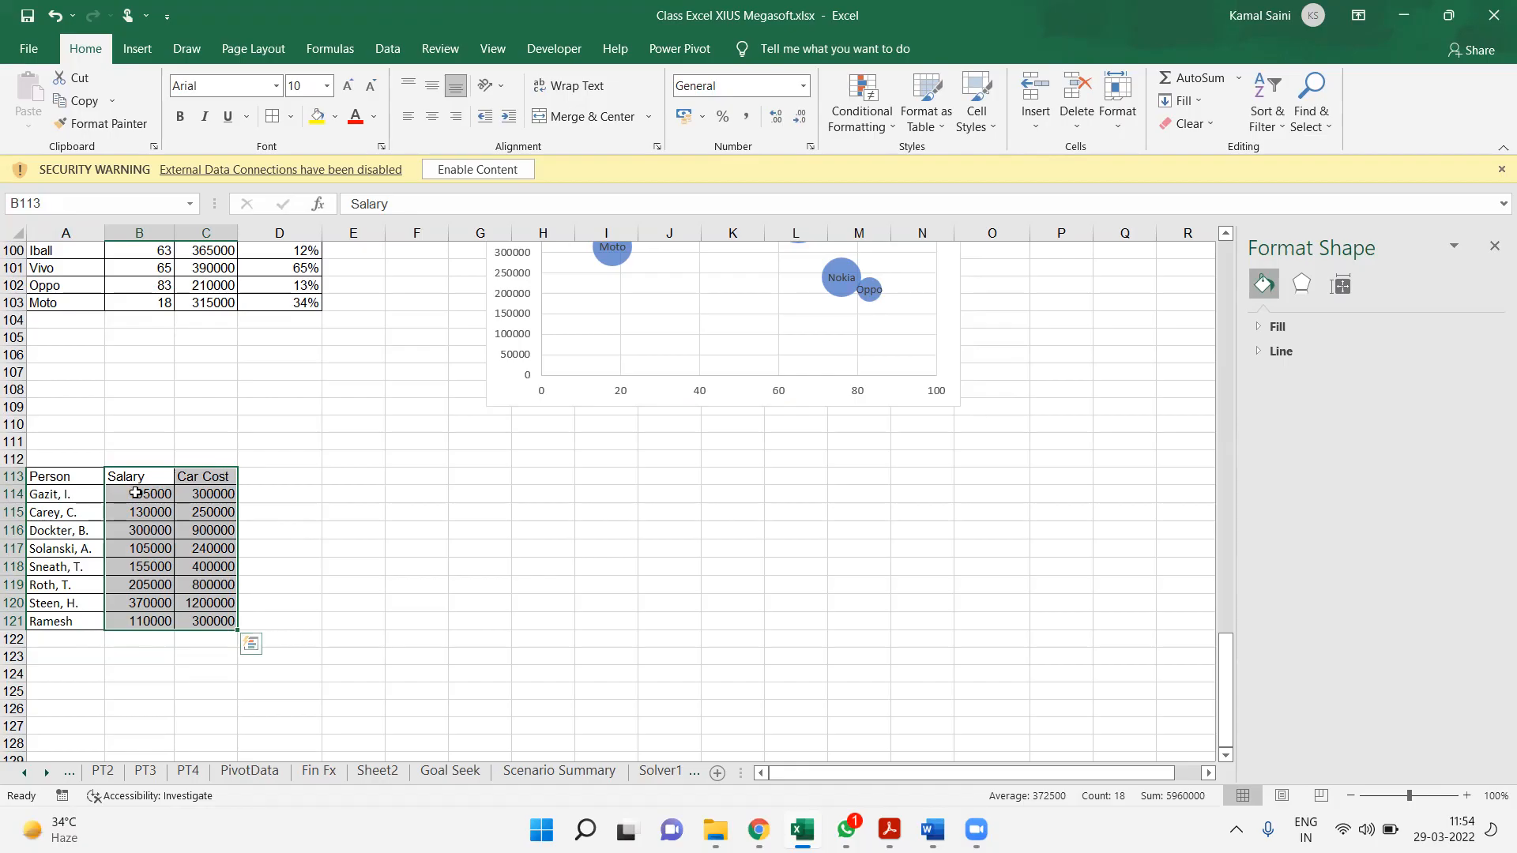
left_click(139, 50)
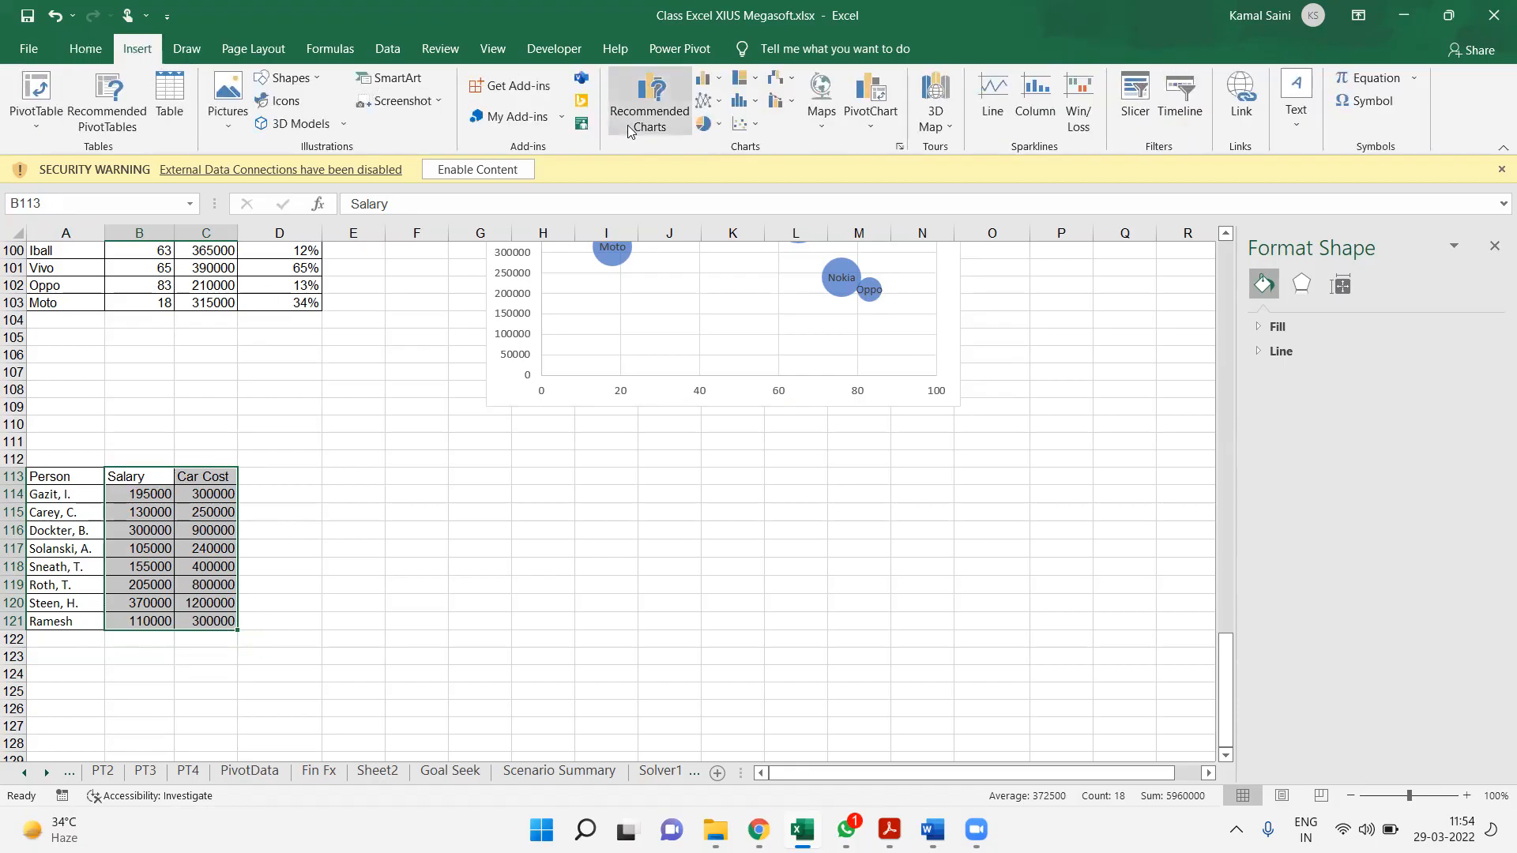
left_click(747, 124)
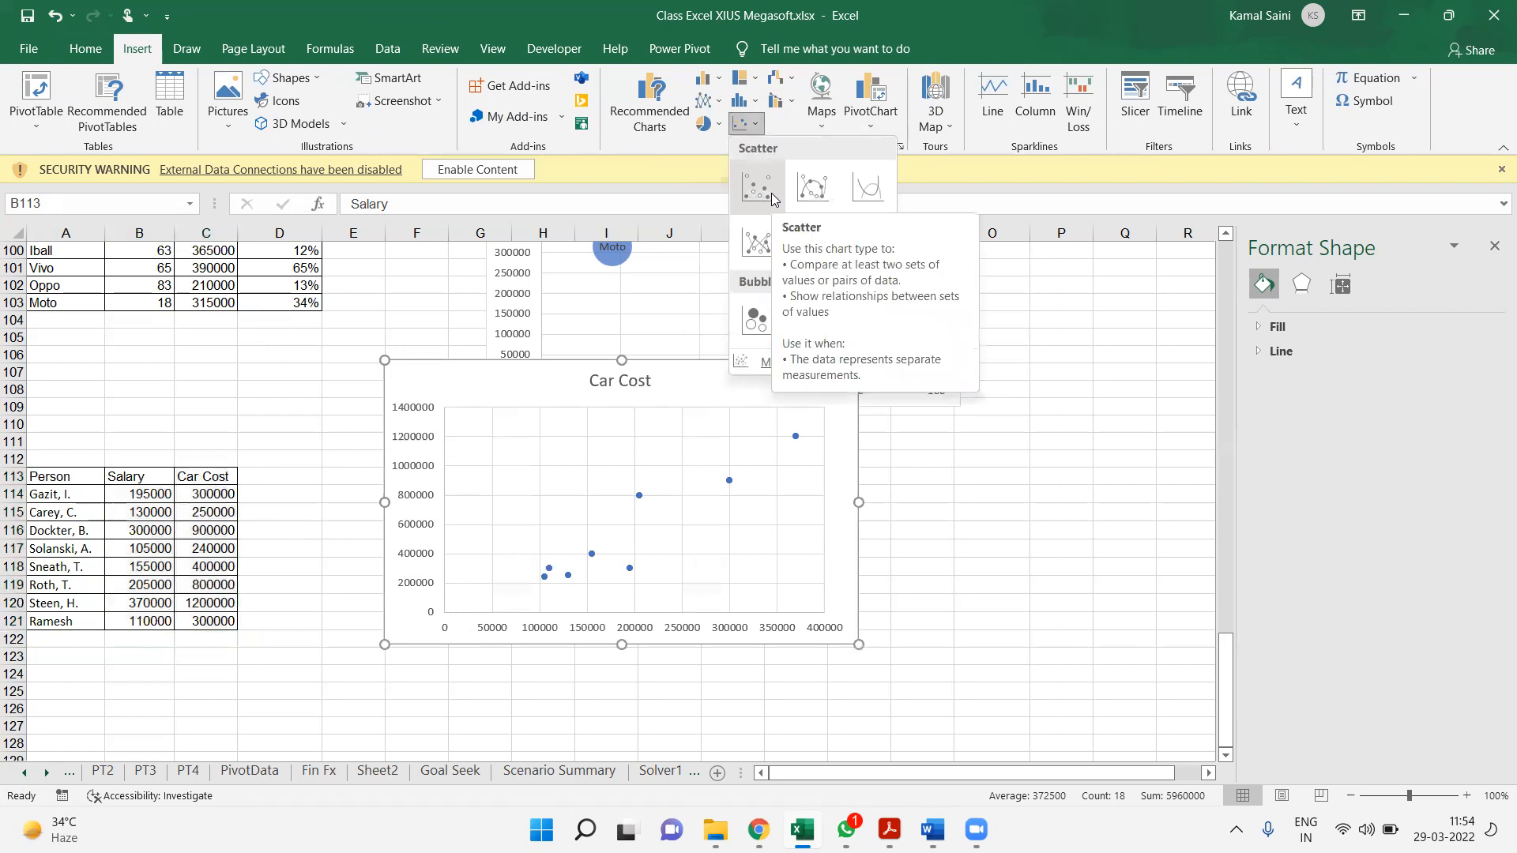
left_click(772, 193)
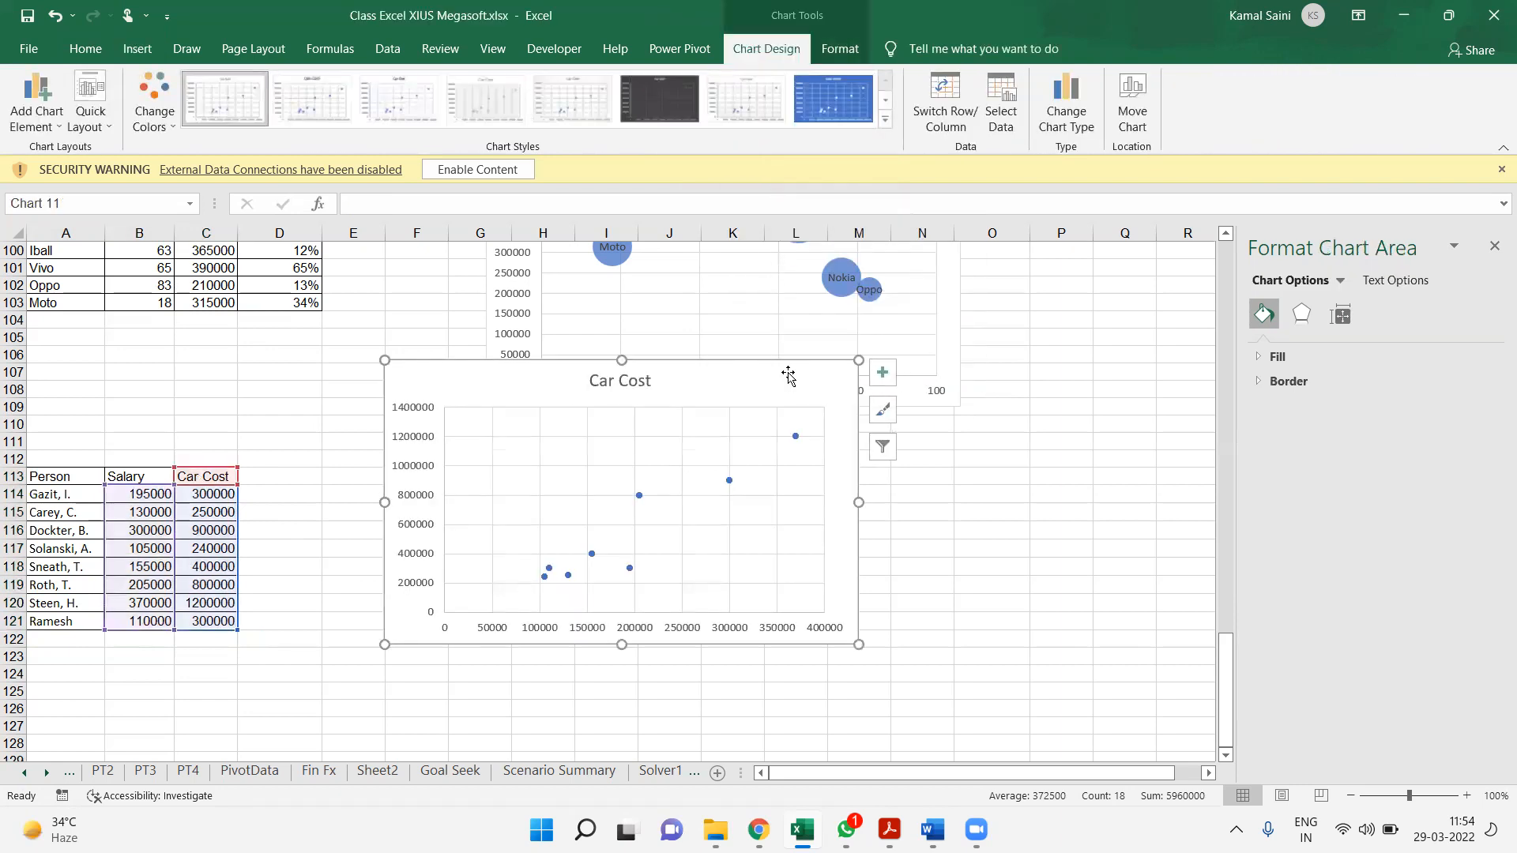
Move the Car Cost scatter chart below the bubble chart, beside its data table, and add a trendline
left_click_drag(778, 365, 765, 440)
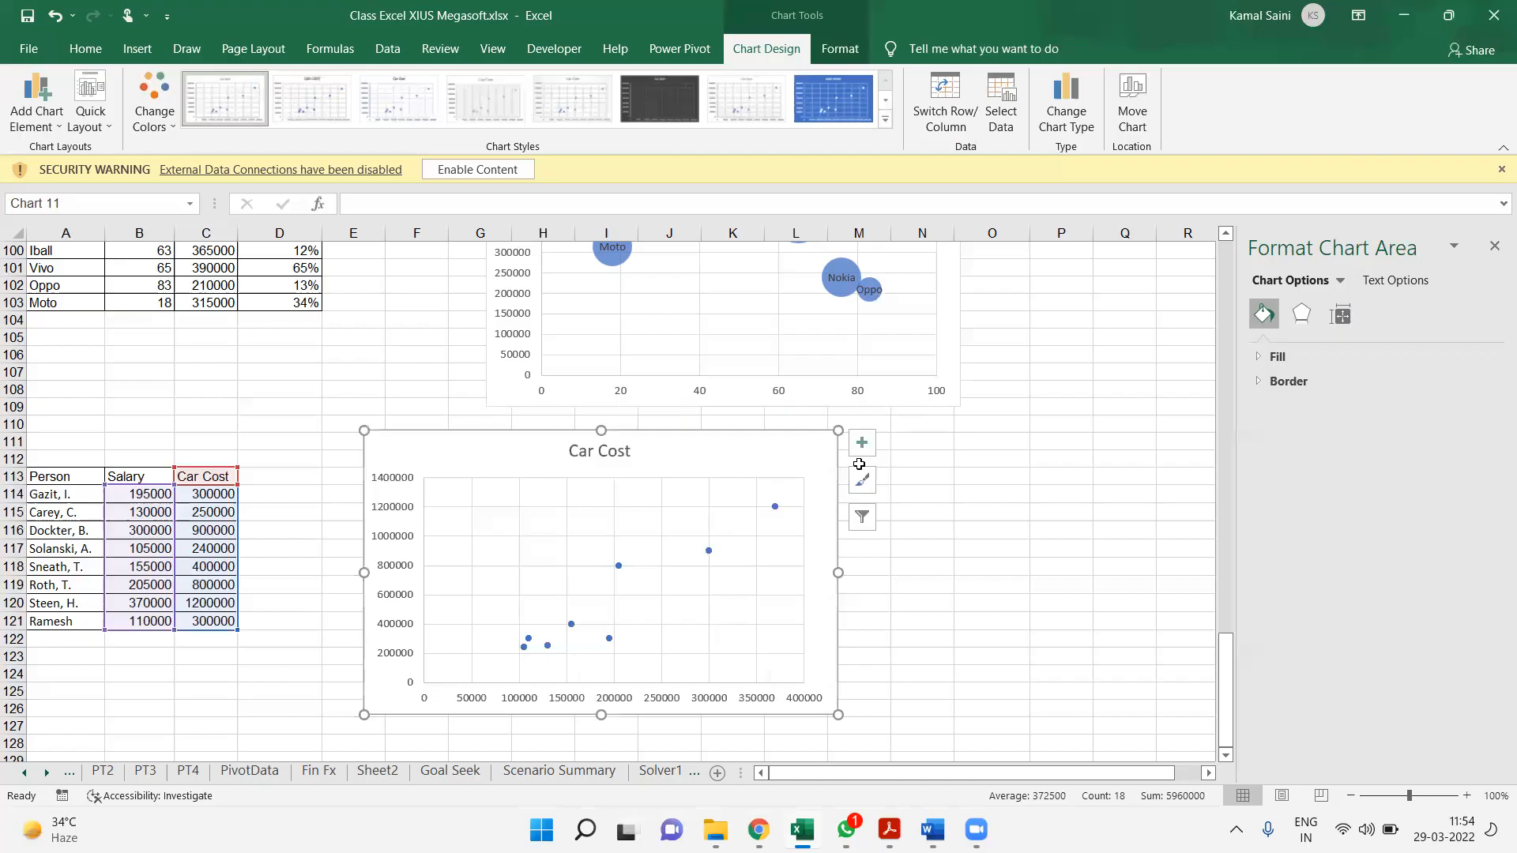
left_click(868, 440)
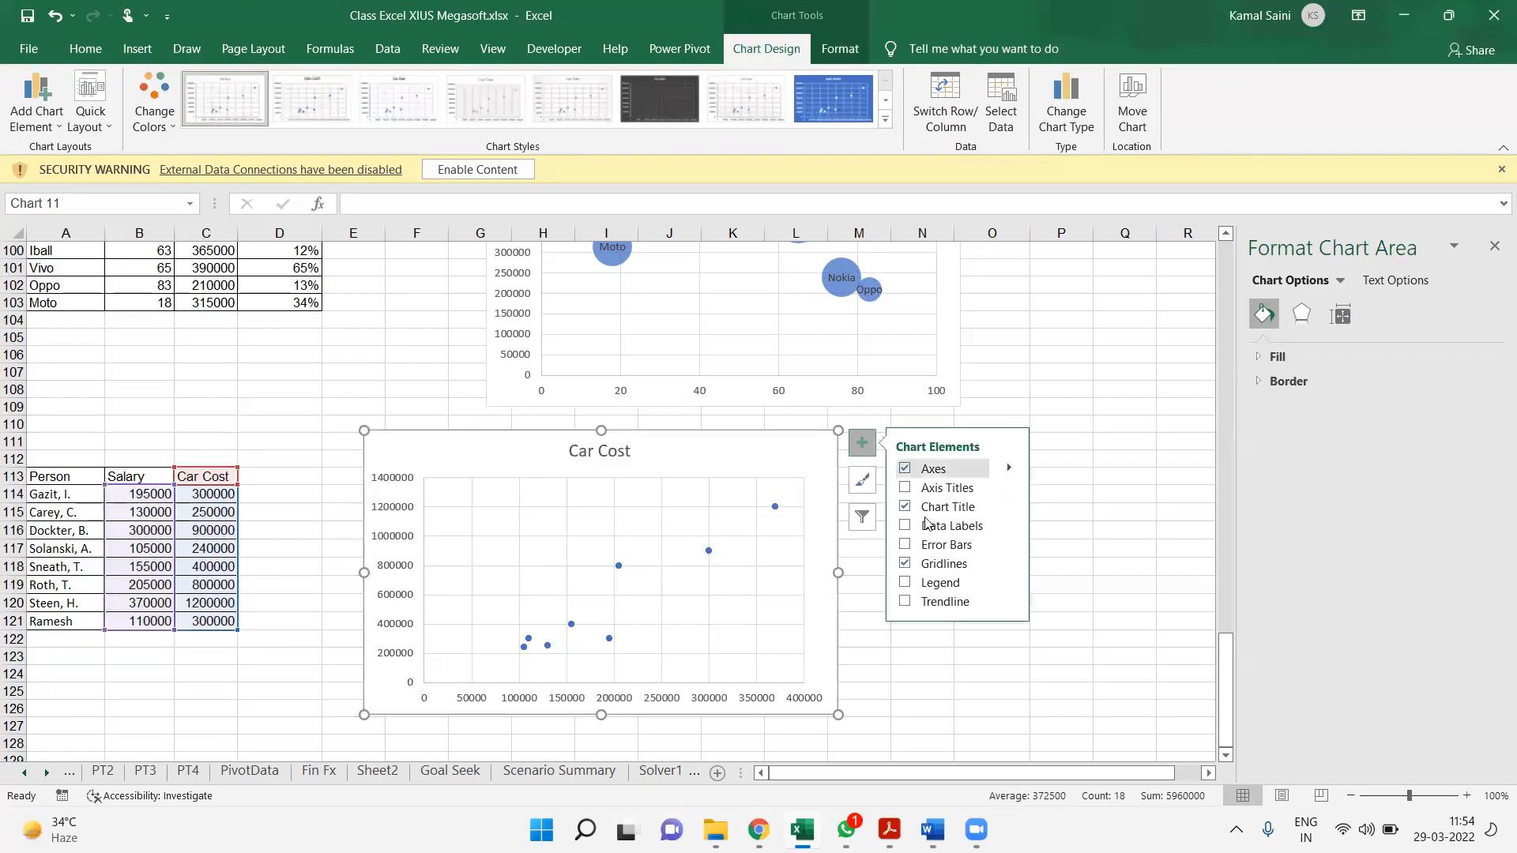
left_click(906, 602)
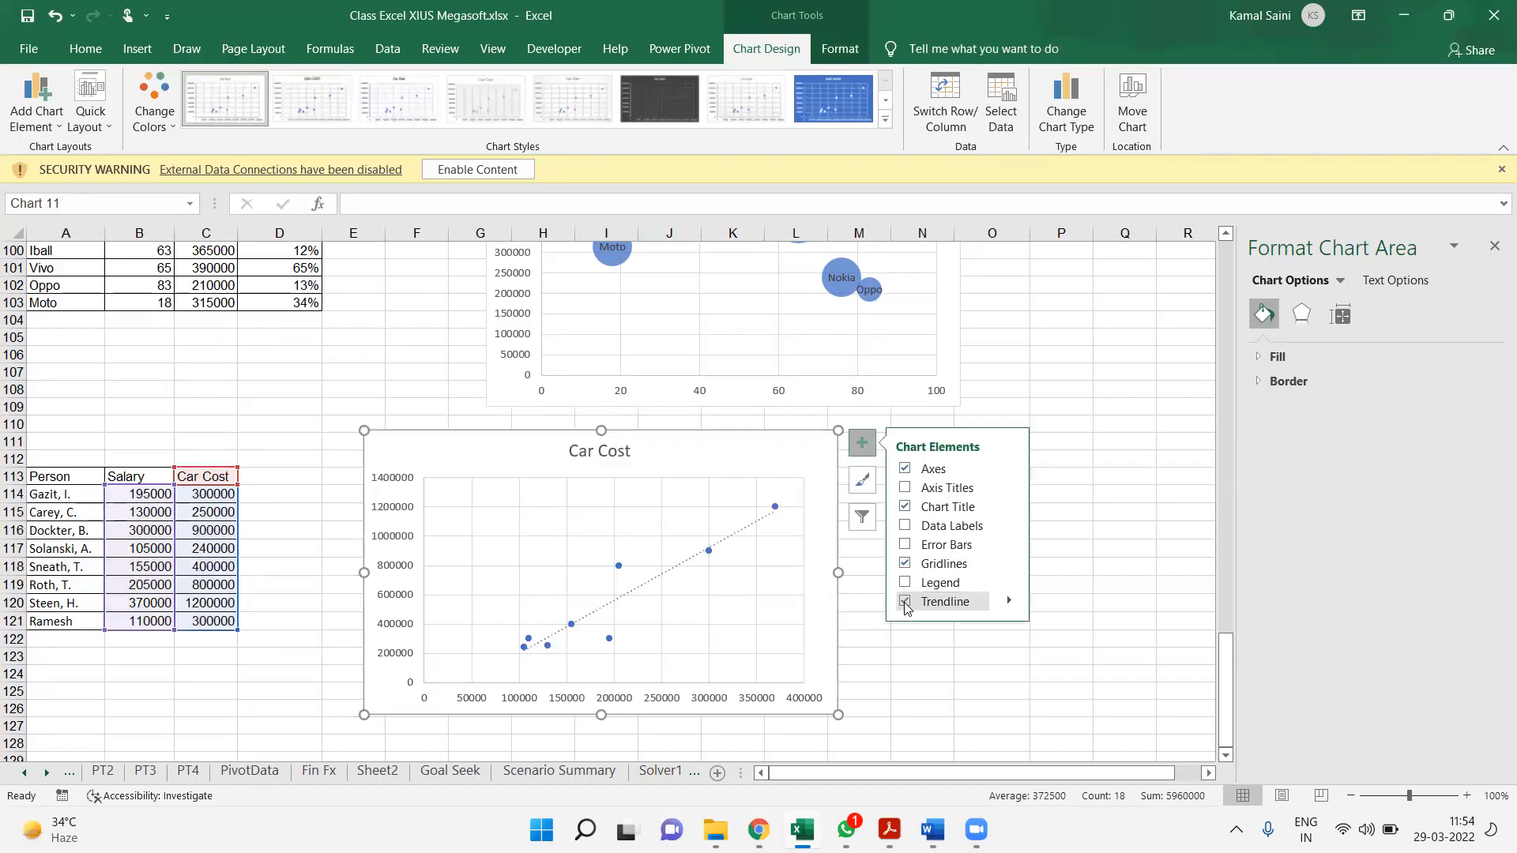
left_click(777, 622)
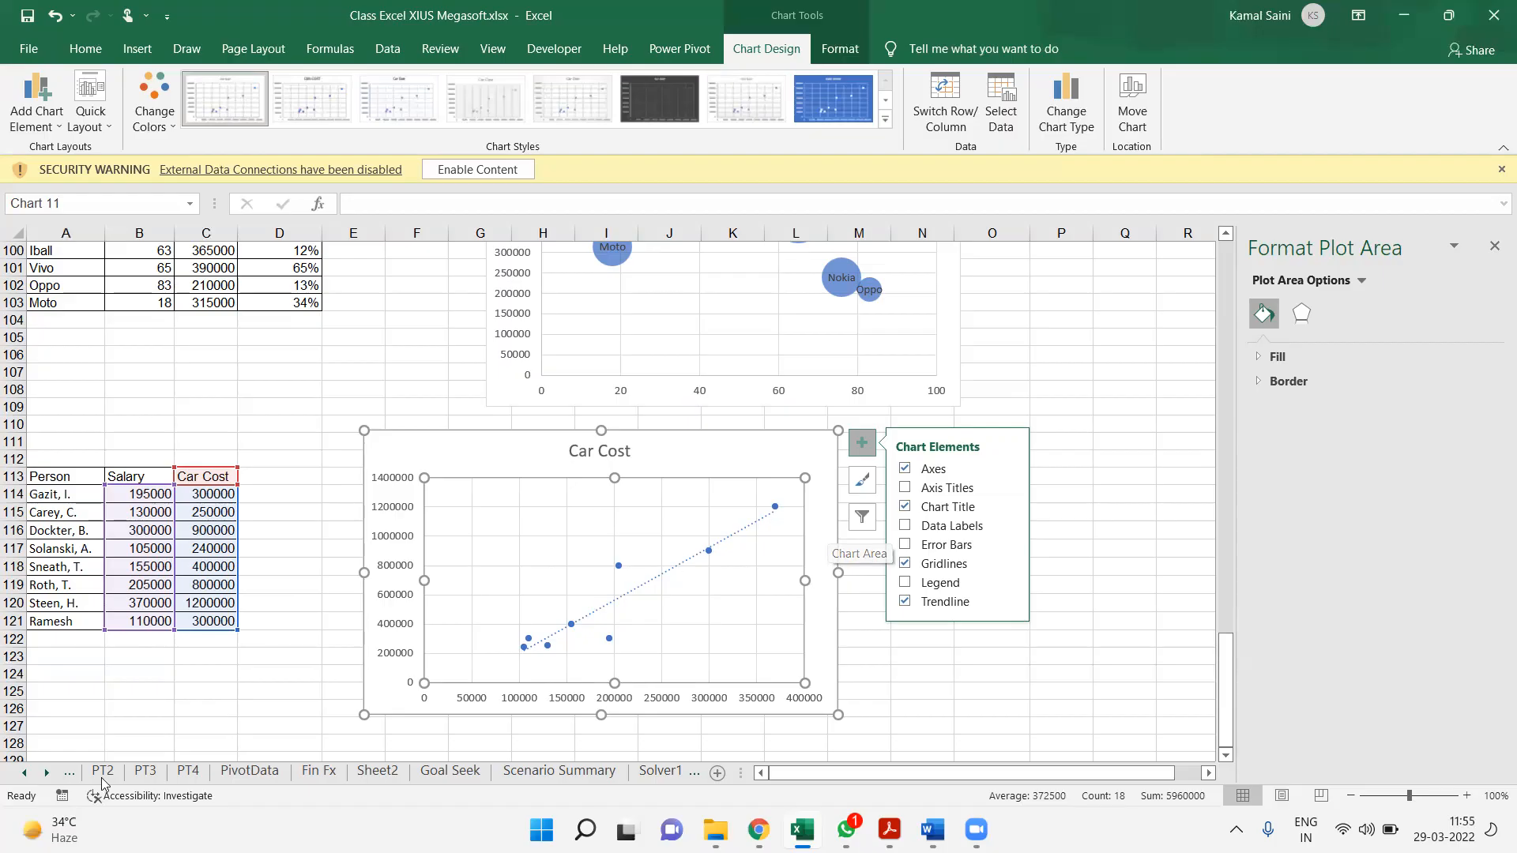
Calculate the correlation between salary and car cost in B124 with =CORREL(B114:B121,C114:C121)
left_click(123, 694)
key("Up")
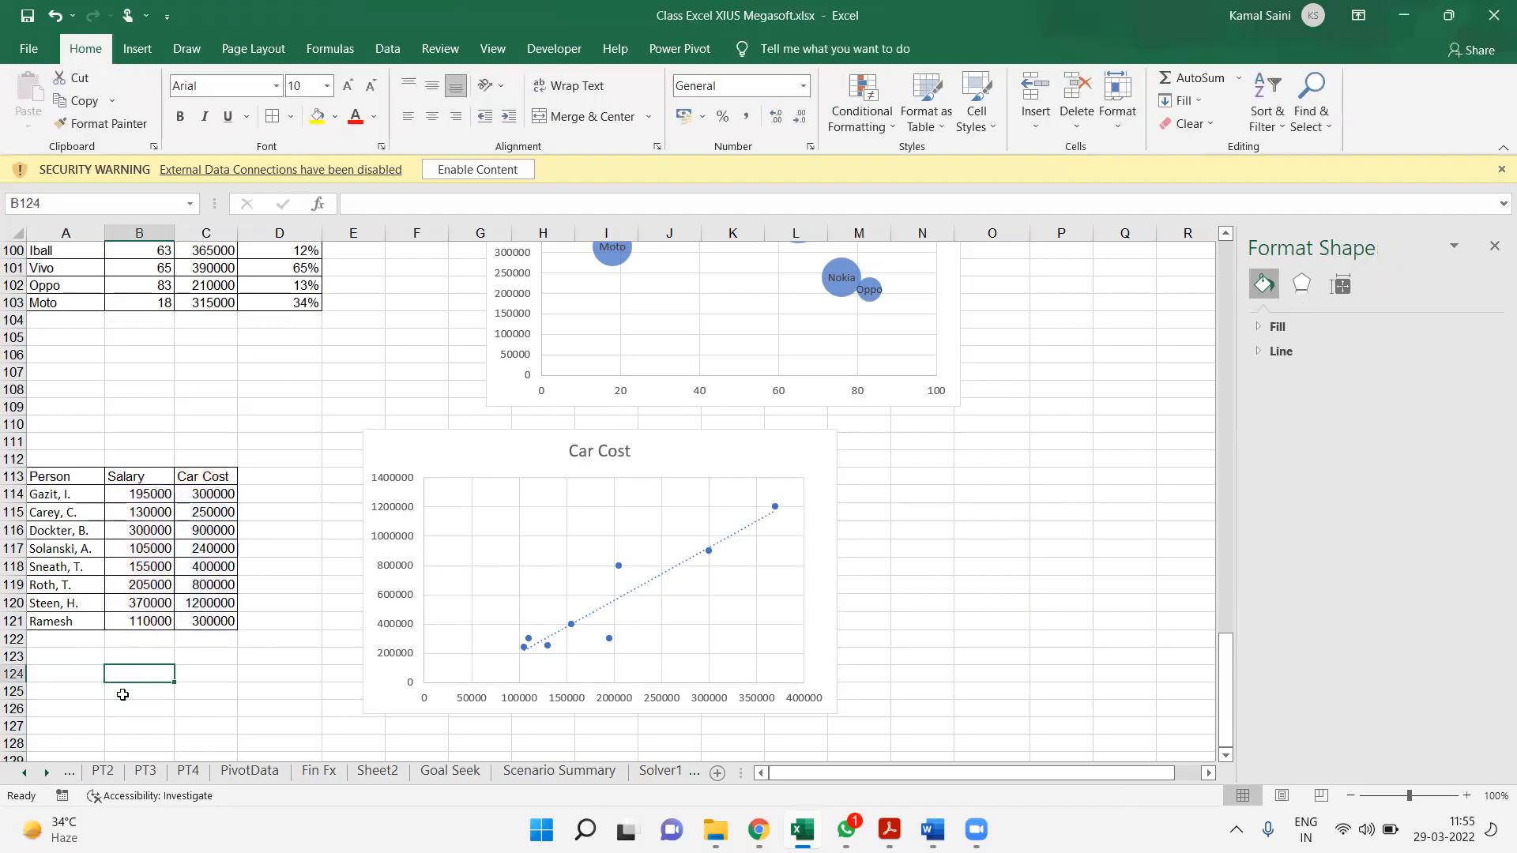
type("-=")
key("Escape")
type("=corr")
double_click(126, 694)
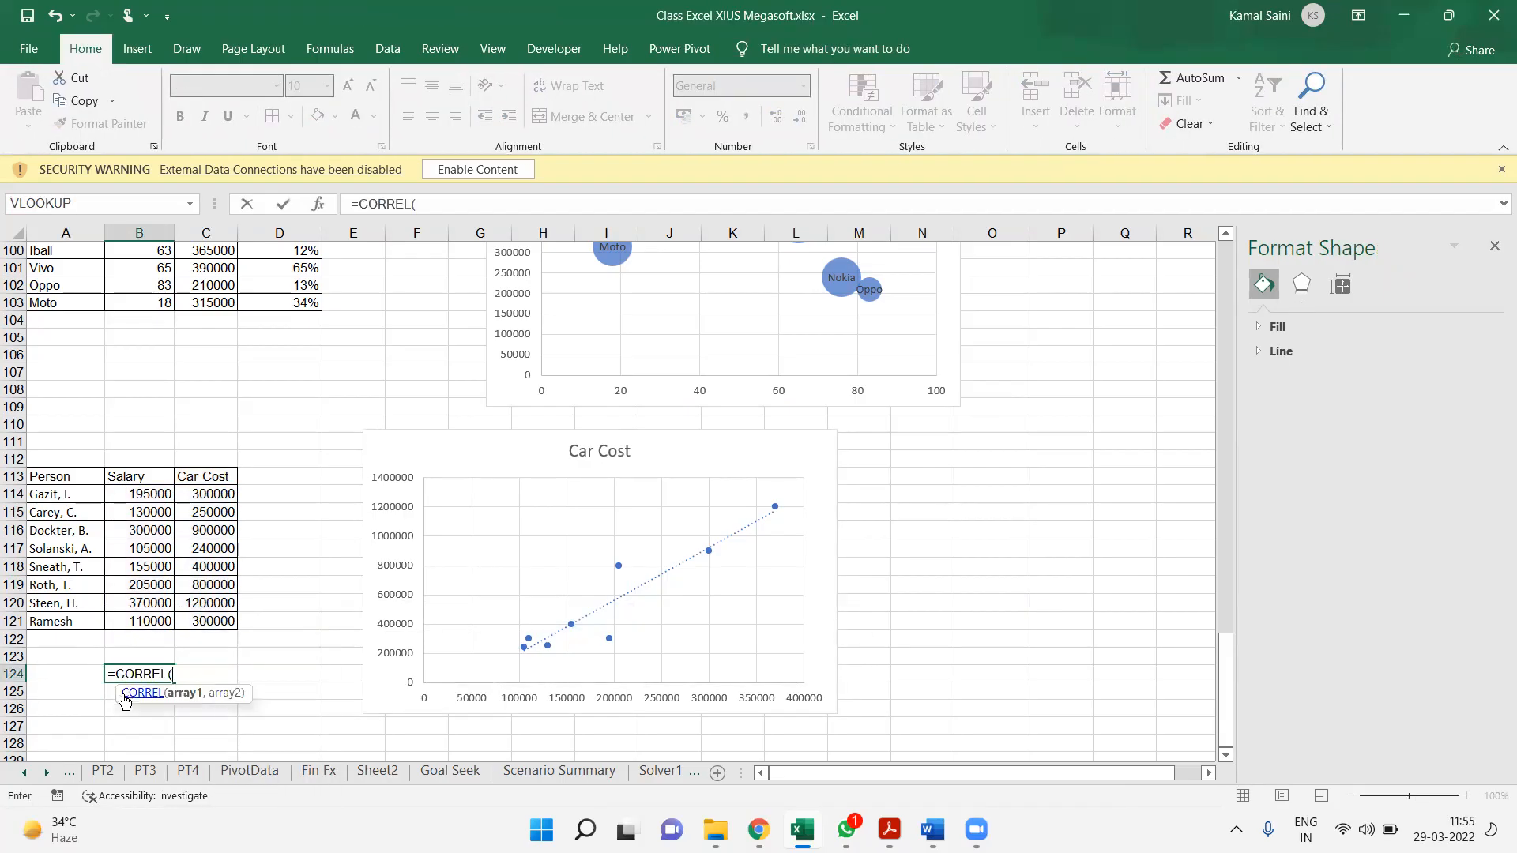
left_click(136, 503)
left_click_drag(136, 502, 149, 624)
type(",")
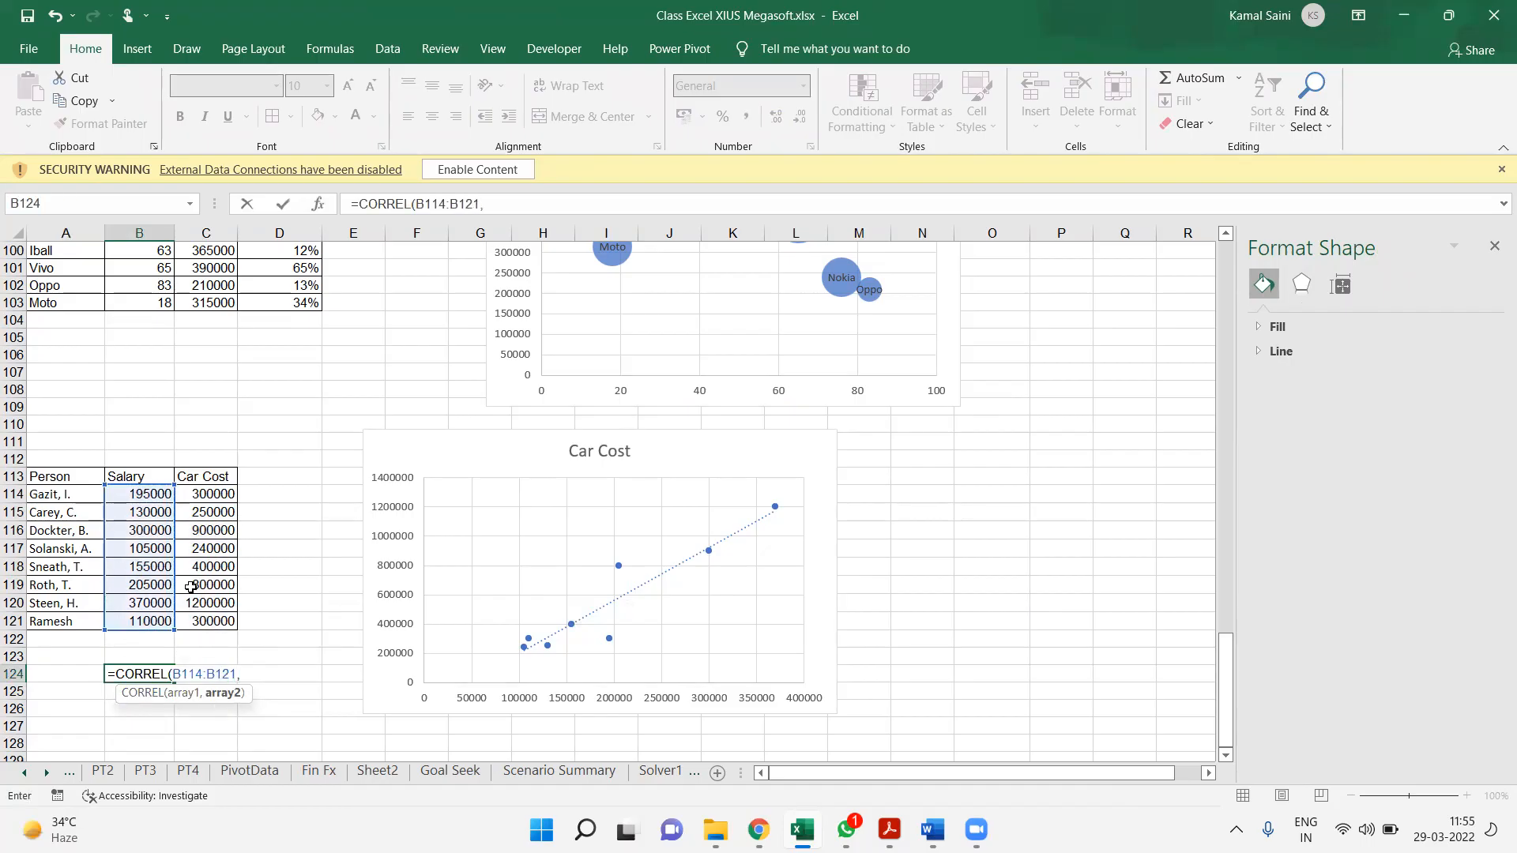
left_click_drag(212, 503, 225, 628)
type(")")
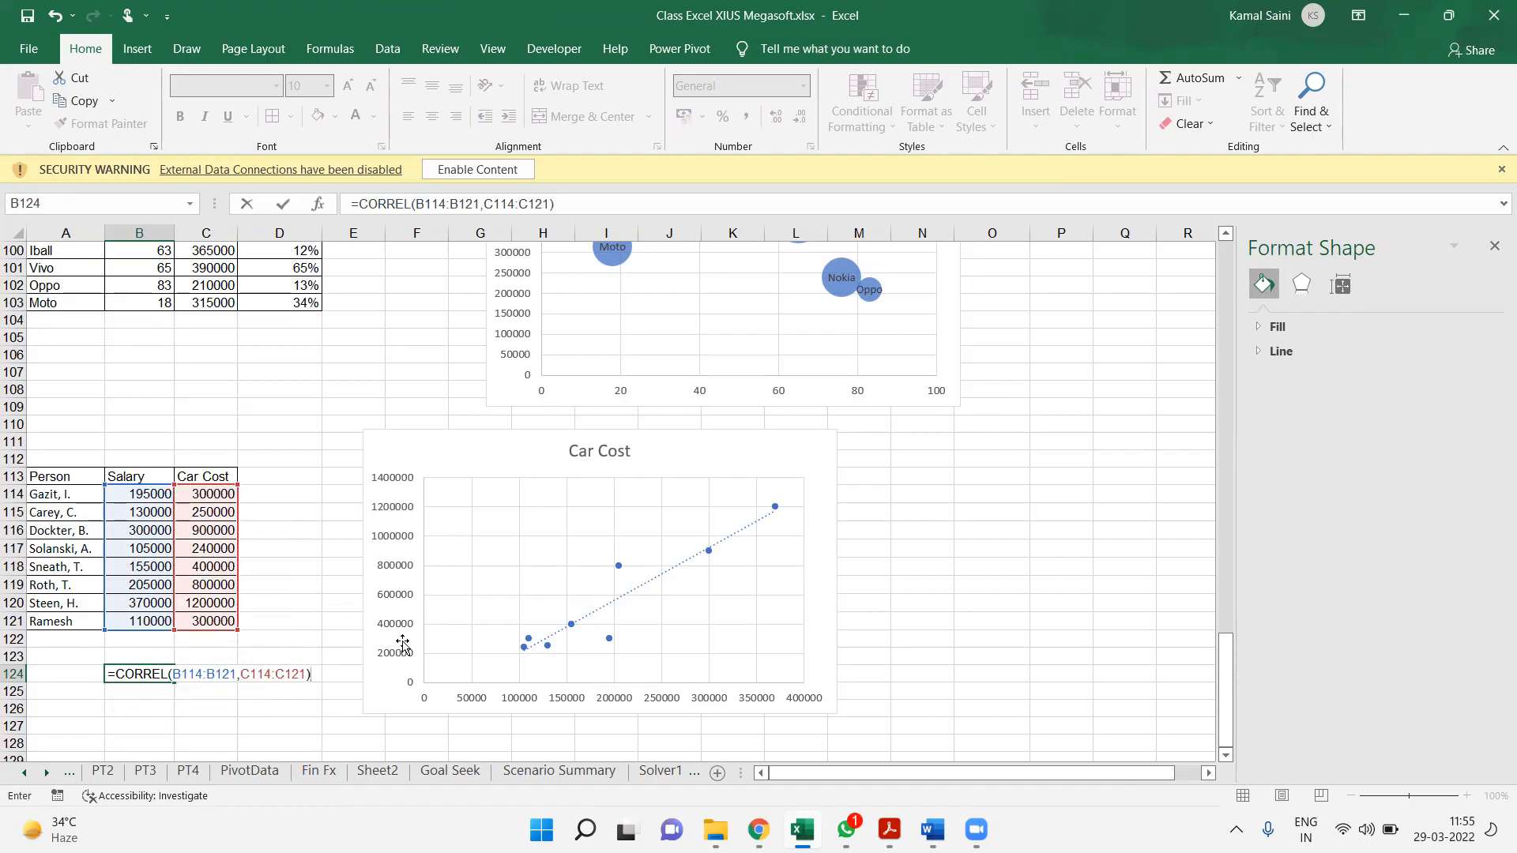
key("Return")
Format the correlation in B124 as a percentage and label it "Salary vs Cost" in A124
key("Up")
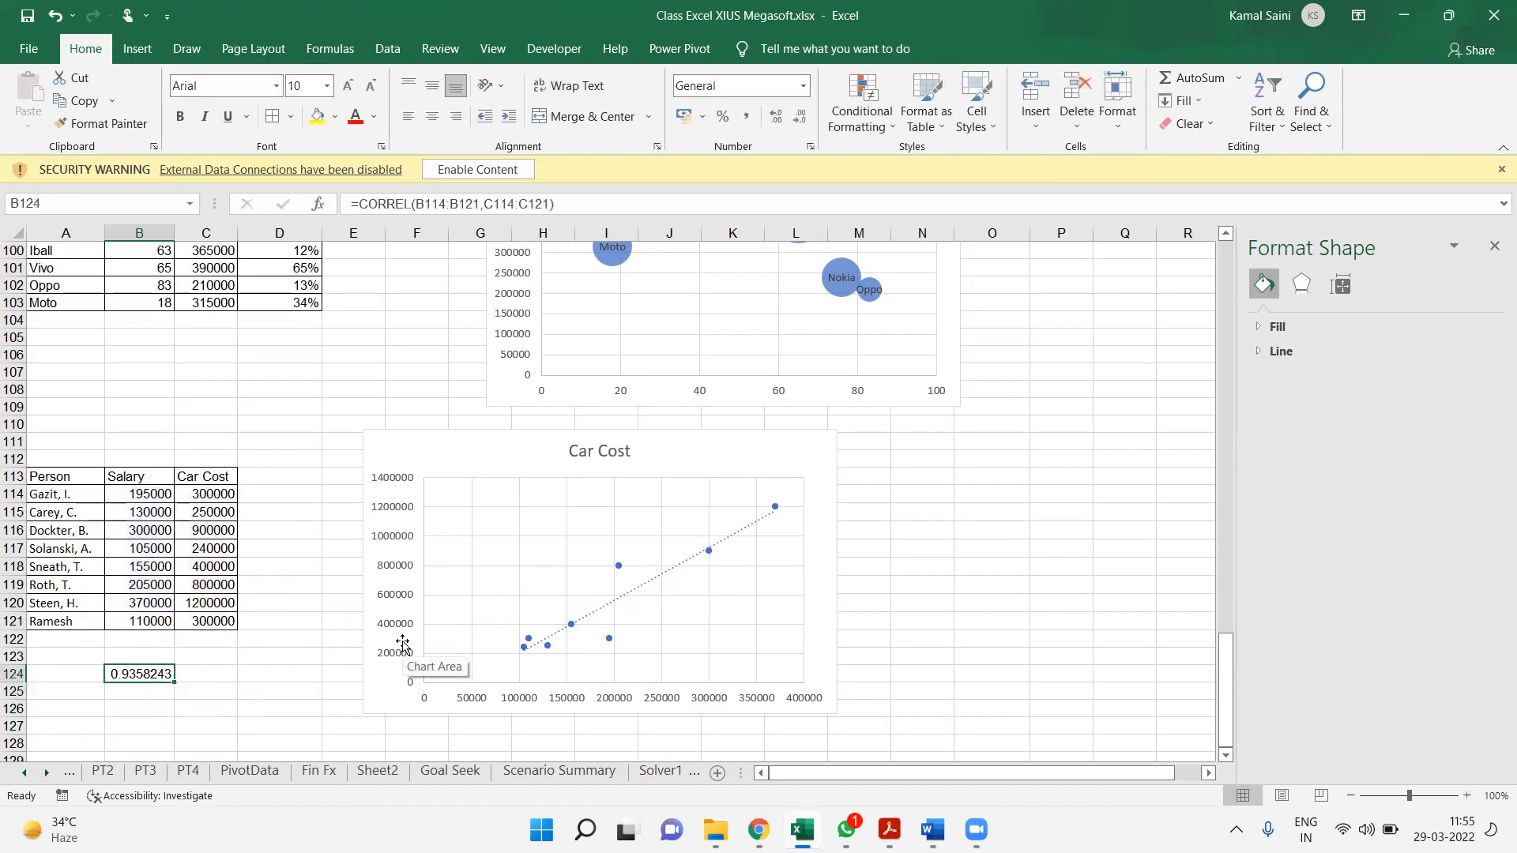
key("ctrl+shift+5")
key("Left")
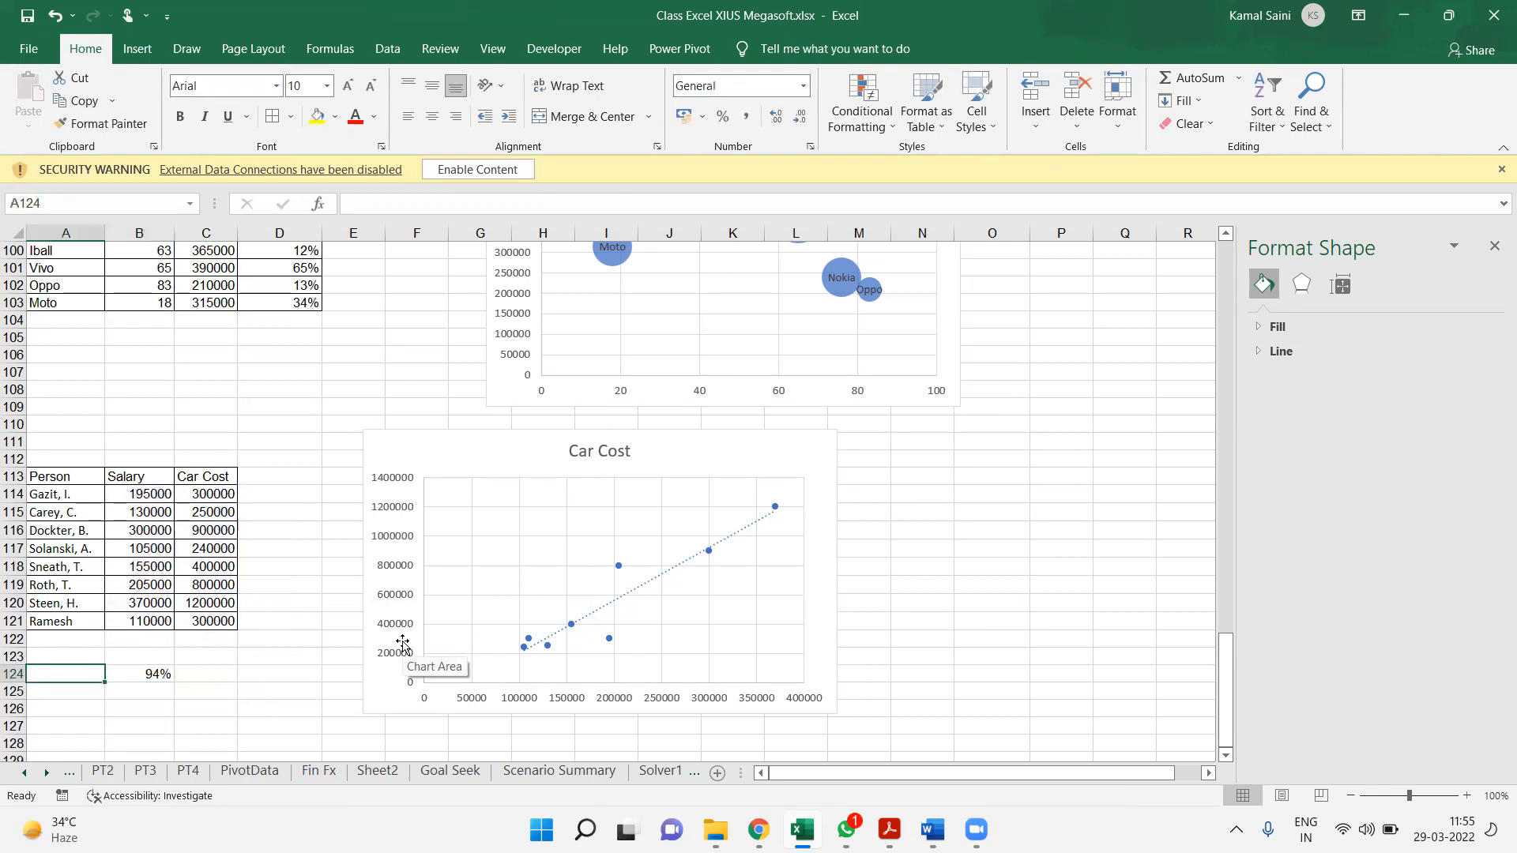
type("Salary")
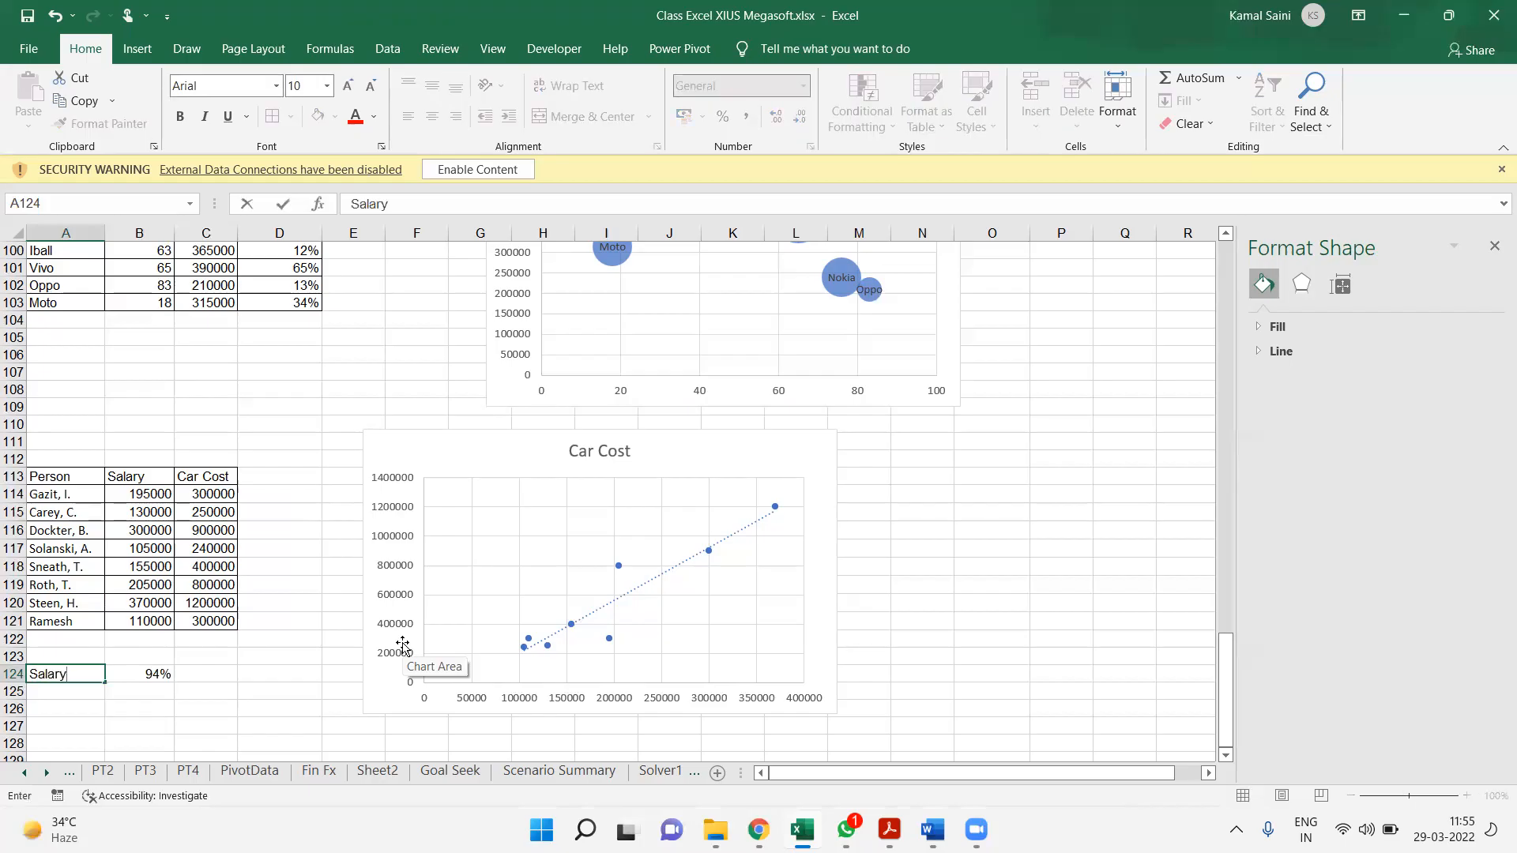
type(" vs Cost")
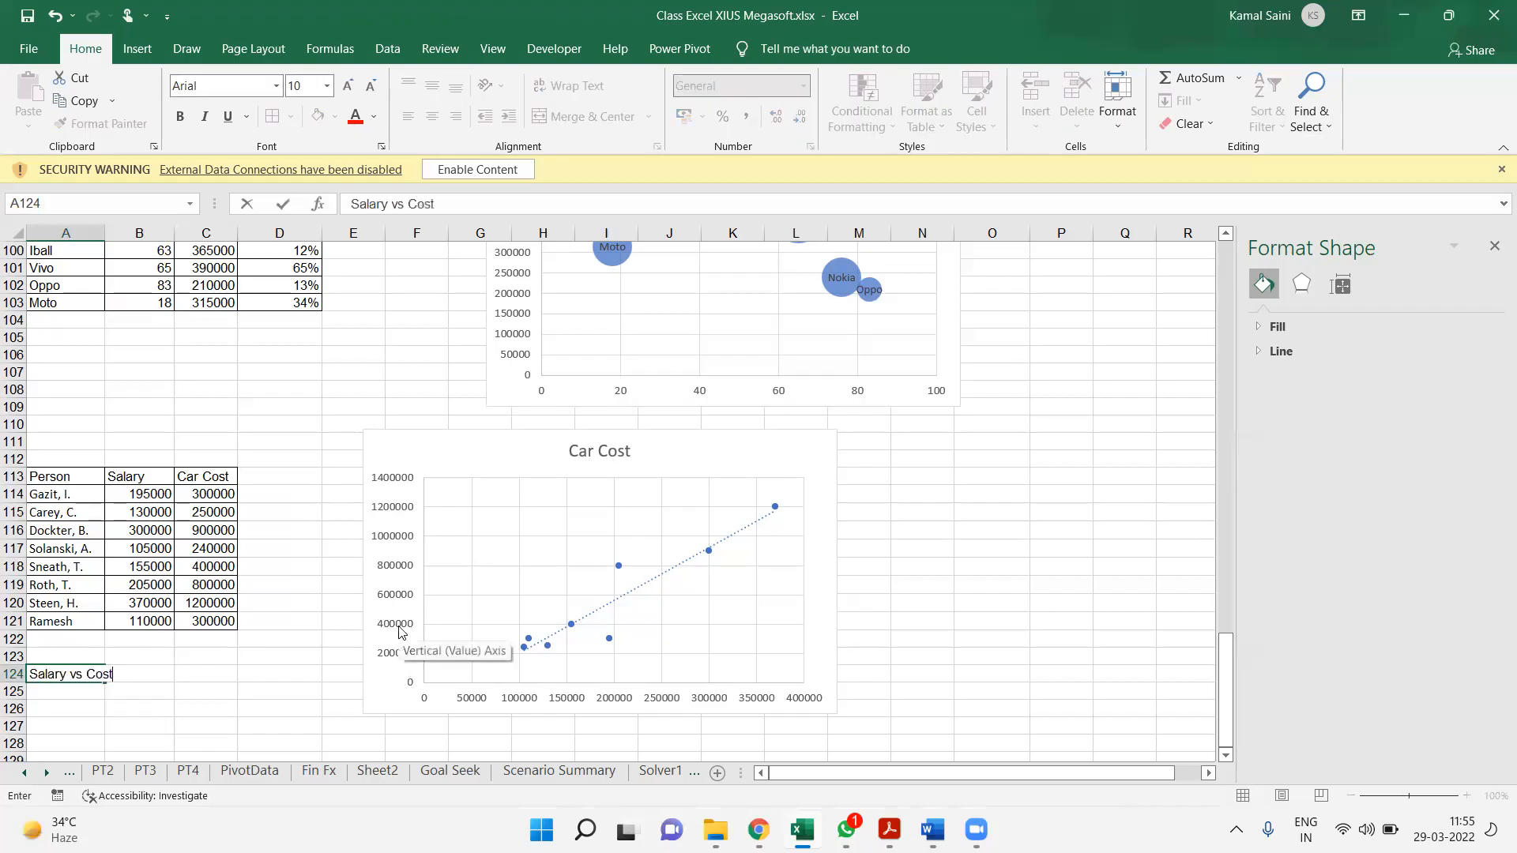
key("ctrl+Return")
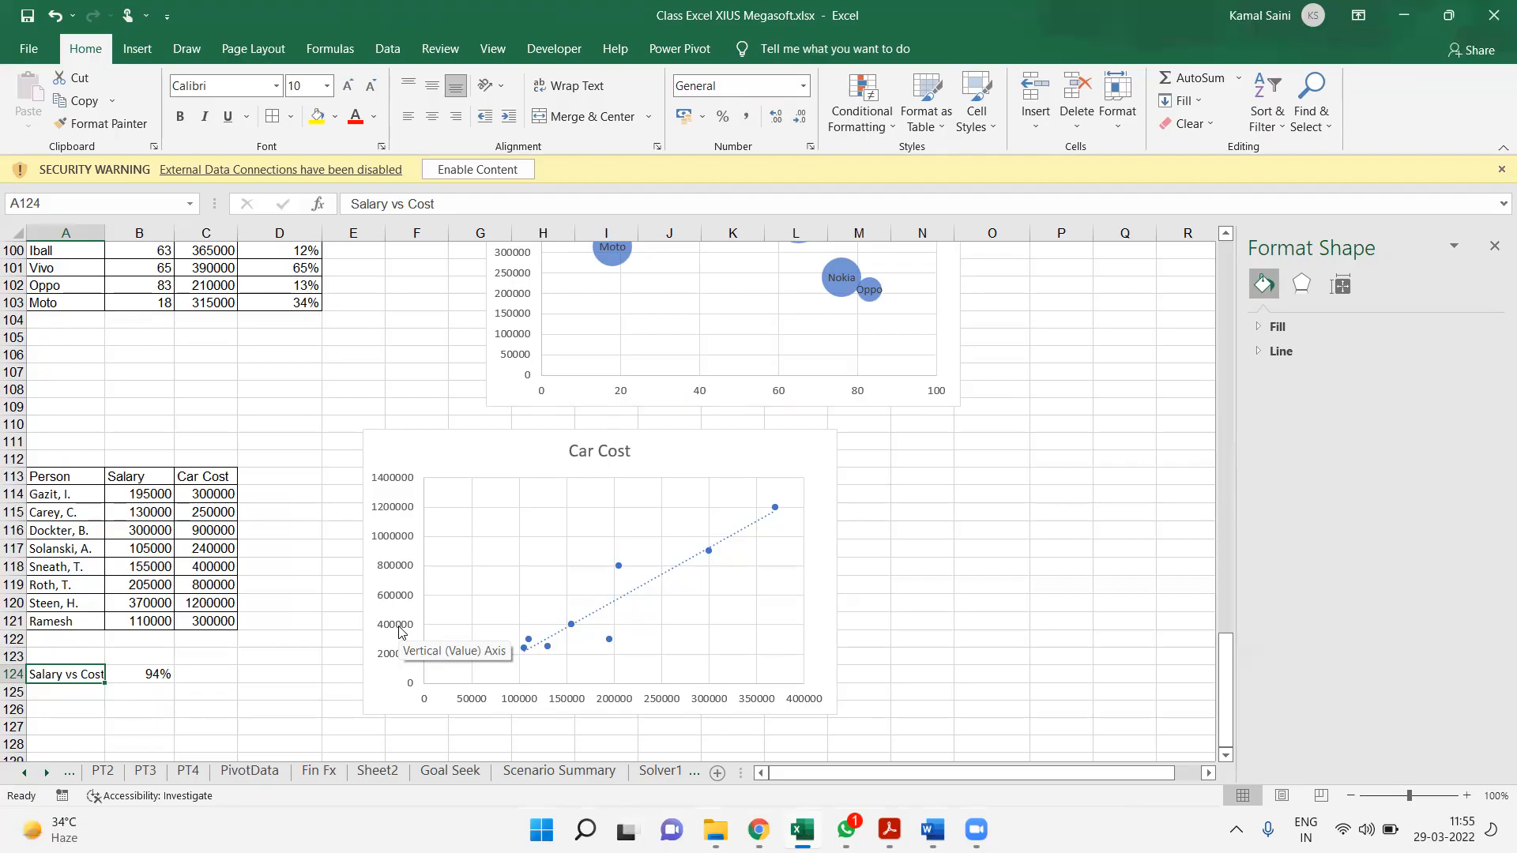
Review the chart selection table at the start of the sheet and all the example charts down to the scatter chart
key("Up")
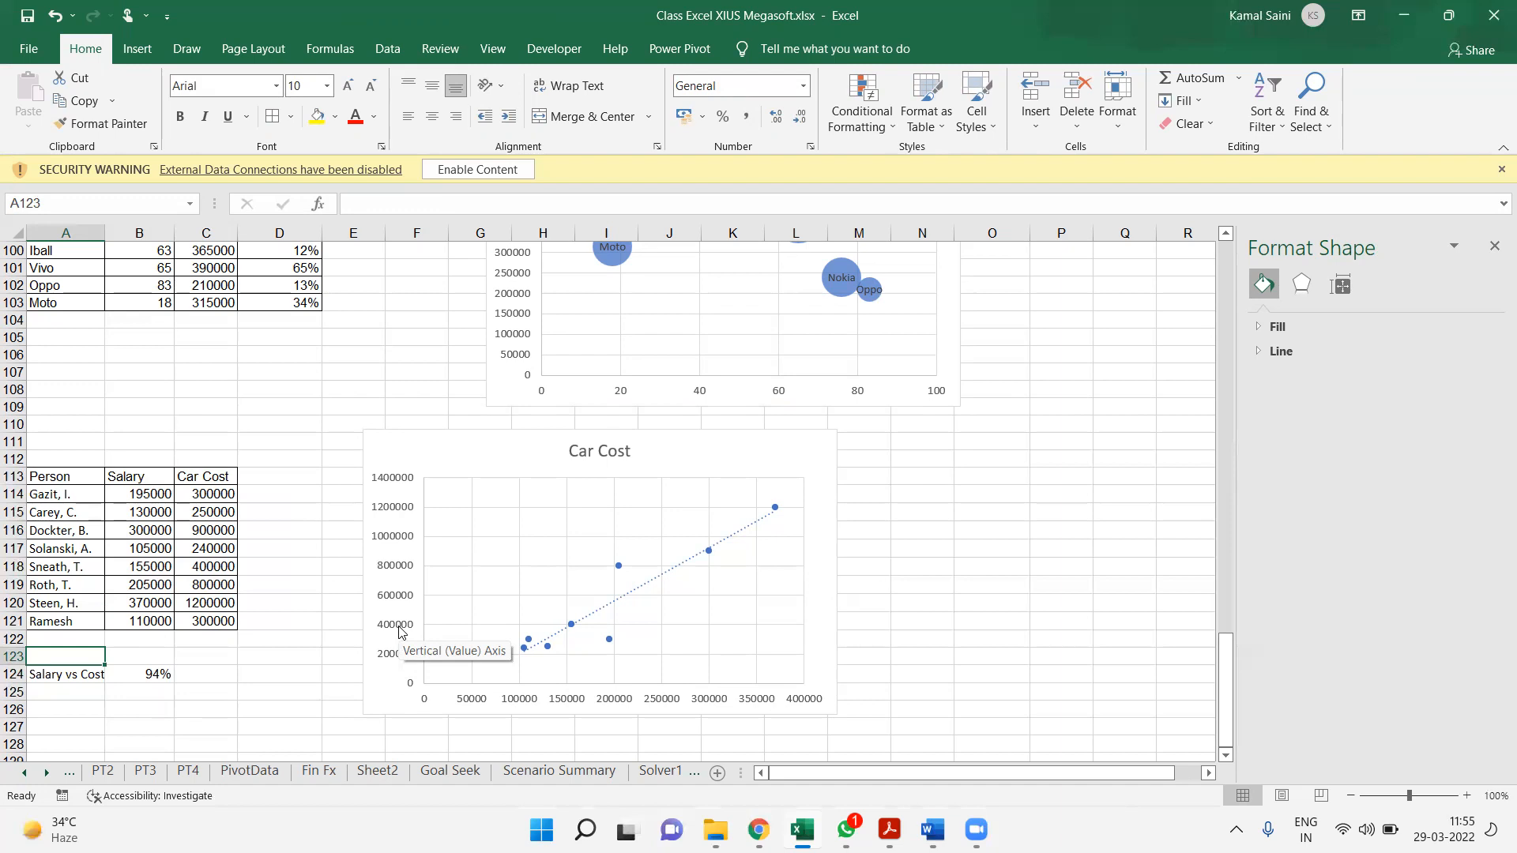
left_click(211, 443)
key("ctrl+Up")
key("ctrl+Up")
key("ctrl+Up")
key("ctrl+Up")
key("ctrl+Up")
key("ctrl+Up")
key("ctrl+Up")
key("ctrl+Up")
key("ctrl+Up")
key("ctrl+Up")
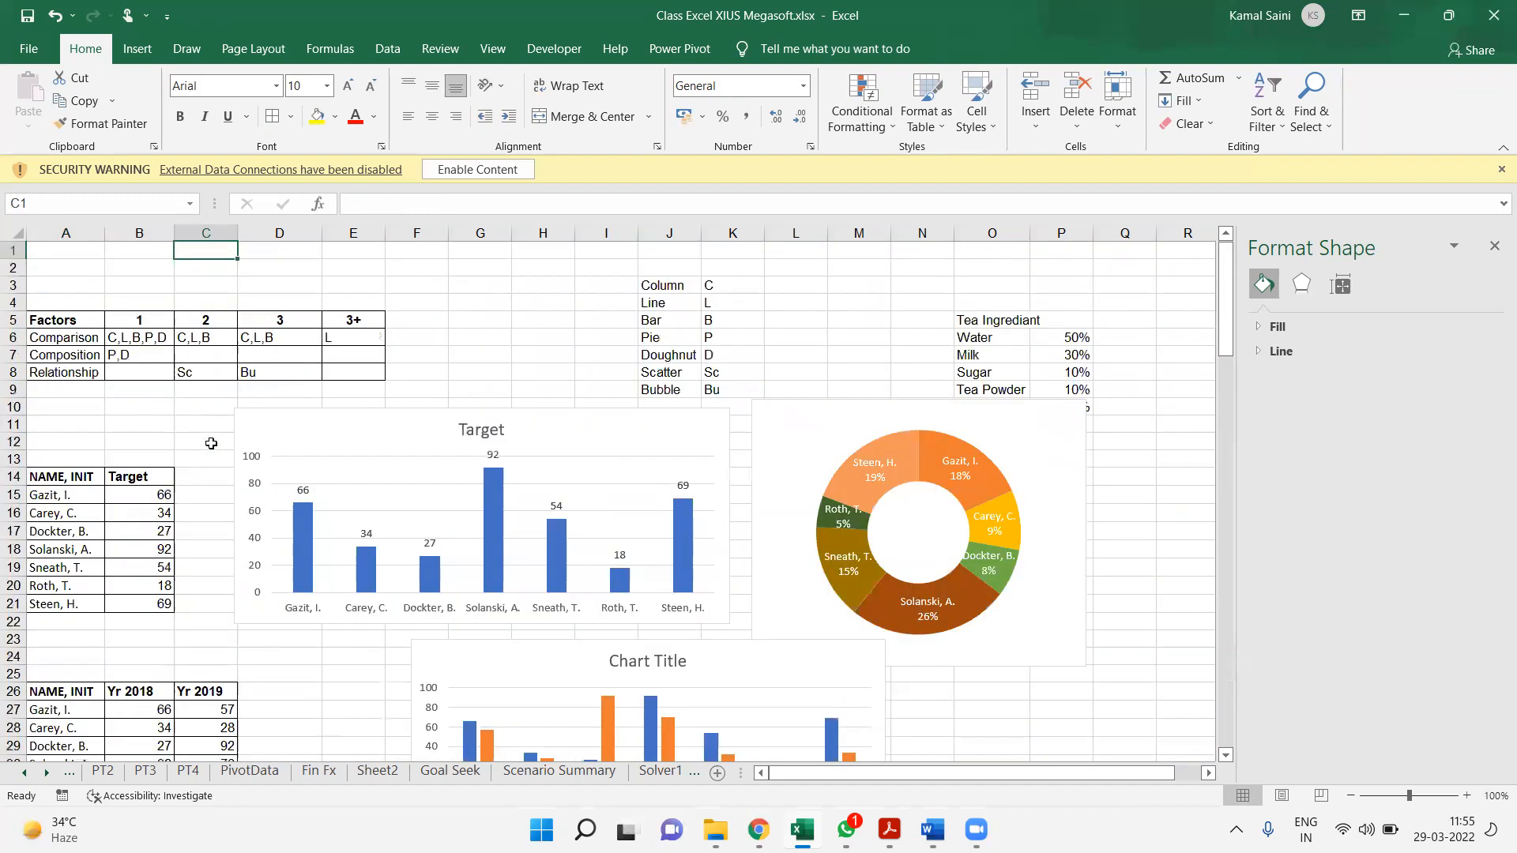
left_click(427, 439)
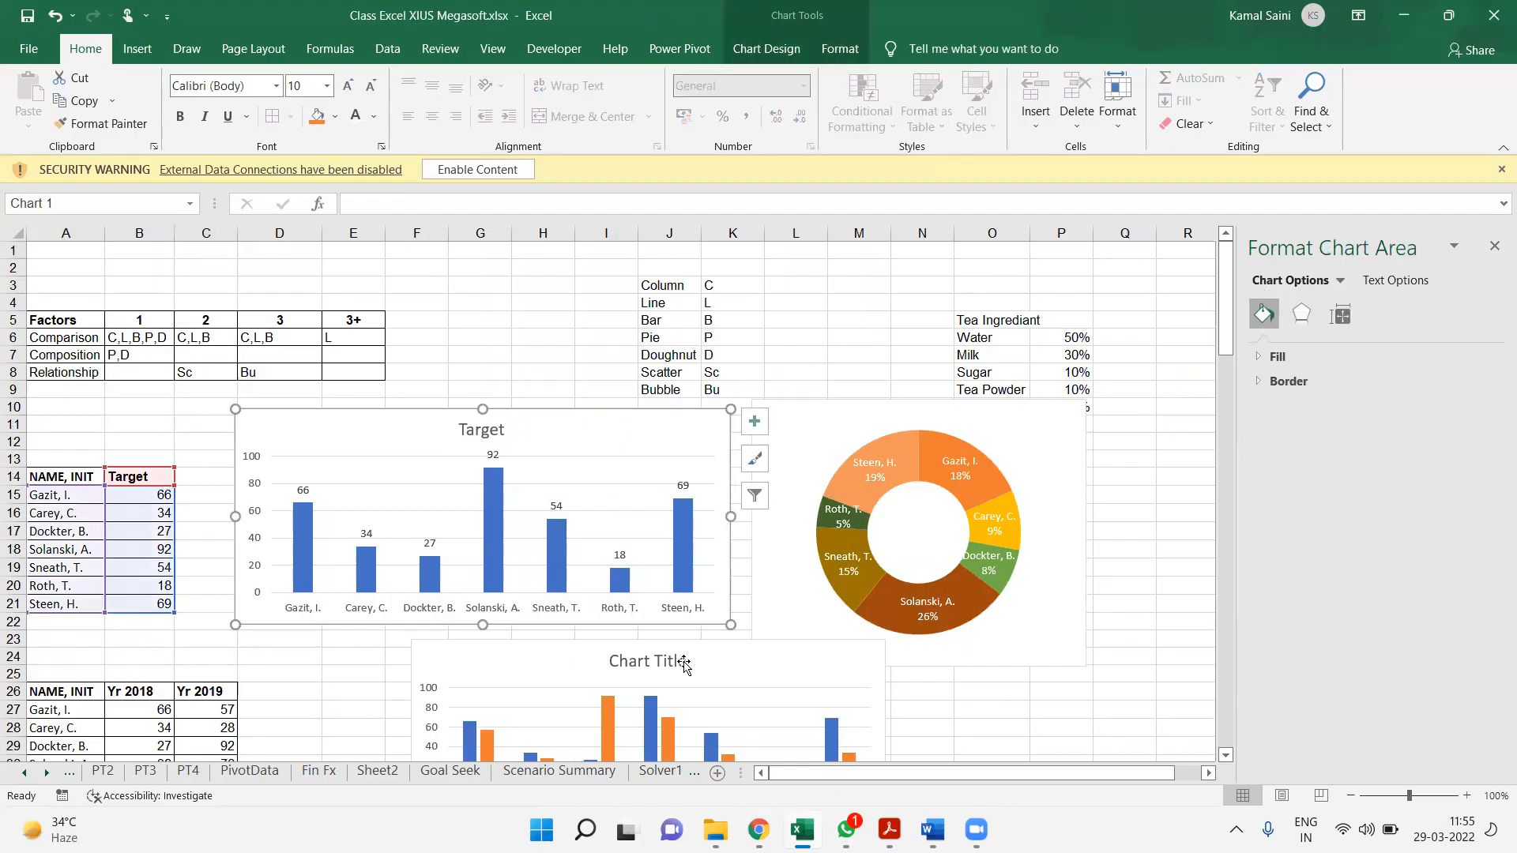
left_click(364, 688)
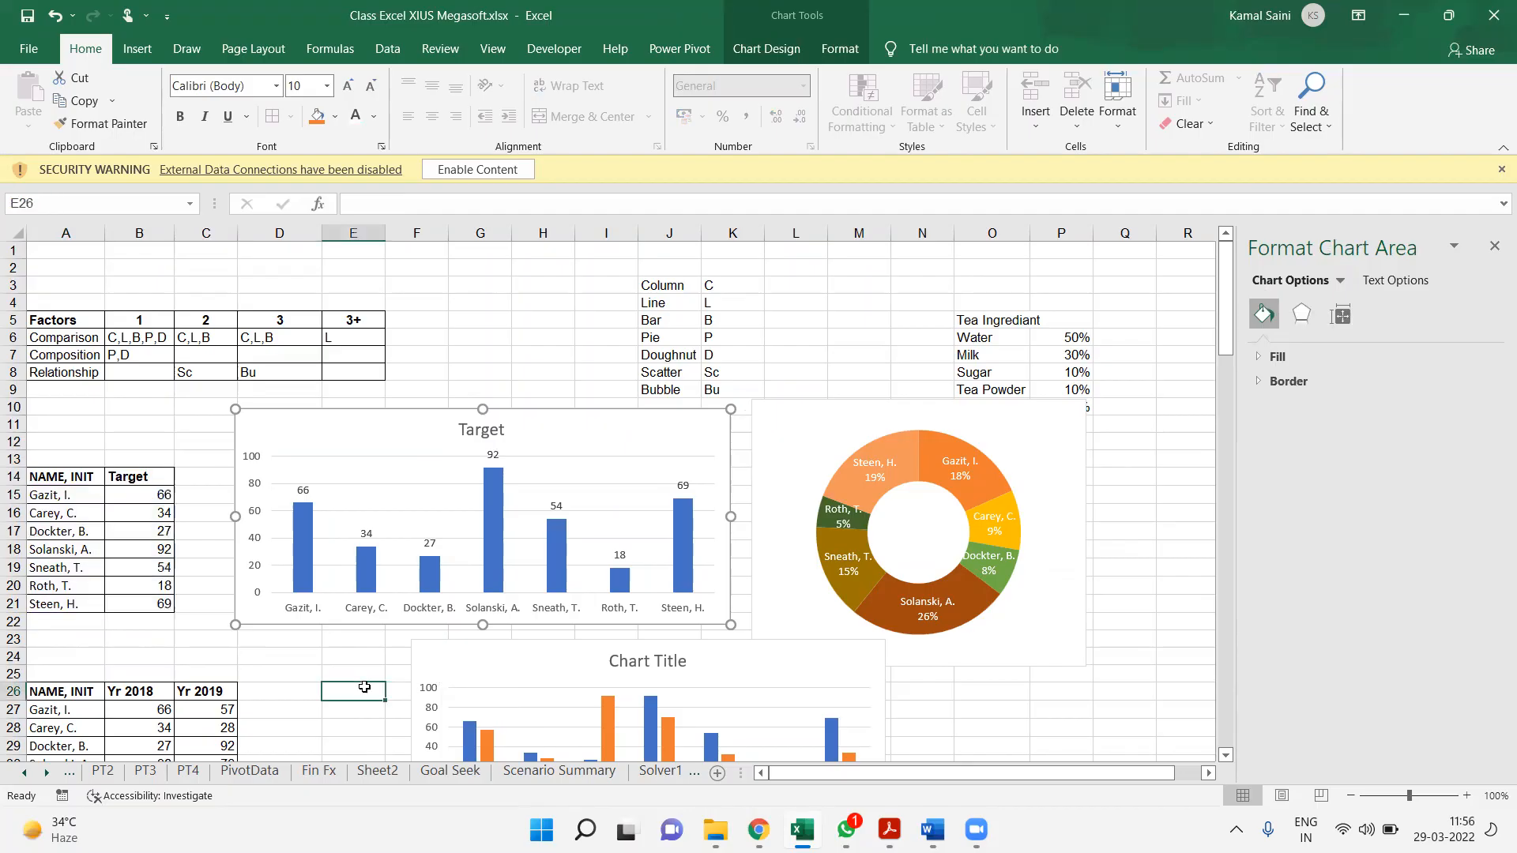
key("Down")
key("Down")
key("Down")
key("Down")
key("Down")
key("Down")
key("Down")
key("Down")
key("Down")
key("Down")
key("Down")
key("Down")
key("Down")
key("Down")
key("Down")
key("Down")
key("Down")
key("Down")
key("Down")
key("Down")
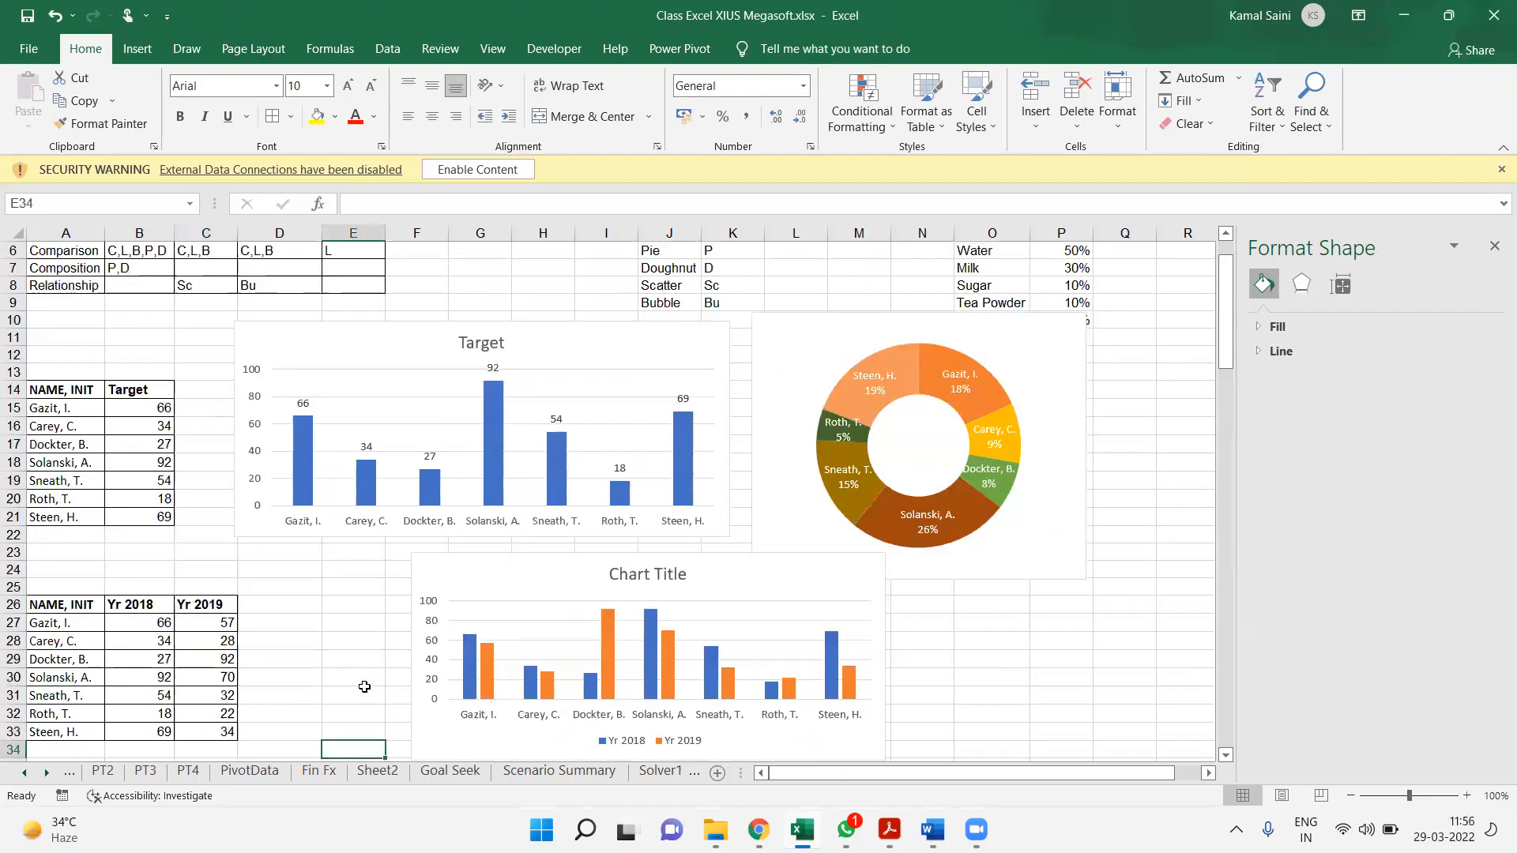
key("Down")
key("Down")
key("Down")
key("Down")
key("Down")
key("Down")
key("Down")
key("Down")
key("Down")
key("Down")
key("Down")
key("Down")
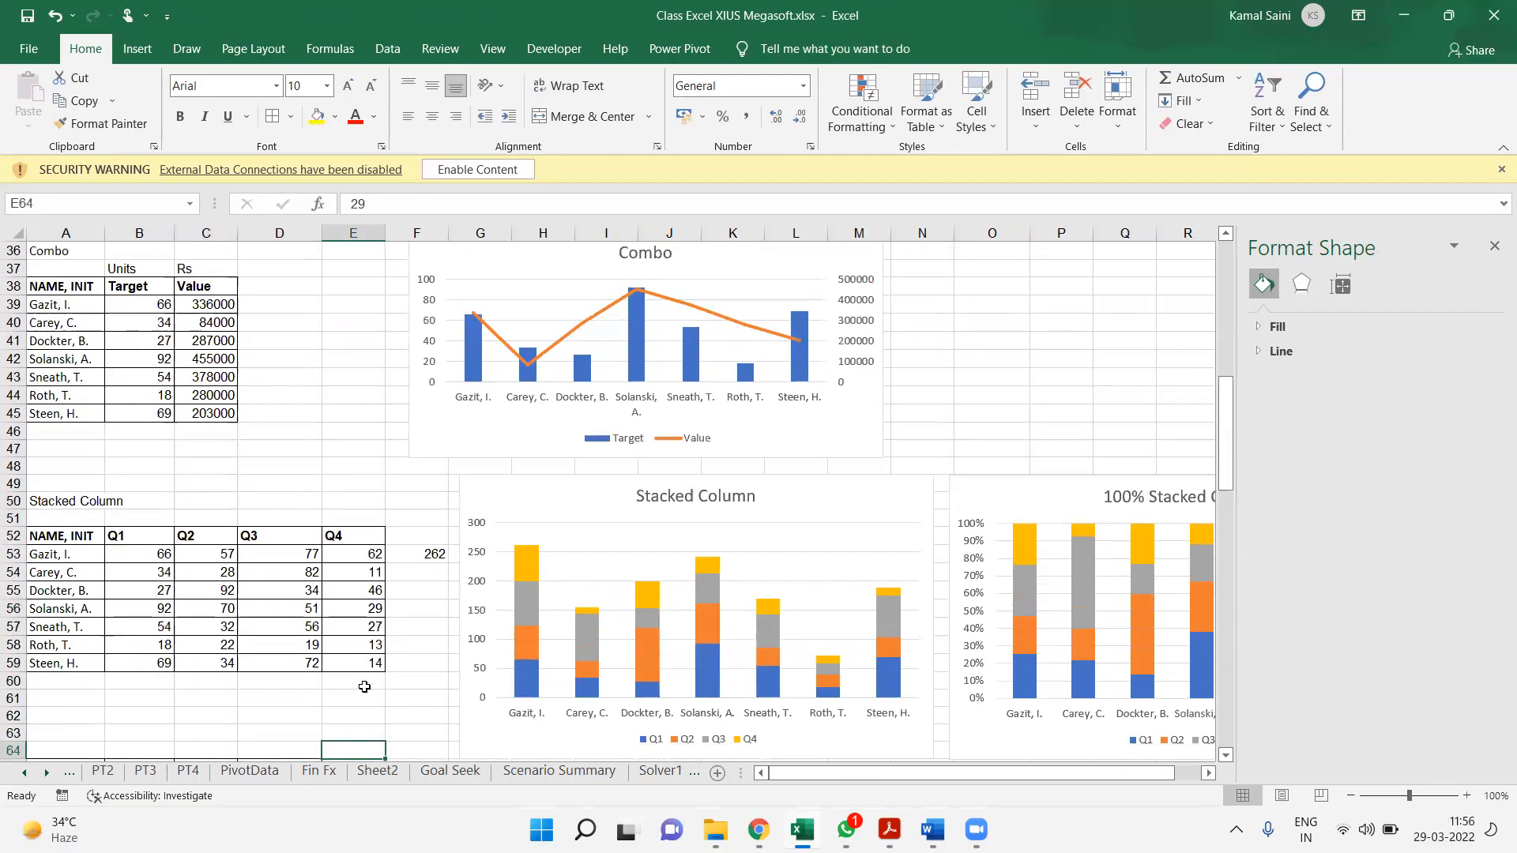
key("Down")
key("Down")
key("Down")
key("Down")
key("Down")
key("Down")
key("Down")
key("Down")
key("Down")
key("Down")
key("Down")
key("Down")
key("Down")
key("Down")
key("Down")
key("Down")
key("Down")
key("Down")
key("Down")
key("Down")
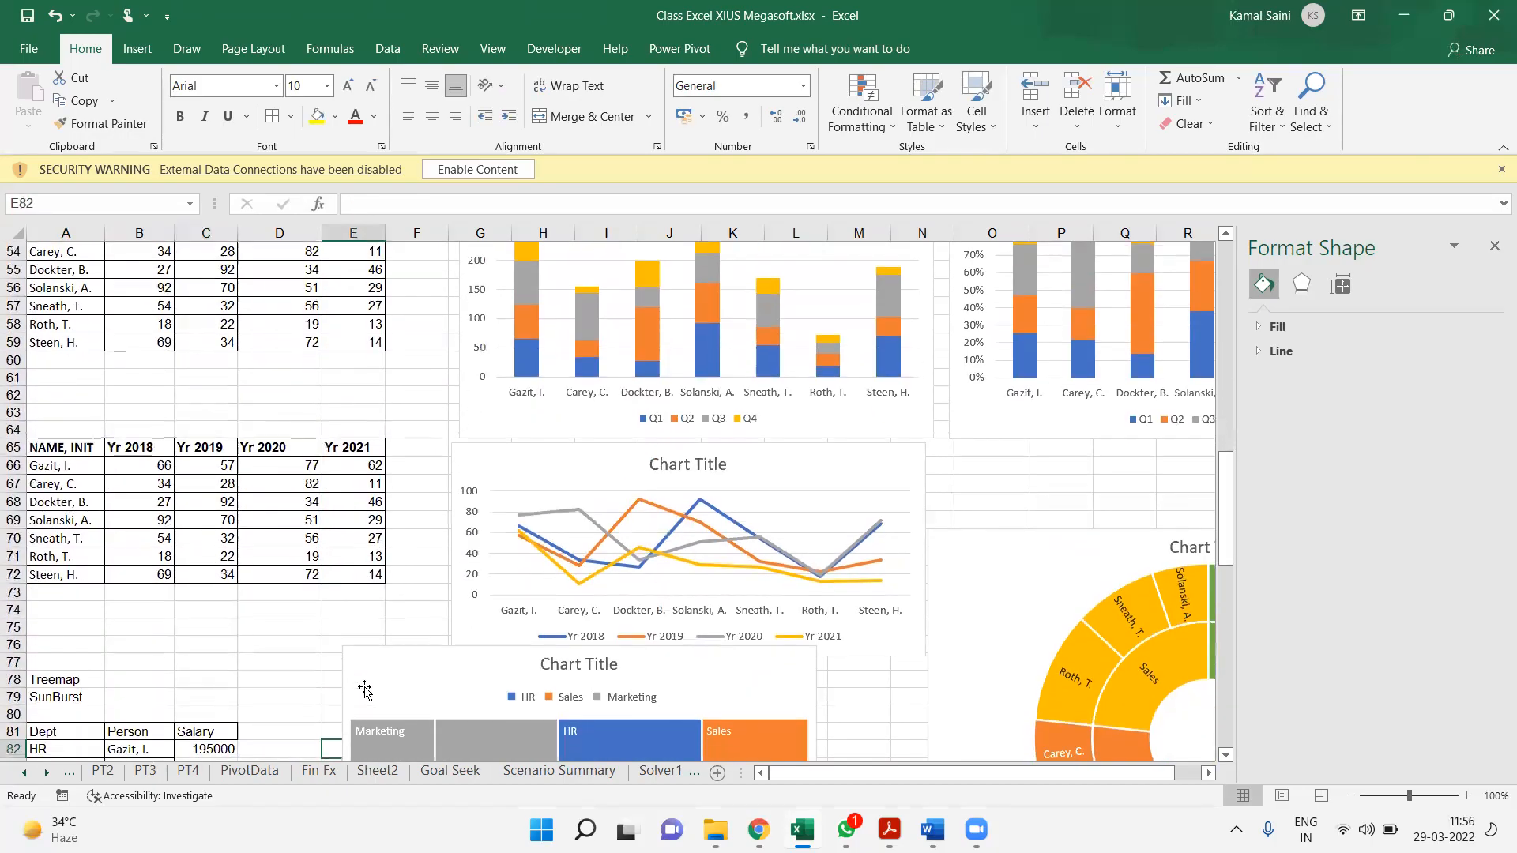
key("Down")
key("Down")
key("Down")
key("Down")
key("Down")
key("Down")
key("Down")
key("Down")
key("Down")
key("Down")
key("Down")
key("Down")
key("Down")
key("Down")
key("Down")
key("Down")
key("Down")
key("Down")
key("Down")
key("Down")
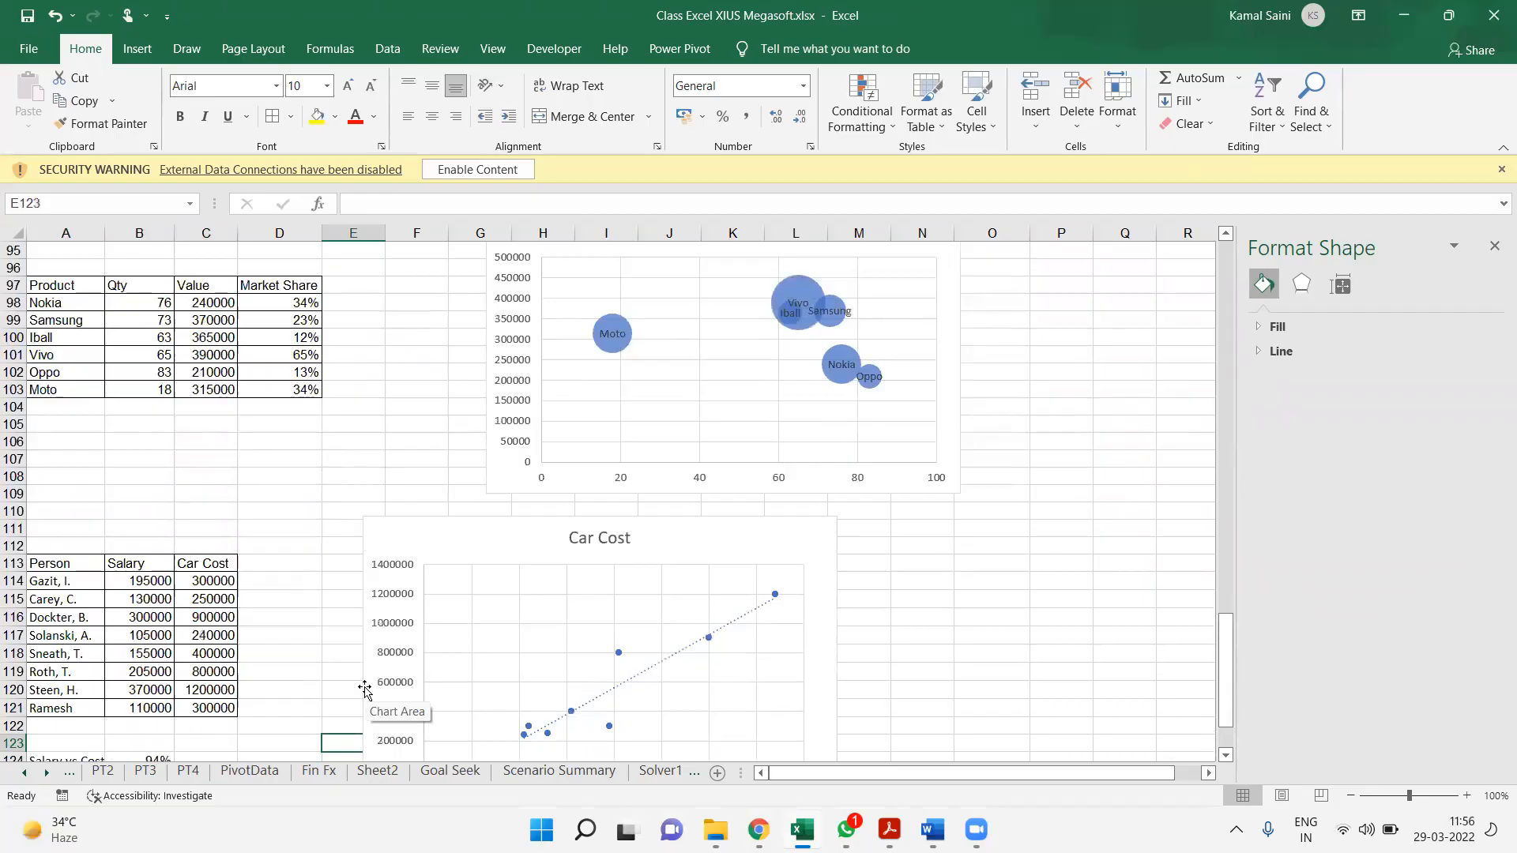
key("Down")
key("Down")
key("Down")
key("Down")
key("Down")
key("Down")
key("Down")
key("Down")
key("Down")
key("Down")
key("Down")
key("Down")
key("Down")
Make the Person, Salary and Car Cost headings in A113:C113 bold
key("Left")
key("Left")
key("Left")
key("Left")
key("ctrl+Up")
key("ctrl+Up")
key("ctrl+Up")
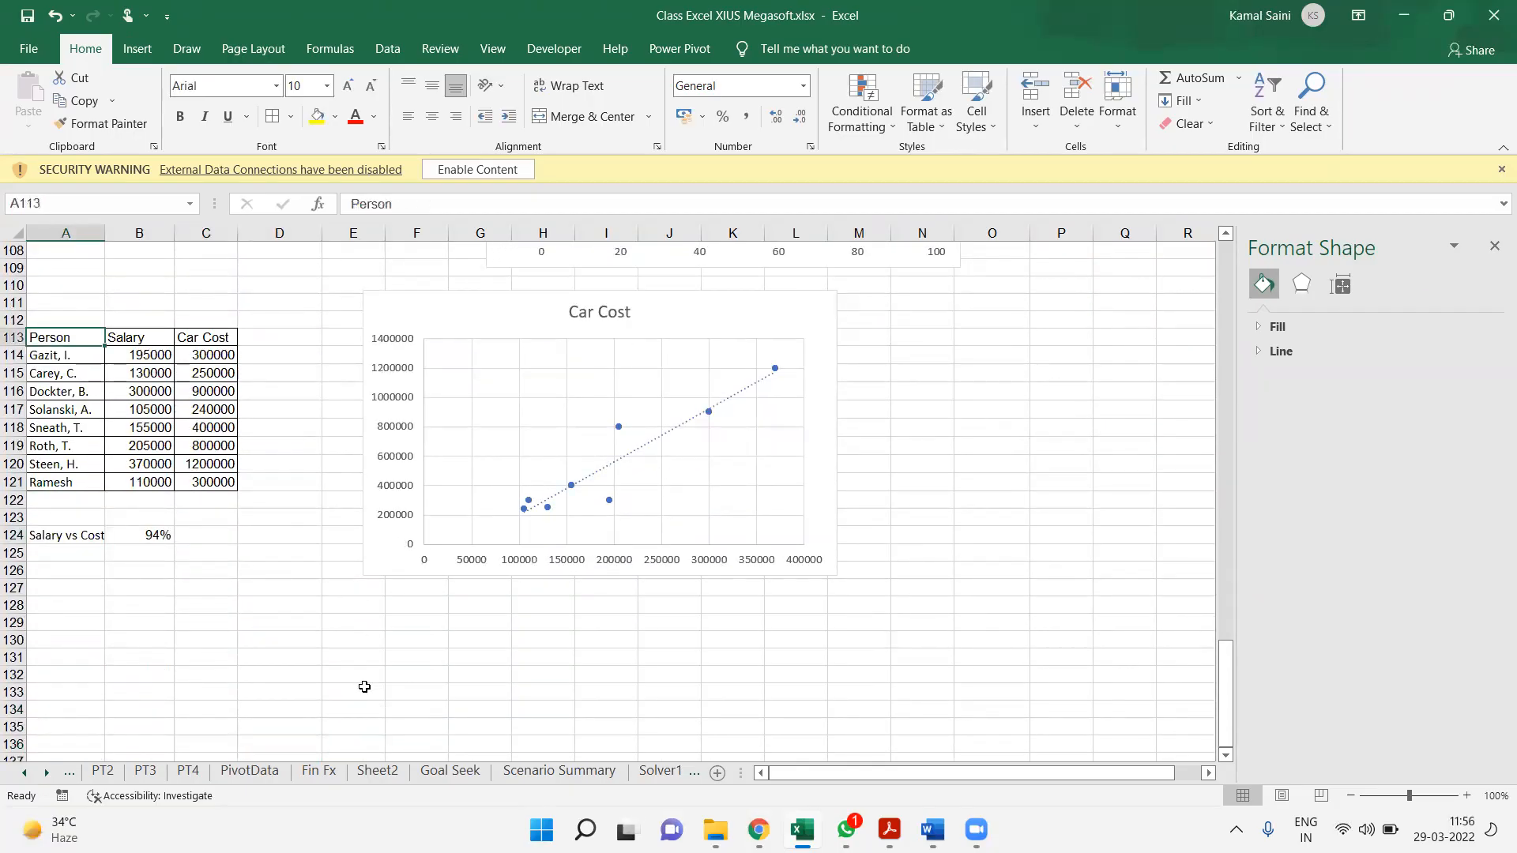
key("shift+Right")
key("shift+Right")
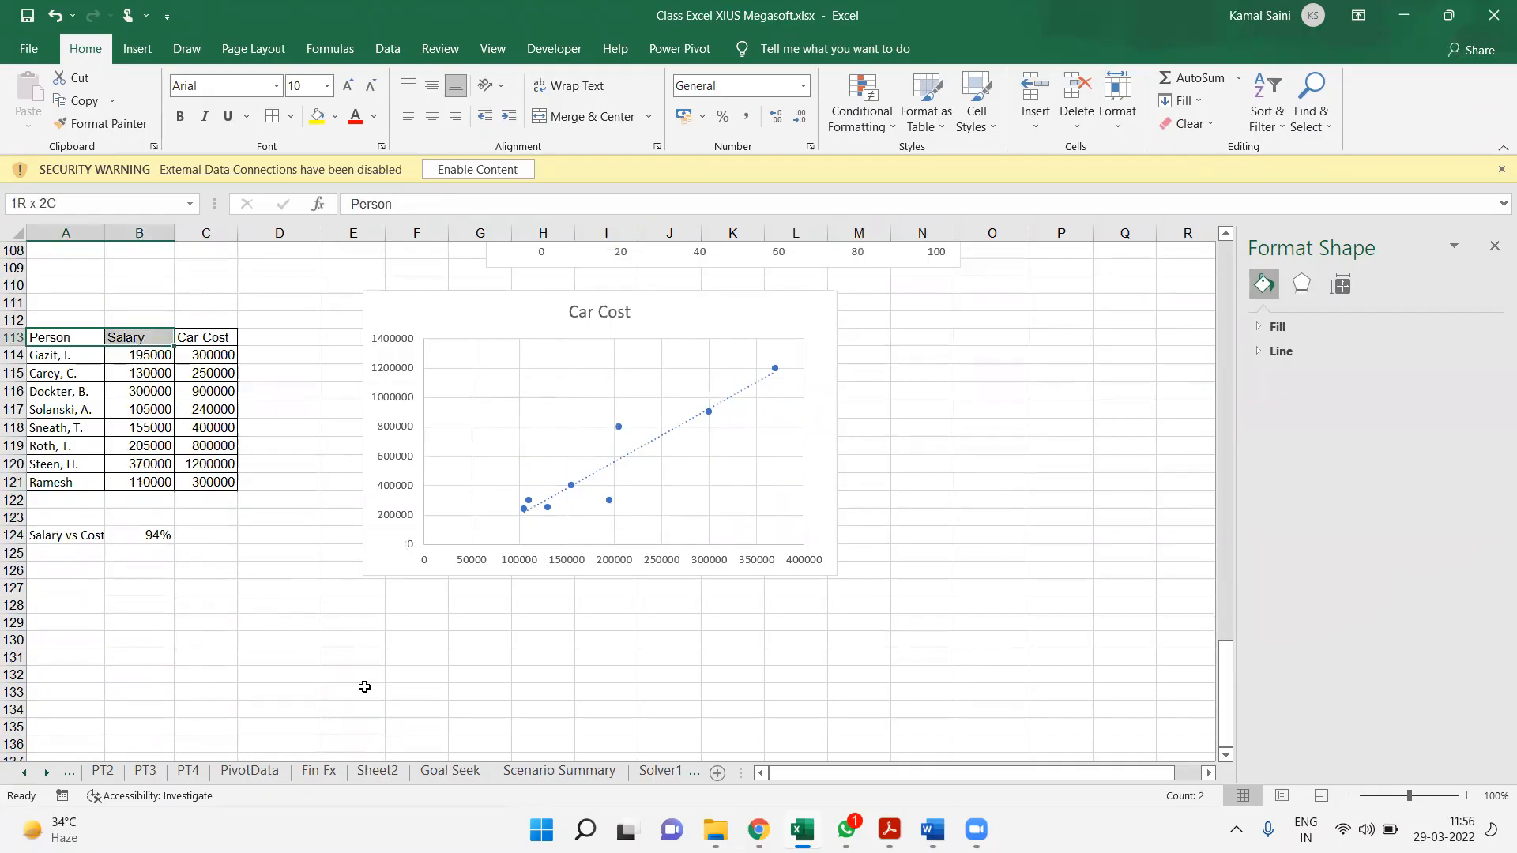
key("ctrl+b")
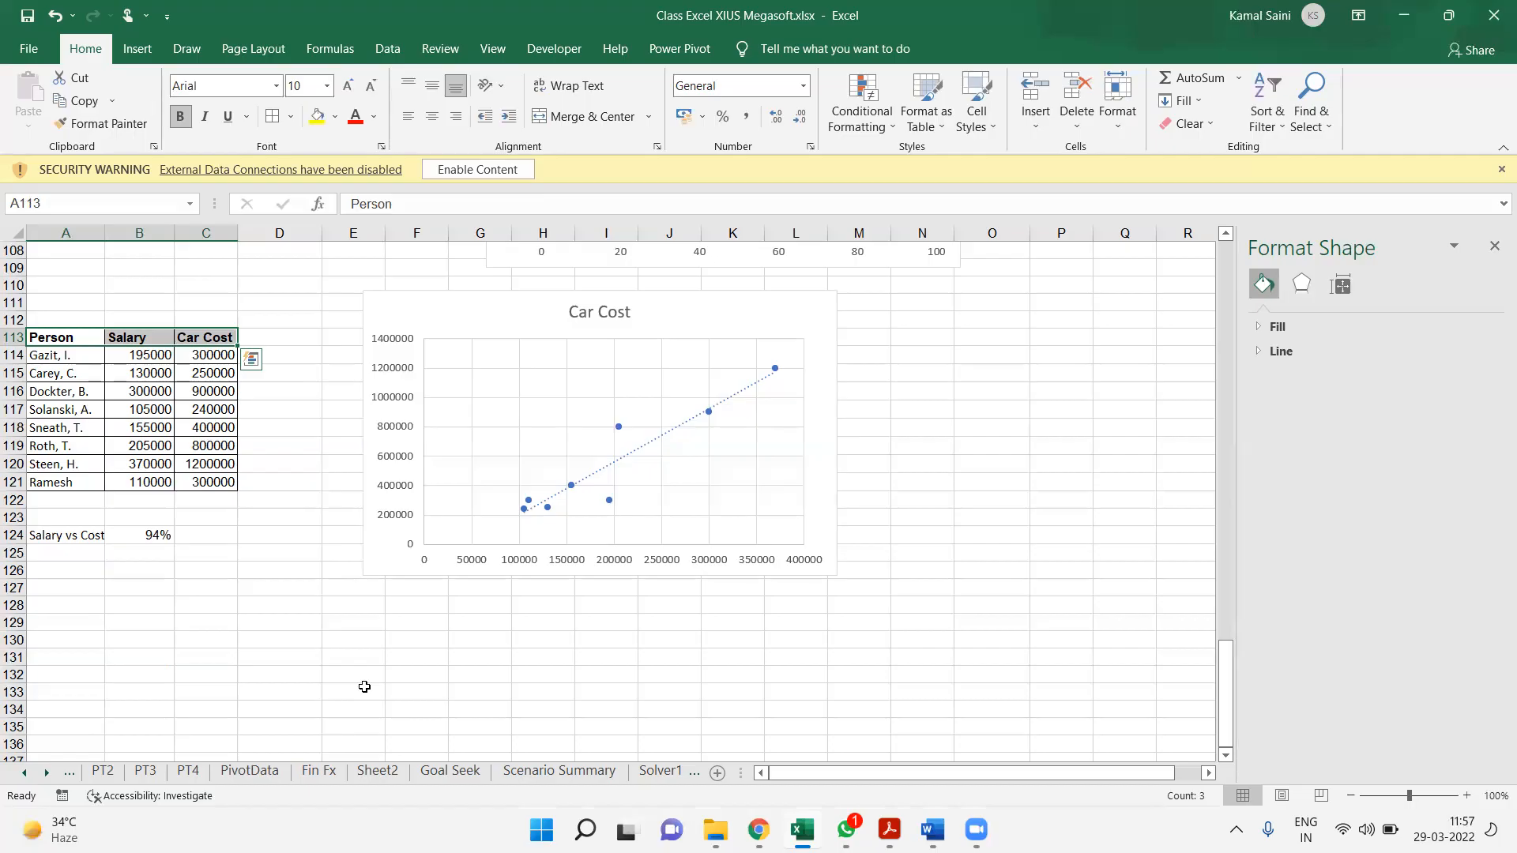
left_click(741, 36)
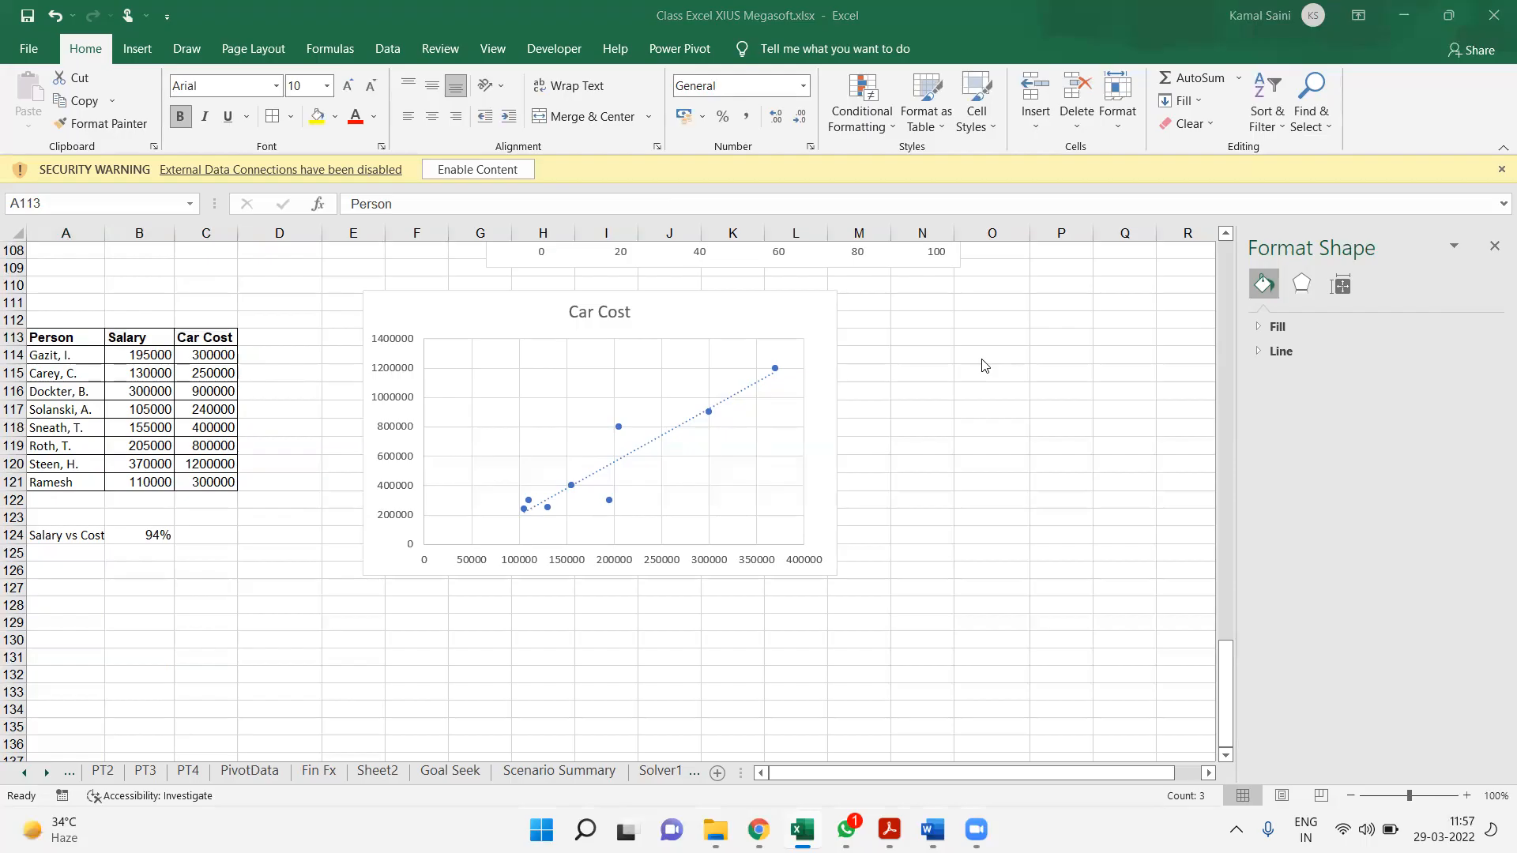
left_click(289, 550)
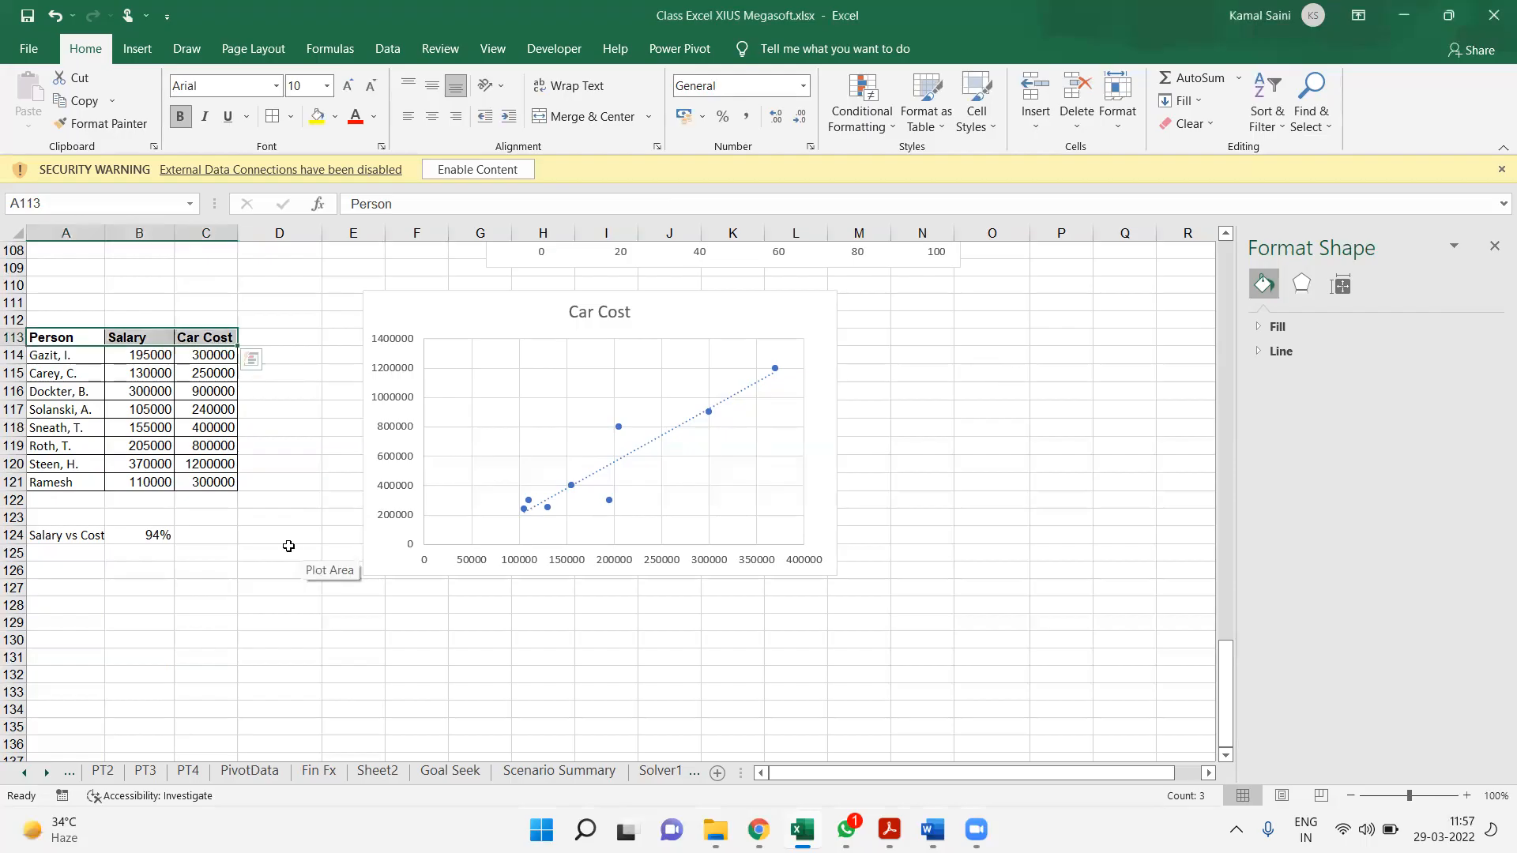